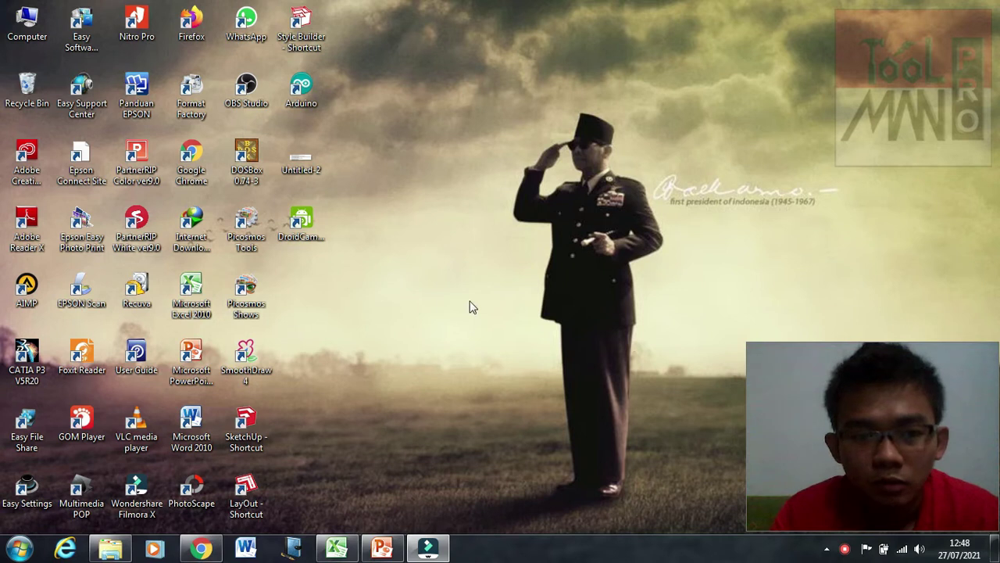
Step: Launch Explorer from the taskbar, go to Data (D:) and open the ITEMAN folder
click(114, 551)
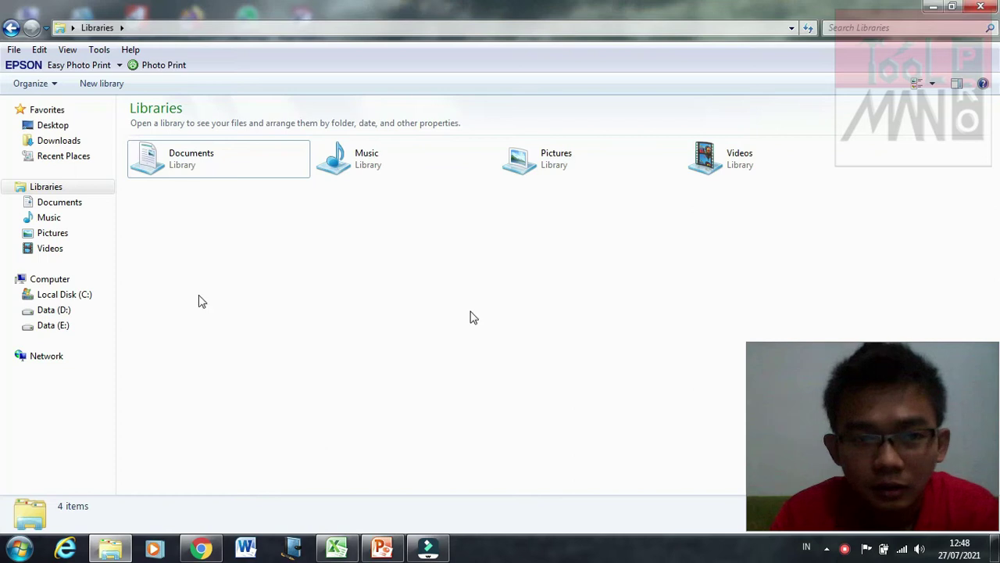
click(92, 313)
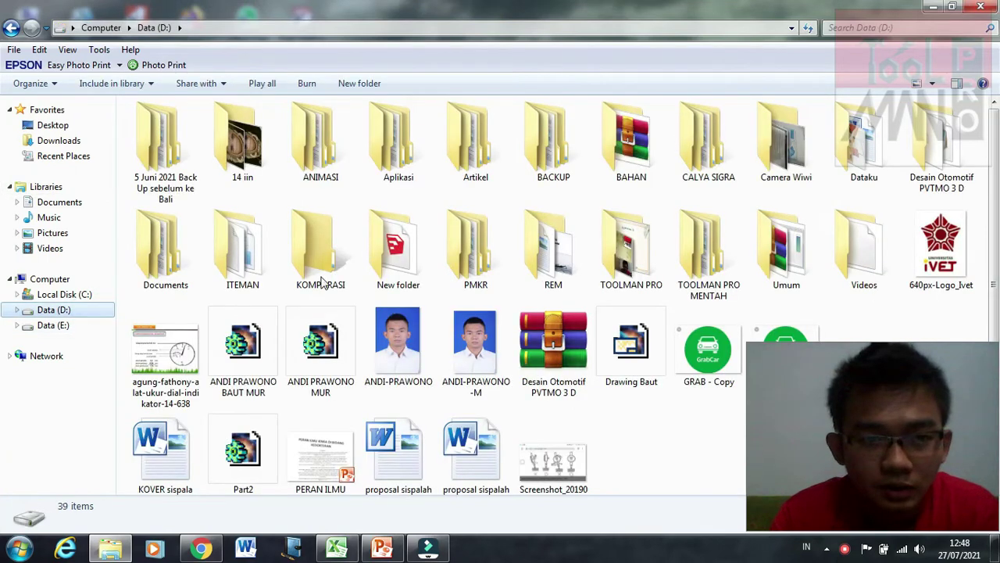
double_click(249, 264)
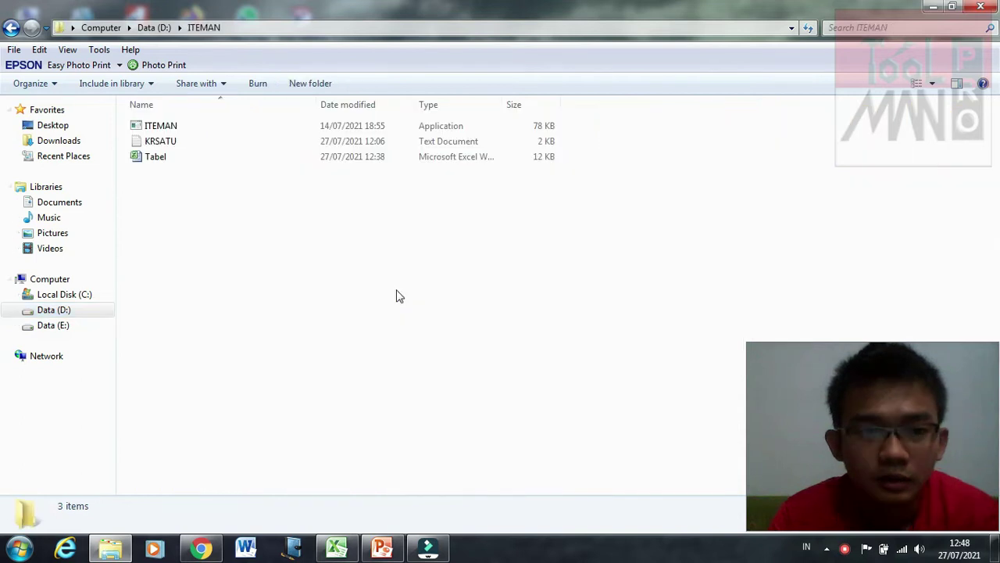
click(256, 141)
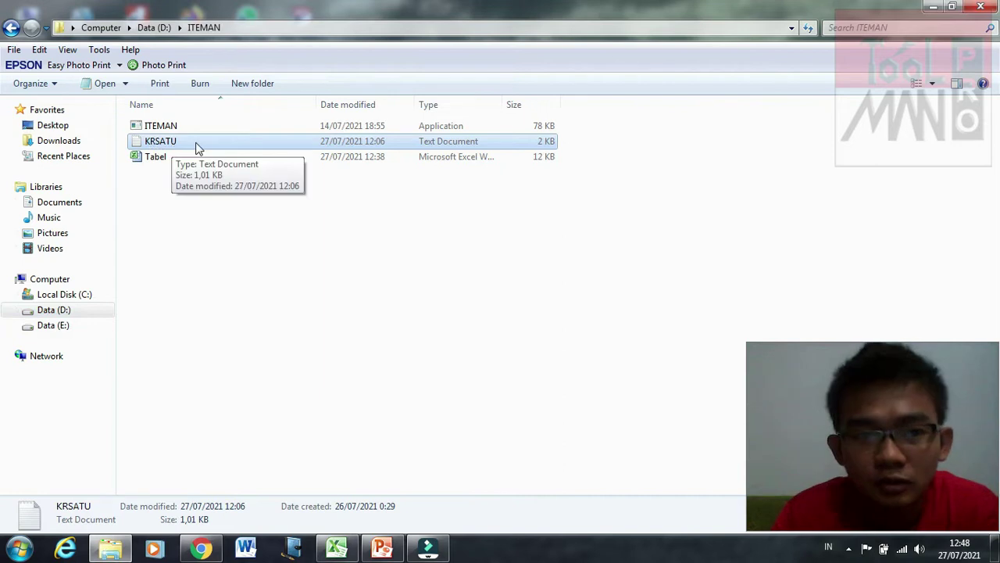
click(326, 274)
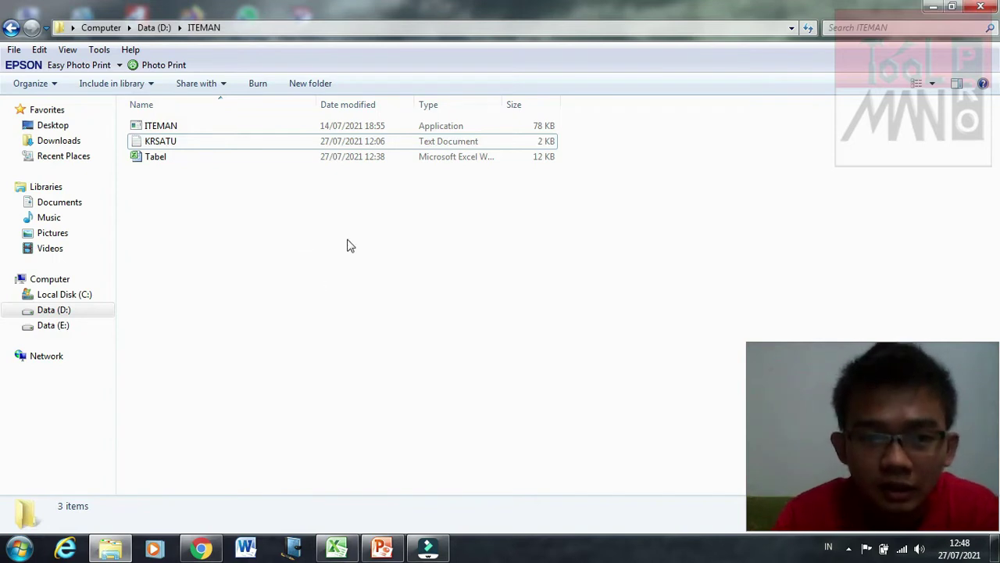
right_click(298, 235)
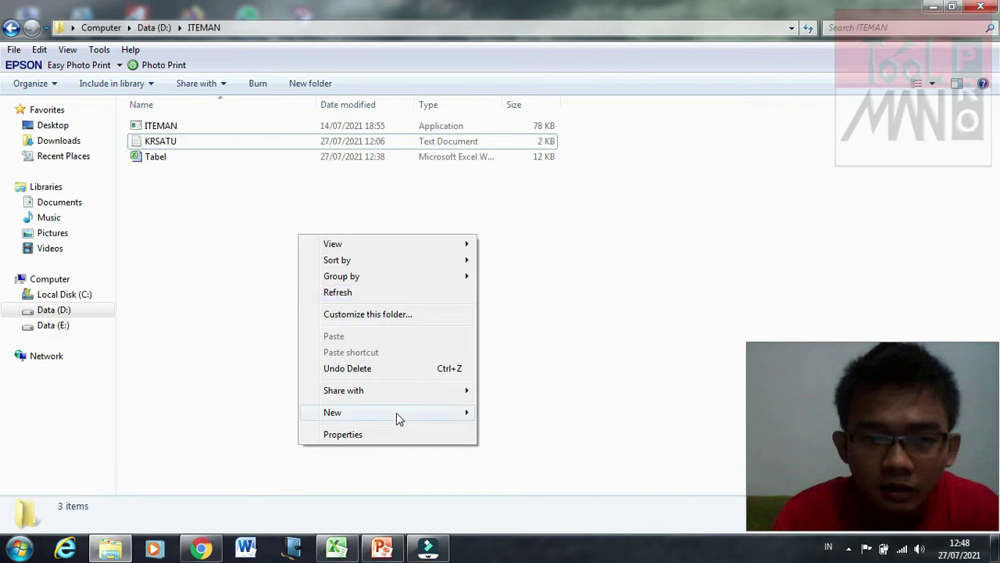
mouse_move(451, 422)
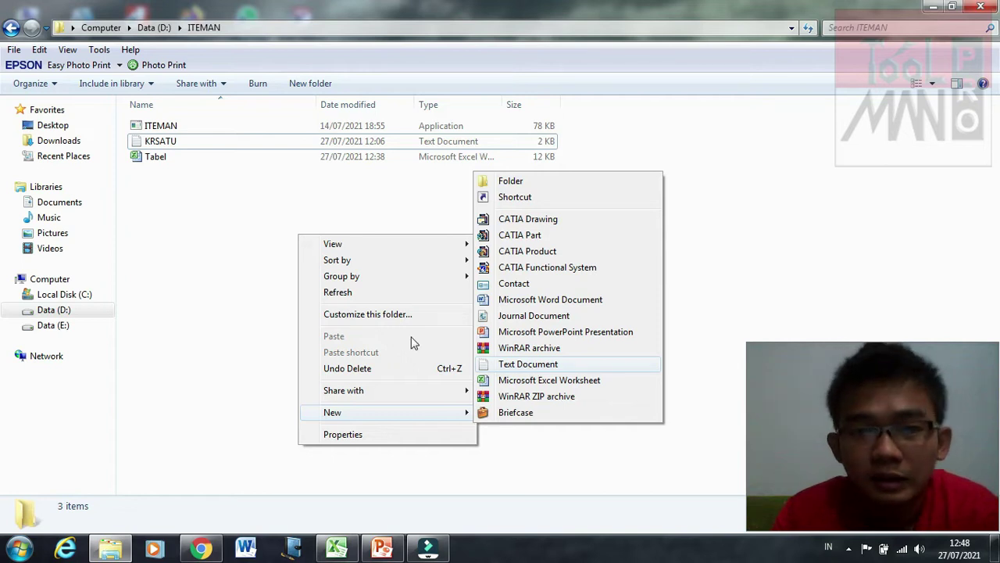
click(180, 264)
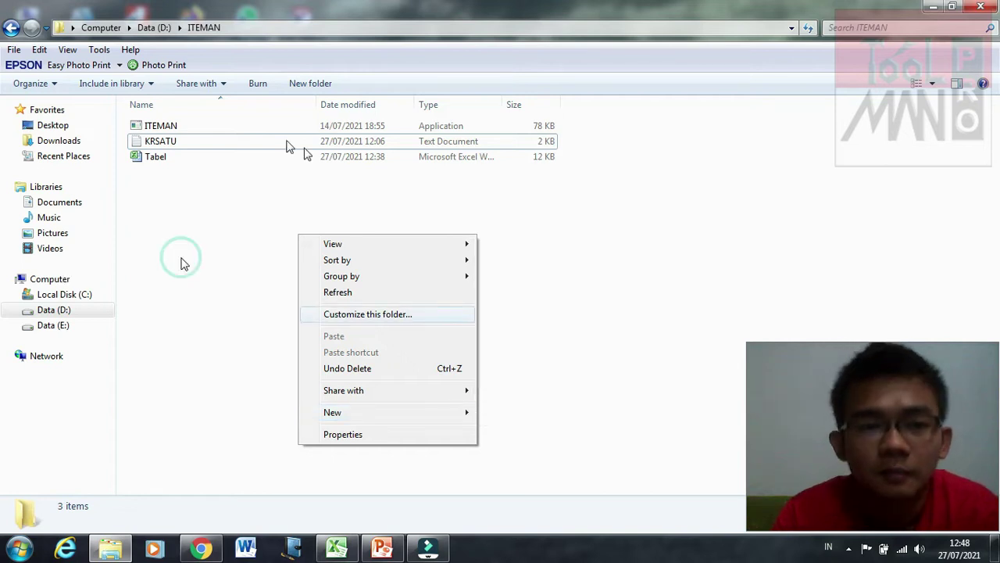
Step: Open KRSATU in Notepad, move the window lower, and point to the end of row 20
double_click(164, 141)
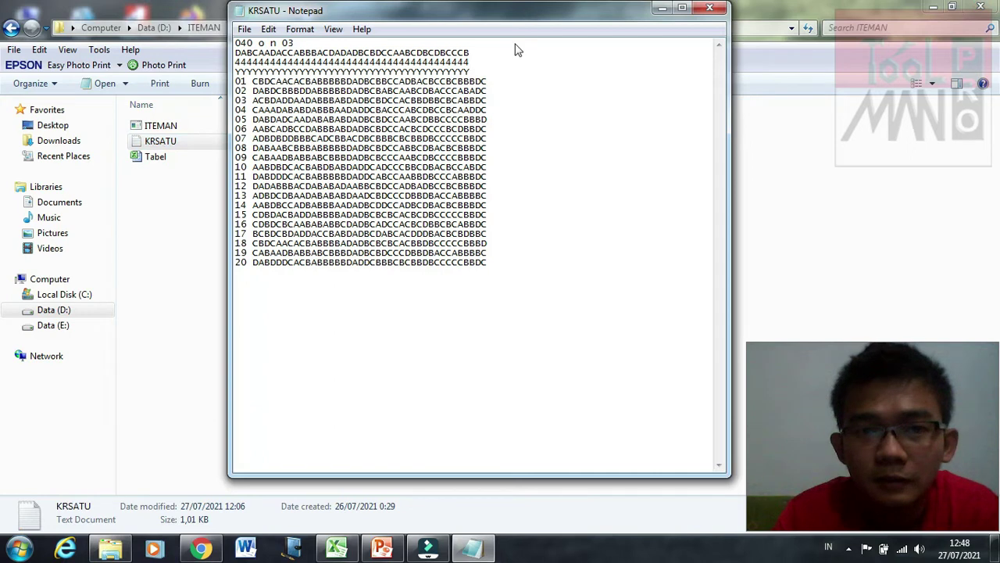
drag(523, 10, 514, 52)
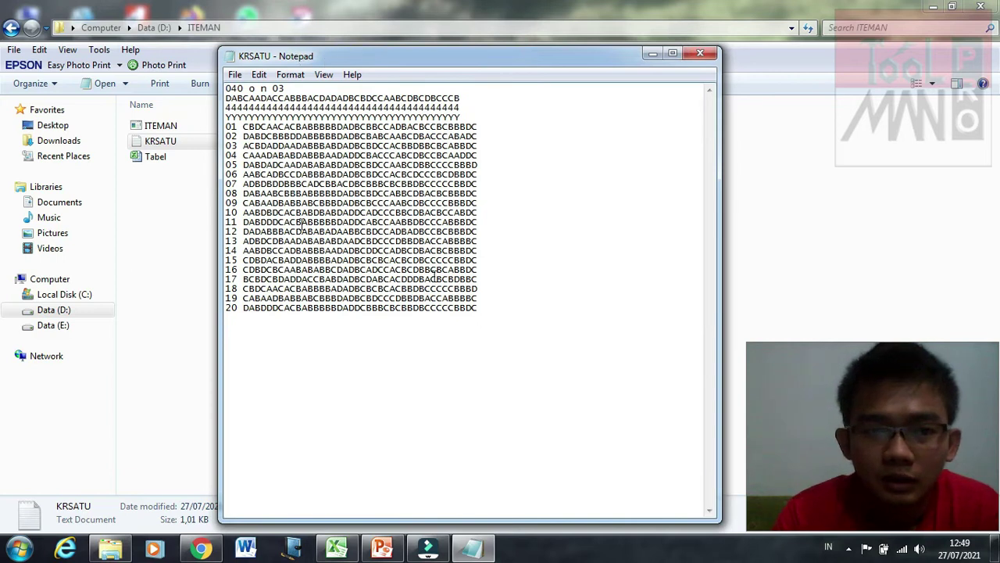
click(490, 291)
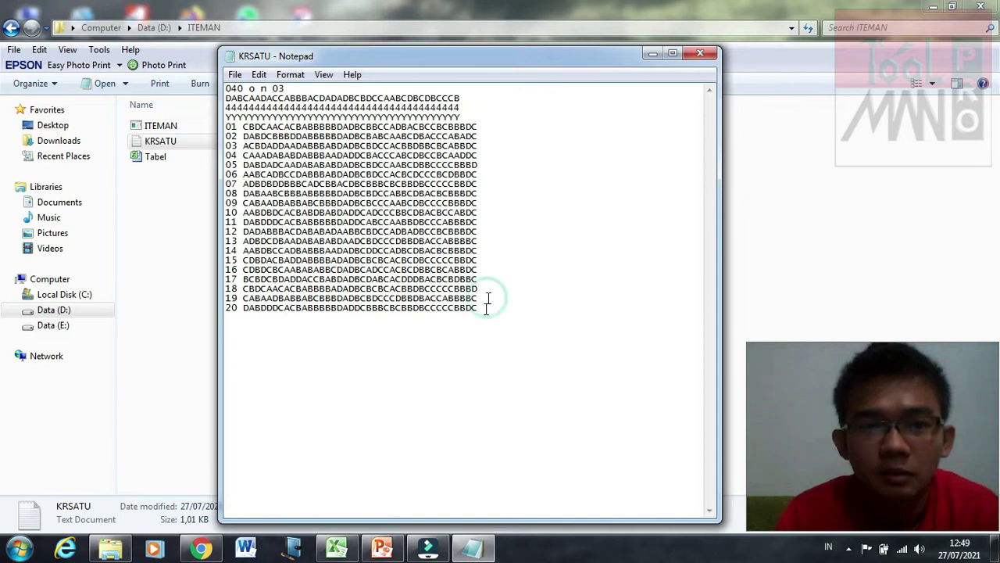
click(486, 307)
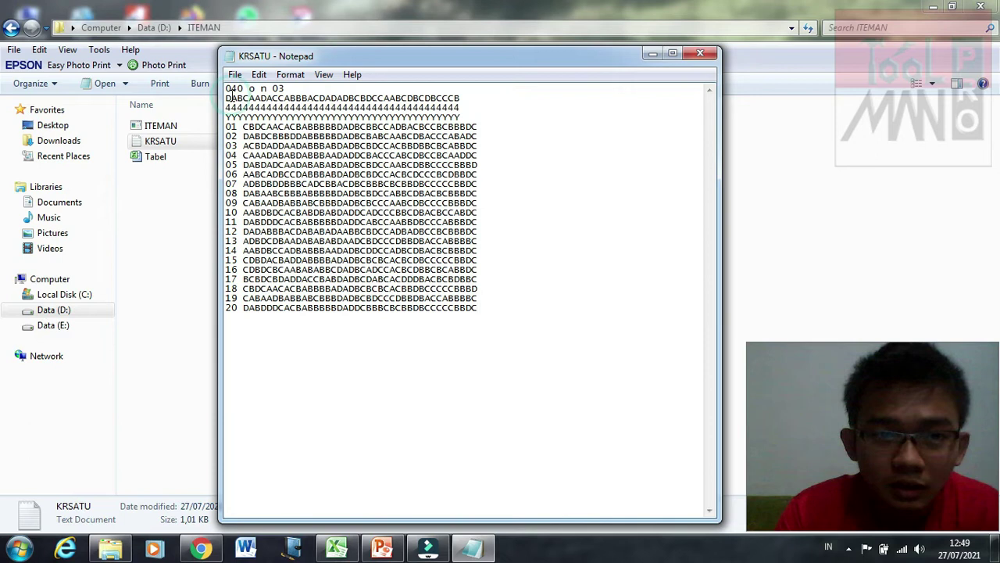
Step: Highlight the header's item count 040, the n option, and the whole answer-key line
drag(226, 88, 243, 89)
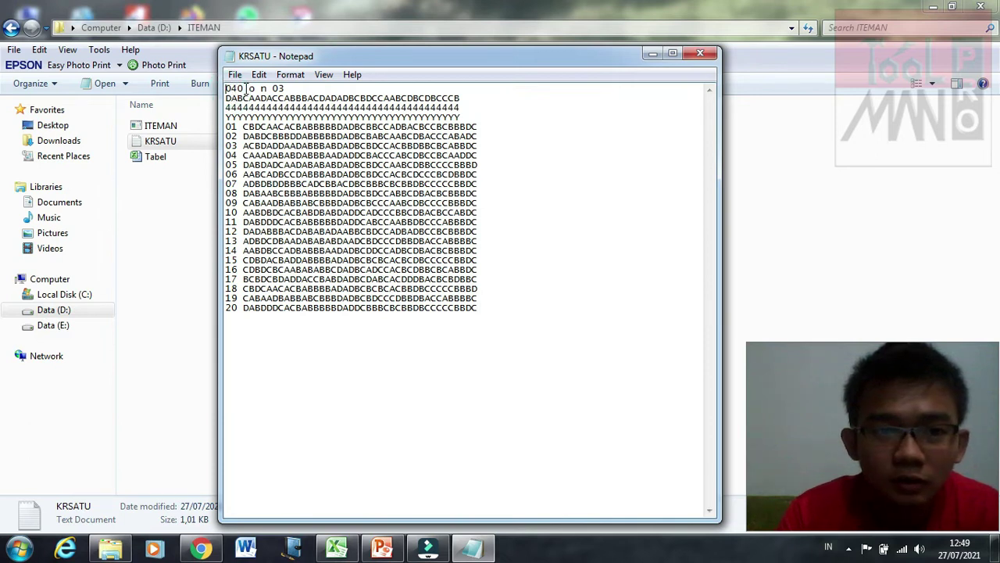
click(233, 89)
drag(232, 88, 243, 89)
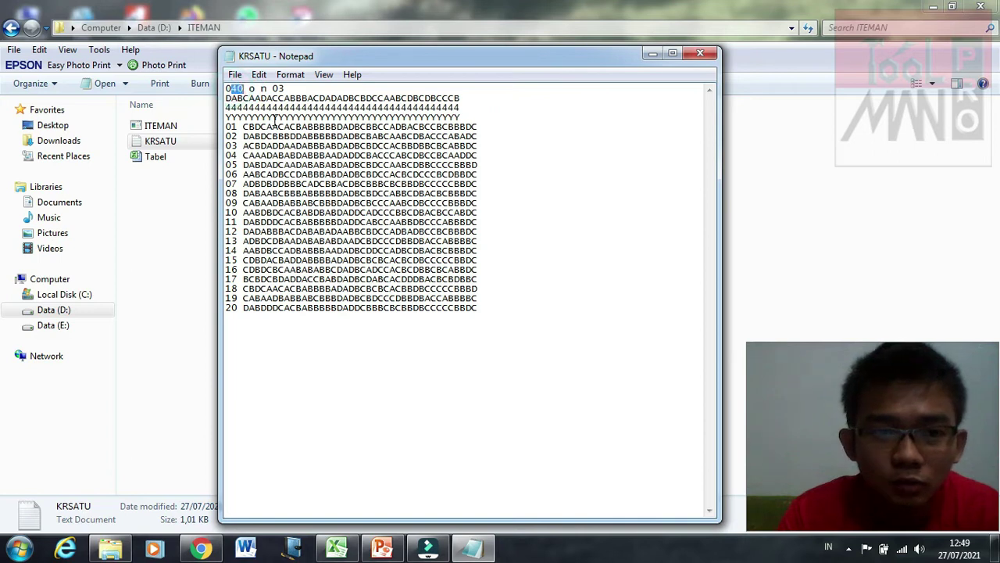
click(265, 90)
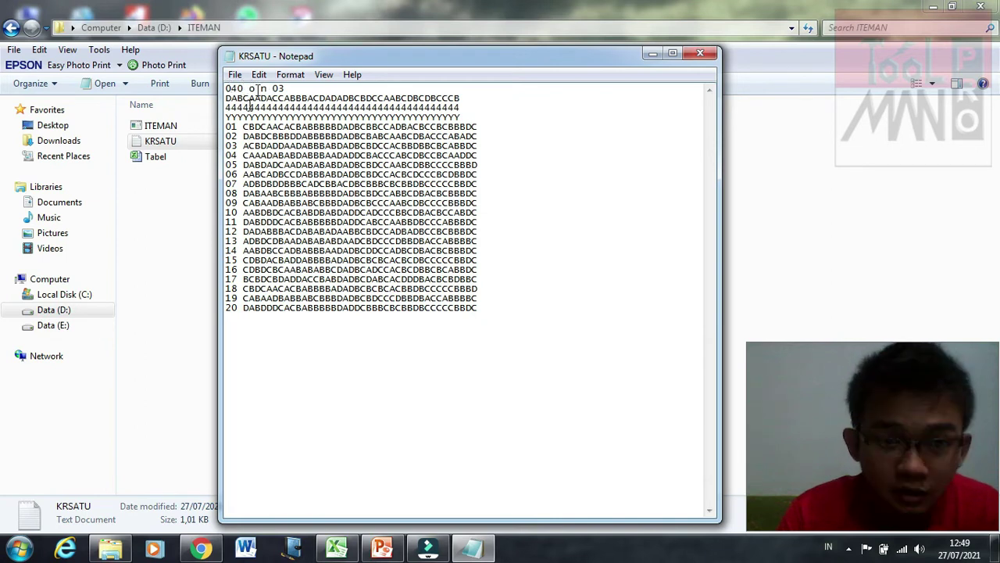
drag(260, 91, 266, 91)
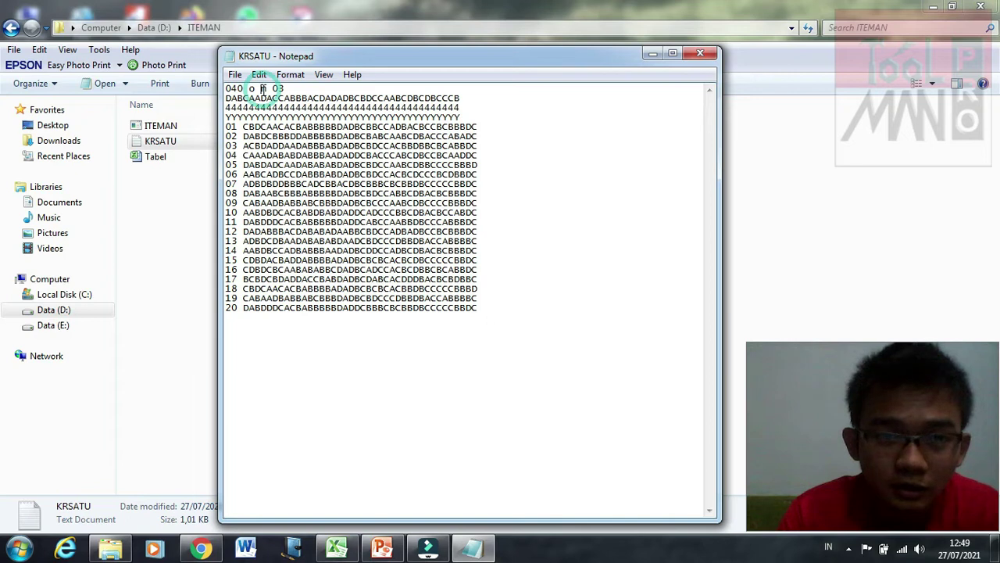
click(275, 91)
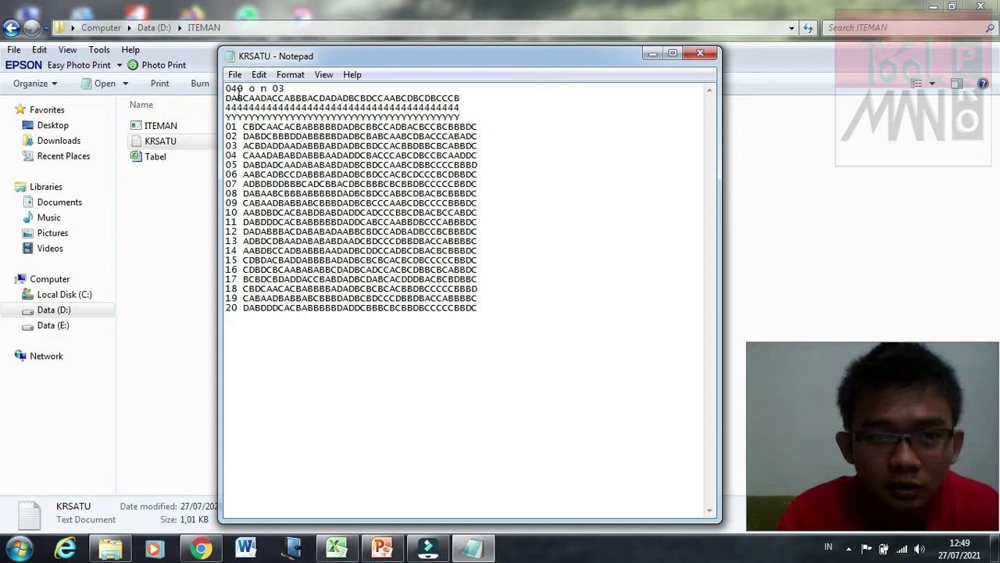
click(239, 91)
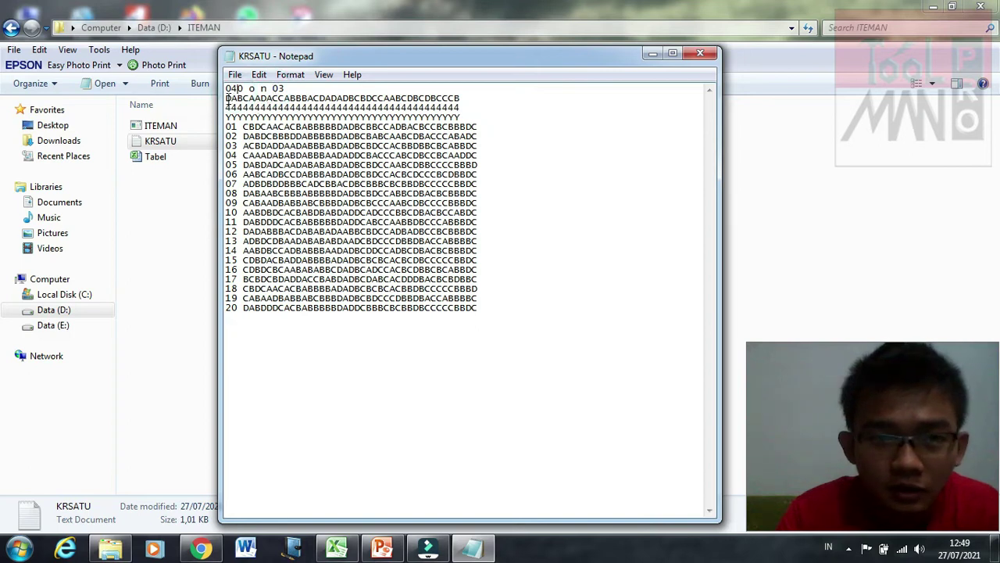
drag(226, 99, 462, 97)
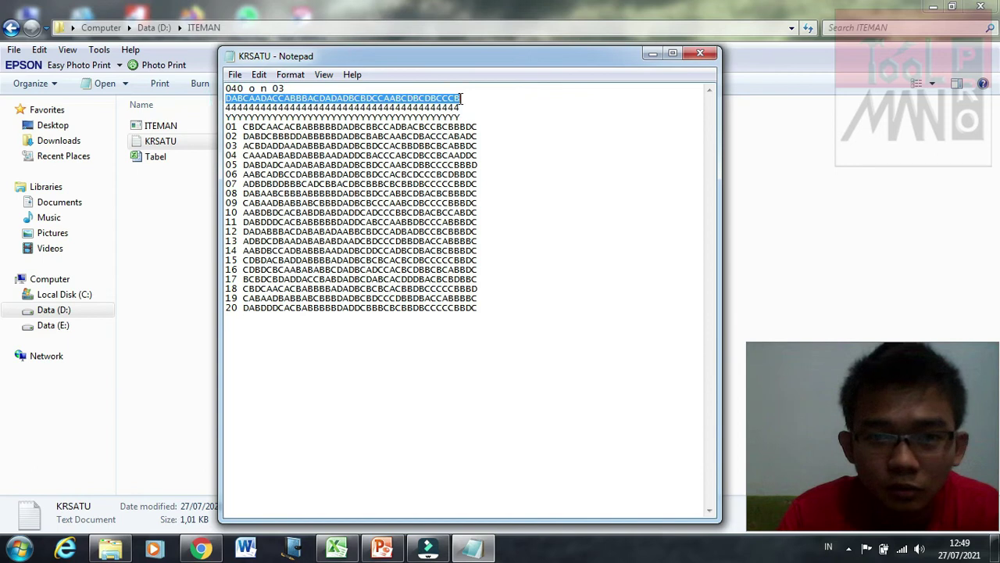
click(287, 91)
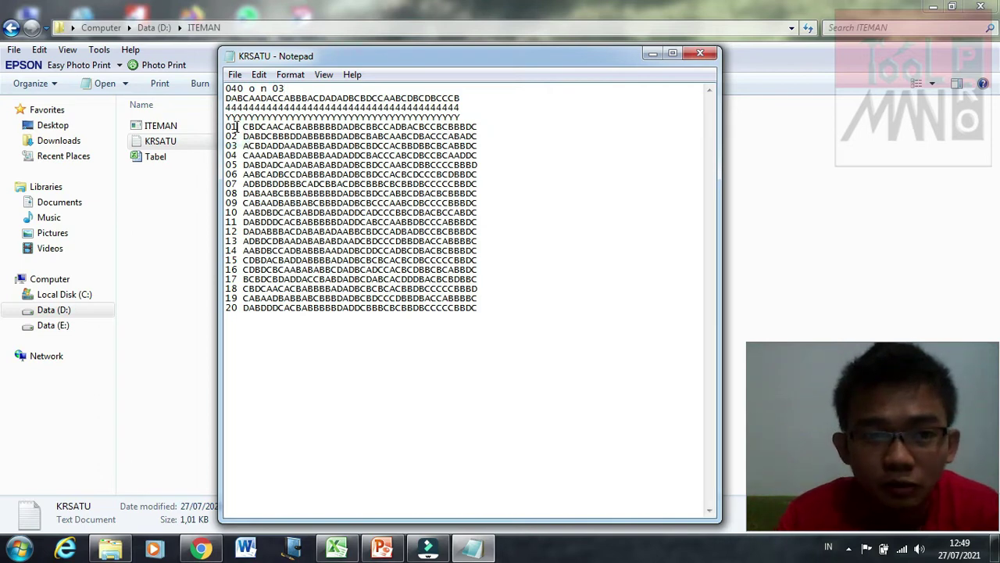
click(232, 310)
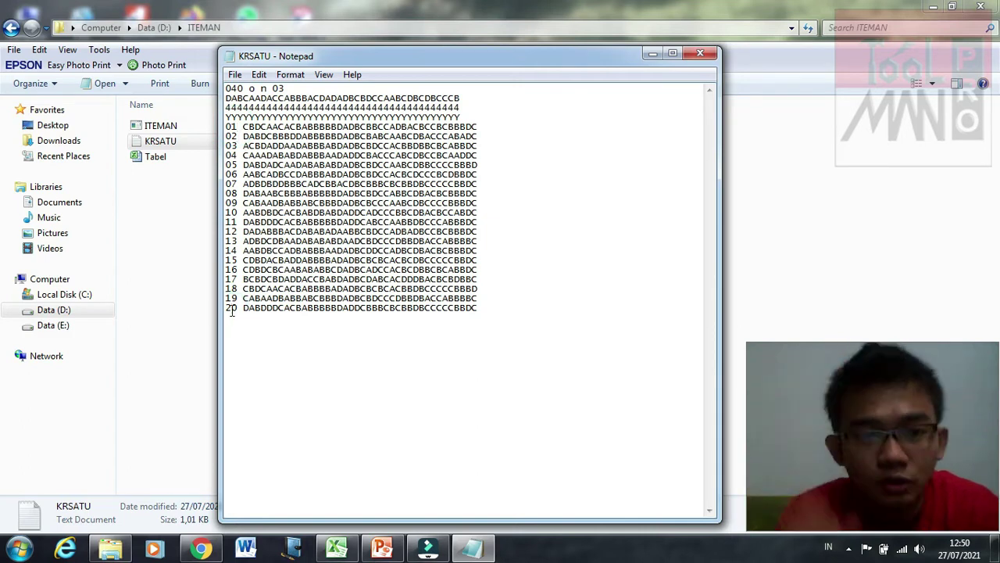
click(294, 88)
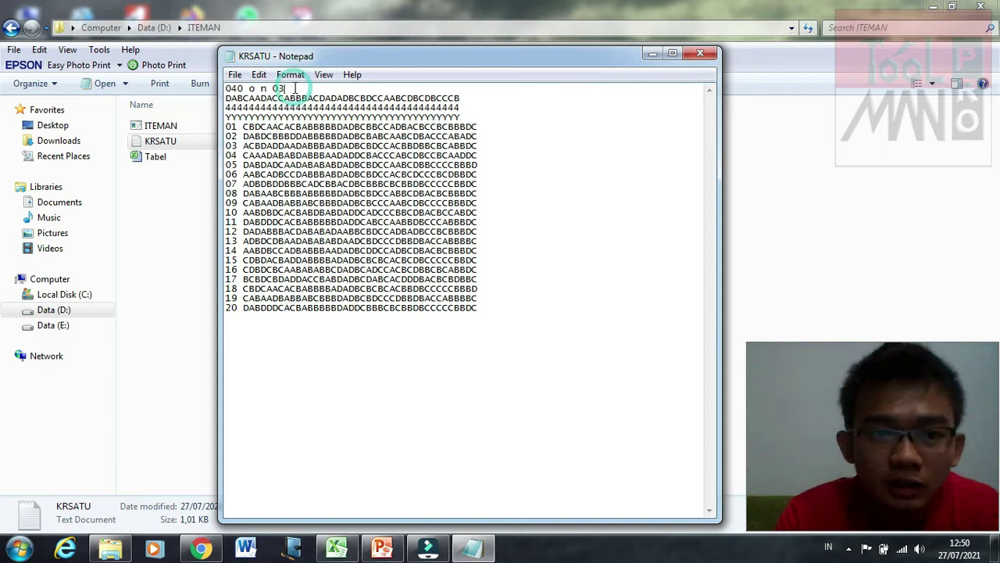
click(227, 128)
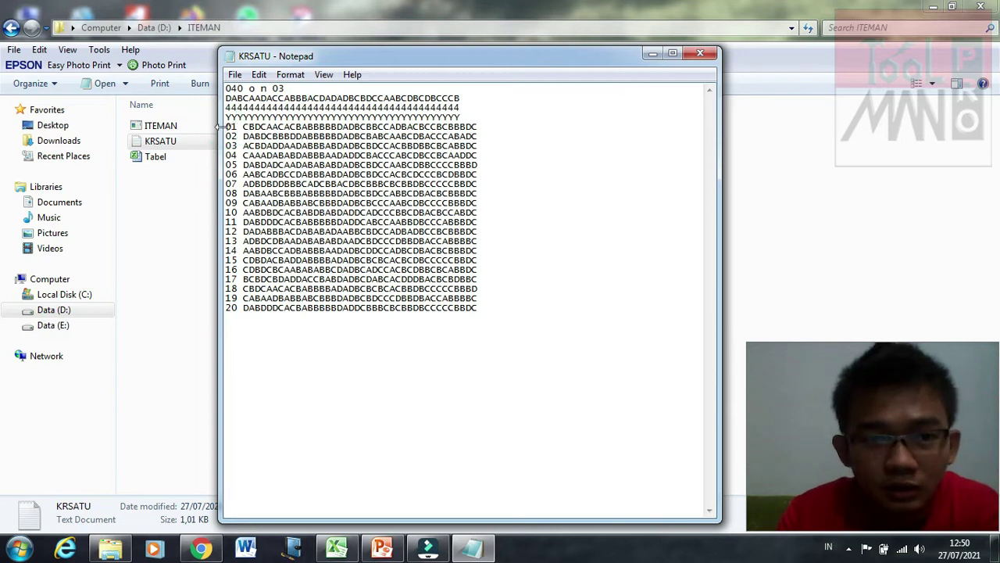
drag(226, 127, 242, 126)
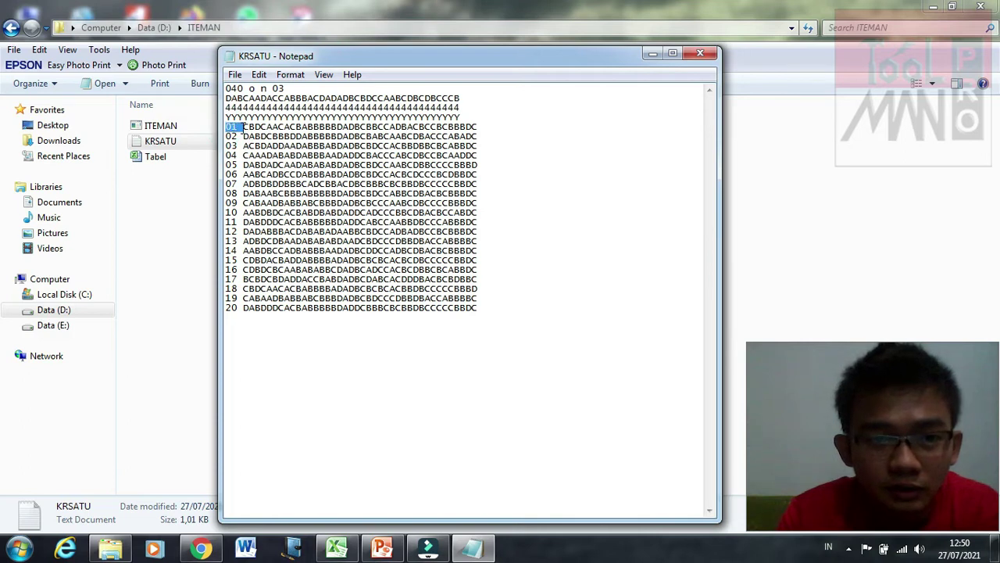
click(237, 135)
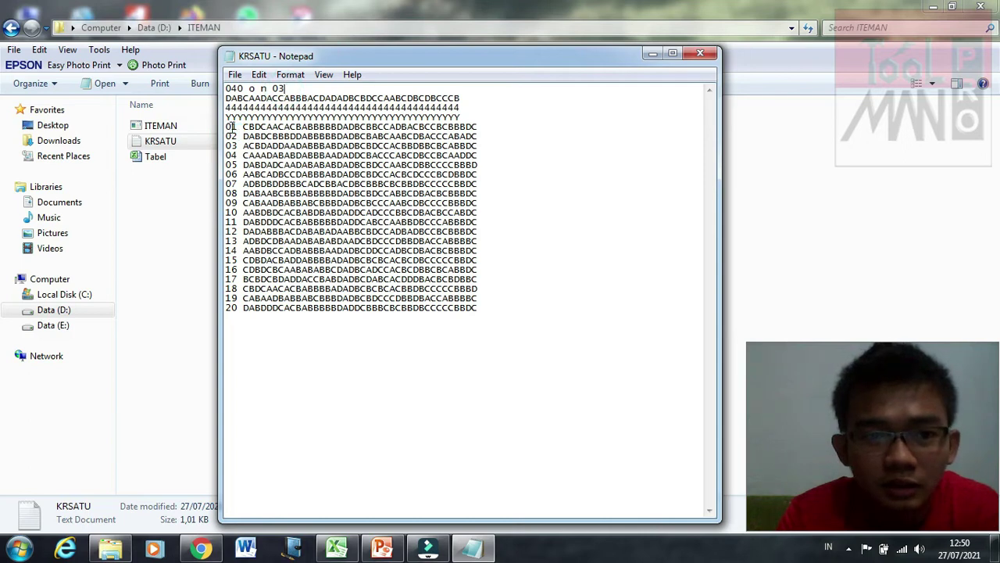
text(0)
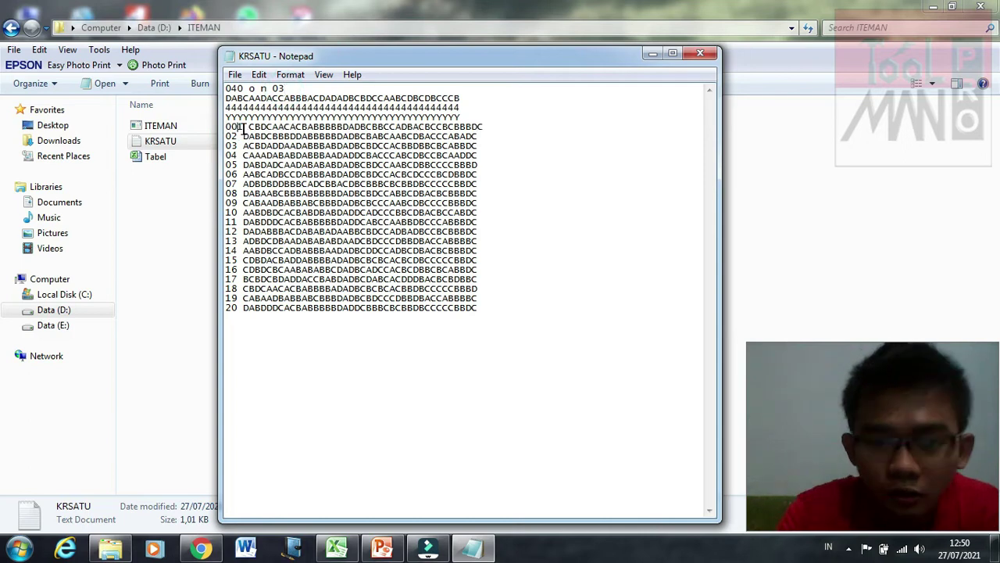
click(242, 128)
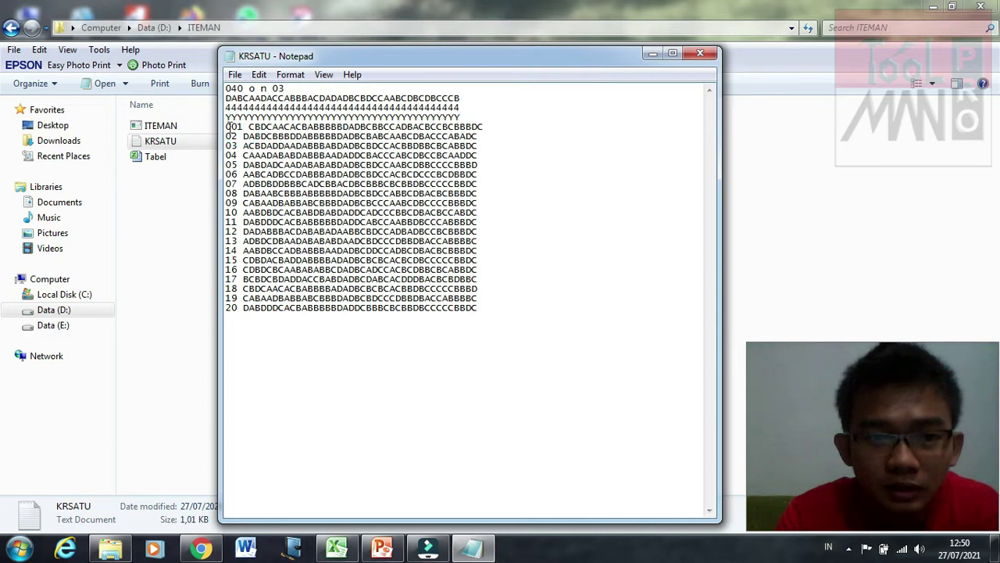
drag(227, 127, 247, 127)
click(298, 86)
key(BackSpace)
text(4)
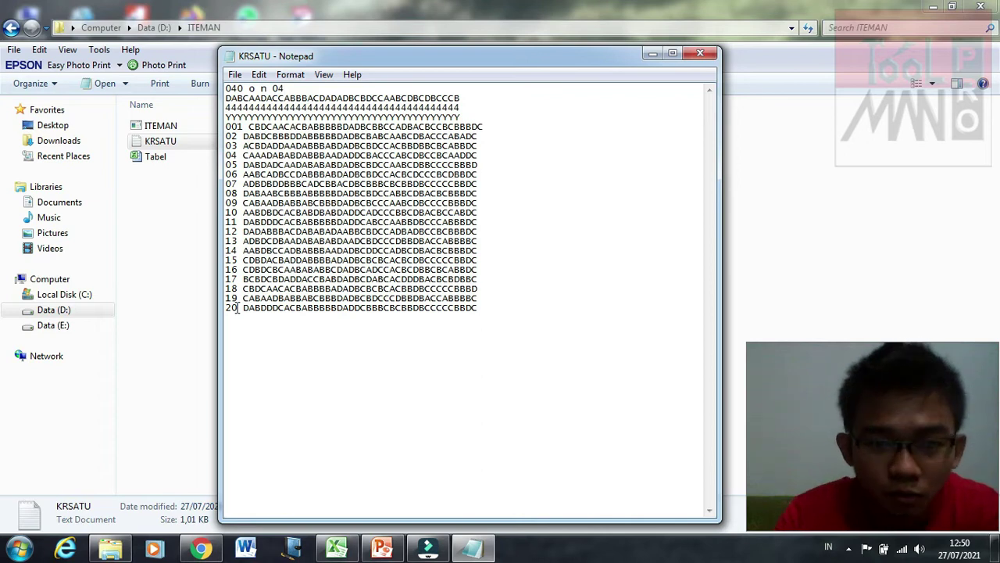
key(BackSpace)
text(3)
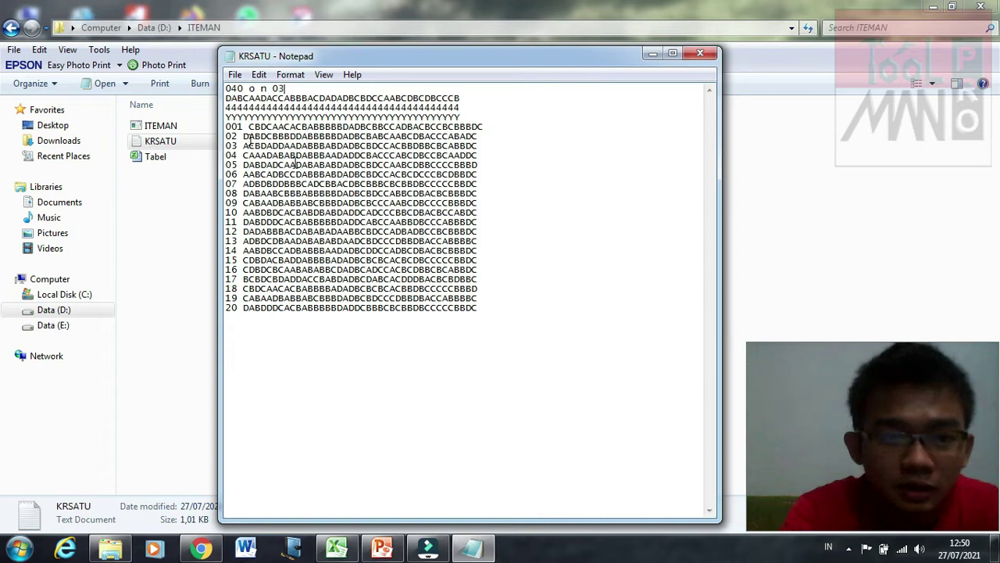
key(Down)
key(Down)
key(Down)
key(Down)
key(Home)
key(Delete)
key(Right)
key(Right)
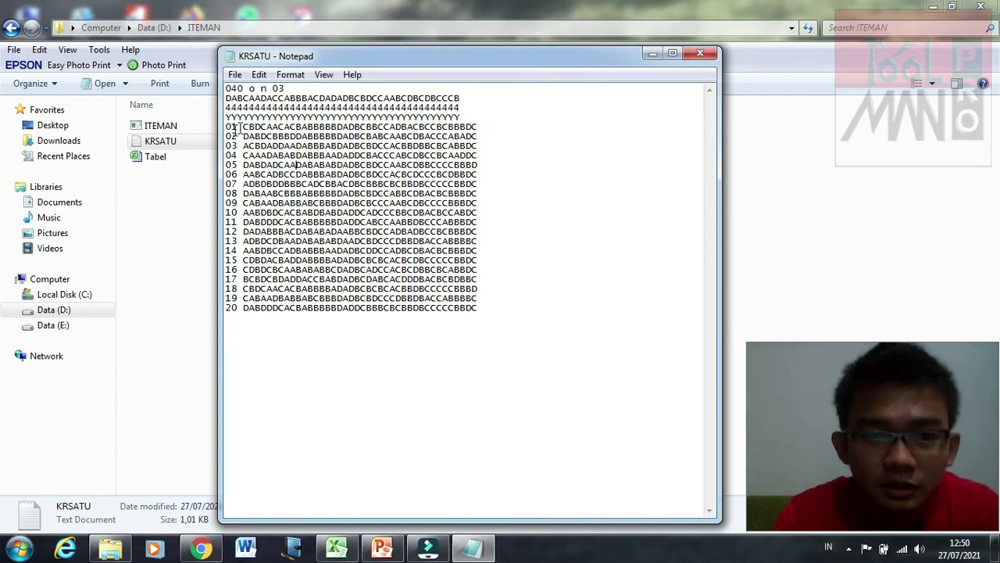
click(244, 127)
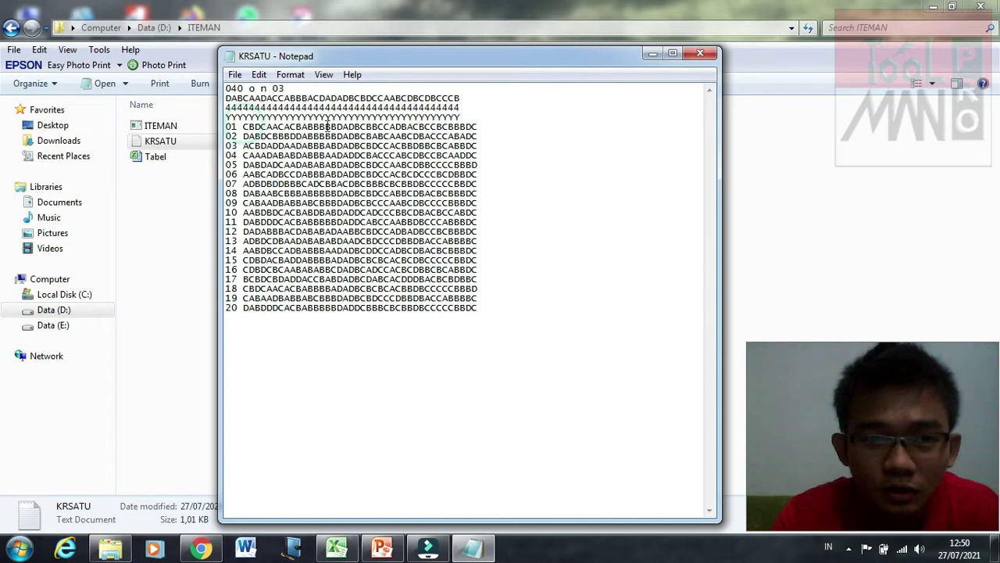
drag(243, 127, 325, 127)
drag(437, 126, 482, 127)
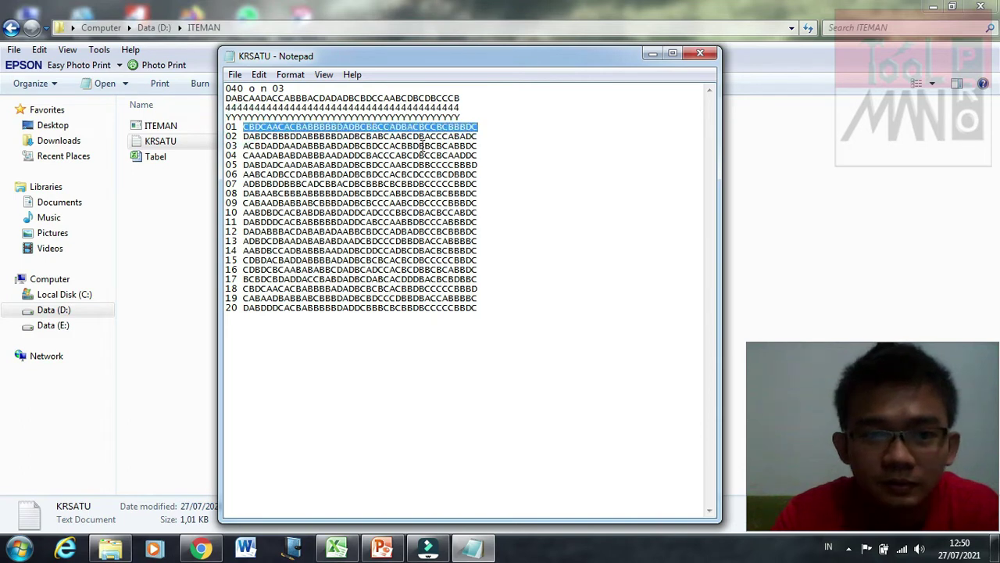
click(297, 88)
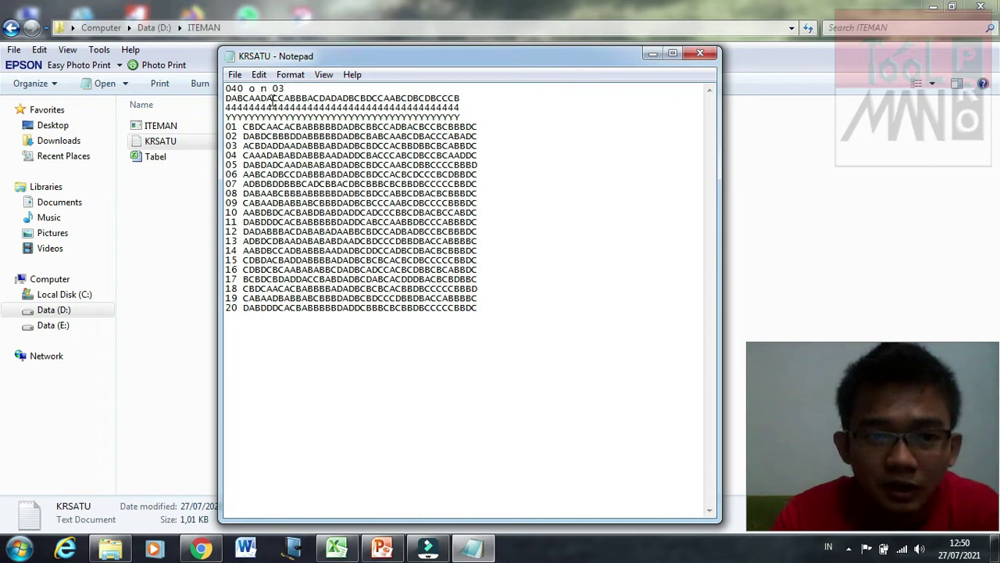
drag(228, 98, 469, 100)
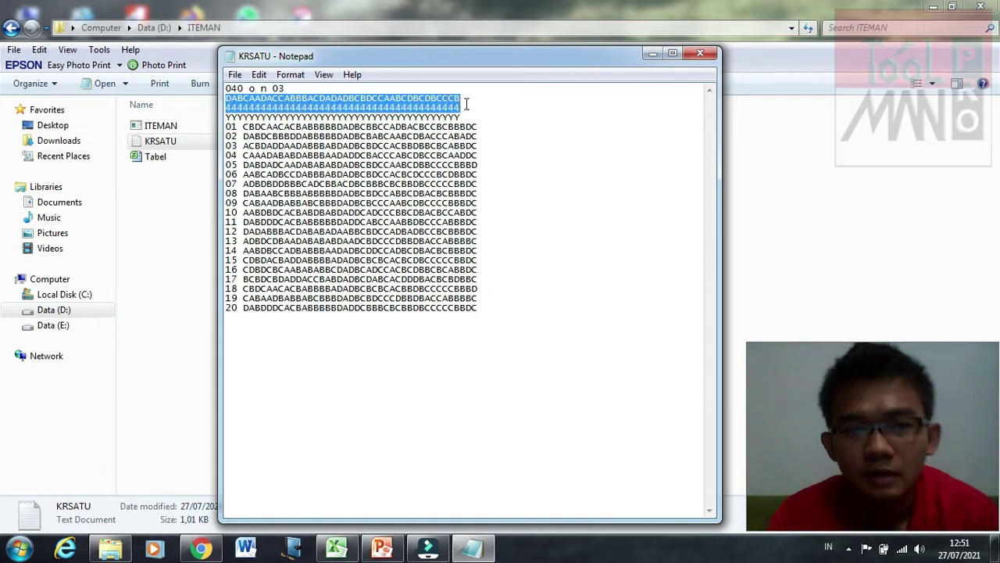
key(Down)
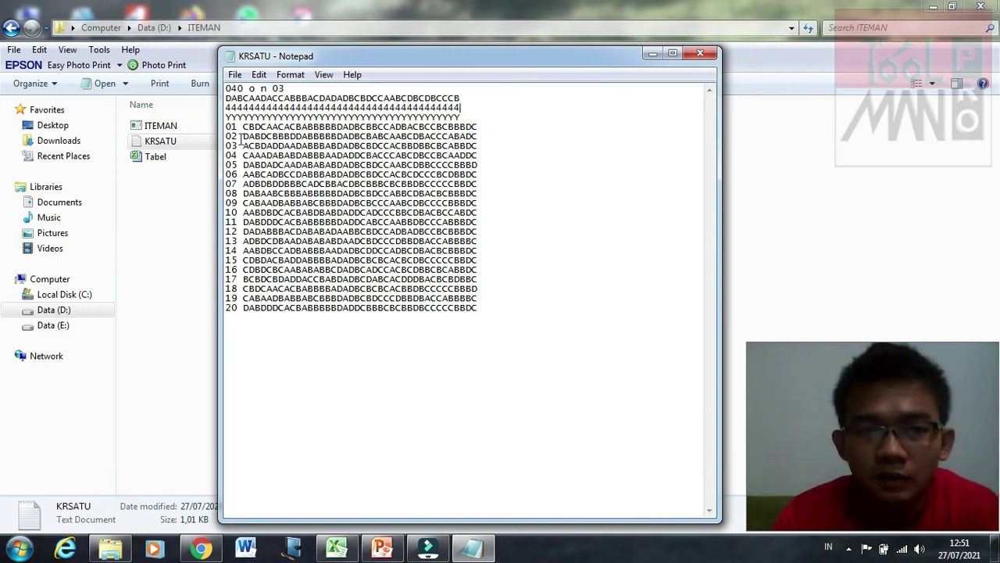
click(275, 140)
click(241, 127)
key(shift+Left)
key(shift+Left)
drag(227, 127, 237, 308)
click(259, 326)
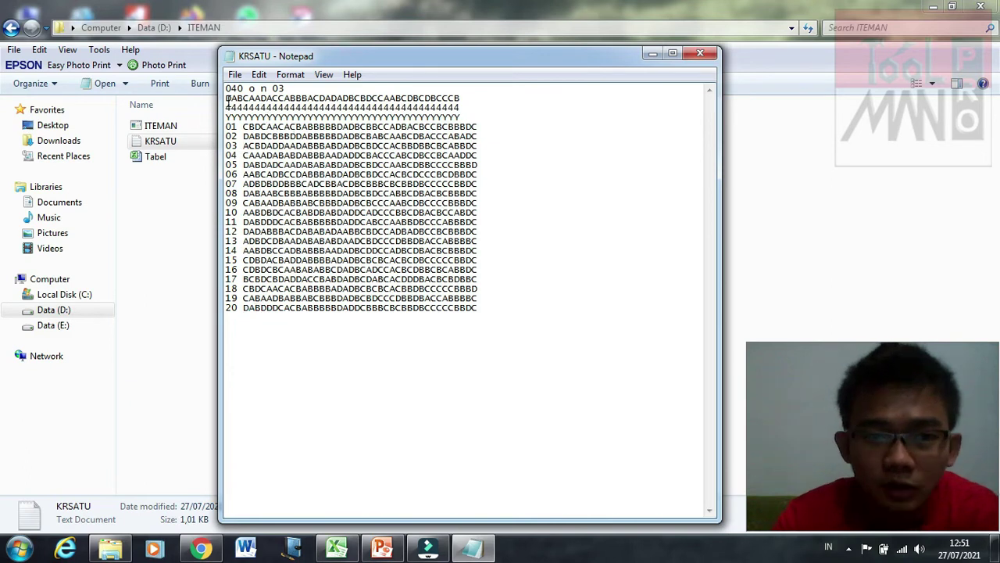
drag(227, 99, 464, 102)
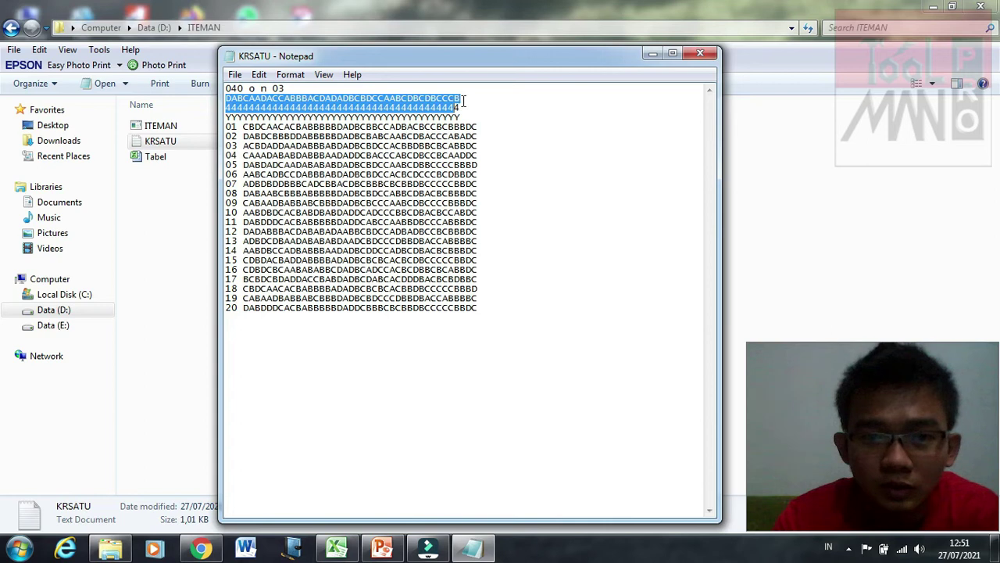
click(464, 102)
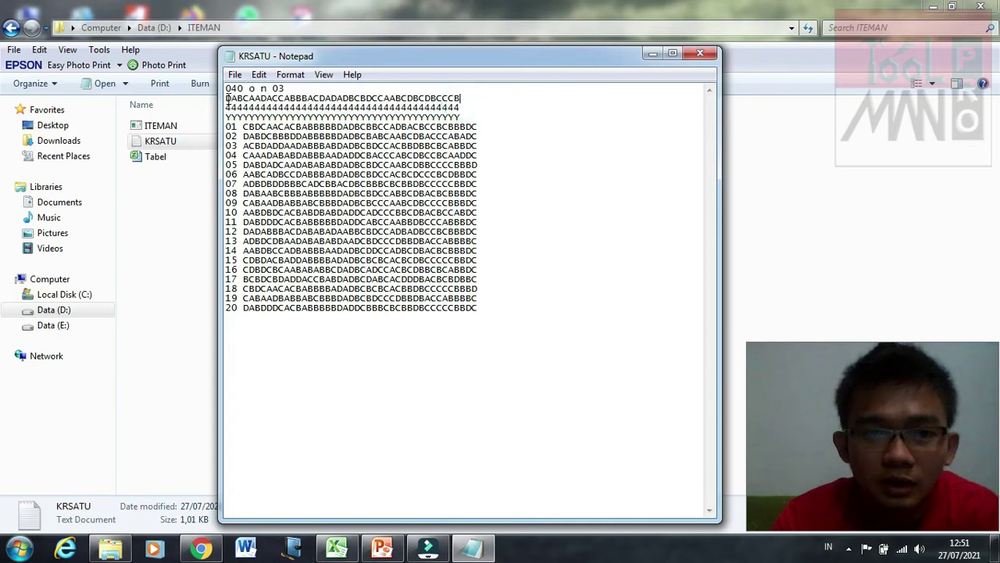
click(227, 98)
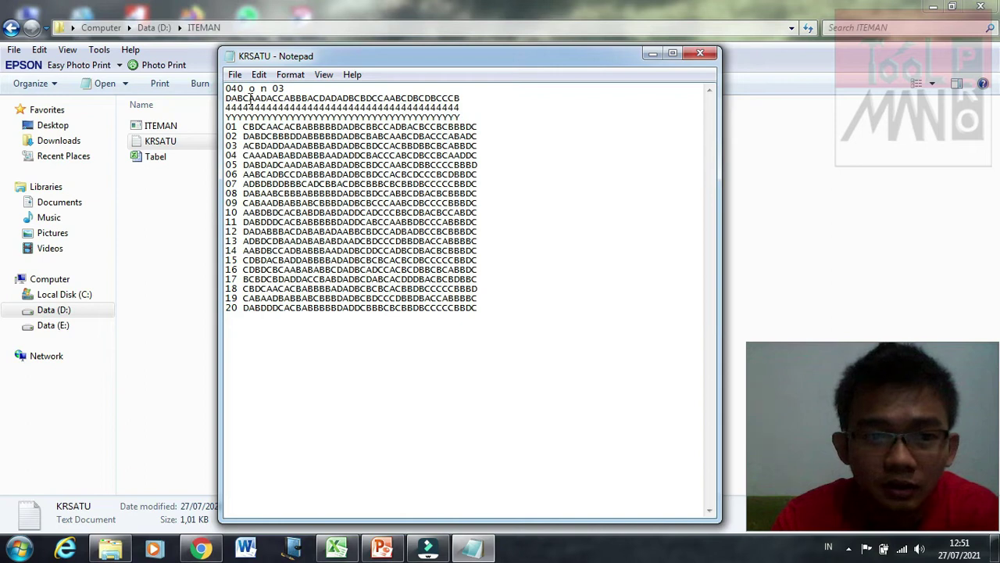
click(501, 98)
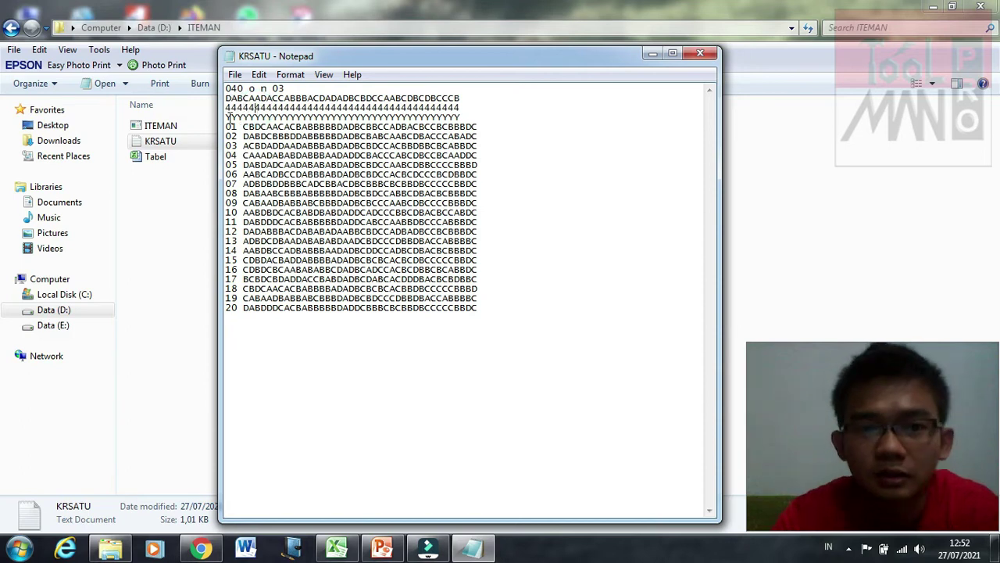
click(228, 117)
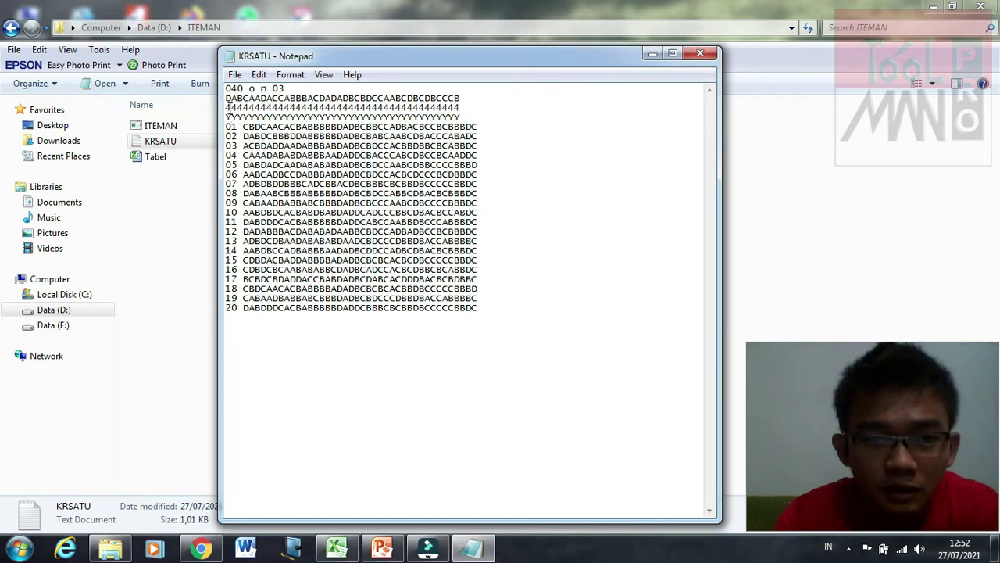
click(245, 107)
key(Down)
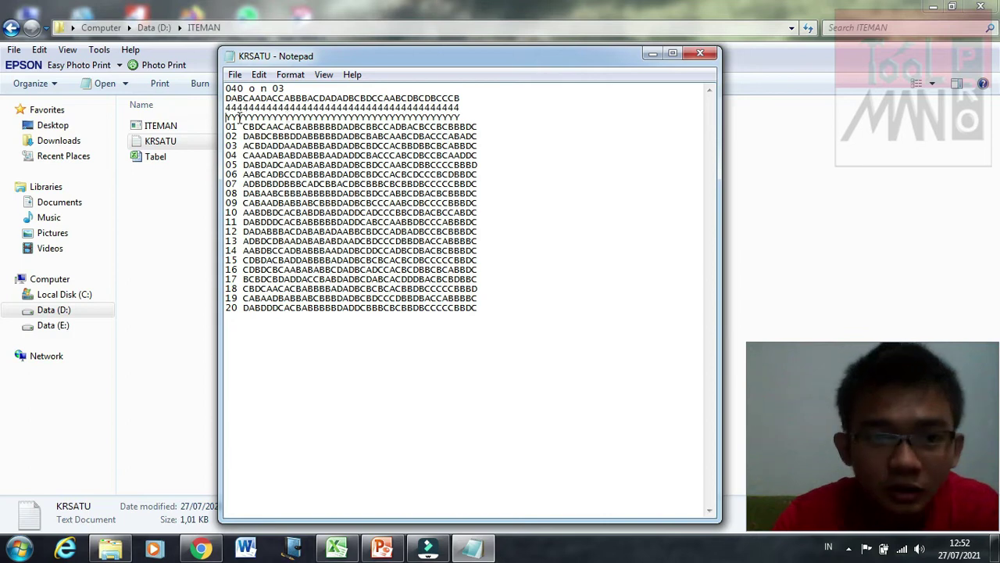
key(shift+Left)
key(shift+Left)
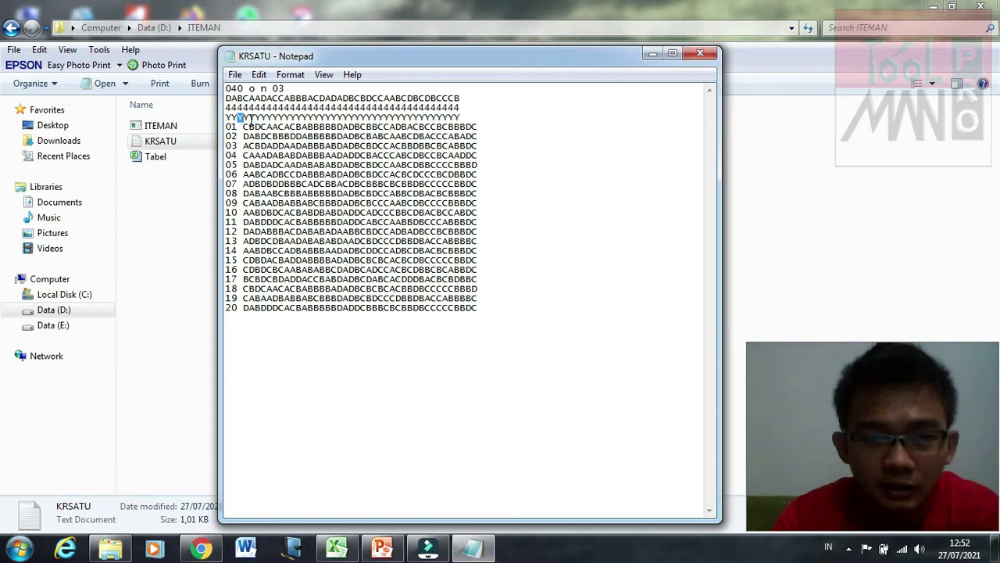
text(N)
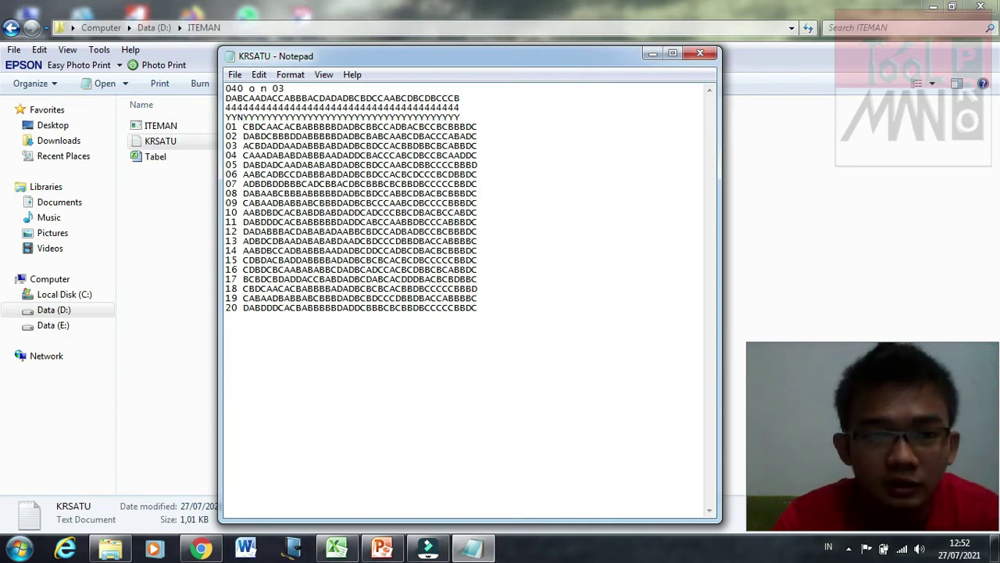
click(278, 145)
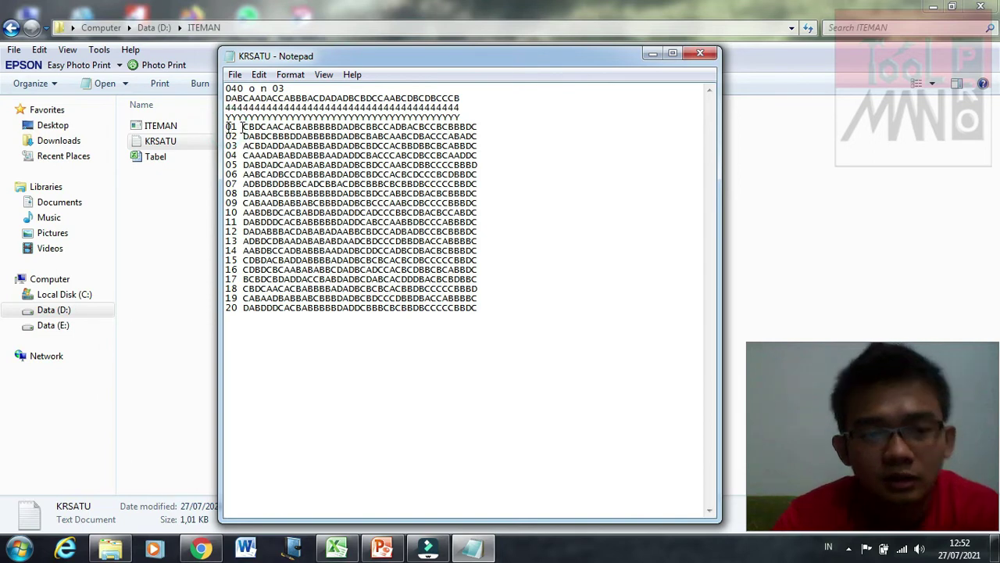
key(shift+Left)
key(shift+Left)
key(shift+Left)
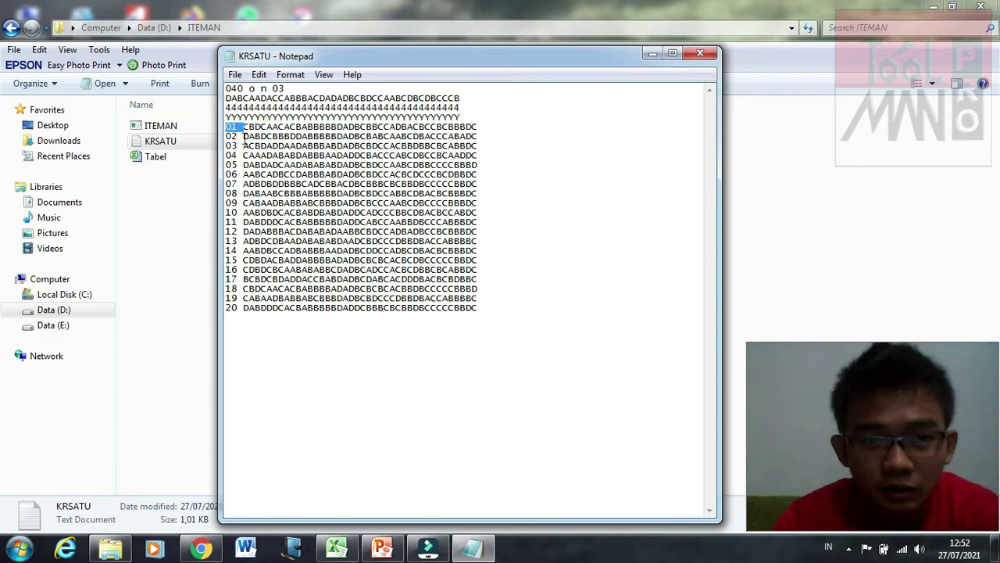
click(244, 139)
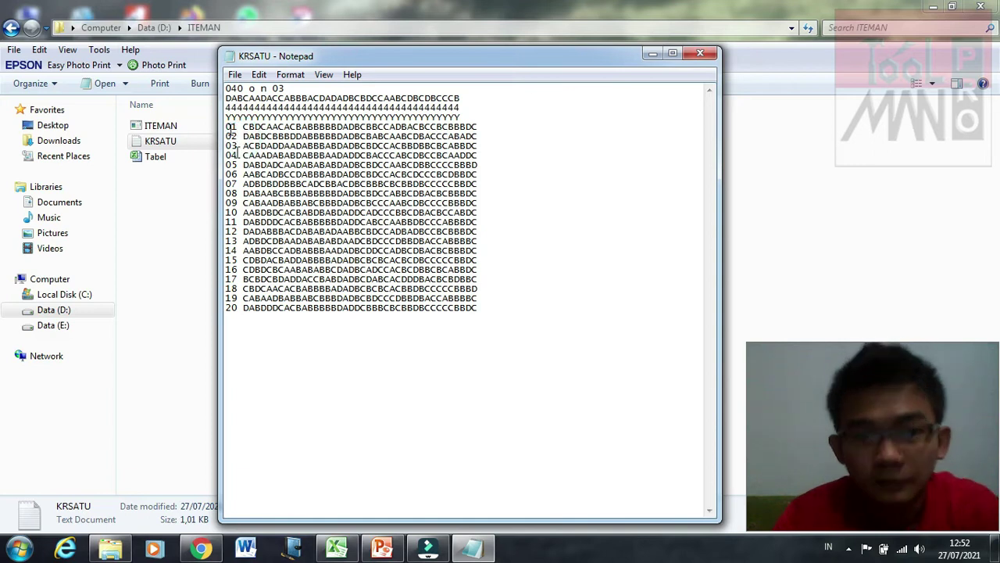
drag(244, 131, 487, 133)
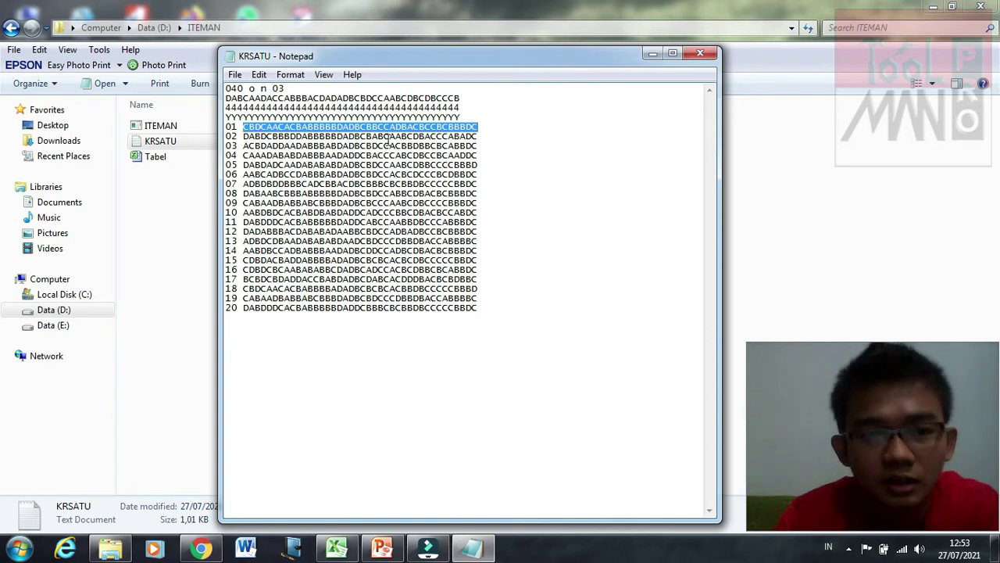
double_click(410, 137)
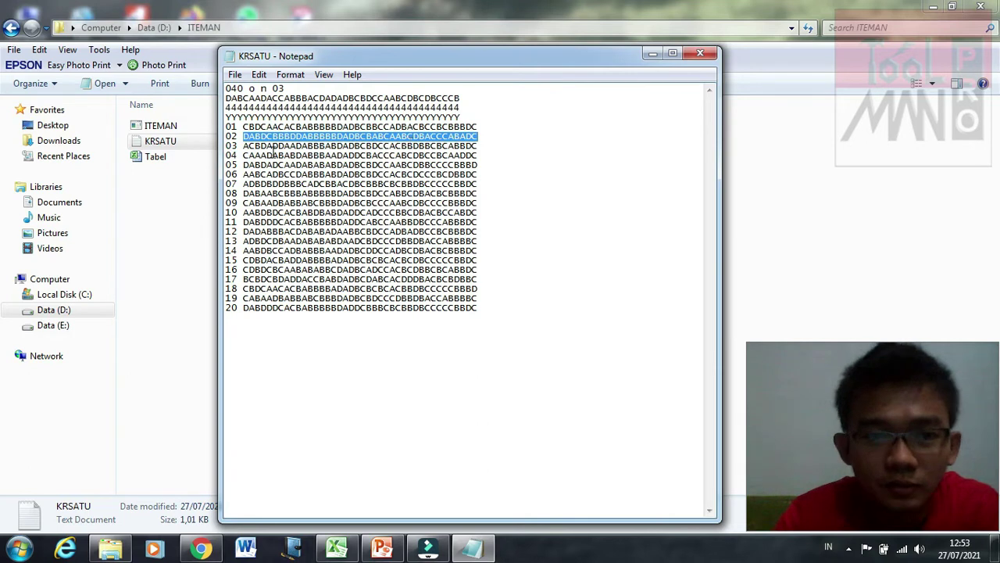
key(Left)
key(Down)
key(shift+End)
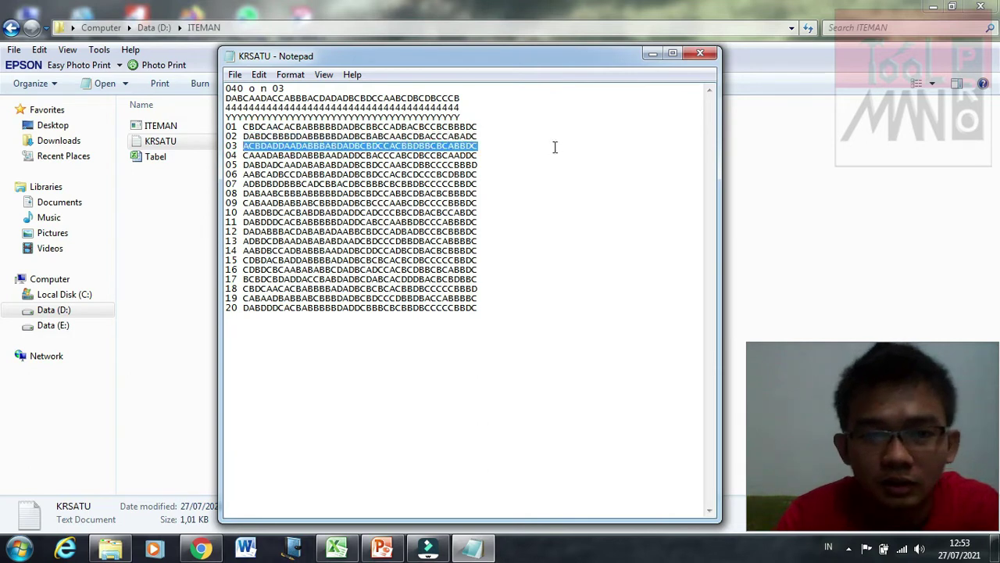
click(452, 440)
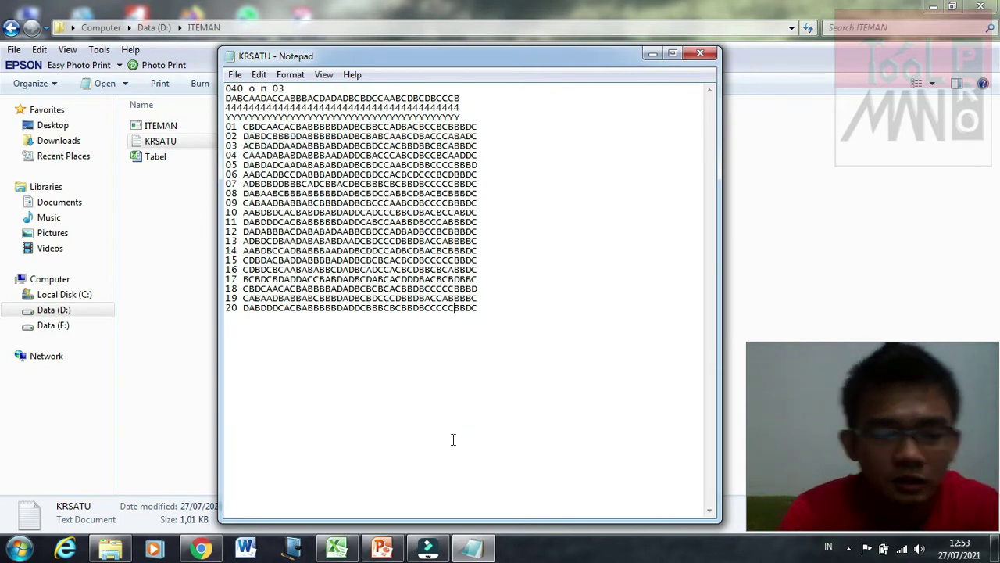
click(471, 222)
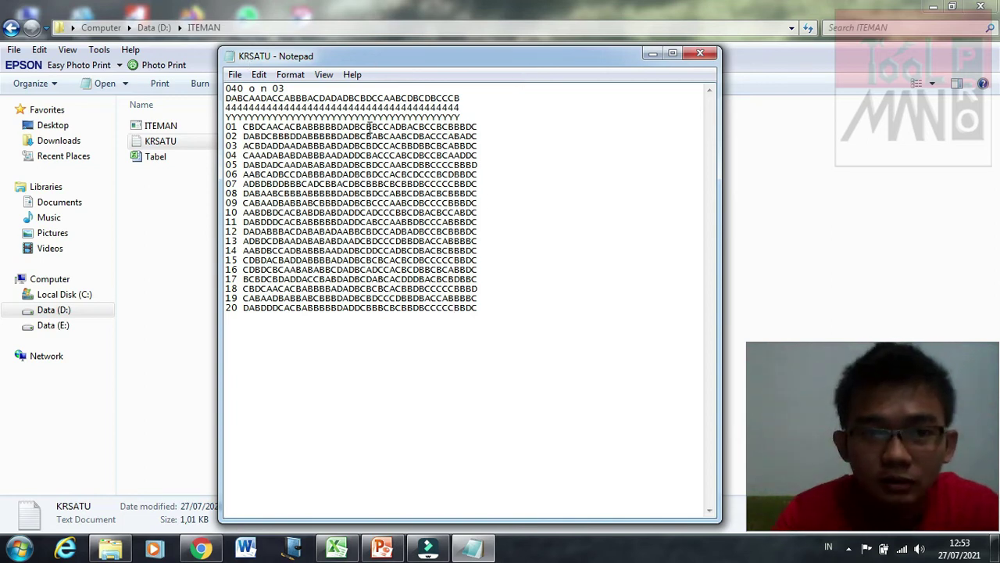
Step: Close KRSATU, try launching ITEMAN.exe, and dismiss its incompatible-version error
click(701, 54)
click(258, 389)
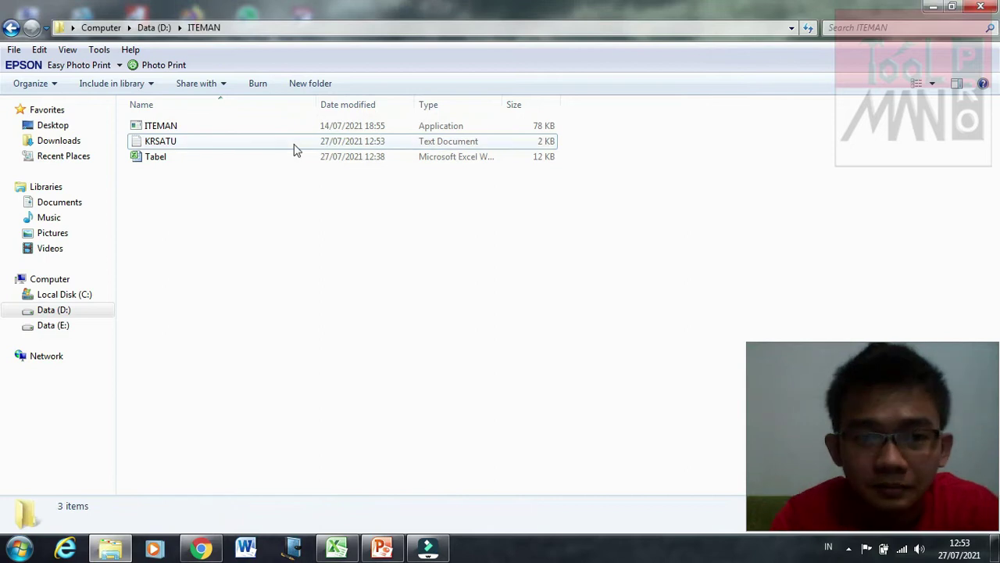
click(230, 129)
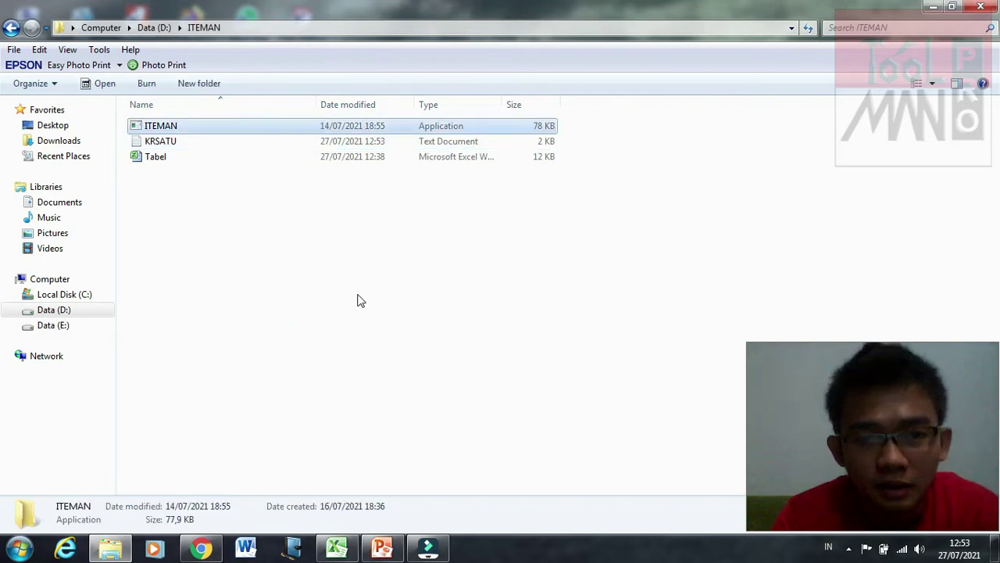
double_click(237, 130)
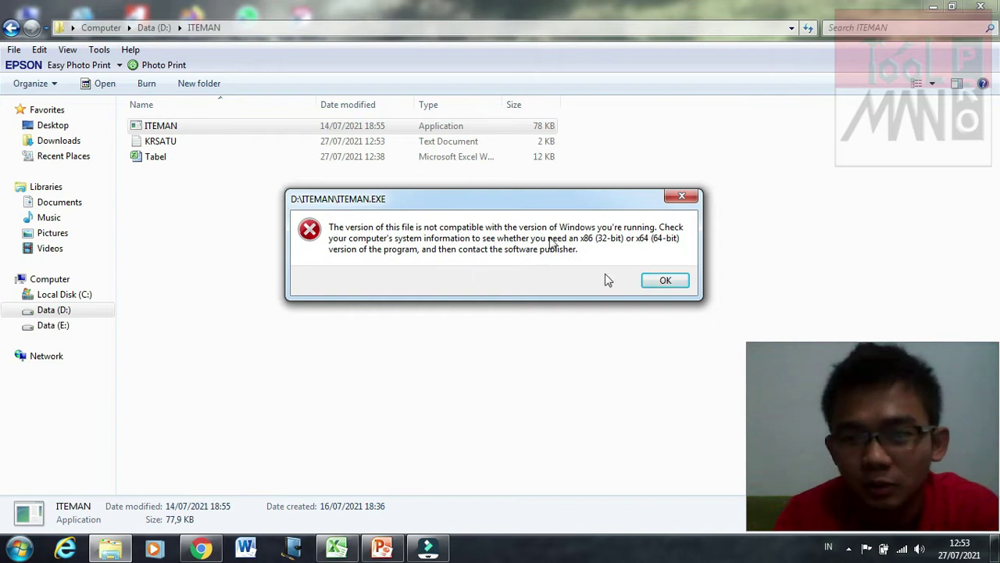
click(653, 282)
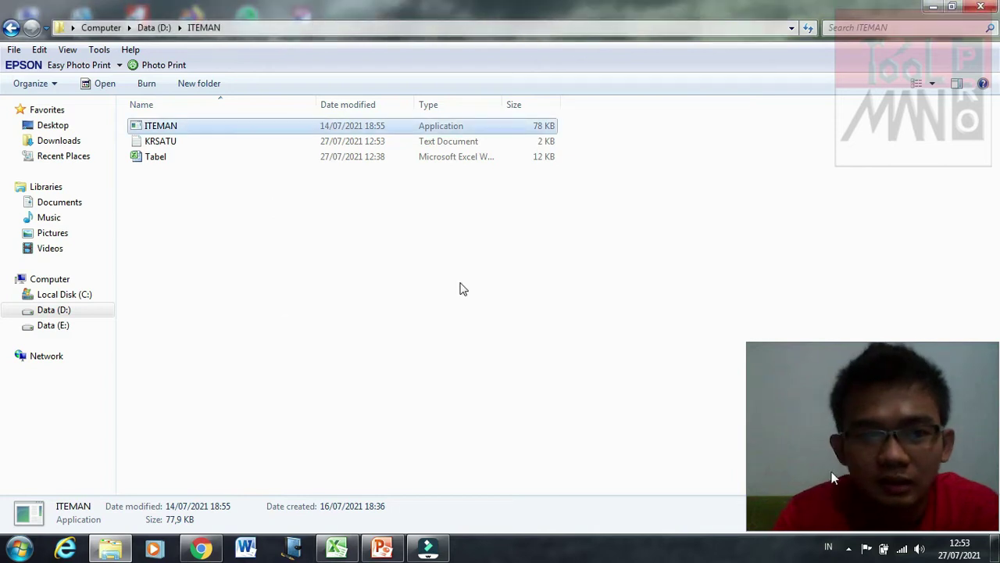
Step: Show and refresh the desktop, then launch the DOSBox 0.74-3 shortcut
click(997, 548)
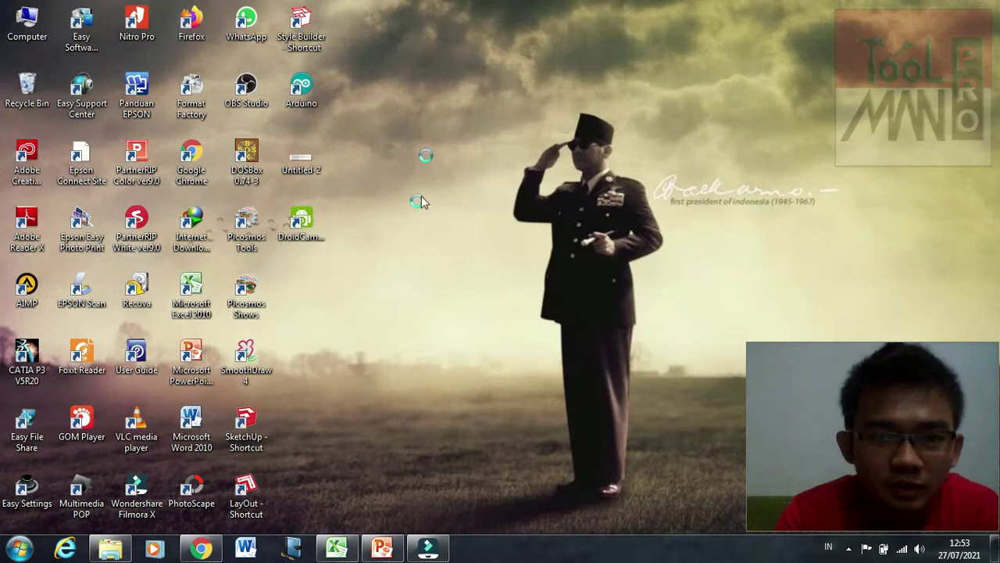
right_click(439, 143)
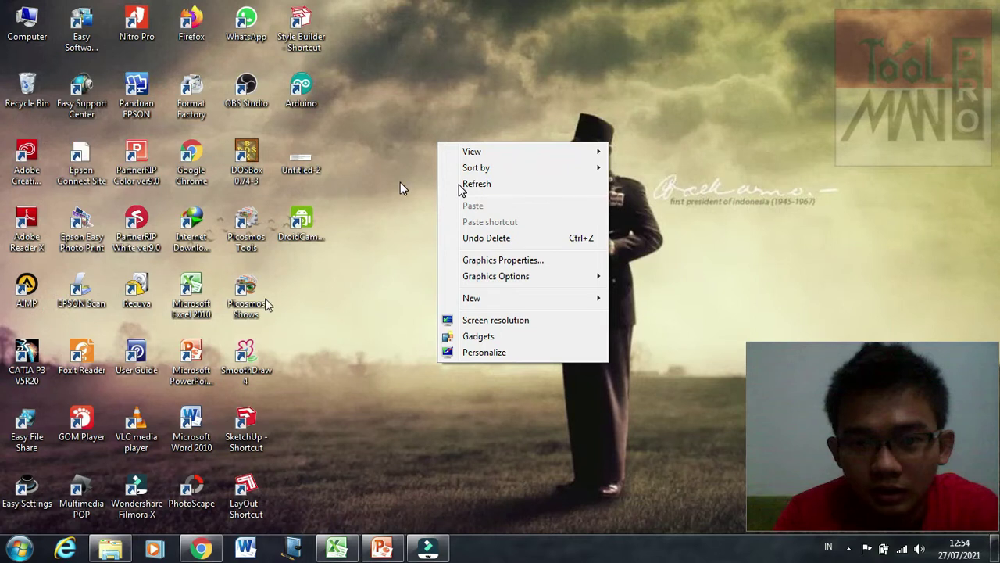
click(469, 185)
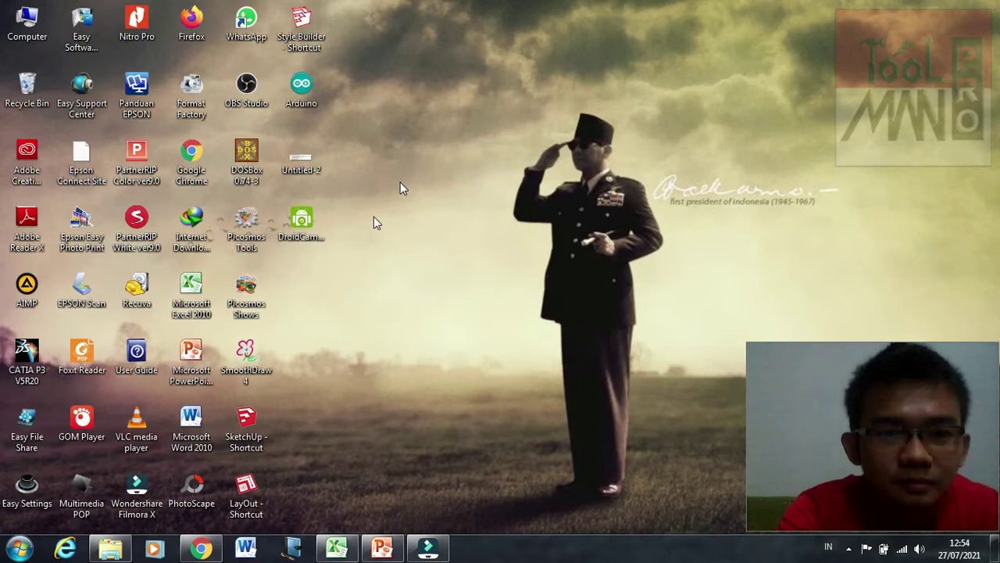
click(261, 184)
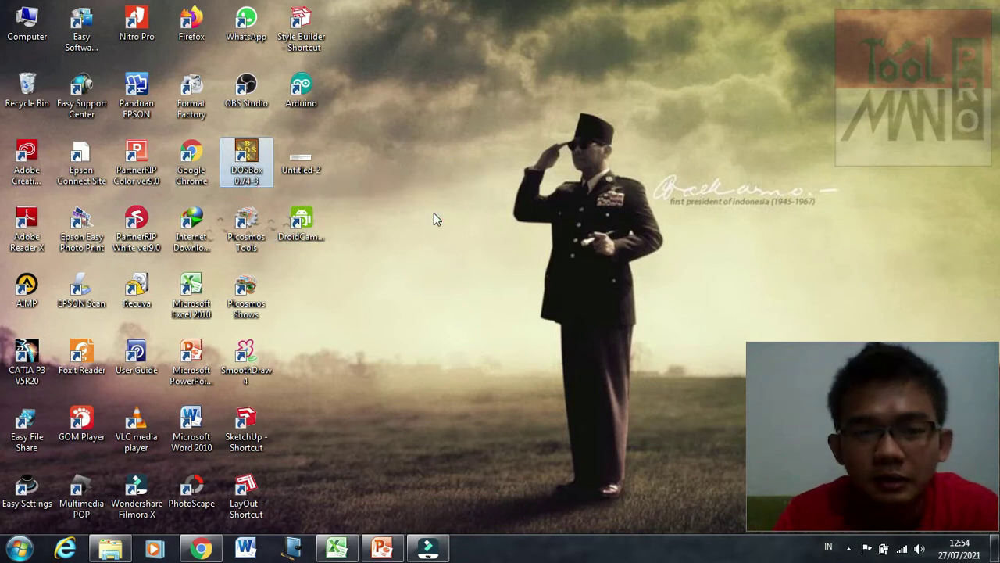
key(Return)
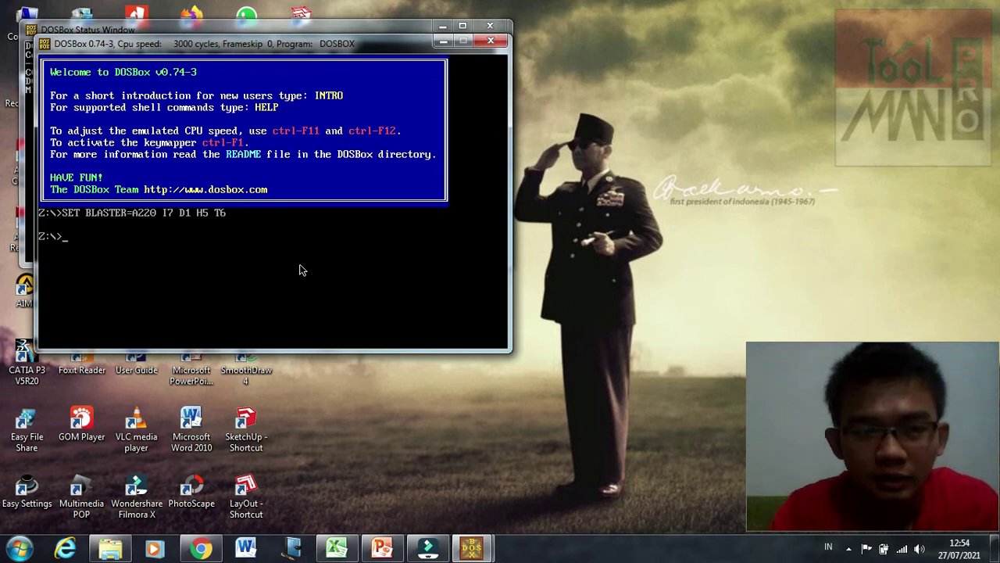
Step: Bring Explorer back and reopen the ITEMAN folder from Data (D:)
click(101, 551)
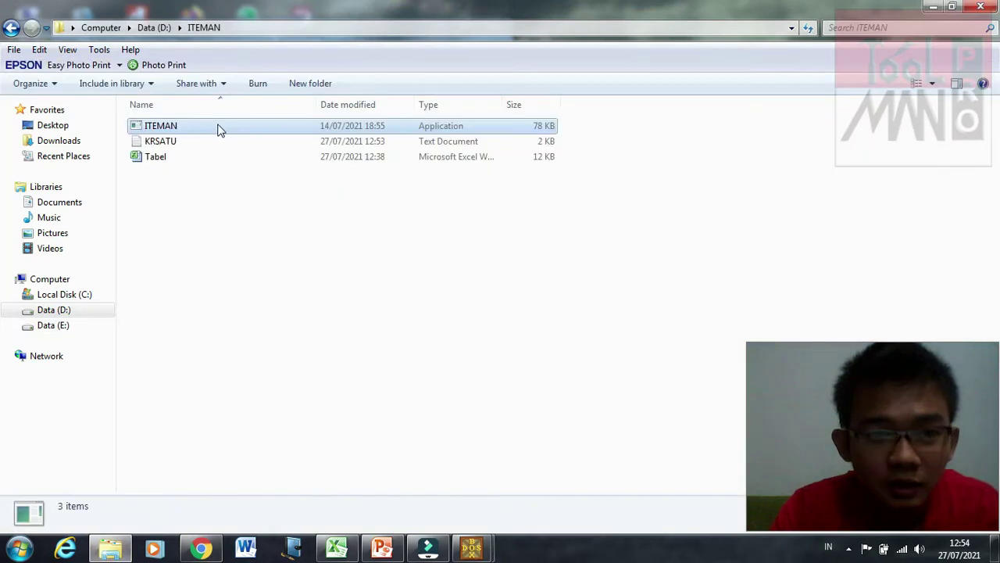
click(216, 126)
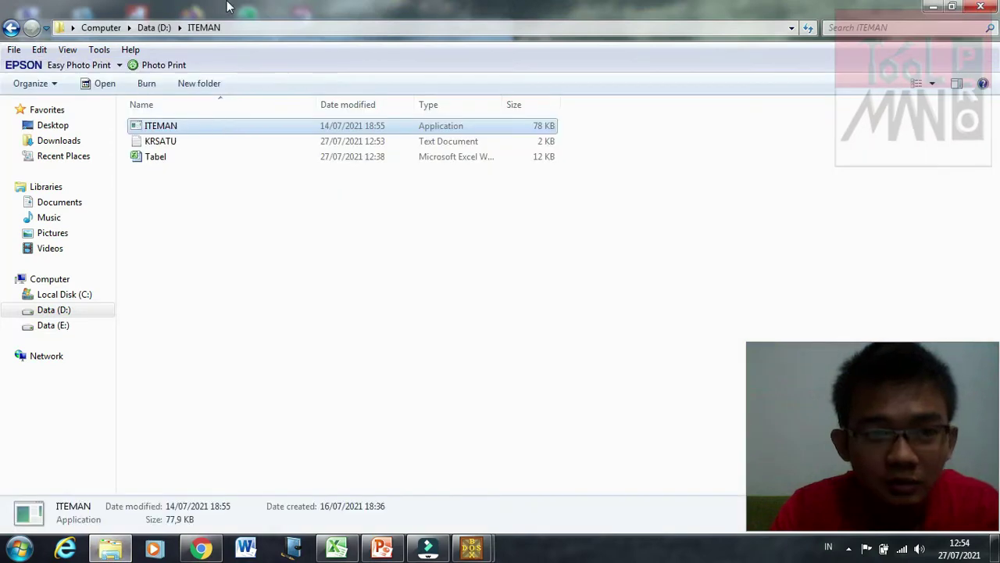
click(155, 28)
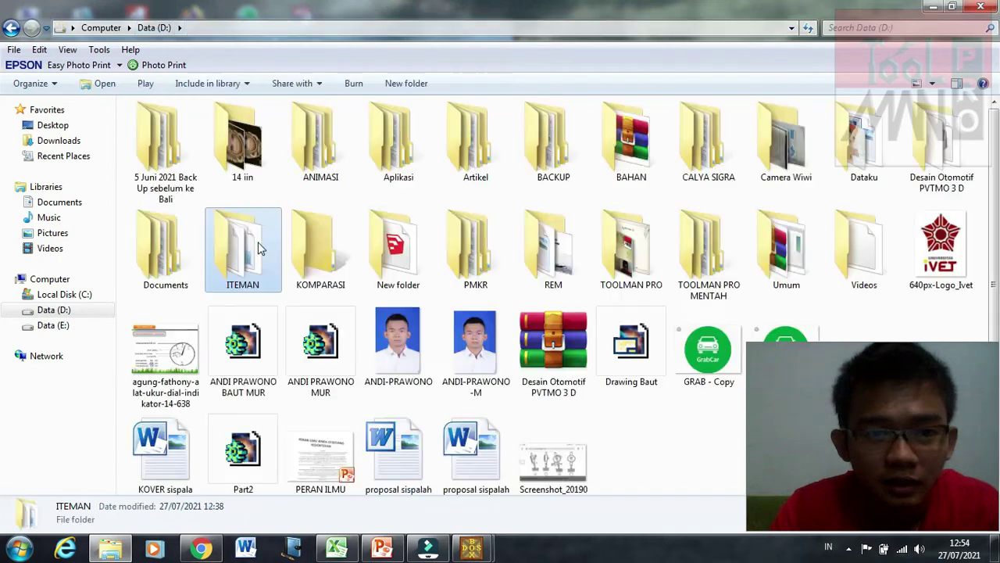
double_click(261, 249)
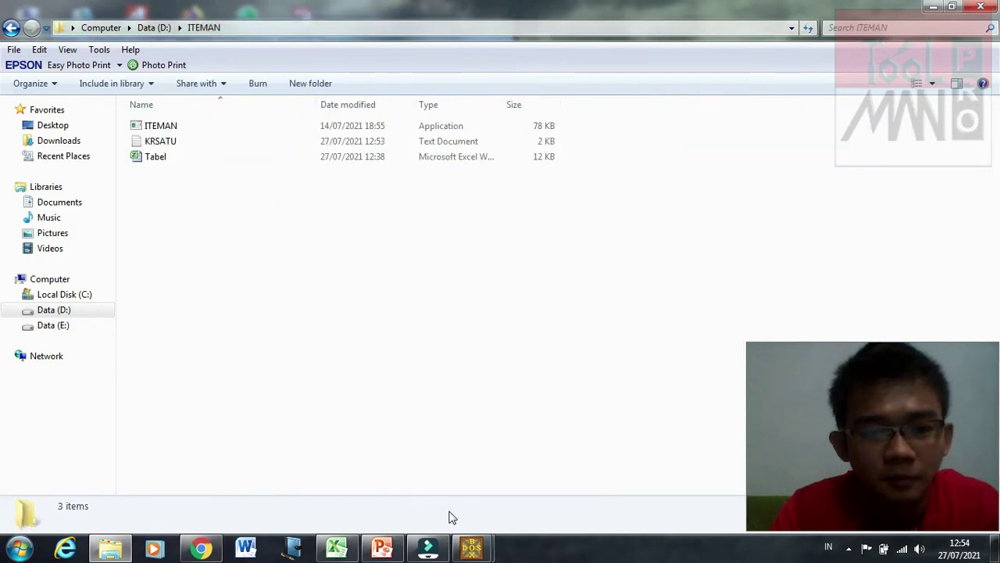
Step: In DOSBox, mount D: D:/, switch to D:, list it with dir, and center the window
click(471, 547)
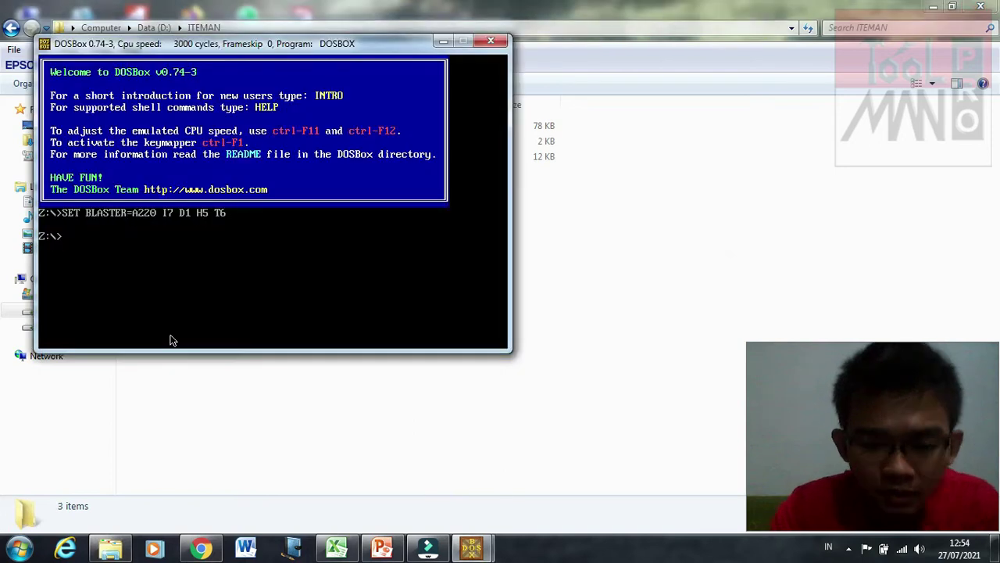
text(mount D)
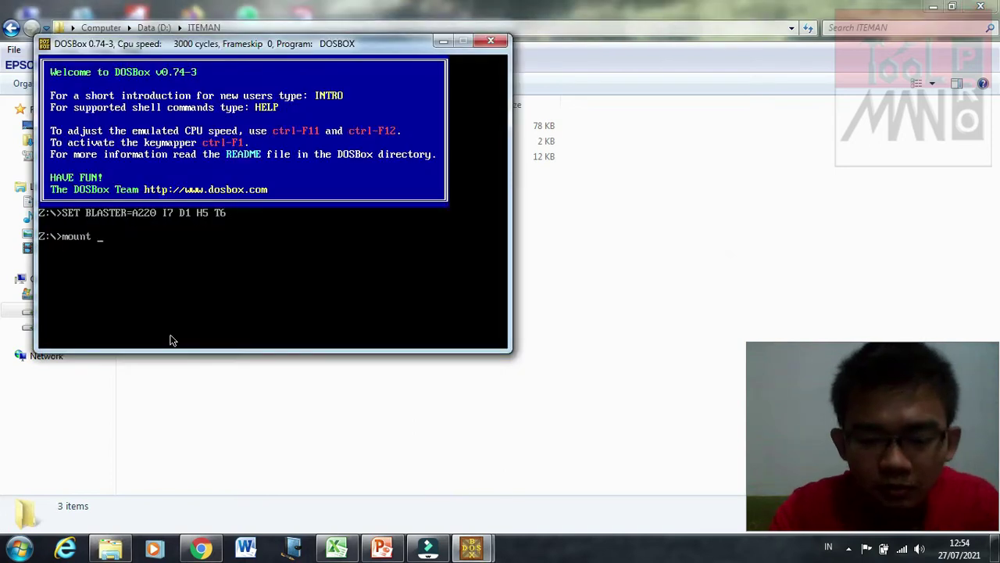
text(:)
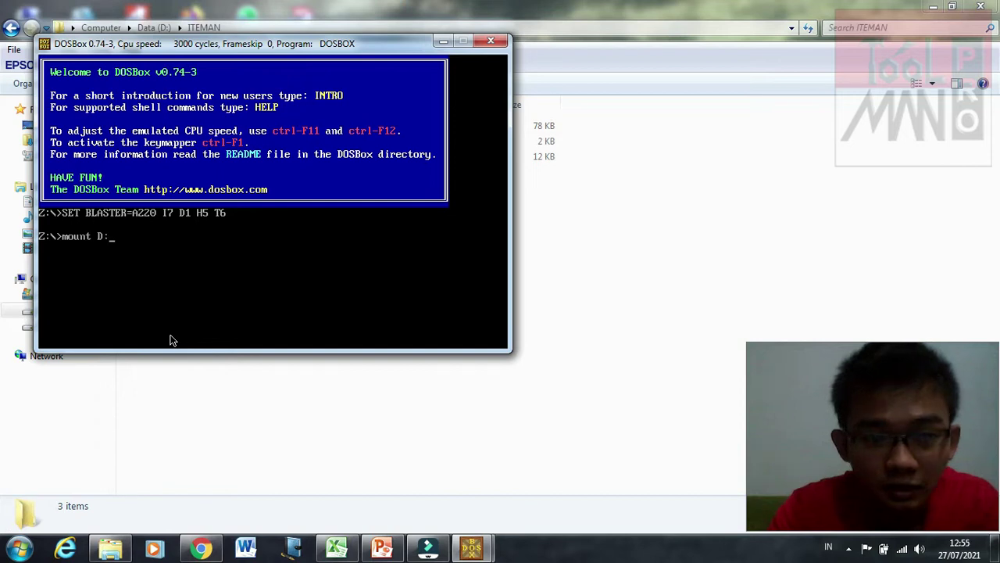
text( D:)
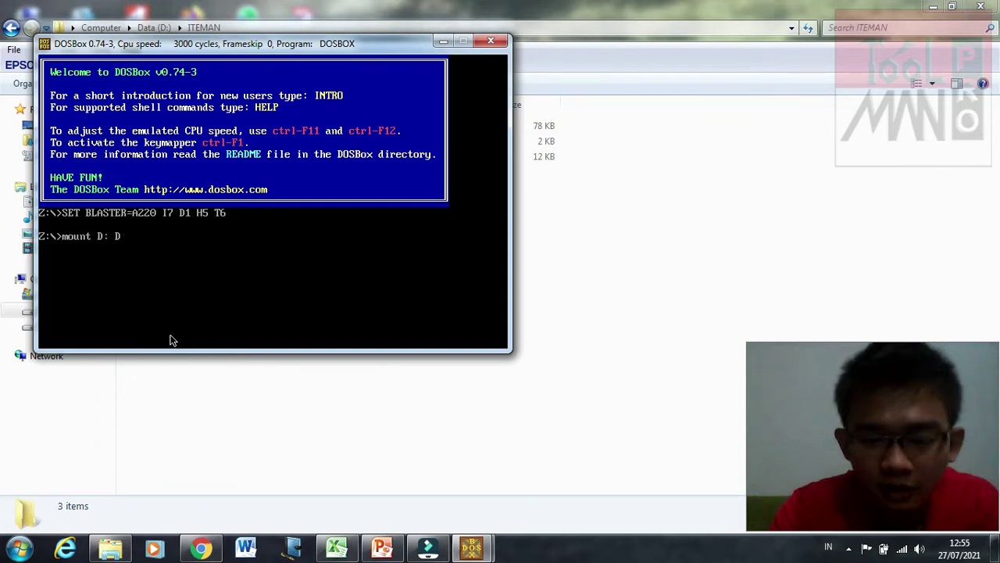
text(/)
key(Return)
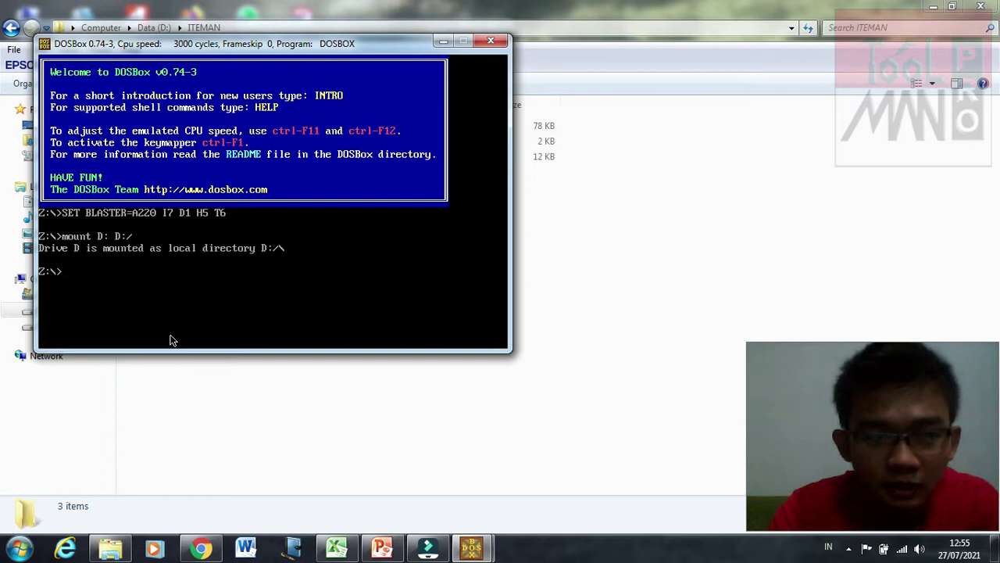
text(D:)
key(Return)
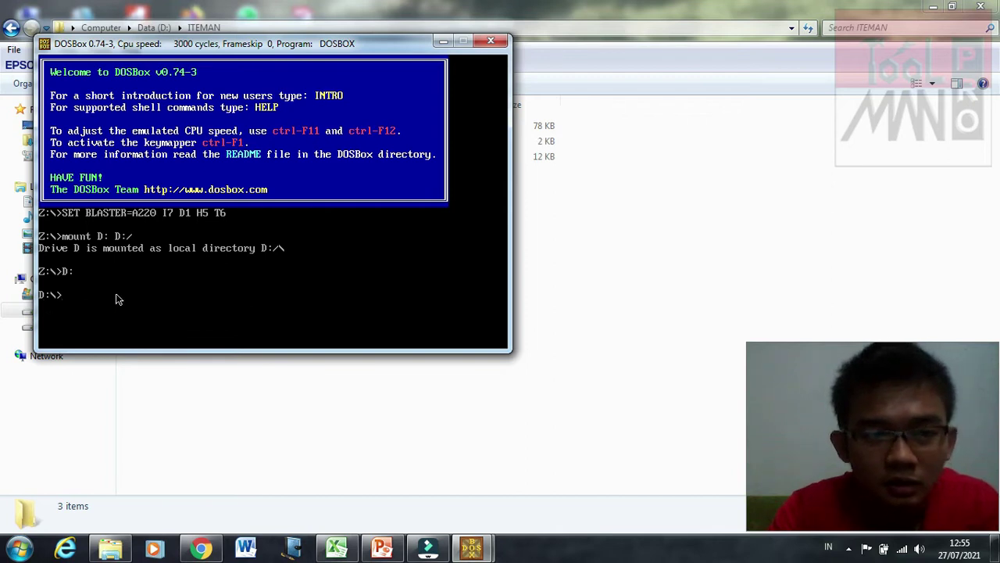
text(dir)
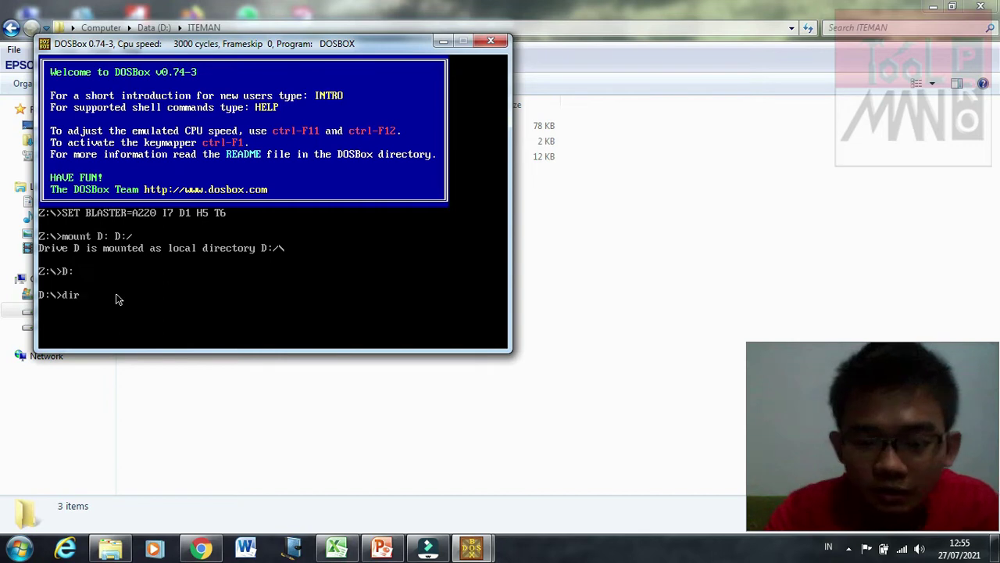
key(Return)
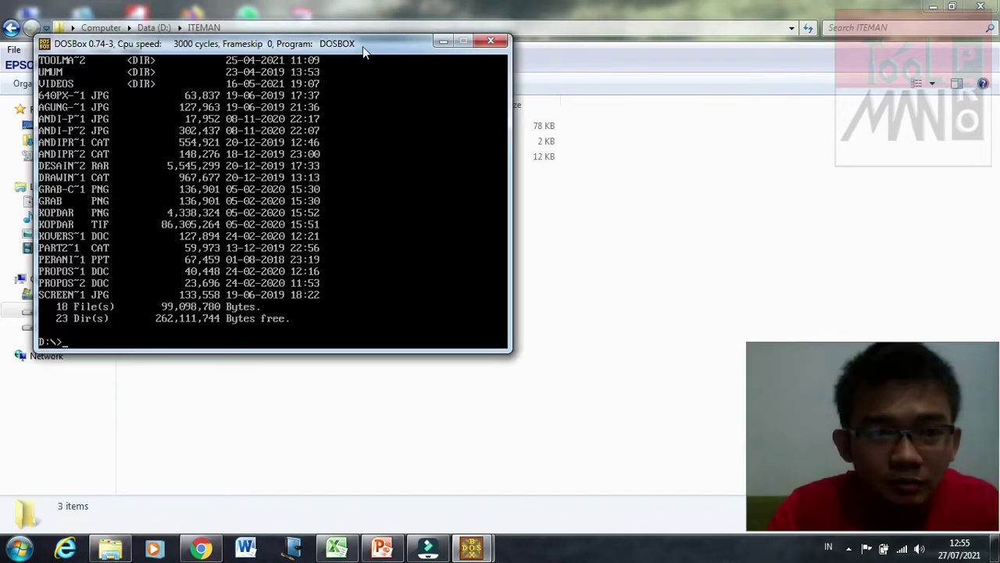
drag(362, 46, 590, 93)
Step: Enter the ITEMAN directory with cd ITEMAN, list it with dir, and compare with Explorer
click(154, 27)
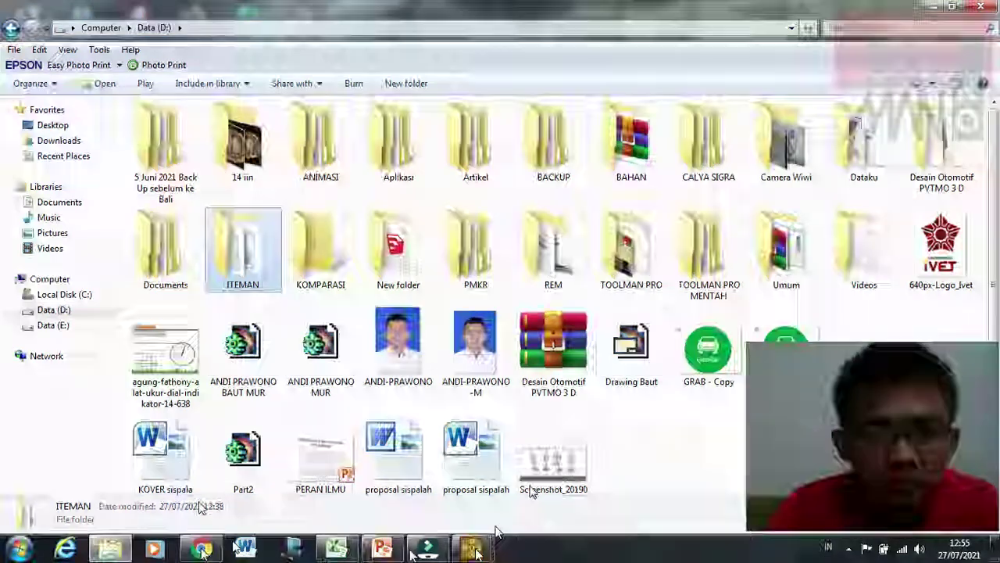
mouse_move(530, 485)
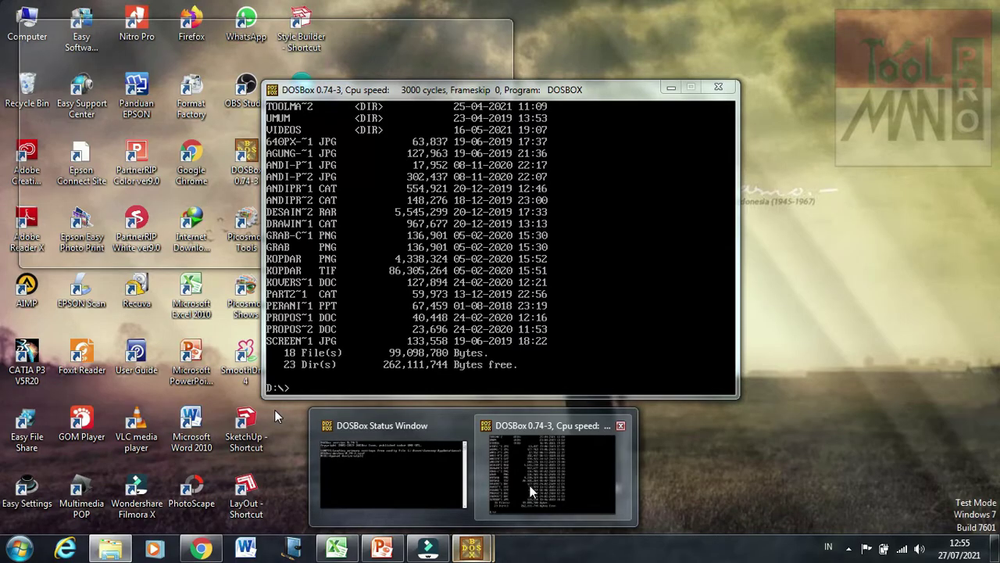
click(530, 486)
text(cd)
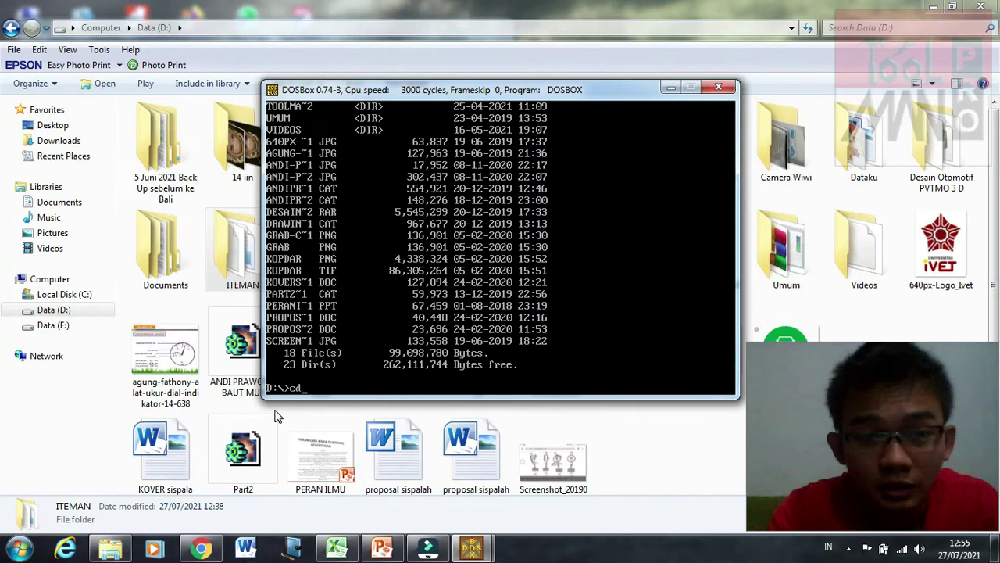
text( ITEMAN)
key(Return)
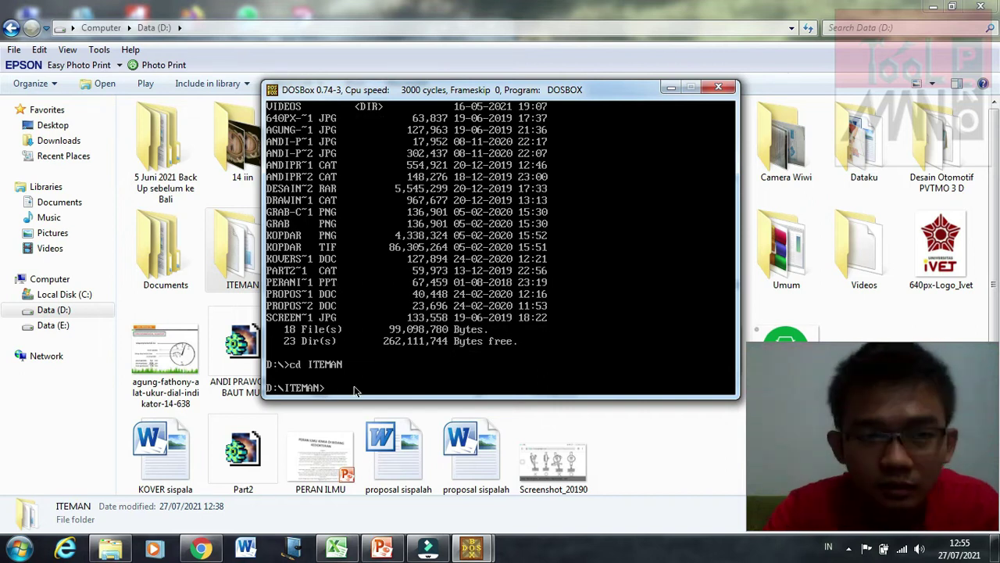
text(dir)
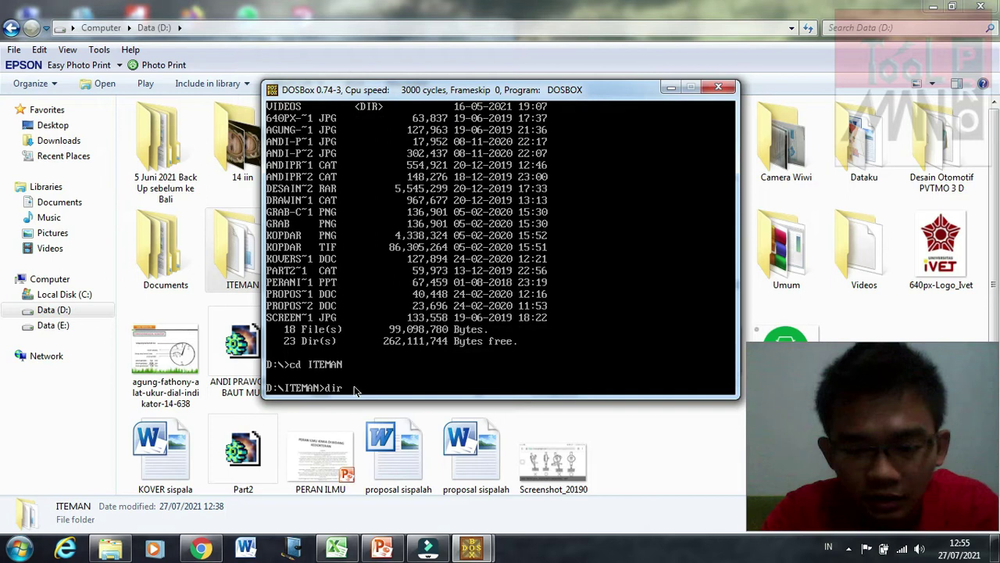
key(Return)
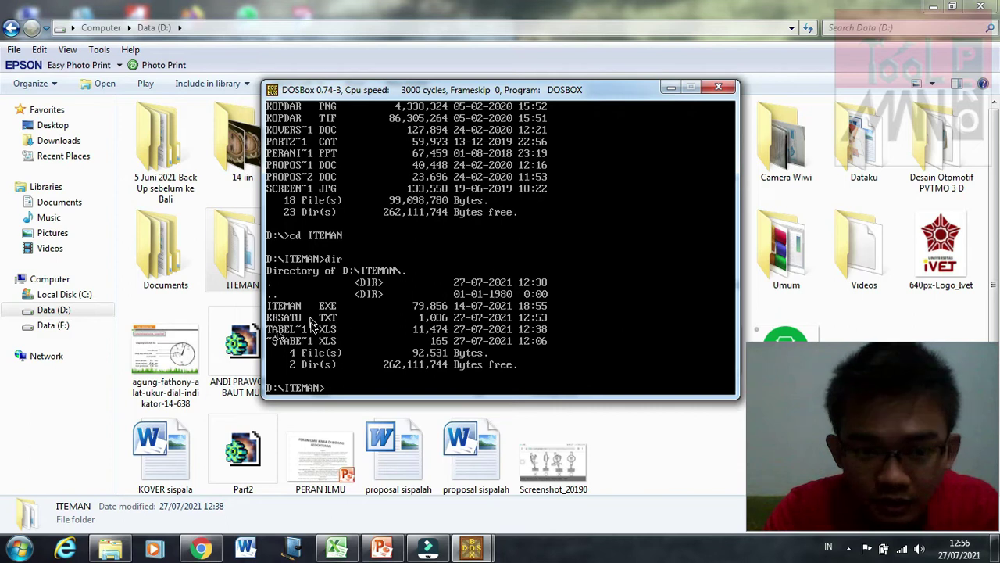
double_click(235, 262)
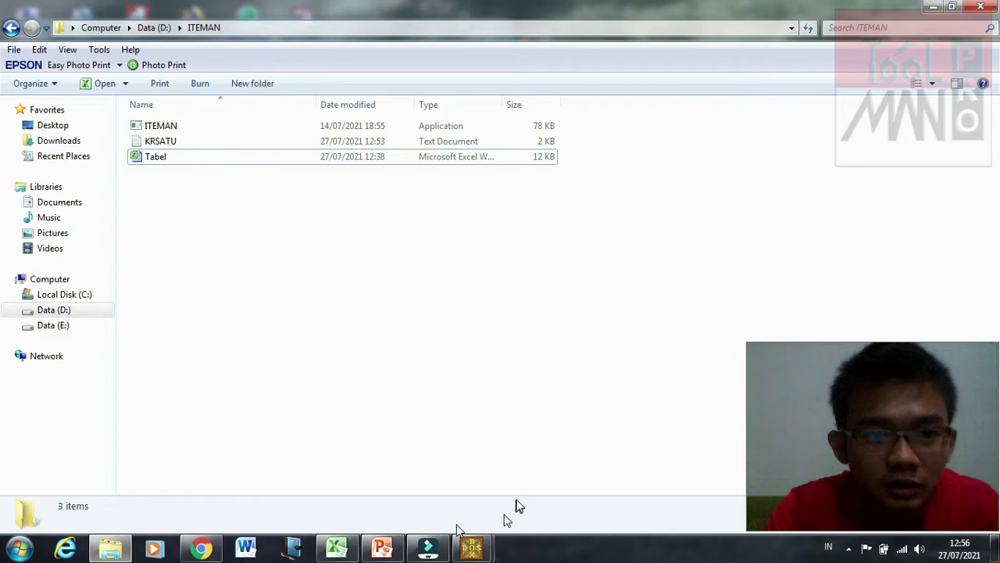
Step: Run ITEMAN.EXE from the D:\ITEMAN> prompt in DOSBox
key(alt+Tab)
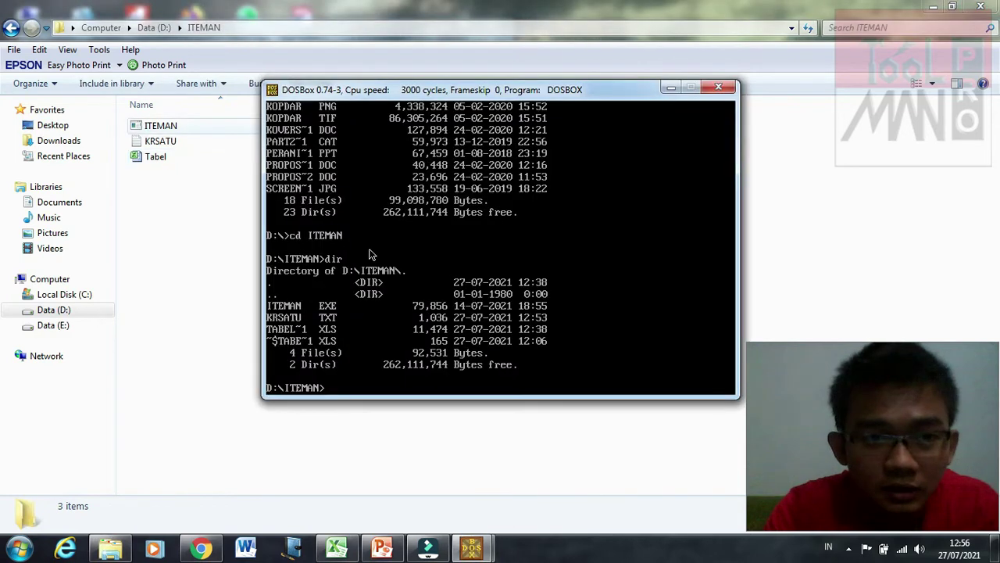
text(IT)
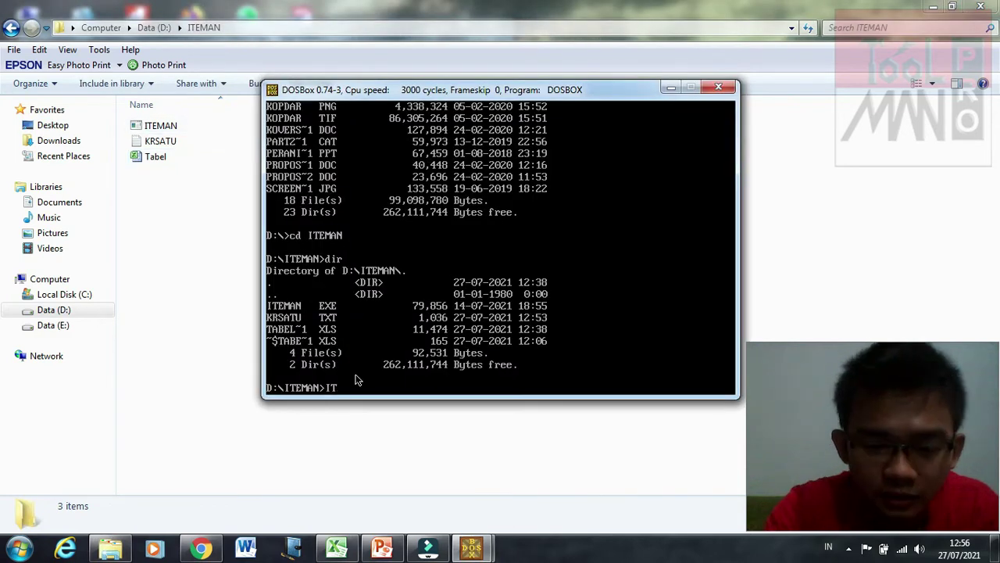
text(EMAN)
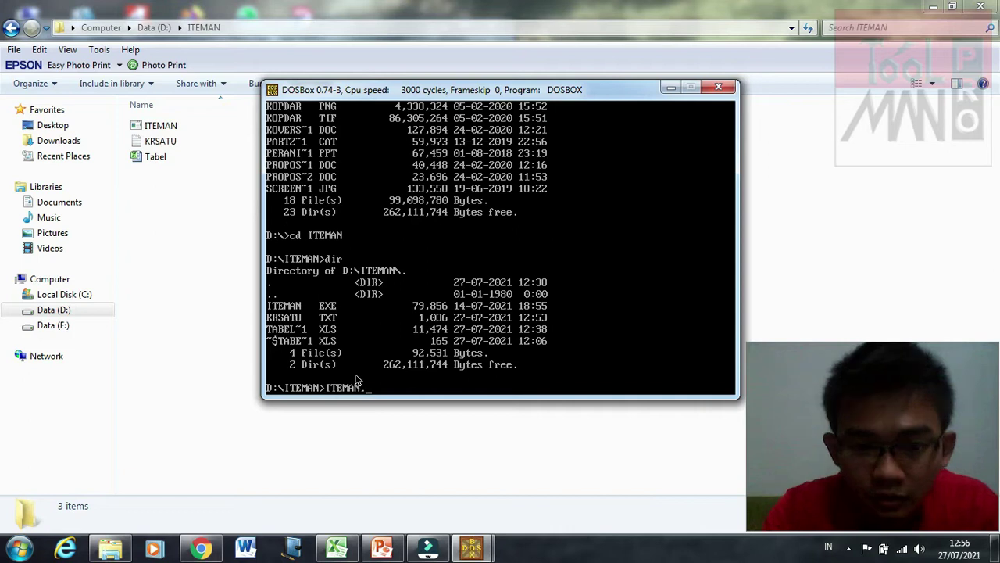
text(.EXE)
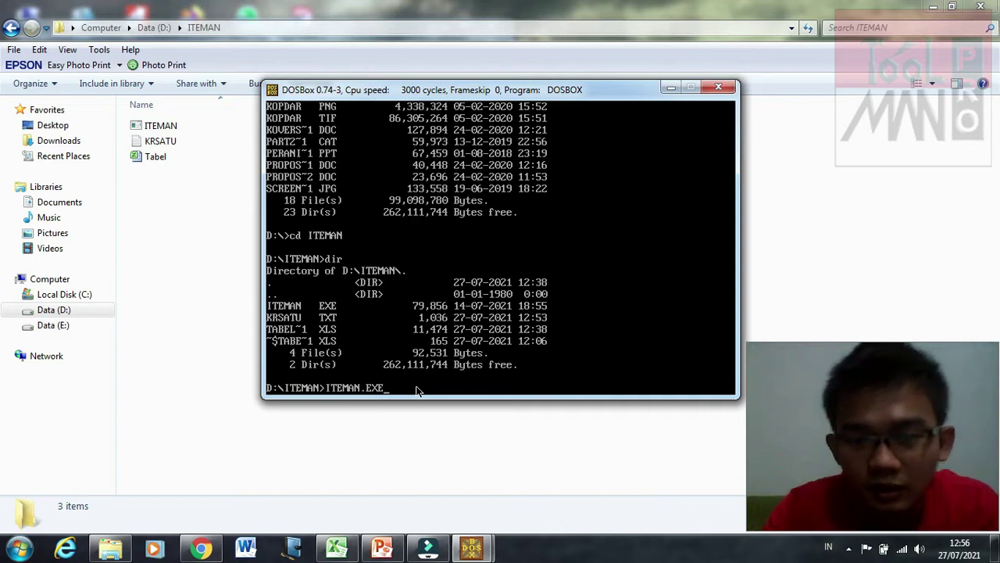
key(Return)
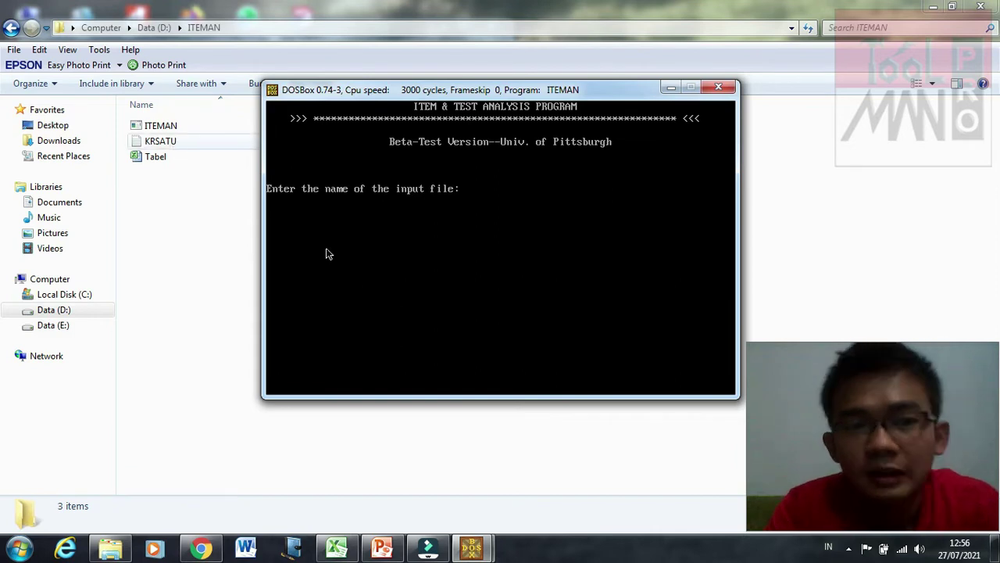
Step: Run ITEMAN with input KRSATU.TXT, output HASIL.TXT, and scores written to SCORE.TXT
text(K)
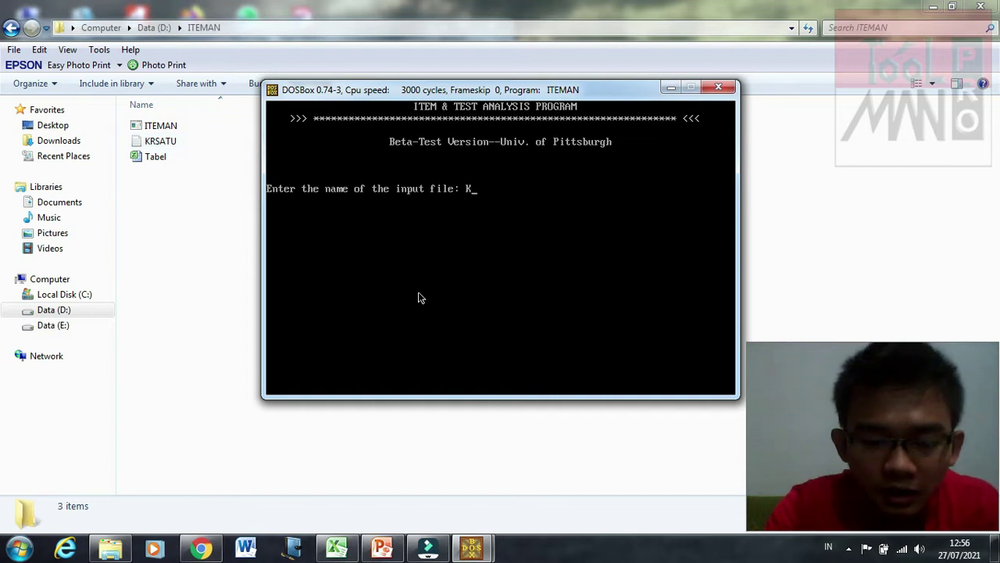
text(RSATU.TXT)
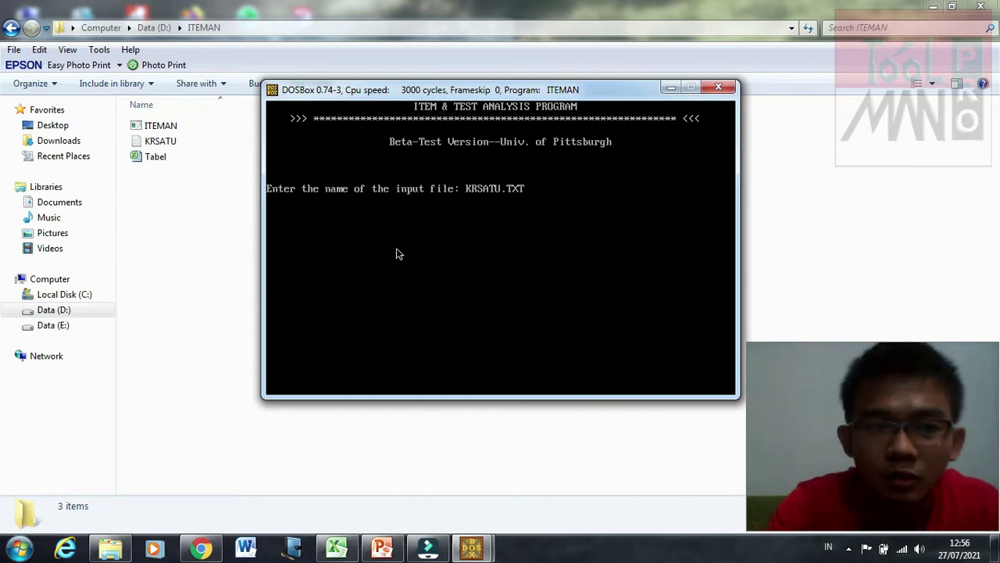
key(Return)
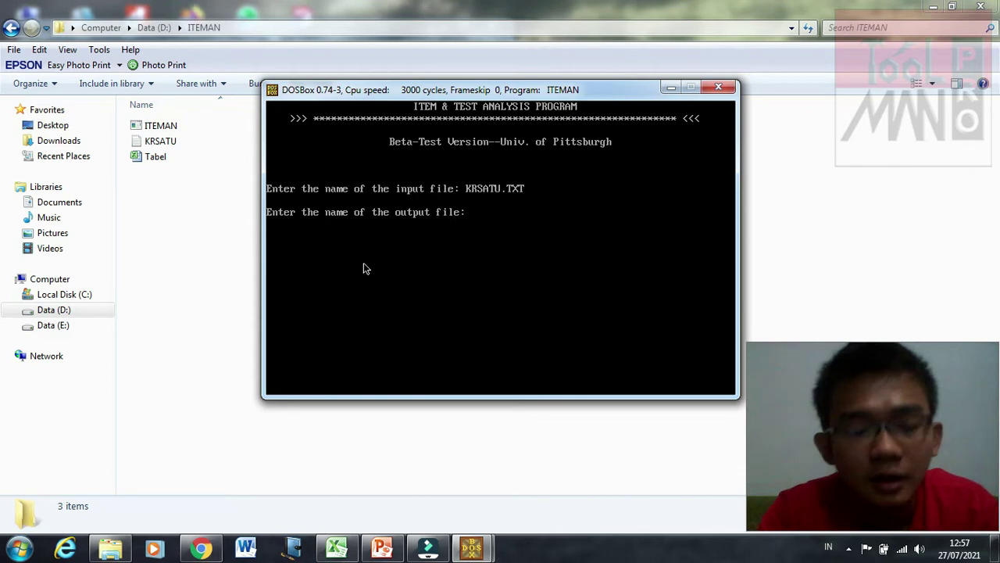
text(HASIL)
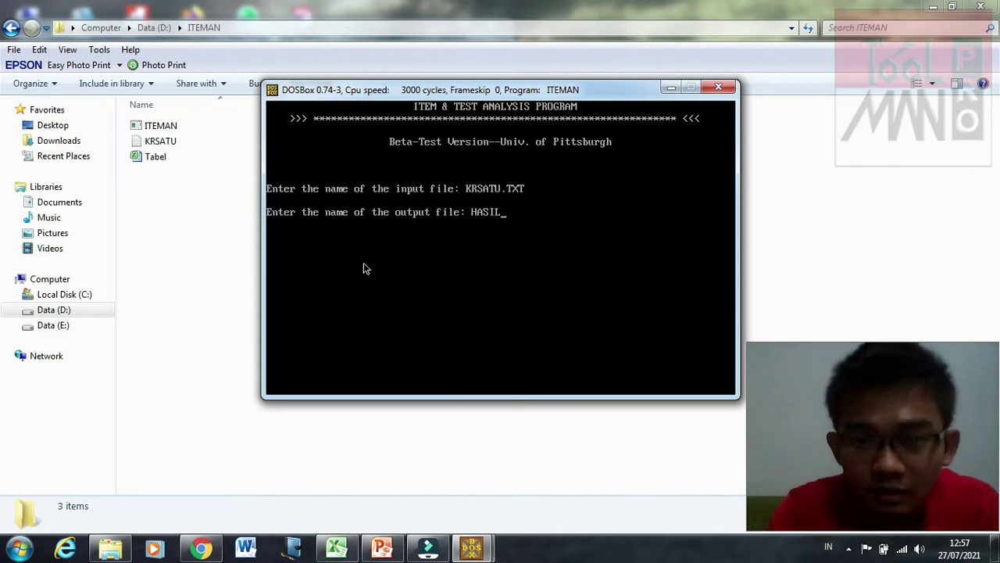
text(.)
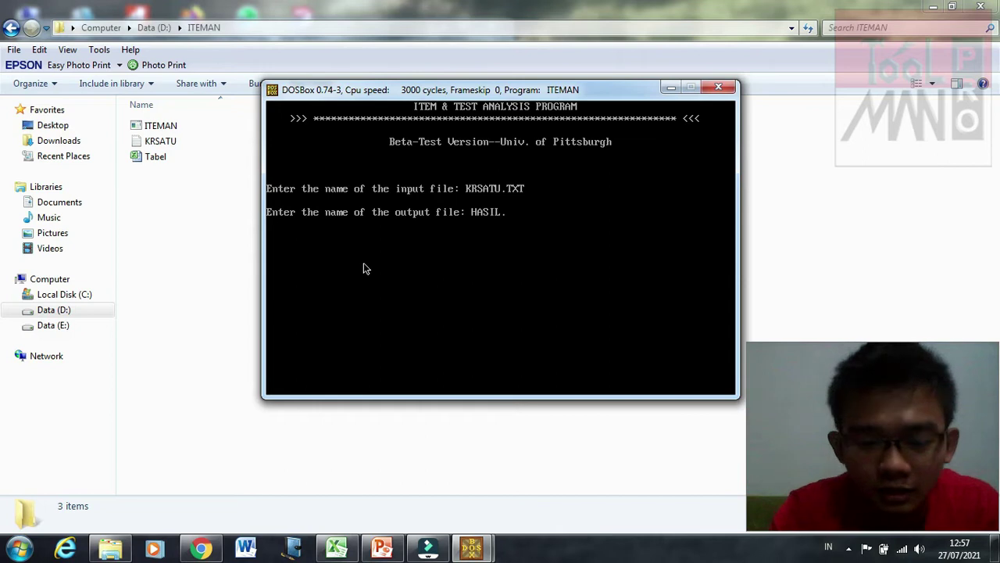
text(TXT)
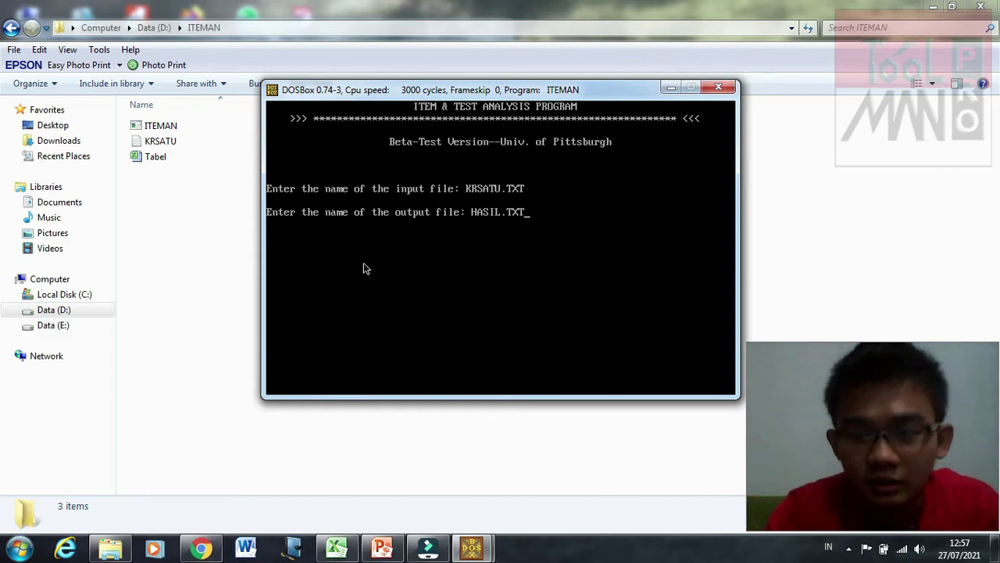
key(Return)
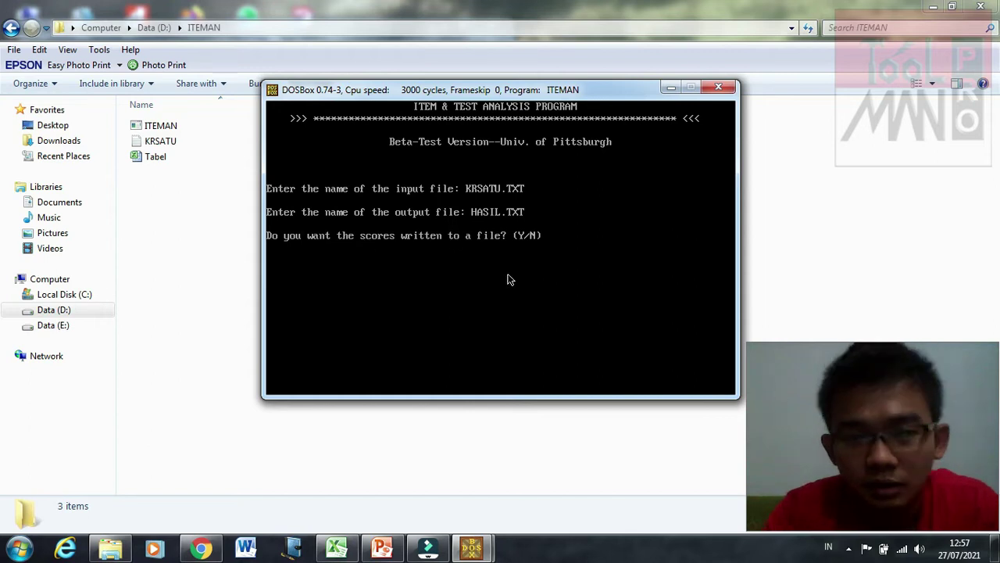
text(Y)
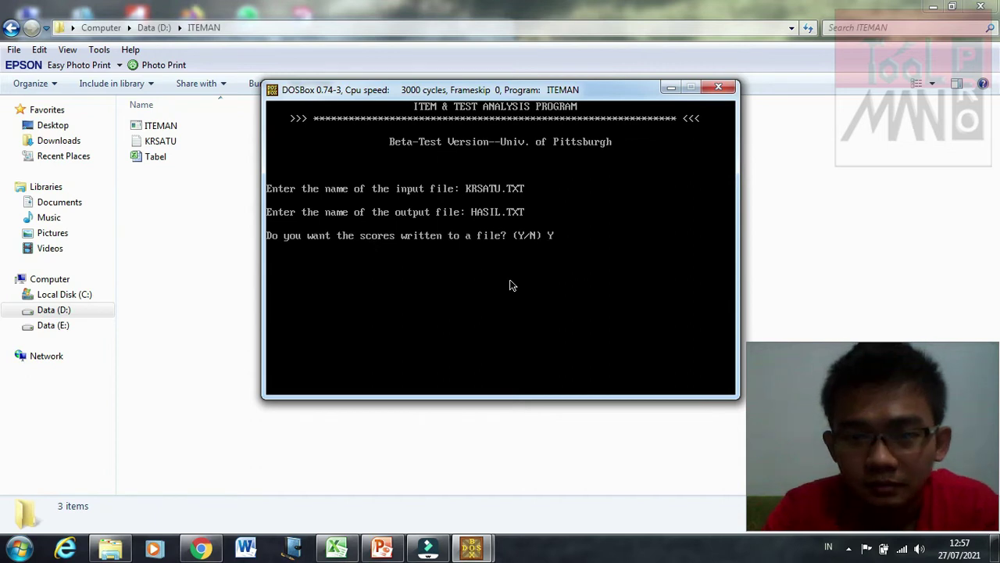
key(Return)
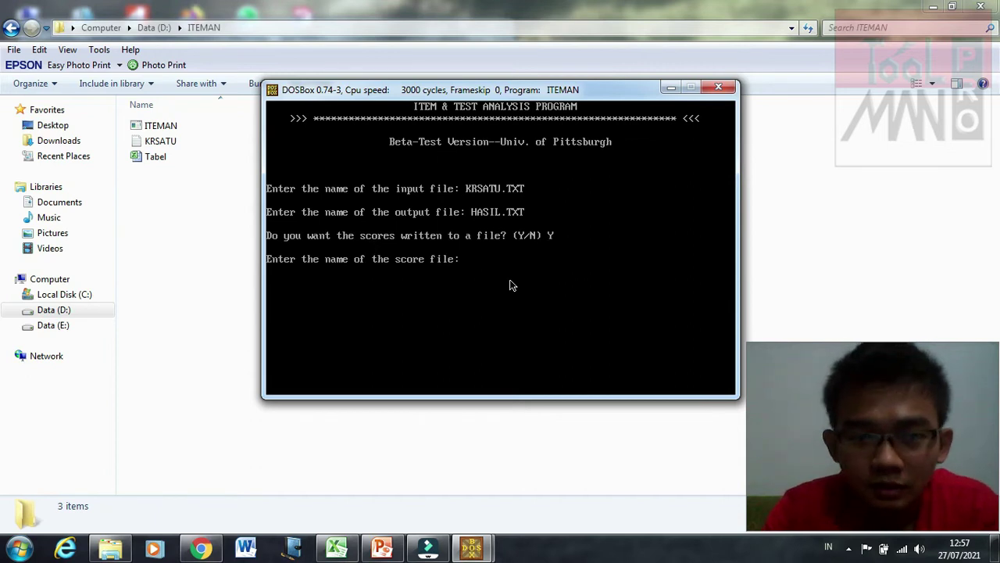
text(SC)
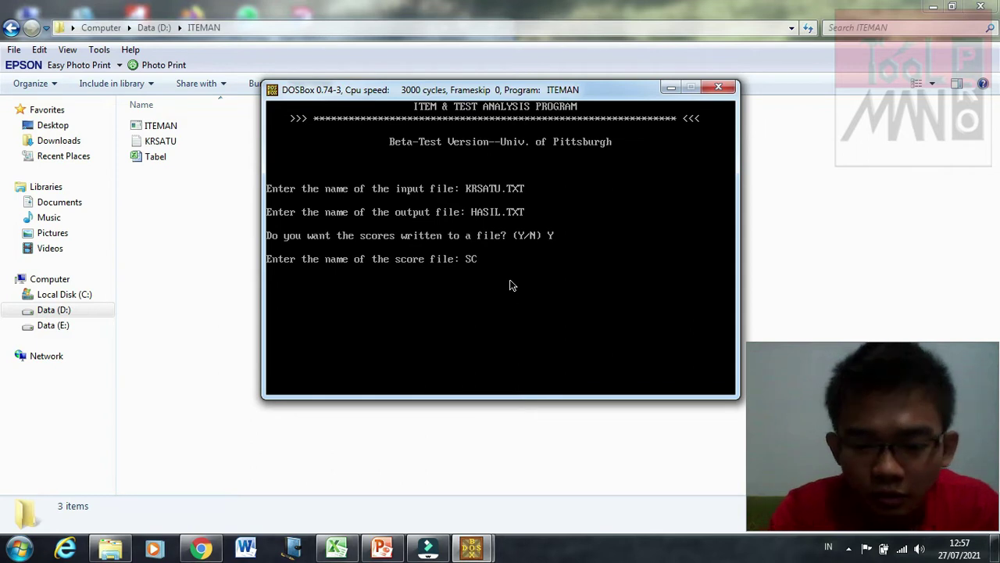
text(ORE.TXT)
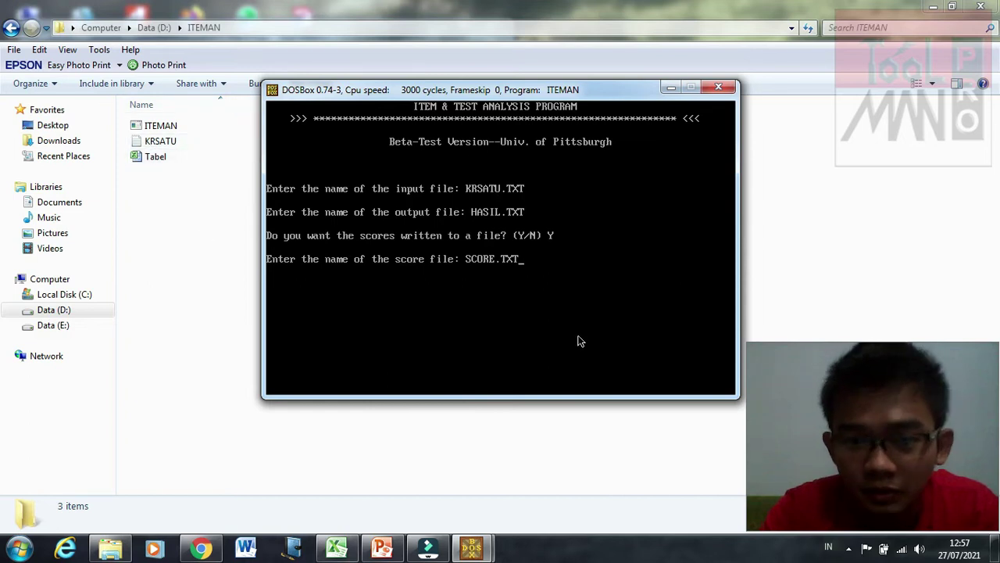
key(Return)
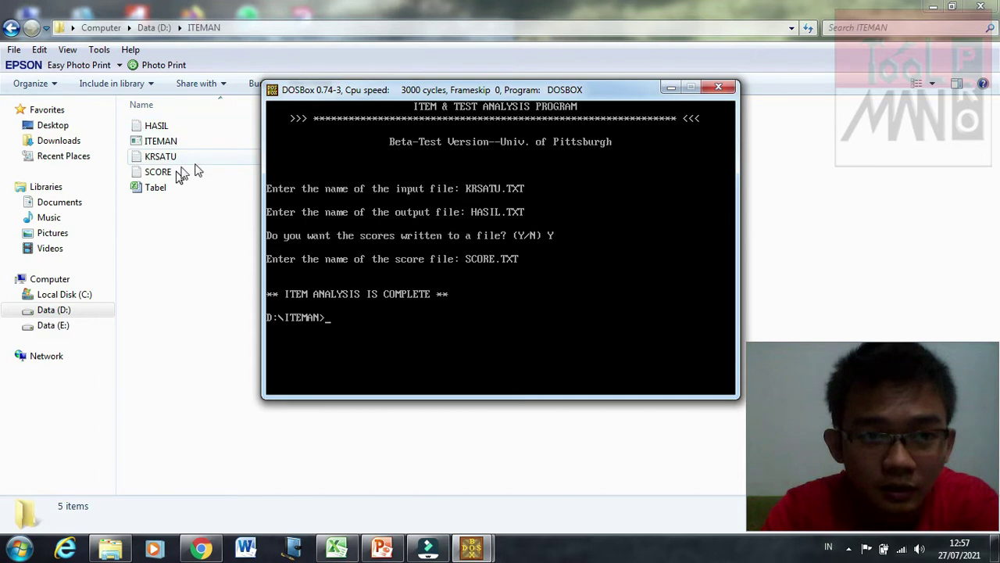
Step: Close the finished DOSBox session
click(193, 272)
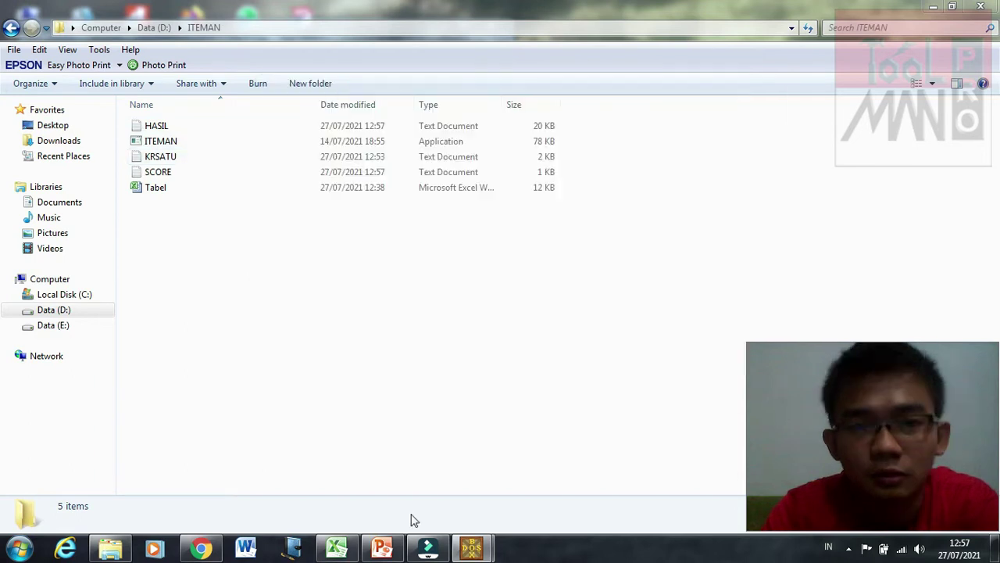
mouse_move(471, 547)
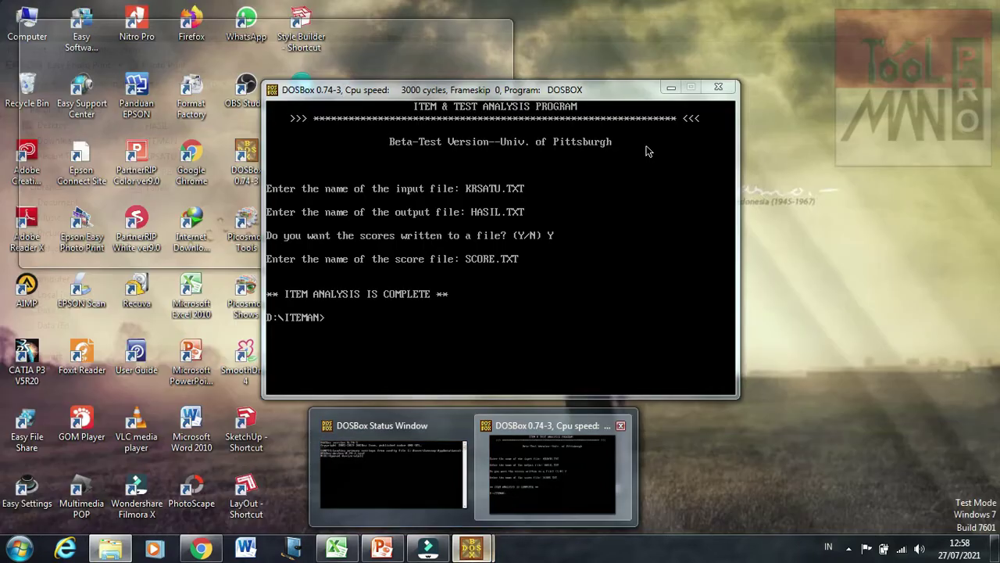
click(548, 484)
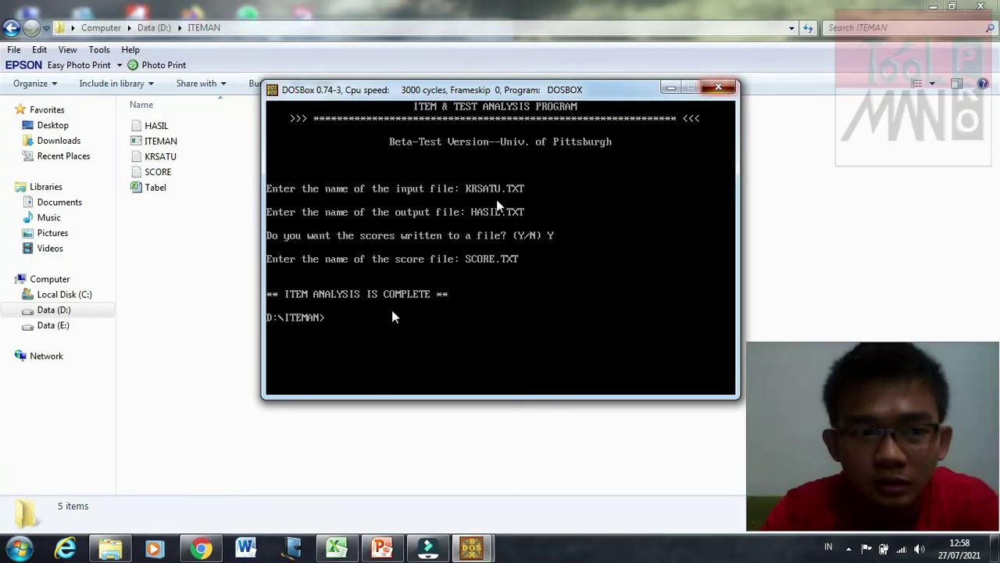
key(alt+F4)
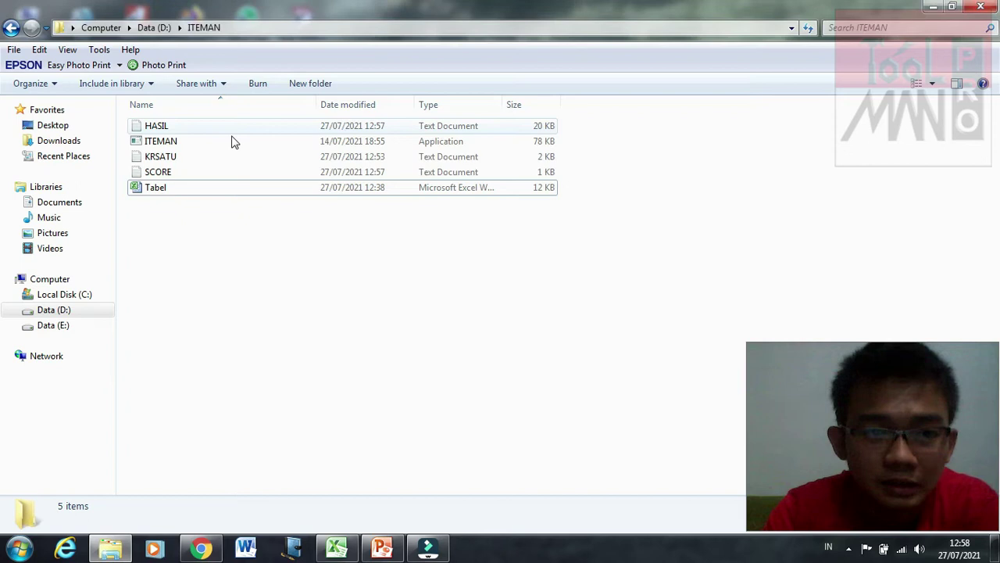
Step: Open SCORE in Notepad, review the twenty examinee scores, then close it
double_click(232, 171)
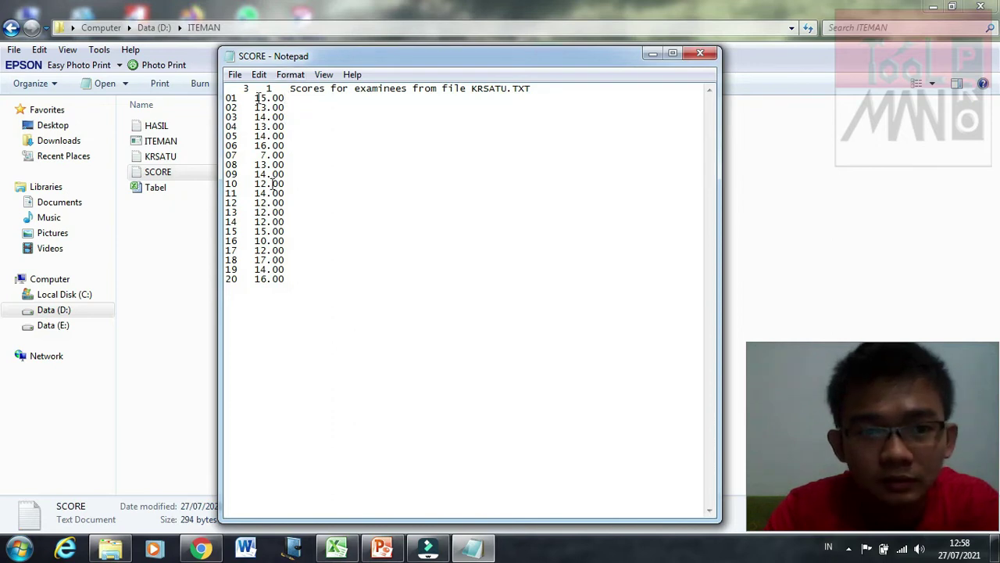
drag(257, 98, 226, 98)
click(284, 283)
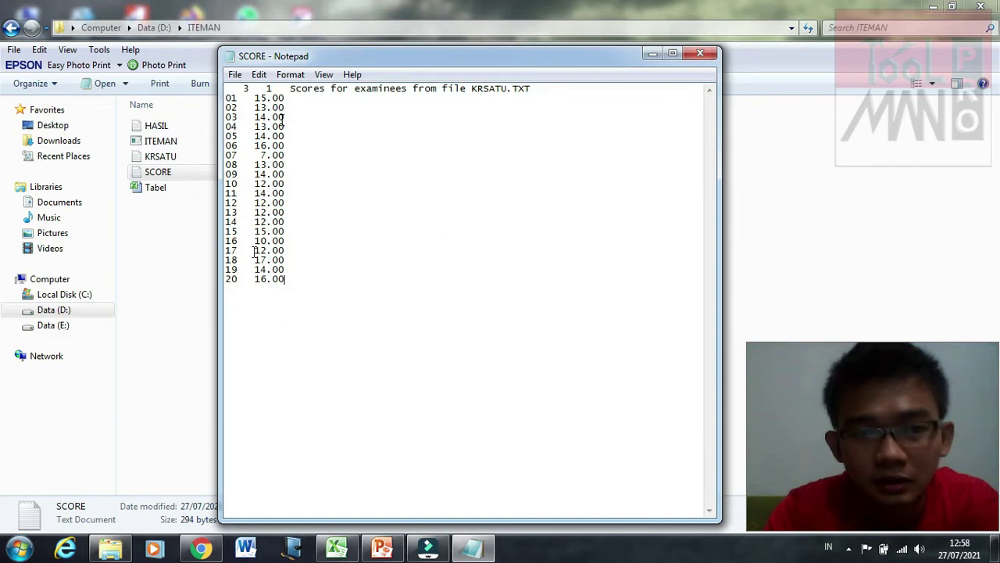
key(alt+F4)
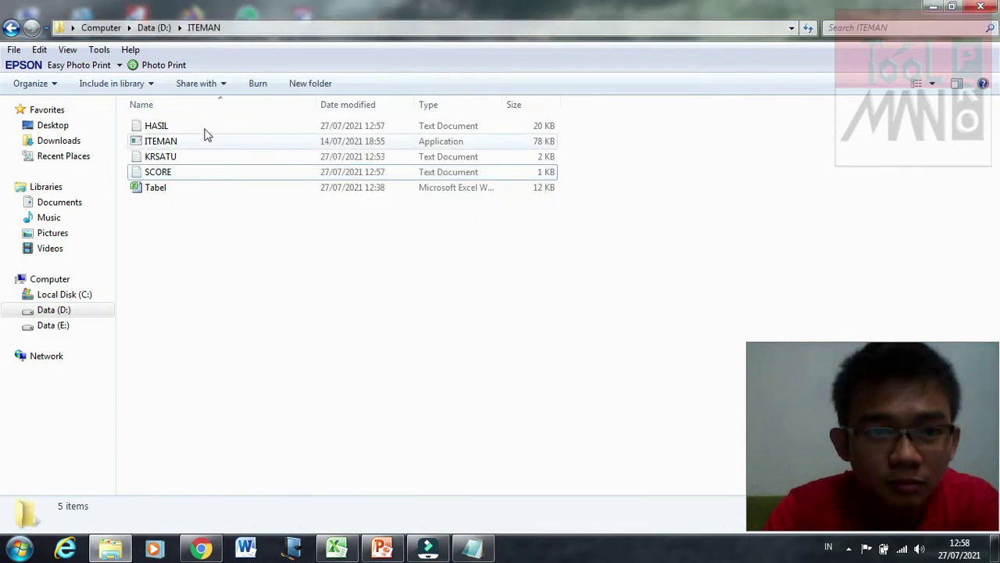
Step: Open HASIL in Notepad, widen it leftward, inspect item 1, then select KRSATU in Explorer
double_click(206, 128)
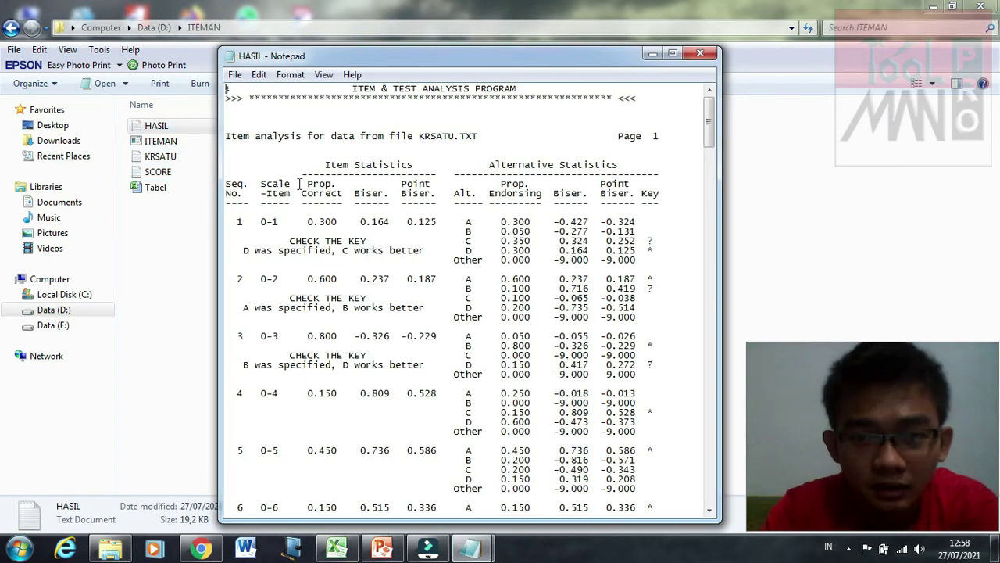
drag(223, 169, 192, 170)
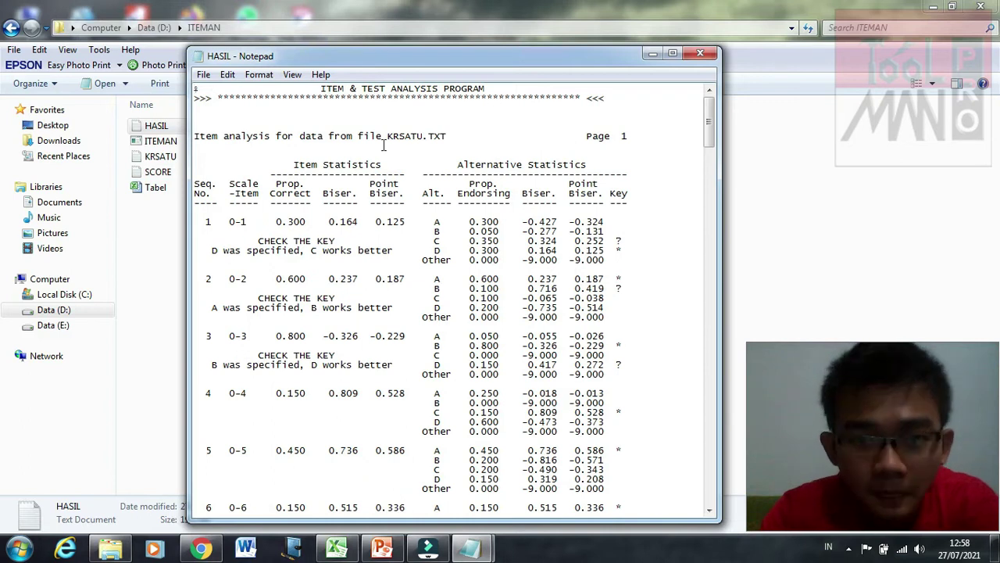
click(359, 136)
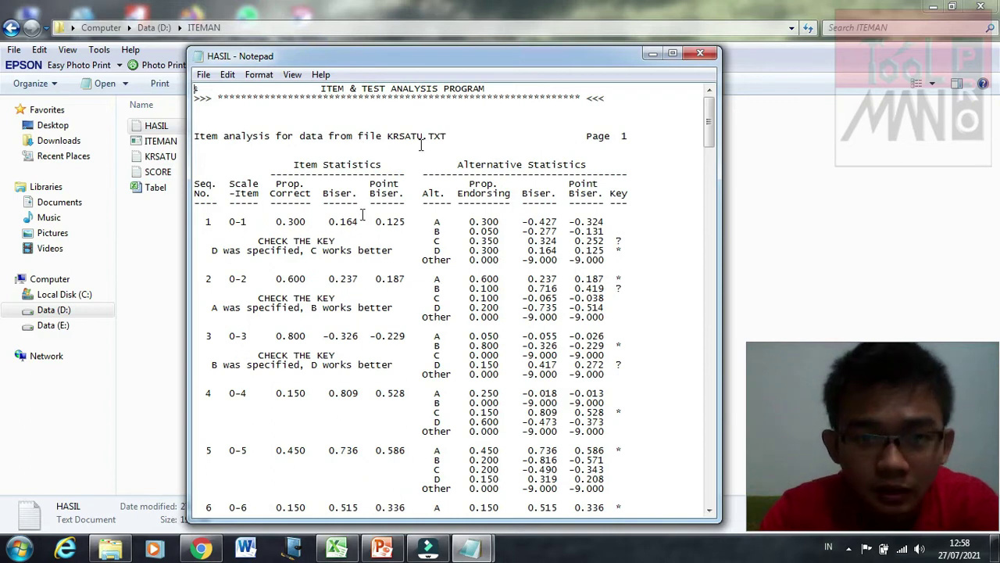
click(235, 215)
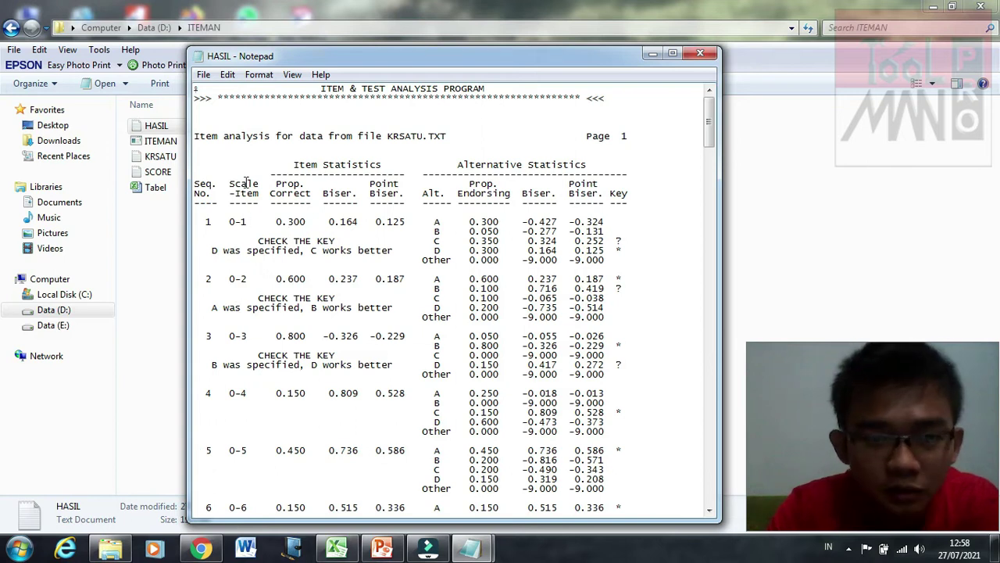
click(247, 222)
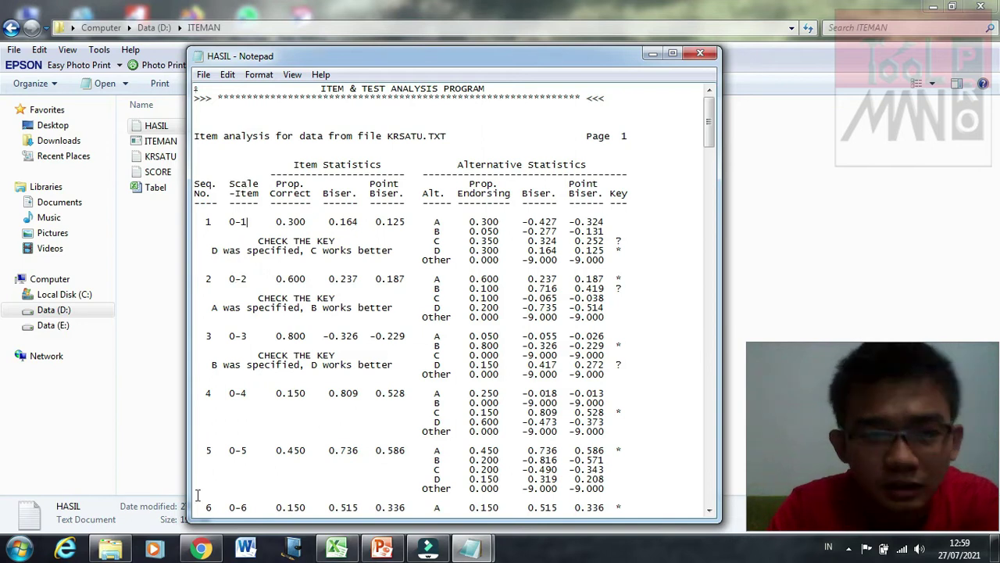
click(473, 550)
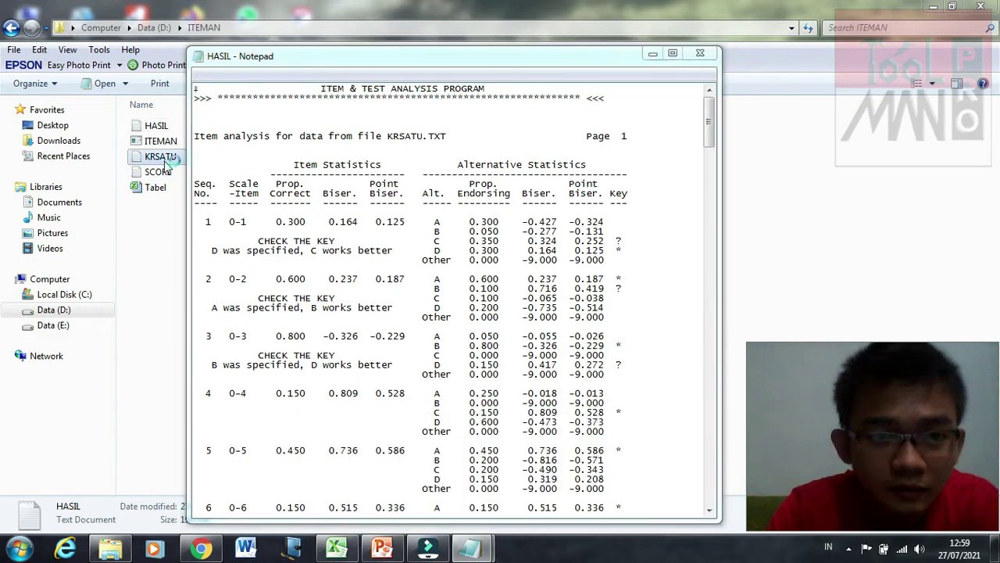
click(160, 156)
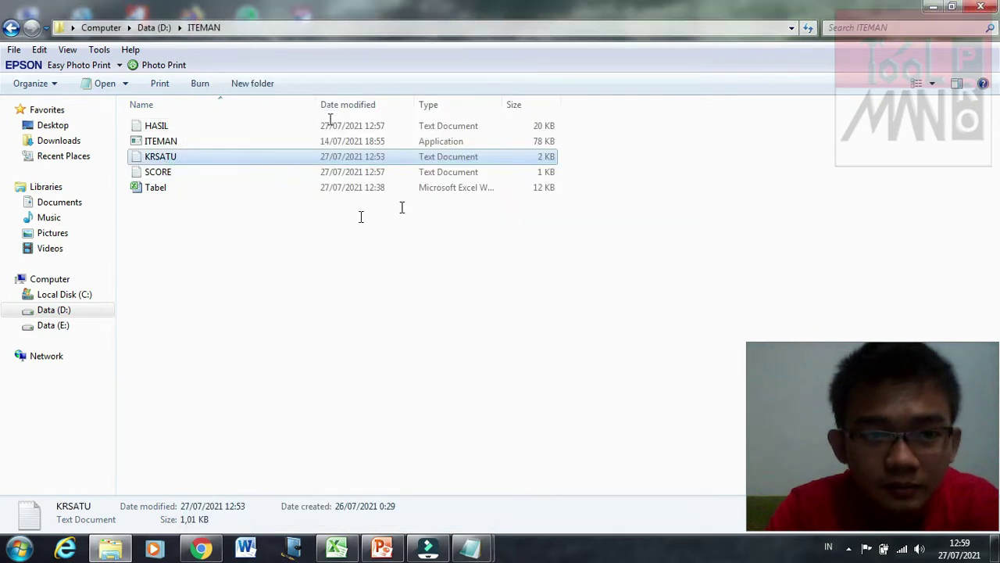
Step: Open the KRSATU file, then switch back to the HASIL report
key(Return)
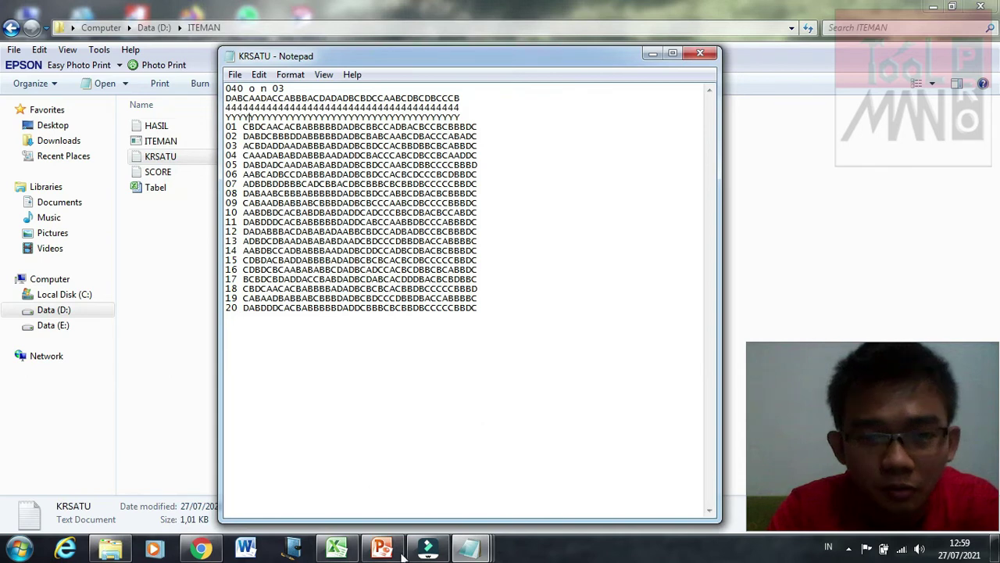
mouse_move(469, 547)
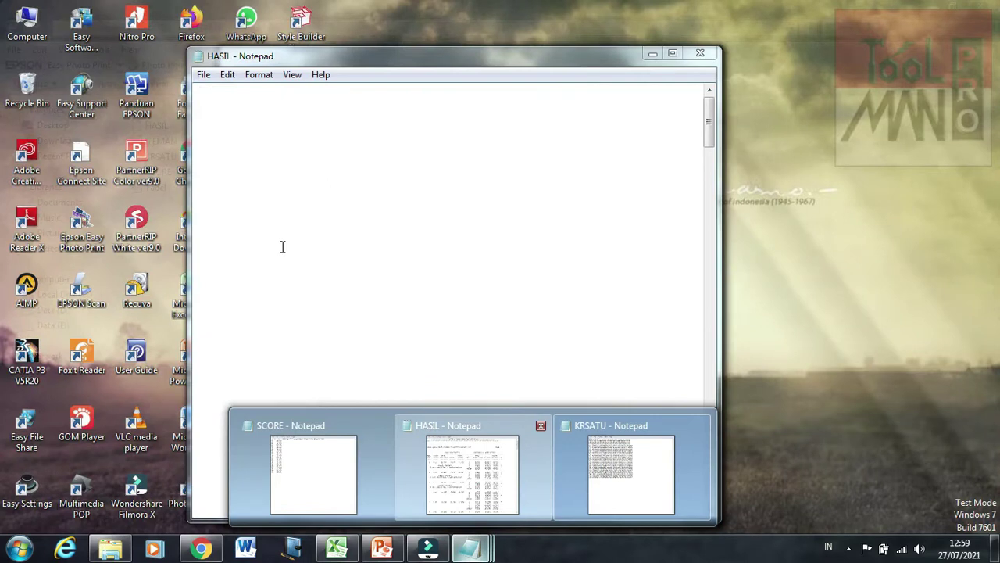
click(486, 467)
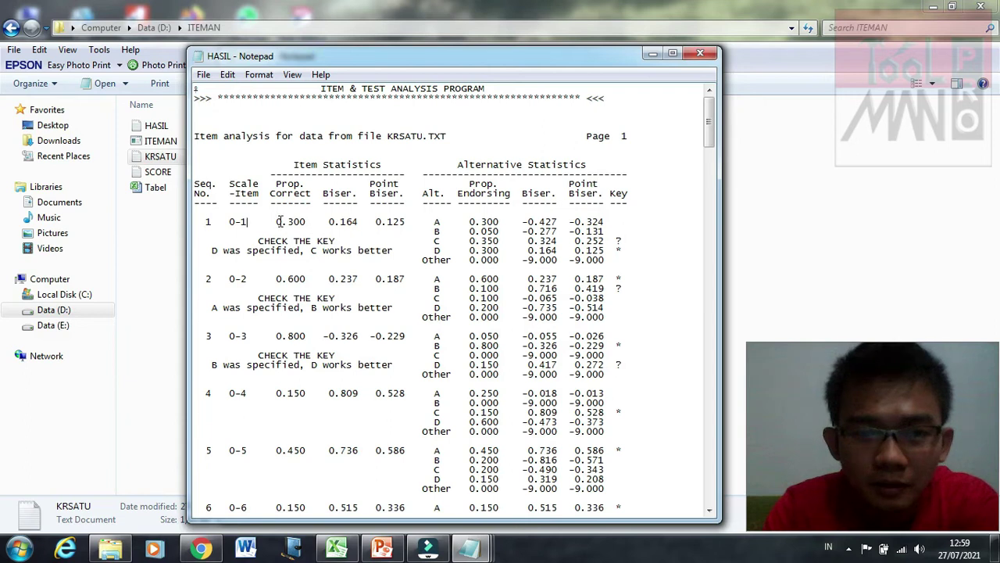
Step: Highlight item 1's values (0.300, 0.125) and item 2's values (0.600, 0.187) in HASIL
drag(277, 222, 306, 222)
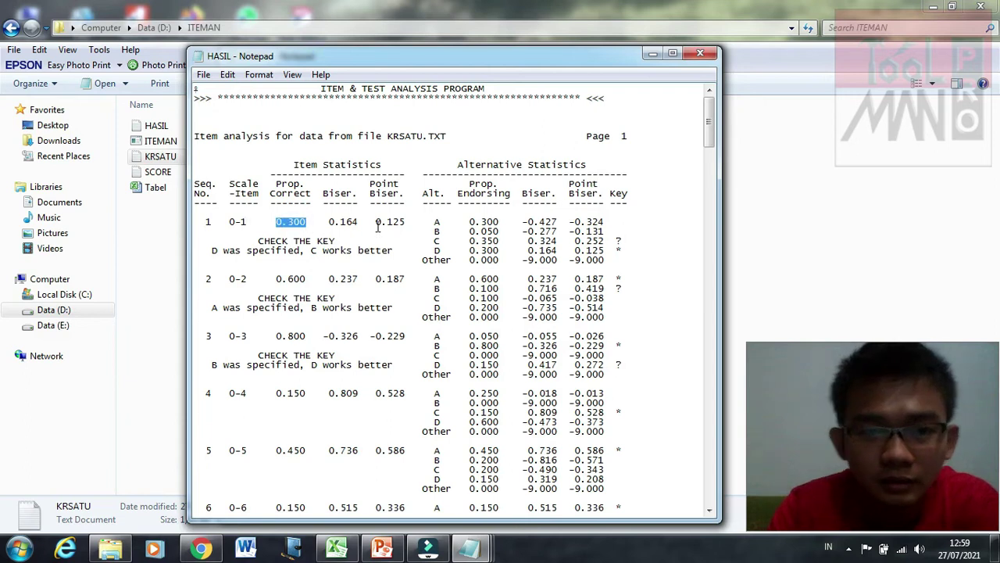
drag(376, 222, 405, 221)
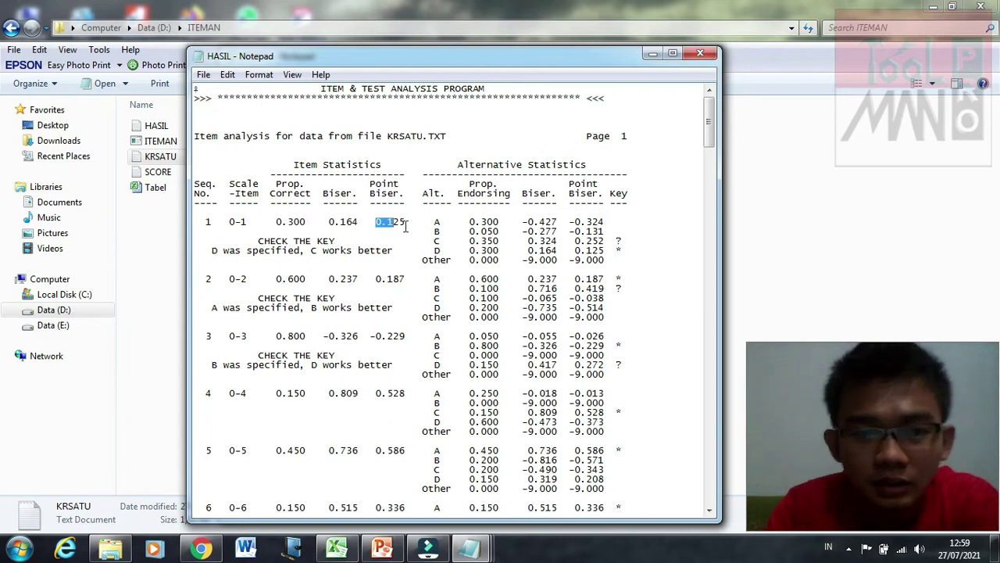
click(276, 279)
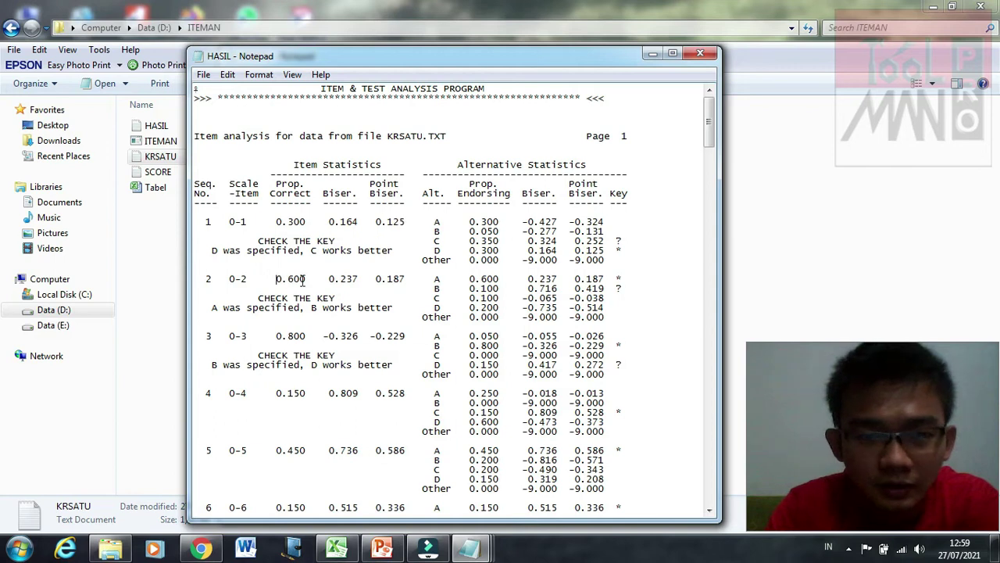
key(shift+Right)
key(shift+Right)
key(shift+Right)
key(shift+Right)
key(shift+Right)
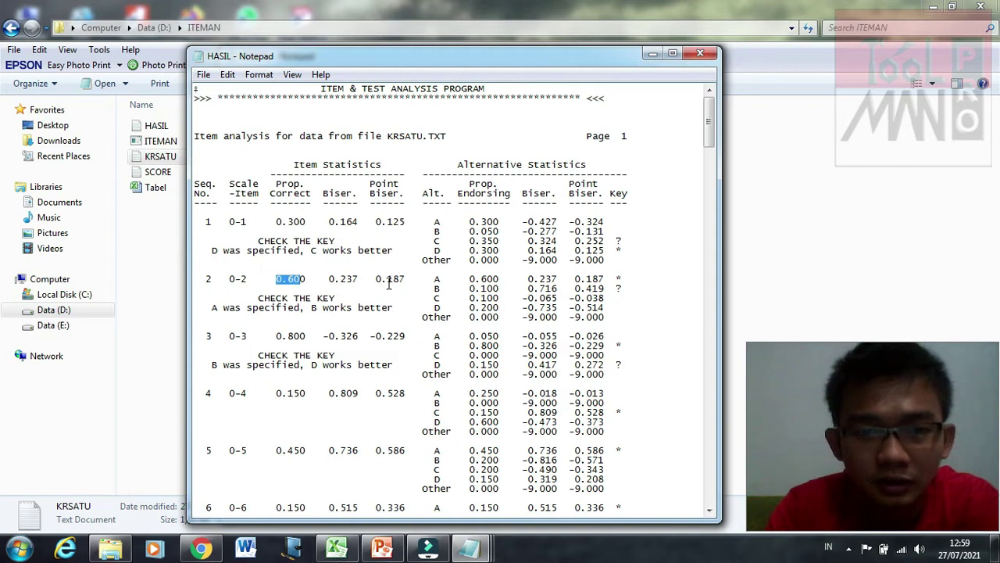
drag(376, 279, 395, 279)
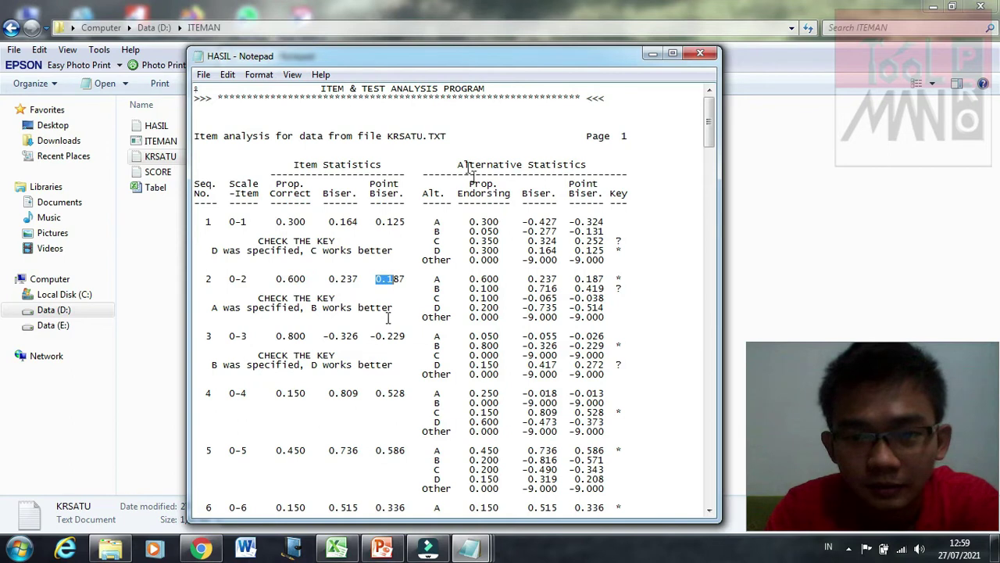
click(424, 199)
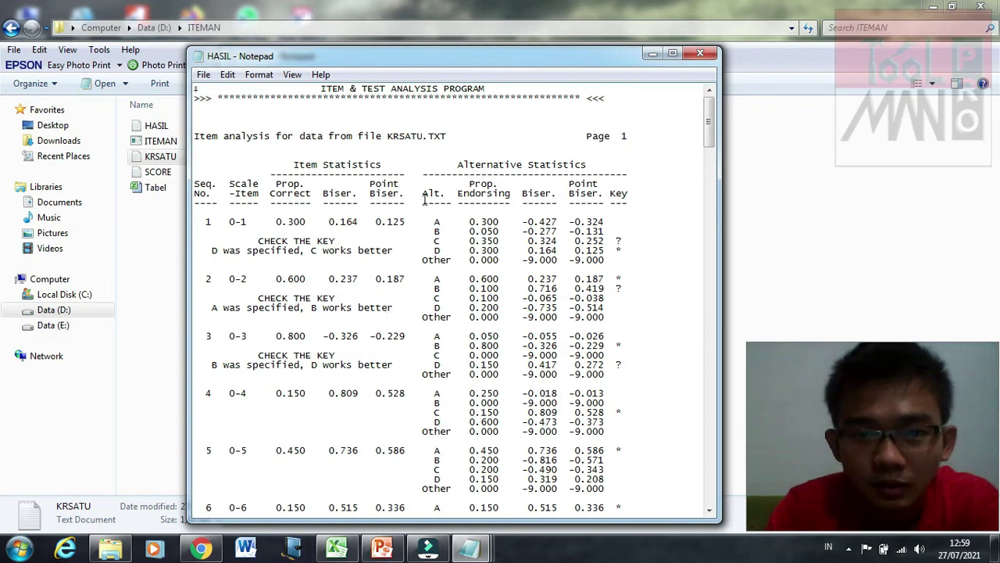
click(387, 316)
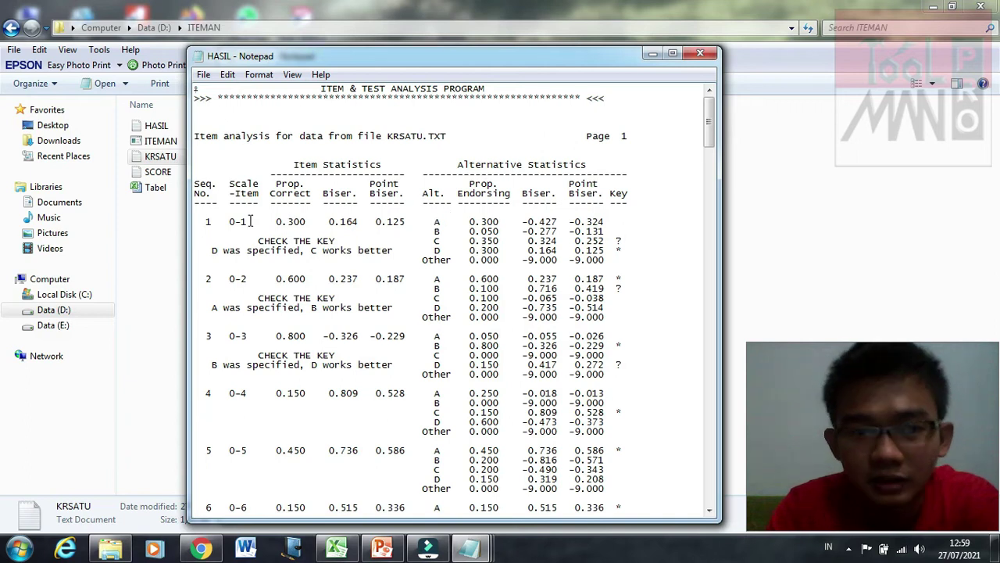
Step: Highlight the statistics rows for items 1 and 2, then bring KRSATU back to the front
click(223, 221)
shift+click(403, 221)
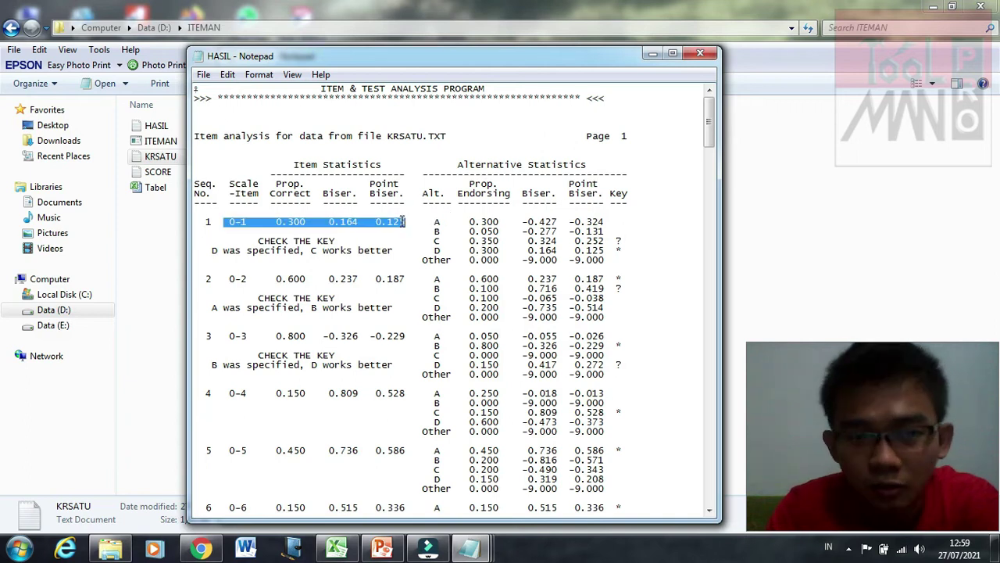
drag(229, 279, 406, 279)
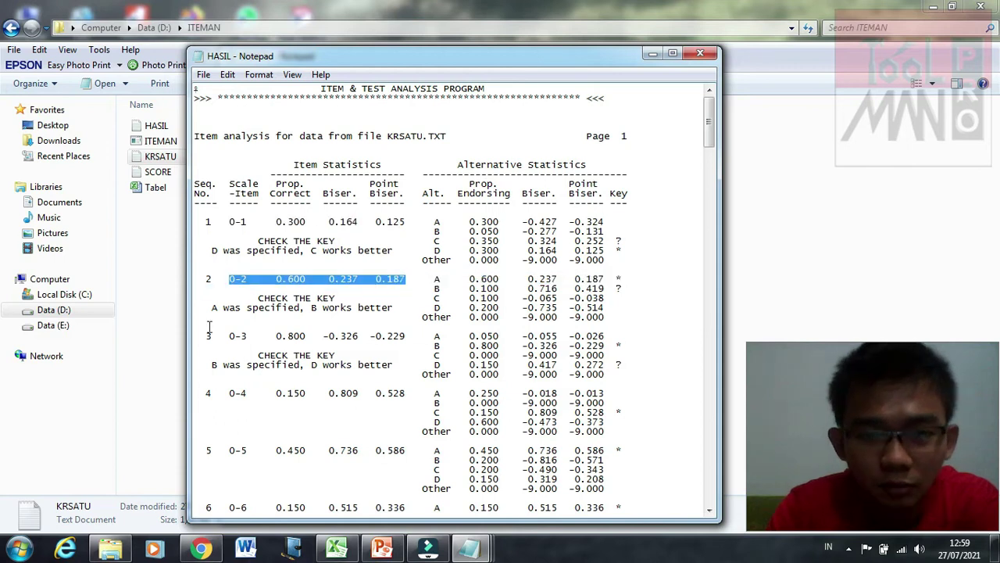
click(543, 233)
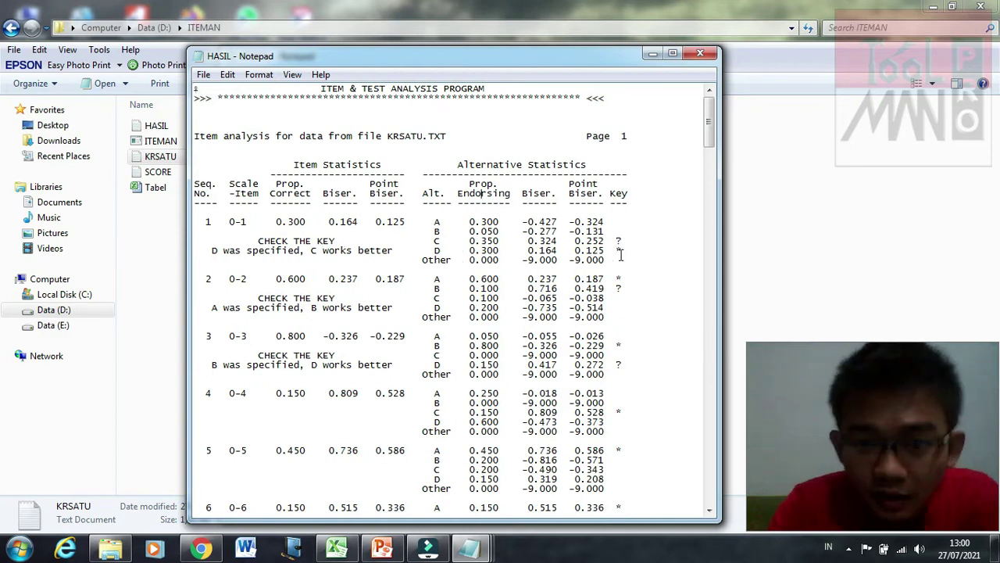
mouse_move(621, 254)
mouse_down()
mouse_move(621, 263)
mouse_move(621, 253)
mouse_up()
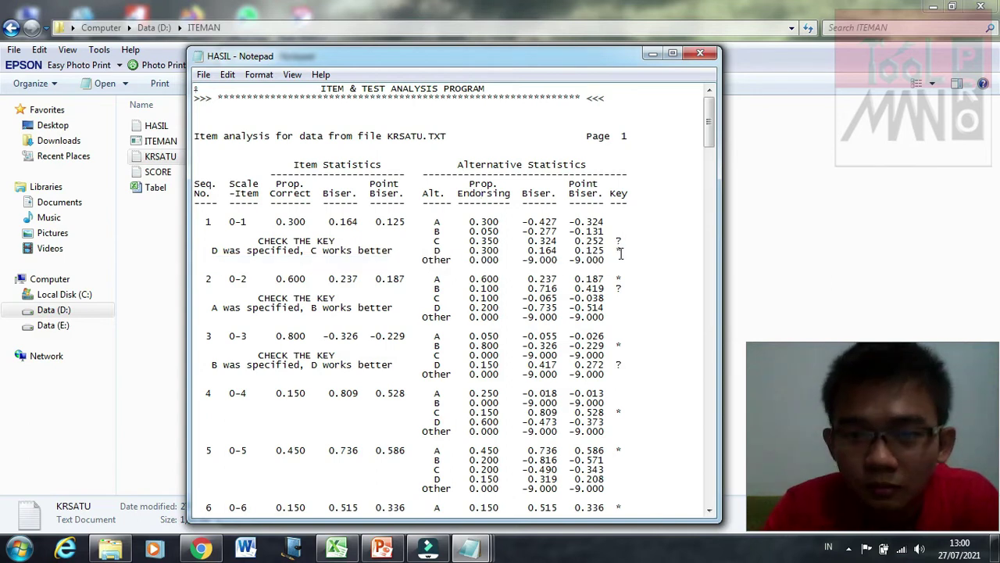
click(465, 551)
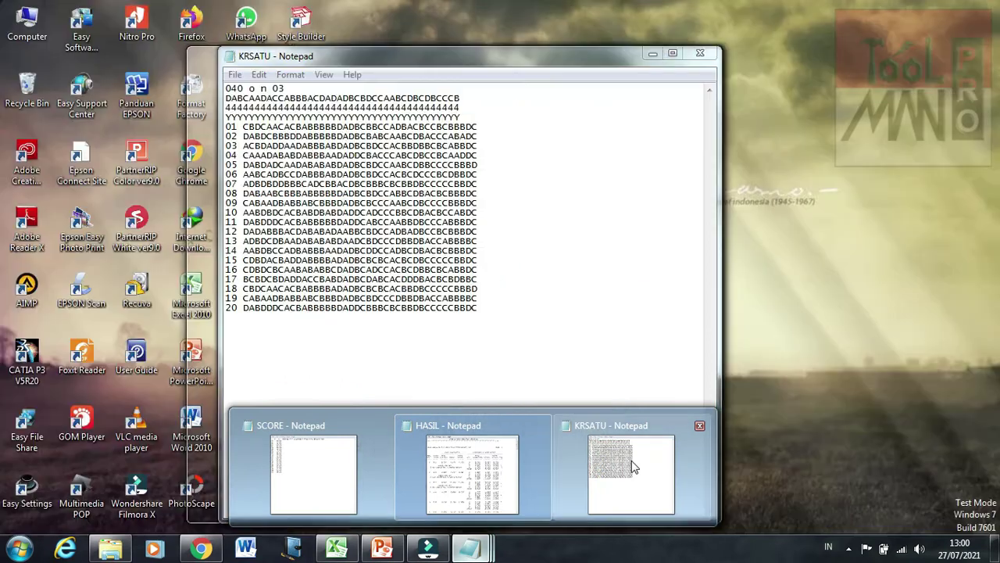
click(633, 466)
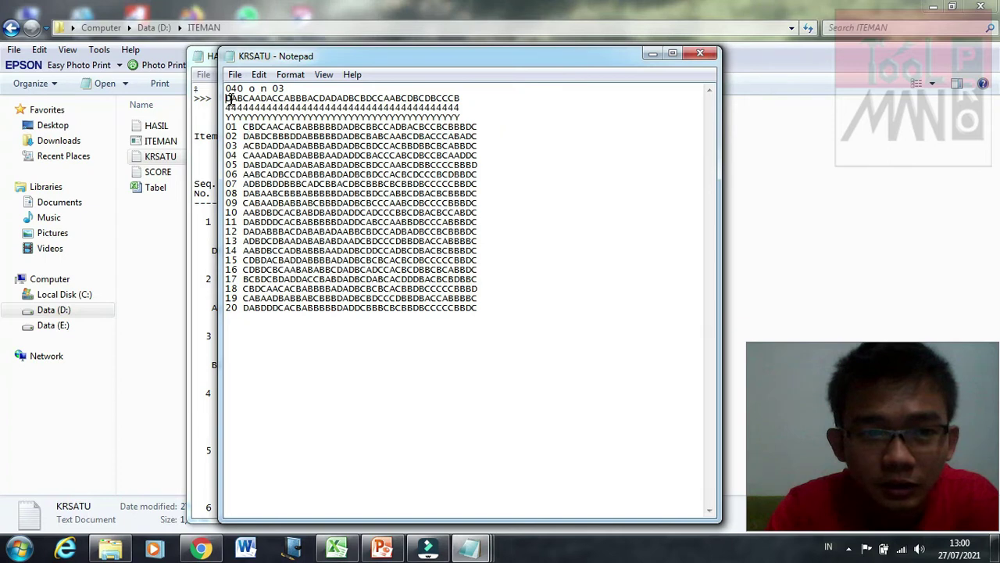
Step: Return to the HASIL report and point out item 1's CHECK THE KEY warning
click(483, 550)
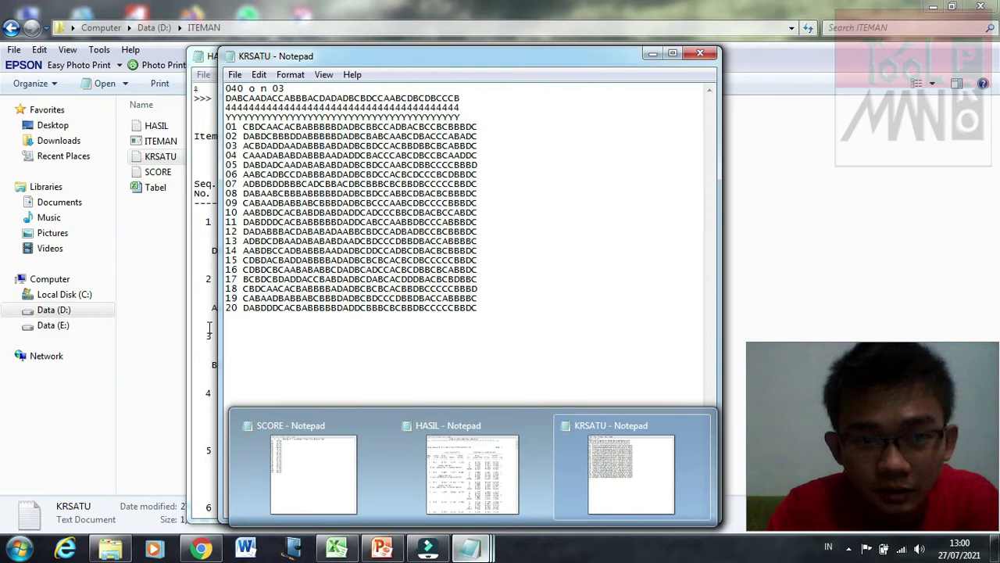
click(472, 469)
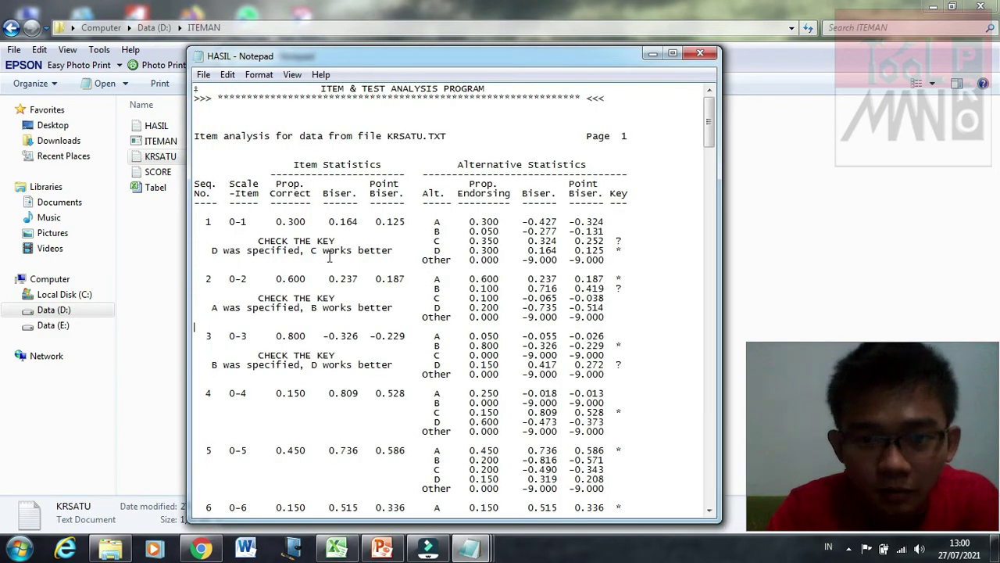
click(272, 247)
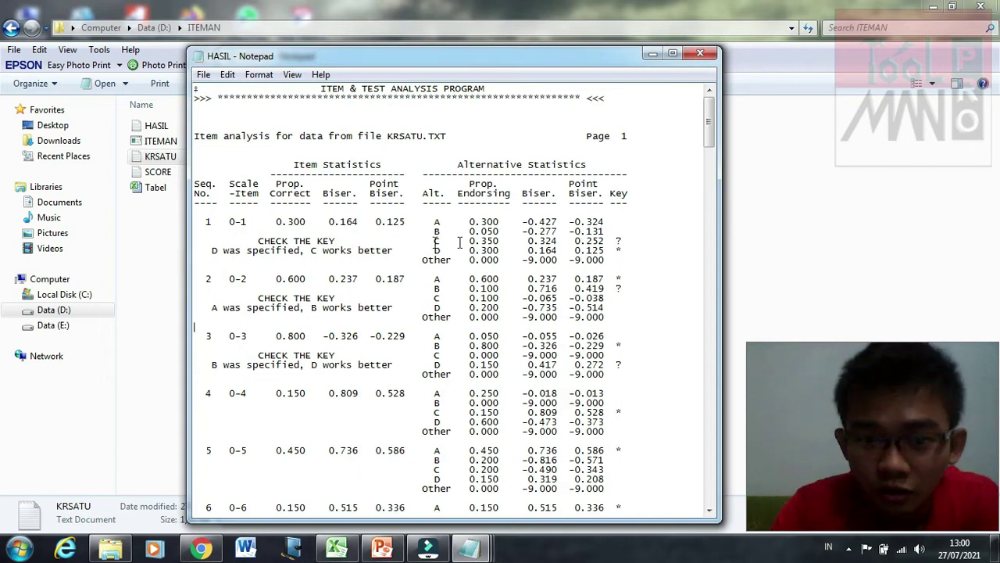
click(413, 250)
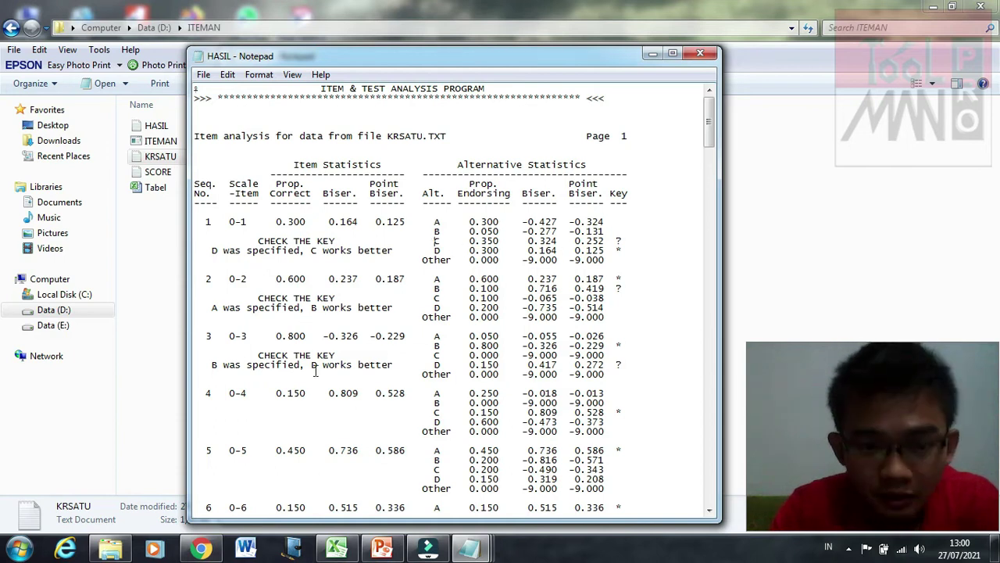
Step: Scroll the HASIL report down to the Scale Statistics and back up
scroll(339, 383, down, 1)
click(346, 382)
scroll(348, 383, down, 1)
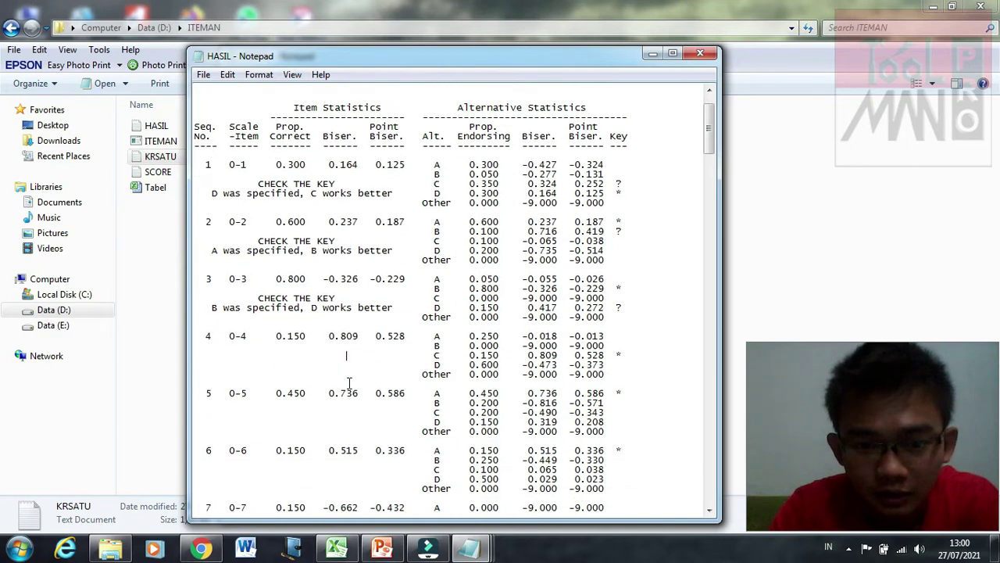
scroll(350, 382, down, 5)
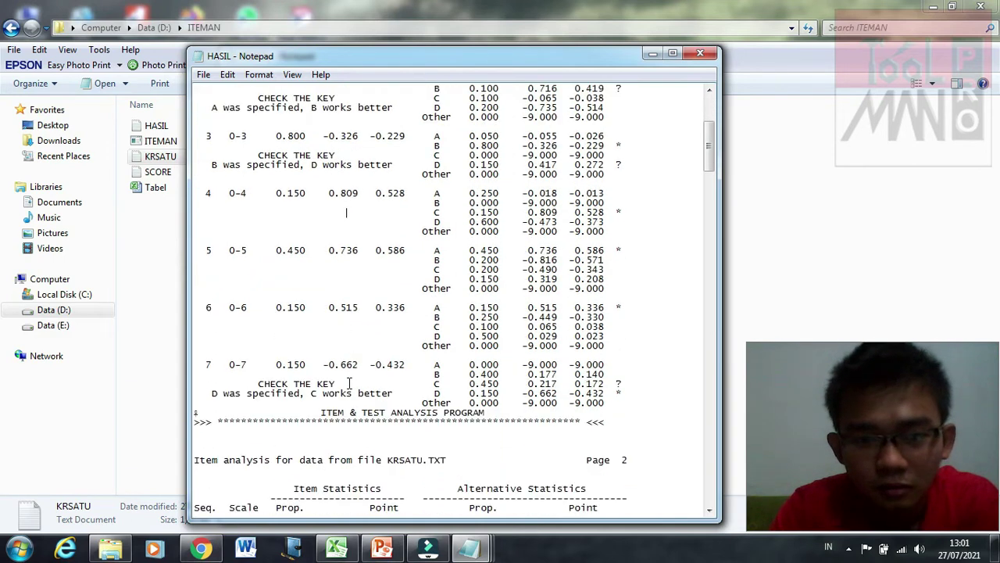
scroll(349, 382, up, 7)
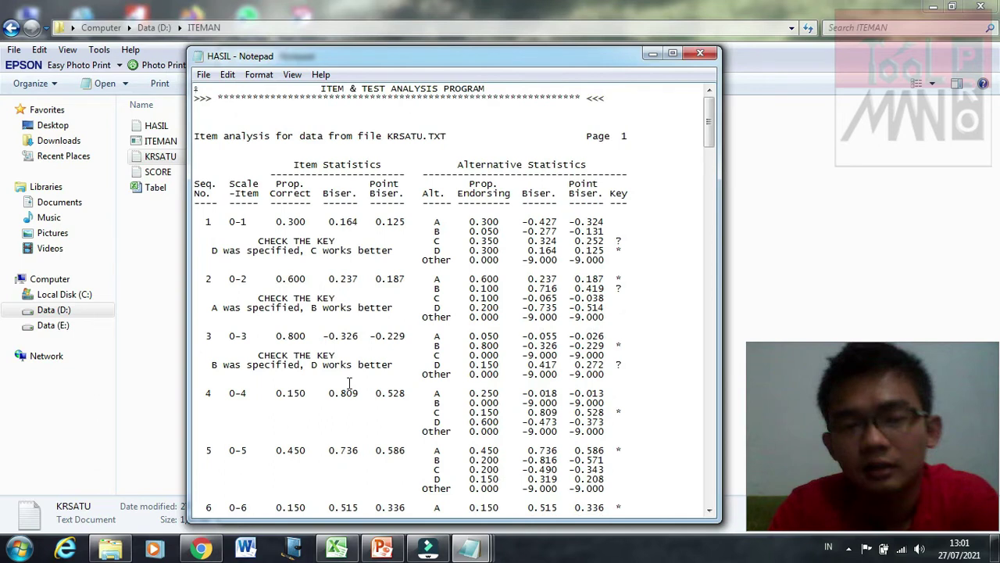
scroll(350, 382, down, 1)
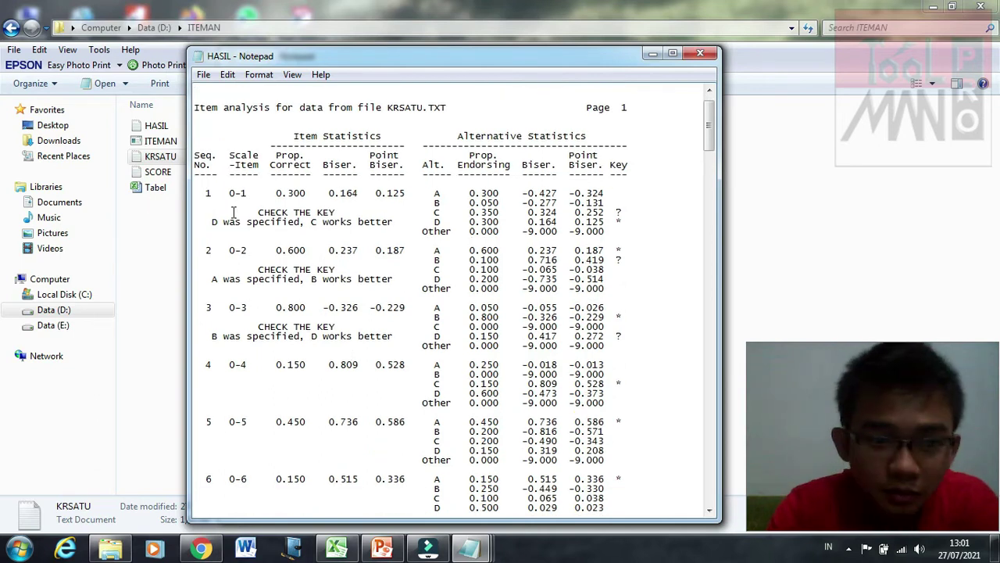
scroll(235, 213, down, 20)
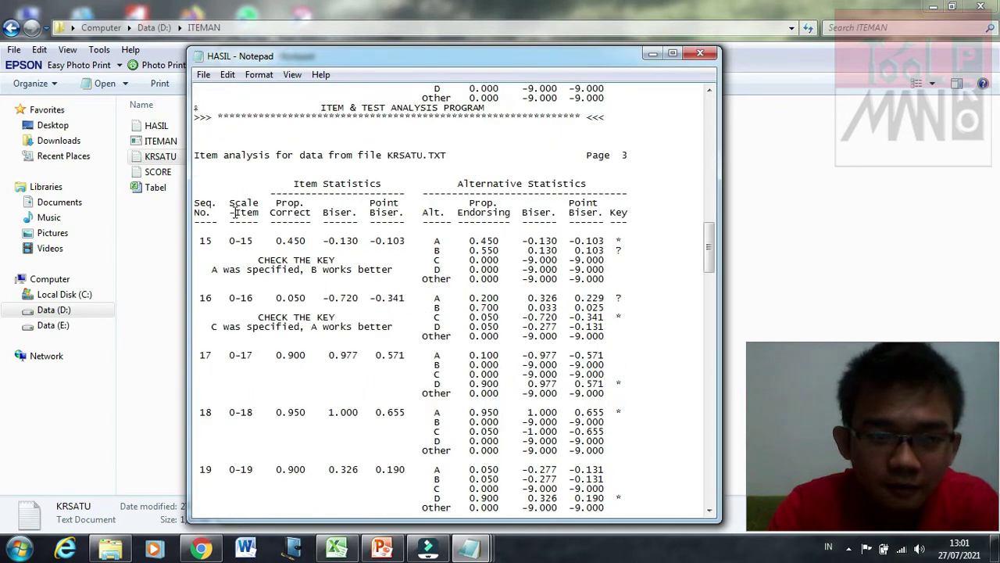
scroll(234, 212, down, 20)
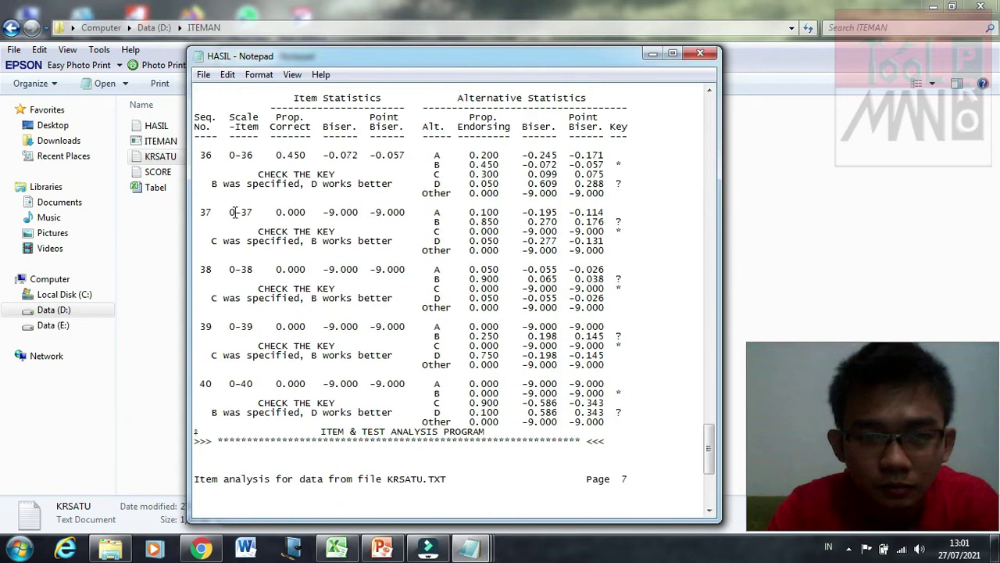
scroll(251, 266, down, 8)
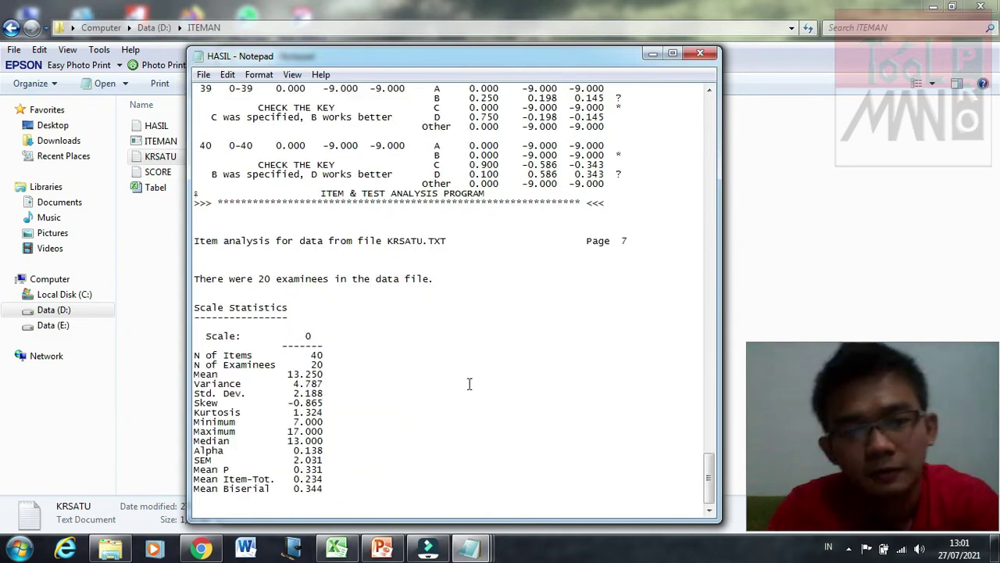
scroll(469, 384, up, 20)
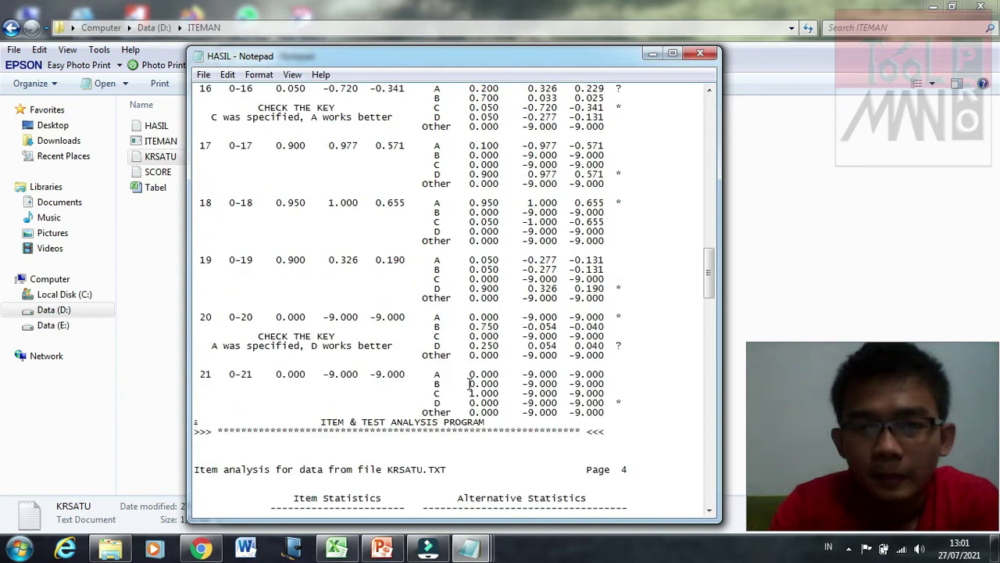
scroll(469, 384, up, 20)
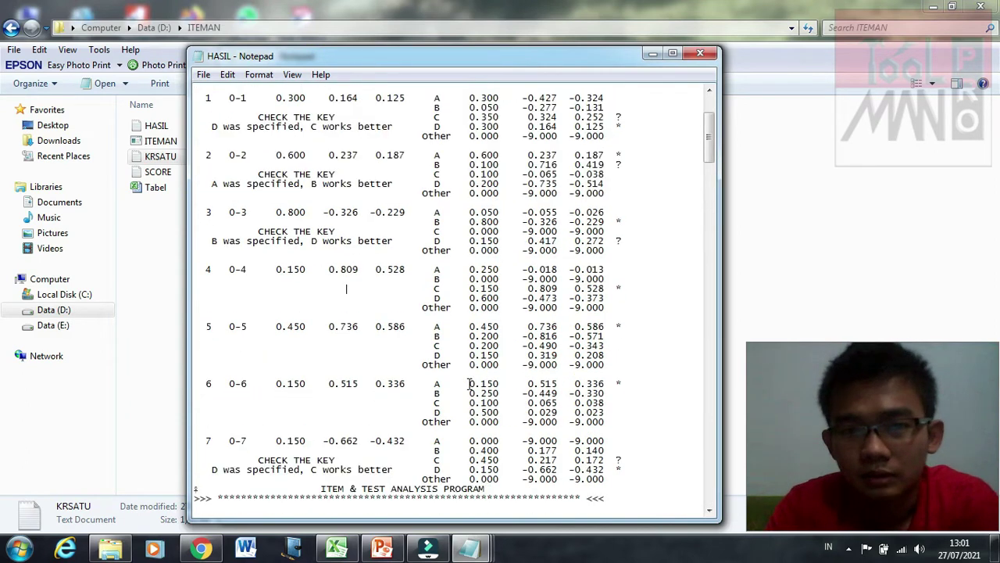
scroll(467, 140, up, 5)
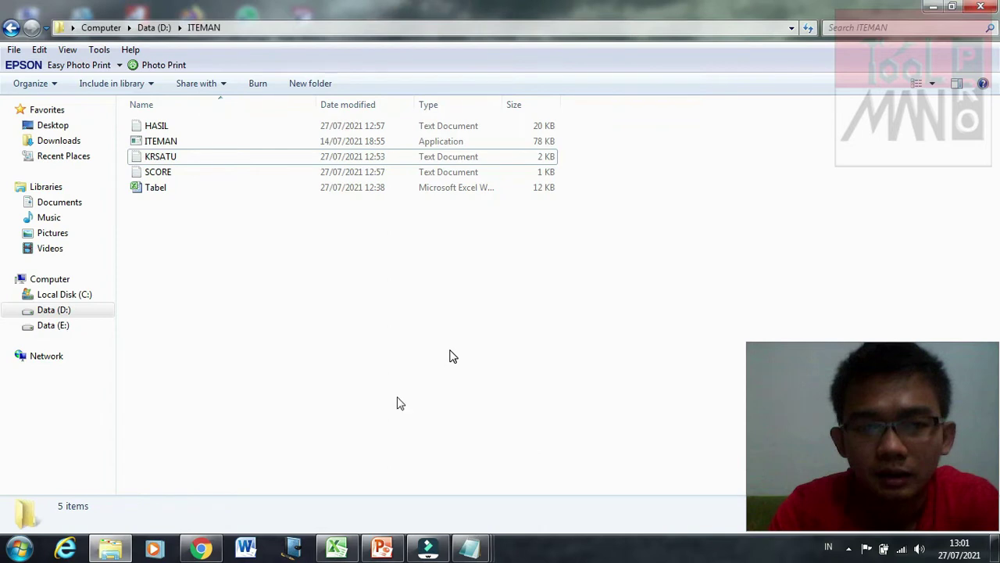
Step: Switch to Tabel.xlsx and look over the empty SOAL KRSATU table headers
click(341, 552)
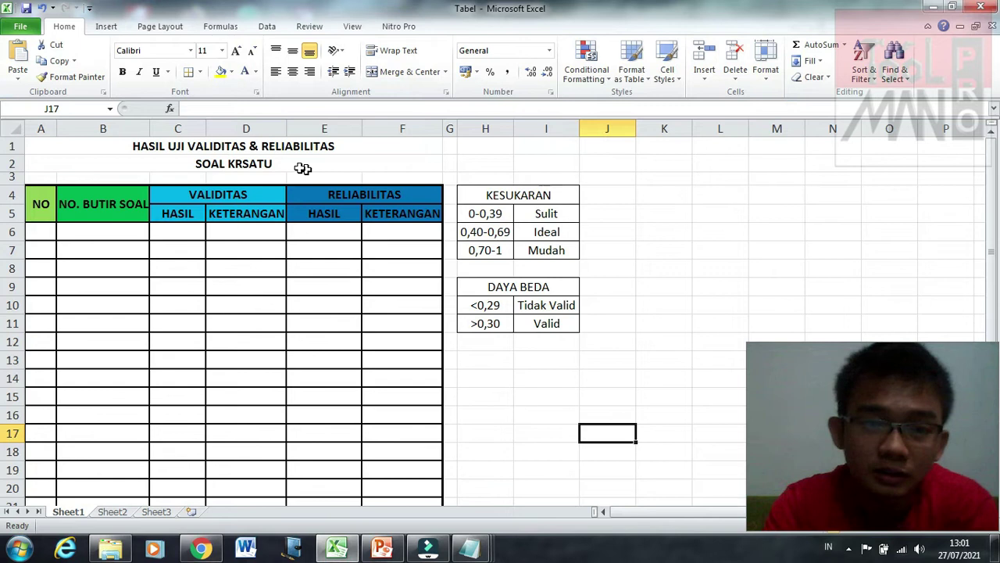
click(303, 166)
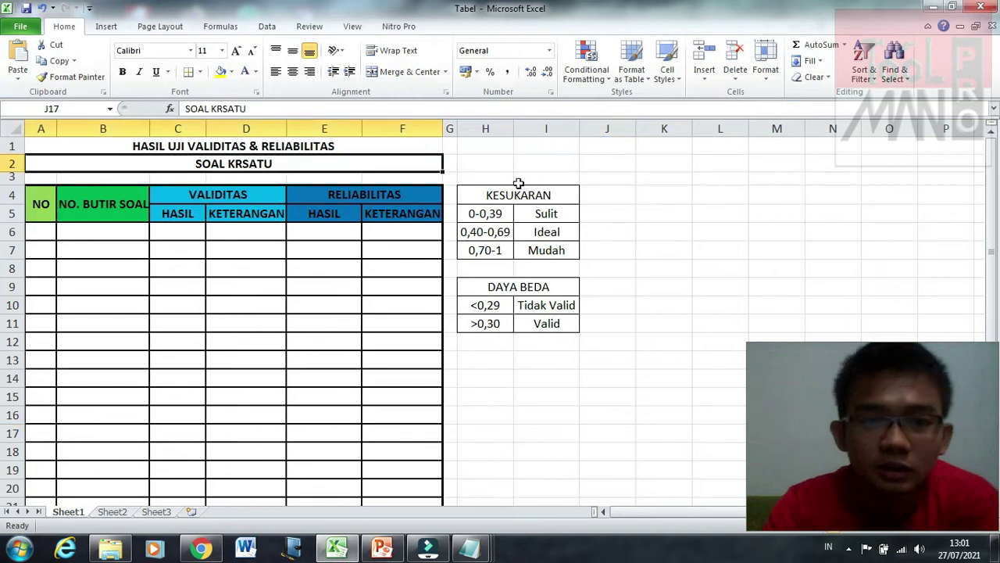
click(589, 164)
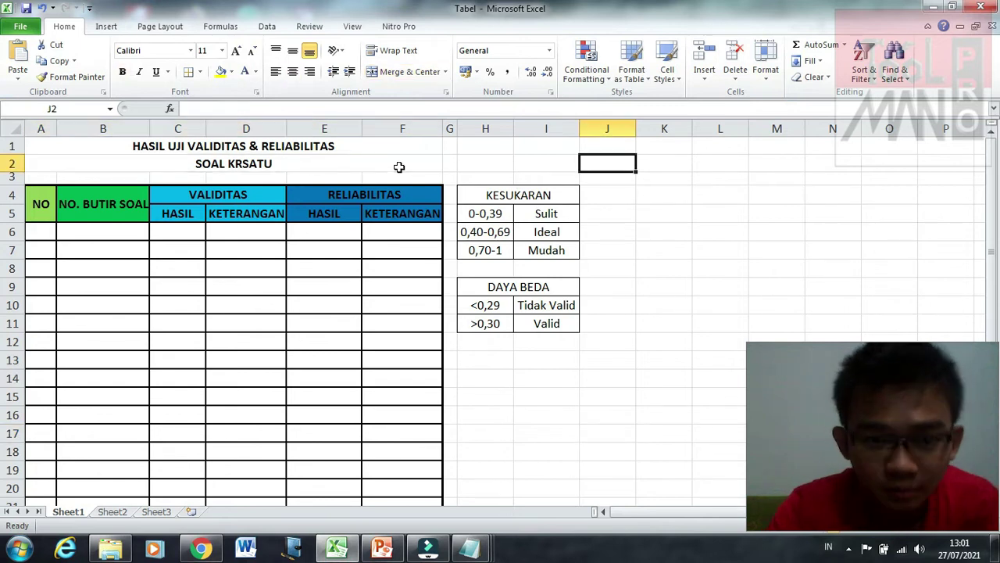
click(245, 219)
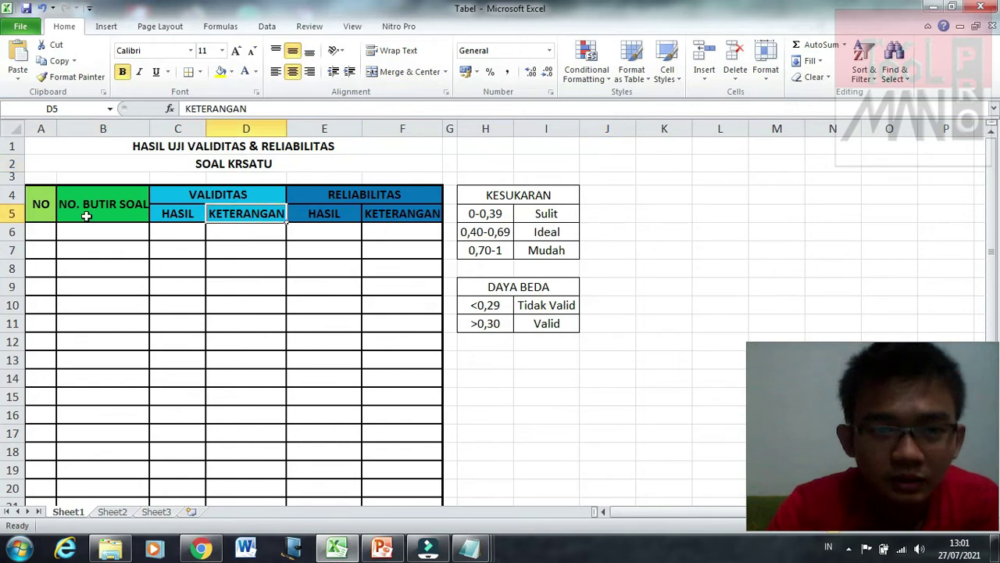
click(58, 203)
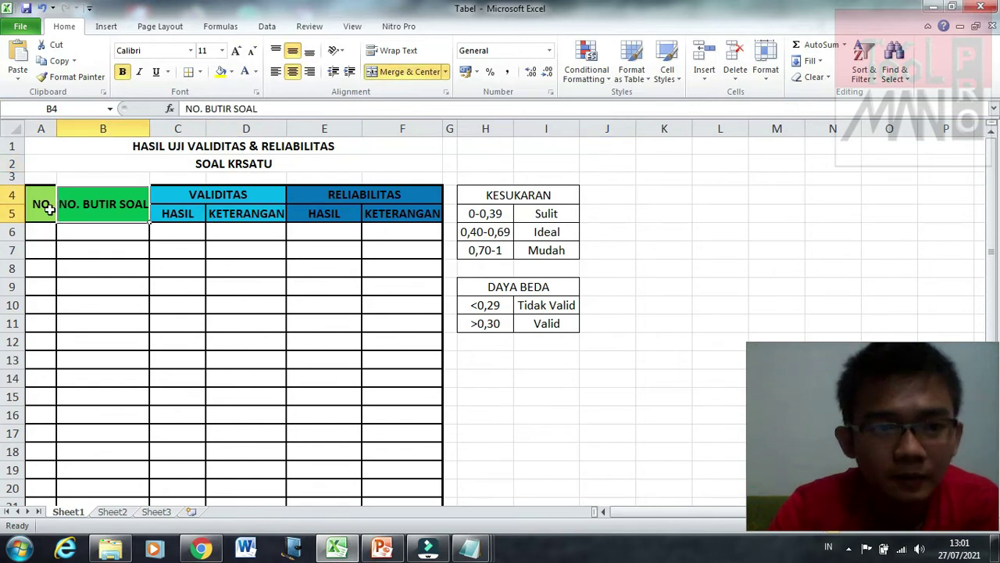
click(193, 317)
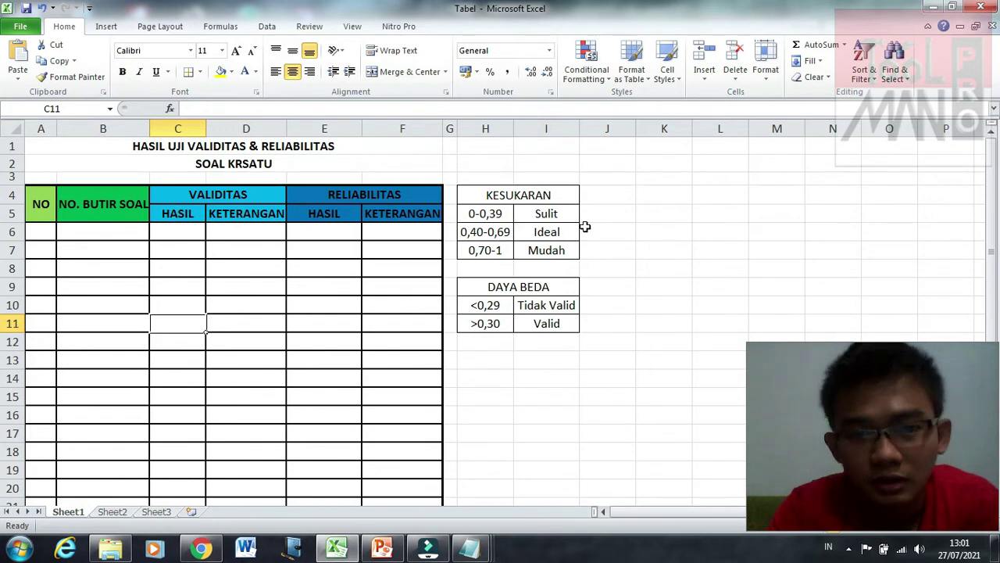
scroll(588, 301, down, 6)
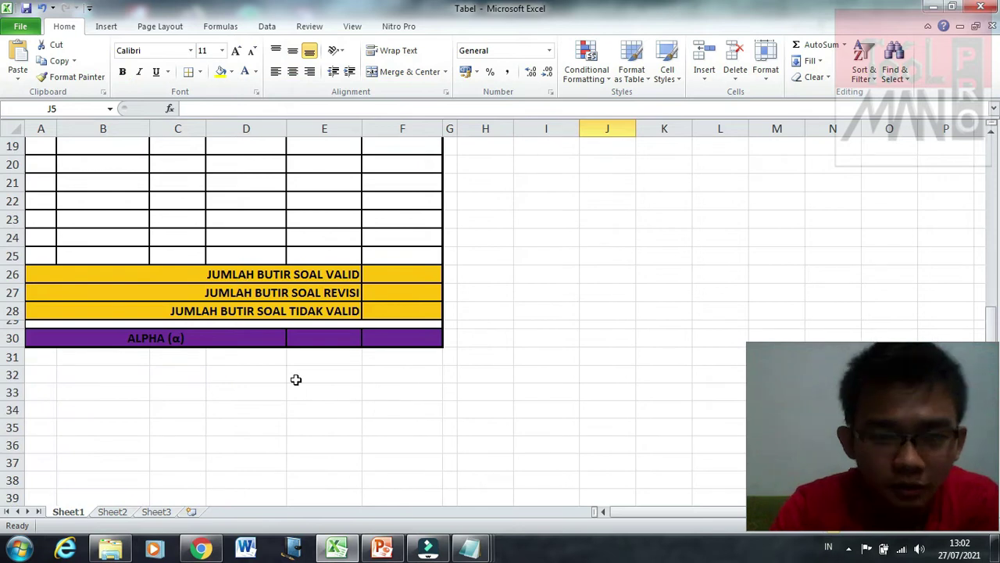
scroll(295, 380, up, 6)
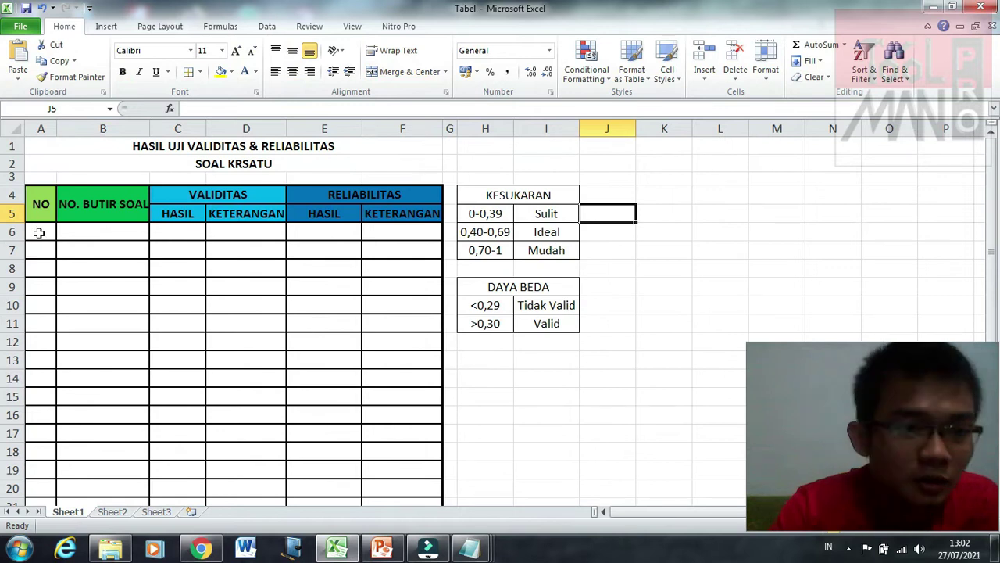
Step: Enter 1 and 2 under NO, and '01 and '02 under NO. BUTIR SOAL
click(39, 233)
text(1)
key(Return)
text(2)
key(Return)
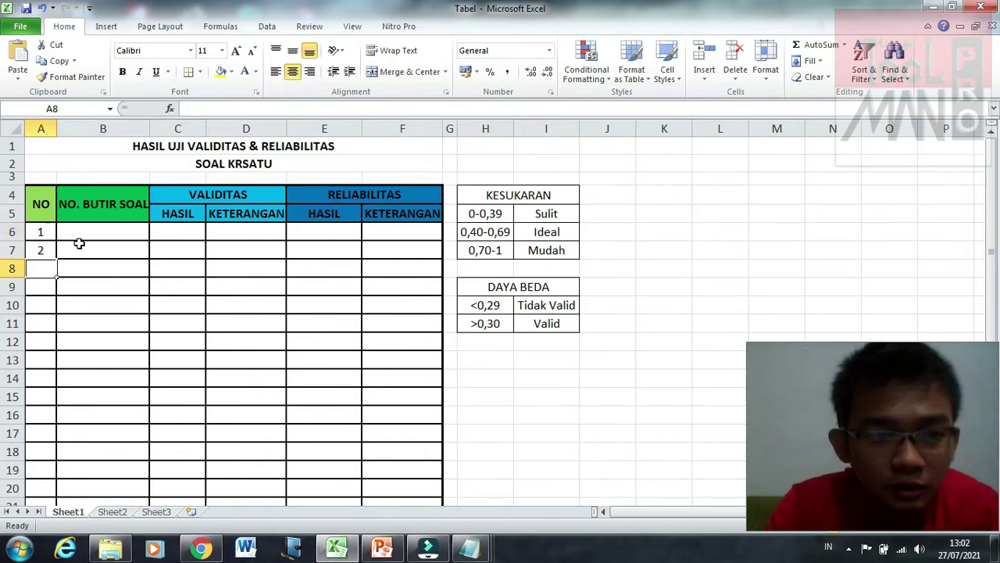
click(94, 232)
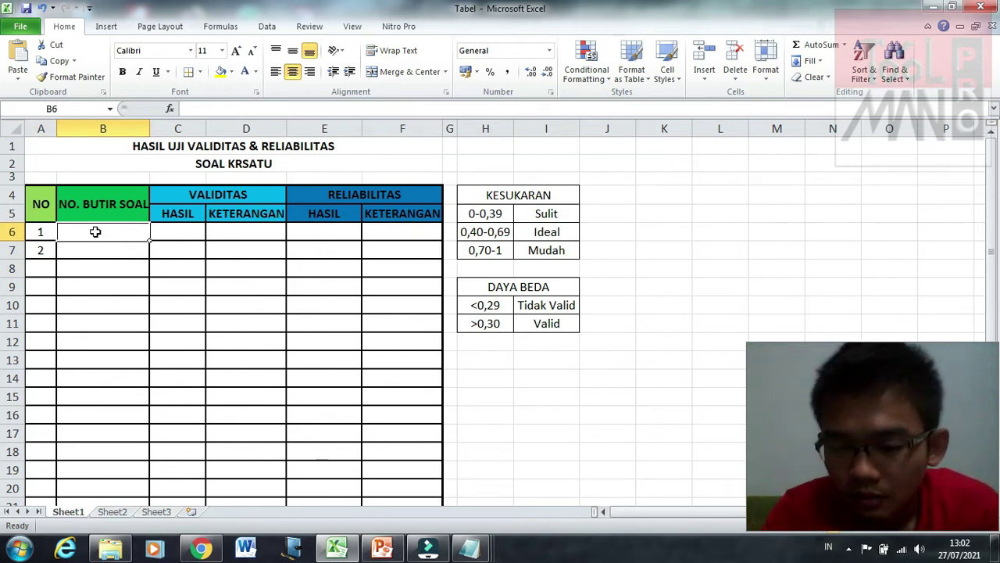
text(')
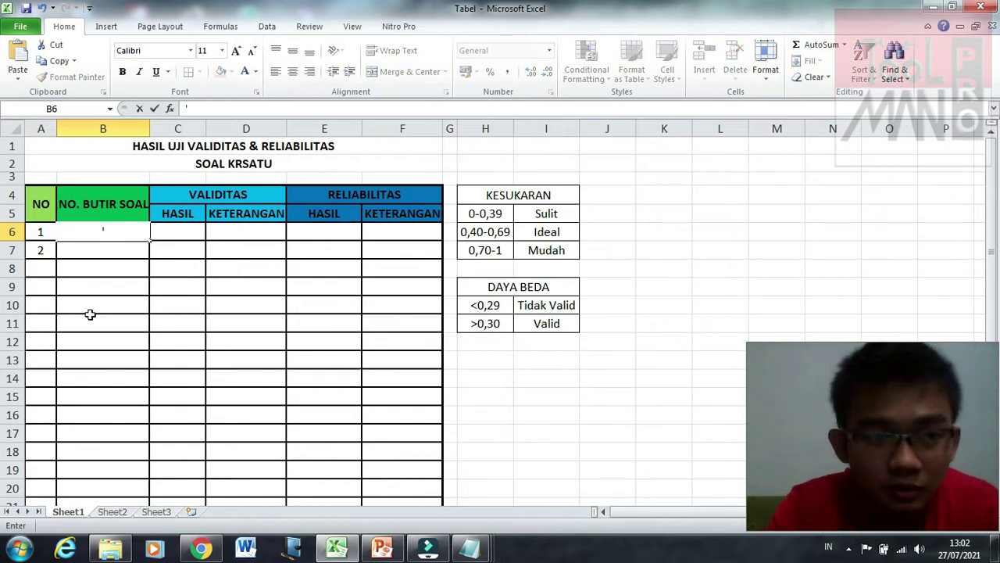
text(01)
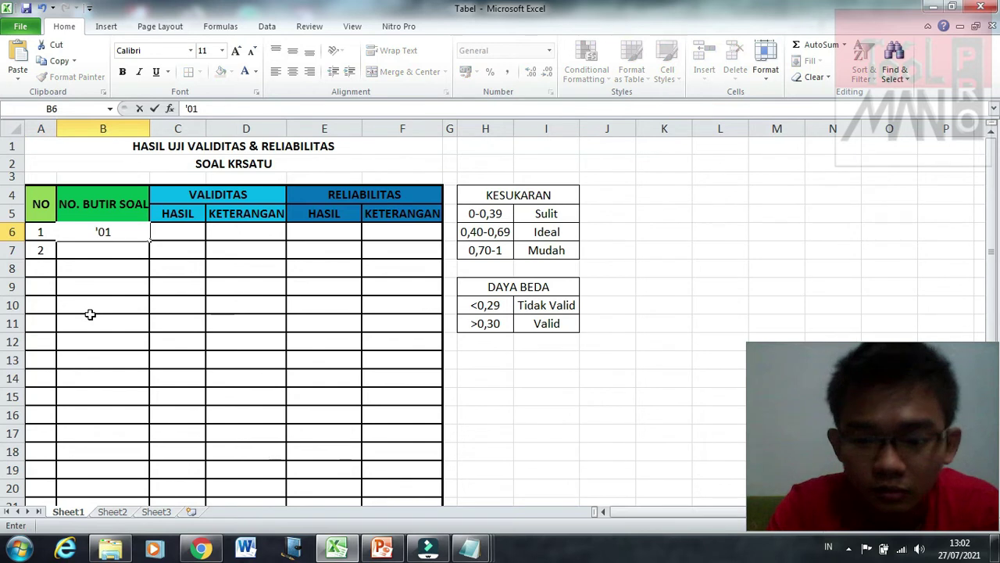
key(Return)
text('02)
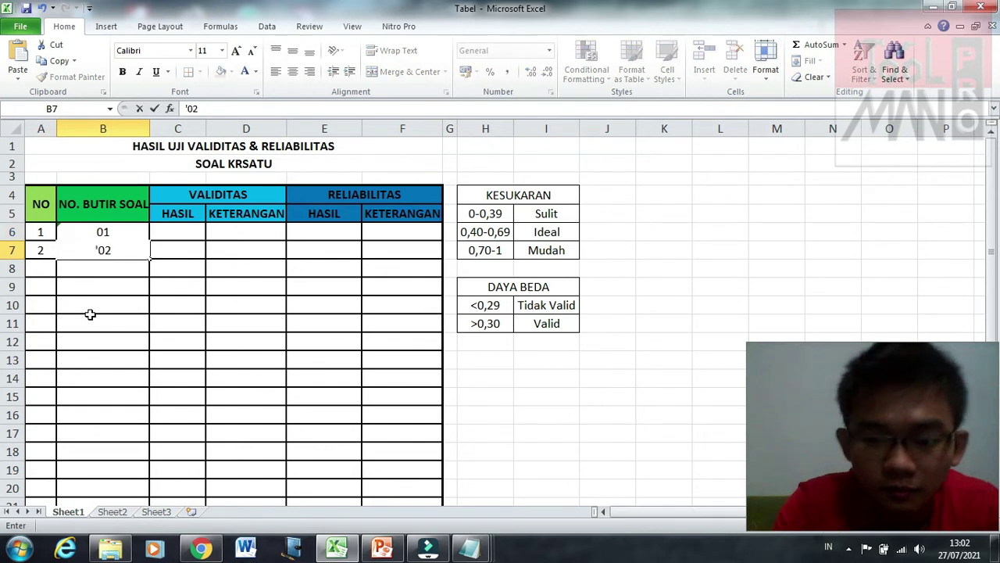
click(90, 311)
Step: Fill the 1/01 numbering series down the table through item 20
click(42, 229)
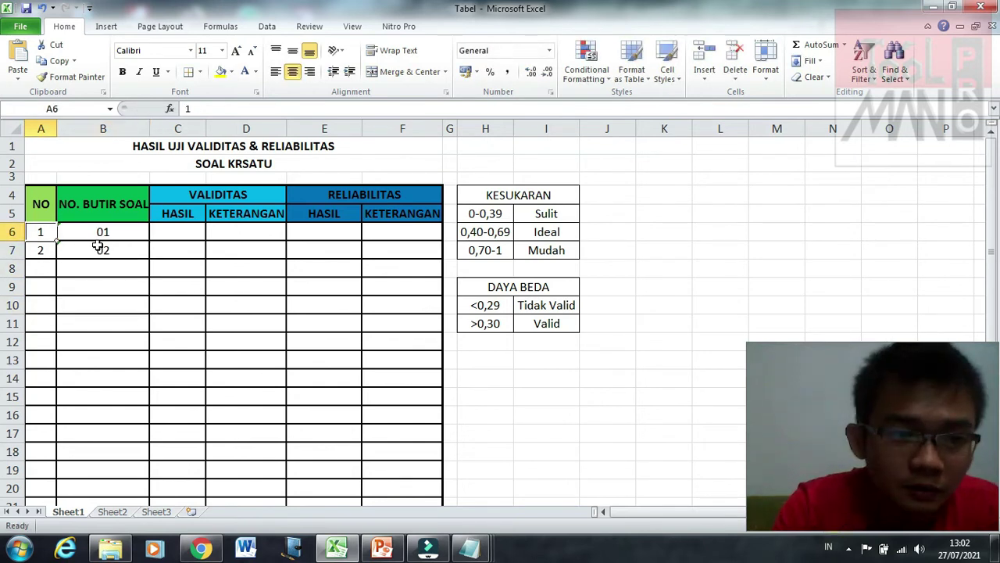
drag(97, 246, 103, 247)
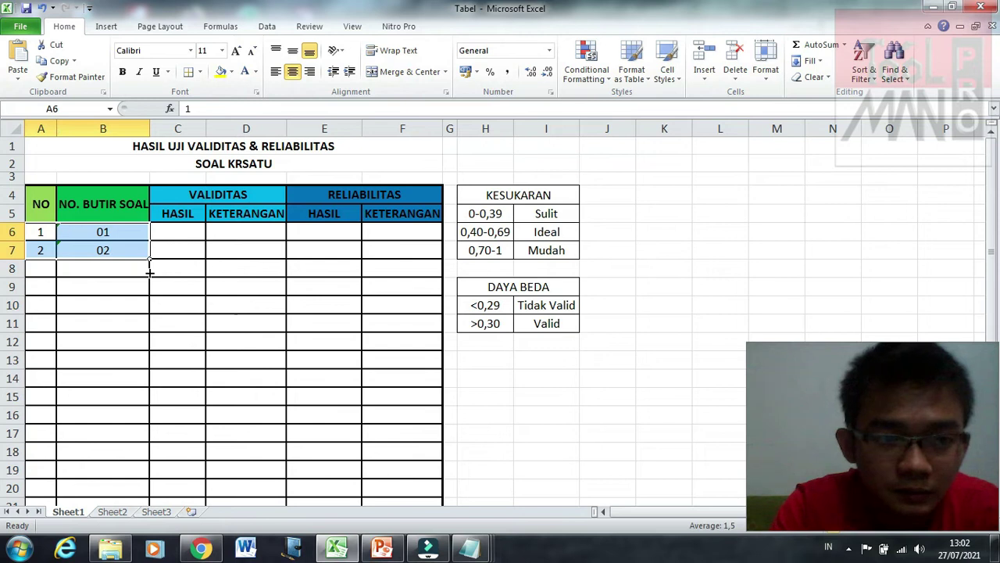
drag(149, 271, 141, 469)
click(223, 384)
scroll(225, 386, up, 3)
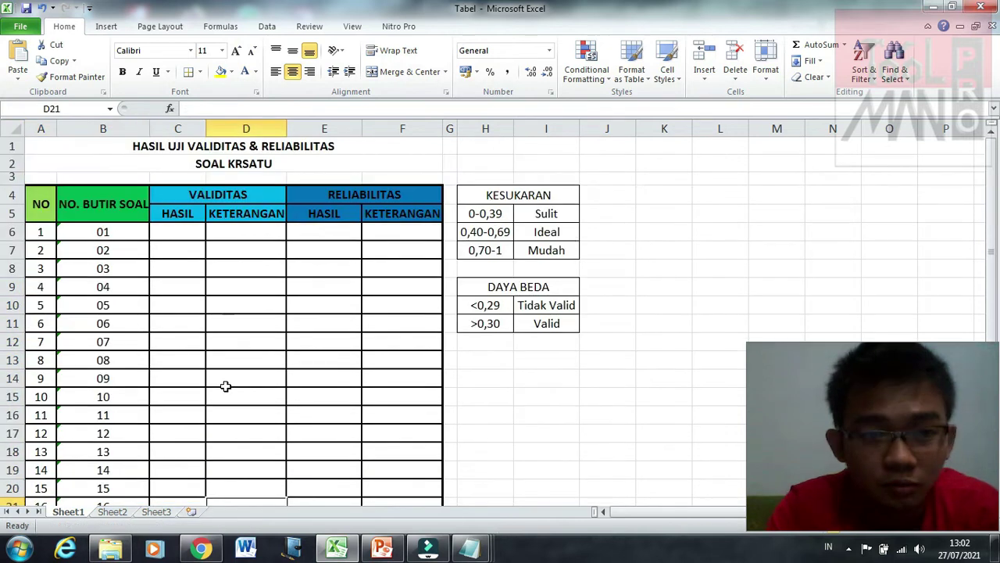
click(227, 231)
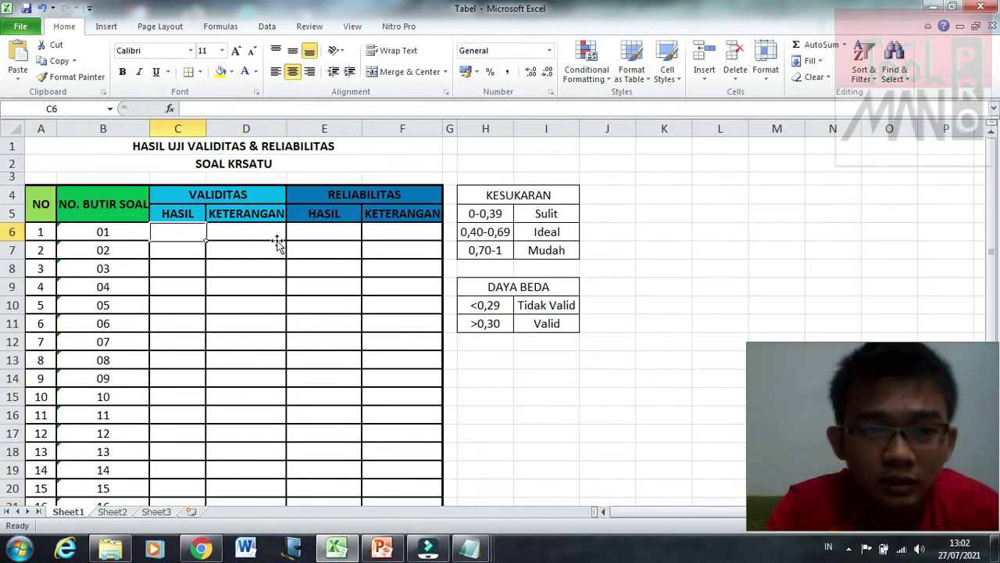
click(231, 213)
click(214, 194)
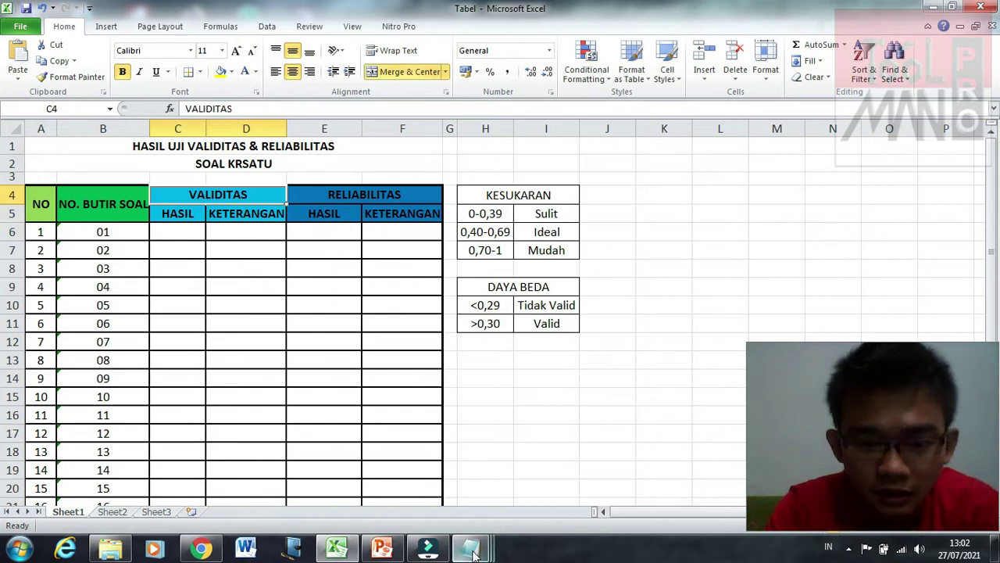
Step: Place the HASIL Notepad window on the right, beside the resized Excel Tabel window
mouse_move(468, 547)
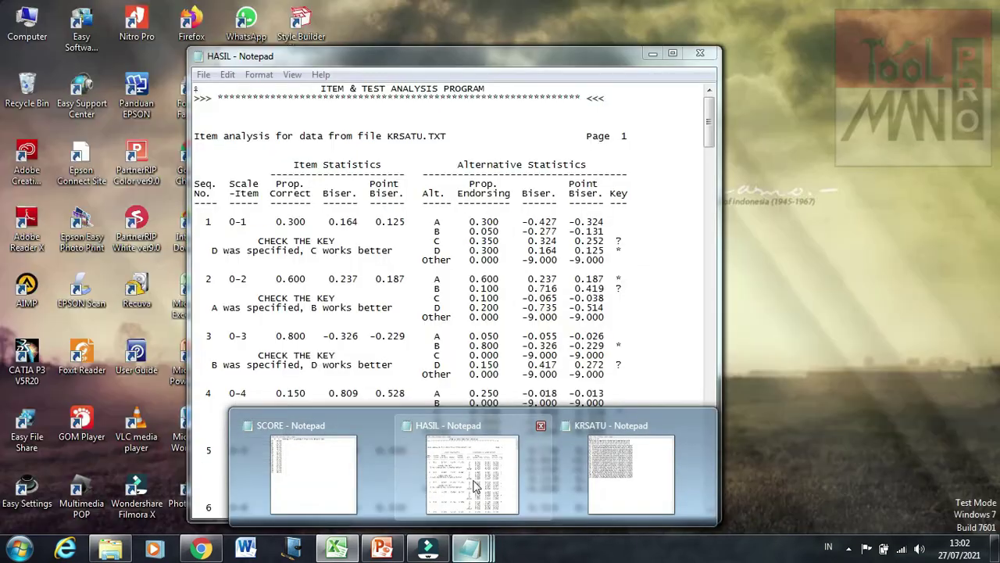
click(503, 493)
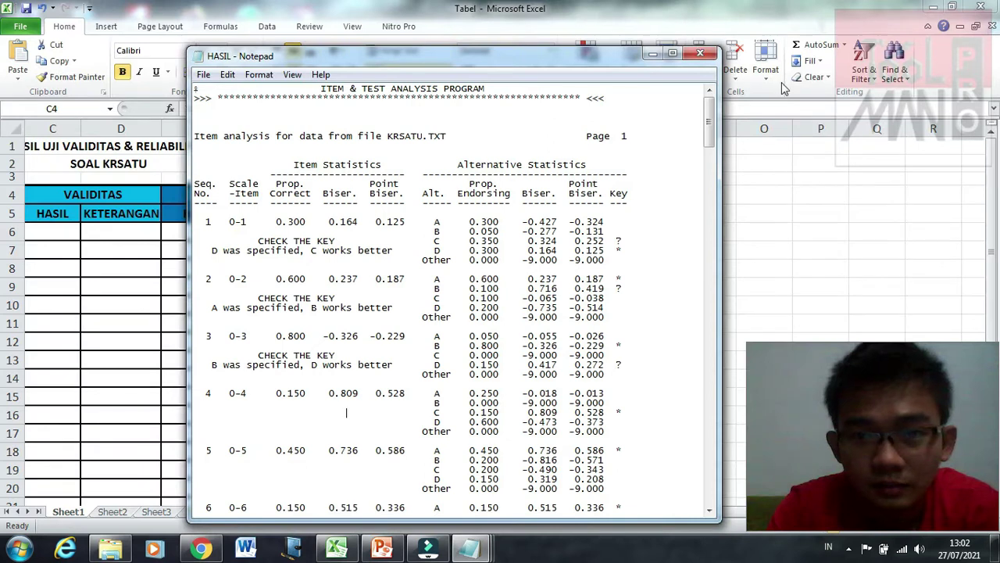
drag(499, 57, 696, 49)
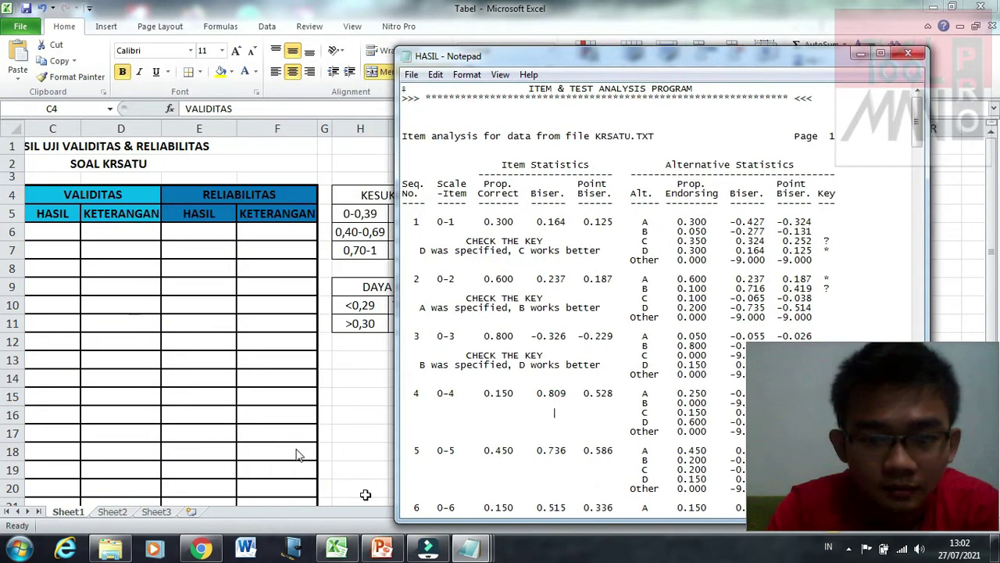
click(381, 513)
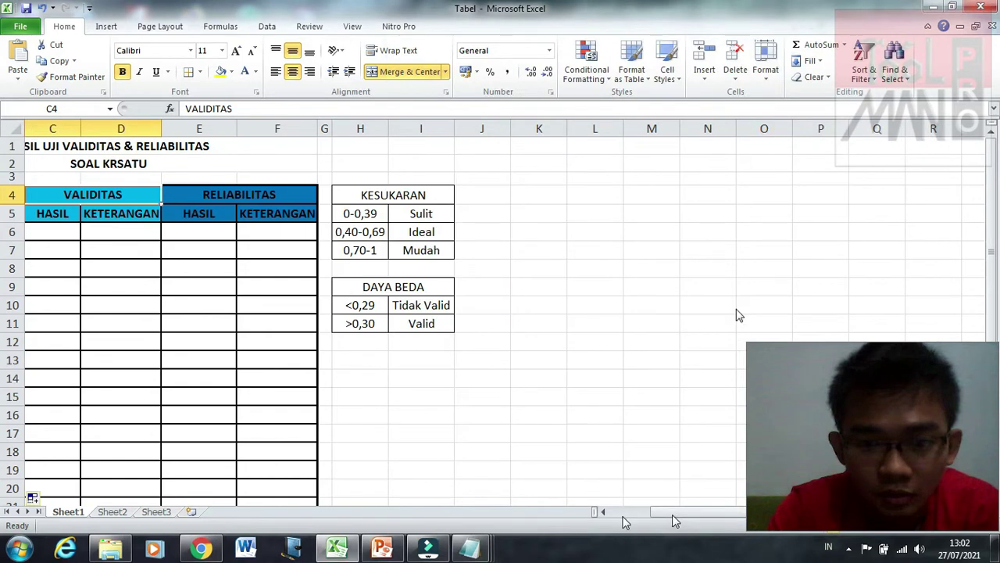
scroll(637, 529, right, 1)
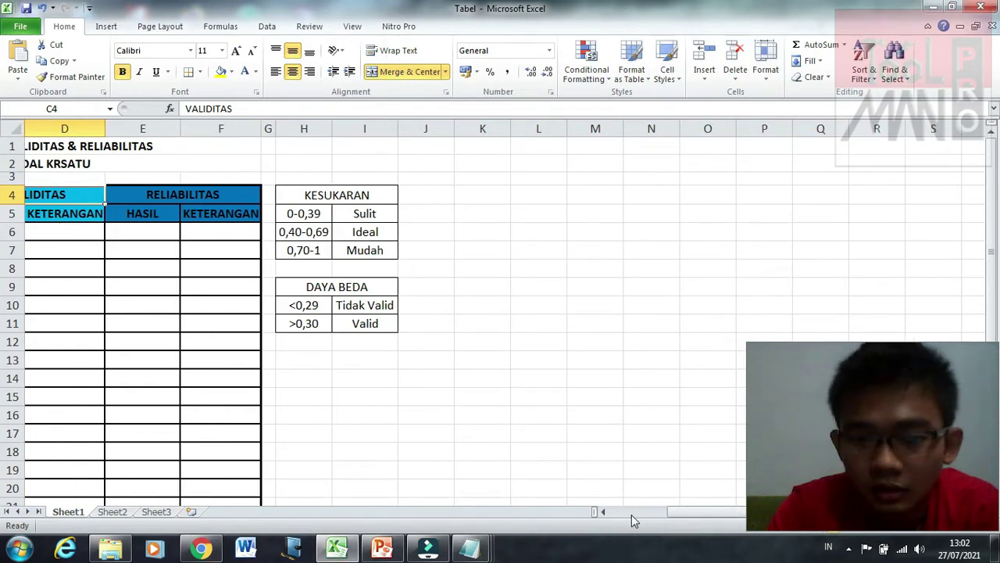
click(632, 515)
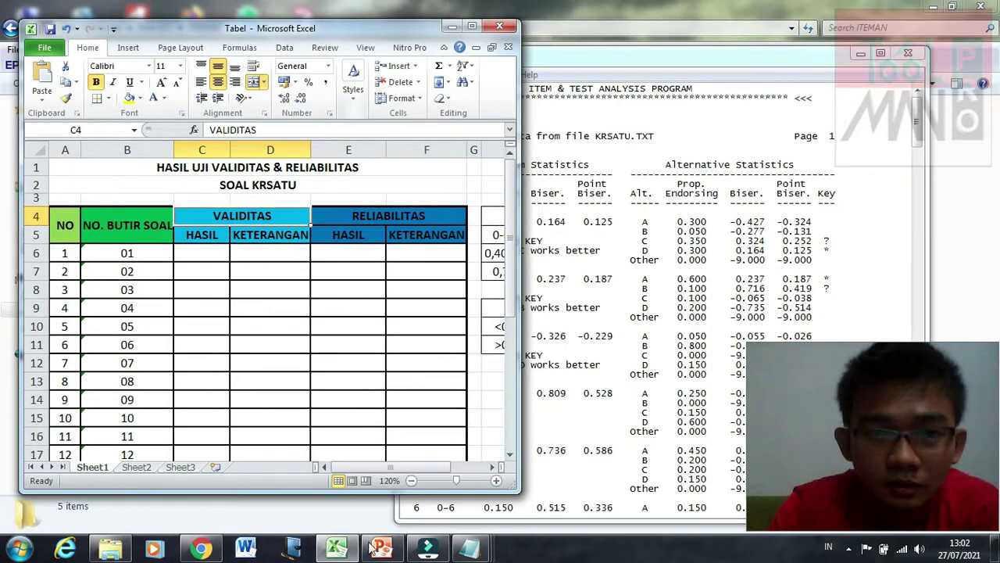
drag(340, 493, 338, 520)
drag(765, 47, 825, 36)
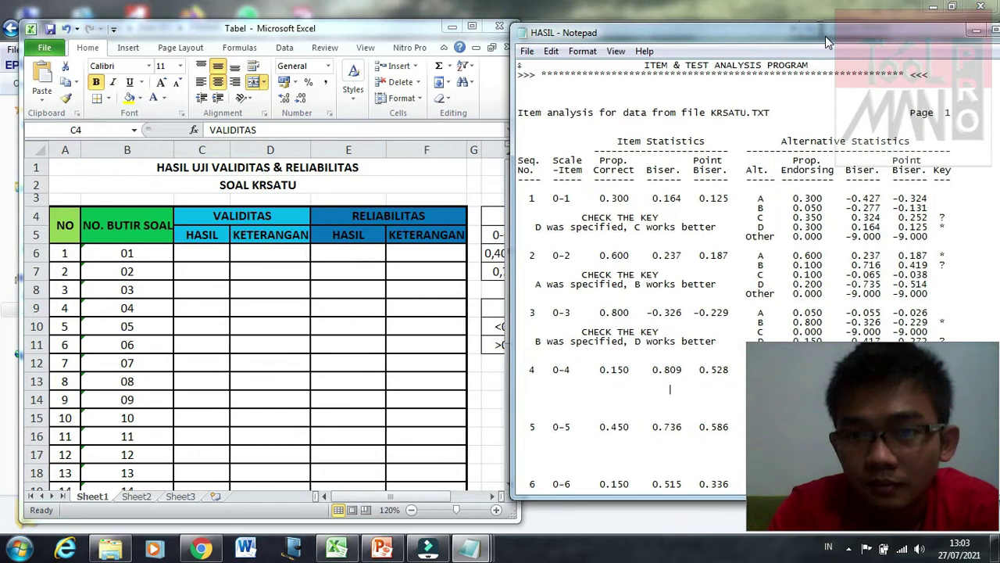
drag(722, 35, 735, 31)
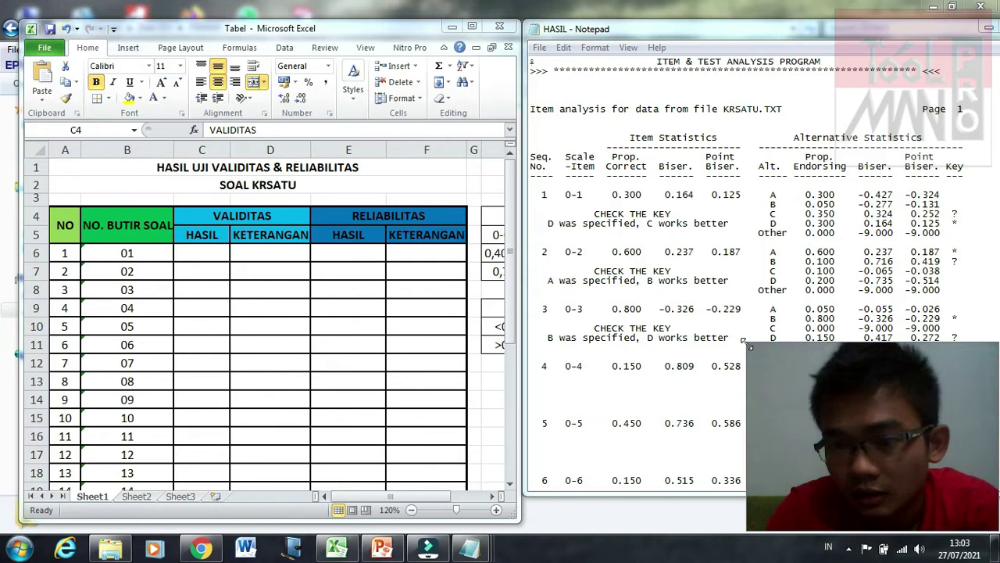
drag(801, 375, 894, 230)
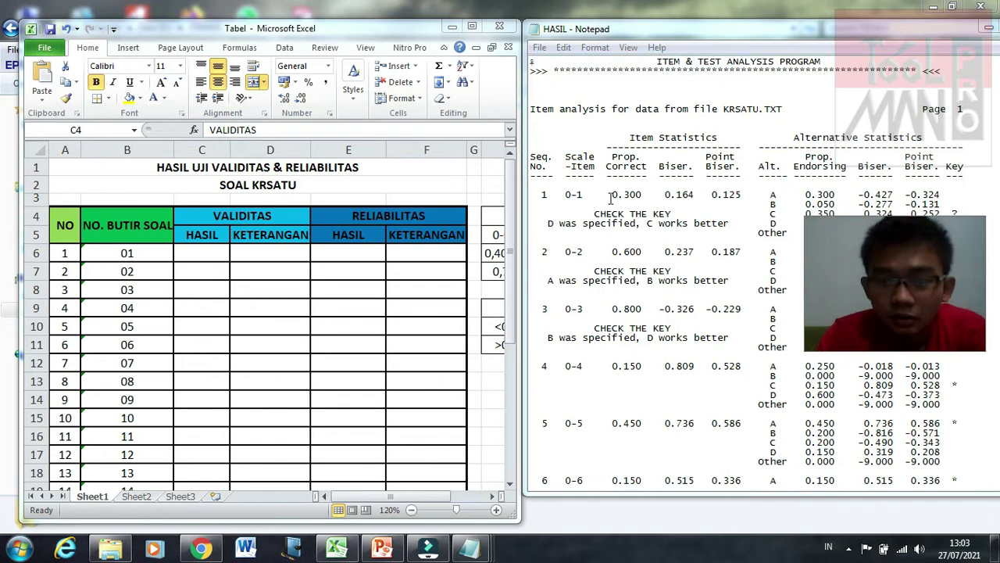
Step: Enter proportion-correct values 0,3, 0,6 and 0,8 for items 1–3 in C6:C8
click(211, 253)
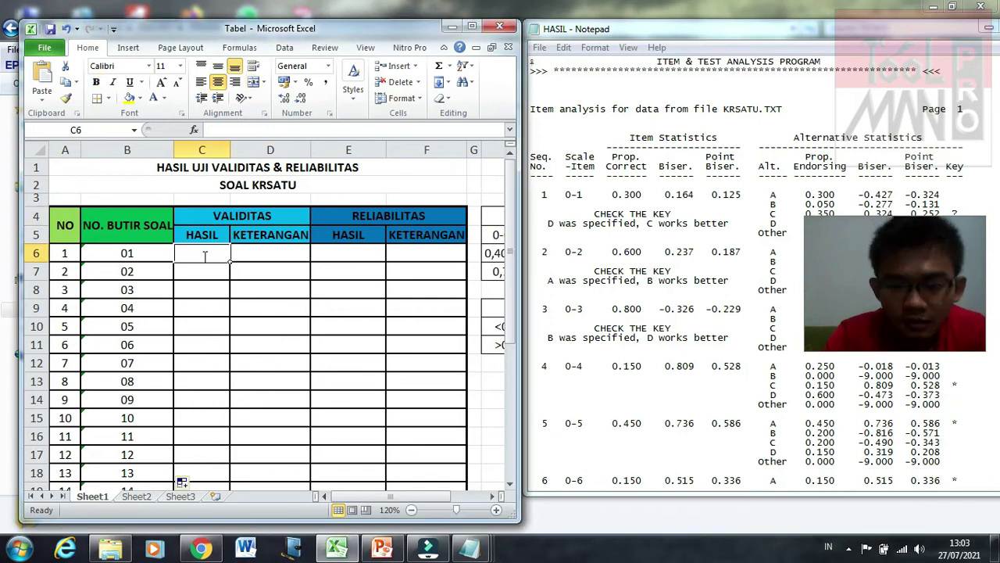
text(0,3)
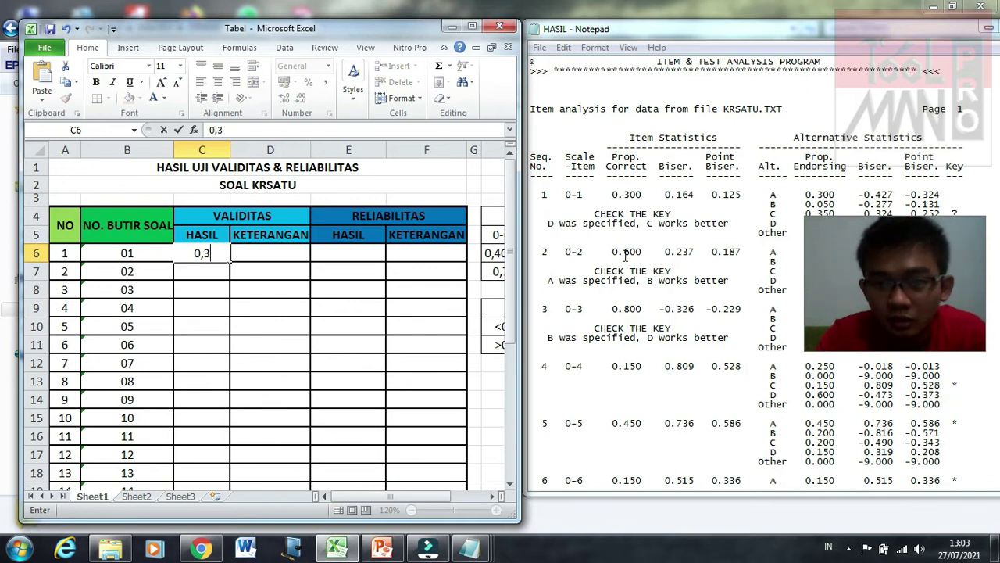
key(Return)
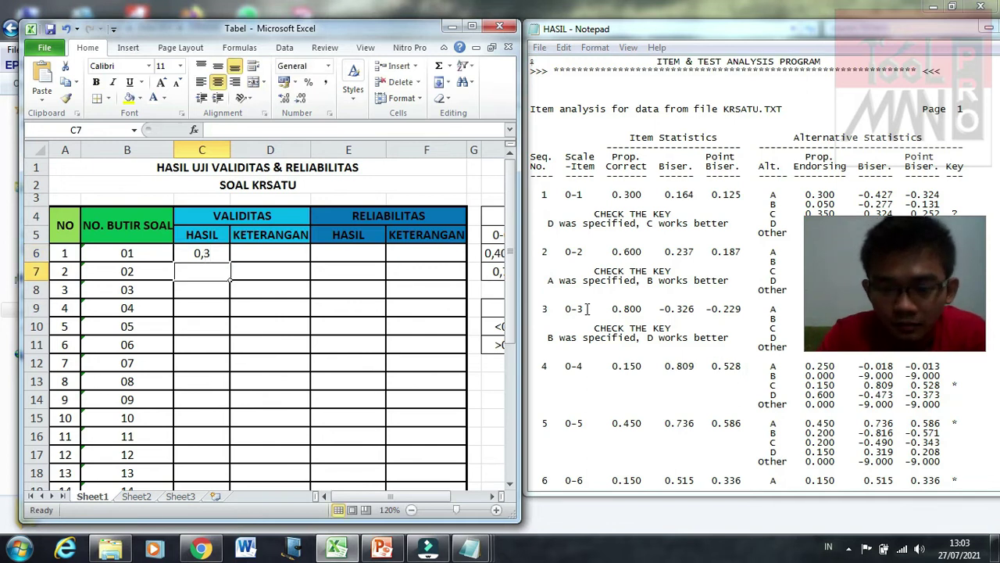
text(0,6)
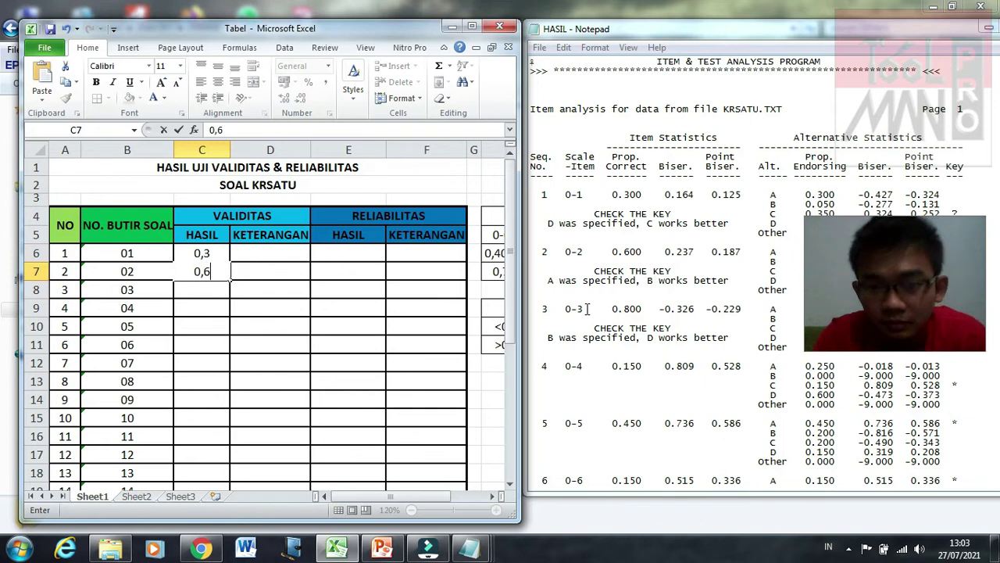
key(Return)
text(0,6)
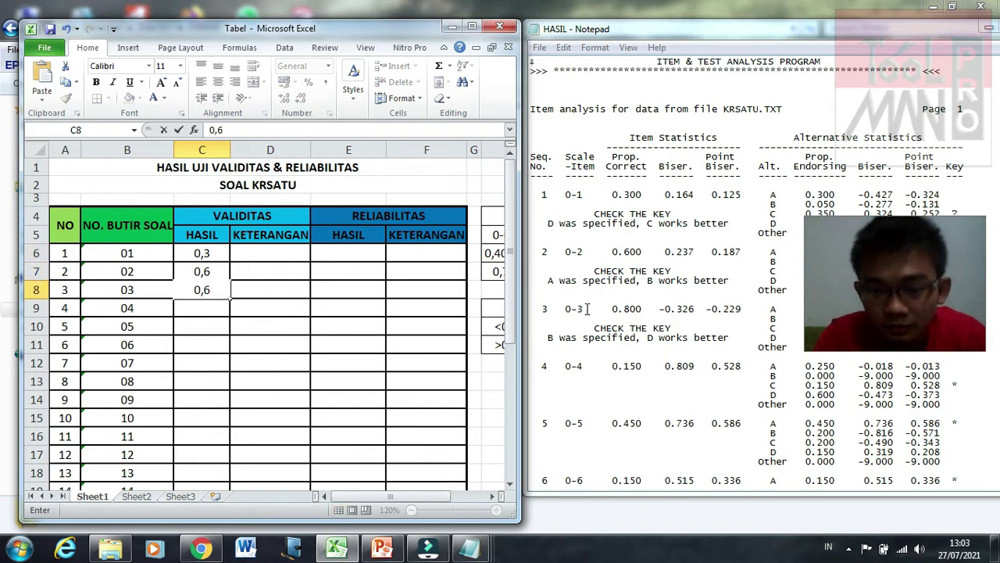
key(BackSpace)
text(8)
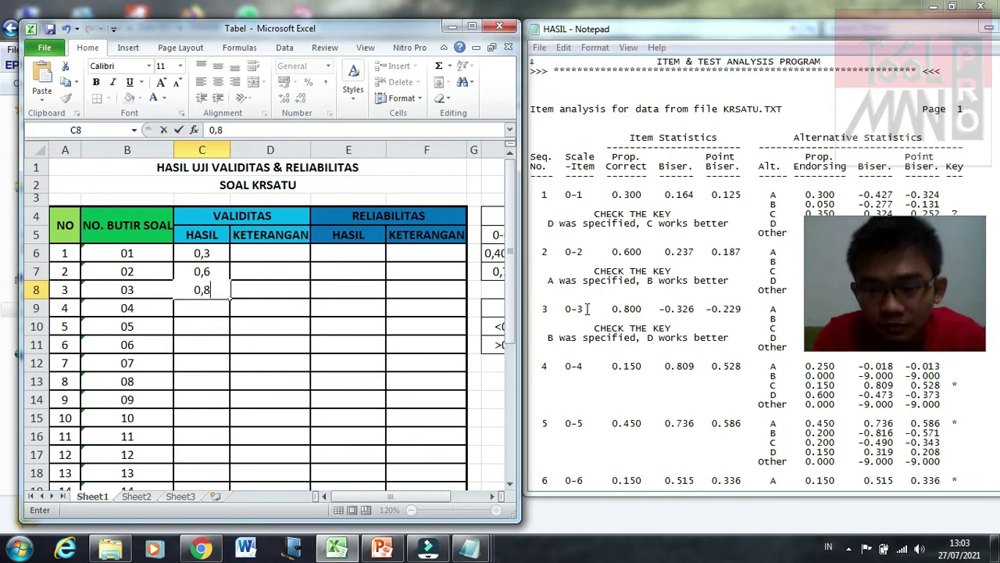
key(Return)
Step: Enter 0,15, 0,45 and 0,15 for items 4–6 in C9:C11
text(0,)
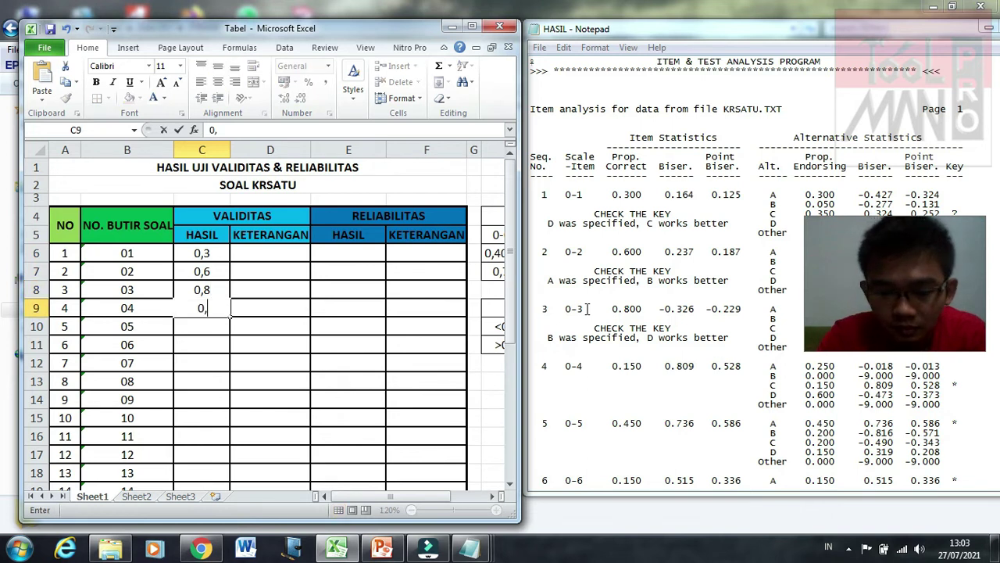
text(15)
key(Return)
text(0,4)
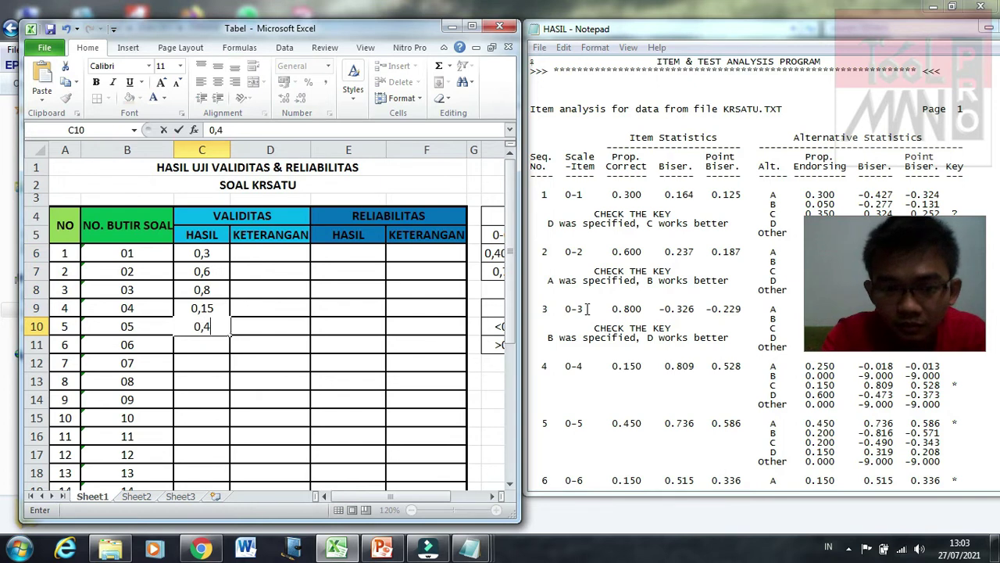
text(5)
key(Return)
text(0,)
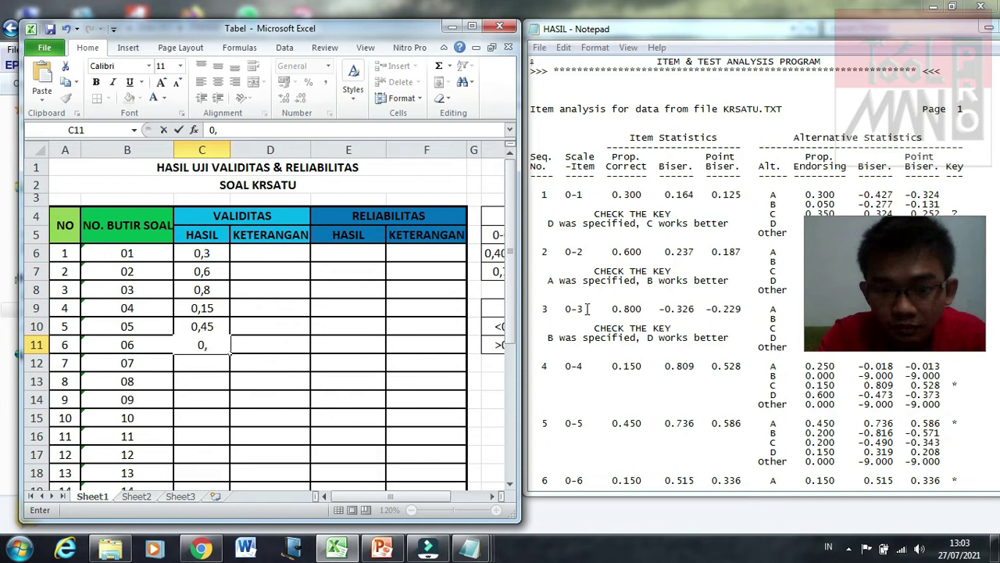
text(15)
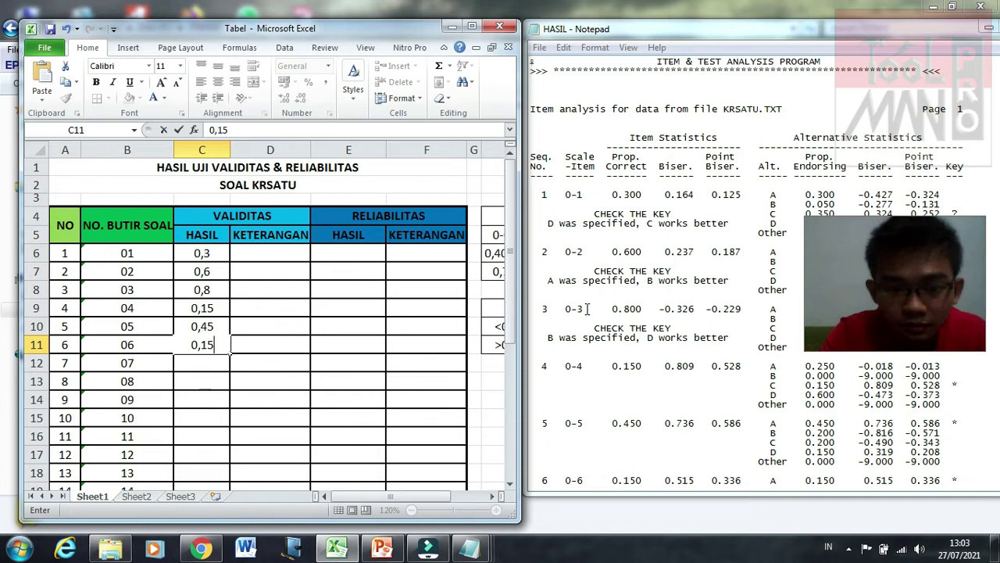
key(Return)
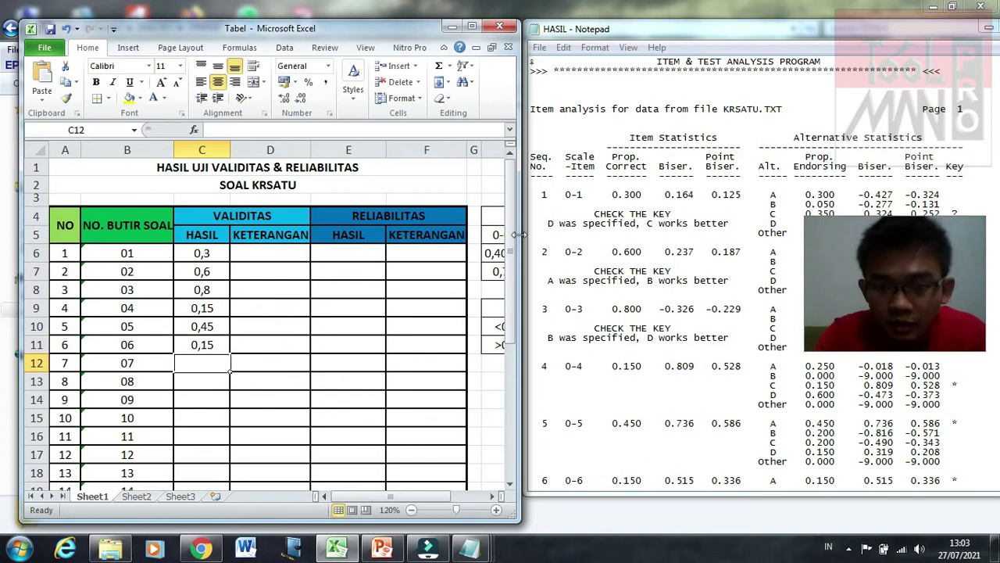
Step: Enter item 1's point-biserial 0,125 in E6, clearing the misplaced copy from C12
click(712, 195)
shift+click(736, 197)
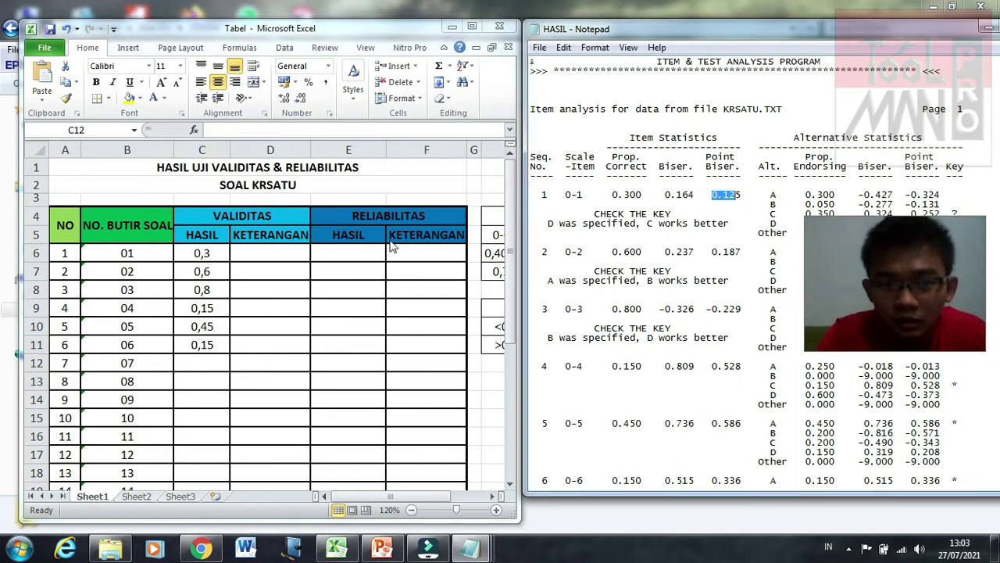
click(357, 250)
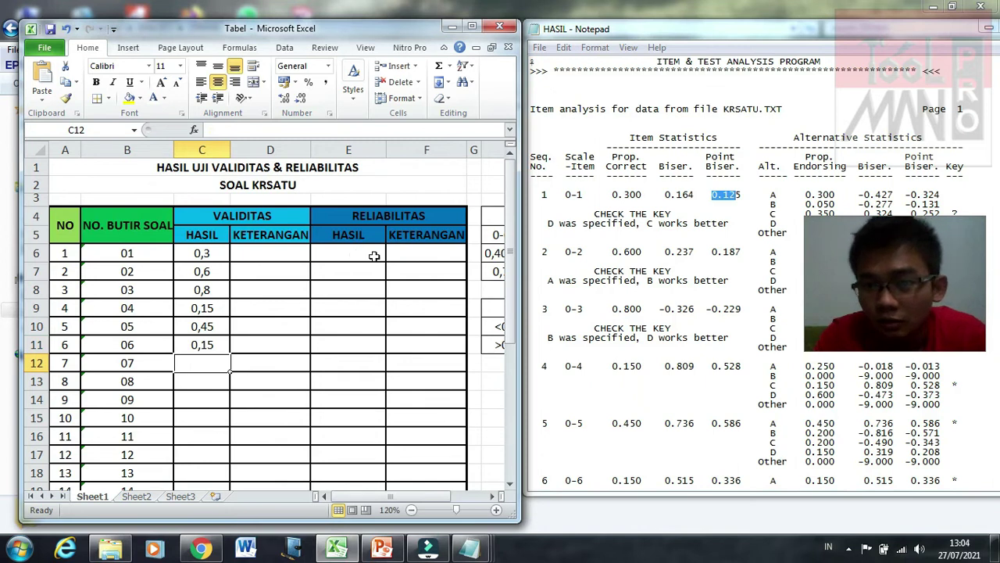
text(0,125)
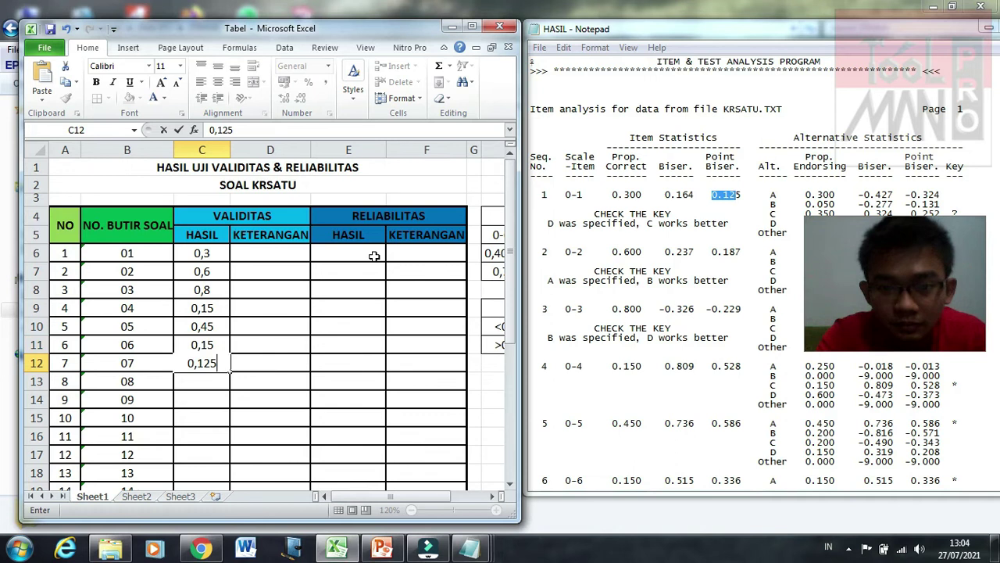
click(374, 256)
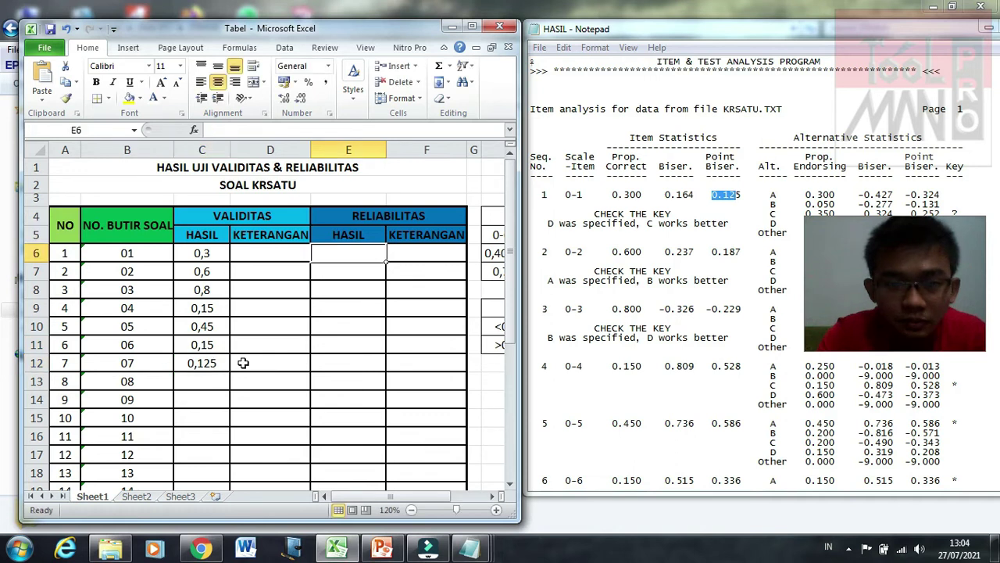
click(228, 362)
key(Delete)
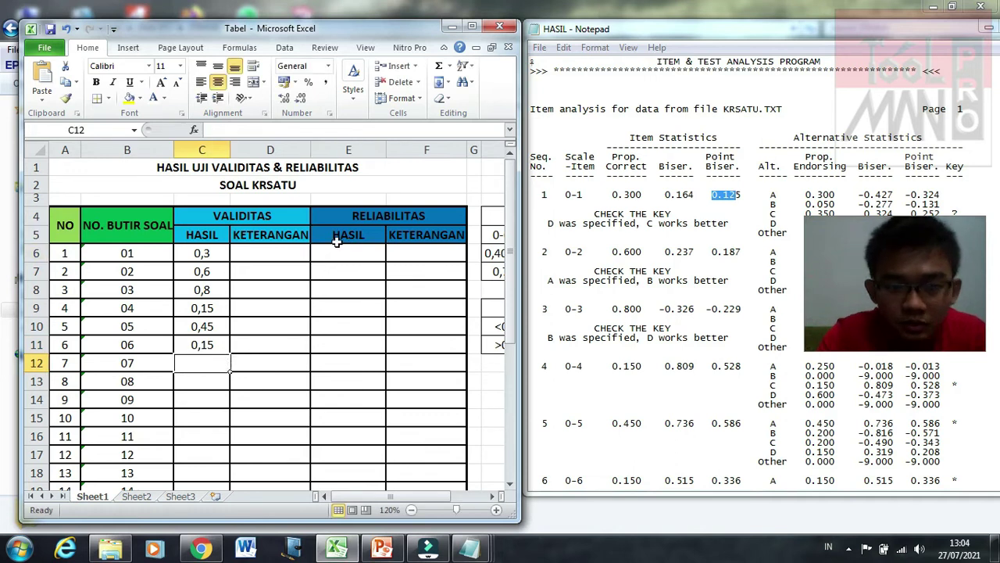
click(348, 251)
text(0,125)
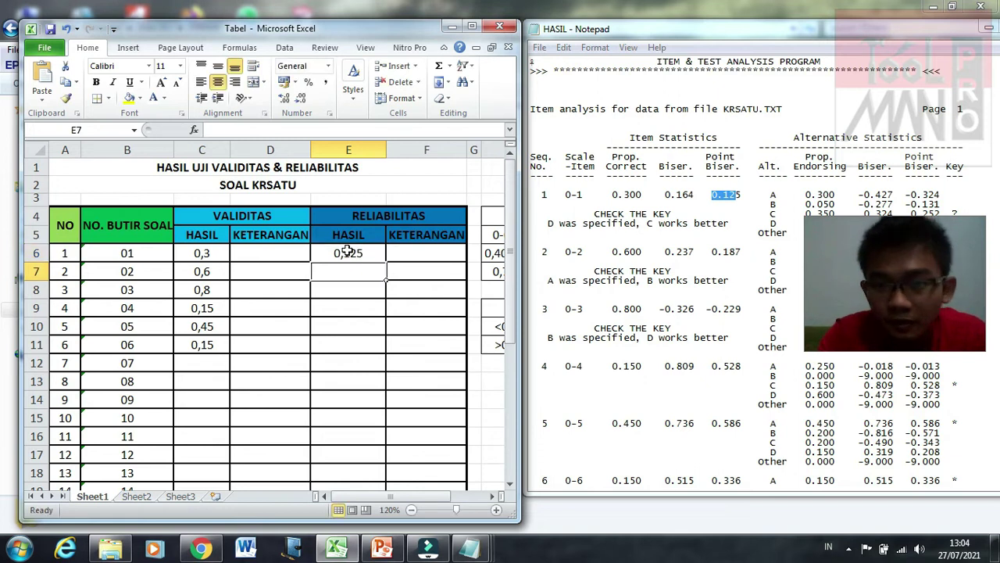
key(Return)
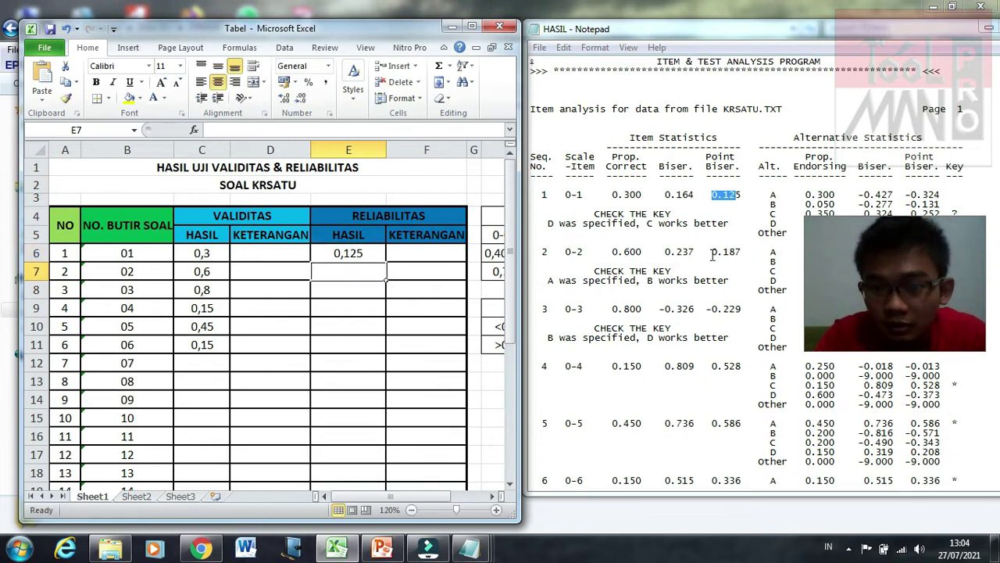
Step: Enter 0,187, -0,229, 0,528, 0,586 and 0,336 for items 2–6 in E7:E11
click(362, 275)
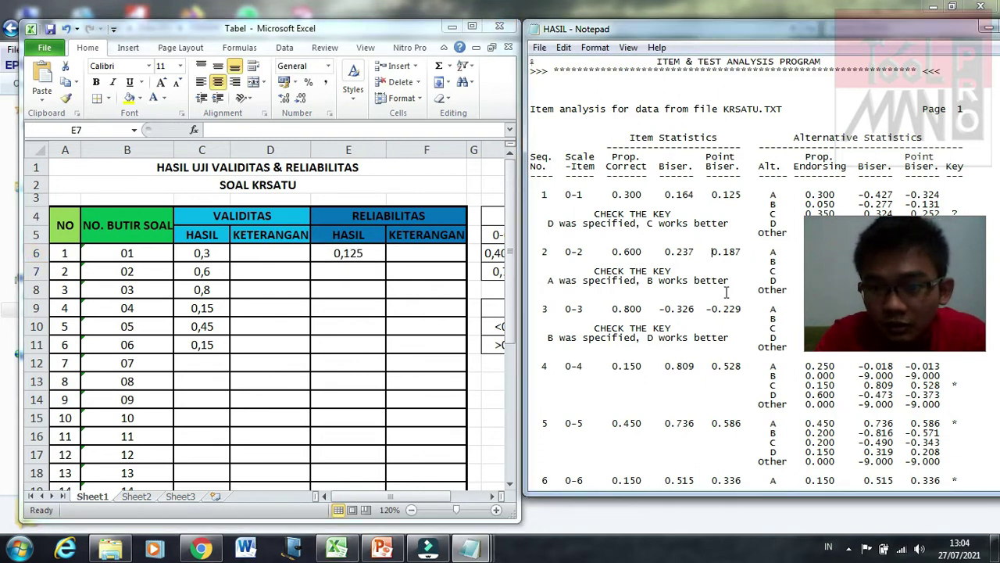
click(351, 272)
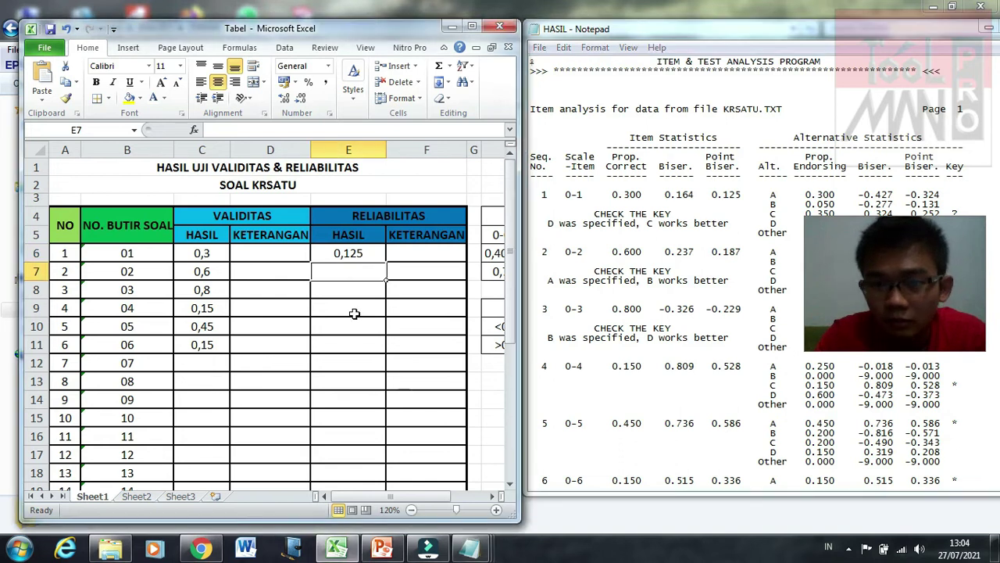
text(0,1)
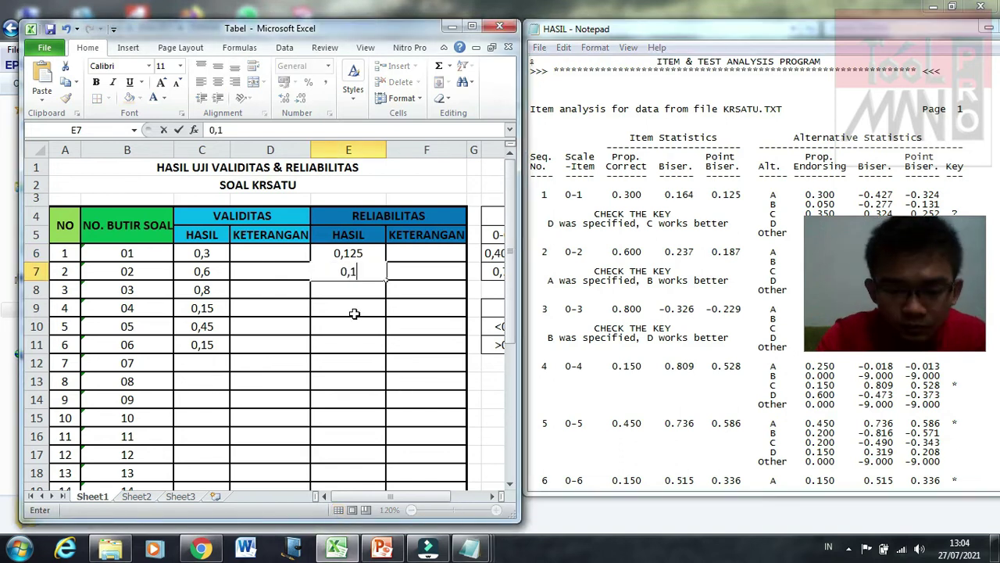
text(87)
key(Return)
text(-0)
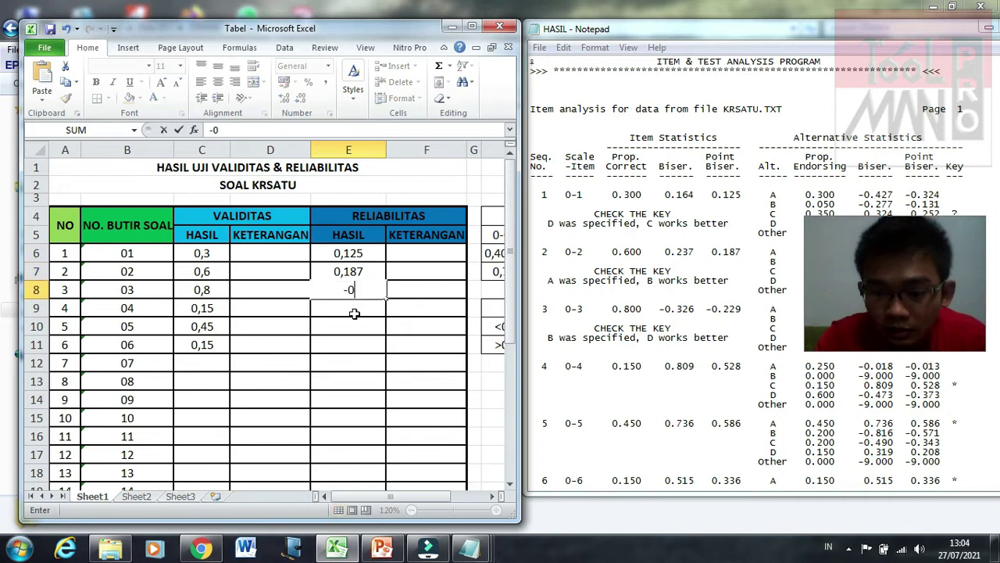
text(,229)
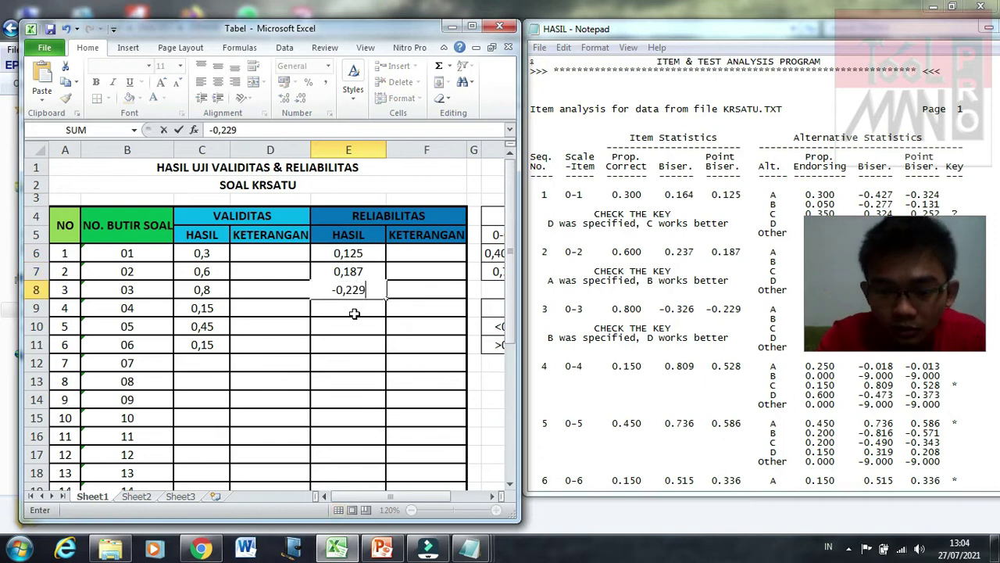
key(Return)
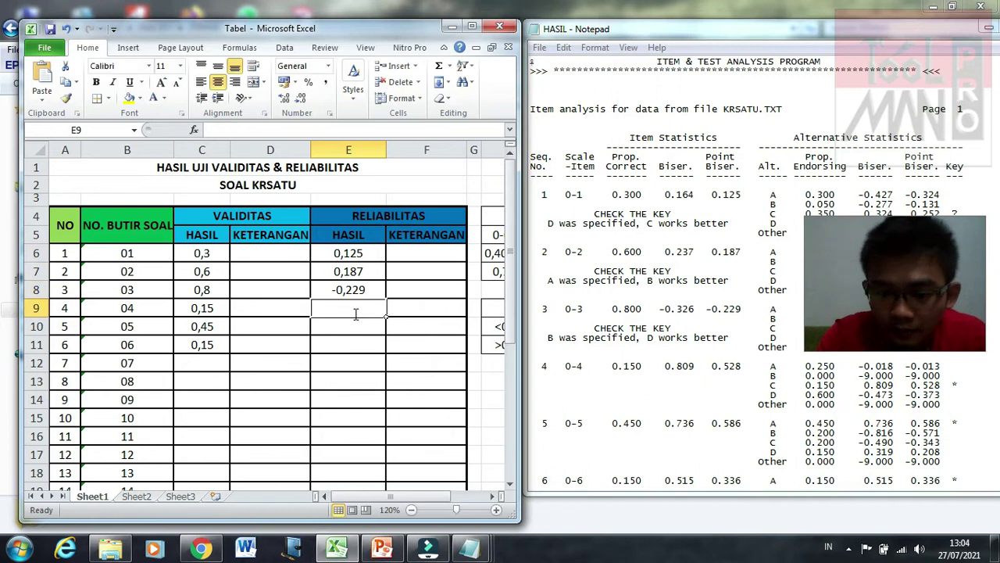
text(0,52)
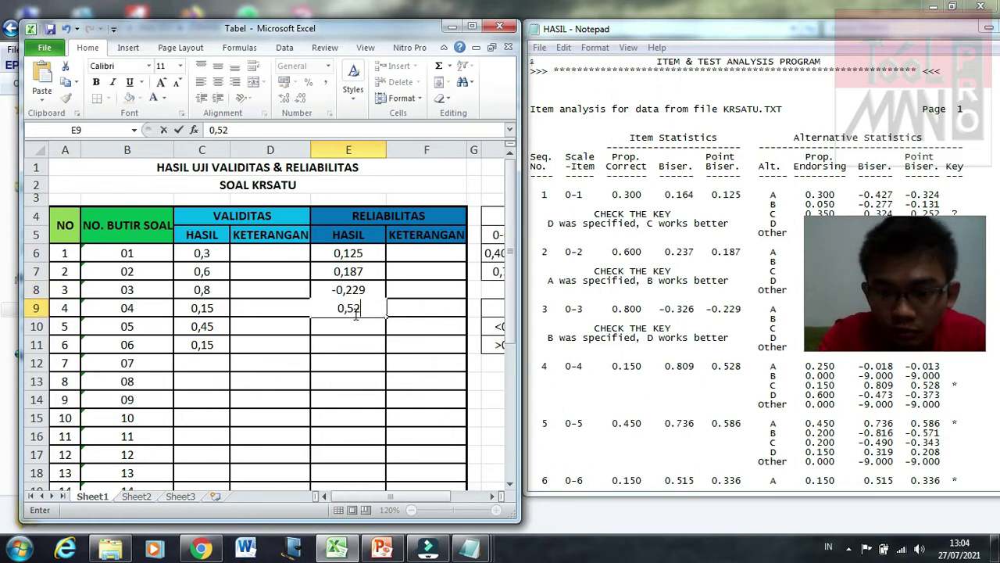
text(8)
key(Return)
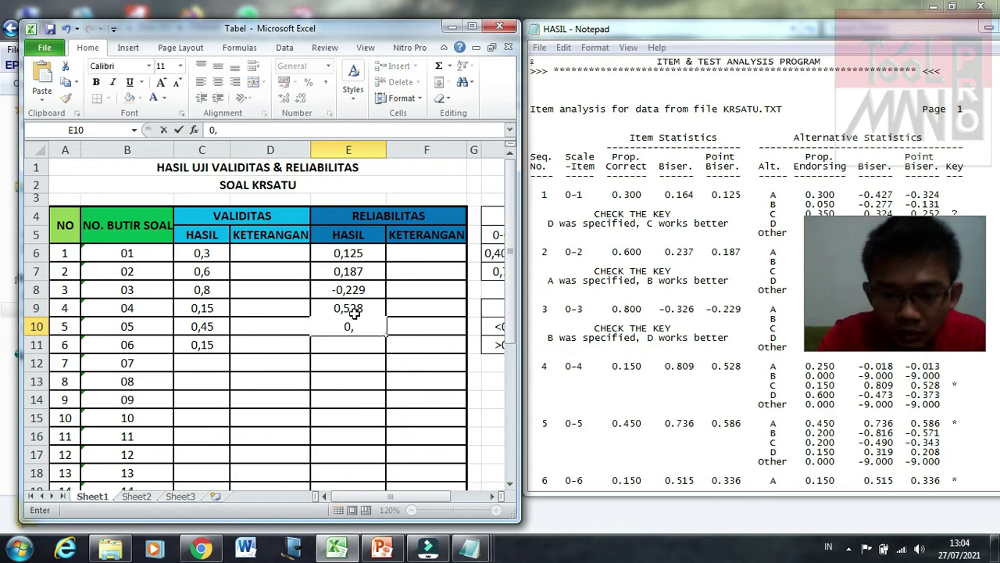
text(586)
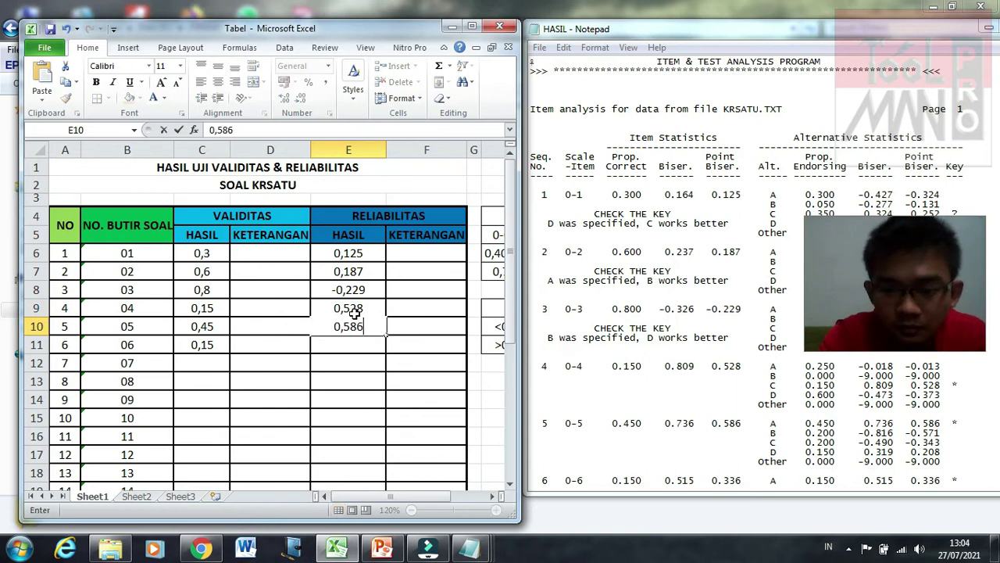
key(Return)
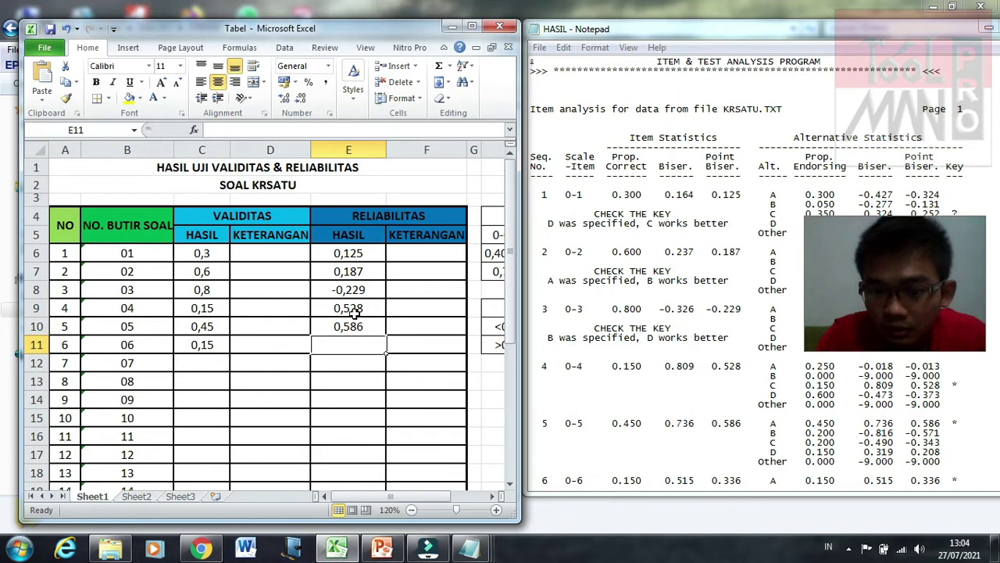
text(0)
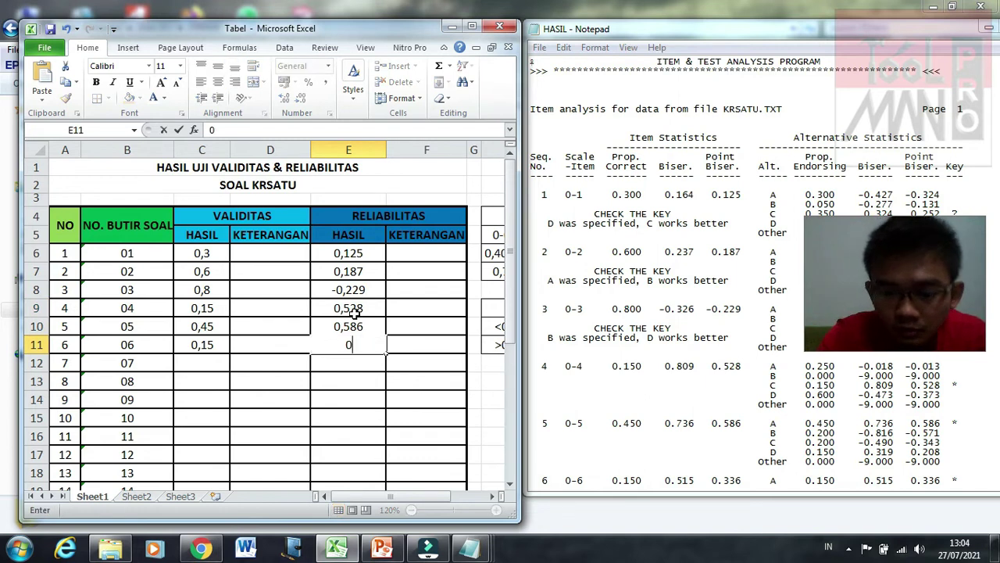
text(,336)
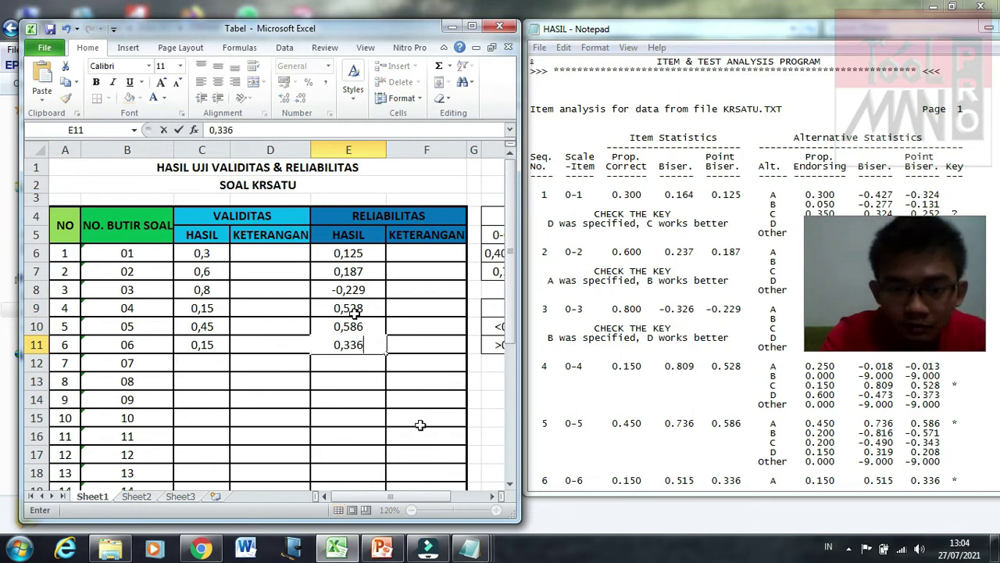
click(199, 358)
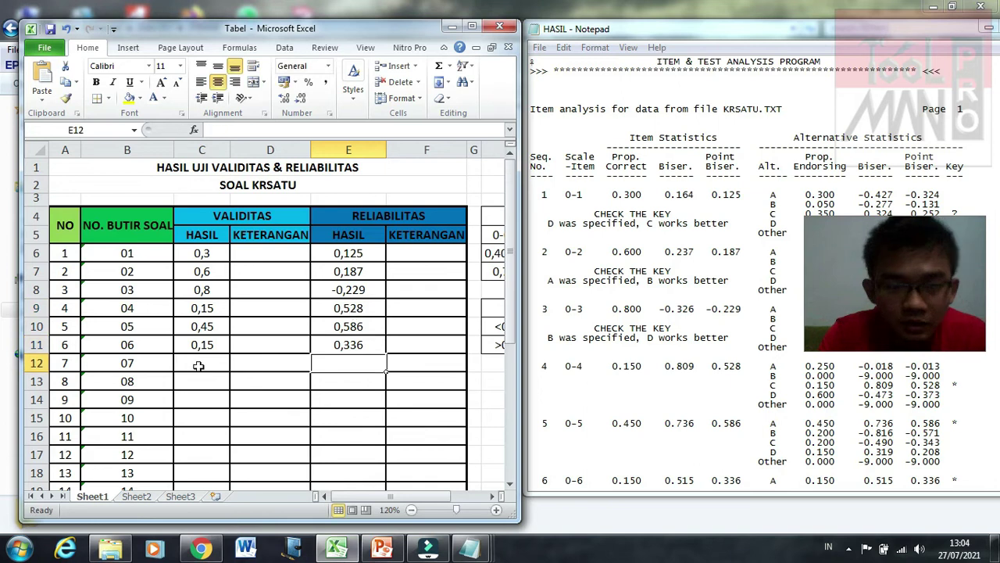
Step: Move and narrow the HASIL report window beside Excel to show items 7–11
click(609, 412)
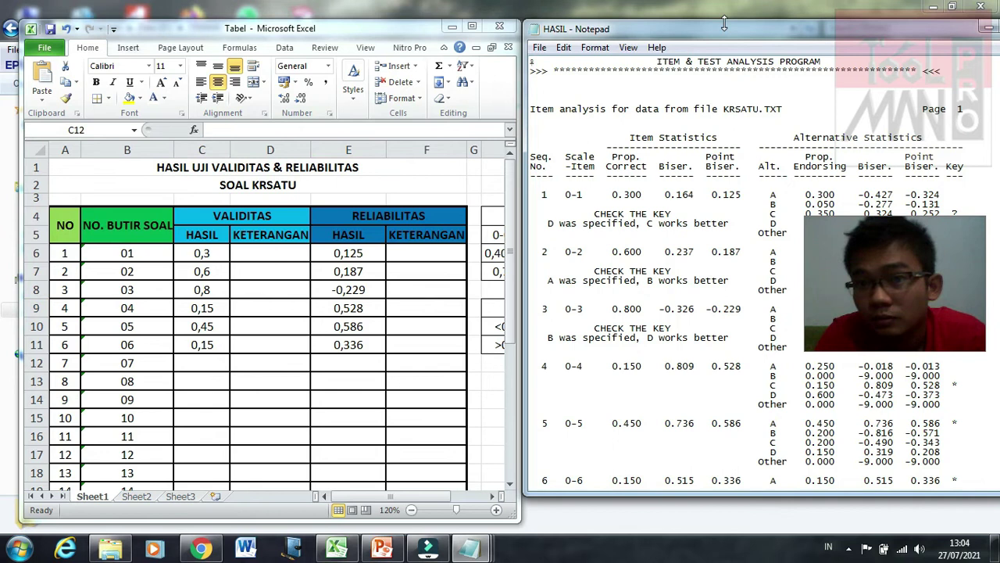
drag(760, 29, 650, 30)
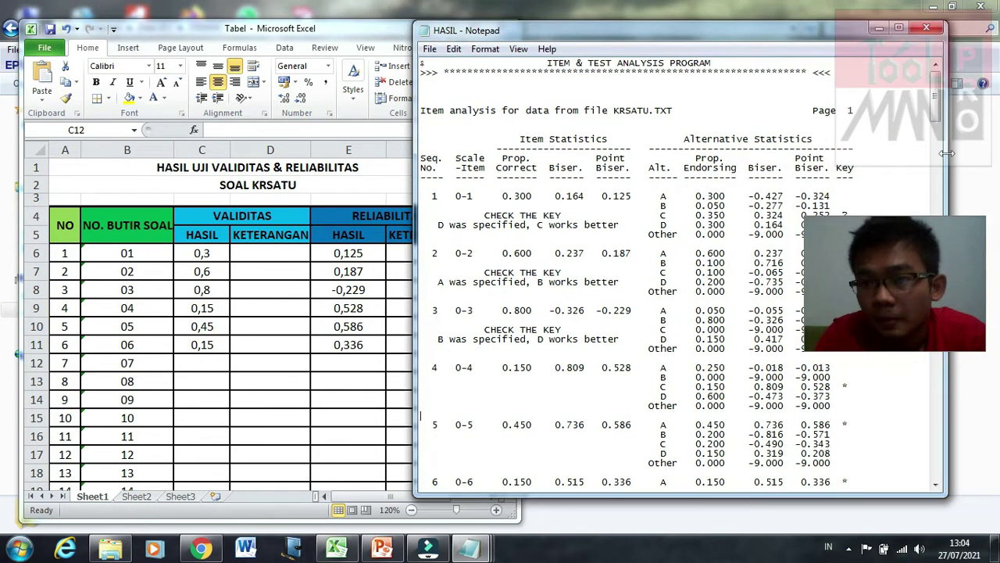
drag(947, 163, 883, 164)
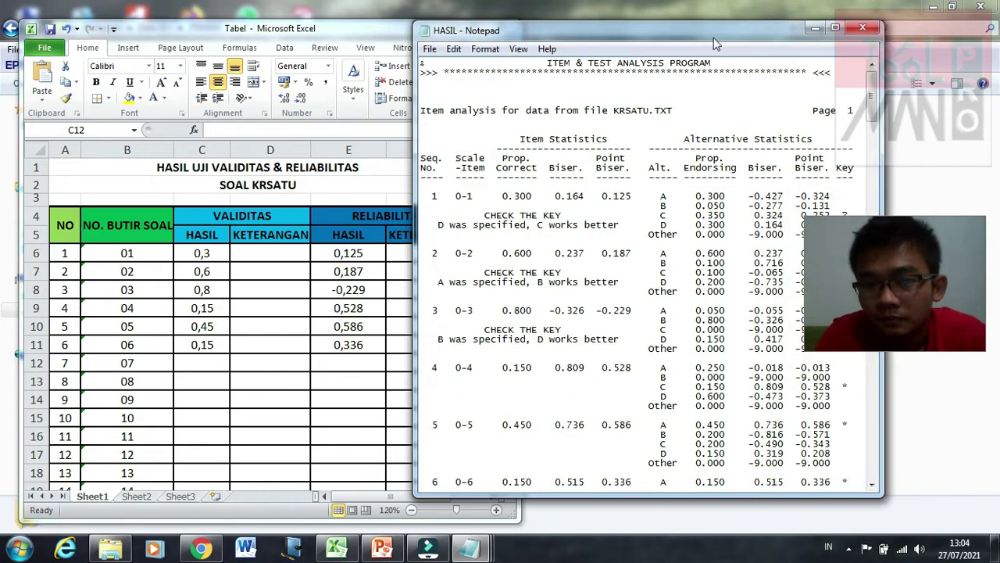
drag(782, 29, 882, 29)
drag(973, 110, 973, 151)
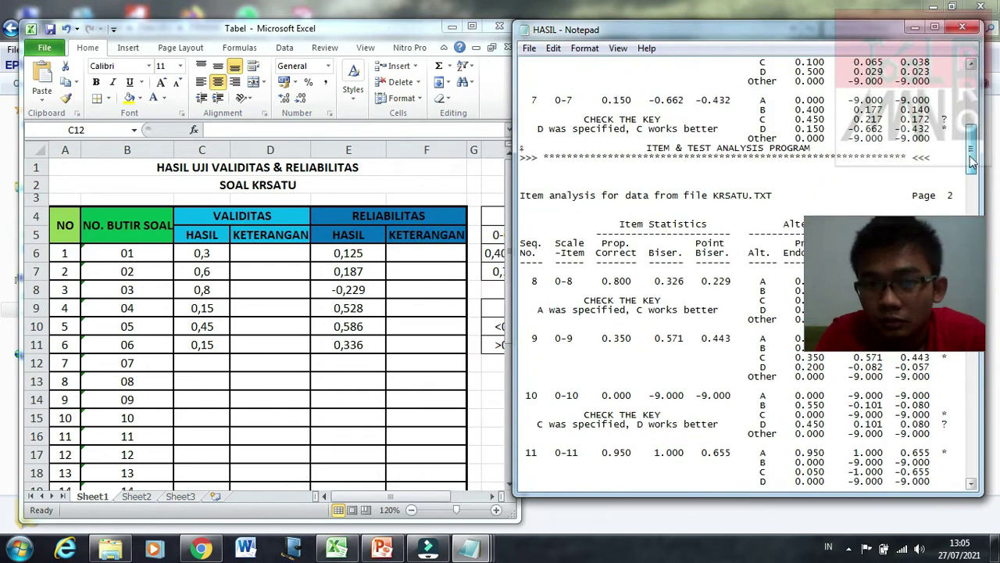
Step: Enter proportion-correct values 0,15, 0,8, 0,35, 0 and 0,95 for items 7–11 in C12:C16
click(201, 361)
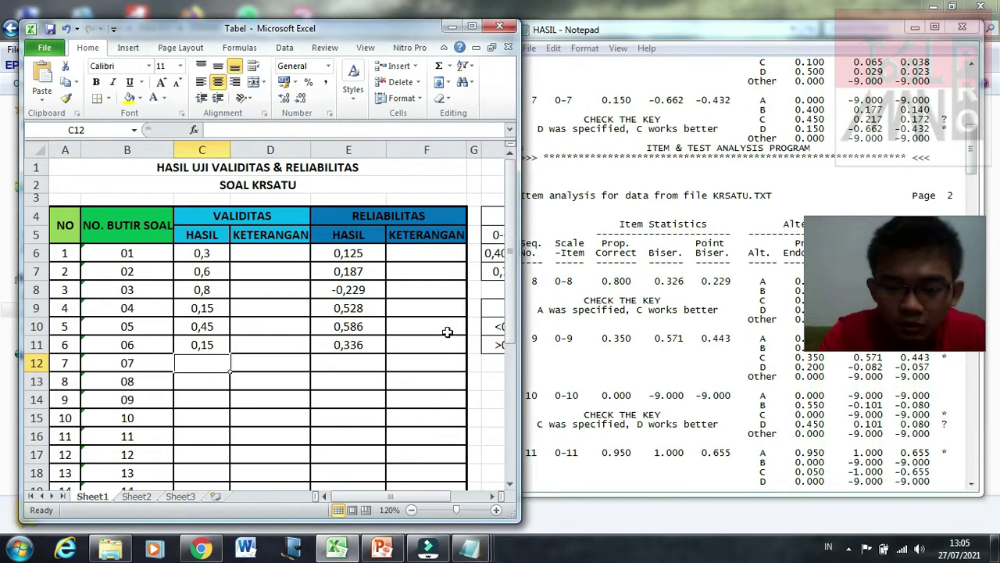
text(0,15)
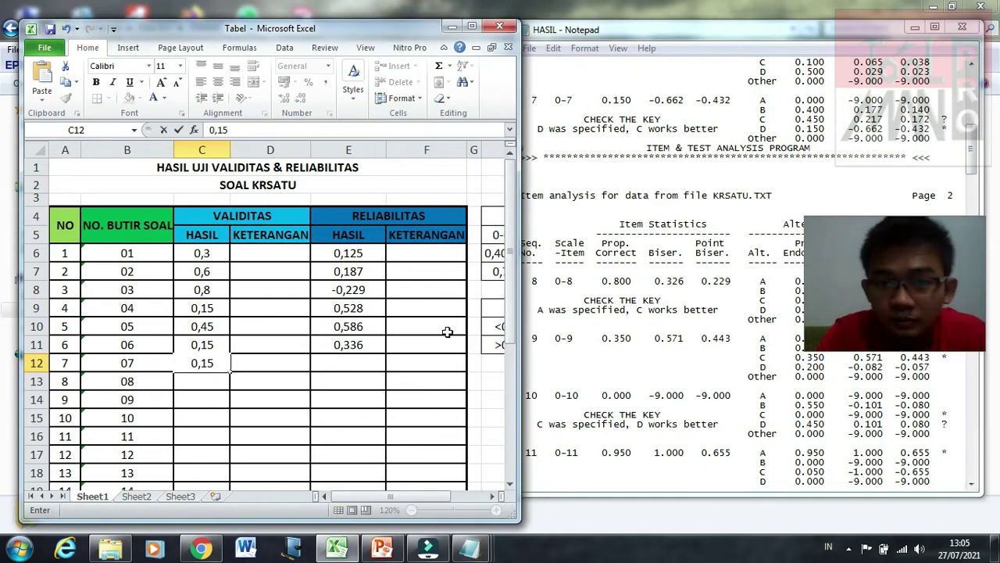
key(Return)
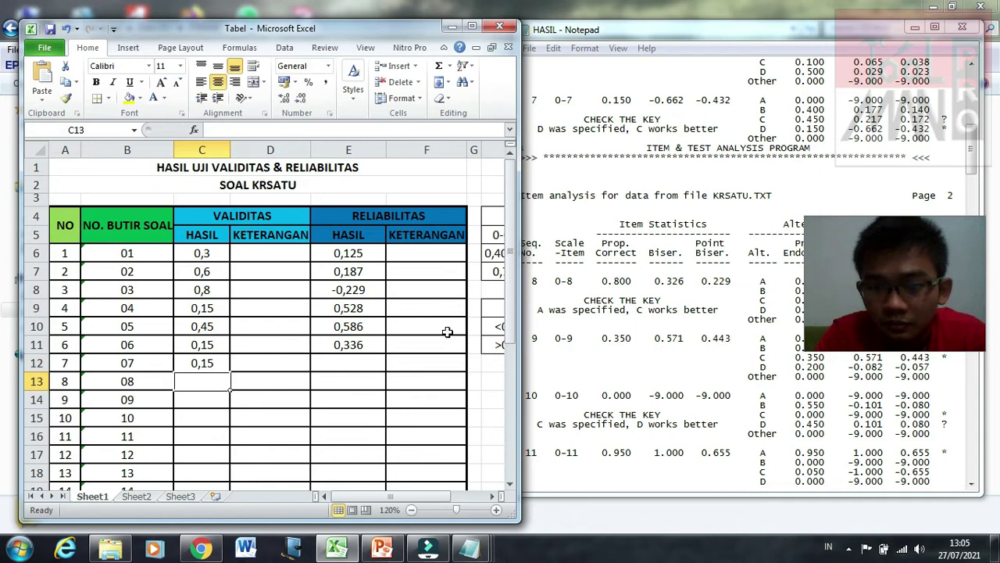
text(0)
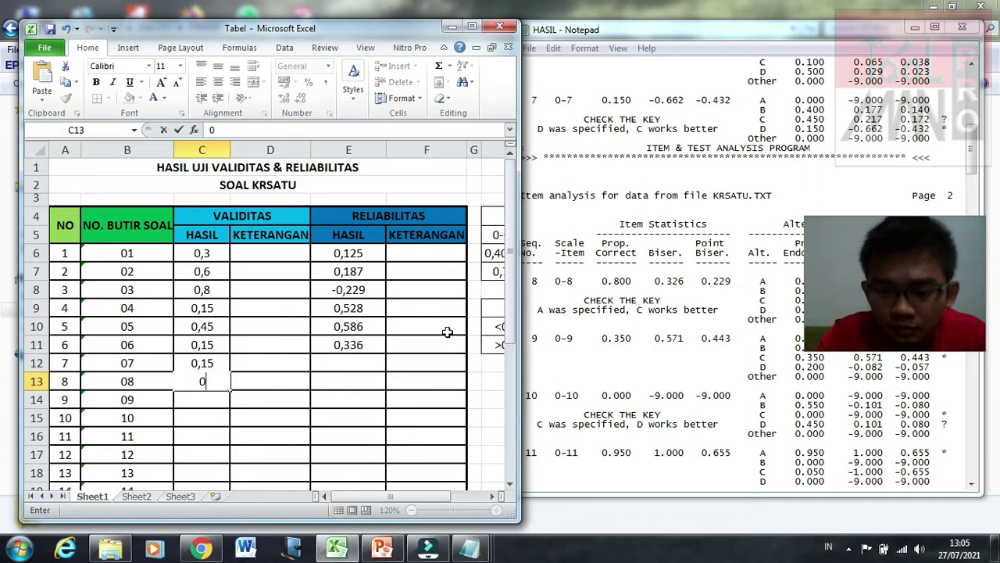
text(,8)
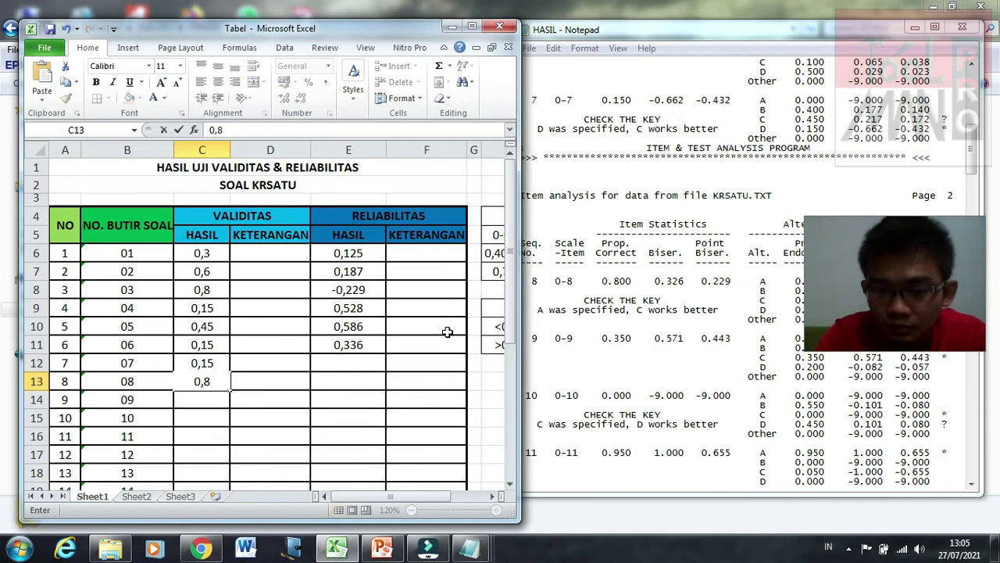
key(Return)
text(0,3)
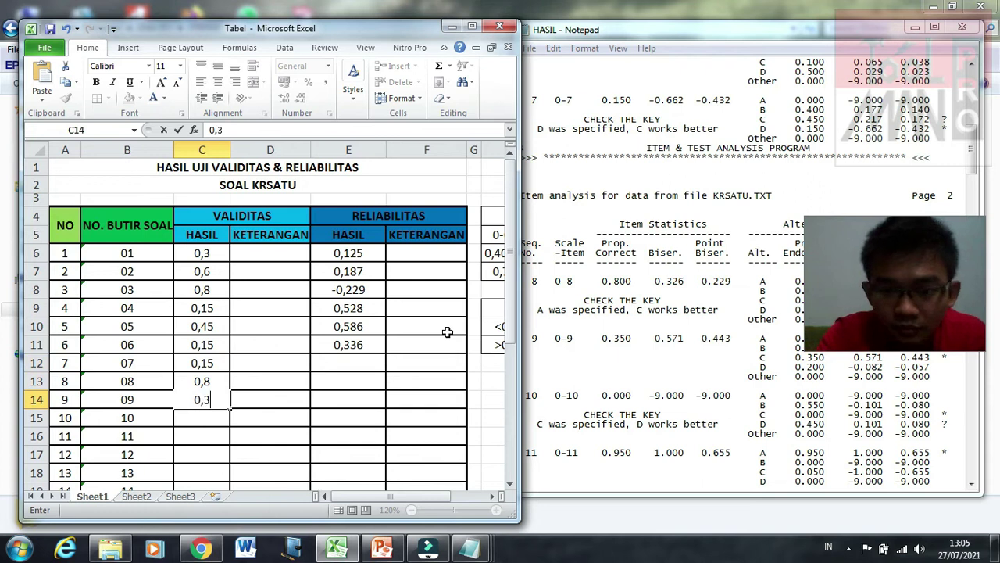
text(5)
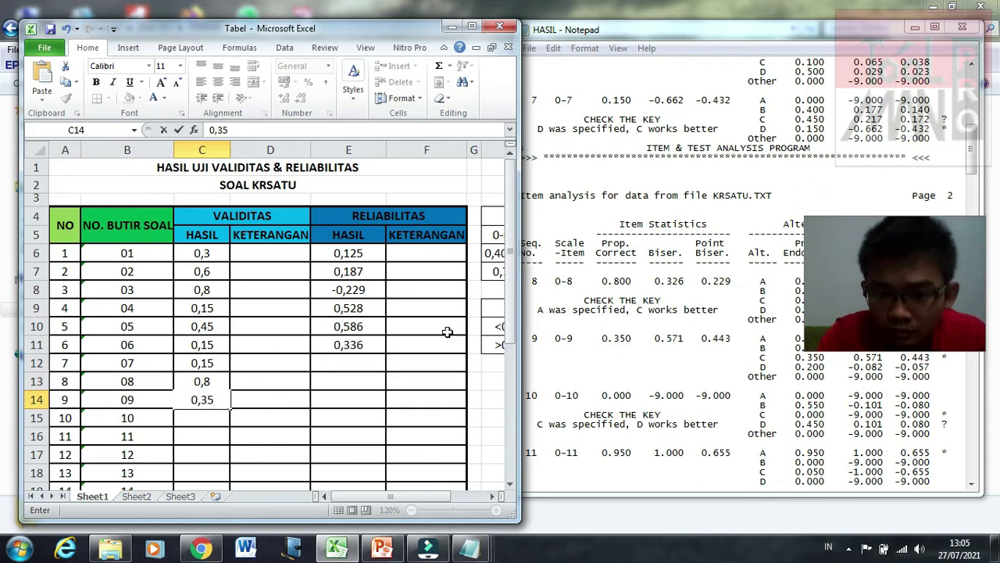
key(Return)
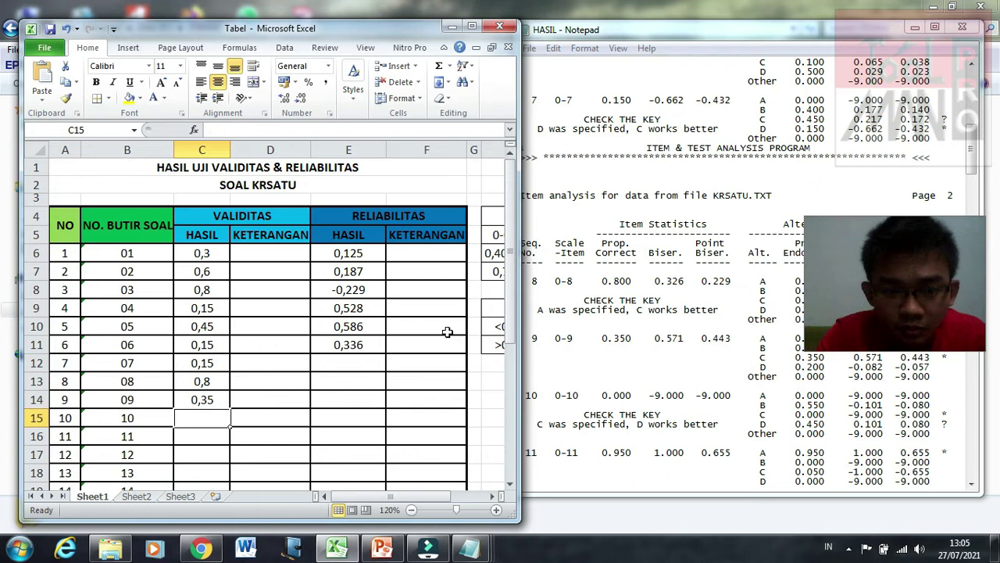
text(0)
key(Return)
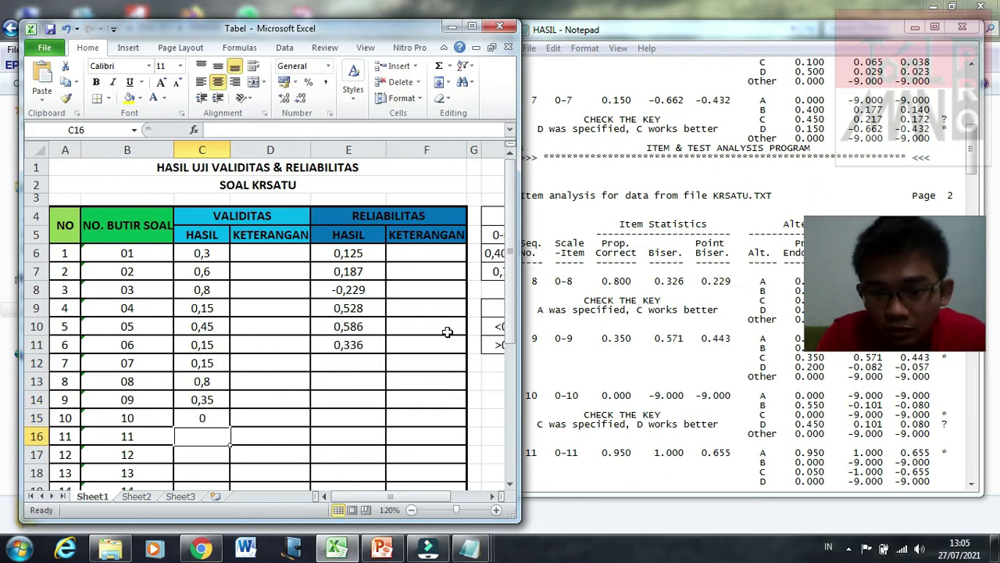
text(0,9)
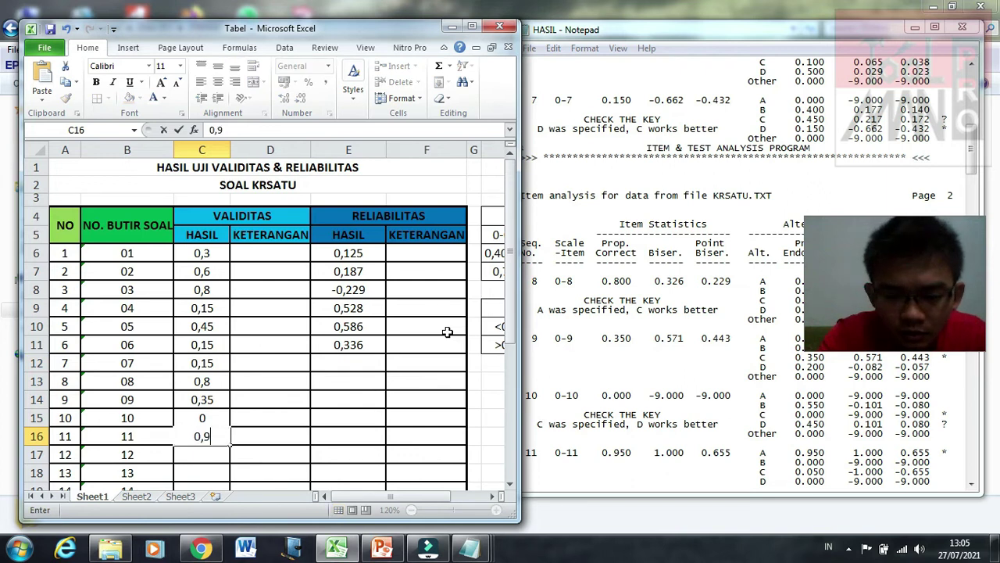
text(5)
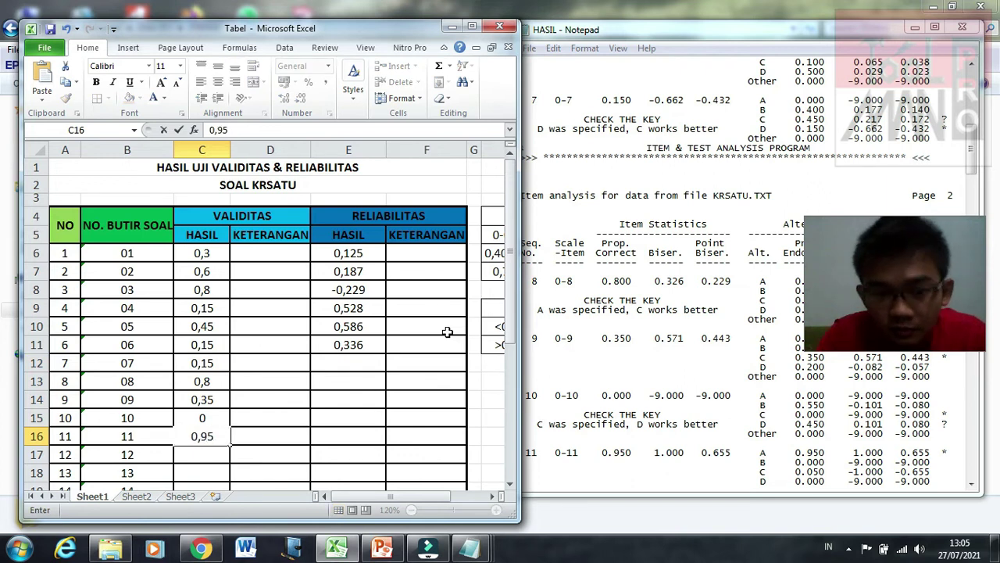
key(Return)
Step: Enter -0,432, 0,229, 0,443, -9 and 0,655 into E12:E16 for items 7–11
click(343, 362)
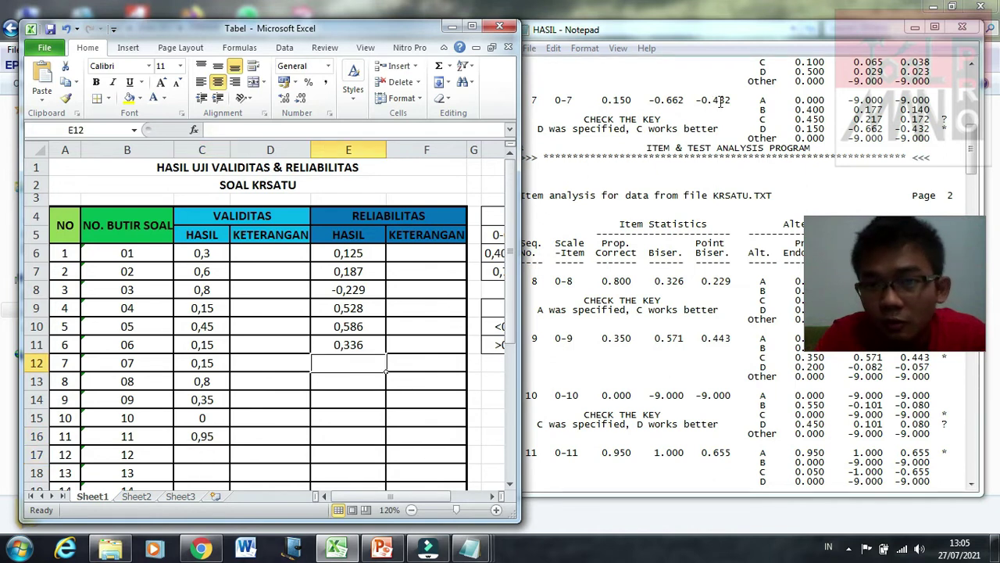
text(-)
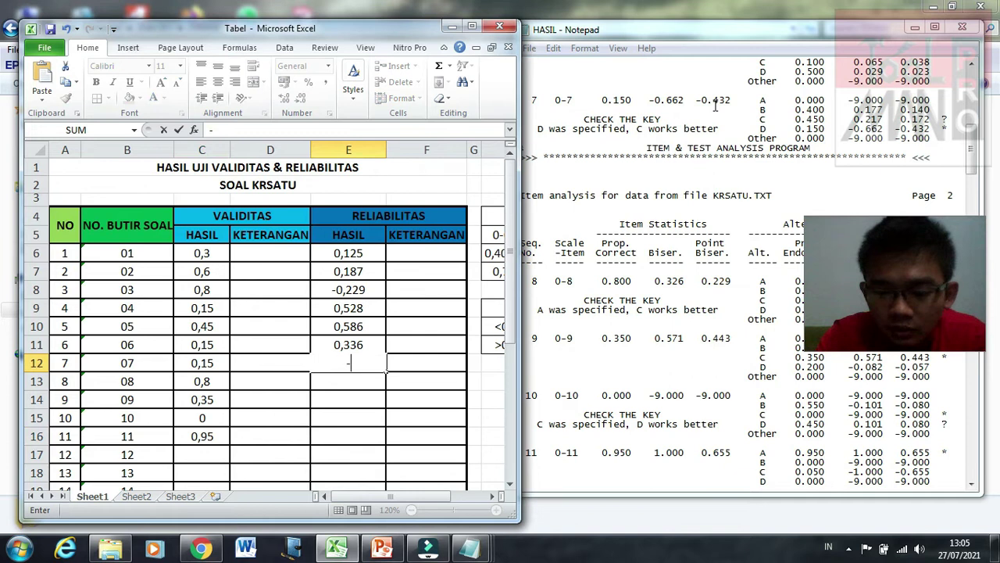
text(0)
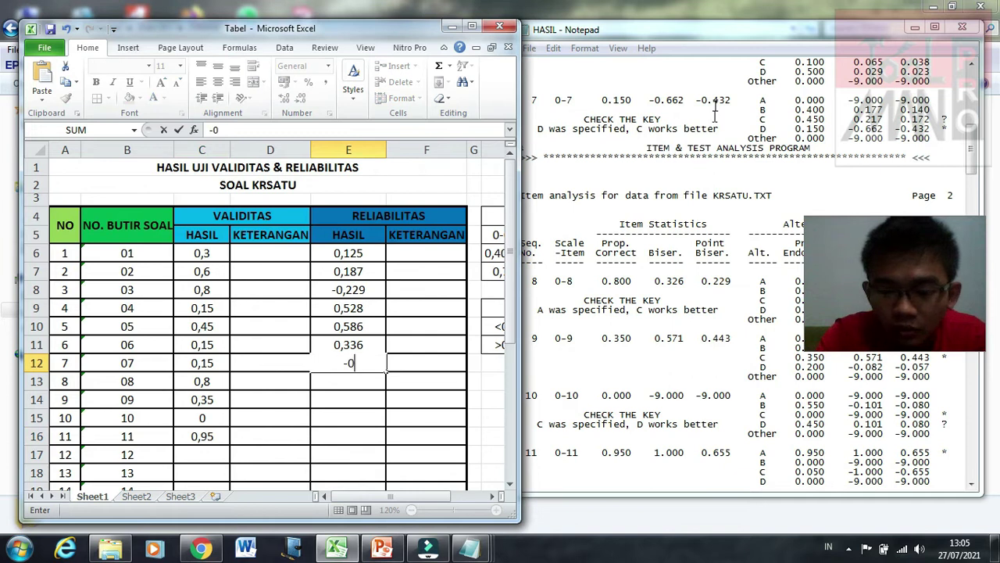
text(,4)
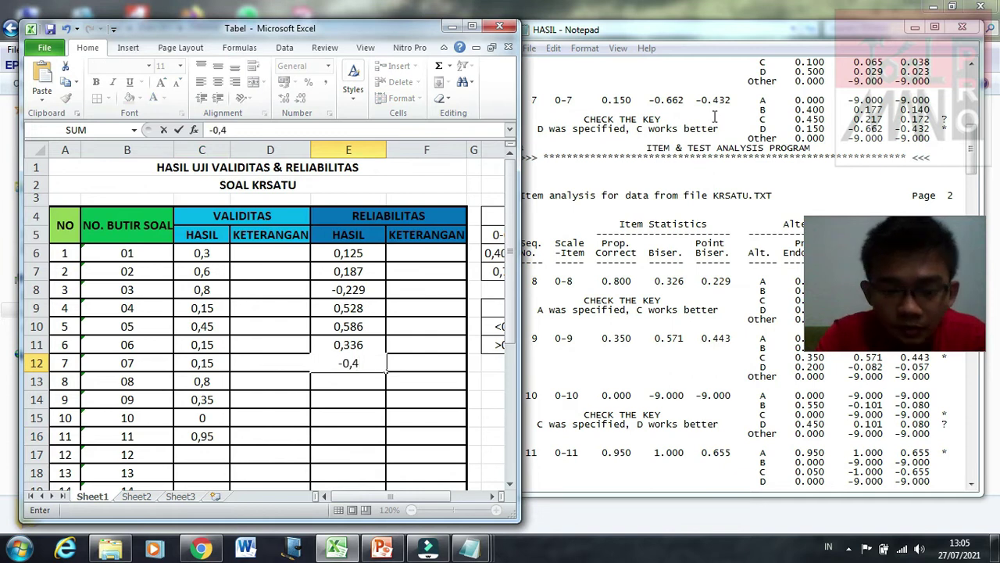
text(32)
key(Return)
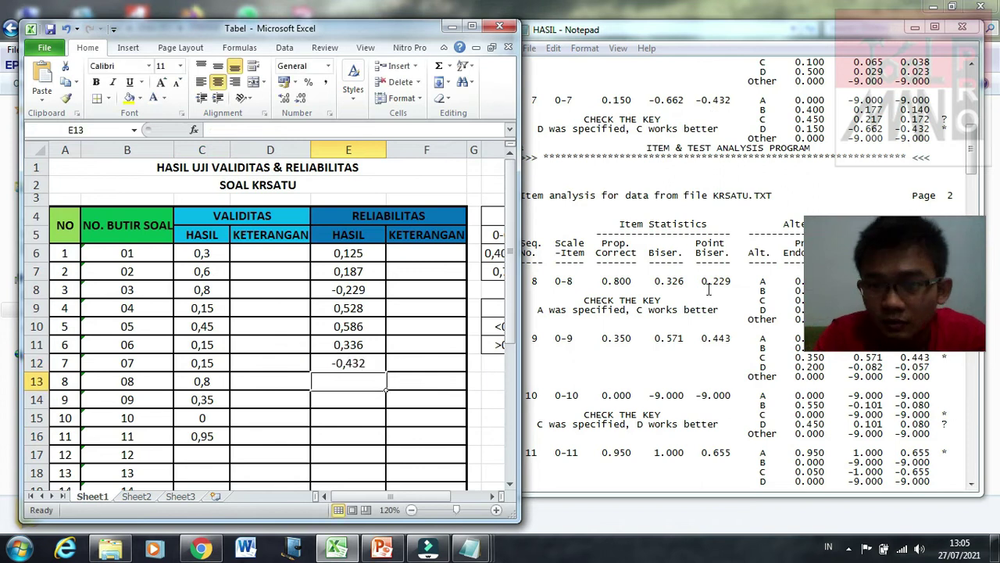
text(0,)
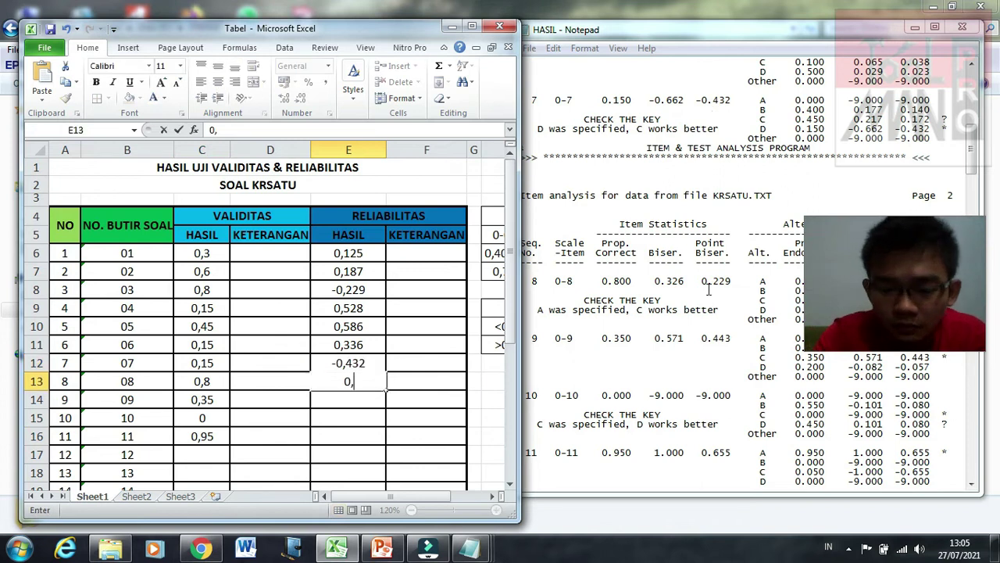
text(229)
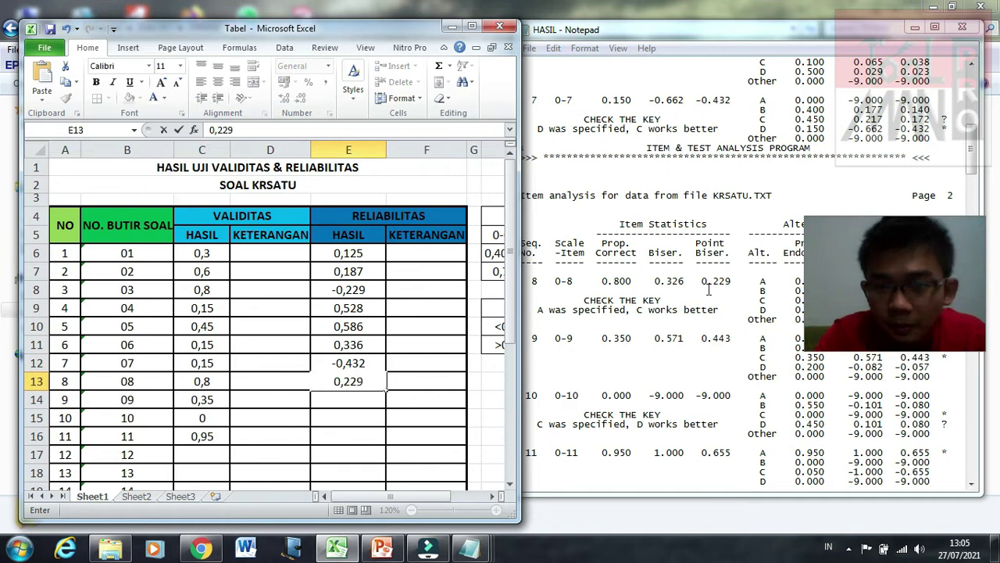
key(Return)
text(0,443)
key(Return)
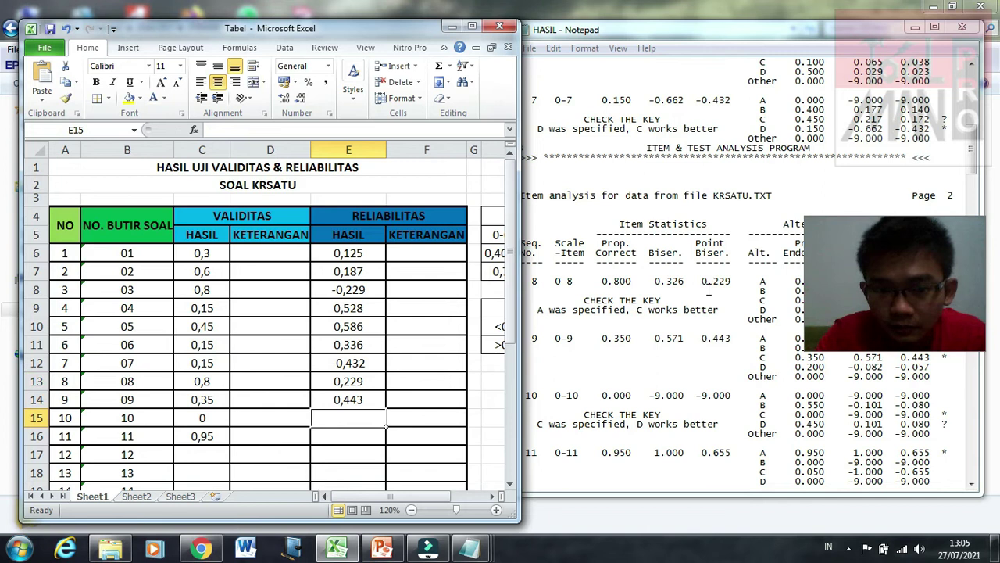
text(-)
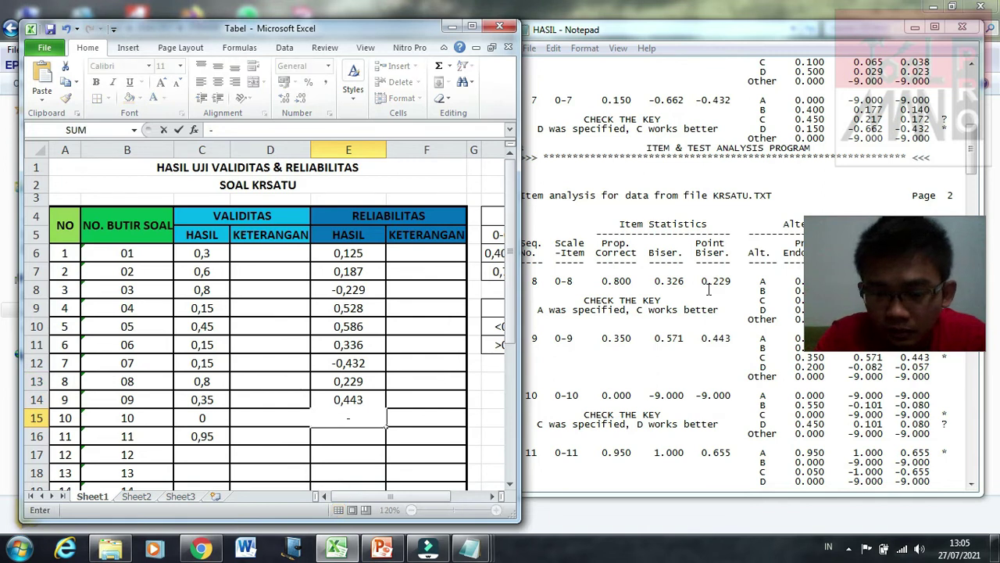
text(9)
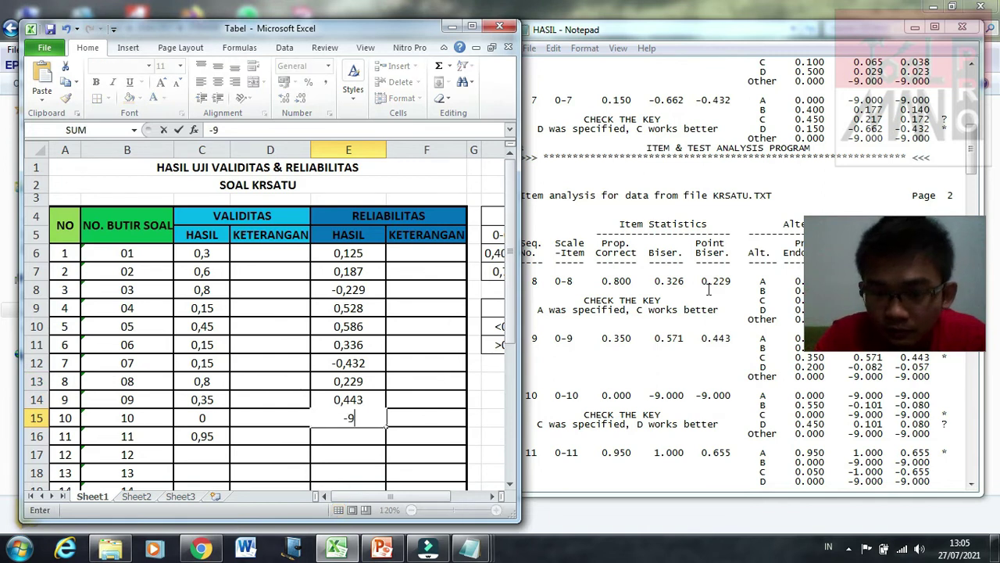
key(Return)
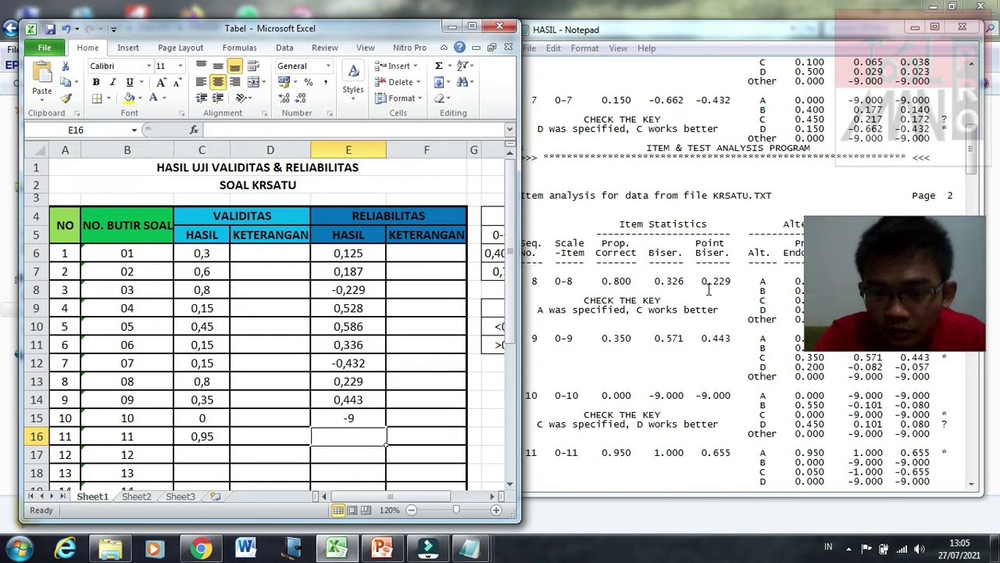
text(0,655)
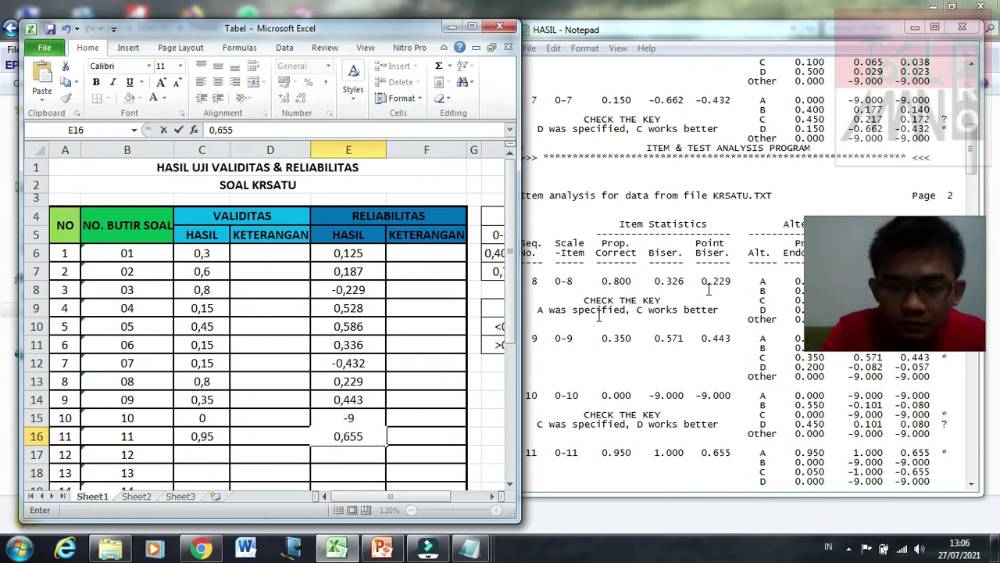
key(Return)
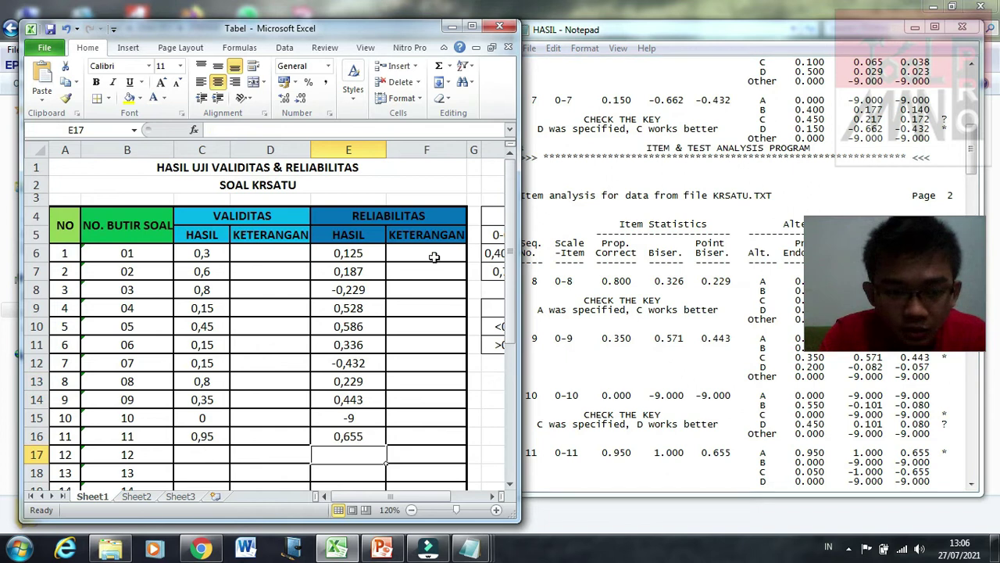
key(Left)
key(Left)
Step: Scroll the sheet down and bring items 12–17 into view in the HASIL results
drag(512, 326, 517, 418)
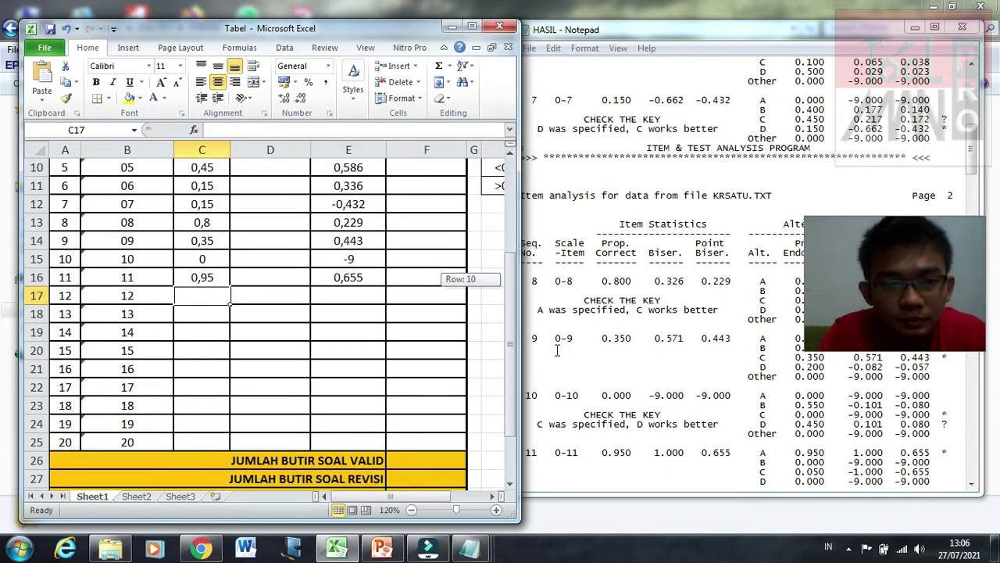
click(745, 280)
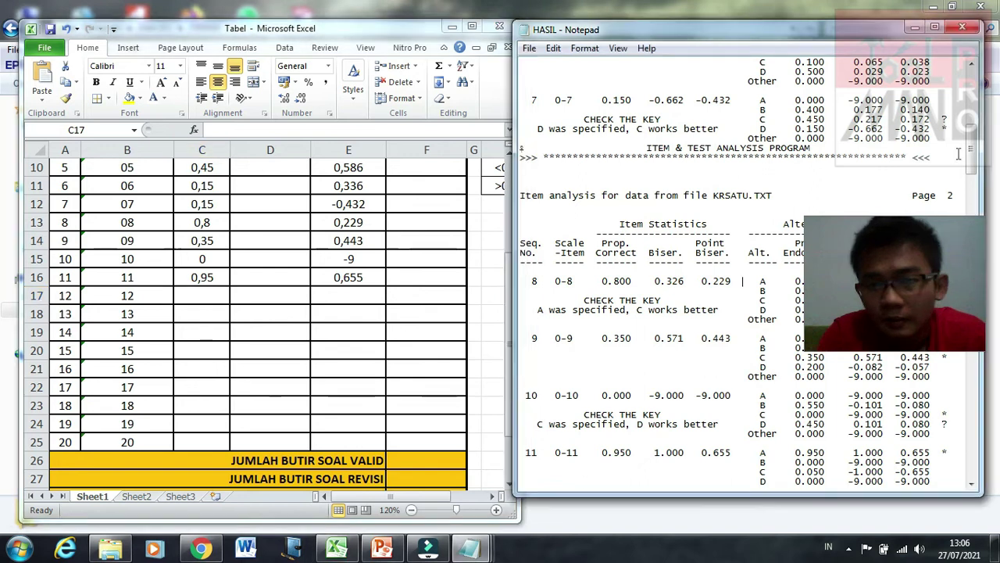
click(977, 213)
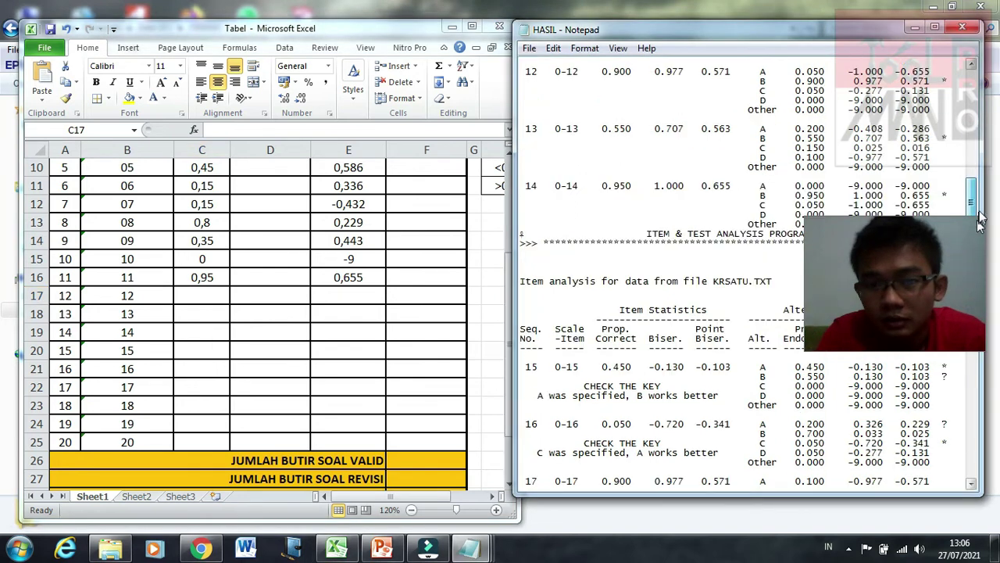
scroll(980, 221, down, 1)
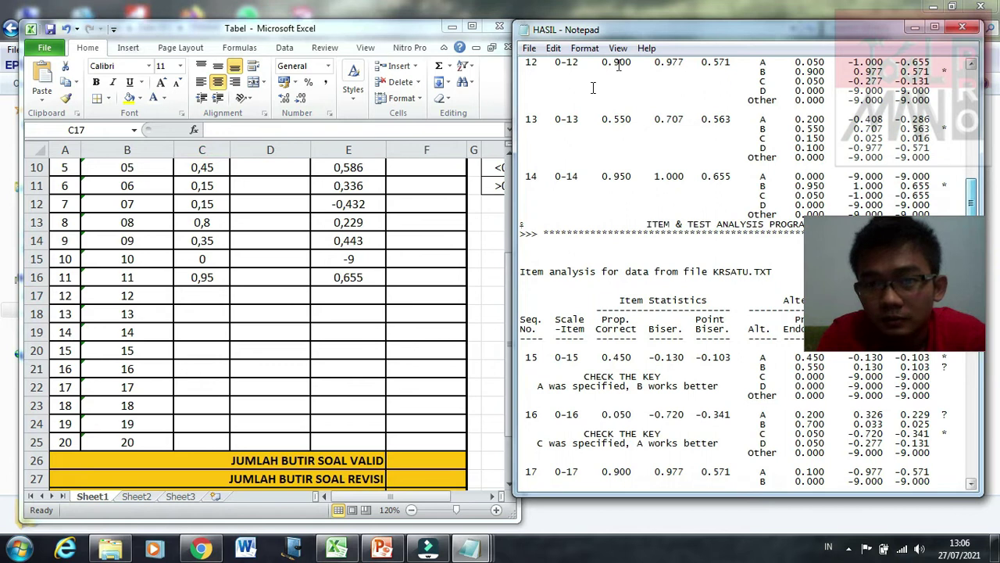
Step: Enter Prop. Correct values 0,9, 0,55, 0,95, 0,45, 0,05, 0,9 into C17:C22
click(205, 294)
text(0,)
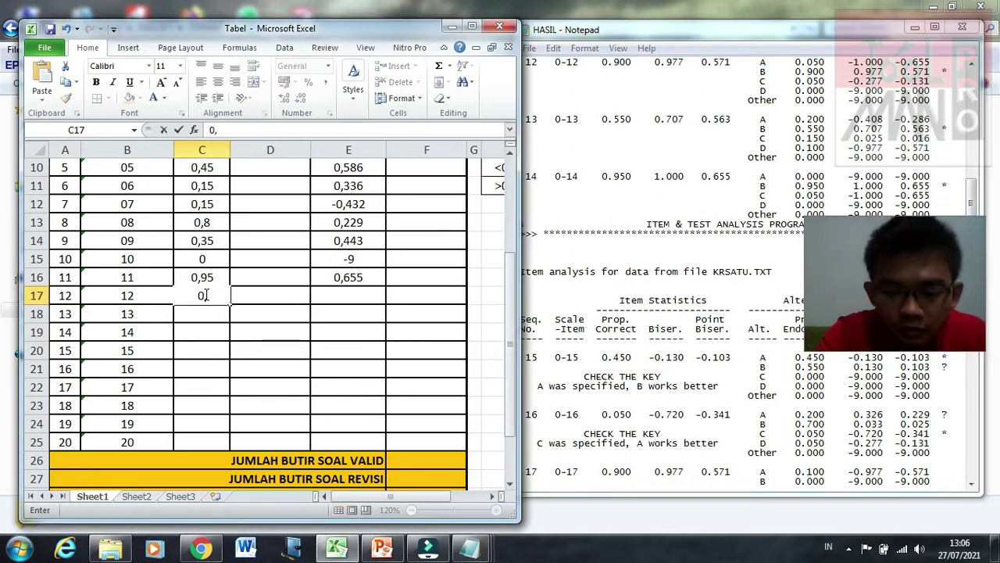
text(45)
key(Return)
text(0,)
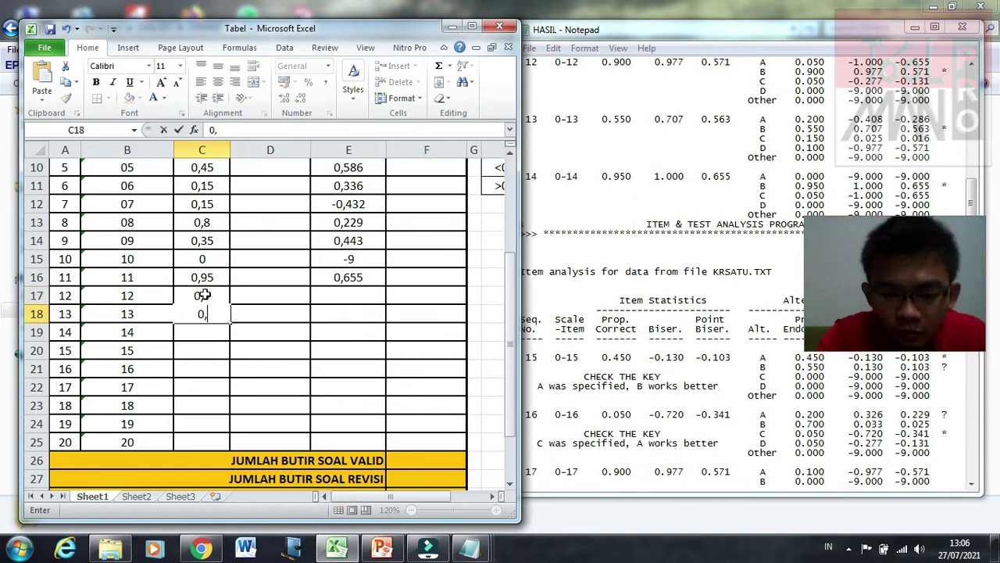
text(55)
key(Return)
text(0,95)
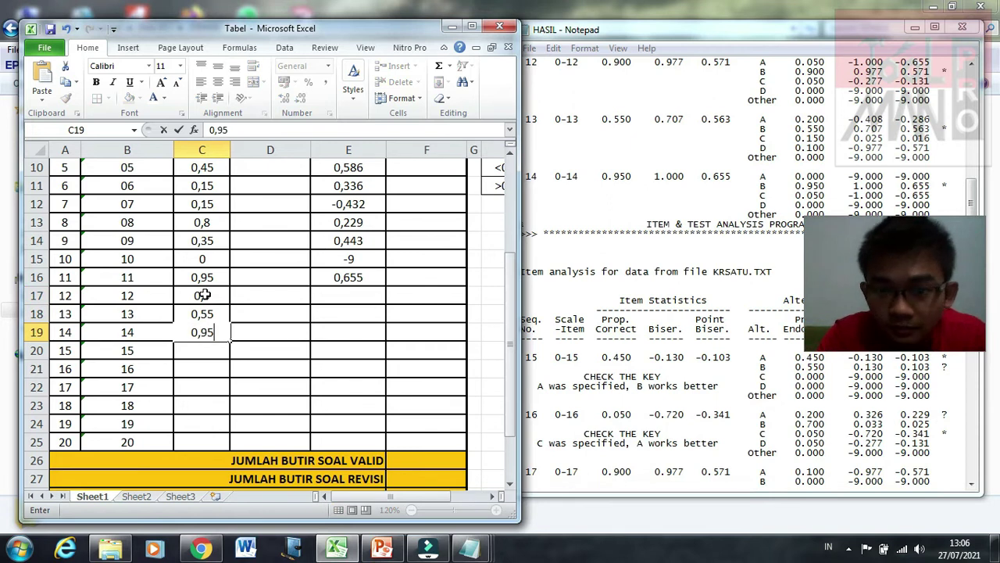
key(Return)
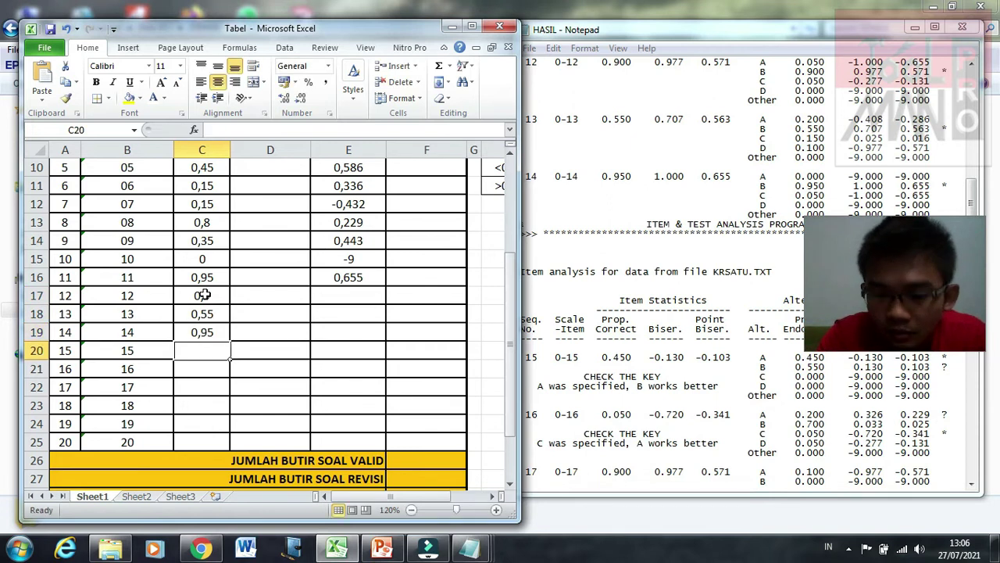
text(0,45)
key(Return)
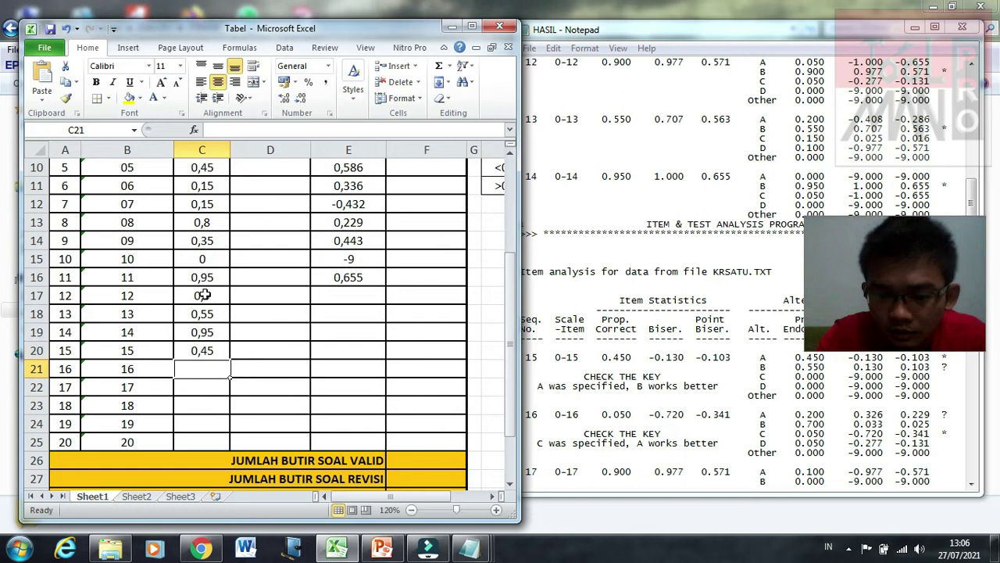
text(0,05)
key(Return)
text(0)
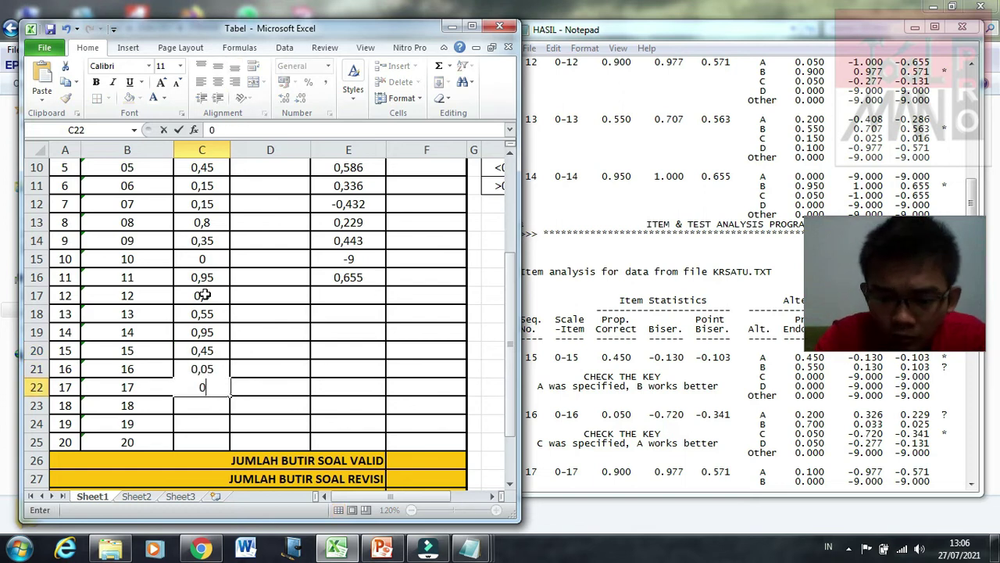
text(,9)
key(Return)
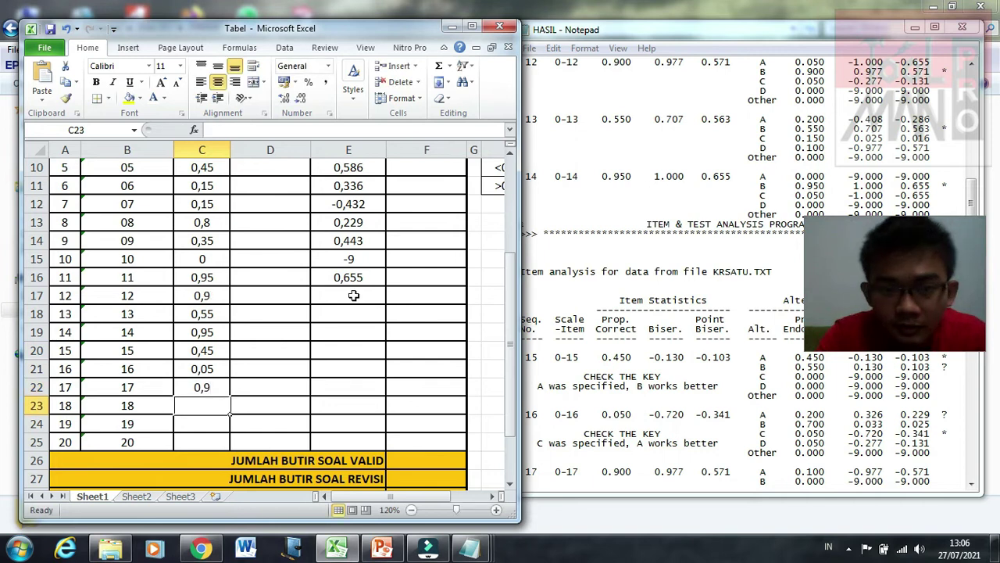
Step: Type 0,571 into cell E17 for item 12's reliability
click(354, 296)
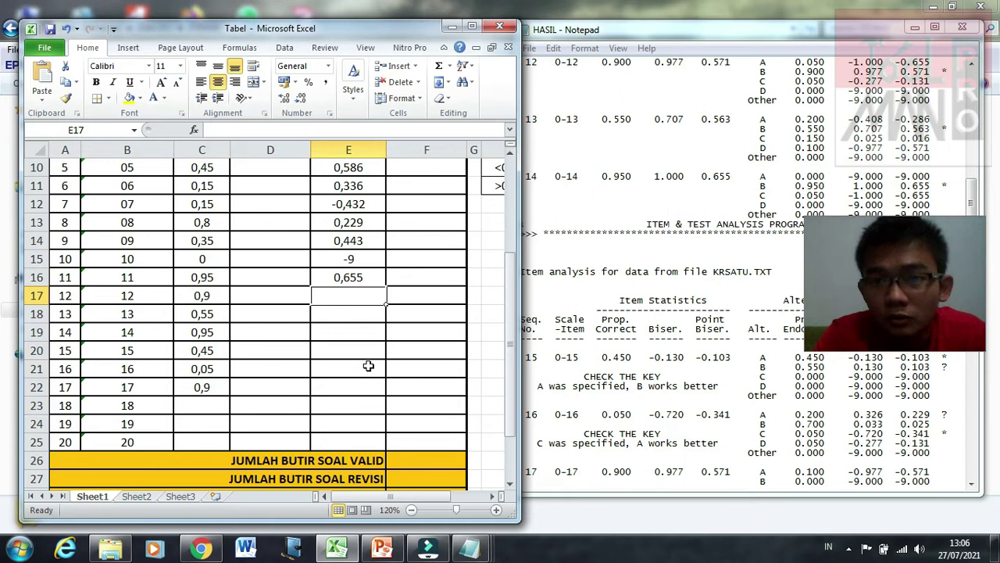
text(0,)
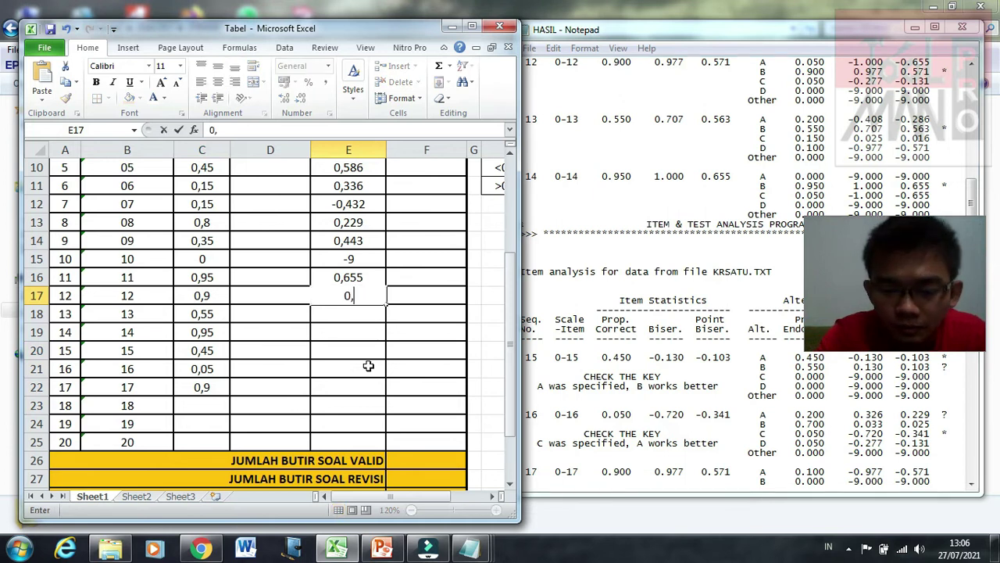
text(571)
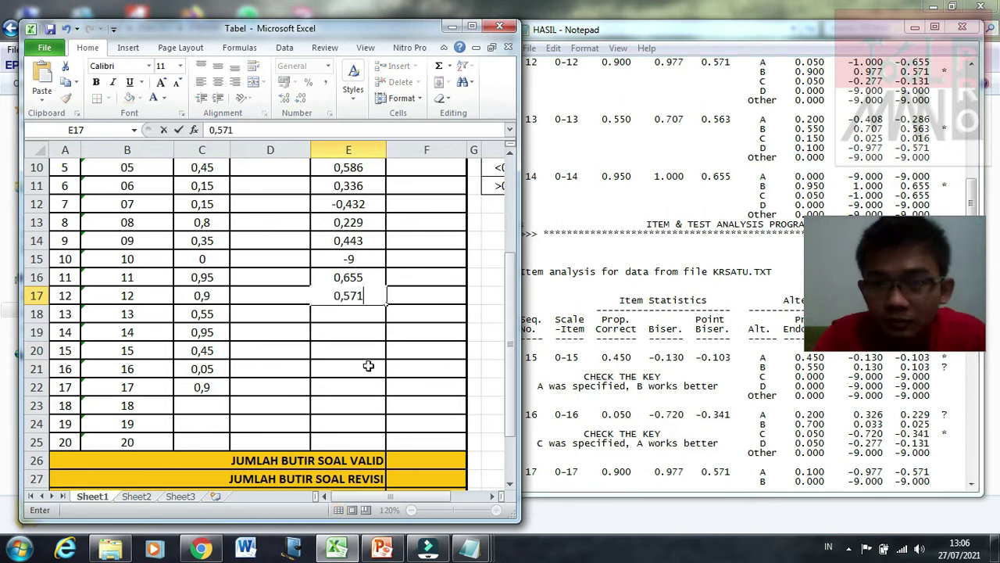
key(Return)
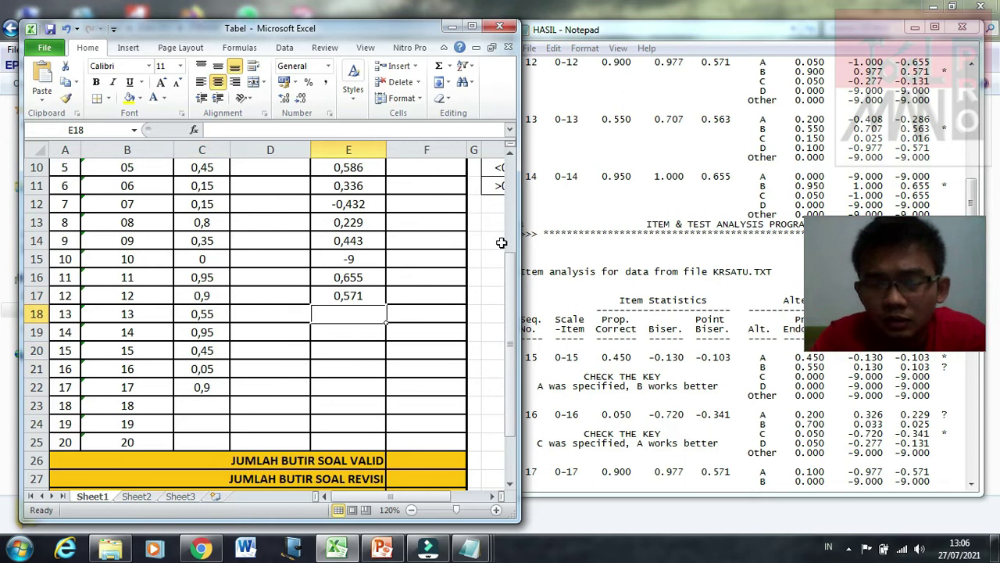
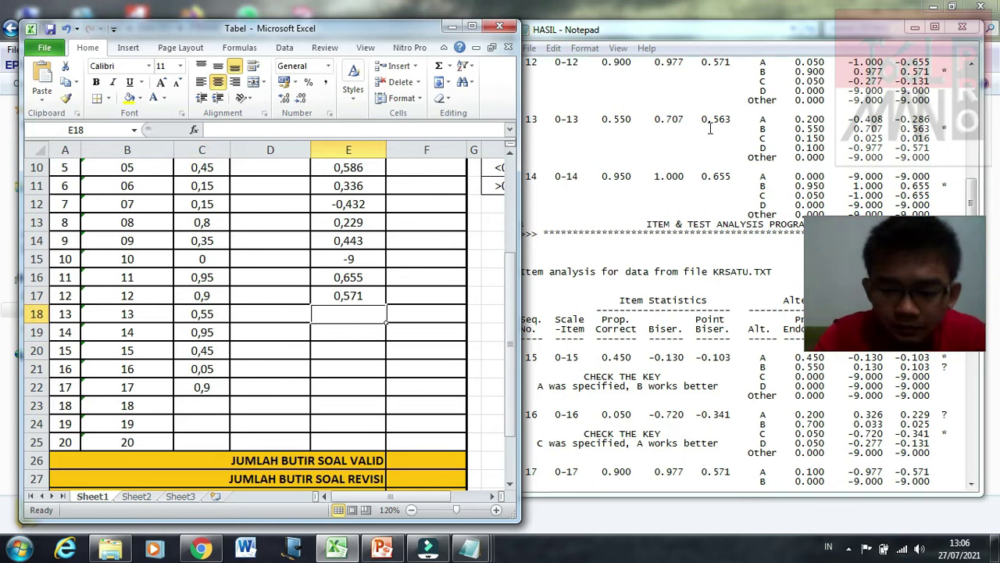
Step: Enter point-biserial values 0,563, 0,655, -0,103, -0,341 and 0,571 in E18:E22 for items 13–17
text(0,563)
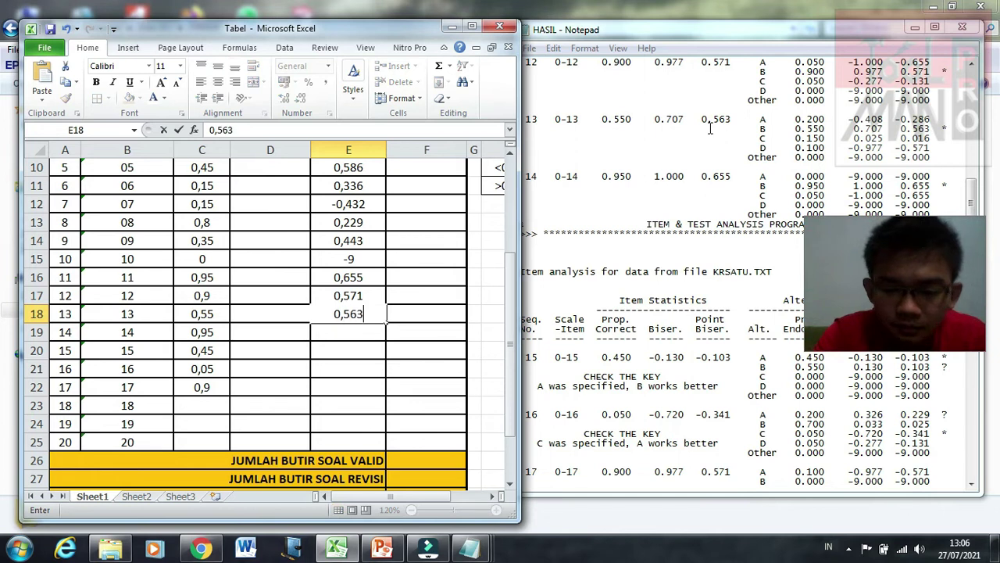
key(Return)
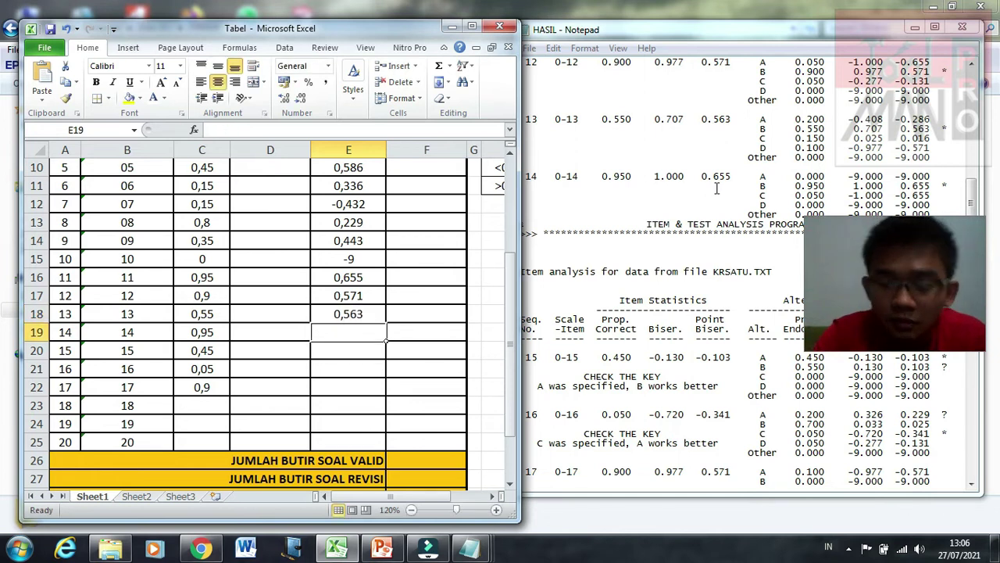
text(0,655)
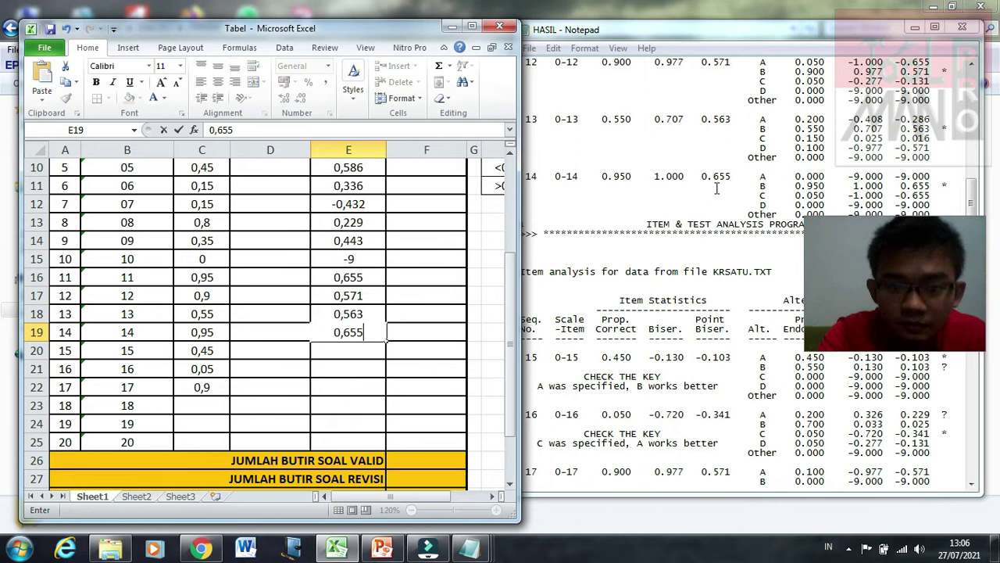
key(Return)
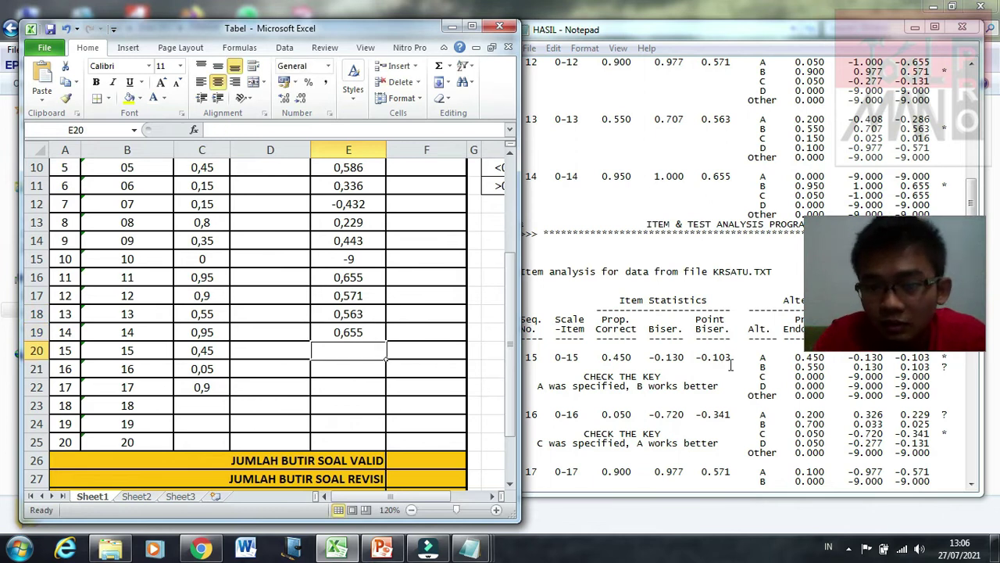
text(0)
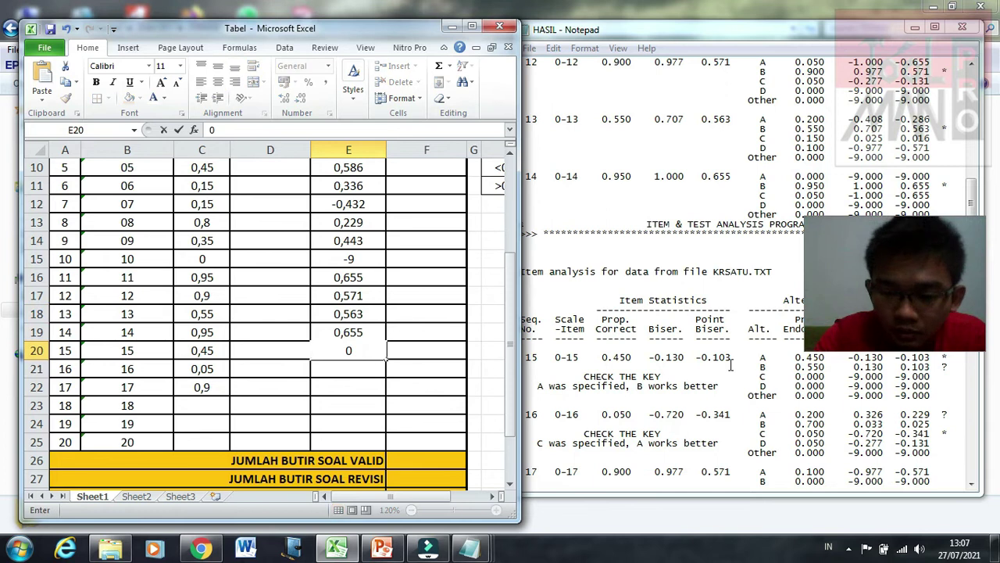
key(BackSpace)
text(-0,)
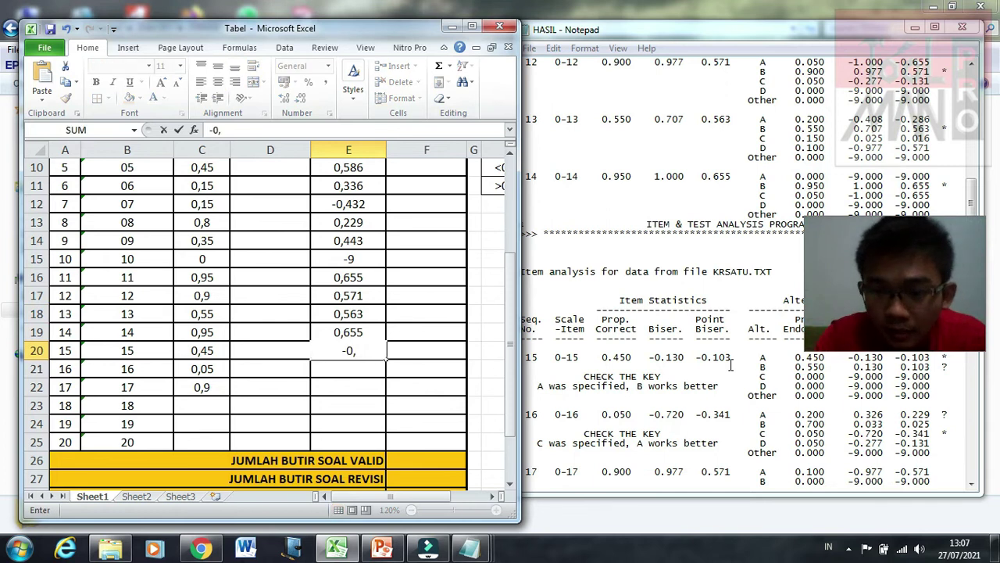
text(103)
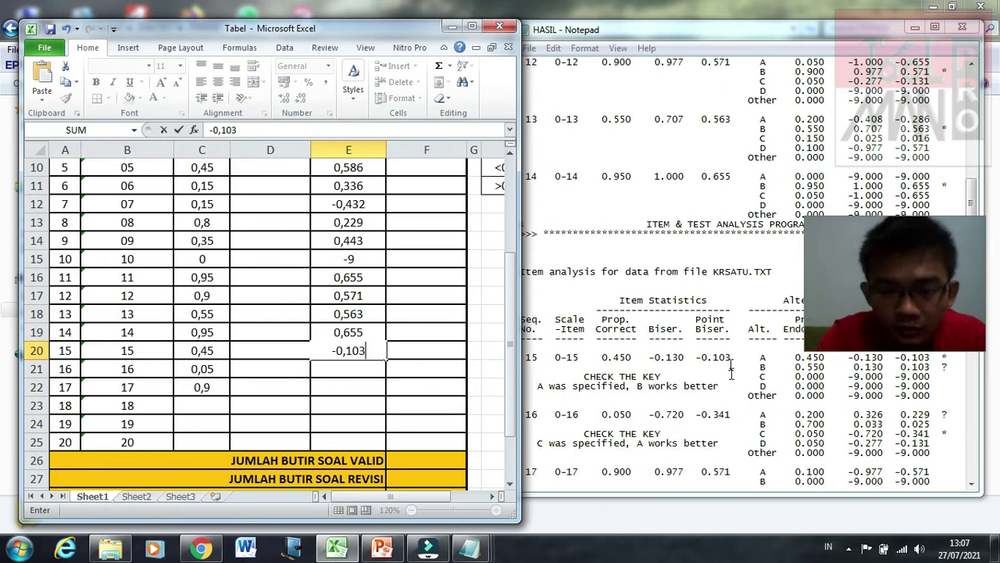
key(Return)
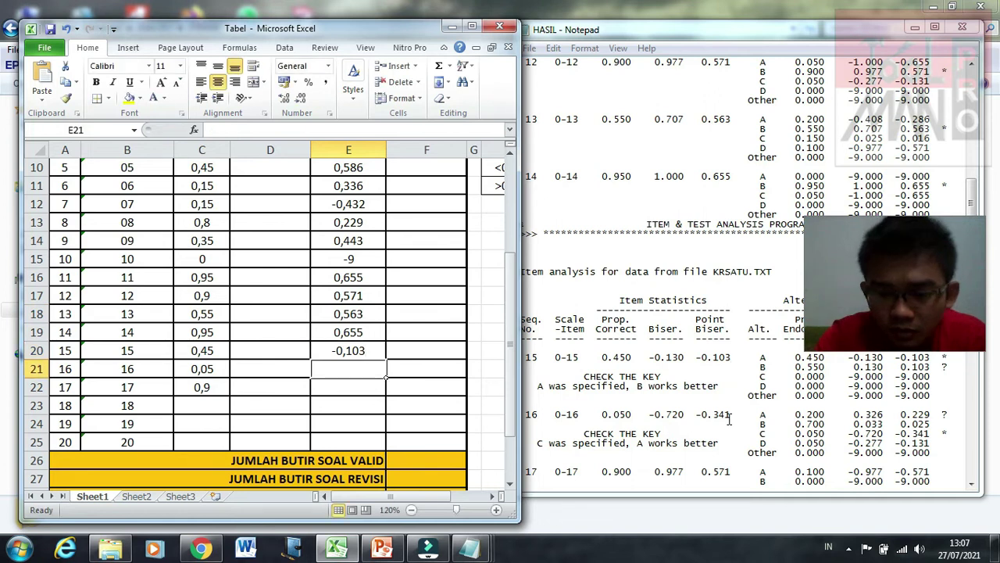
text(-0,)
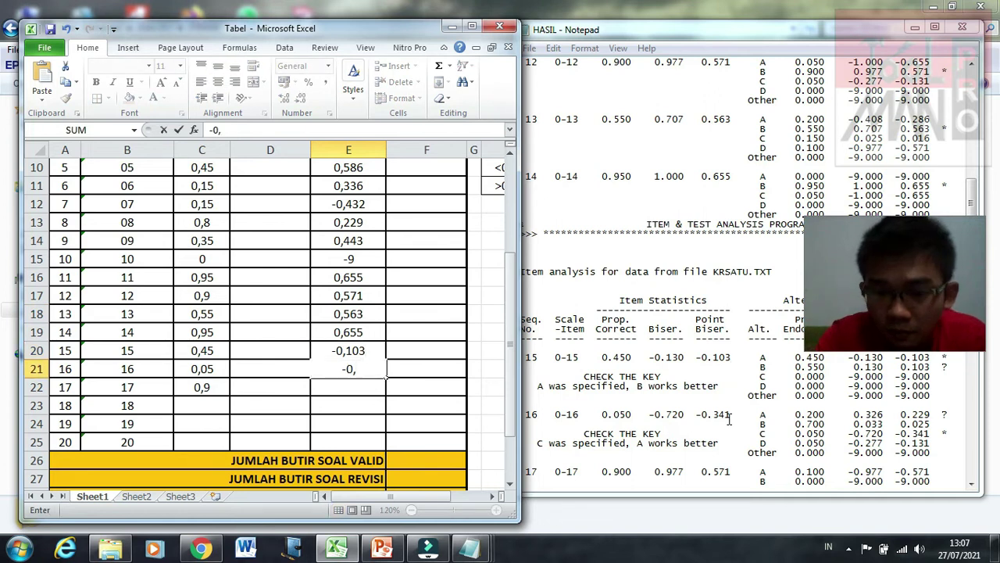
text(341)
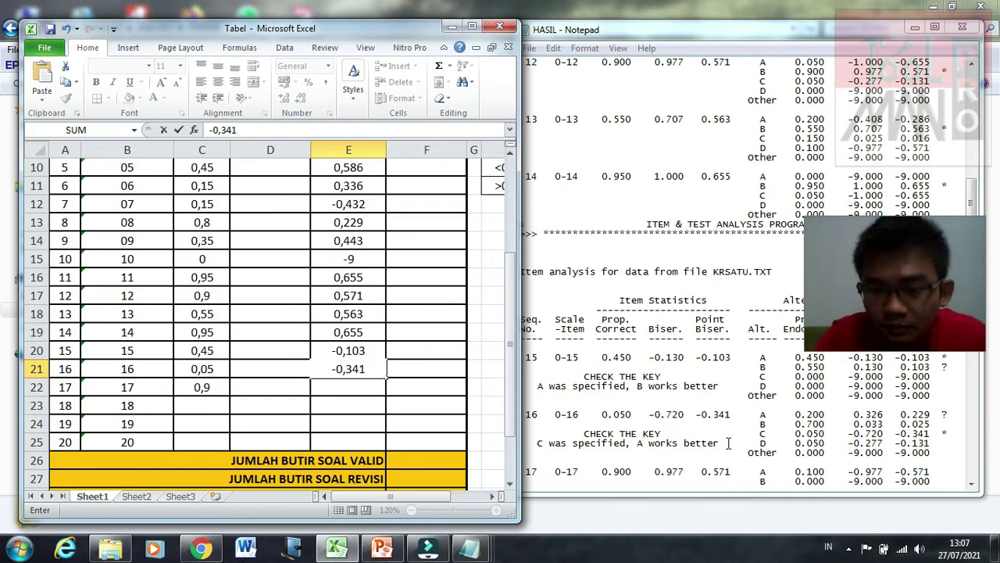
key(Return)
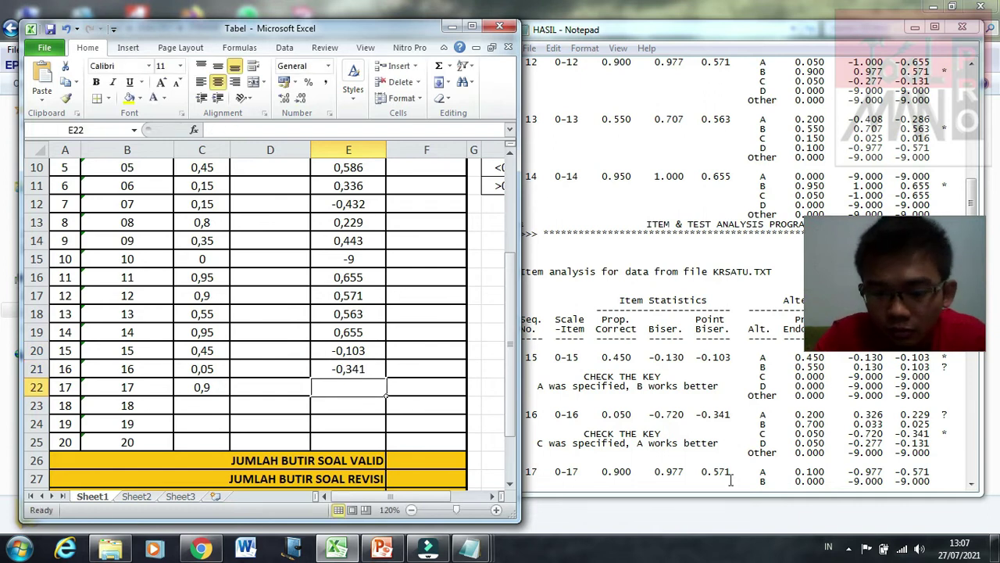
text(0,571)
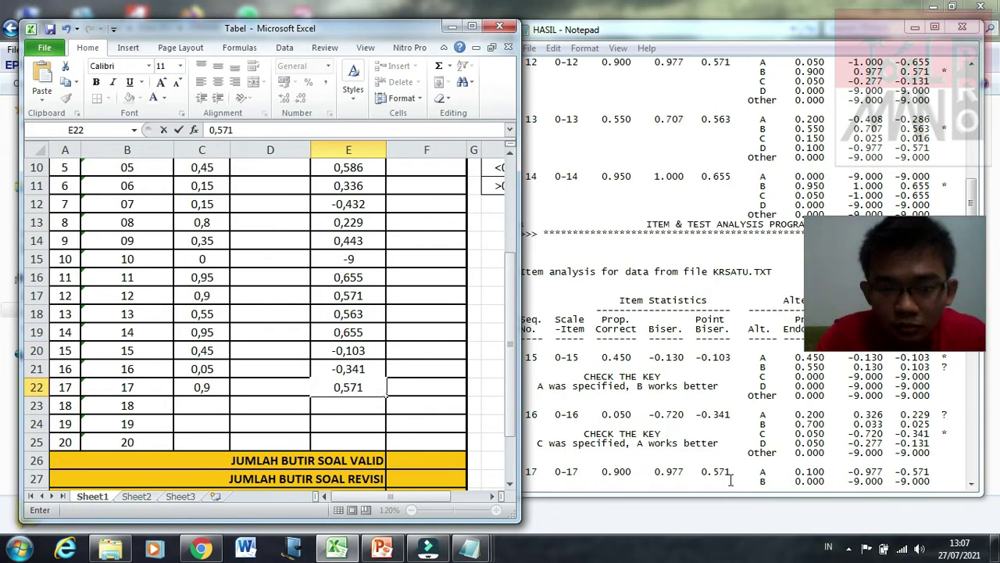
key(Return)
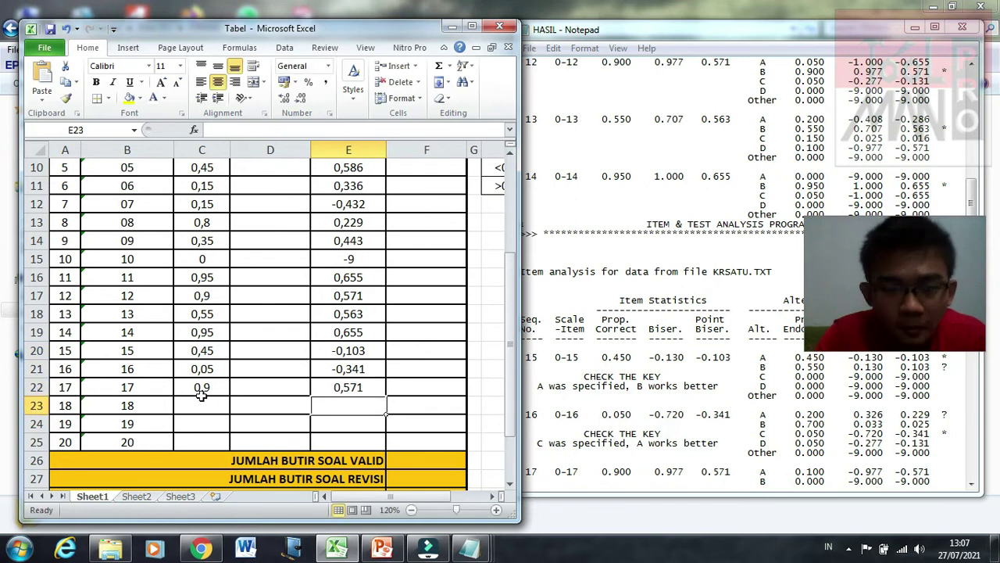
Step: Bring the HASIL results forward and scroll through them to the Scale Statistics at the end
click(197, 406)
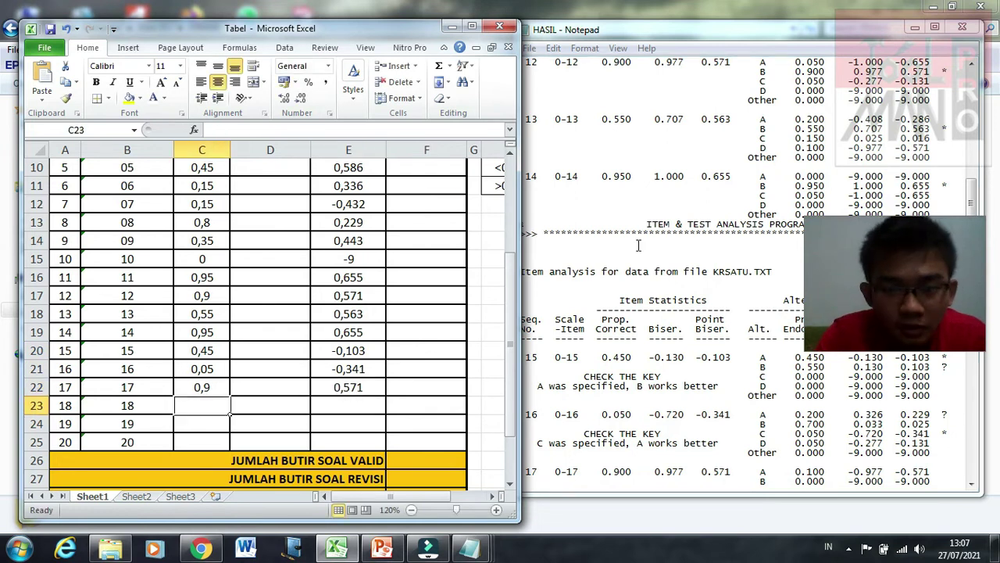
click(975, 187)
drag(975, 187, 974, 234)
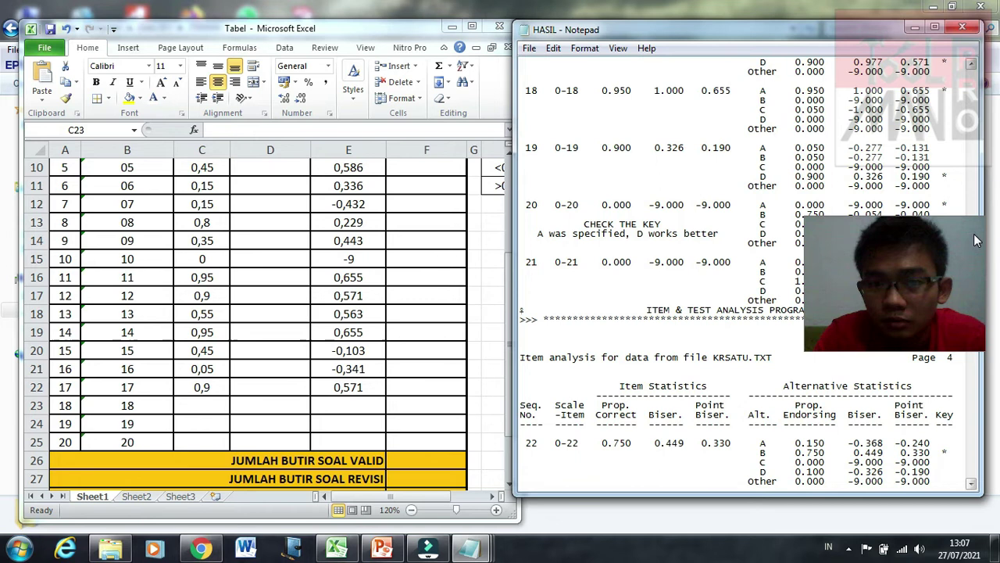
drag(974, 234, 974, 236)
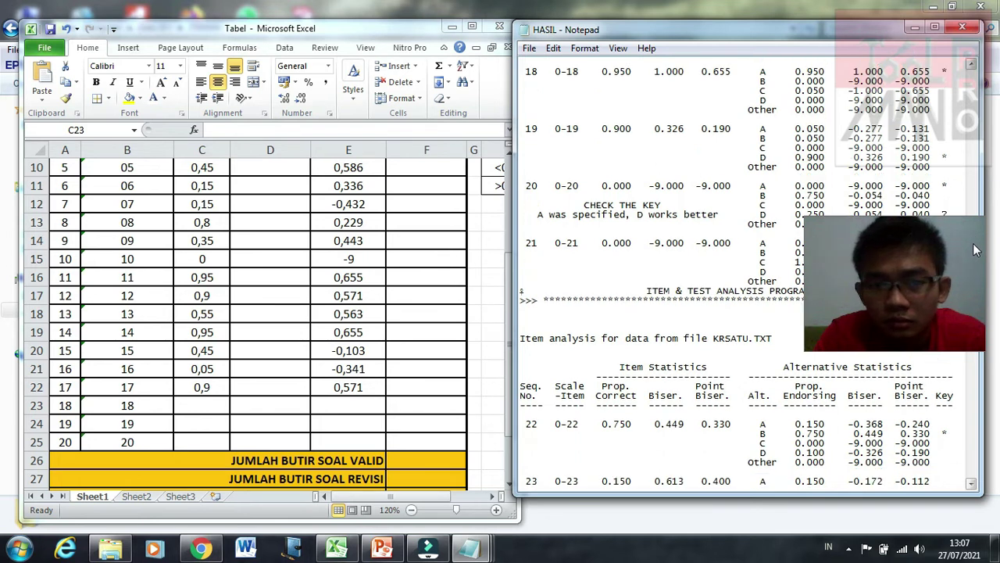
scroll(974, 251, down, 7)
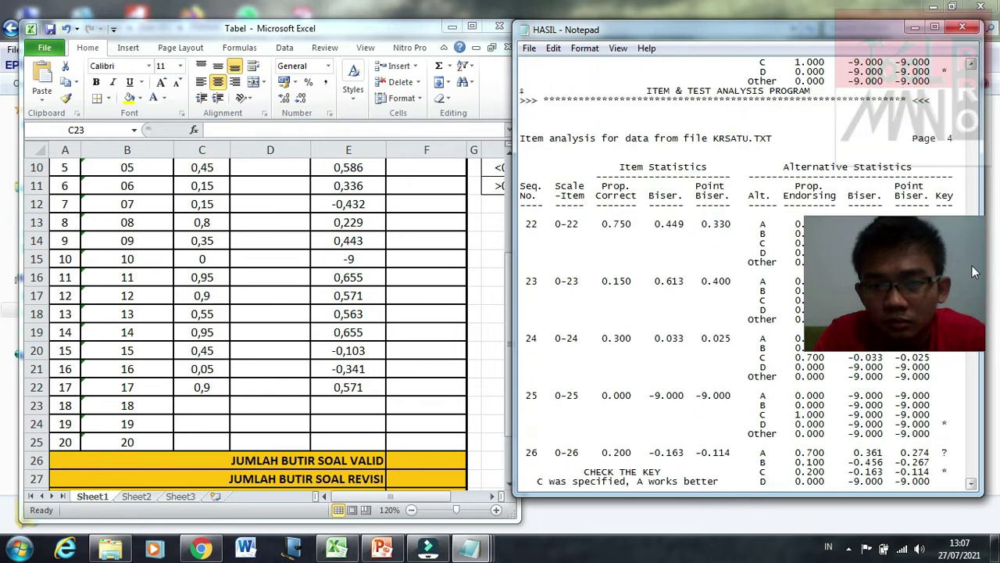
scroll(973, 271, down, 1)
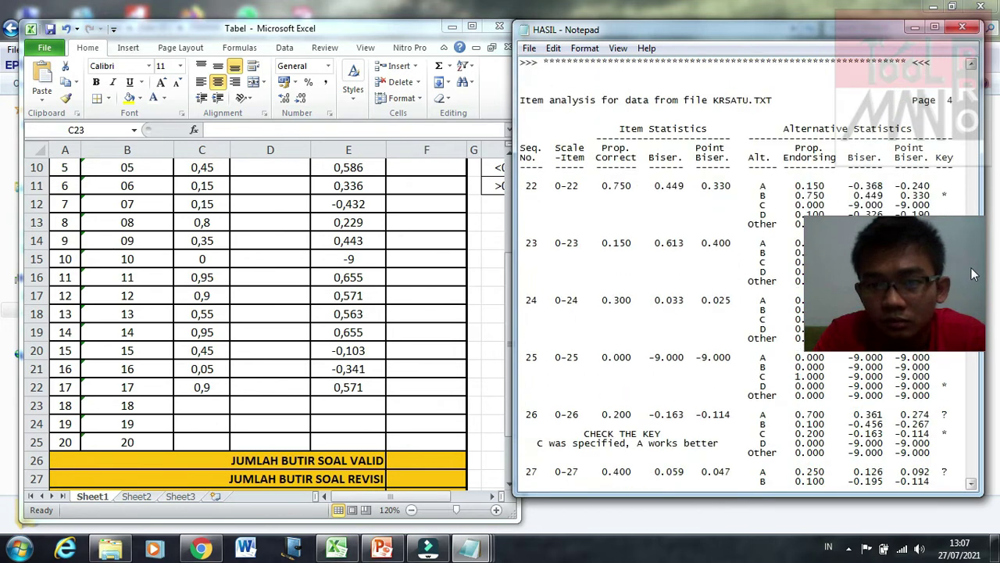
scroll(980, 250, up, 8)
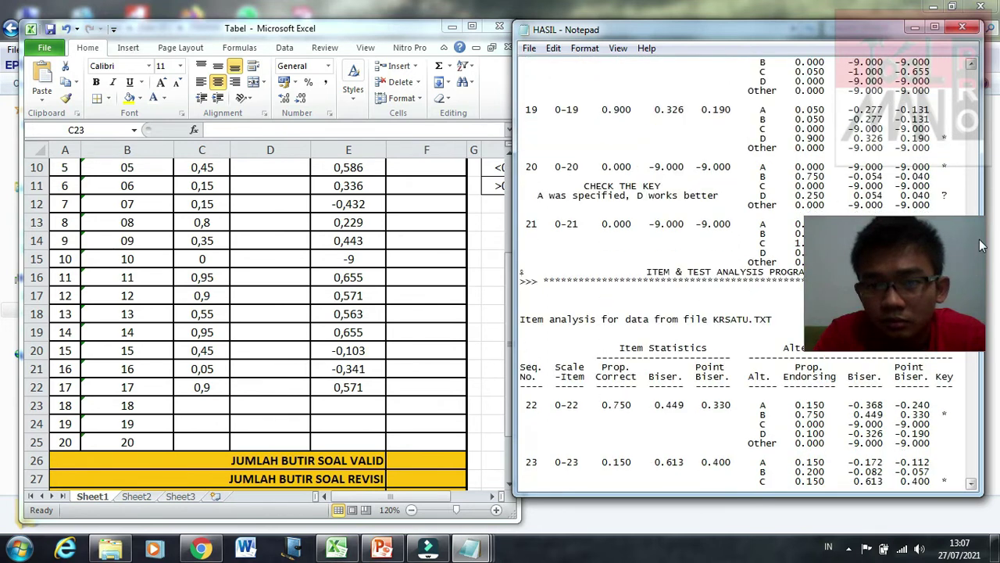
scroll(974, 329, down, 2)
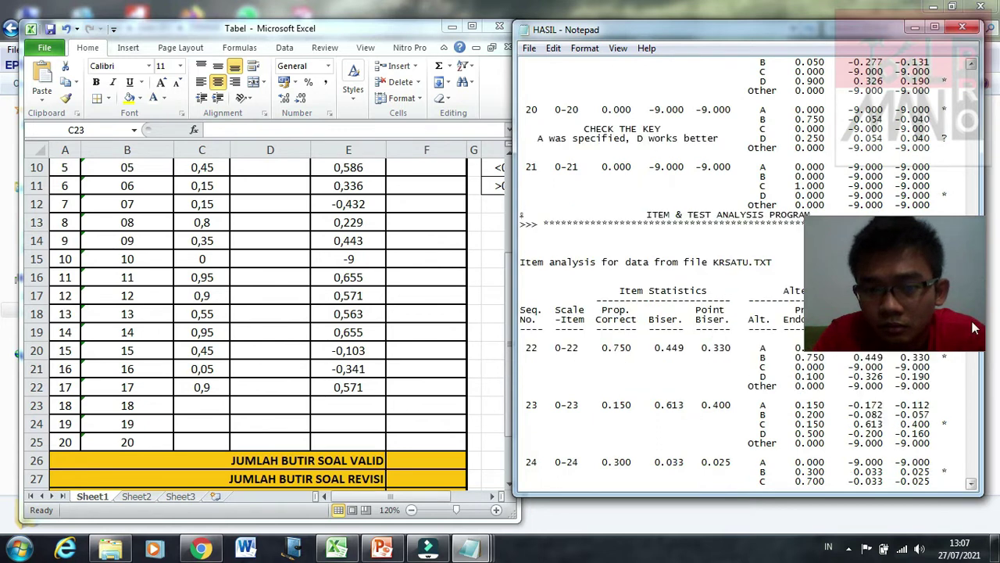
click(969, 451)
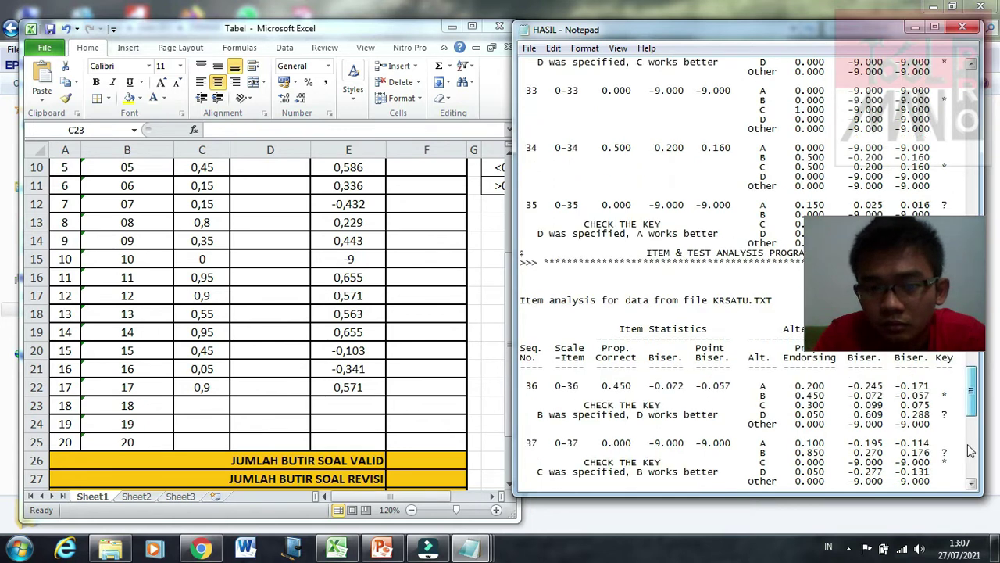
click(969, 451)
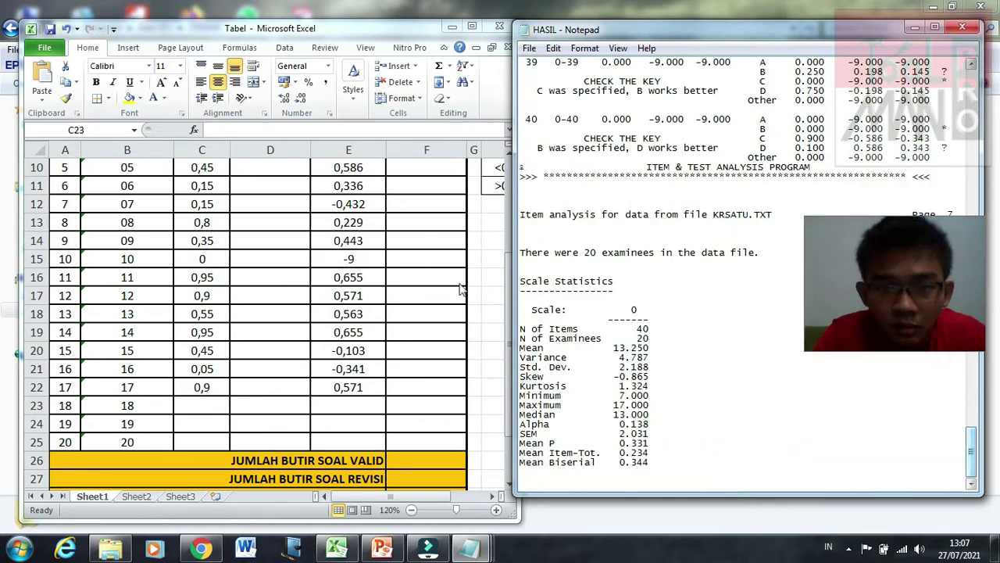
Step: Reposition the spreadsheet window, then scroll the HASIL results back to show items 16–21
click(509, 309)
drag(509, 308, 564, 323)
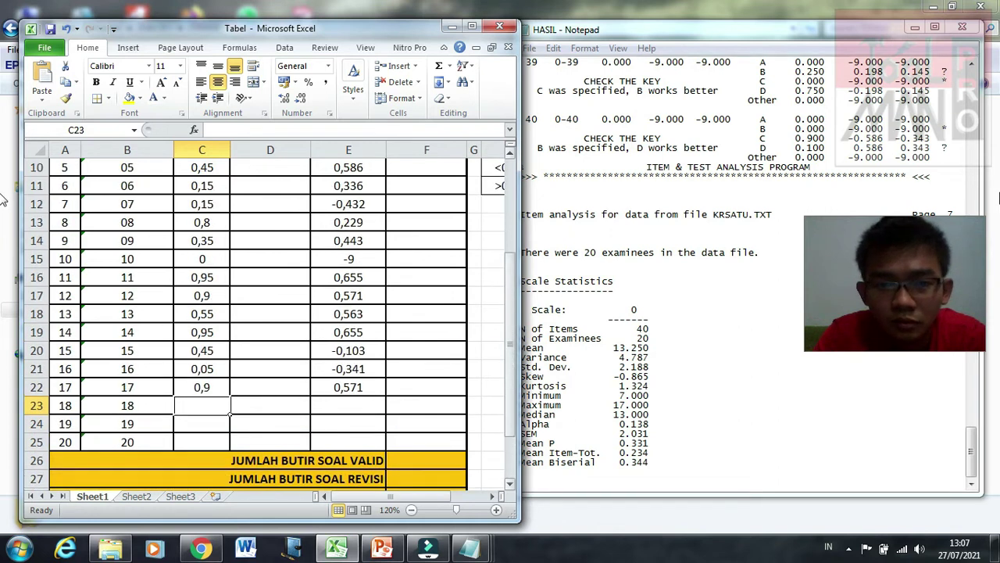
click(971, 394)
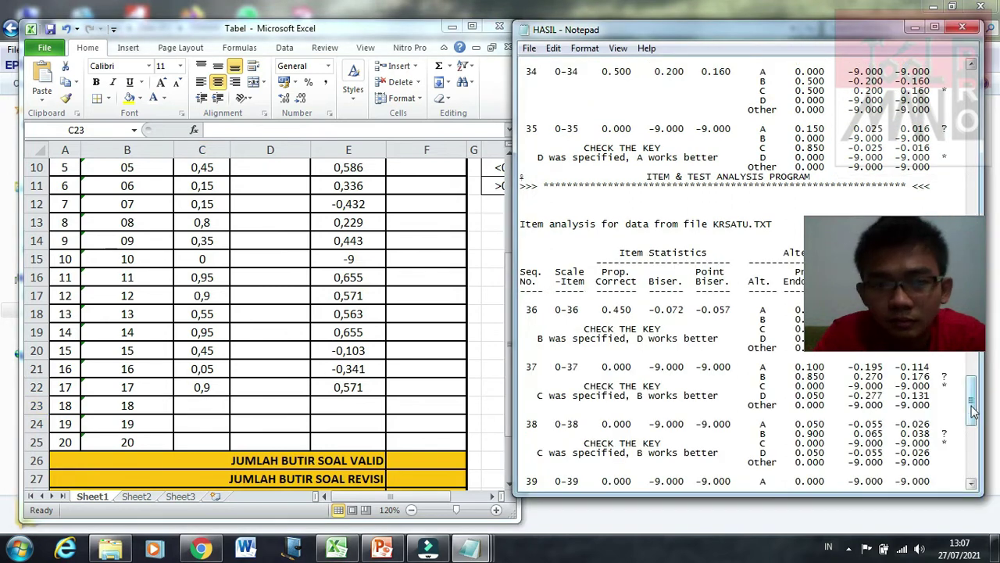
scroll(973, 414, down, 5)
scroll(973, 391, up, 16)
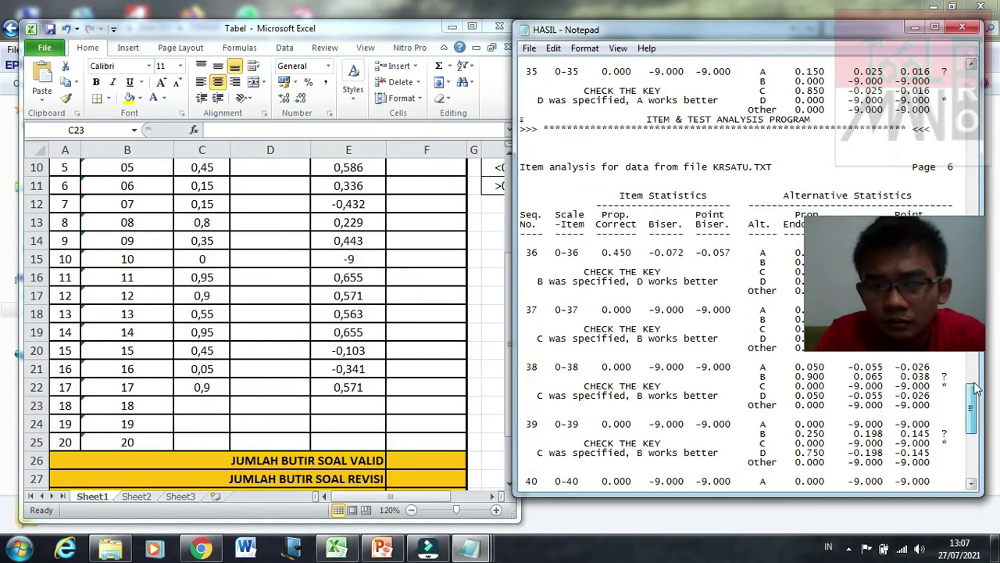
scroll(977, 344, up, 4)
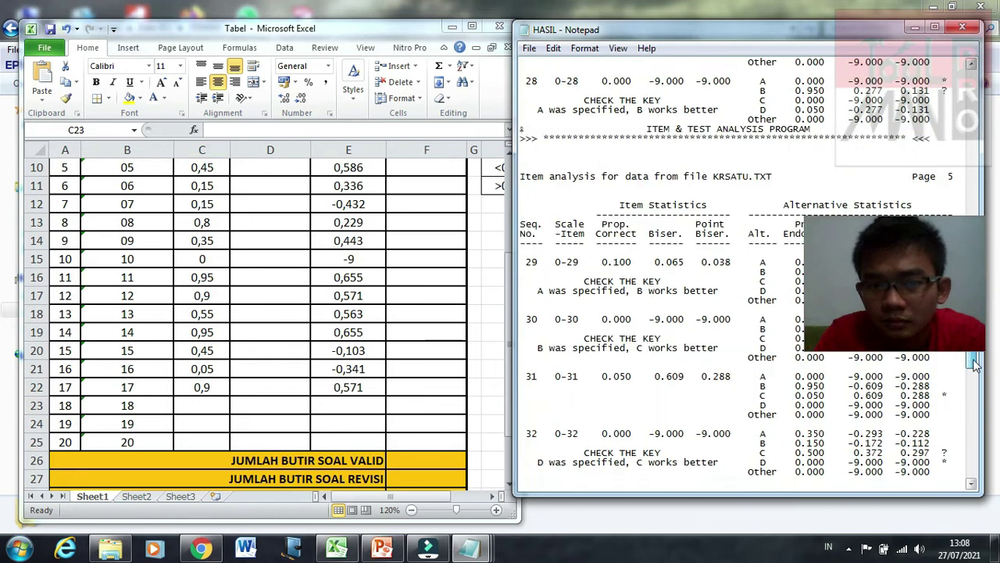
scroll(979, 340, down, 5)
scroll(979, 328, up, 13)
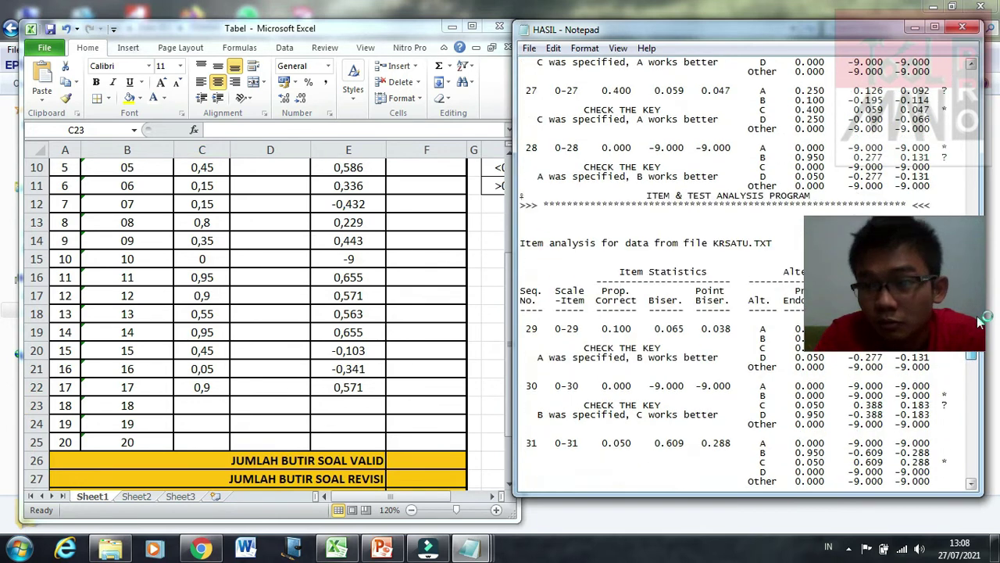
scroll(981, 309, up, 3)
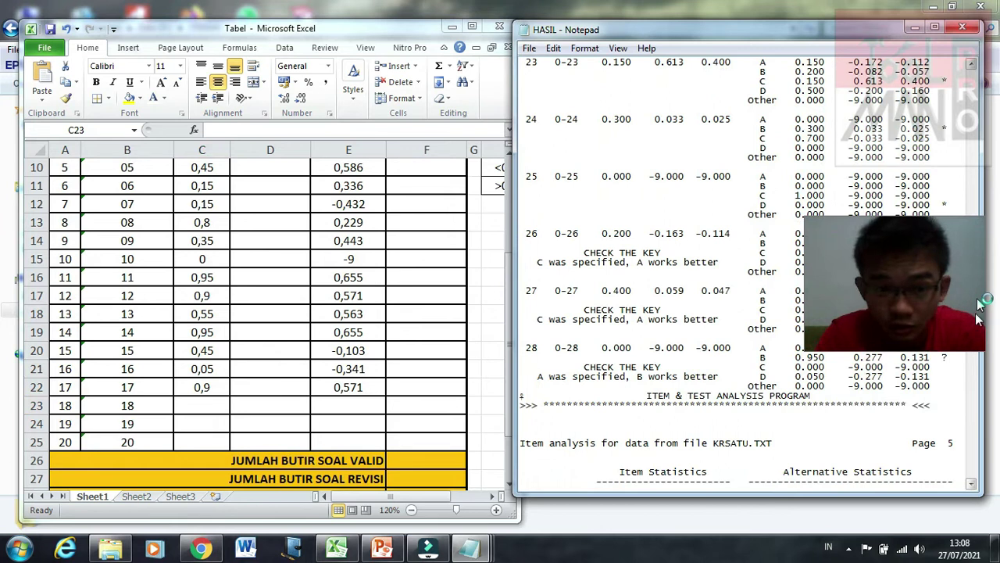
scroll(981, 300, down, 3)
scroll(981, 296, up, 10)
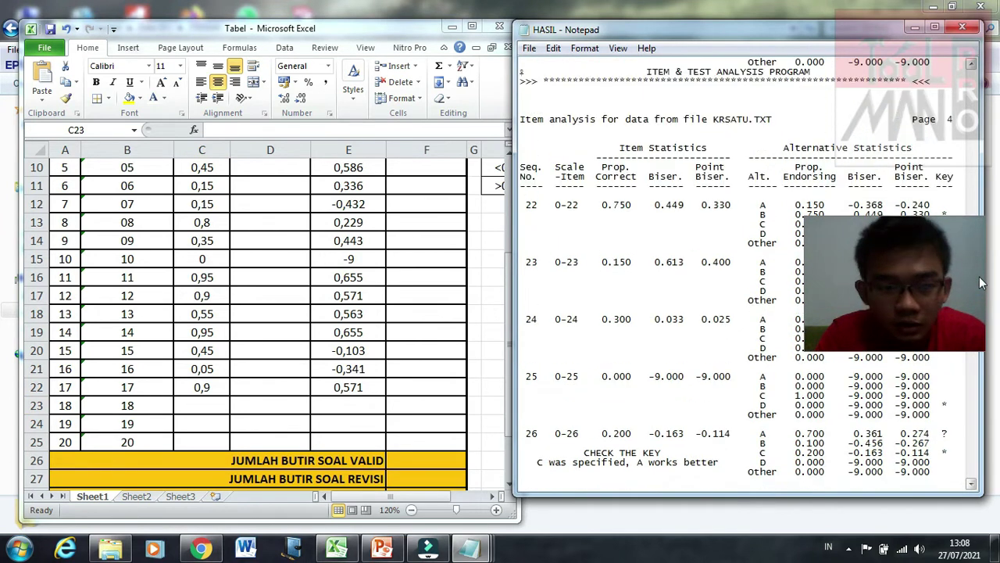
scroll(981, 283, up, 12)
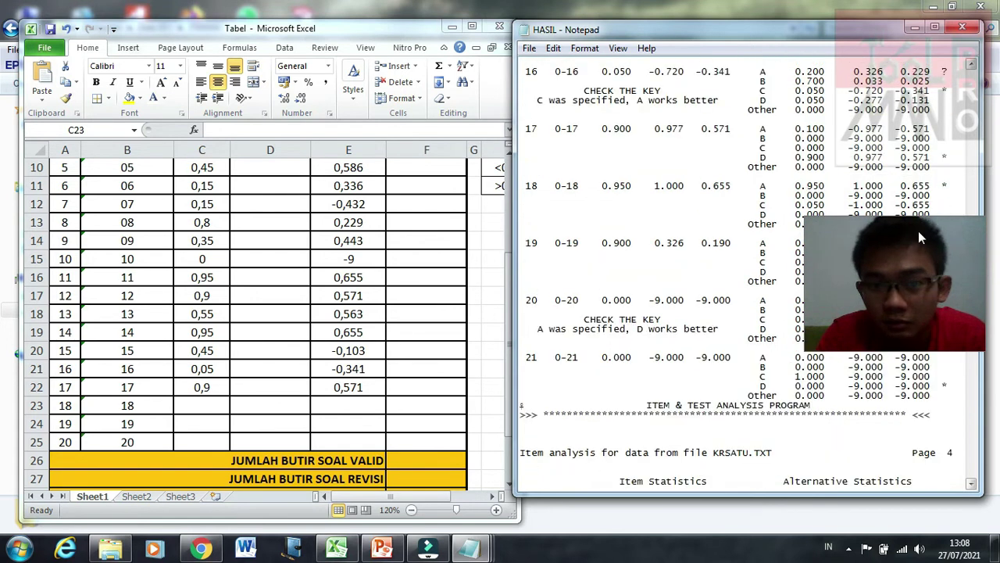
Step: Enter proportion-correct values 0,95, 0,9 and 0 in C23:C25 for items 18–20
click(202, 405)
text(0)
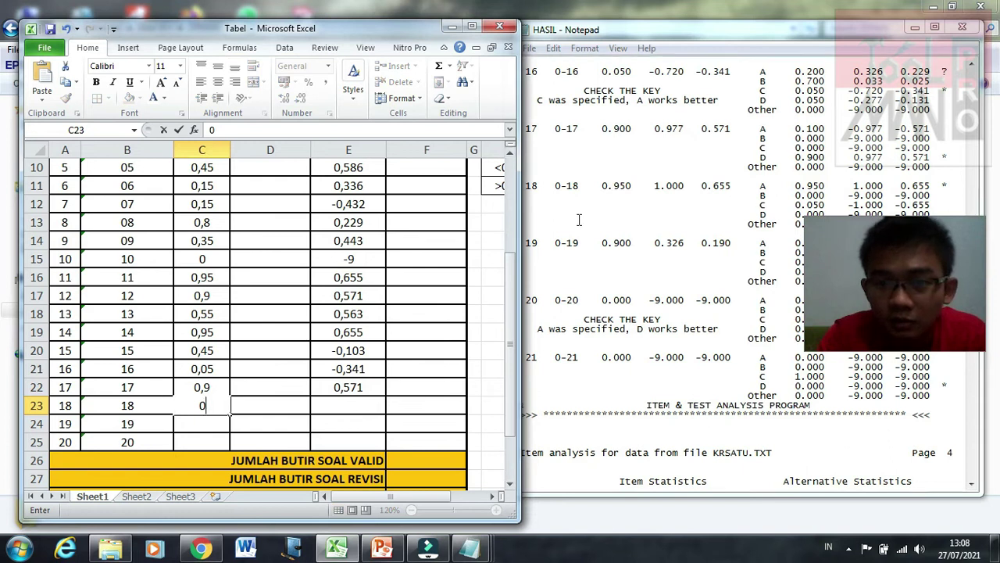
text(,9)
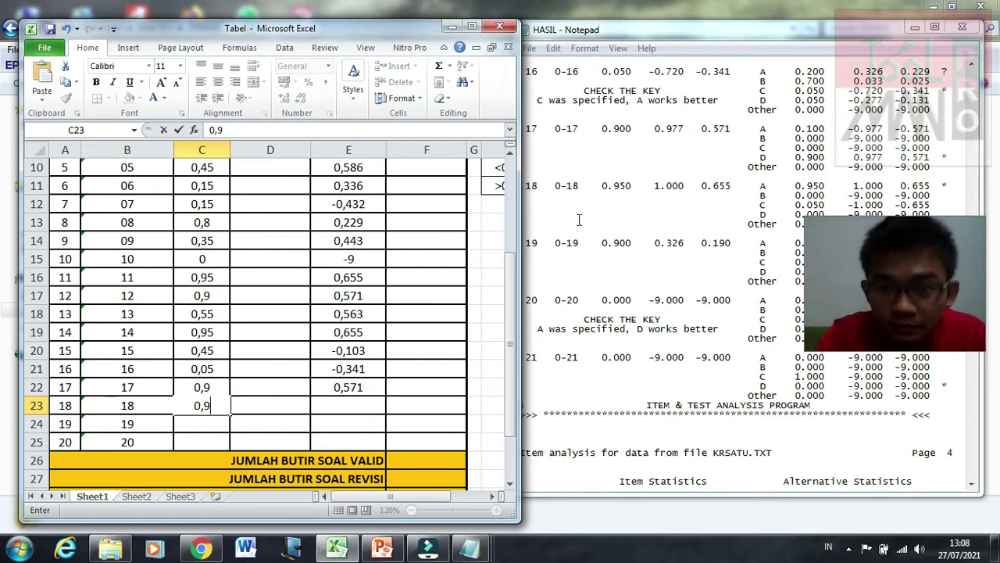
text(6)
key(BackSpace)
text(5)
key(Return)
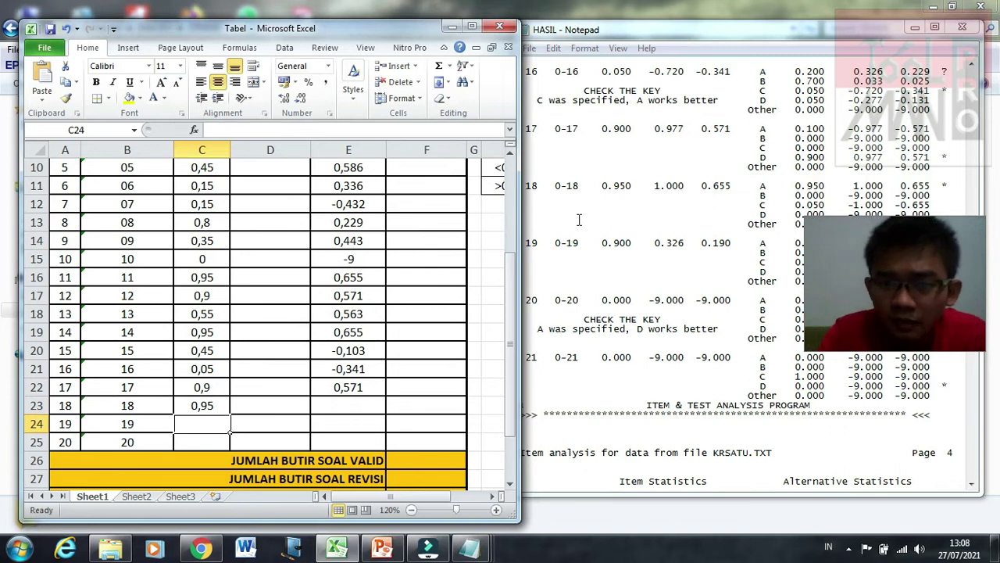
text(0,9)
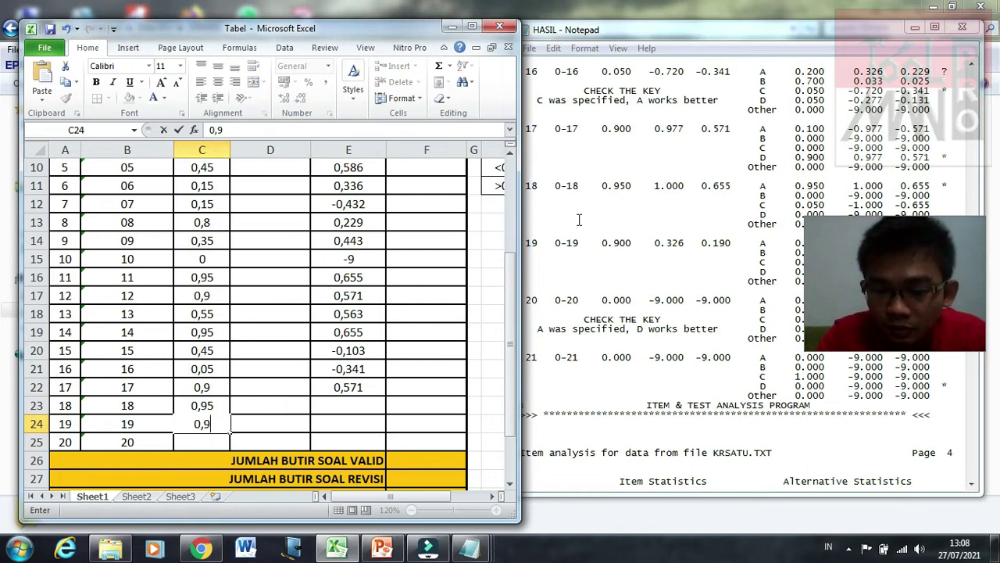
key(Return)
text(0)
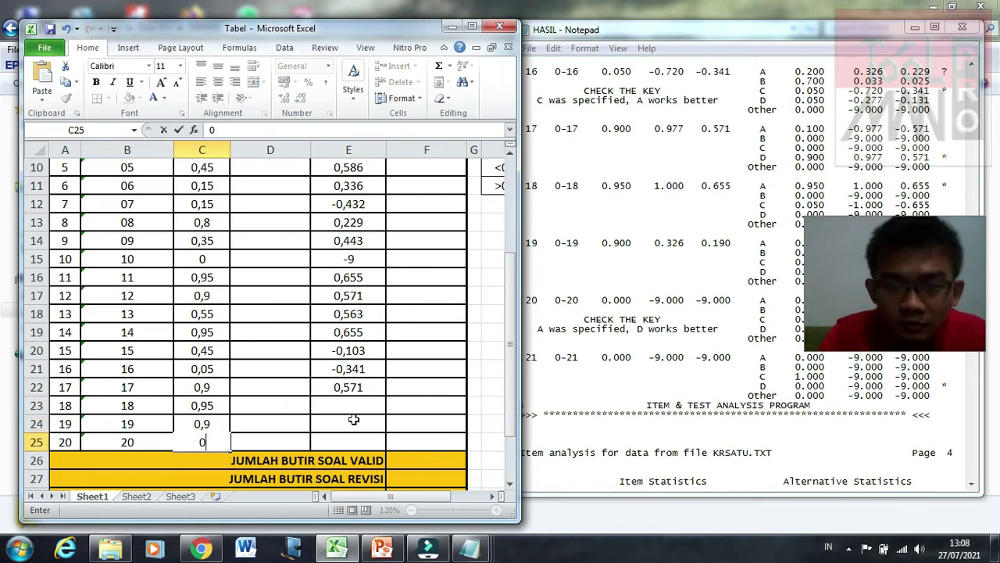
click(349, 406)
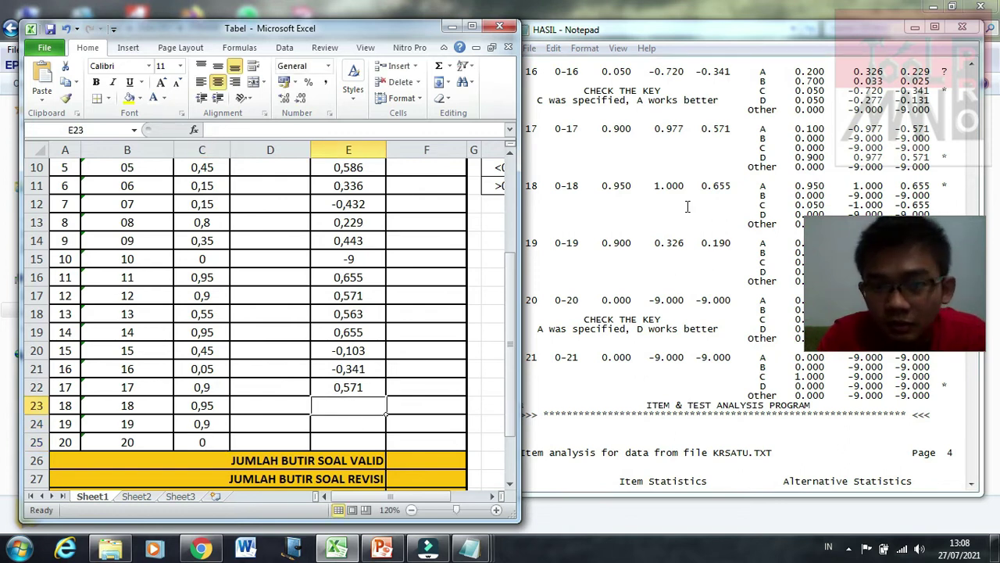
Step: Enter point-biserial values 0,655, 0,190 and -9 in E23:E25 for items 18–20
text(0,6)
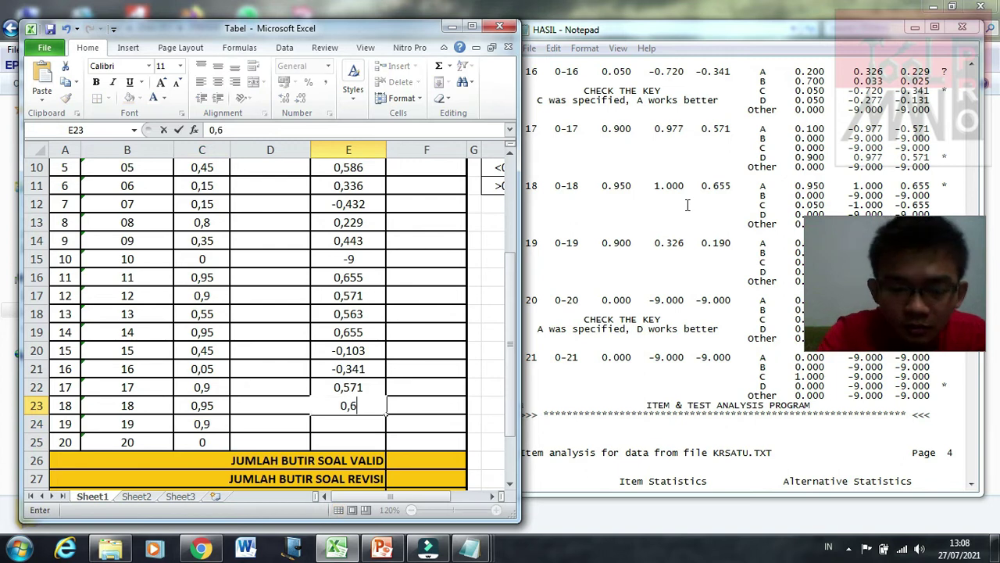
text(55)
key(Return)
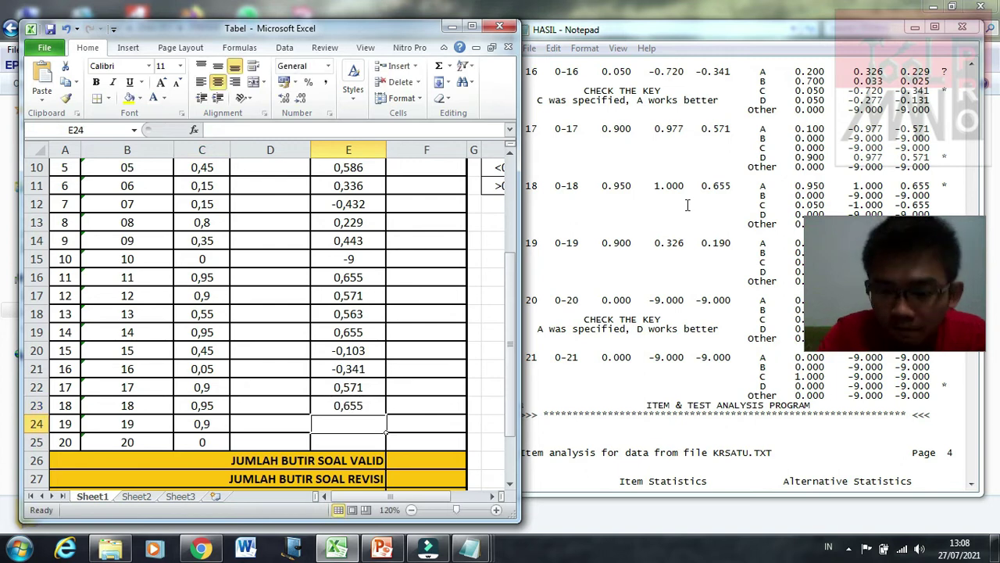
text(0)
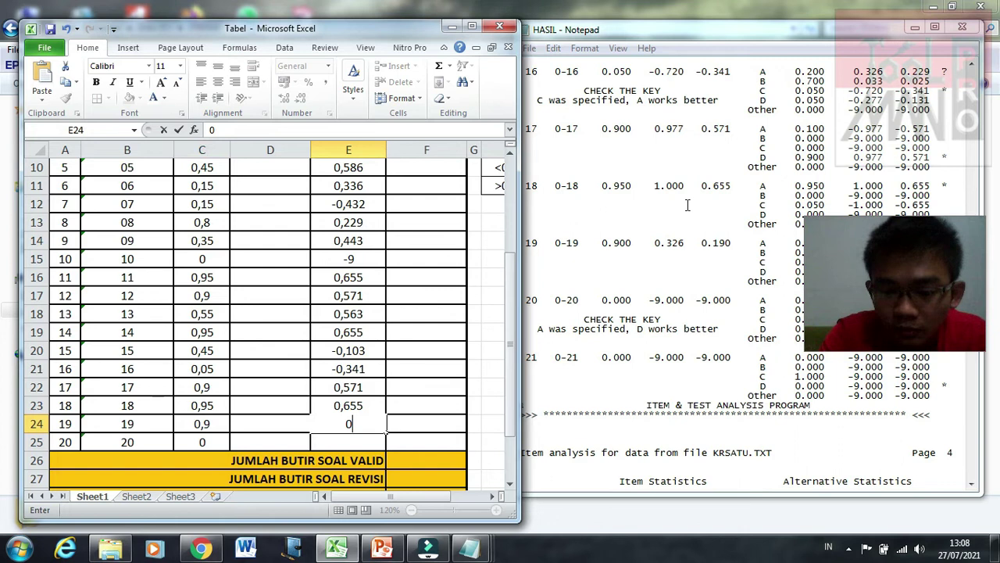
text(,190)
key(Return)
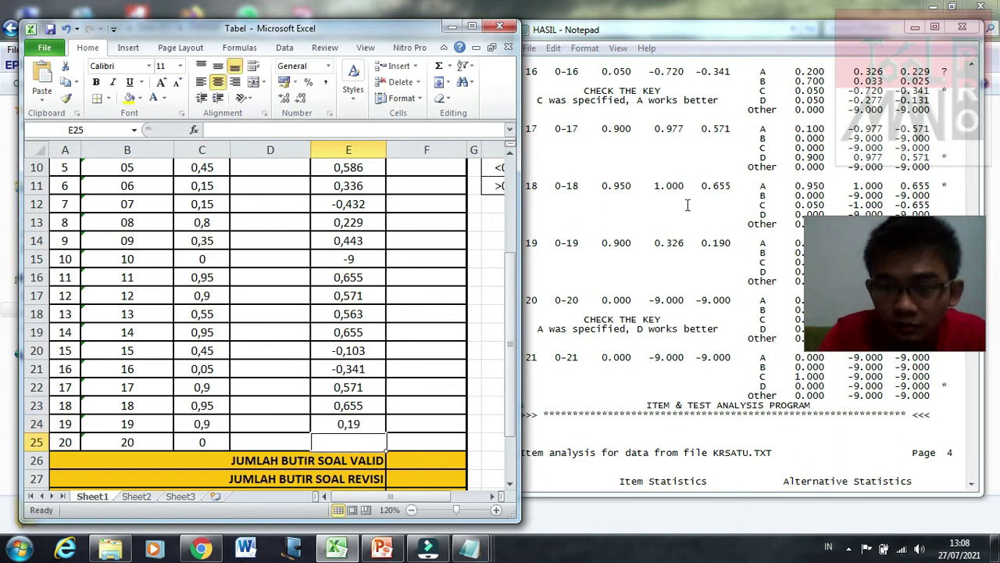
text(-)
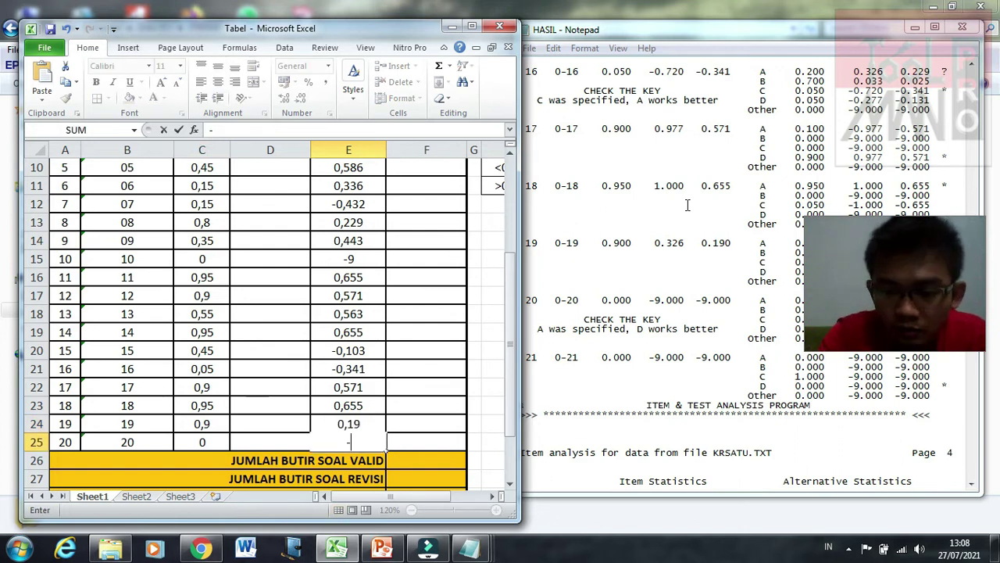
text(9)
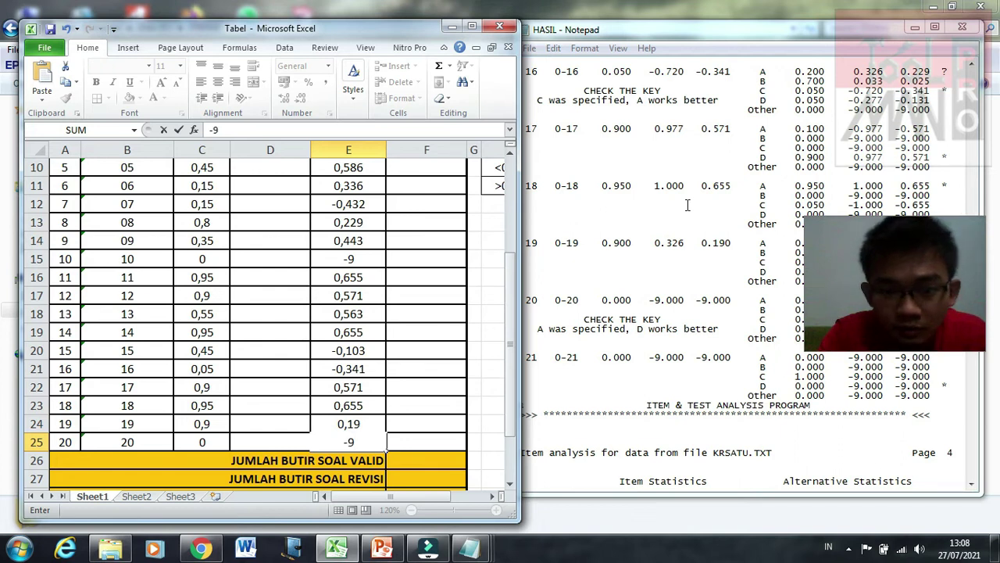
key(Return)
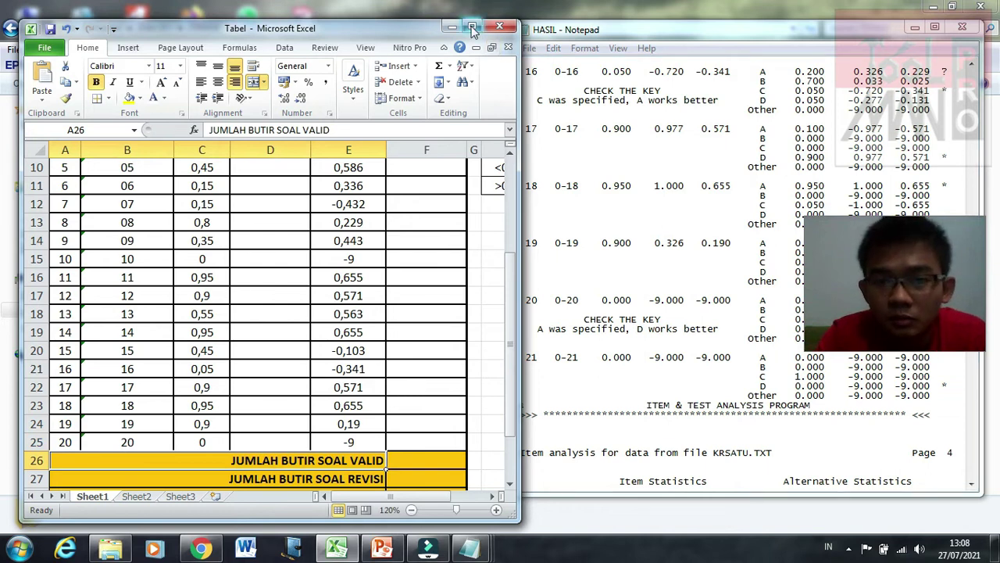
Step: Maximize Excel and copy the 20 item rows A6:F25
click(472, 28)
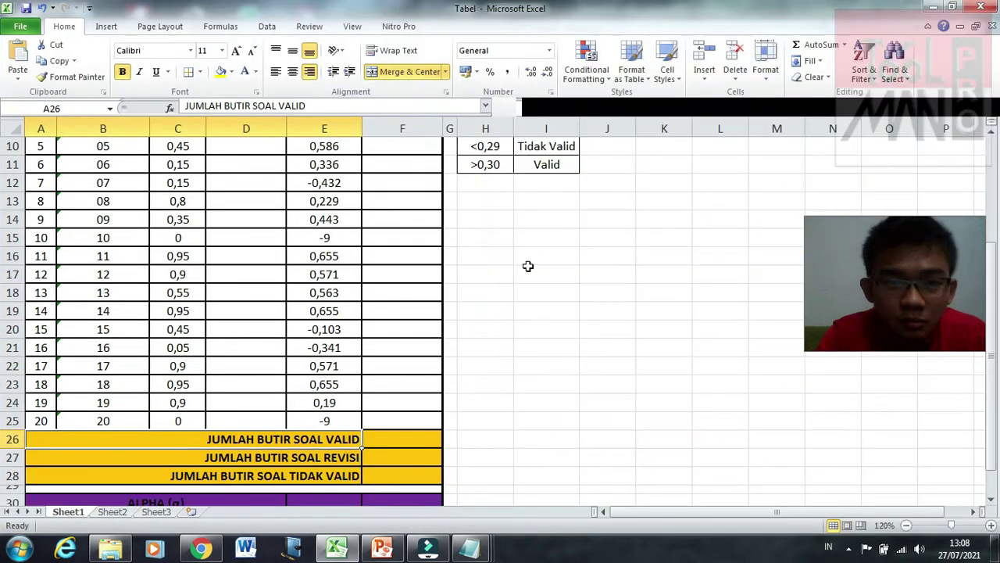
scroll(527, 266, down, 2)
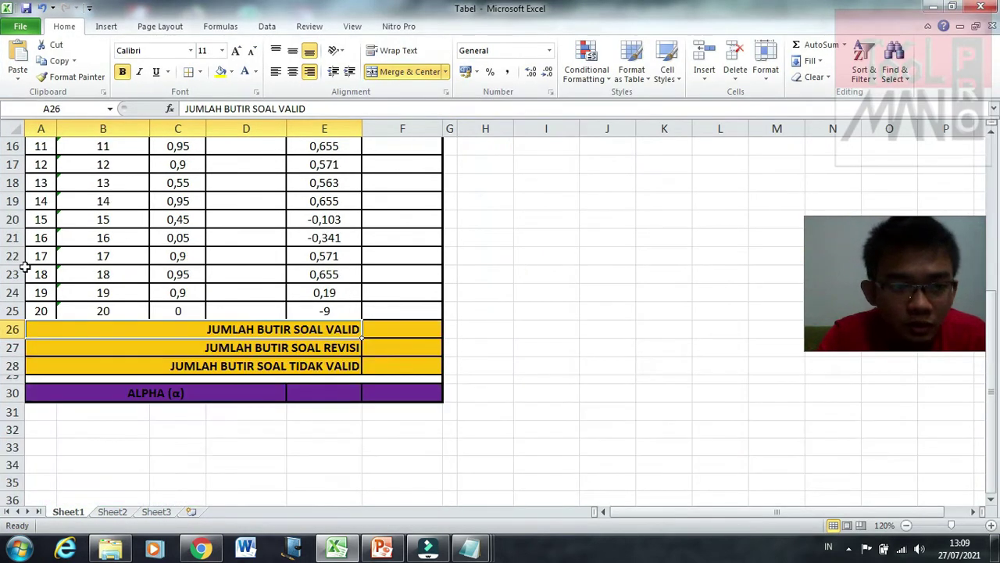
key(ctrl+shift+Right)
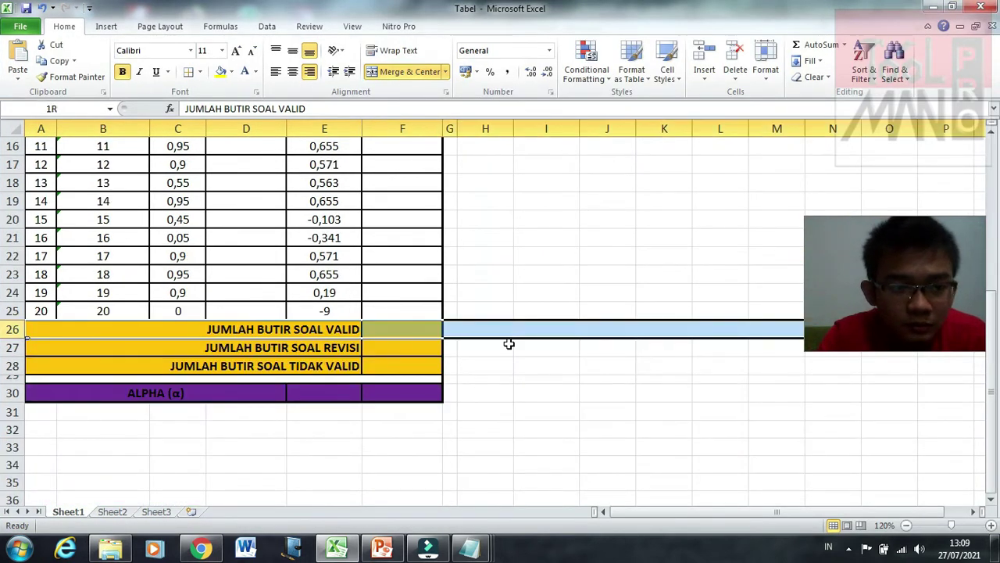
click(509, 344)
scroll(509, 344, up, 5)
scroll(509, 344, down, 3)
scroll(509, 344, up, 3)
scroll(509, 344, down, 3)
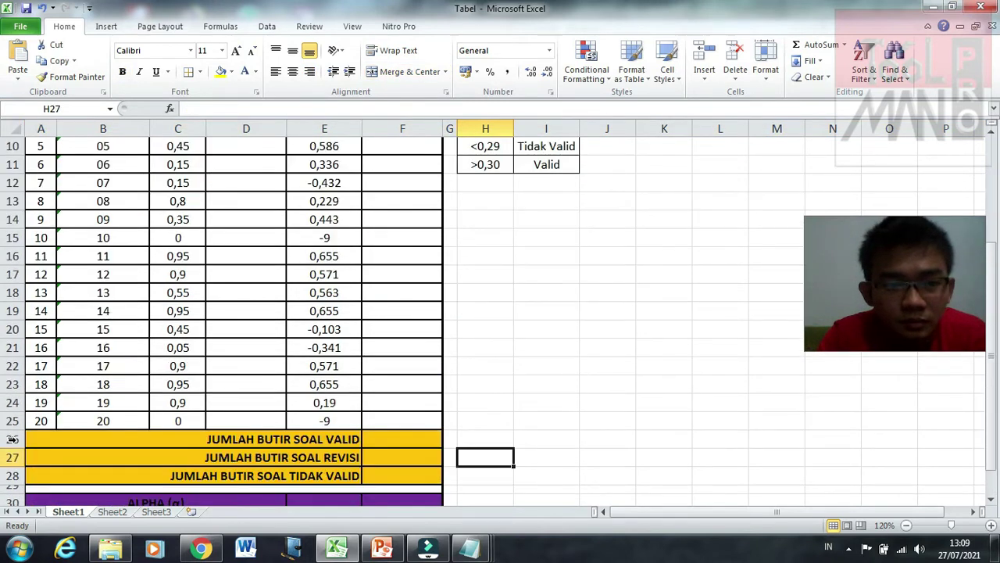
click(379, 354)
scroll(129, 253, up, 3)
drag(37, 239, 380, 435)
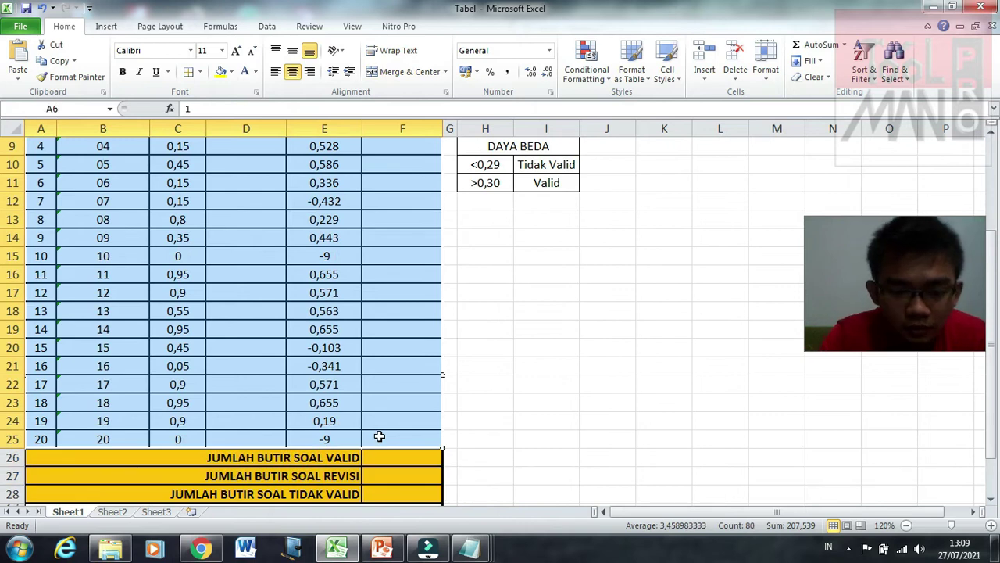
right_click(380, 358)
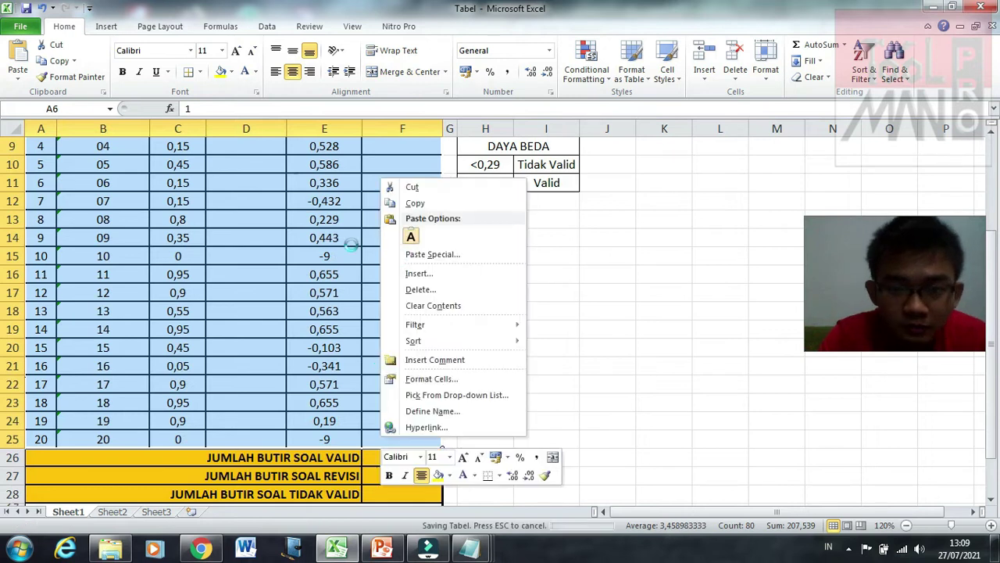
click(414, 204)
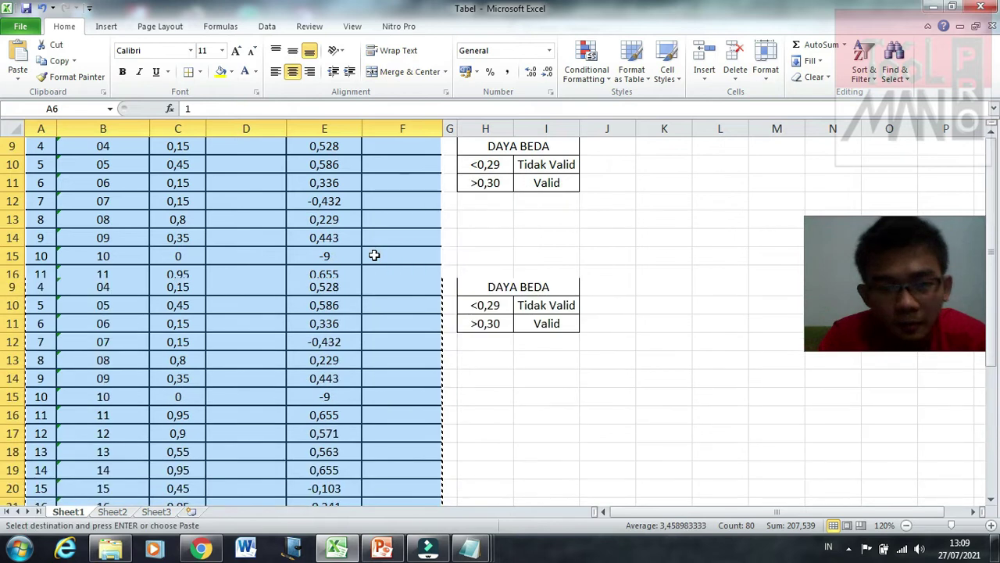
Step: Insert the copied rows at row 26, shifting the JUMLAH summary rows down
scroll(581, 435, up, 2)
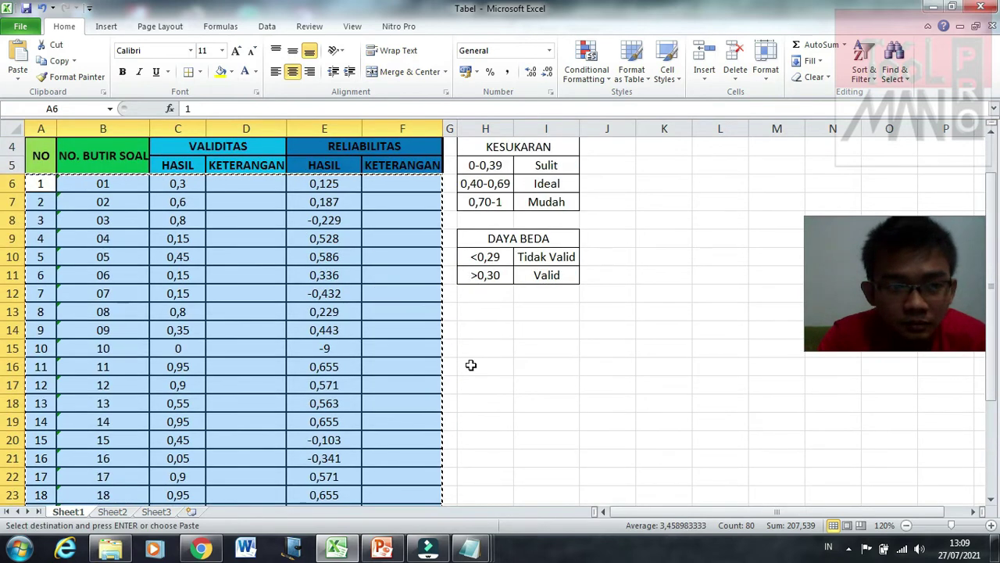
scroll(472, 364, down, 5)
click(165, 362)
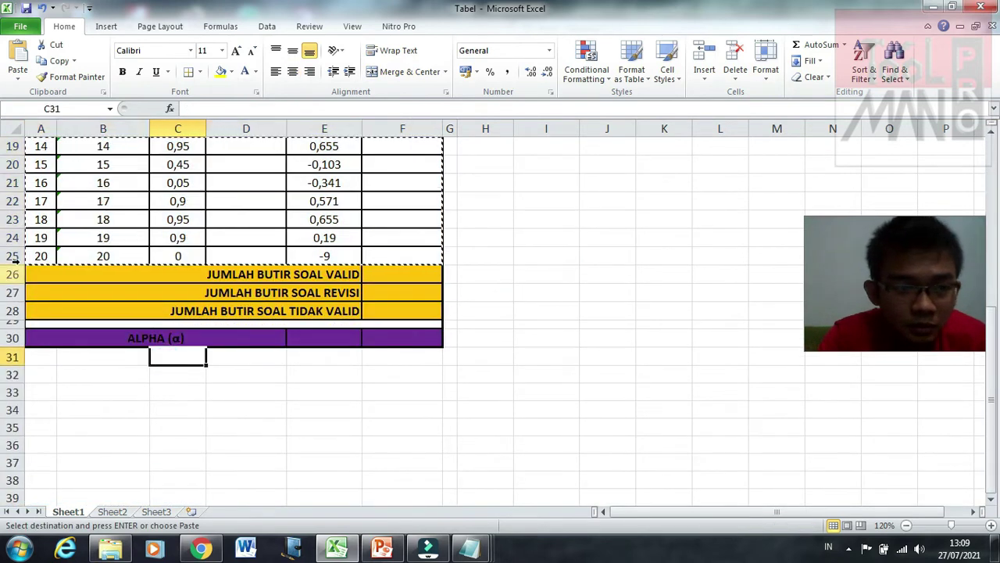
click(12, 273)
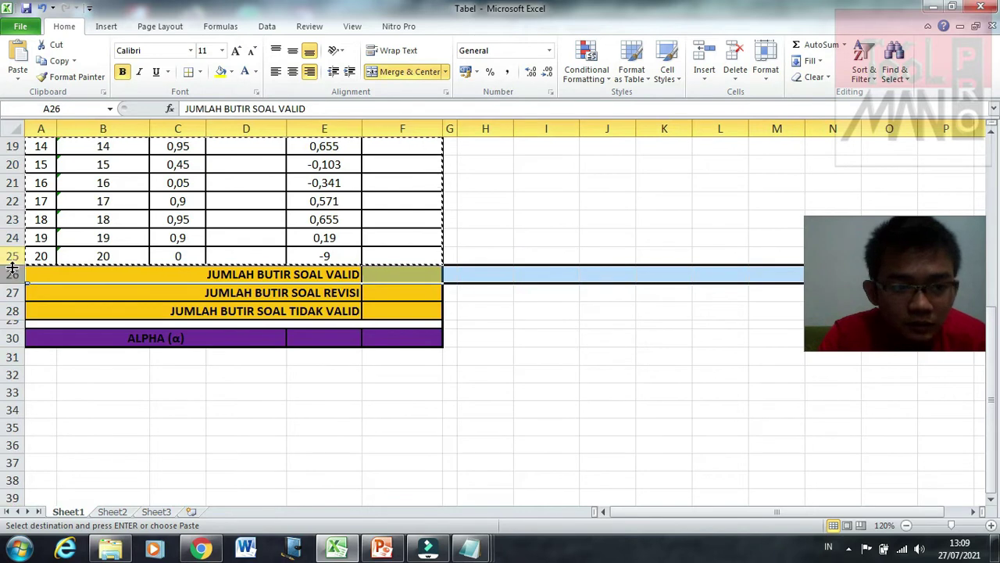
right_click(16, 279)
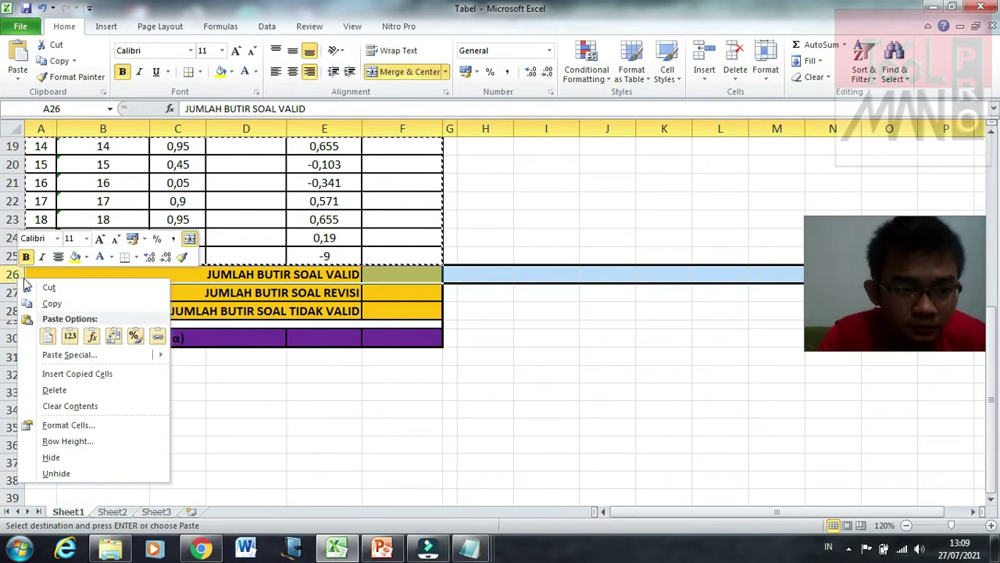
click(66, 374)
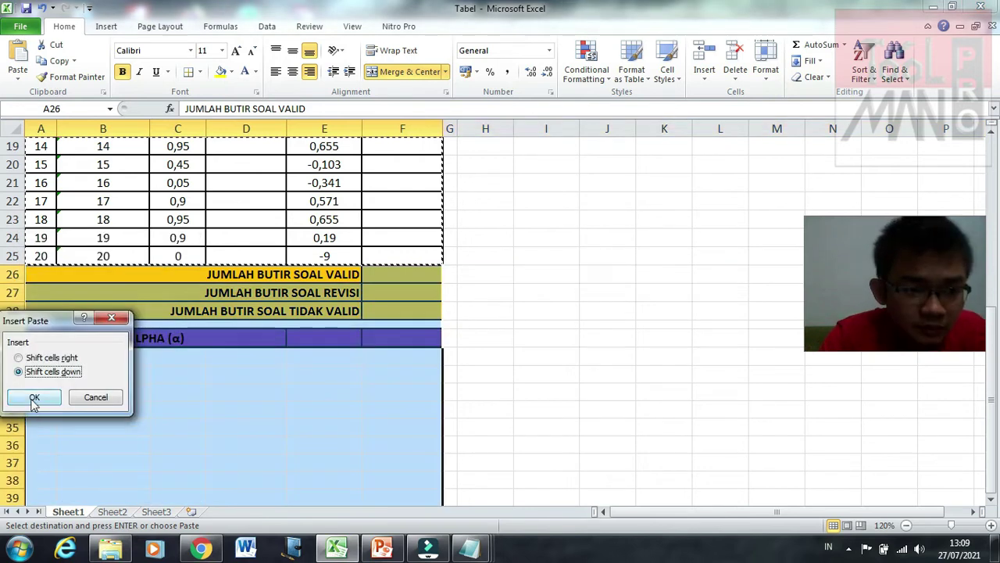
click(34, 399)
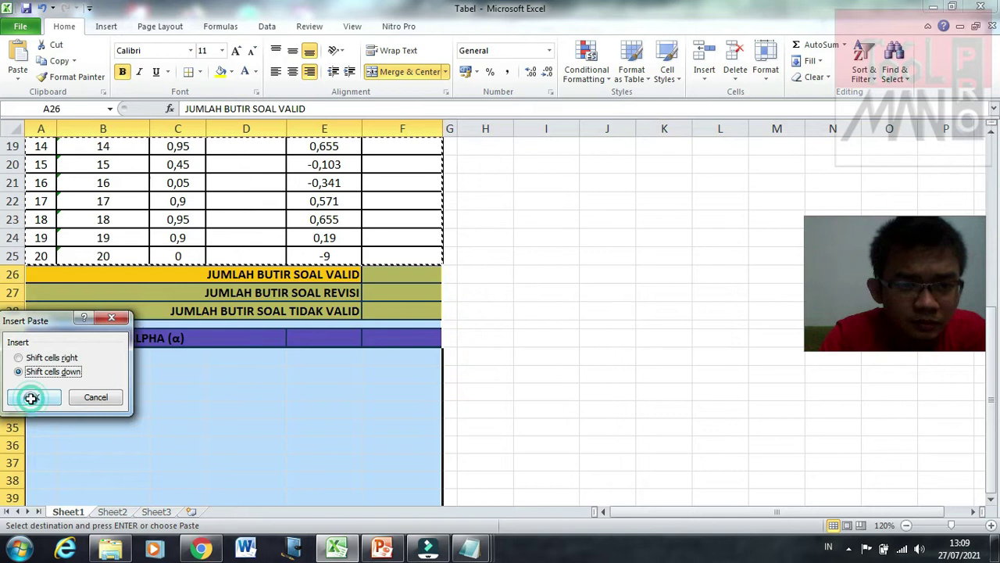
click(623, 365)
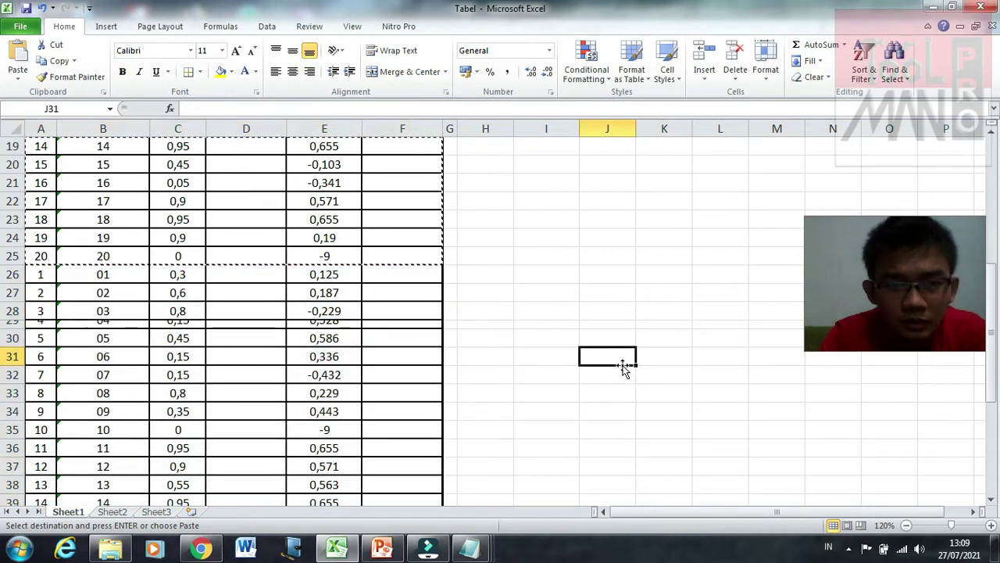
Step: Restore row 28 to its normal height
scroll(622, 365, down, 7)
scroll(622, 368, up, 5)
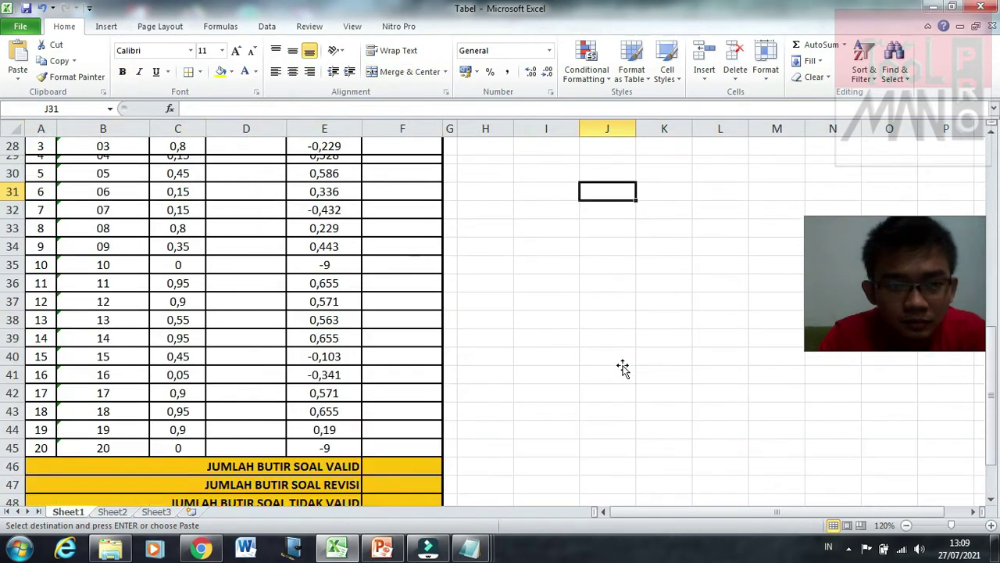
scroll(622, 367, down, 3)
scroll(622, 367, up, 3)
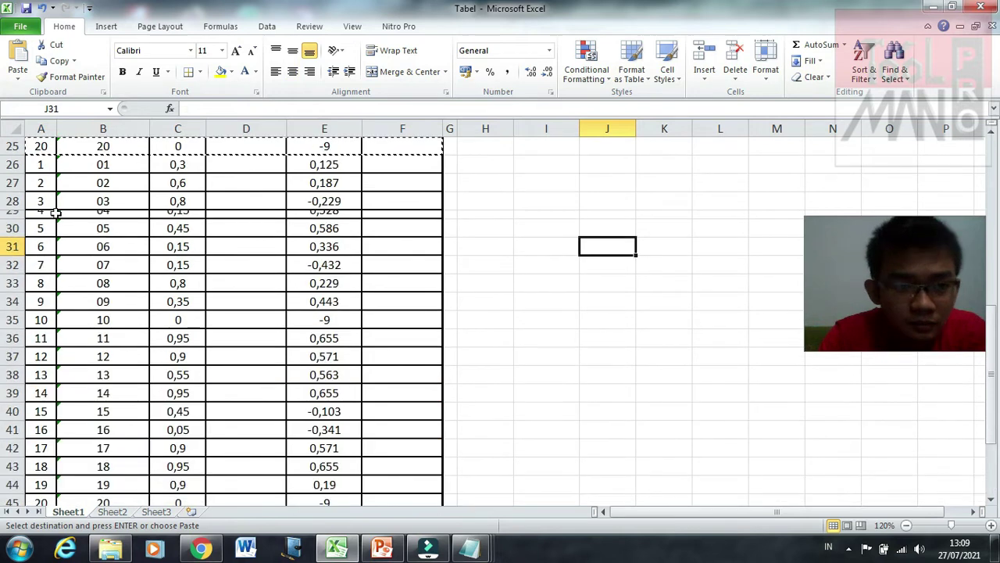
click(13, 201)
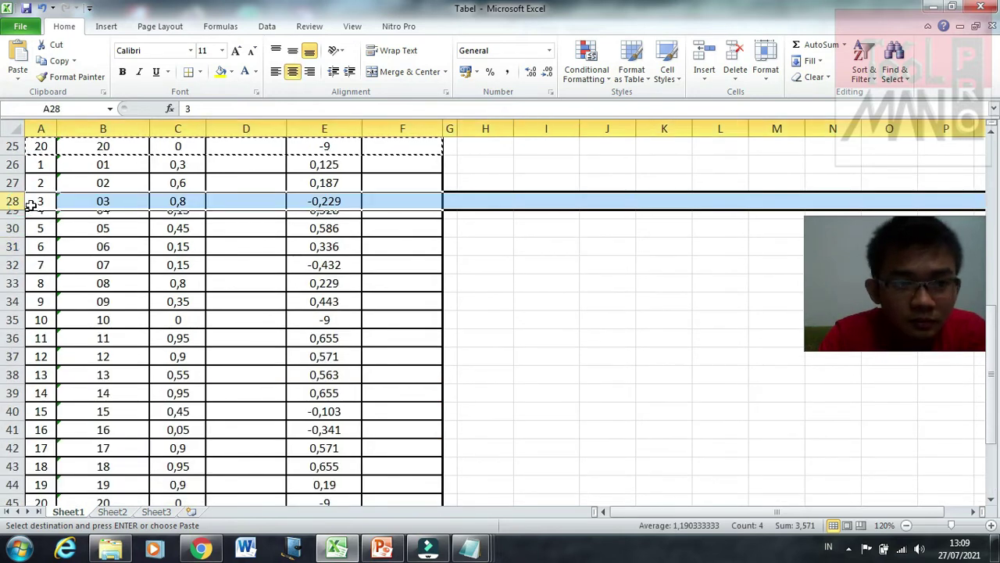
drag(21, 209, 21, 208)
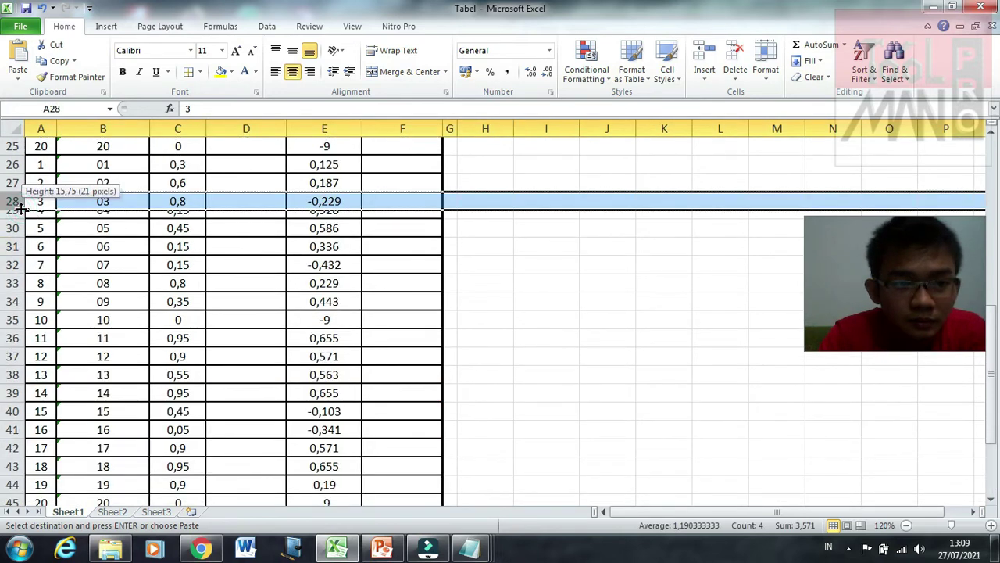
drag(21, 208, 19, 227)
click(144, 234)
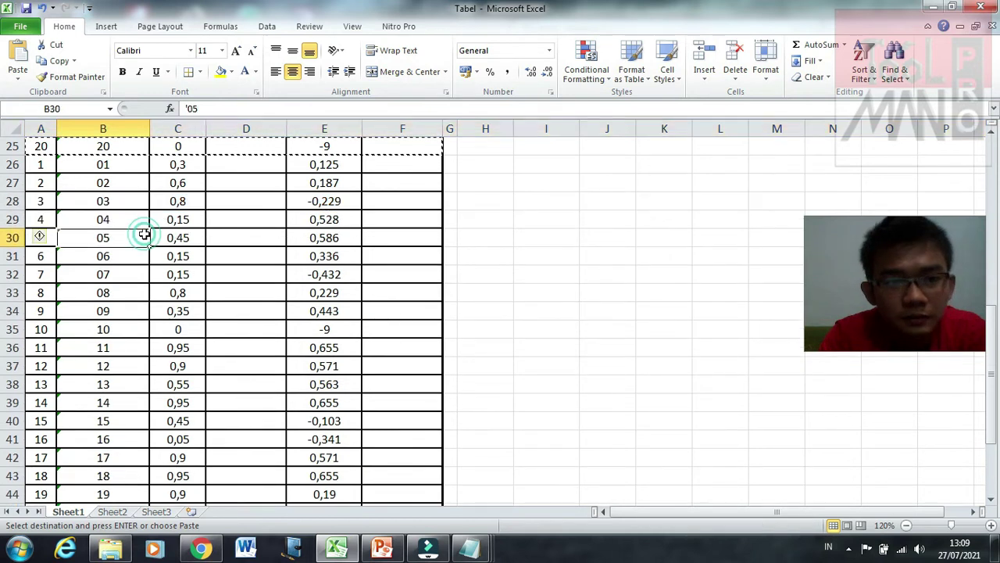
Step: Fill the item numbers down from items 18–20 to continue past 20
scroll(42, 258, up, 3)
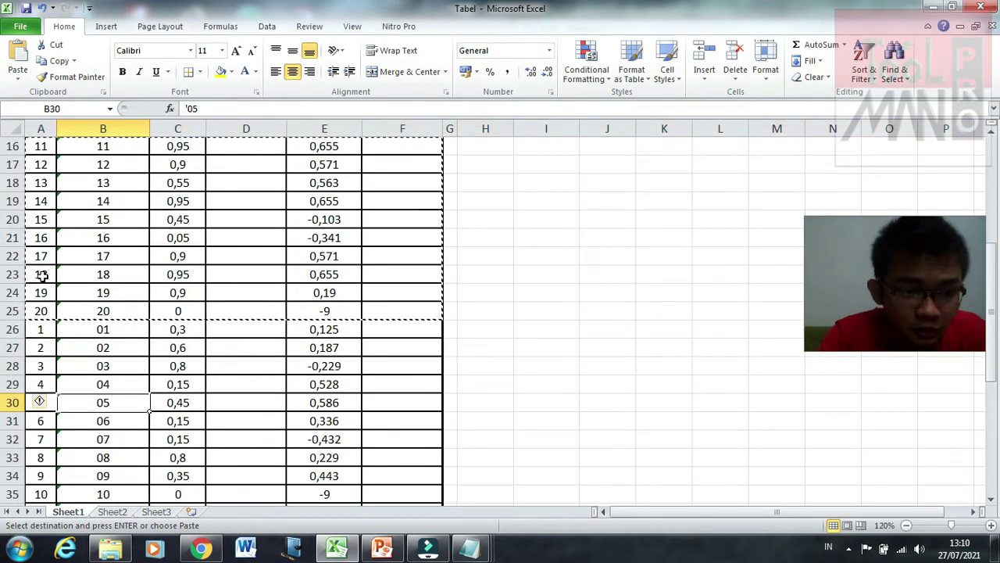
drag(42, 274, 136, 314)
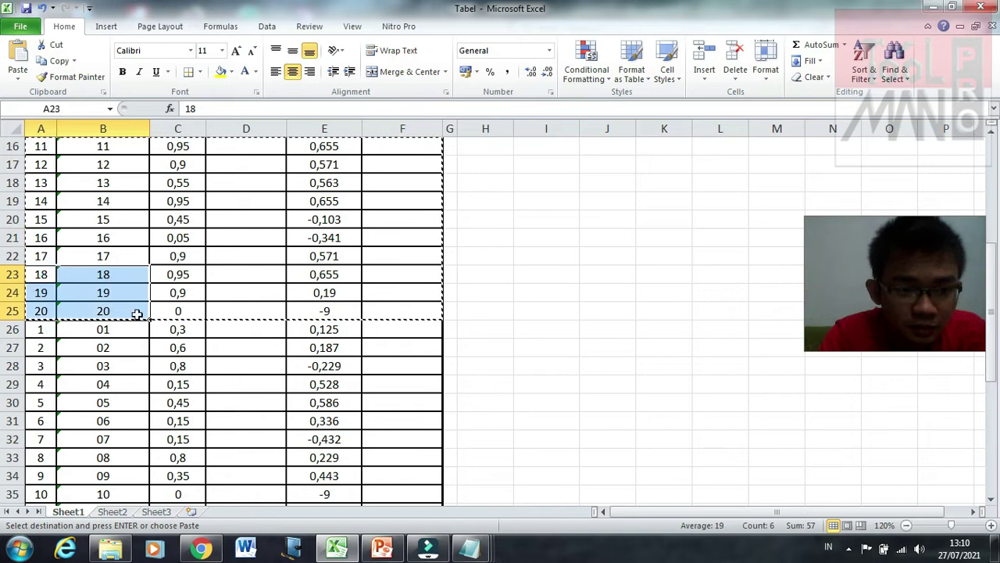
drag(148, 319, 148, 444)
click(203, 402)
Step: Clear the leftover copied values in C26:E45
scroll(205, 400, up, 7)
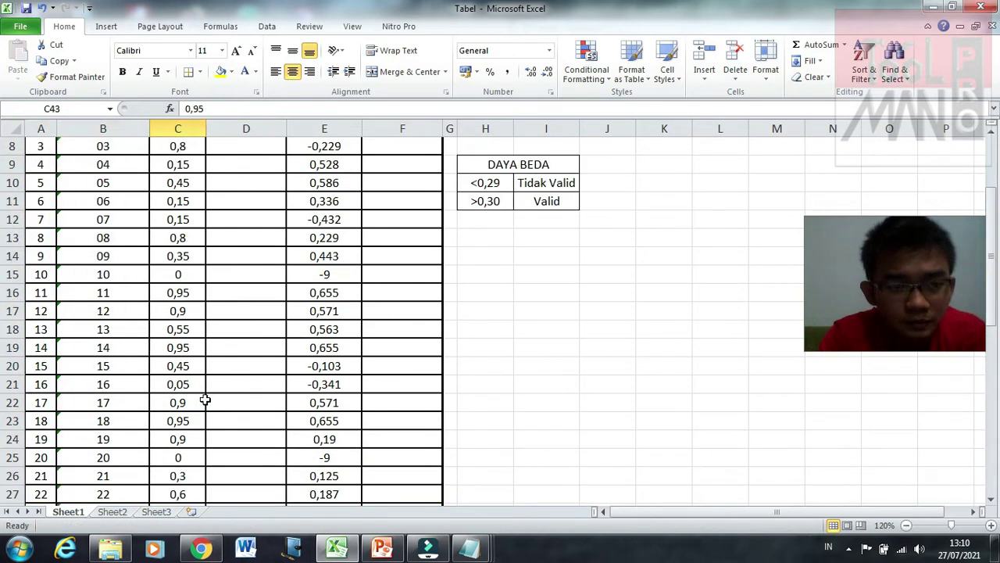
scroll(205, 401, up, 3)
scroll(205, 397, down, 4)
click(180, 385)
click(268, 413)
drag(179, 388, 324, 436)
key(Delete)
click(413, 436)
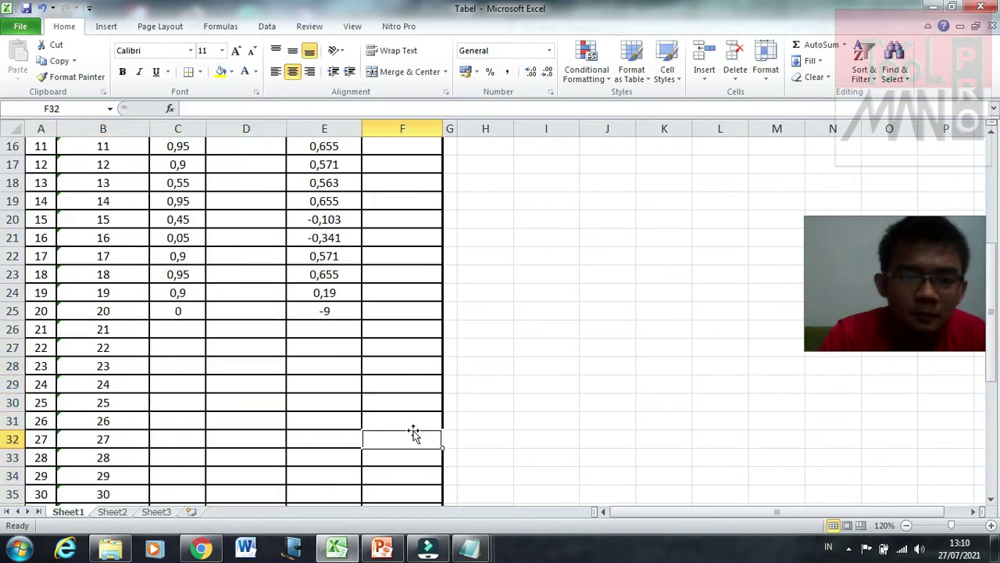
Step: Select C26 and restore Excel to a smaller window beside the HASIL Notepad output
click(168, 329)
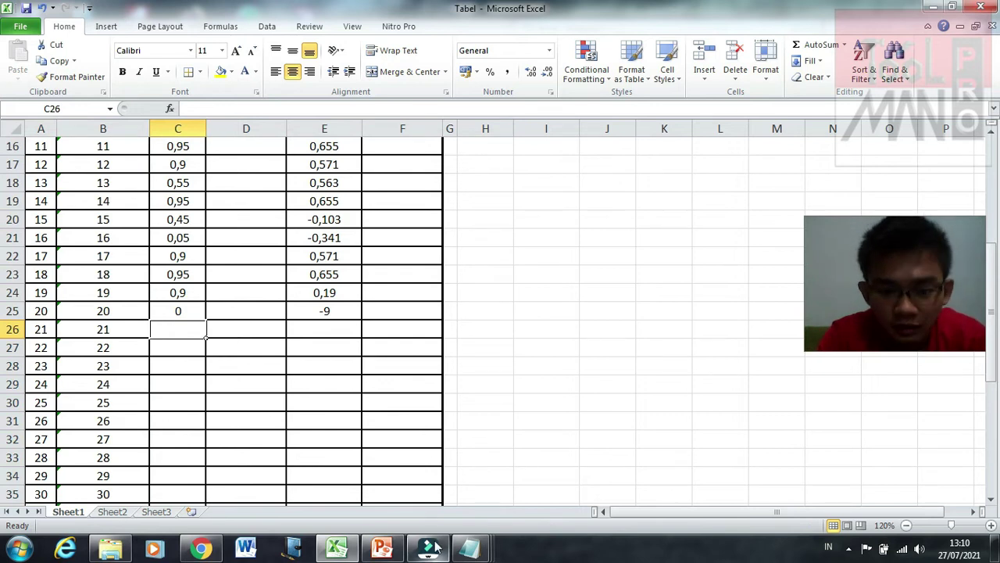
mouse_move(473, 547)
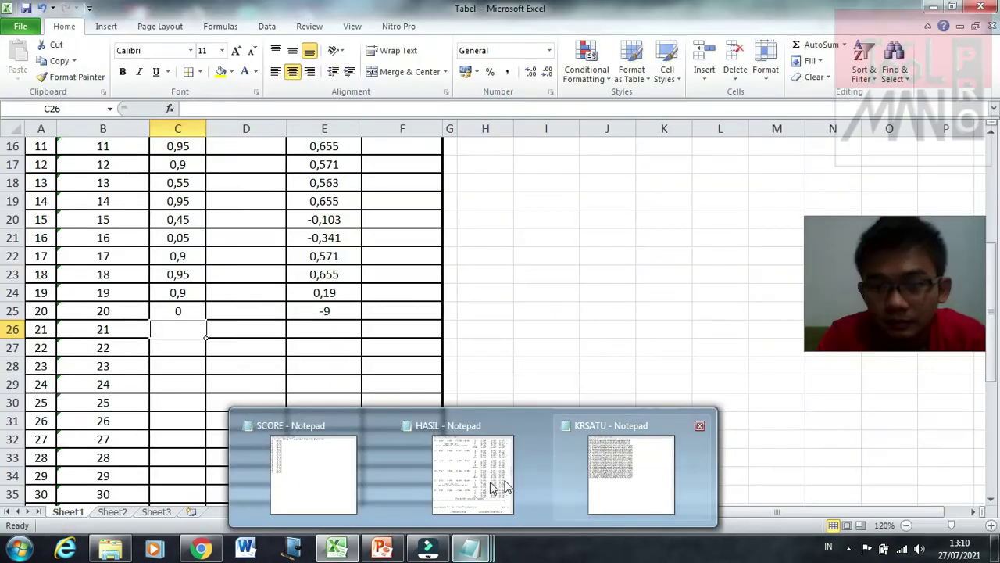
mouse_move(494, 486)
click(494, 486)
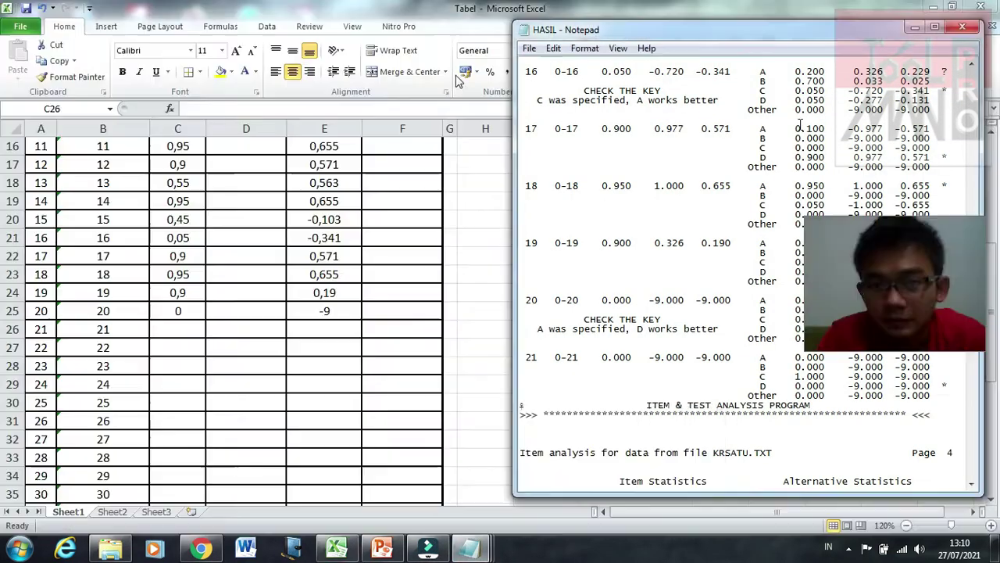
click(457, 28)
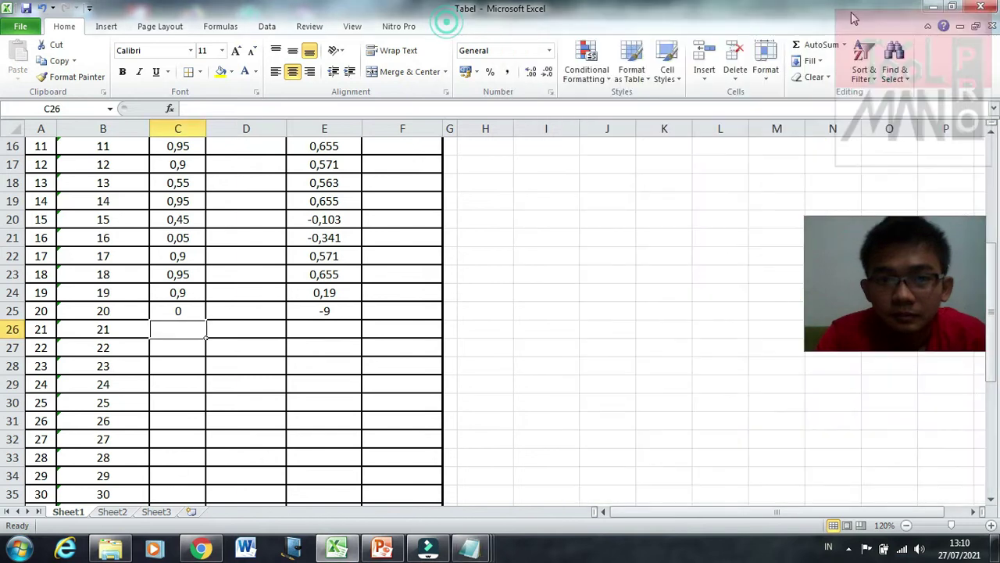
click(952, 7)
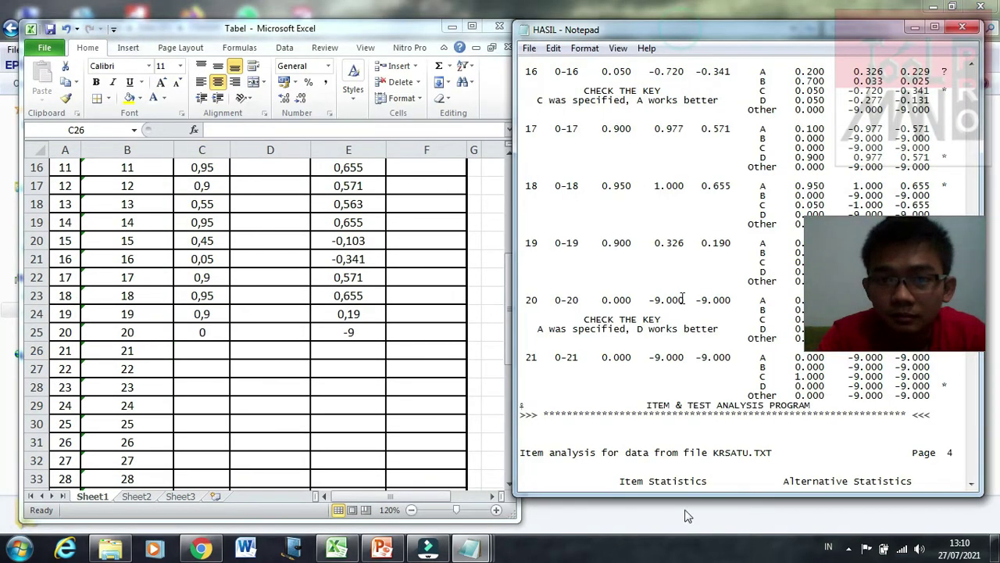
Step: Enlarge the HASIL window and scroll it to item 21's results, keeping Excel at C26
drag(689, 492, 687, 512)
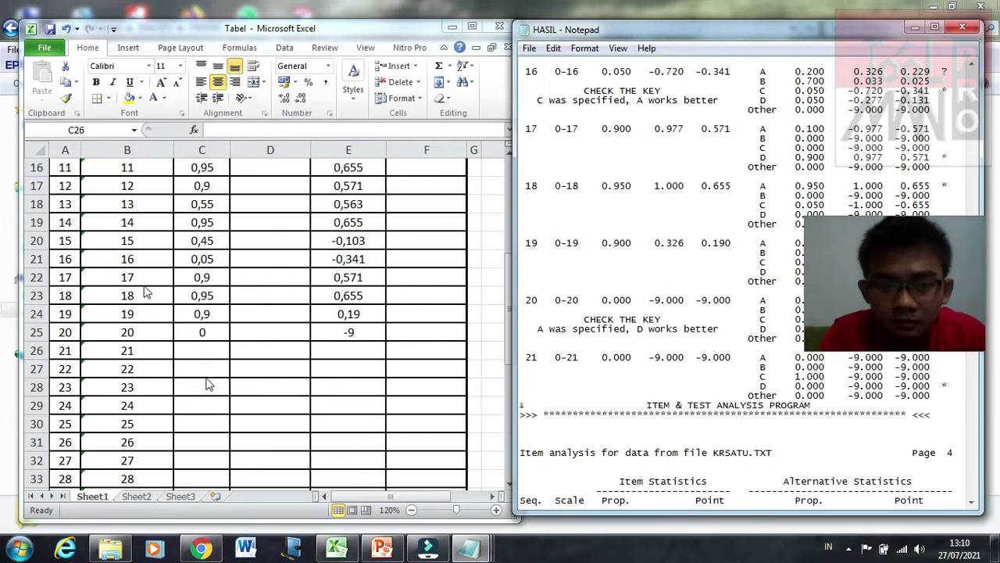
click(197, 348)
click(631, 364)
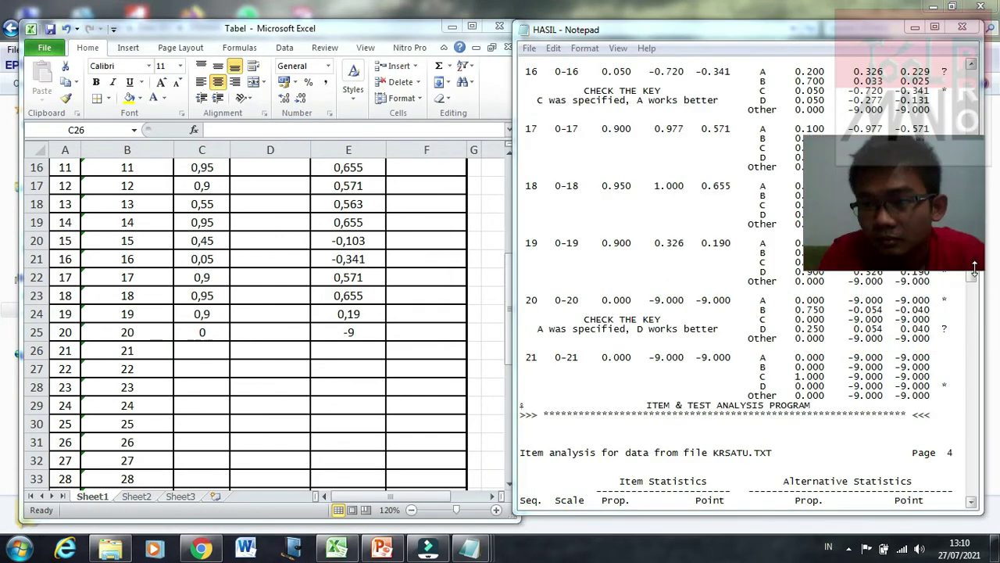
drag(972, 278, 976, 311)
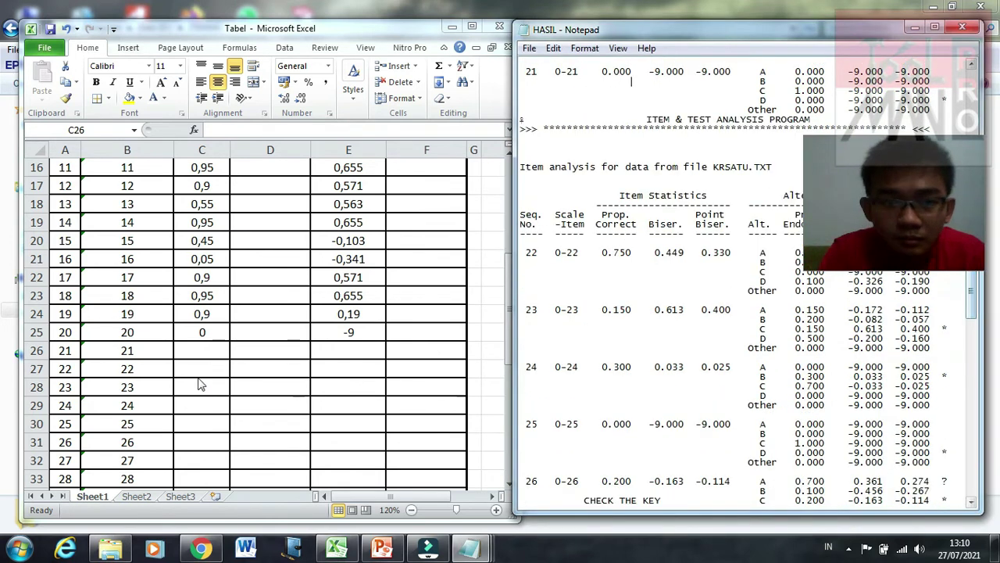
click(197, 352)
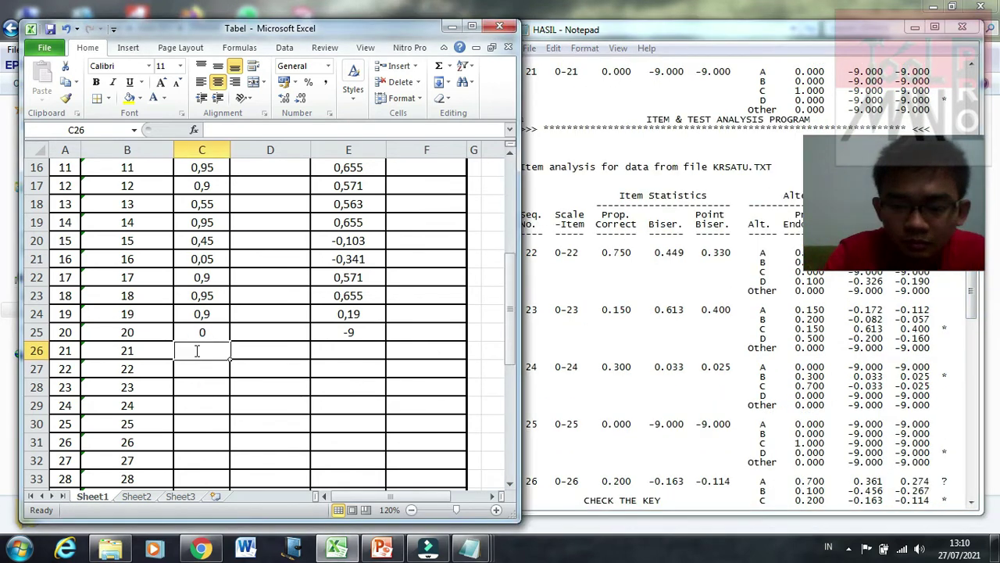
Step: Enter proportion-correct values 0, 0,75, 0,15, 0,3, 0 and 0,2 in C26:C31 for items 21–26
text(0)
key(Return)
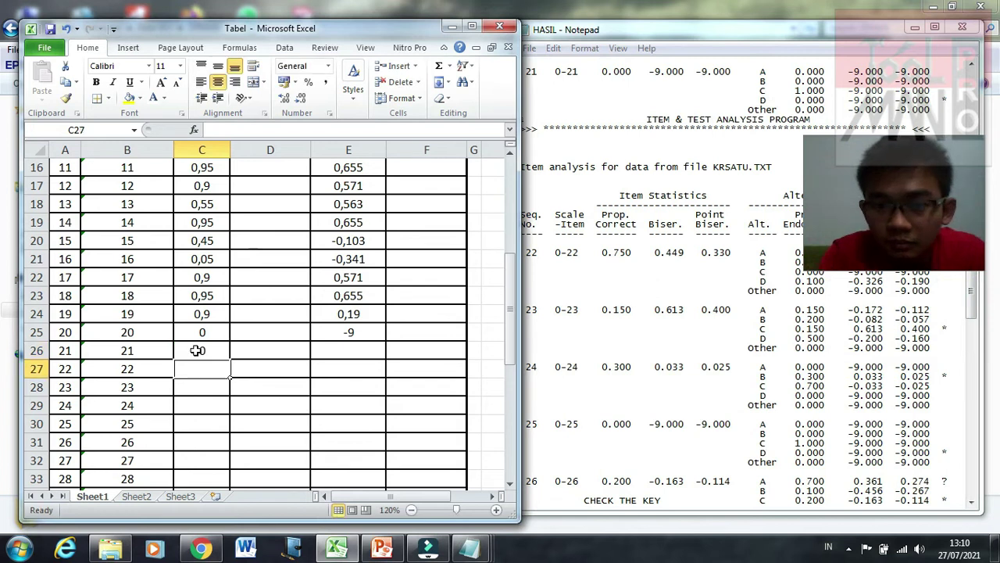
text(0,7)
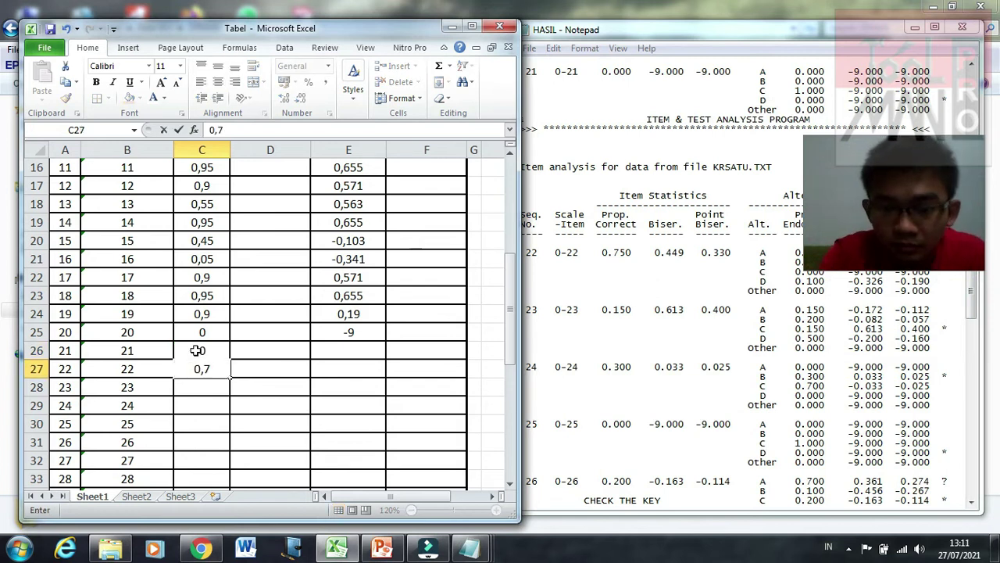
text(5)
key(Return)
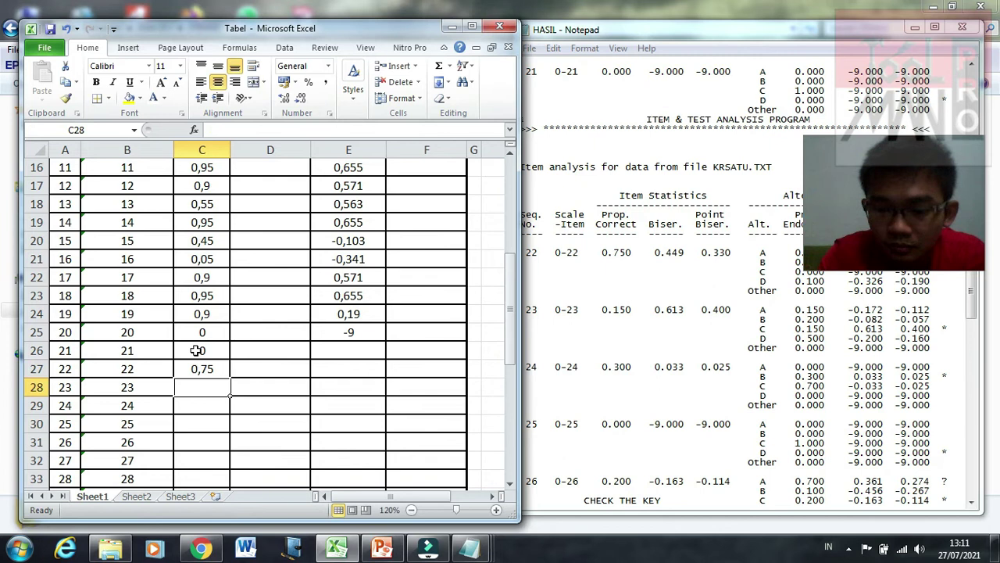
text(0,15)
key(Return)
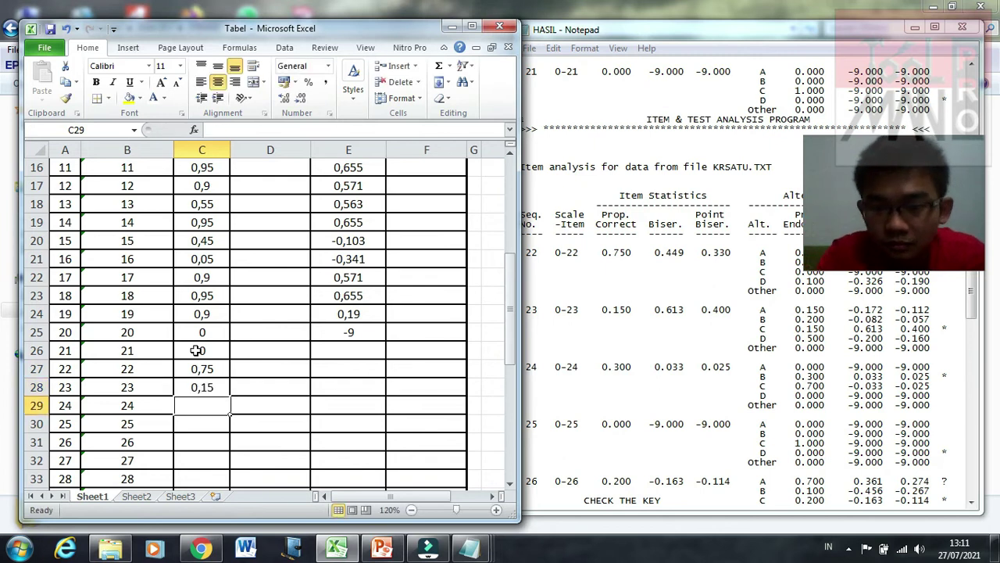
text(0,3)
key(Return)
text(0)
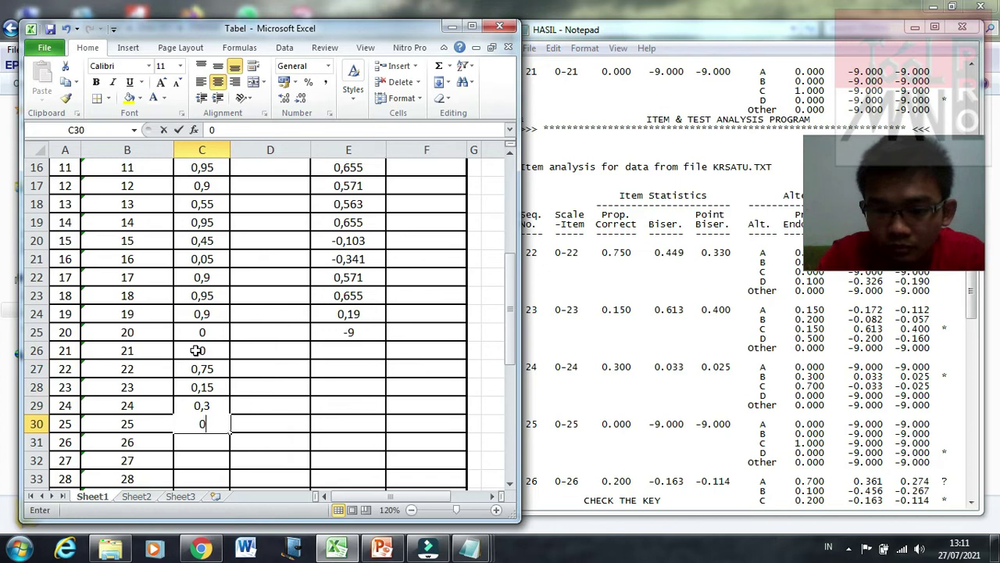
key(Return)
text(0,2)
key(Return)
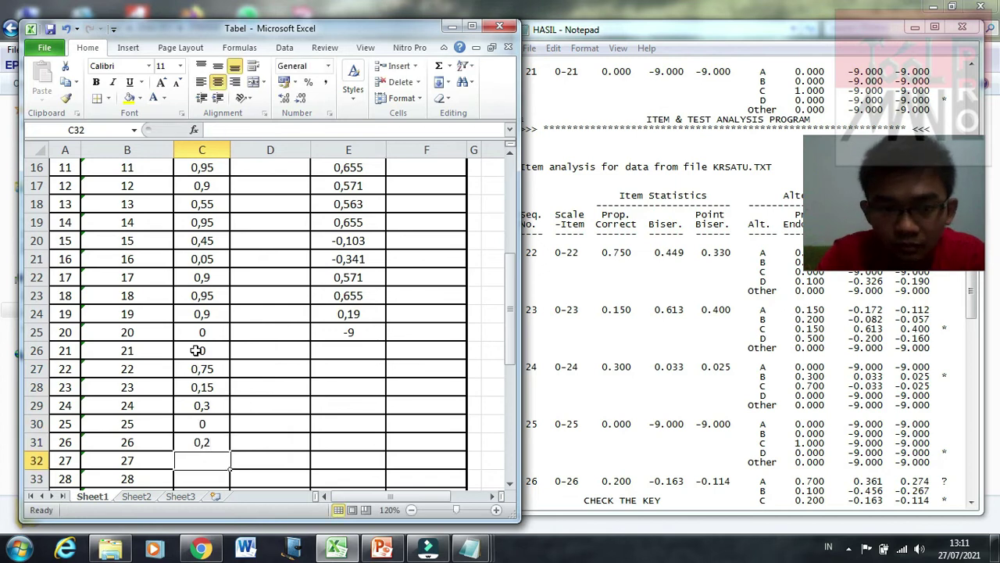
Step: Enter point-biserial values -9, 0,33, 0,4, 0,025, -9 and -0,114 in E26:E31
click(330, 354)
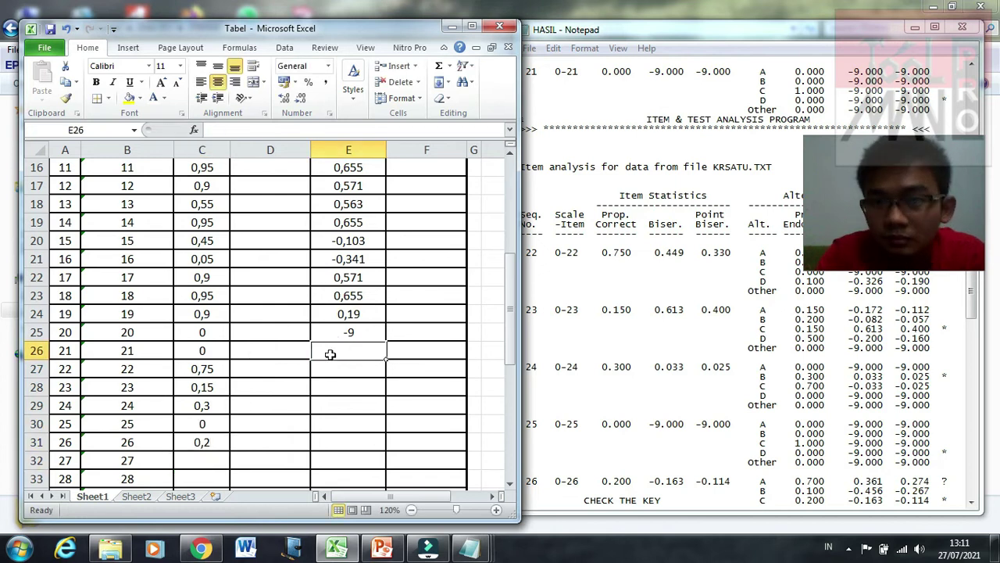
text(-9)
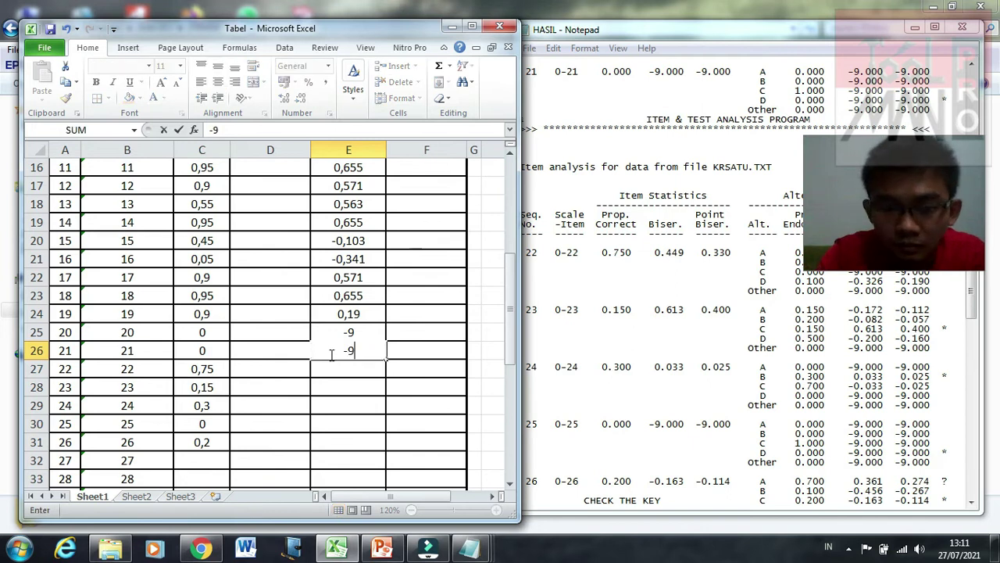
key(Return)
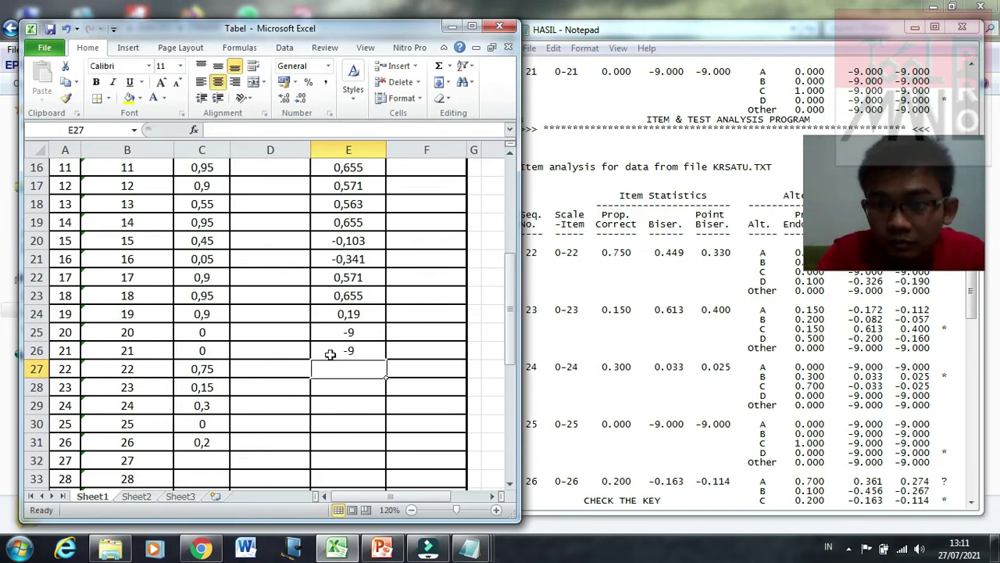
text(0,33)
key(Return)
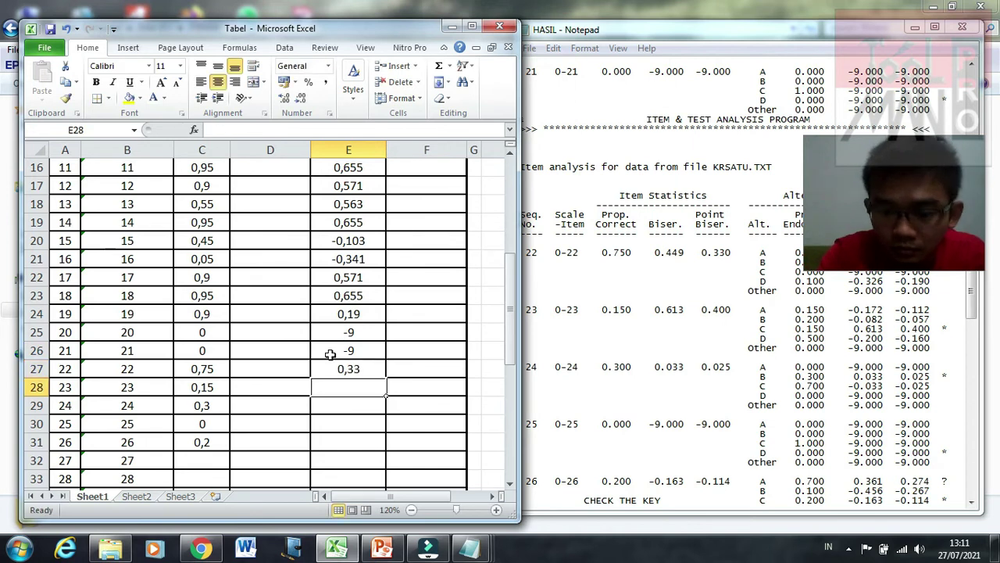
text(0,4)
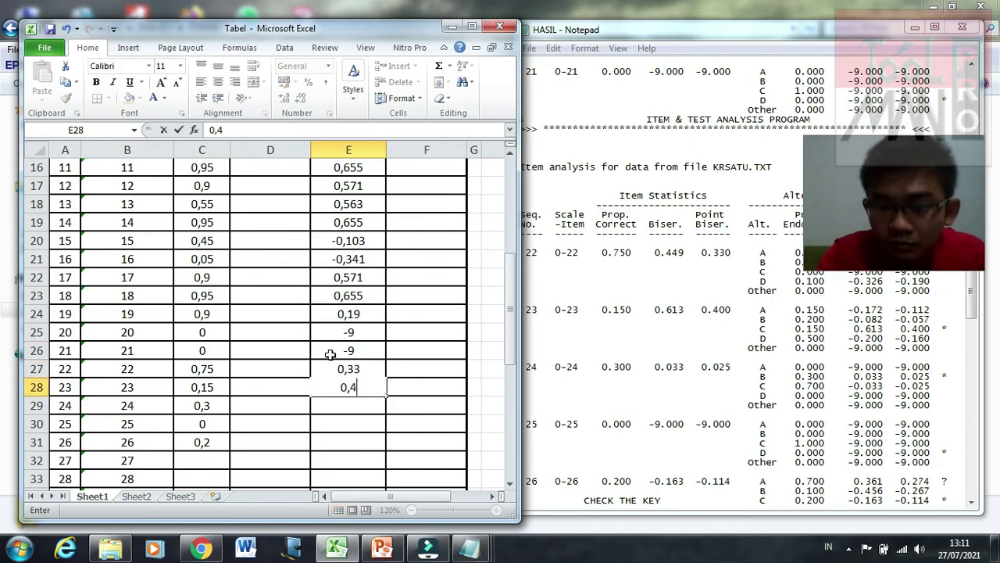
key(Return)
text(0,0)
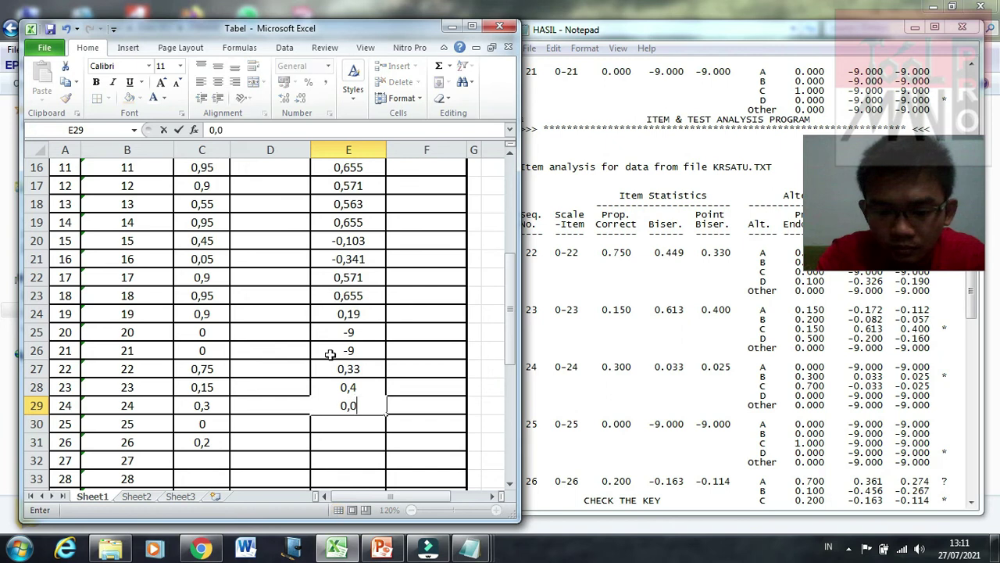
text(25)
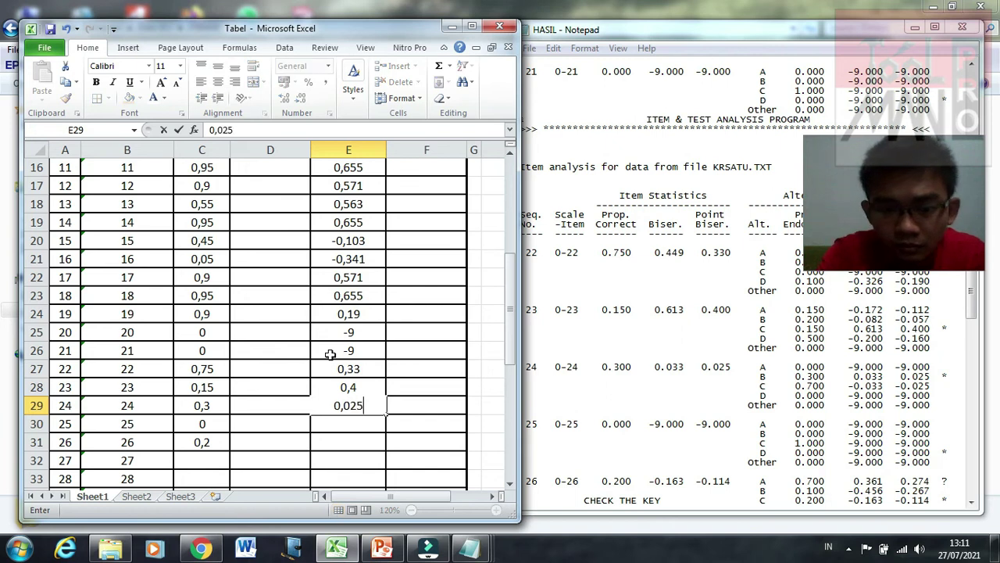
key(Return)
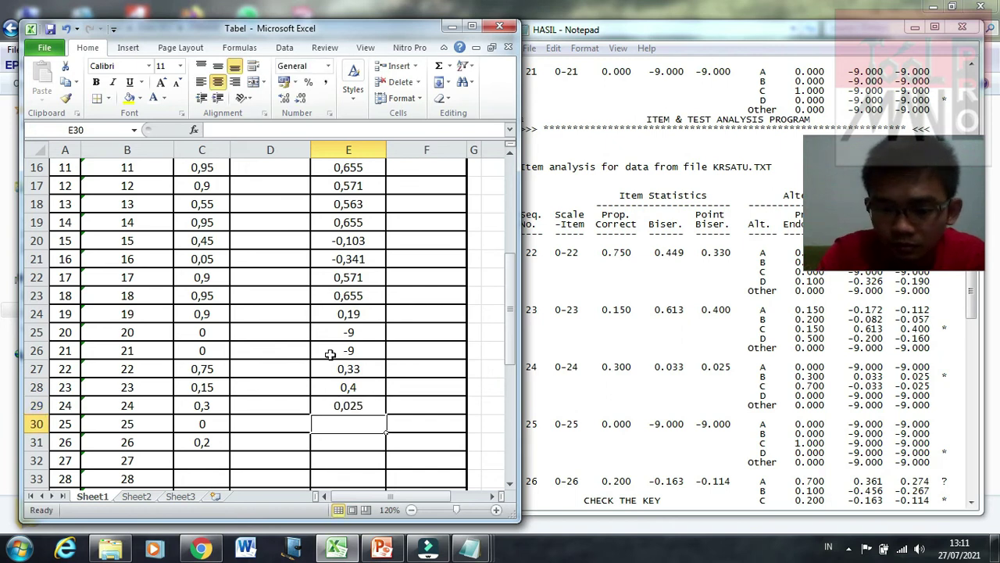
text(-9)
key(Return)
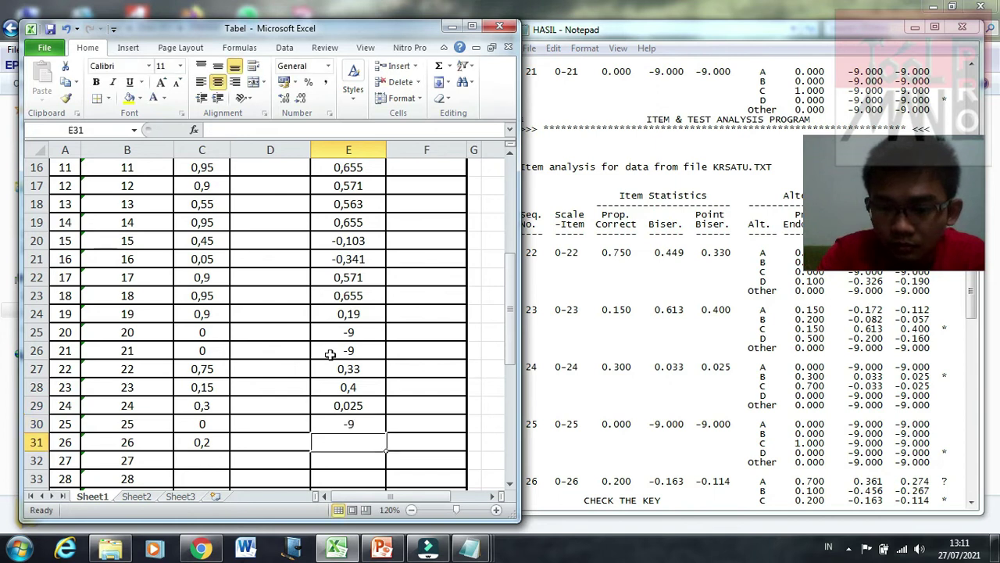
text(-0)
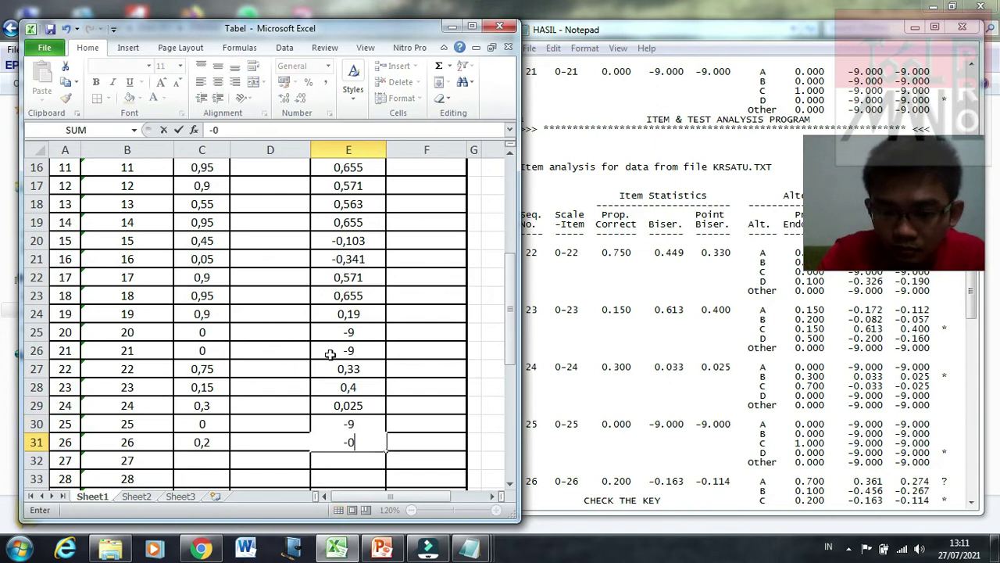
text(,114)
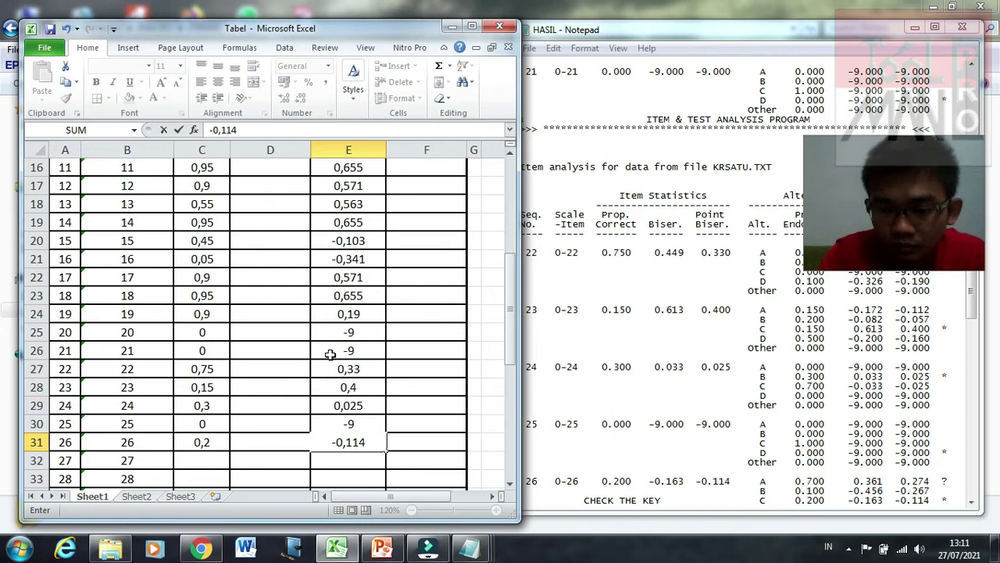
key(Return)
click(632, 454)
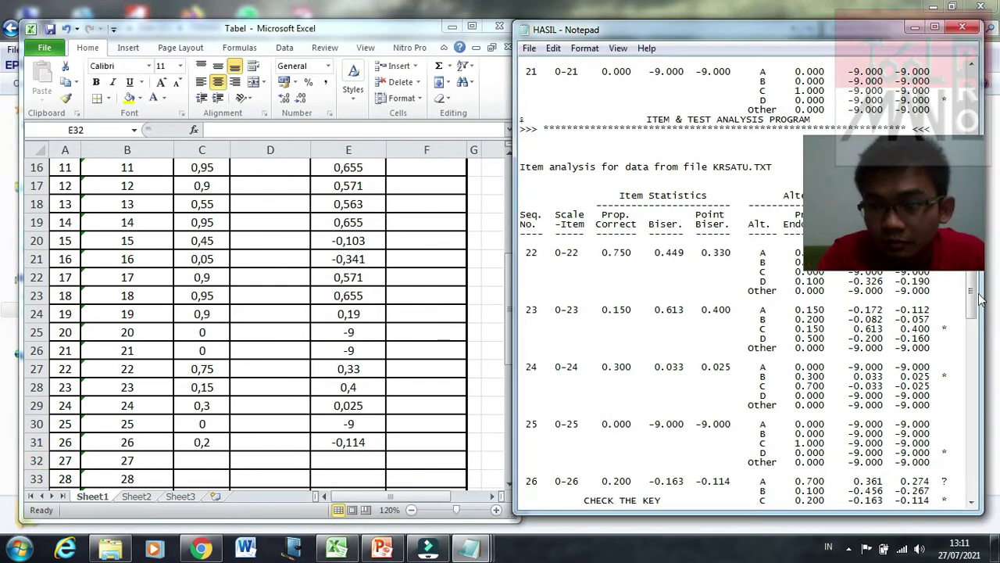
Step: Enter proportion-correct values 0,4, 0, 0,1, 0, 0,05, 0 for items 27–32 in C32:C37
drag(972, 307, 977, 385)
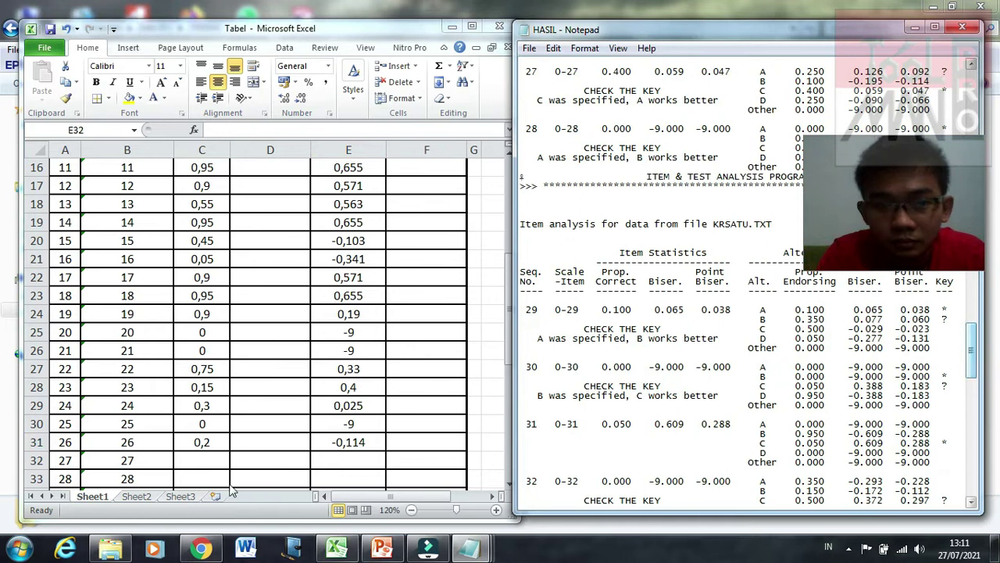
click(207, 461)
click(207, 461)
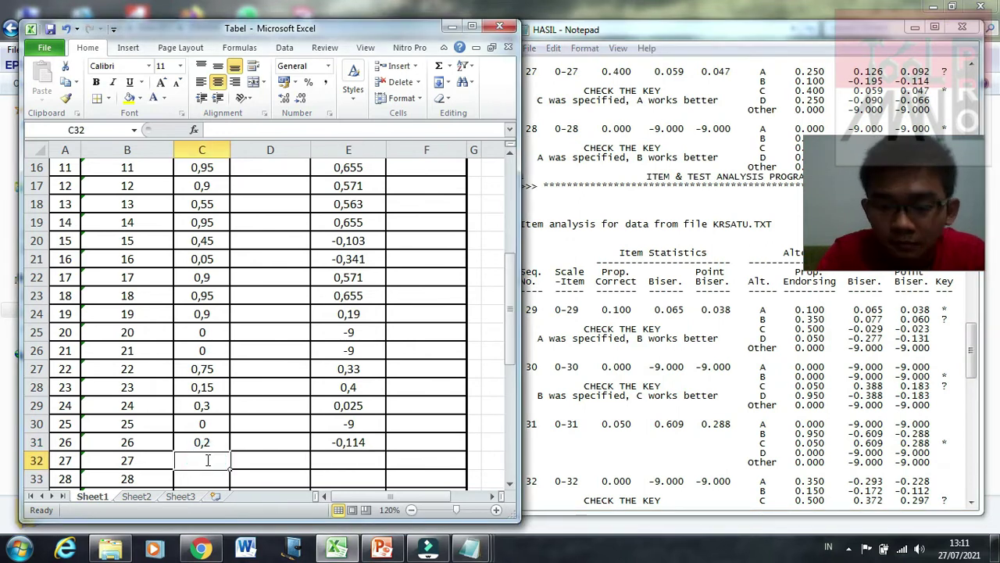
text(0,4)
key(Return)
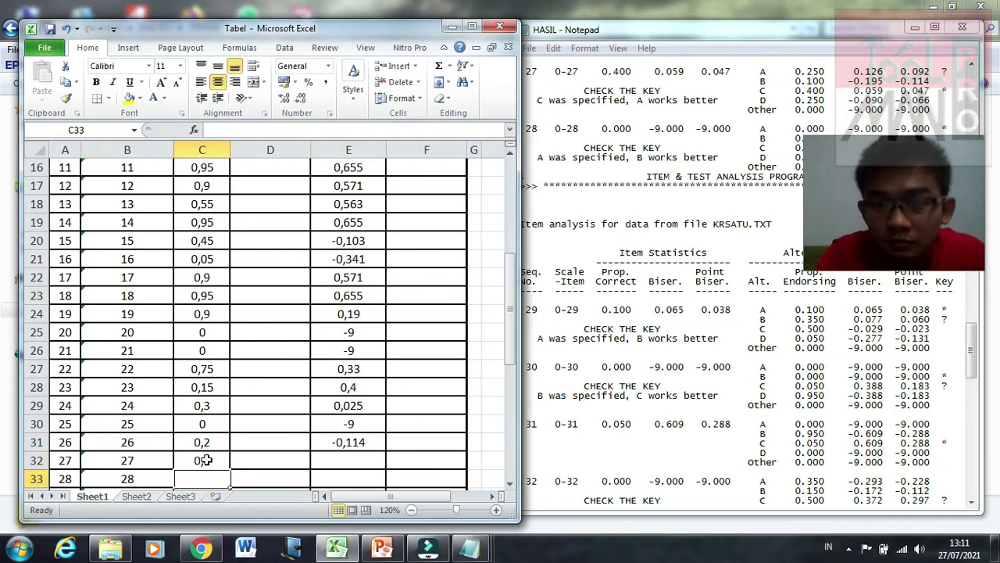
text(0)
key(BackSpace)
key(Return)
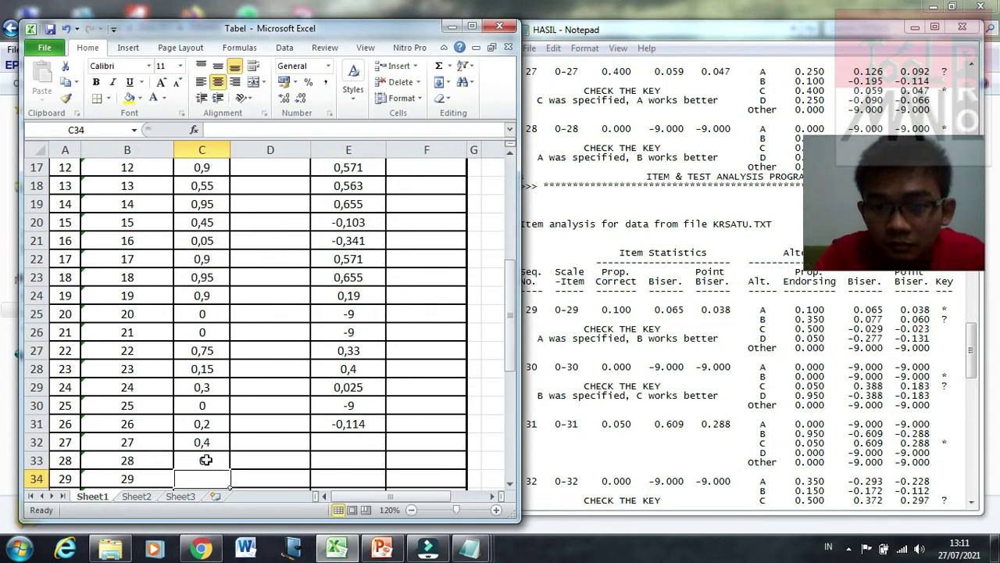
text(0)
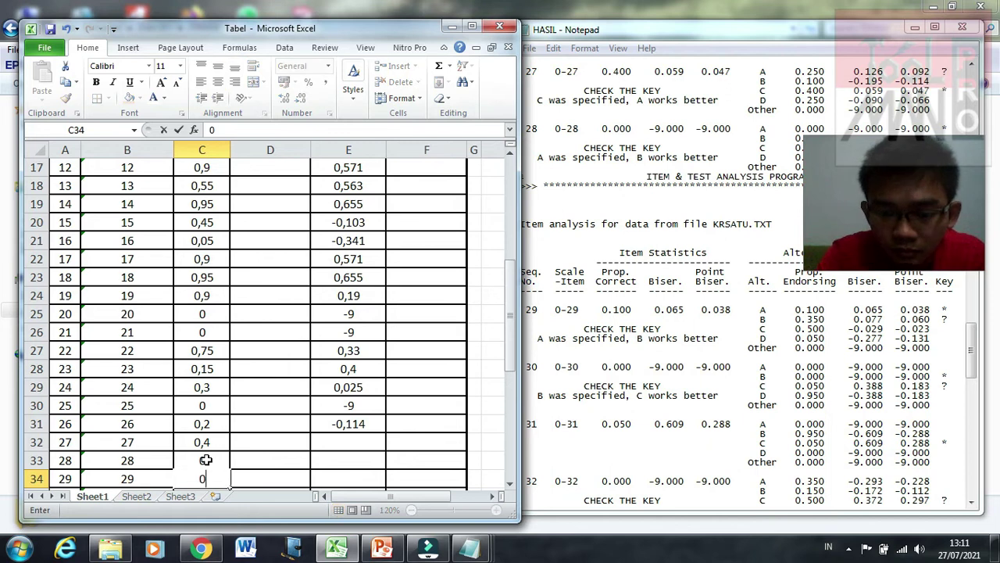
text(,1)
key(Return)
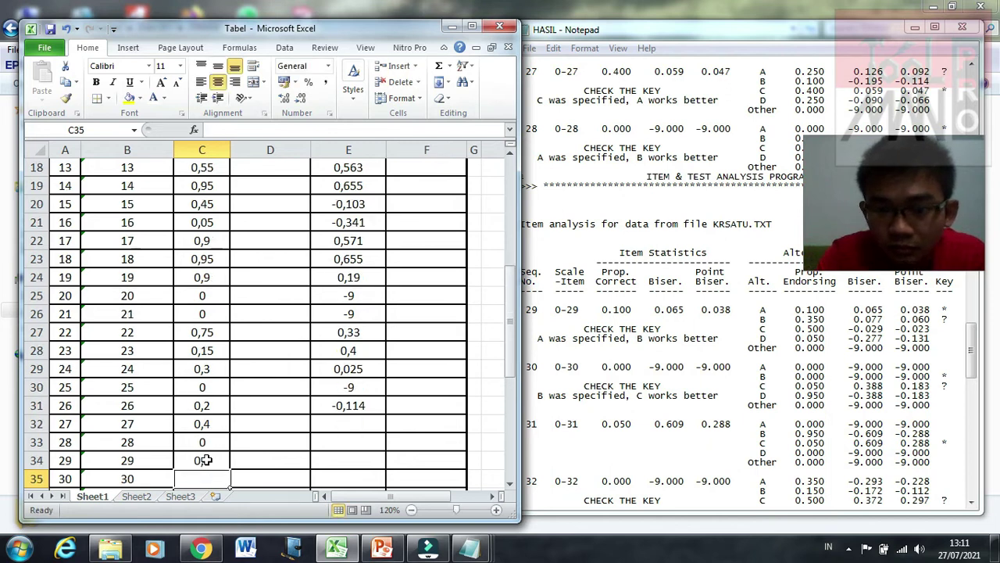
text(0)
key(Return)
text(0)
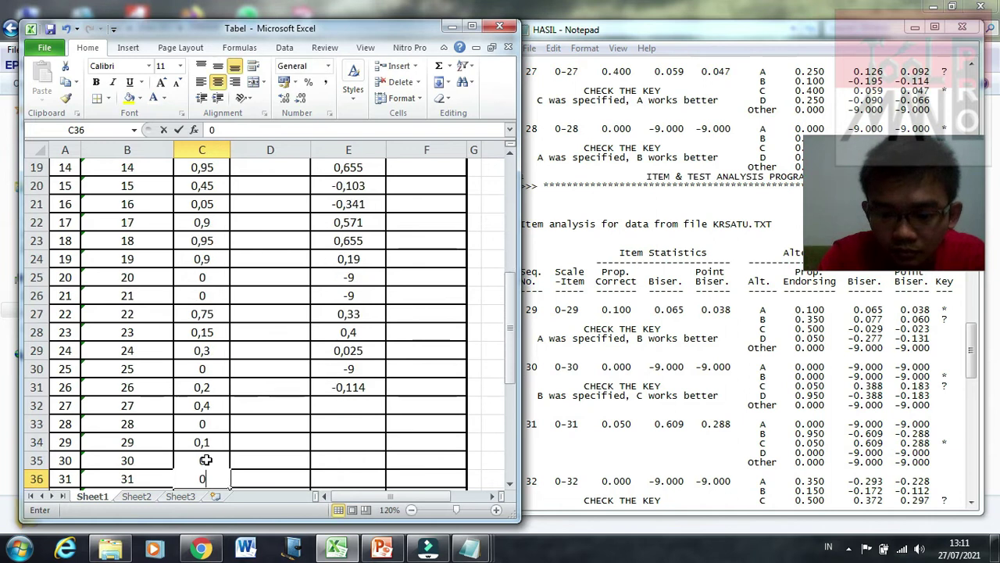
text(,05)
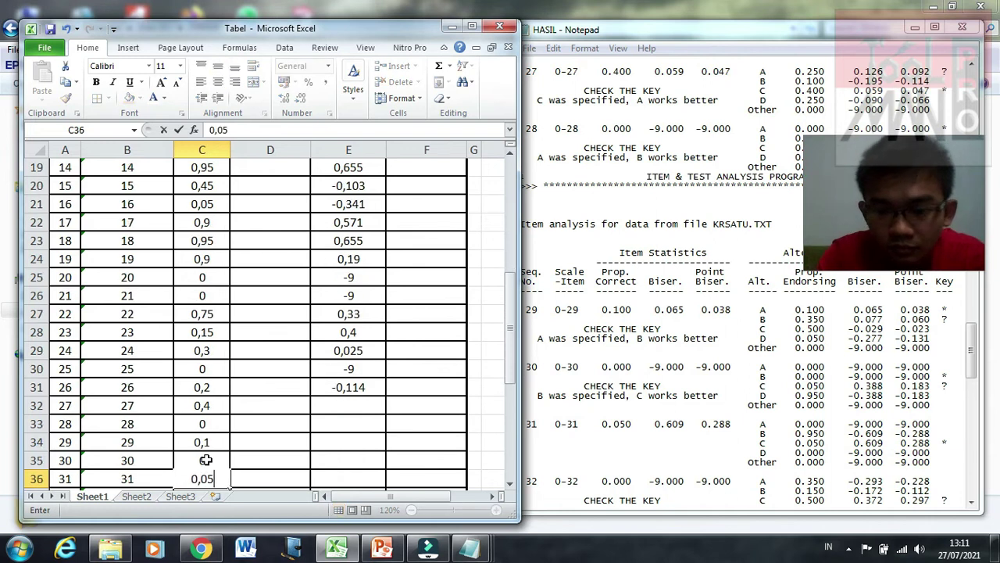
key(Return)
text(0)
key(Return)
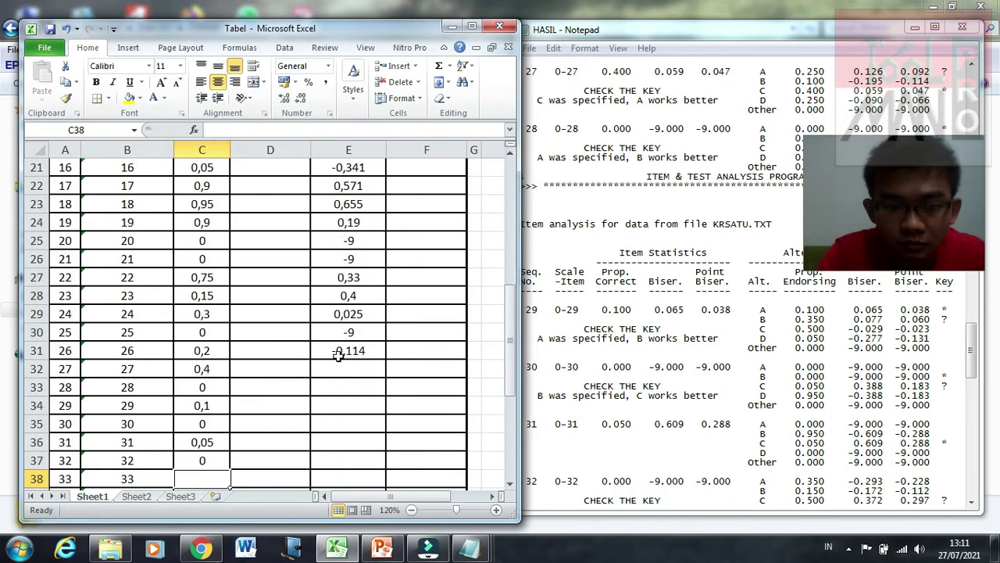
Step: Enter point-biserial values 0,47, -9, 0,38, -9, 0,288, -9 for items 27–32 in E32:E37
click(344, 370)
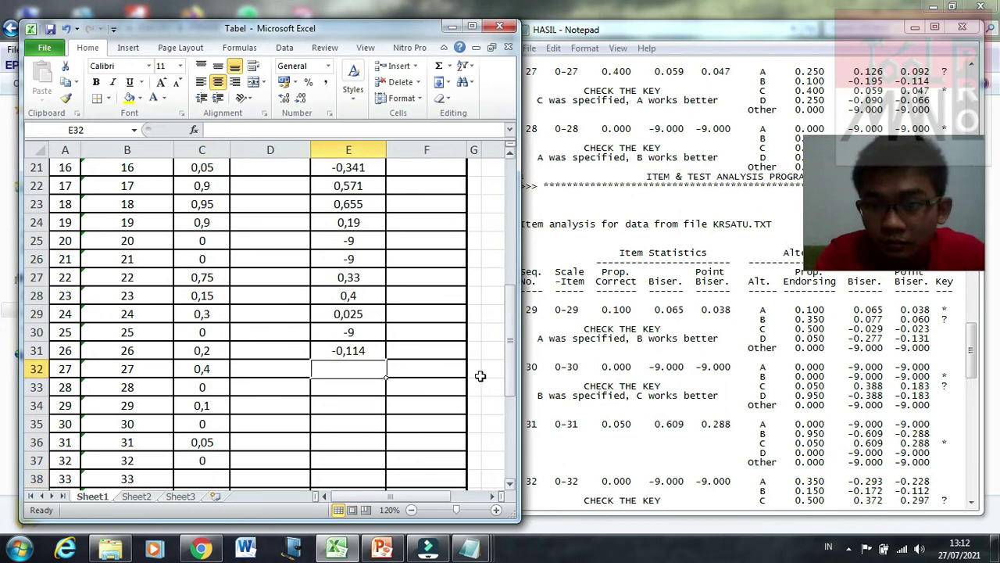
text(0,)
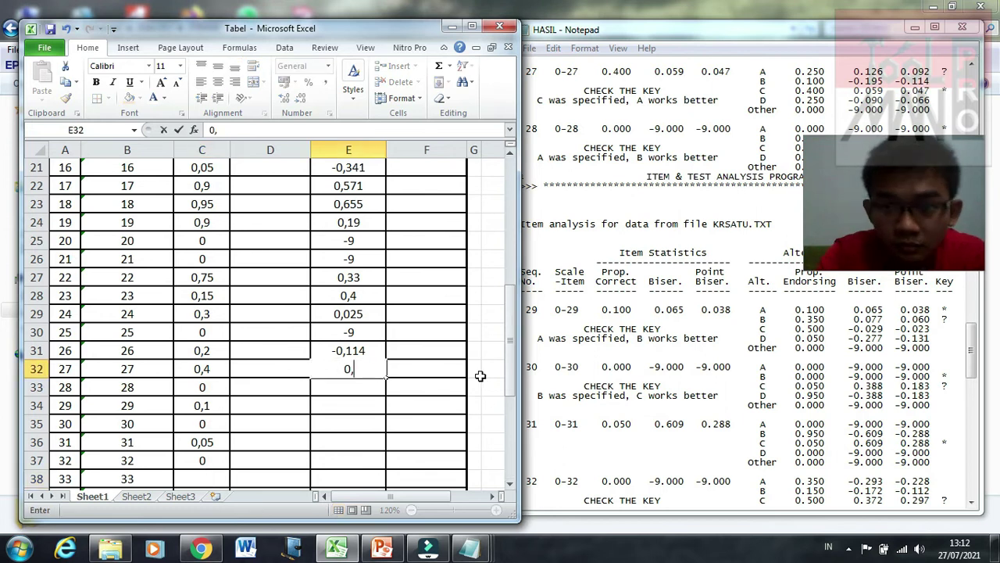
text(47)
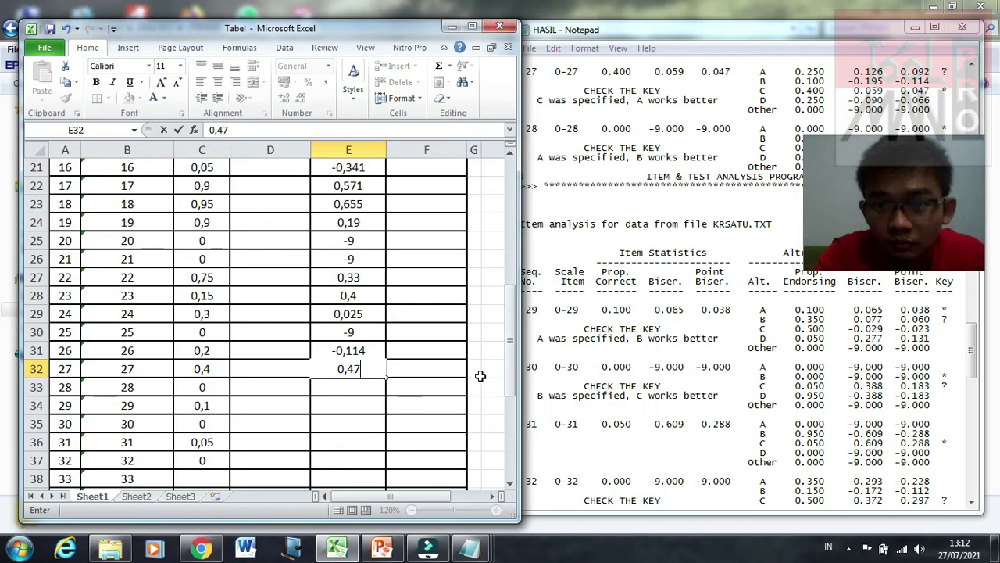
key(Return)
text(-9)
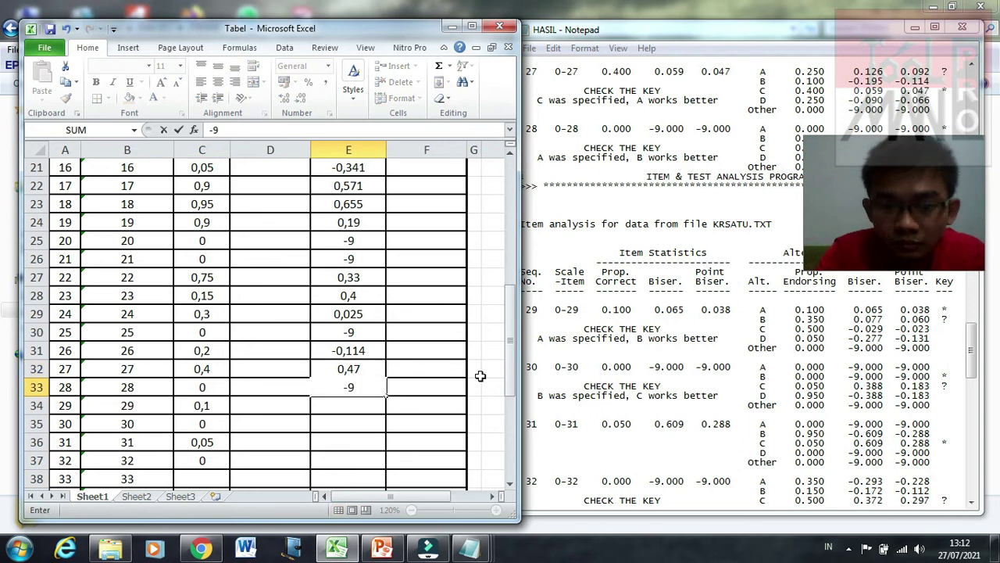
key(Return)
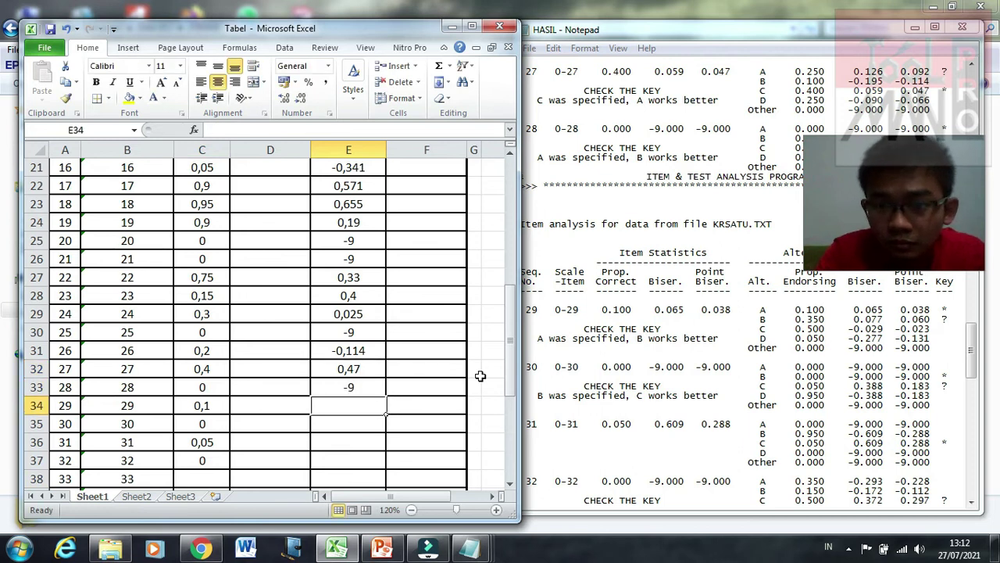
text(0,)
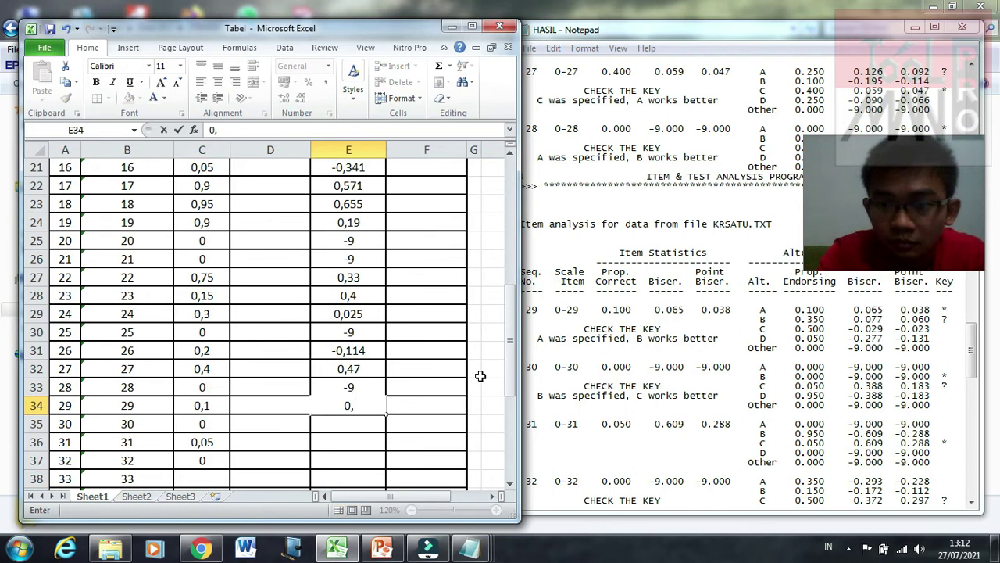
text(3)
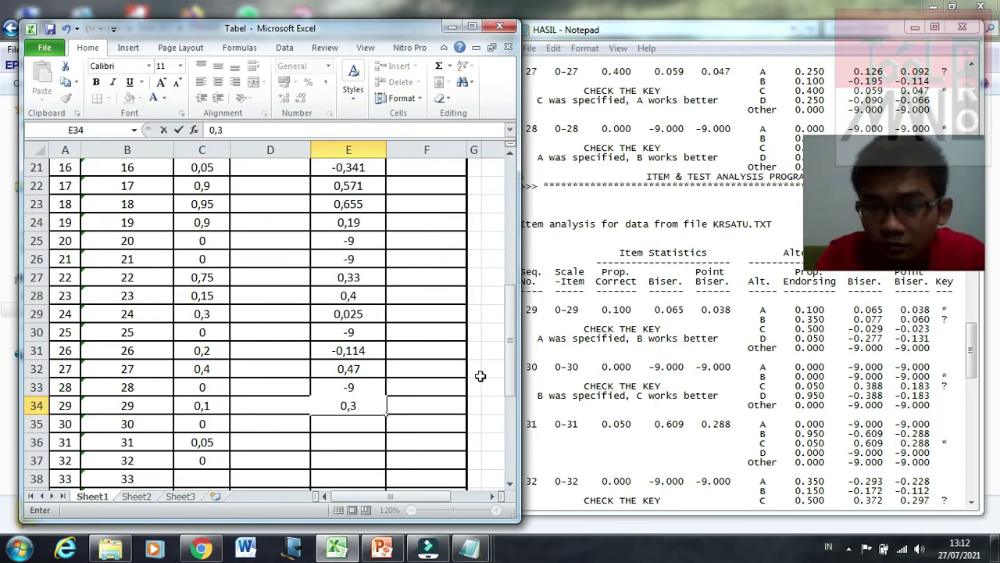
text(8)
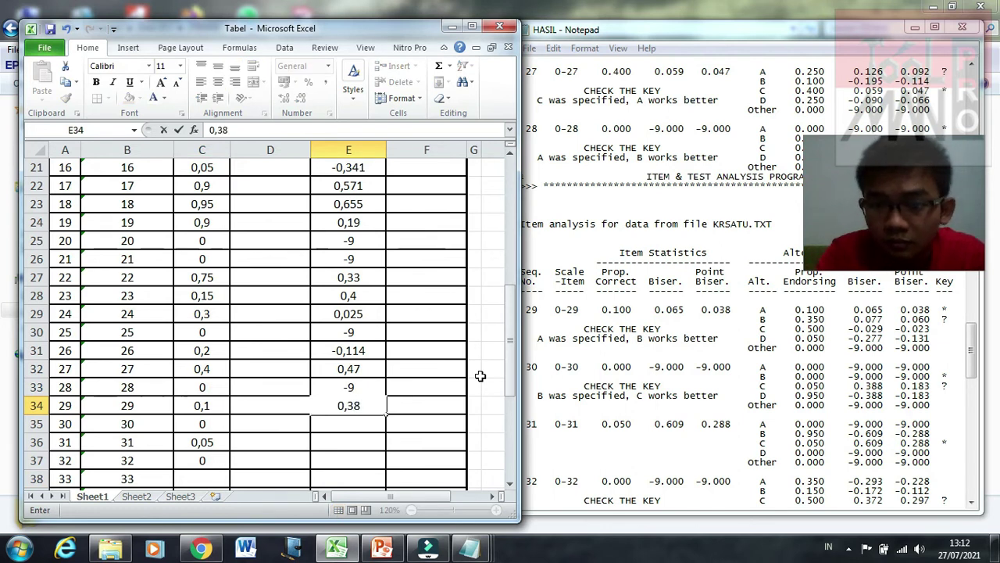
key(Return)
text(-9)
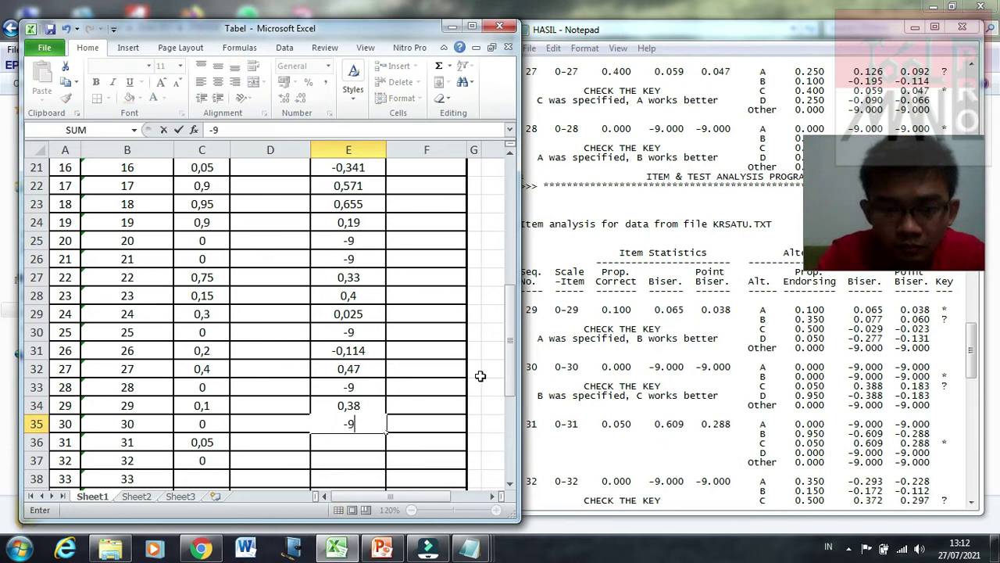
key(Return)
text(0,)
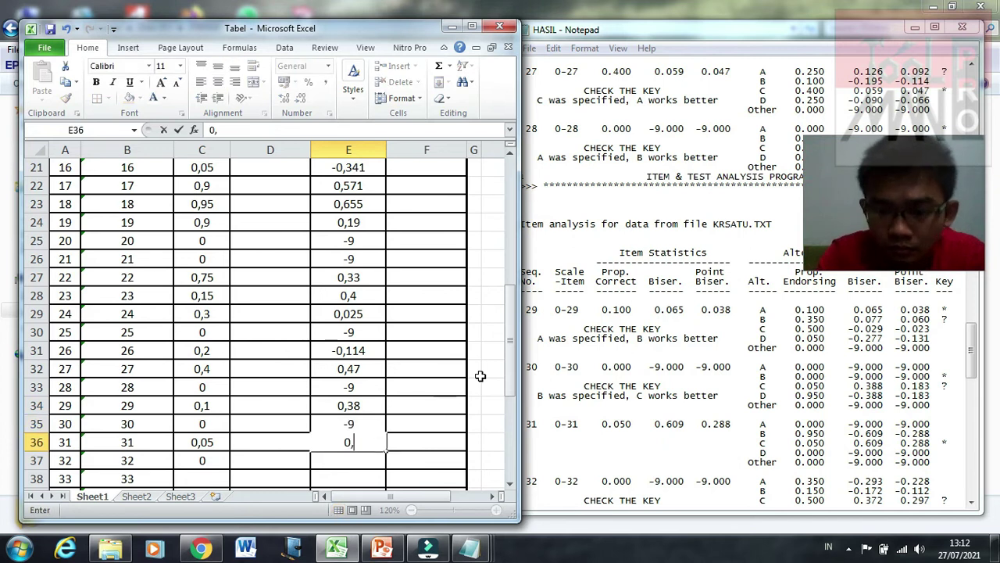
text(288)
key(Return)
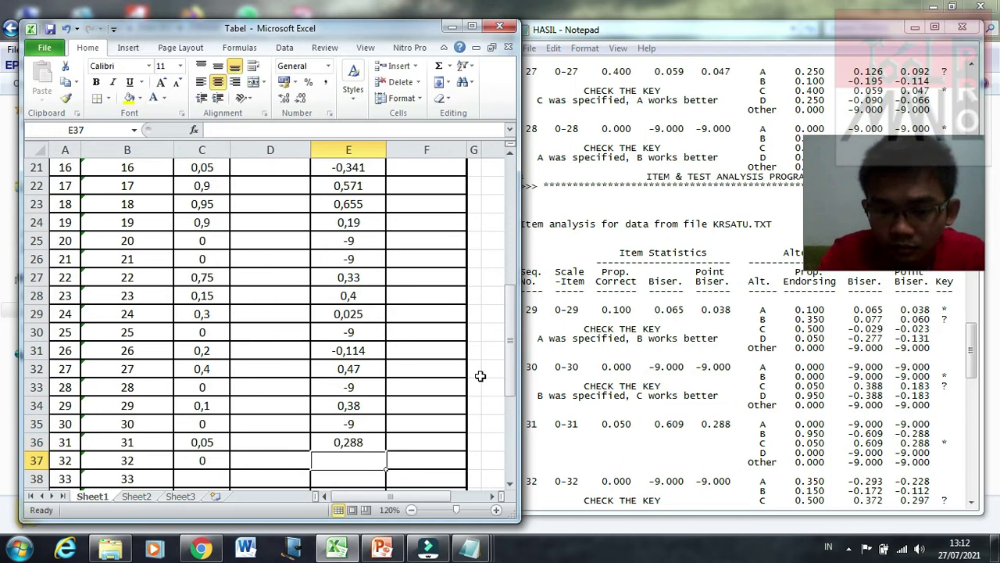
text(-9)
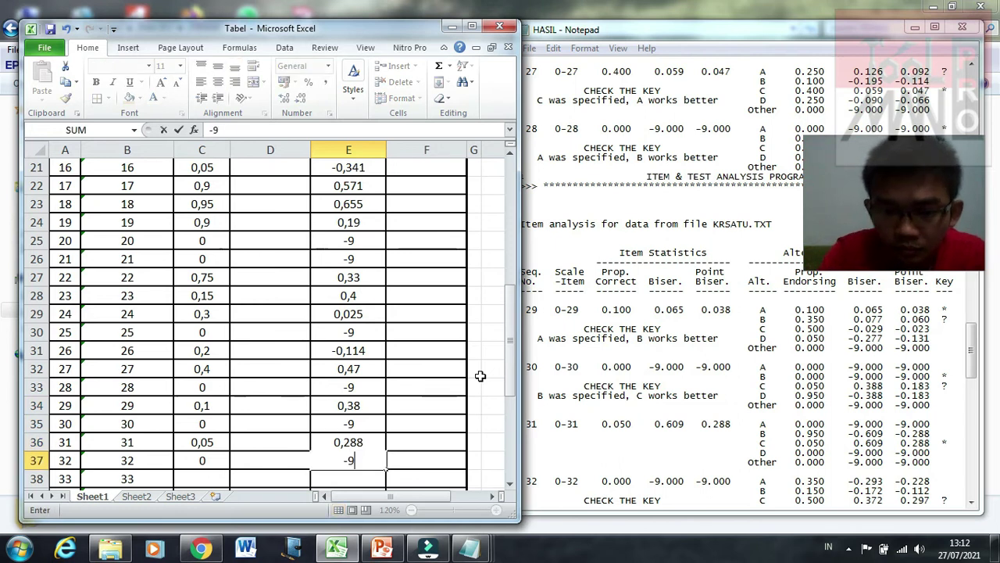
key(Return)
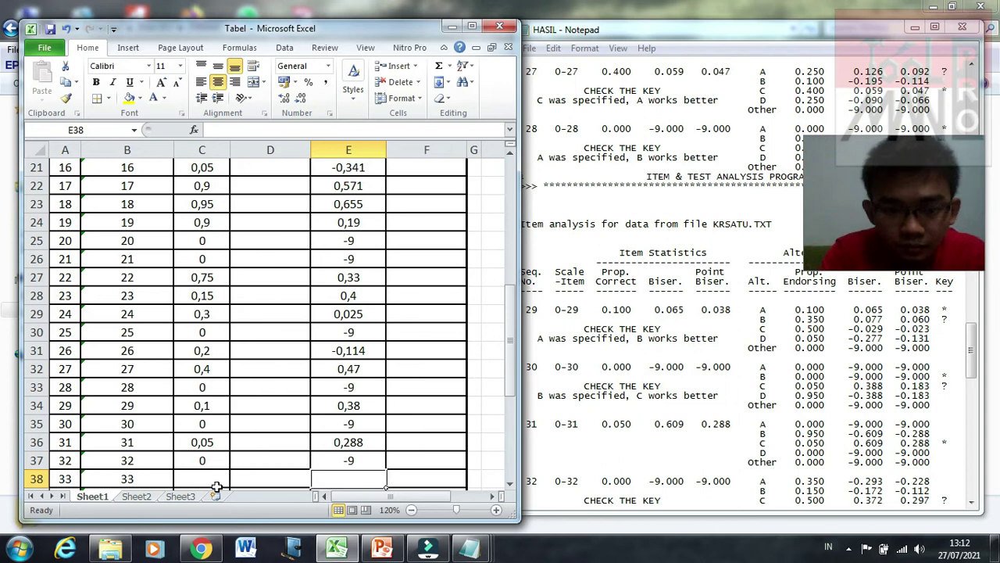
click(217, 485)
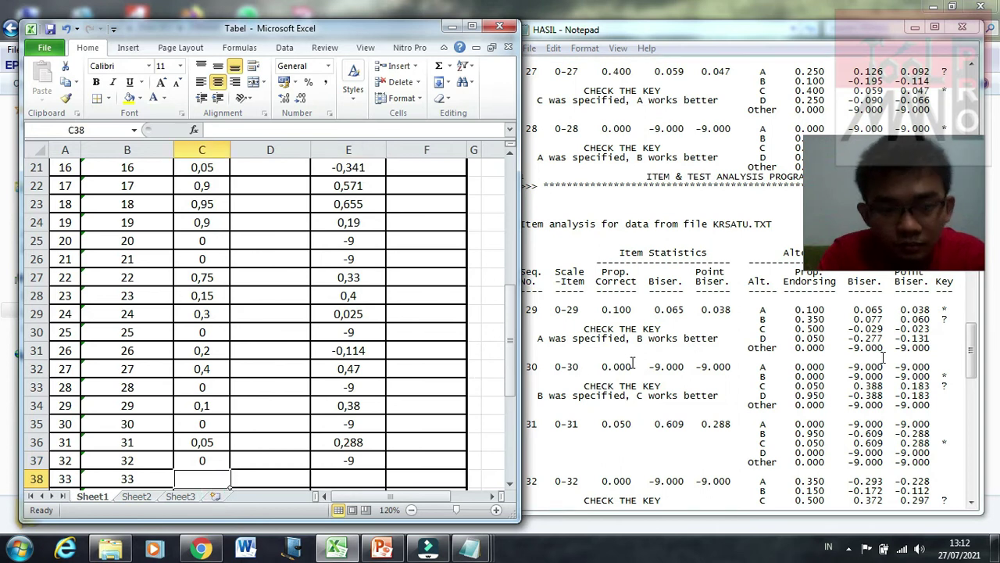
Step: Enter proportion-correct values 0, 0,5, 0, 0,45, 0, 0 for items 33–38
drag(970, 346, 975, 412)
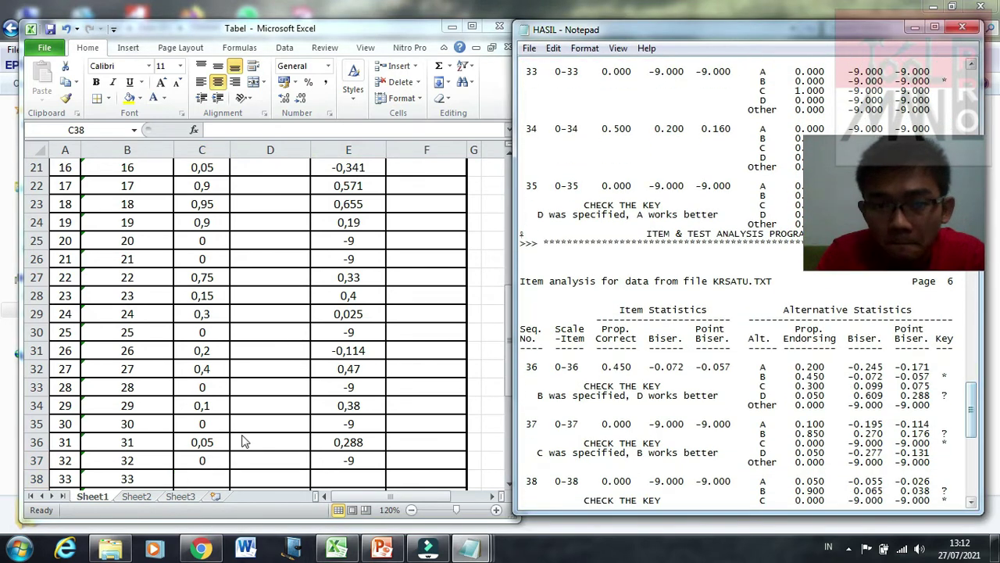
click(201, 476)
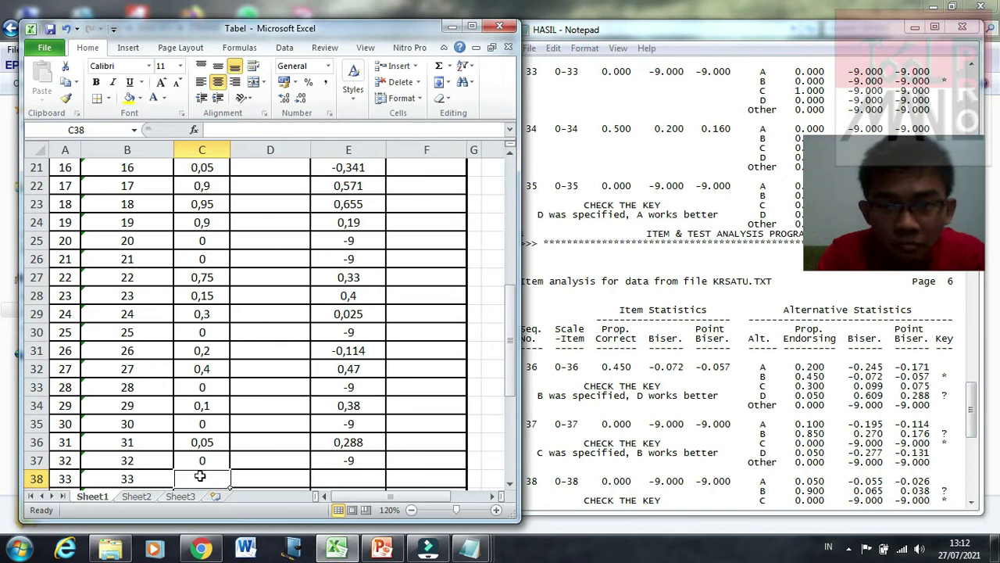
text(0)
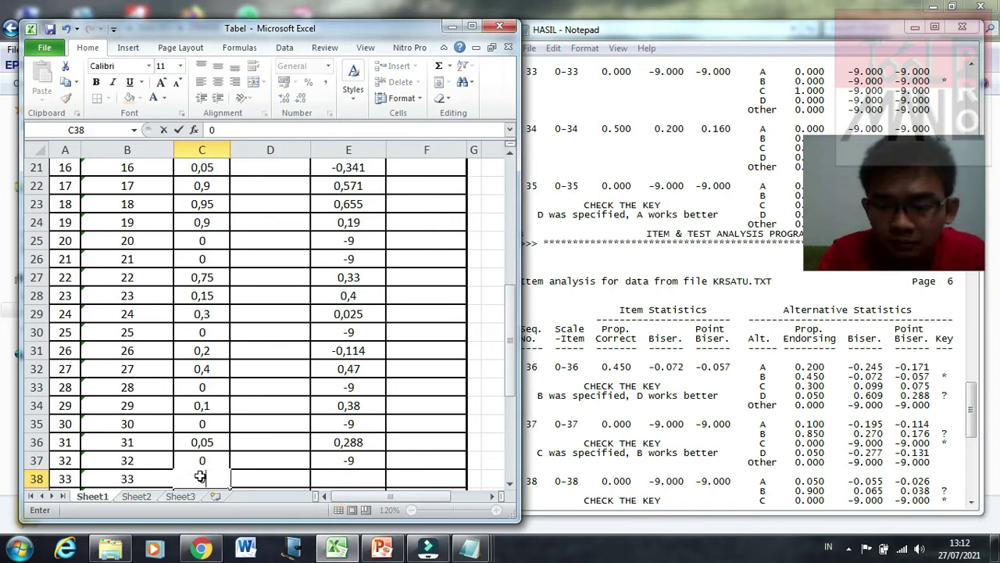
key(Return)
text(0,5)
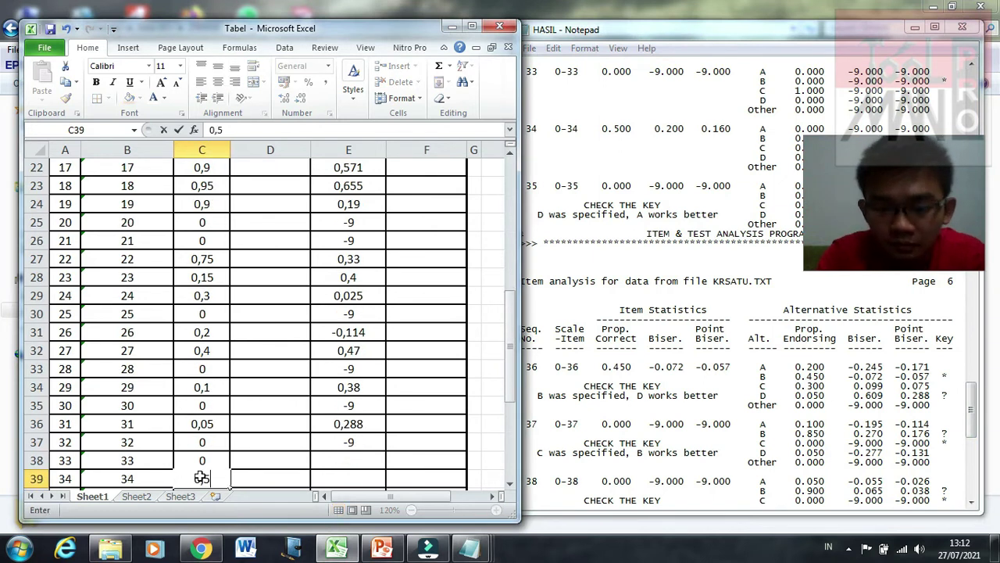
key(Return)
text(0)
key(Return)
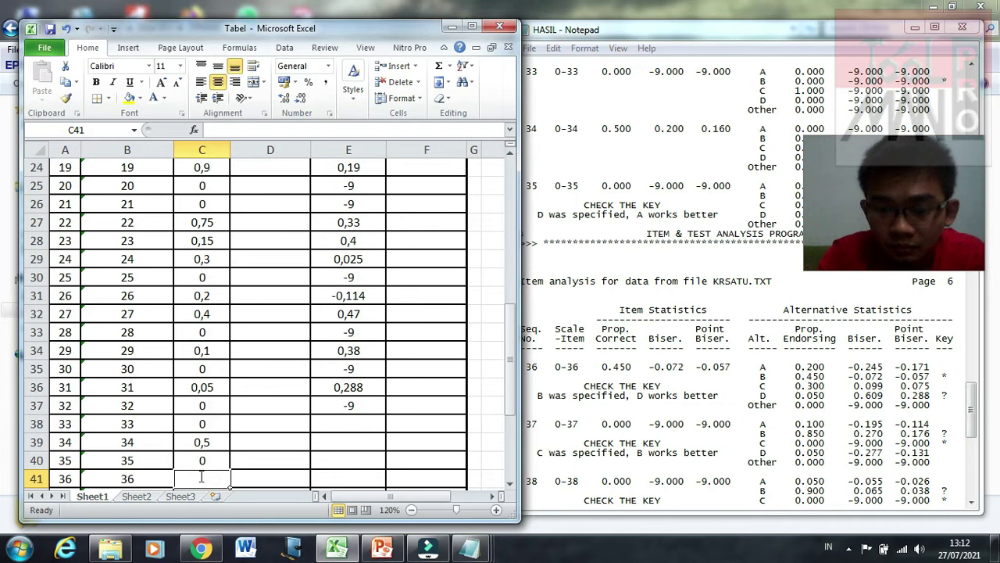
text(0,45)
key(Return)
text(0)
key(Return)
text(0)
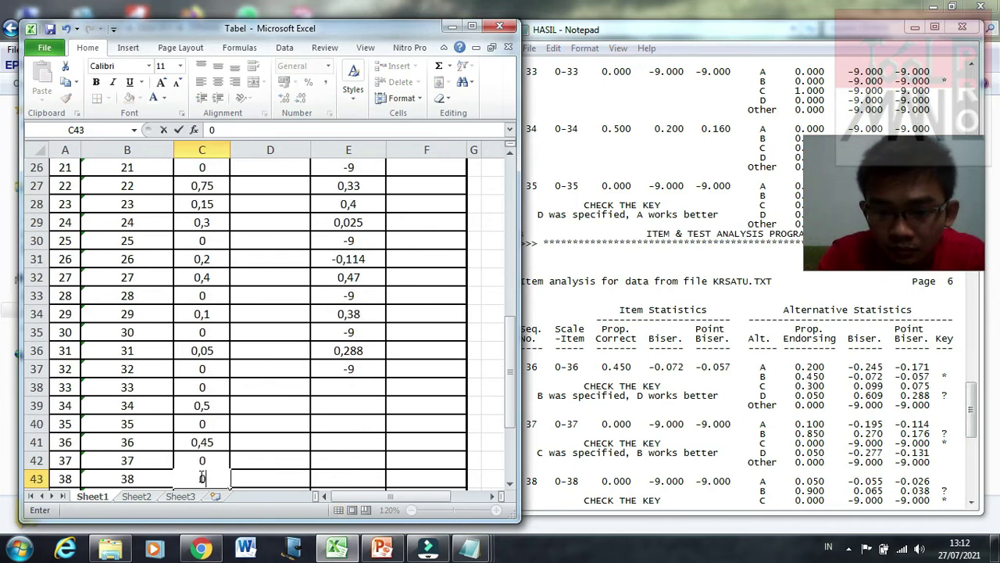
key(Return)
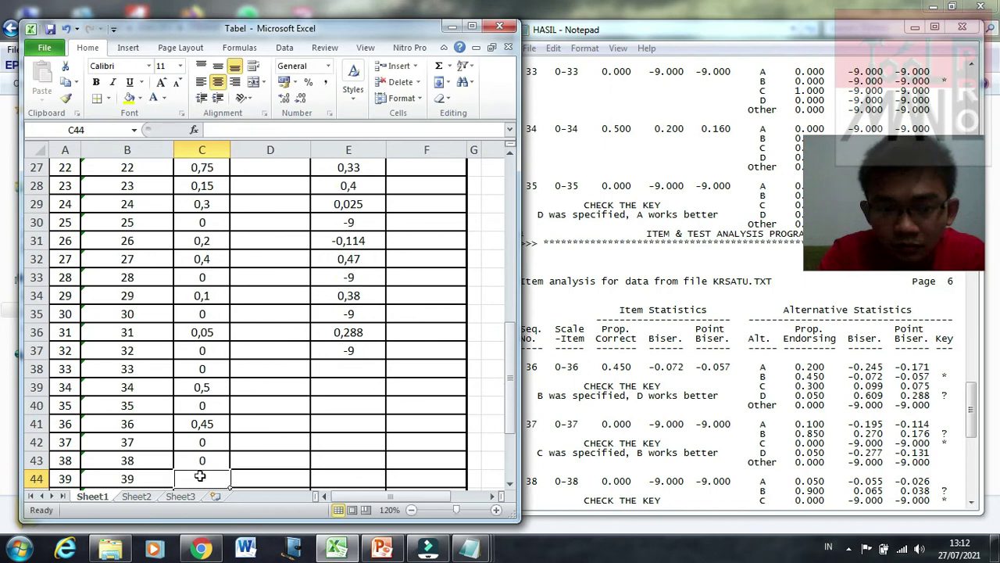
Step: Enter point-biserial values -9, 0,16, -9, -0,057, -9, -9 for items 33–38
click(375, 373)
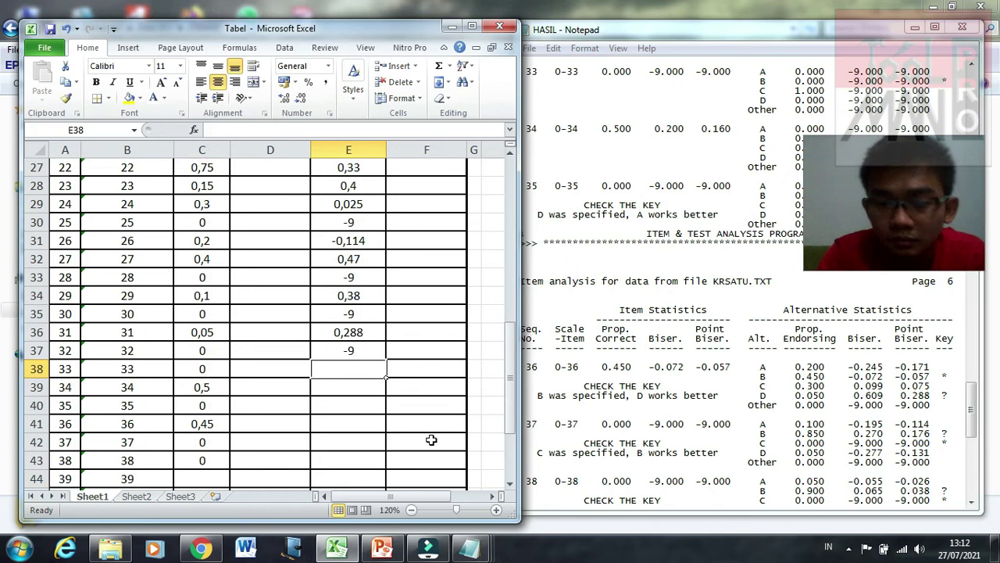
text(-9)
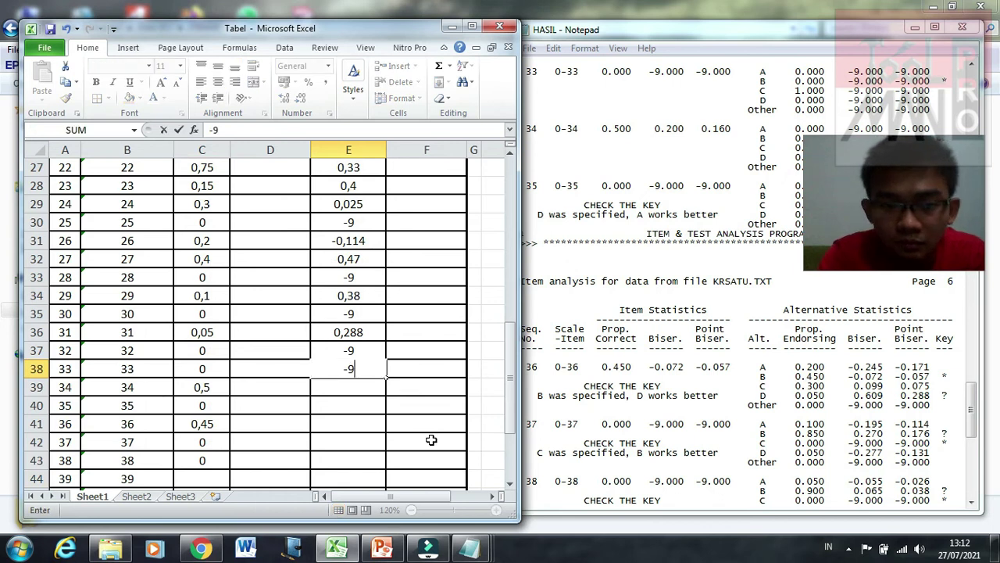
key(Return)
text(0)
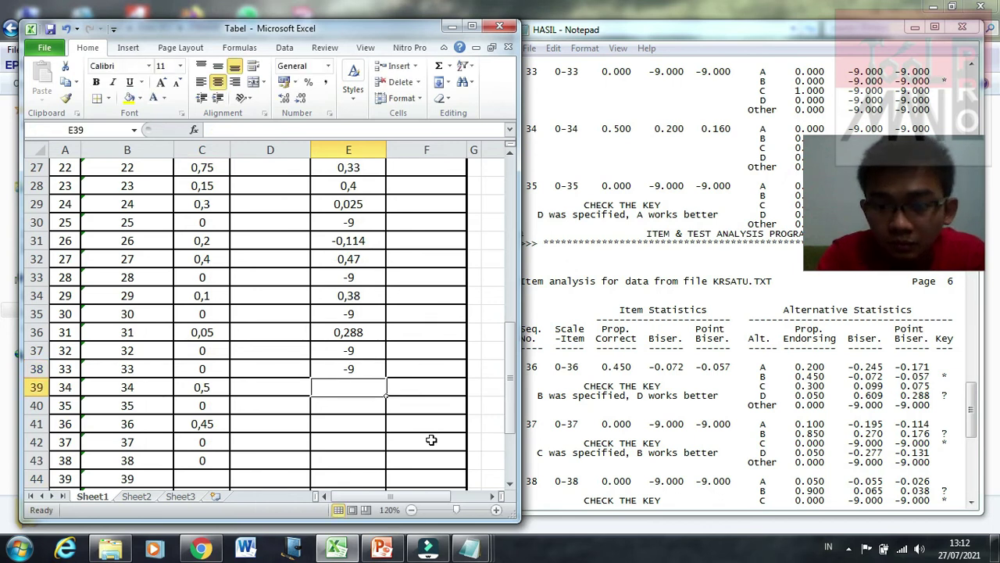
text(,16)
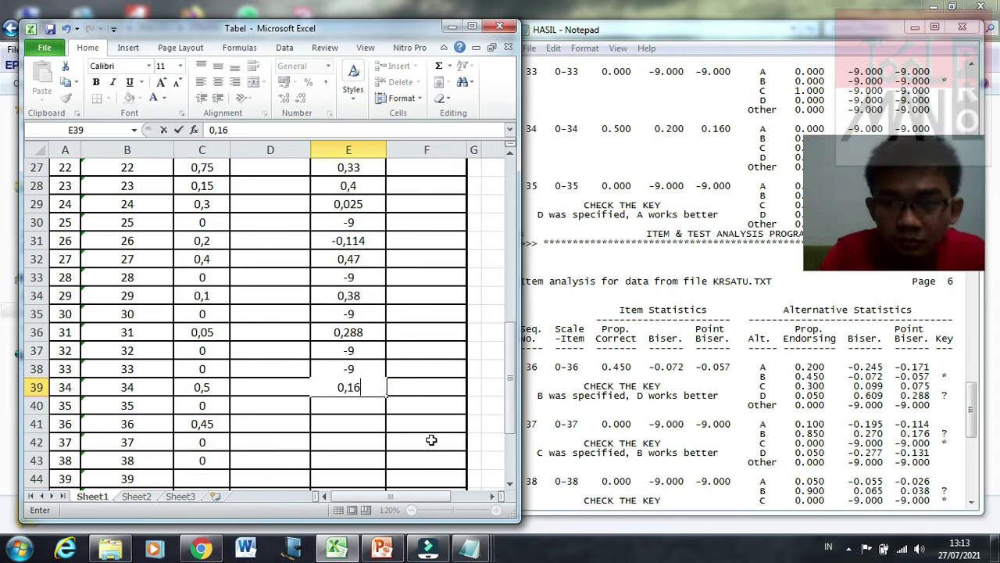
key(Return)
text(-9)
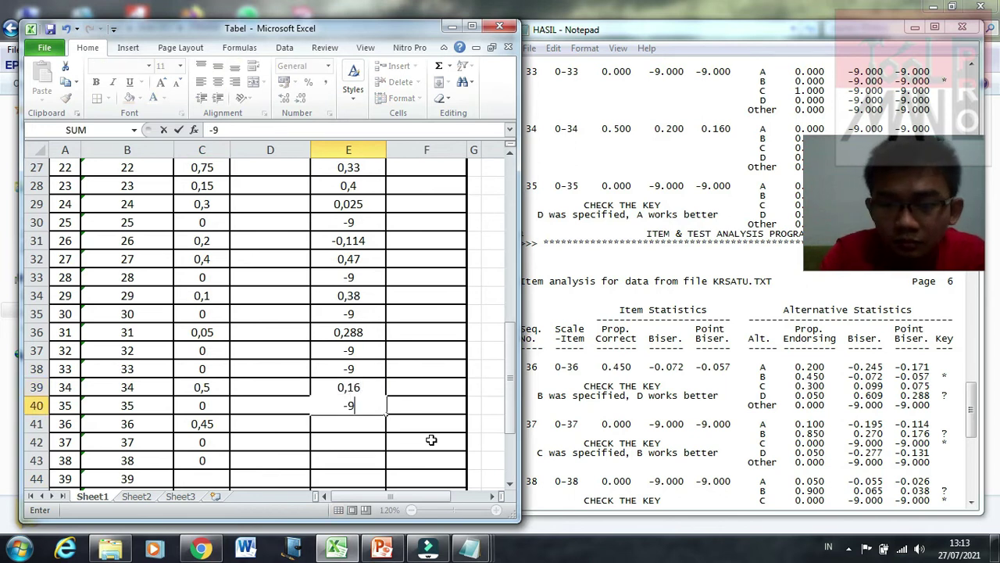
key(Return)
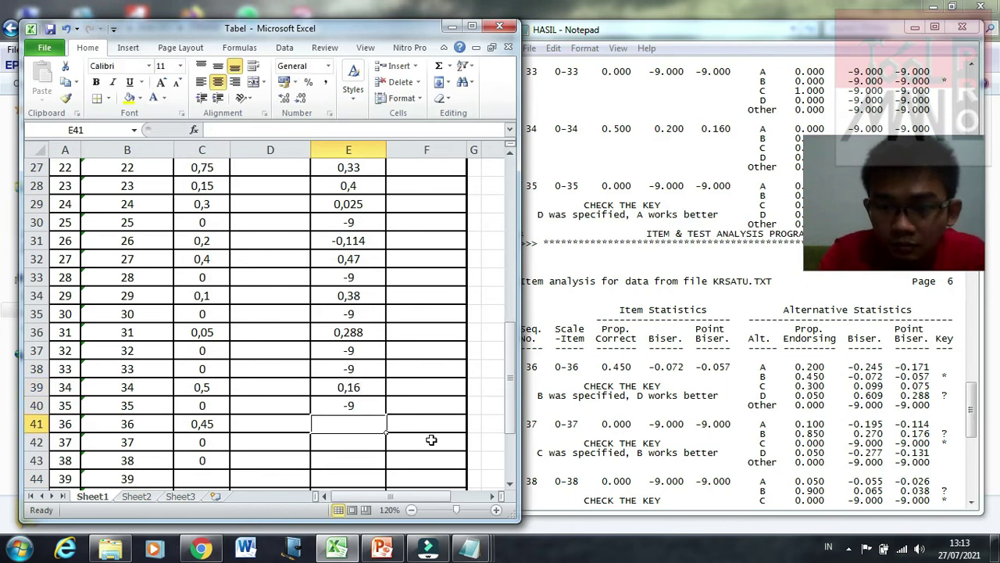
text(-0,)
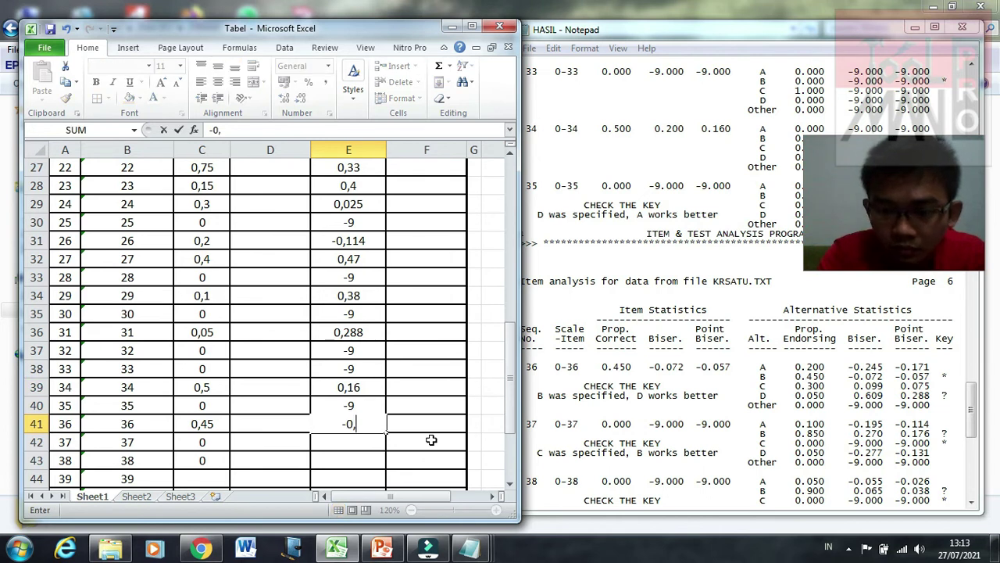
text(0)
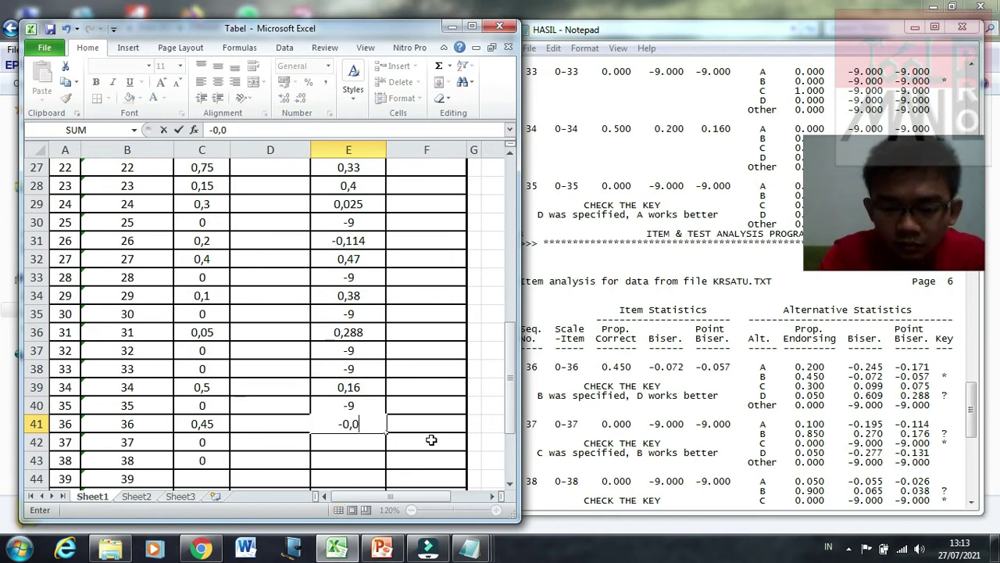
text(57)
key(Return)
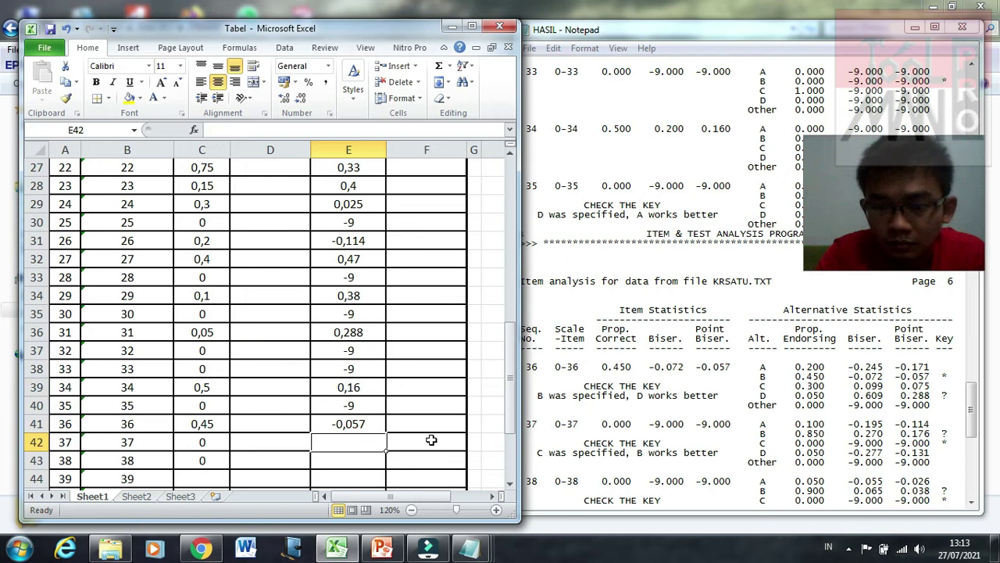
text(-9)
key(Return)
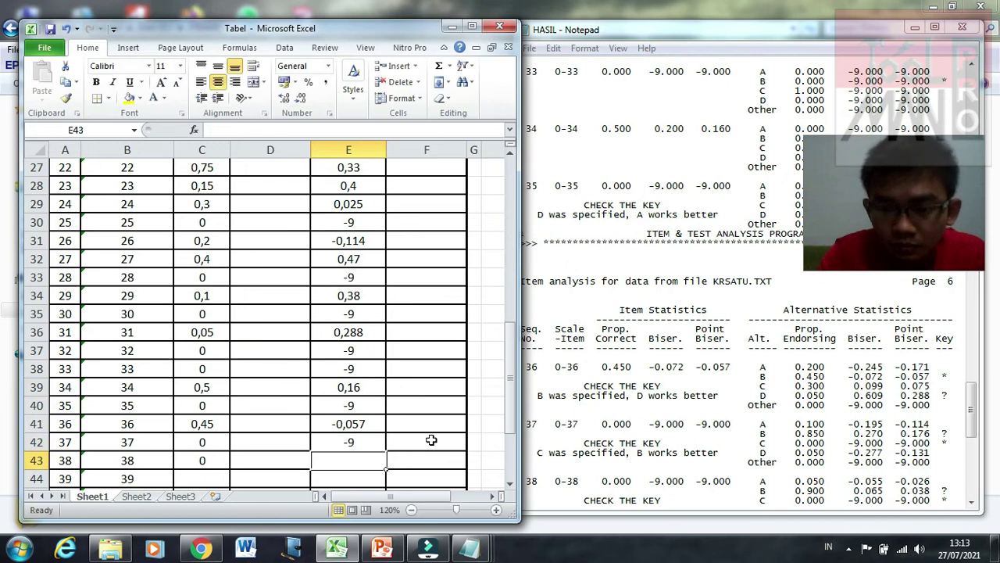
text(-9)
key(Return)
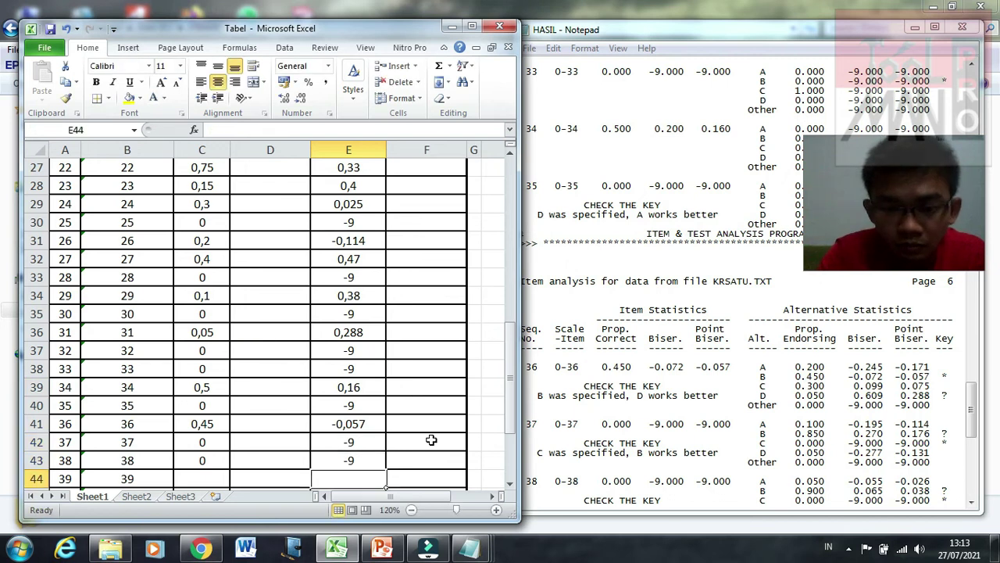
Step: Fill items 39–40 with proportion-correct 0 and 0 and point-biserial -9 and -9
drag(971, 414, 975, 450)
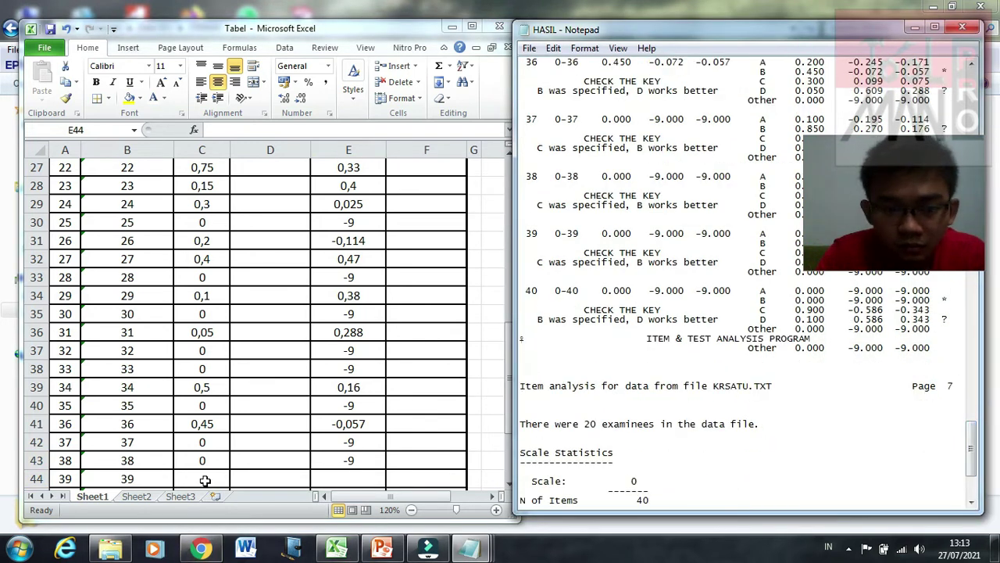
click(202, 479)
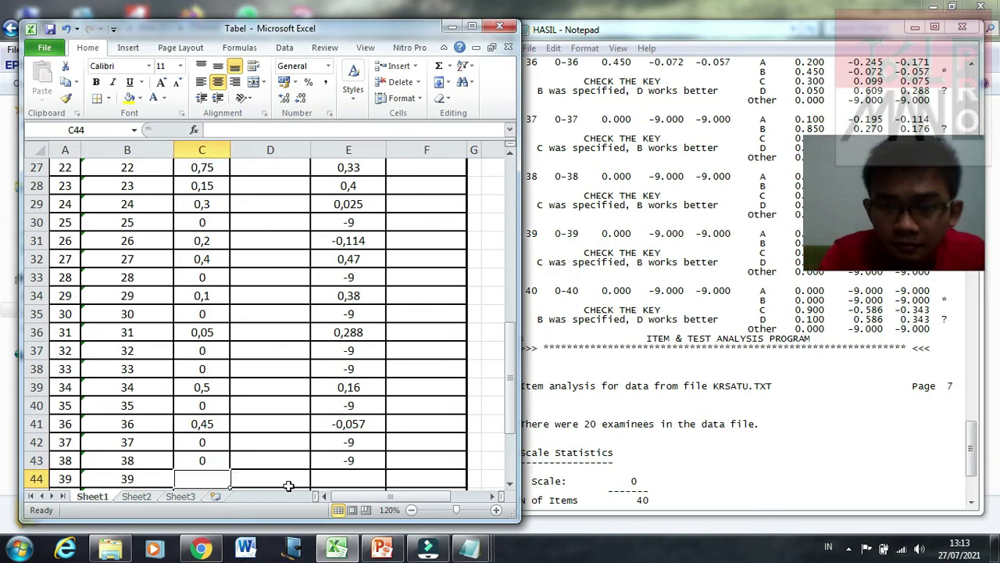
text(0)
key(Return)
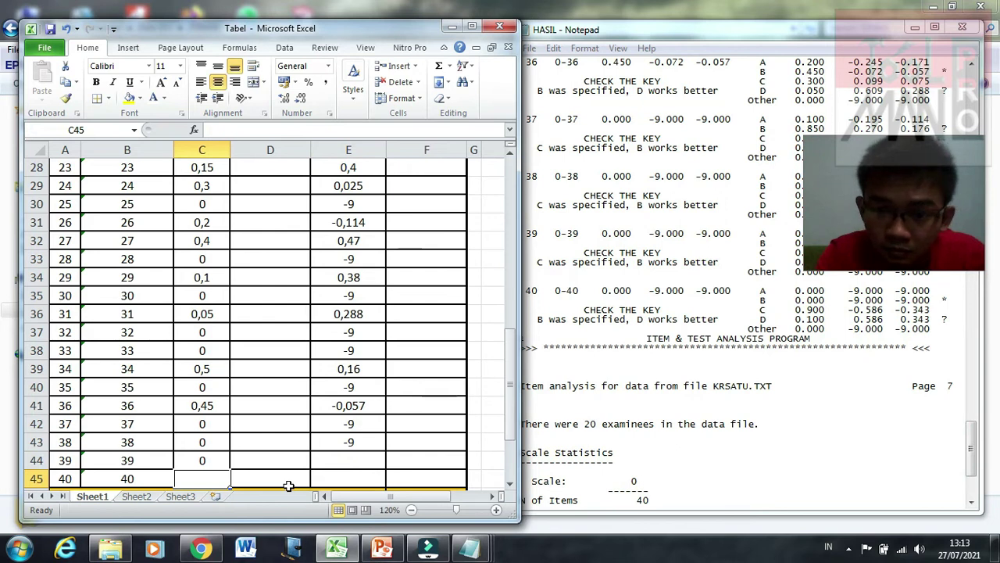
text(0)
key(Return)
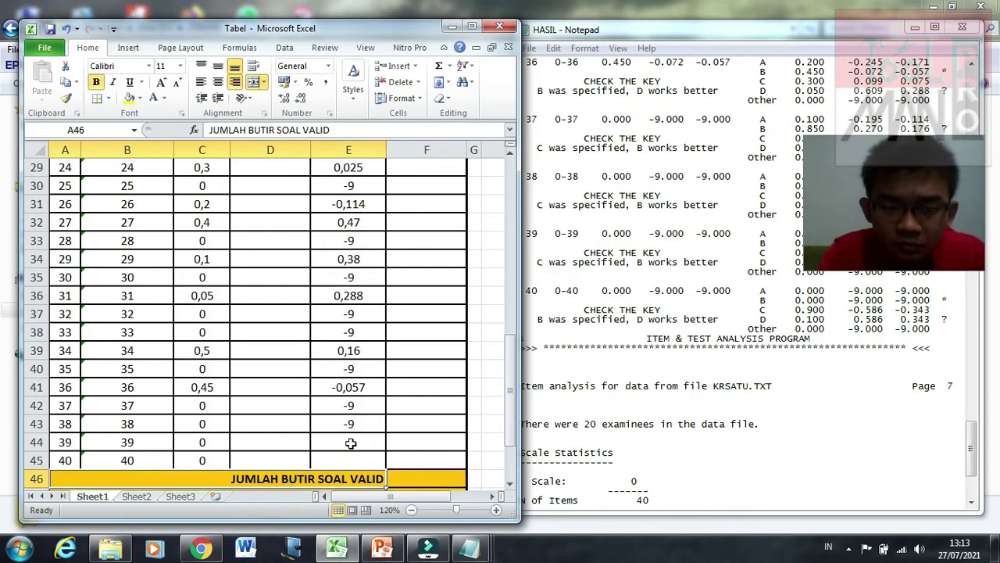
click(351, 443)
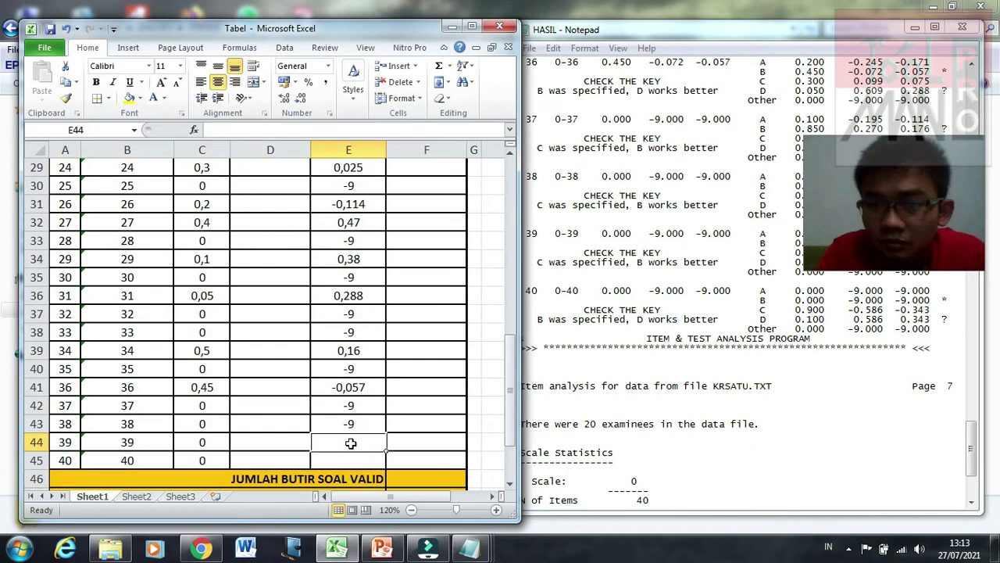
text(-9)
key(Return)
text(-9)
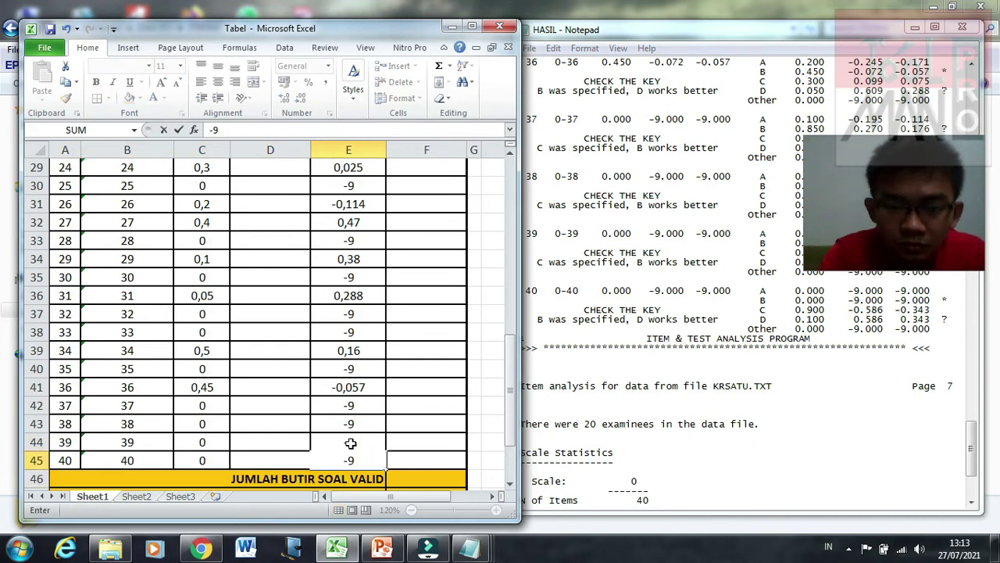
key(Return)
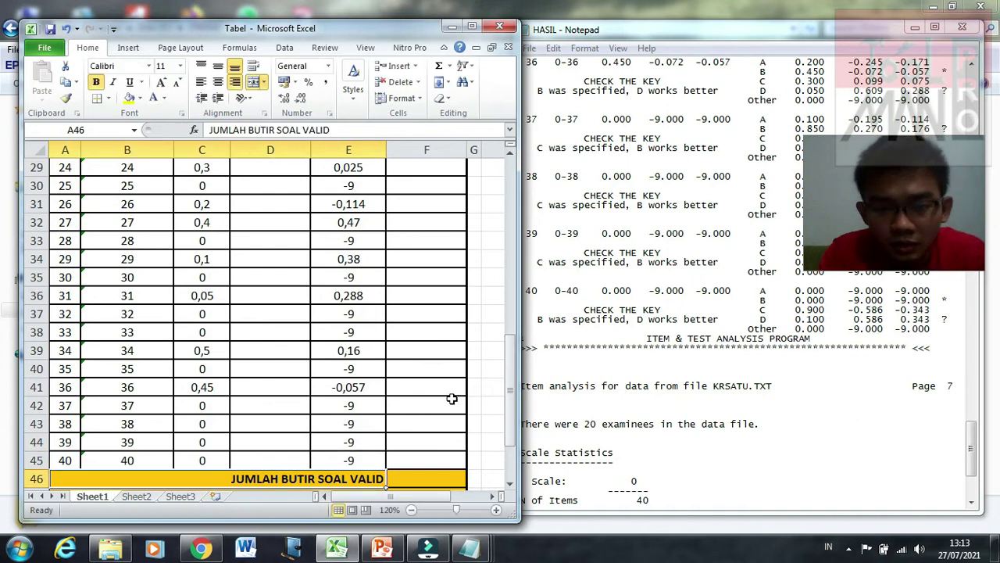
click(452, 403)
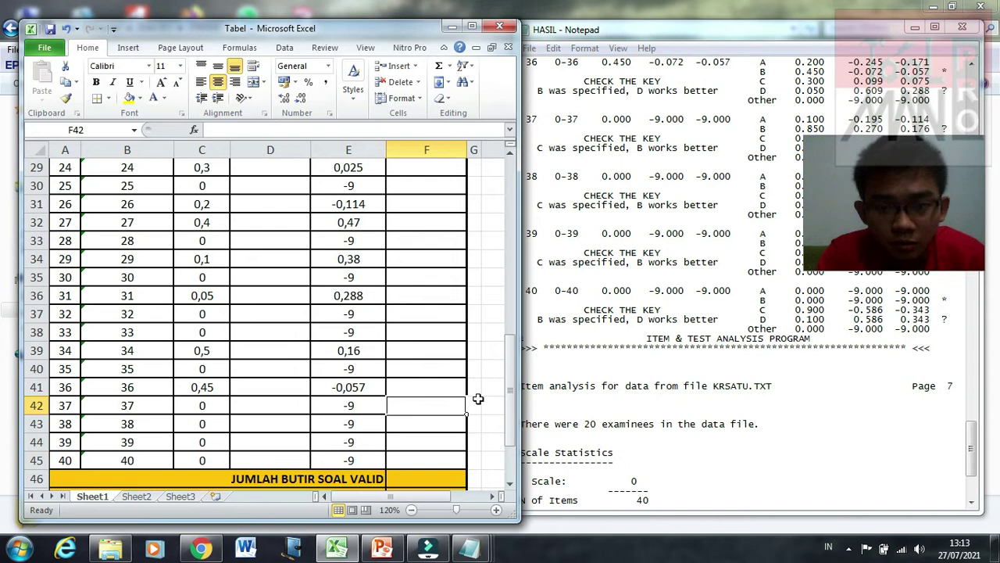
scroll(477, 399, down, 3)
scroll(477, 399, up, 2)
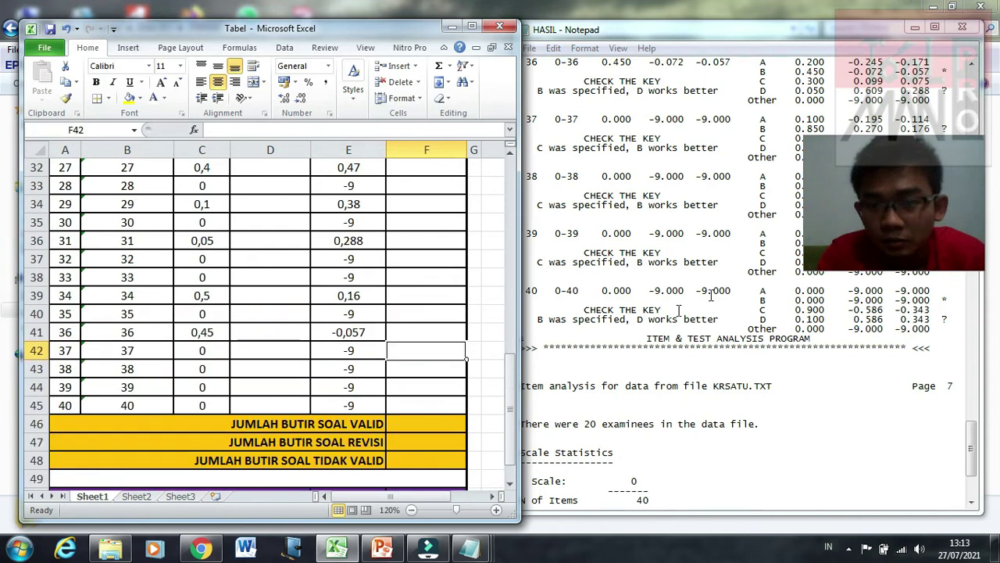
click(472, 27)
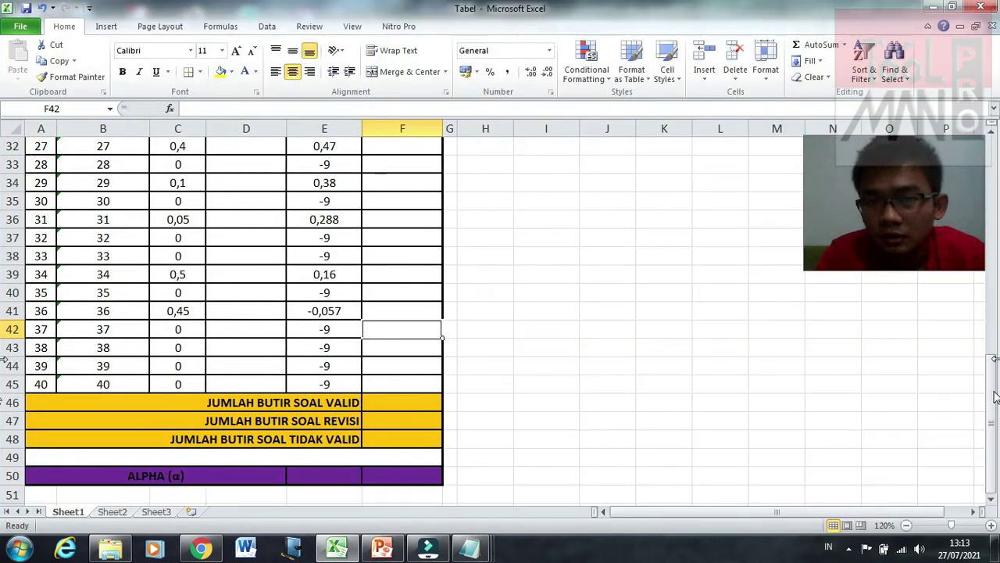
drag(991, 407, 989, 391)
drag(926, 201, 887, 433)
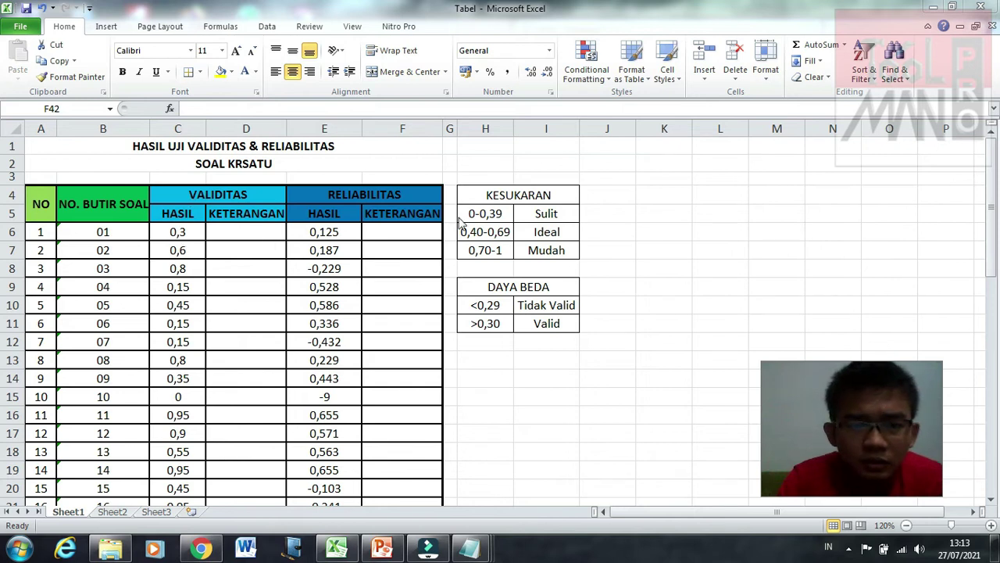
click(513, 196)
click(545, 249)
drag(494, 191, 487, 250)
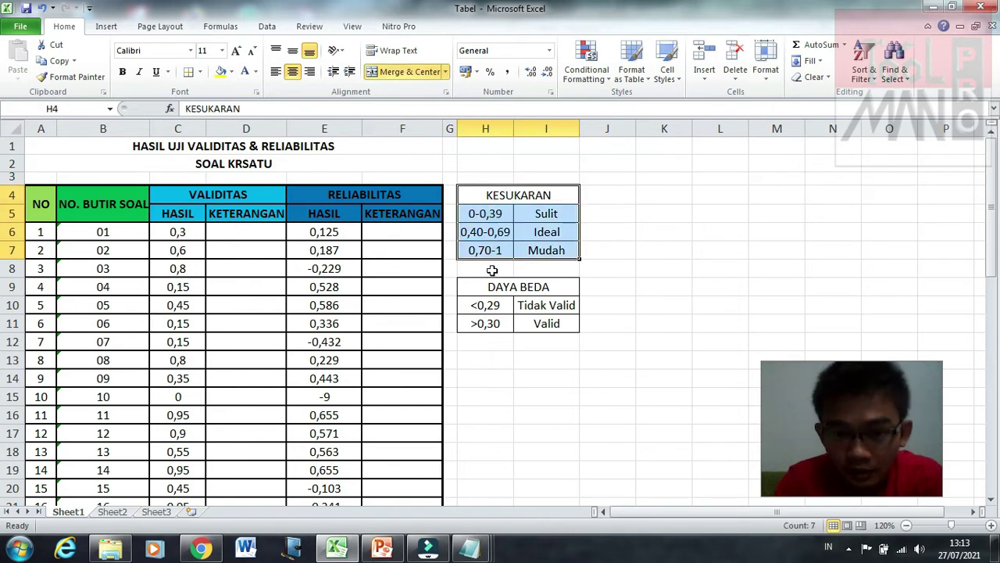
click(500, 287)
drag(501, 321, 500, 322)
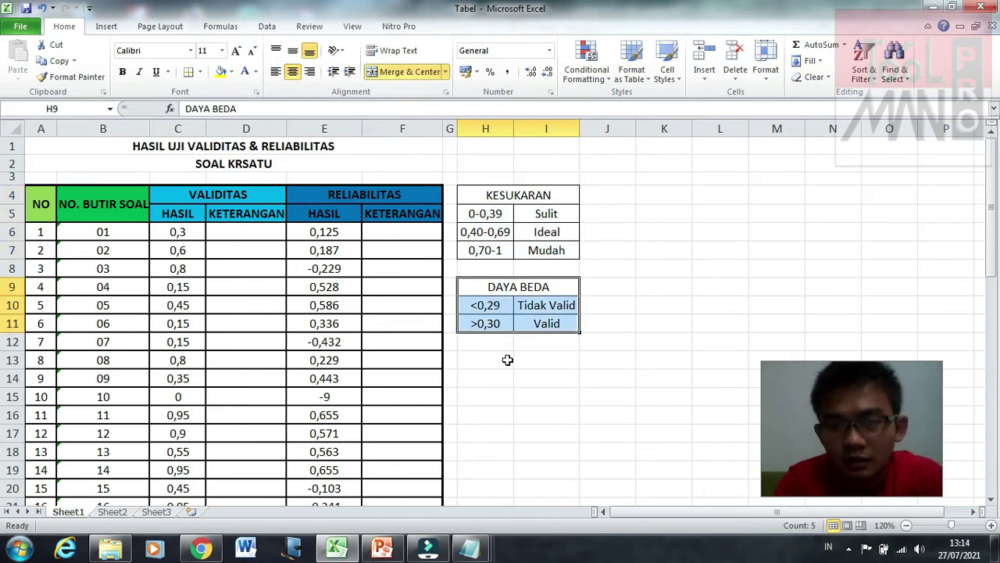
click(508, 359)
scroll(518, 245, right, 1)
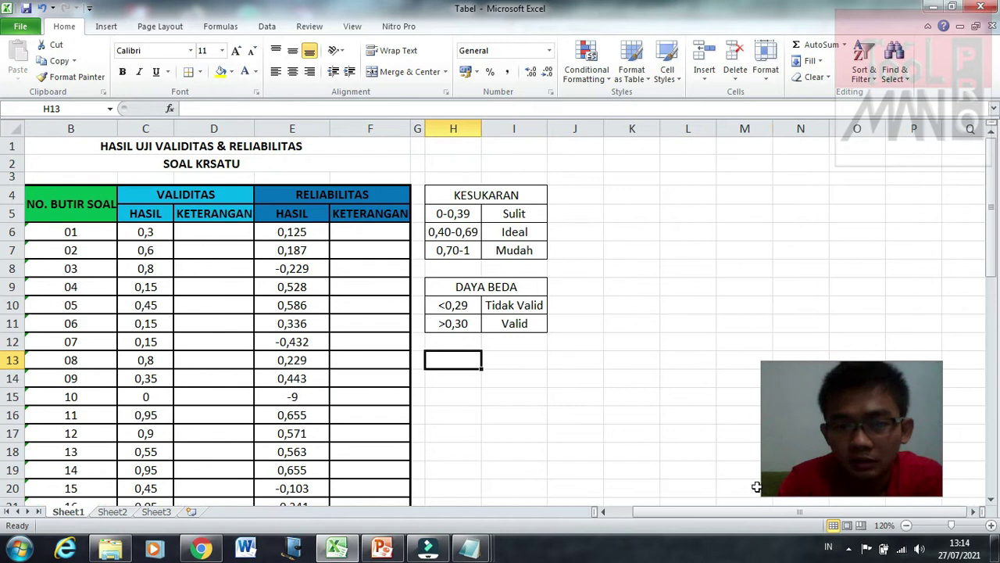
drag(753, 515, 720, 515)
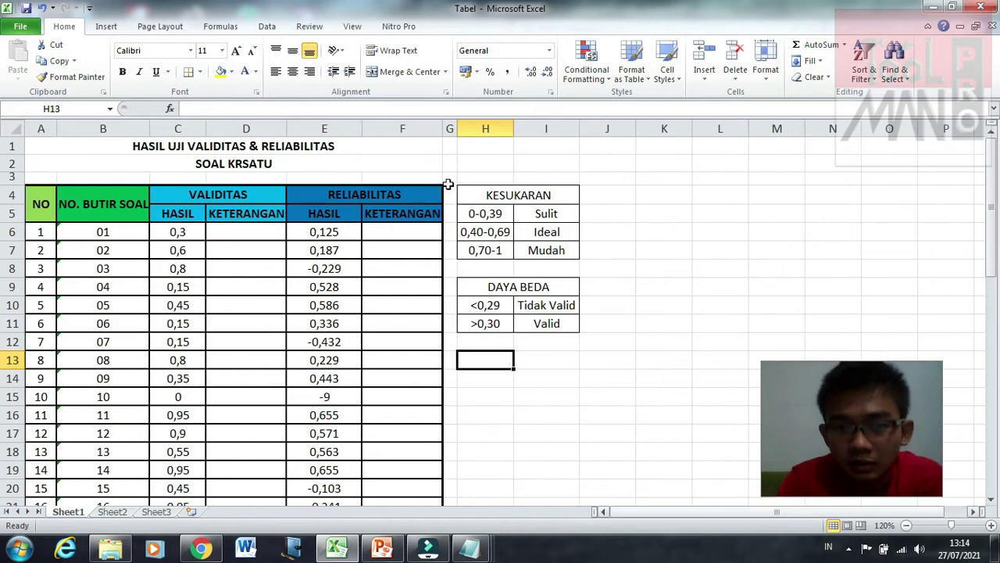
click(487, 232)
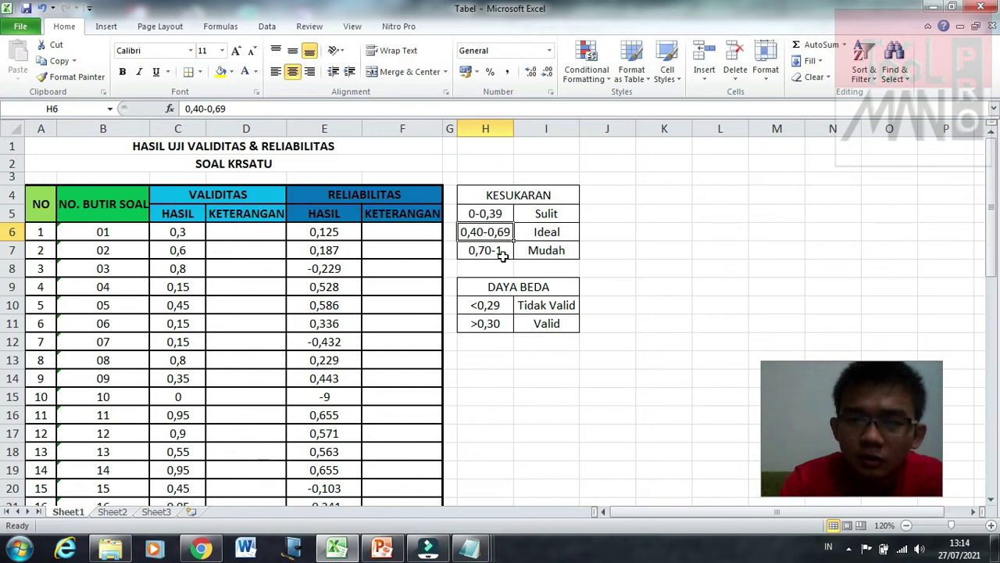
click(501, 252)
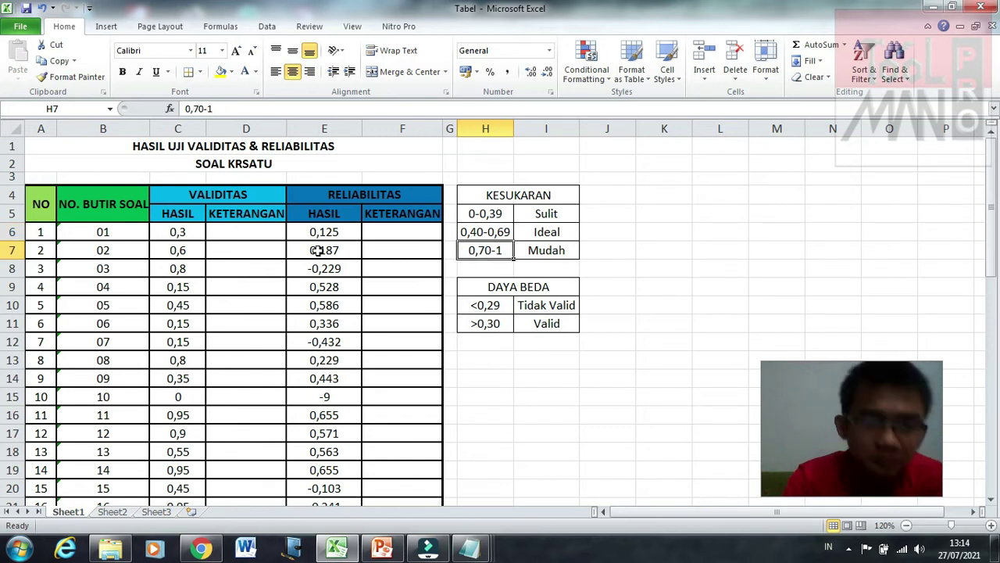
click(246, 233)
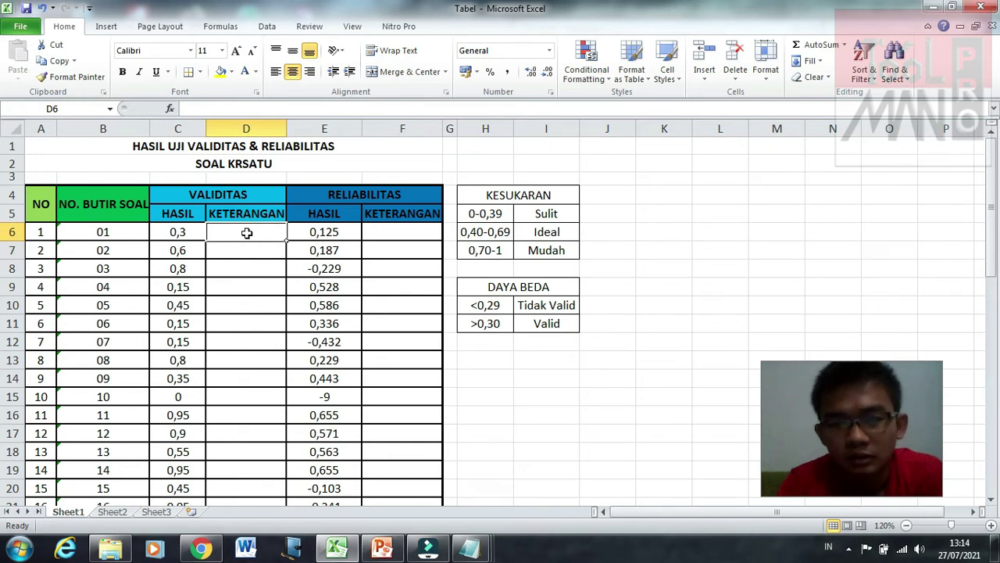
Step: Enter =IF(C6<0,4;"Sulit";IF(C6<0,7;"Ideal";"Mudah")) in D6, which shows Sulit for item 1
text(=If)
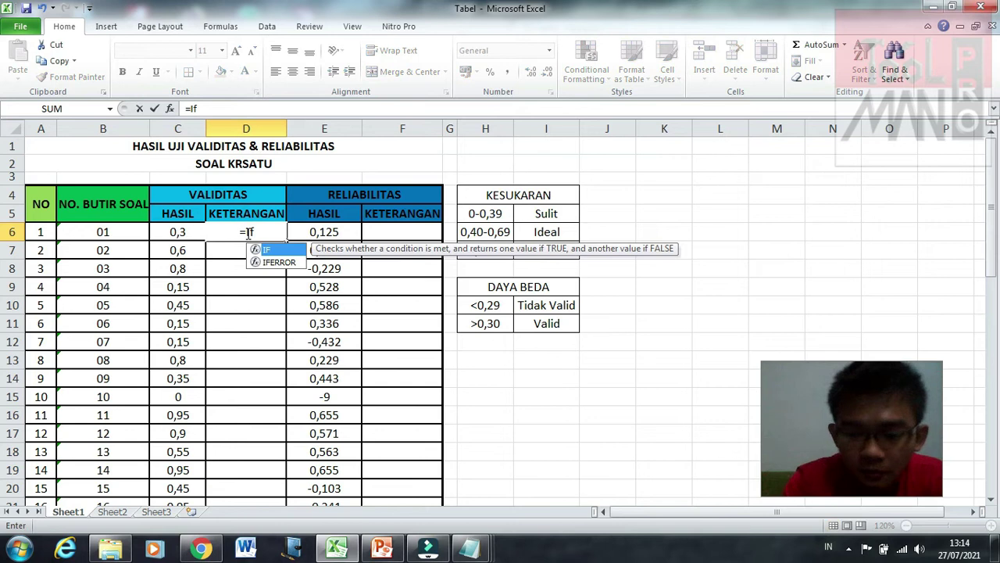
text(()
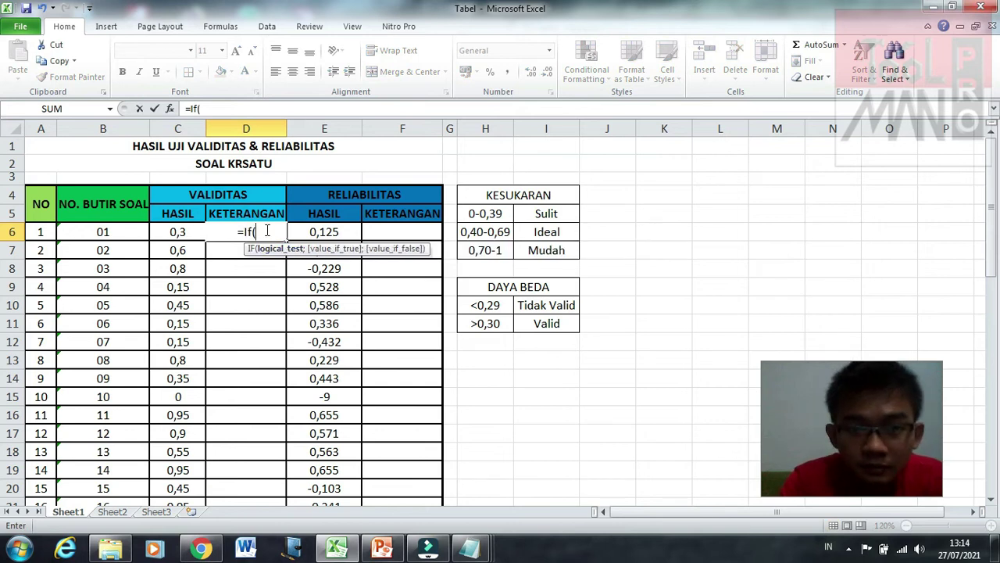
key(BackSpace)
key(BackSpace)
text(F()
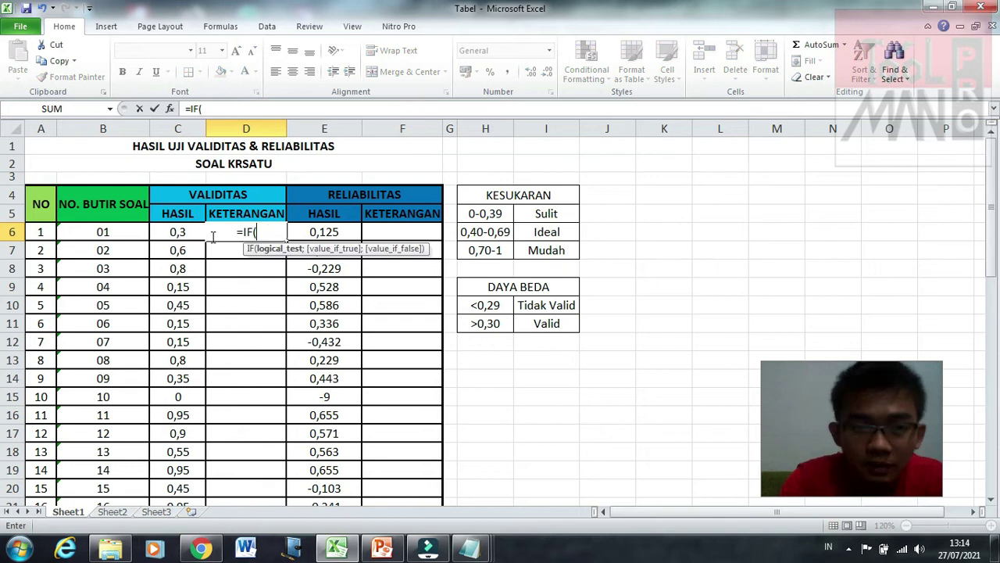
click(177, 232)
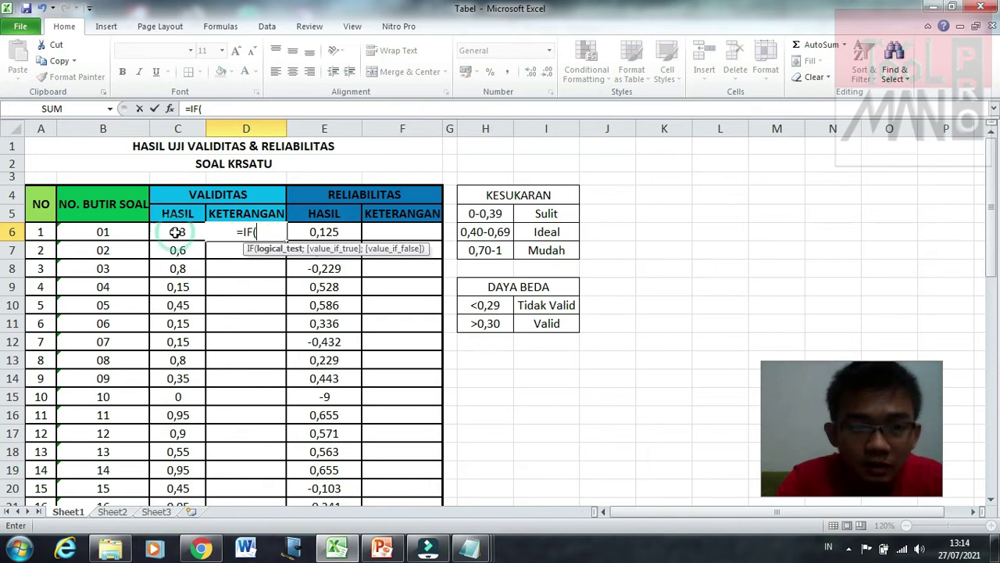
click(177, 232)
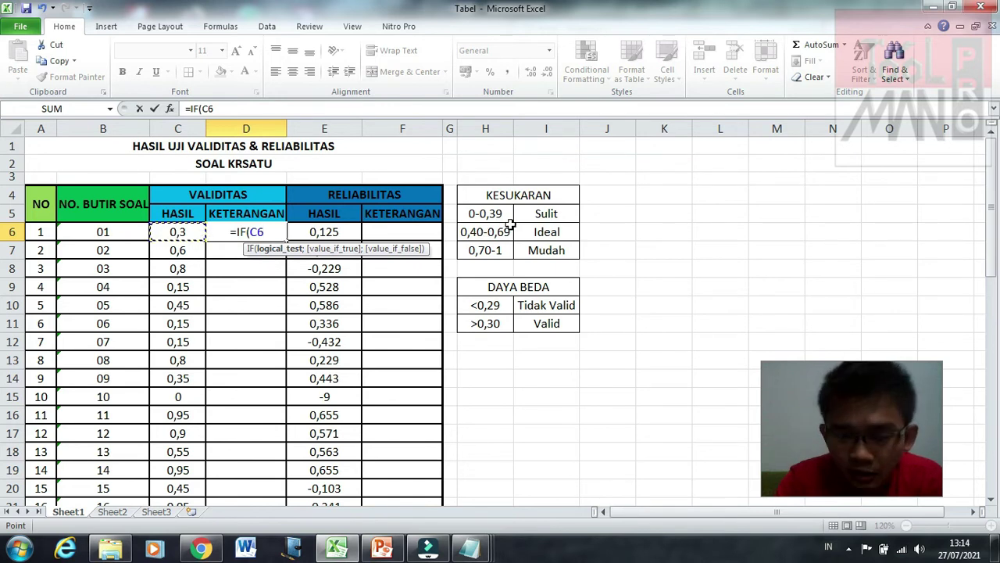
text(<)
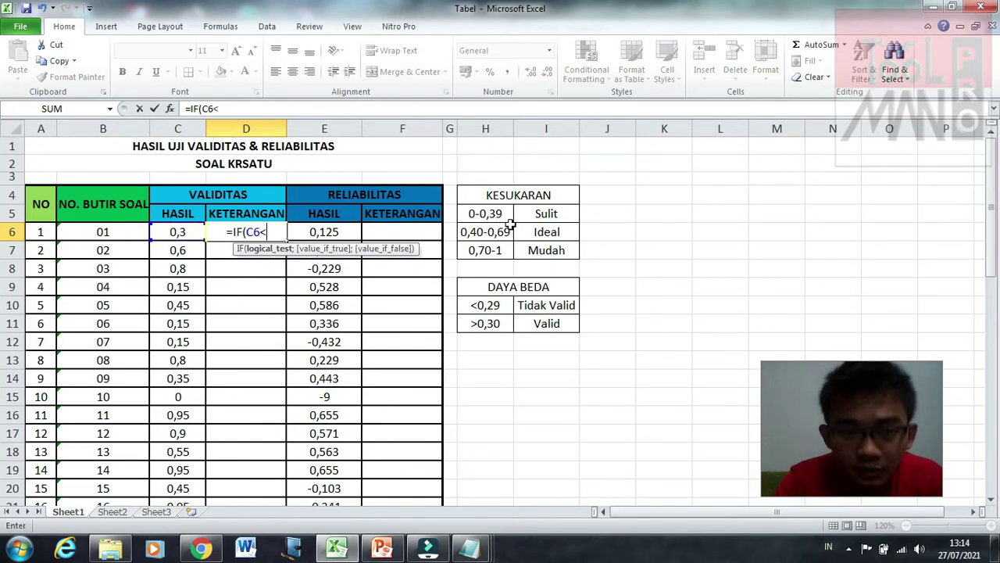
text(0,)
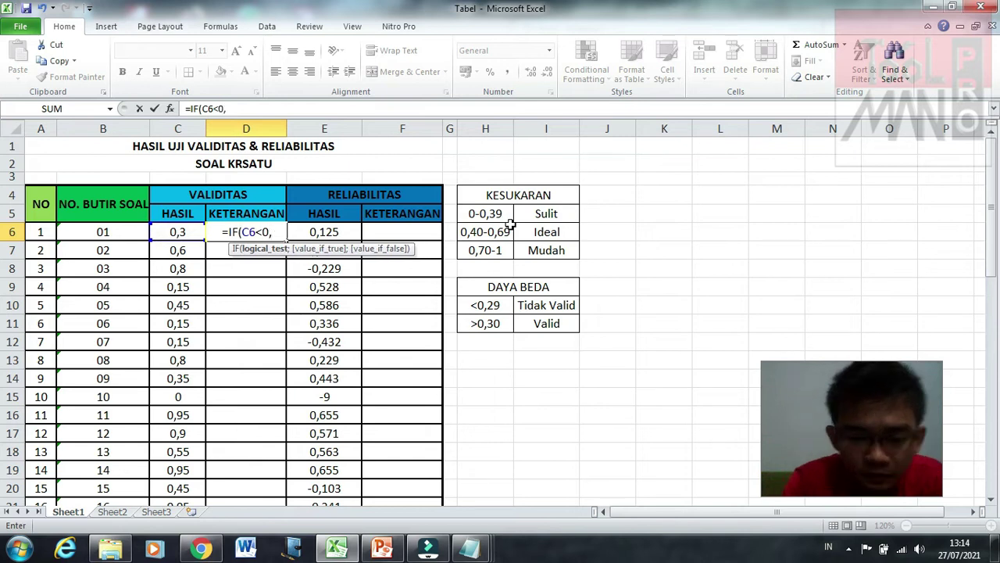
text(4)
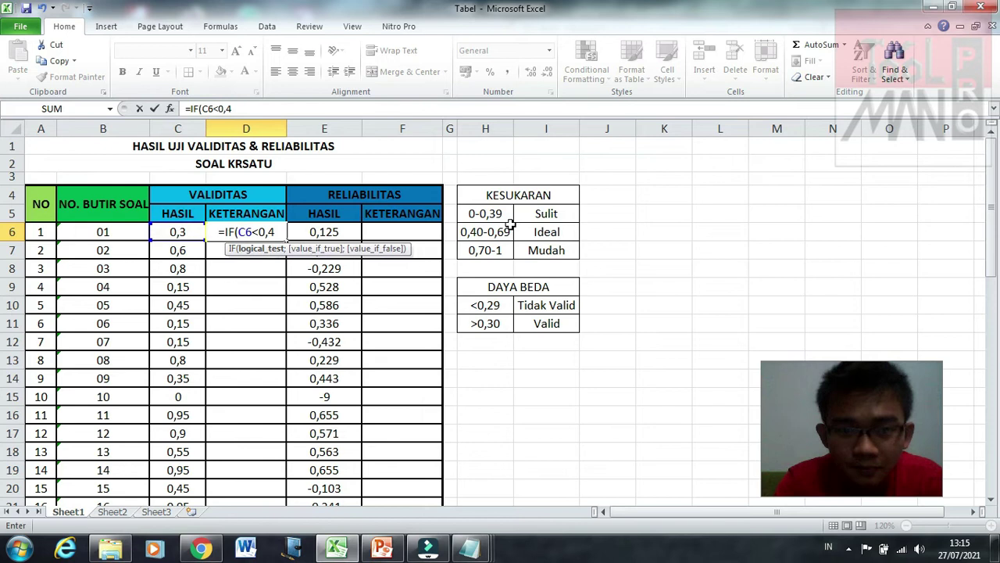
text(;)
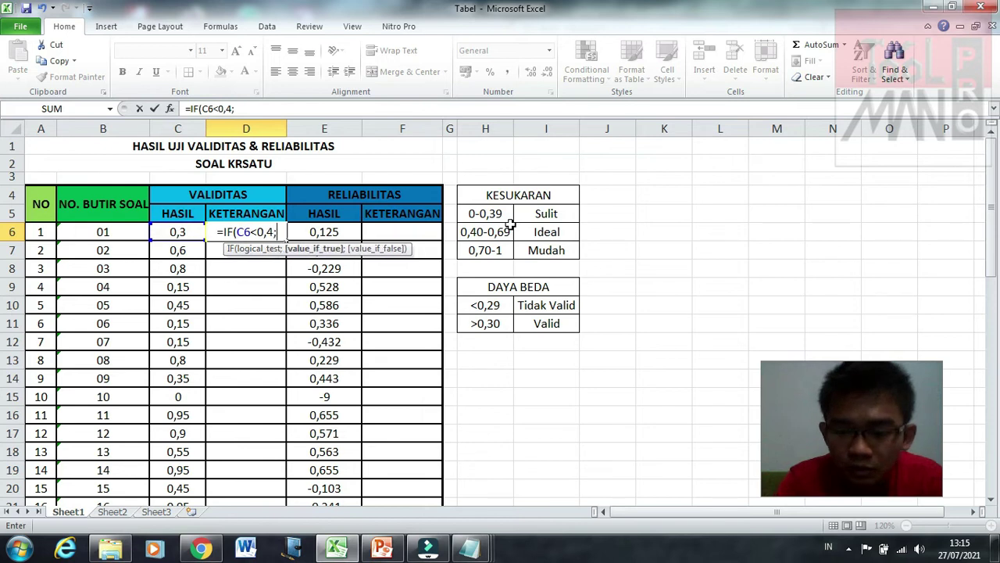
text("Su)
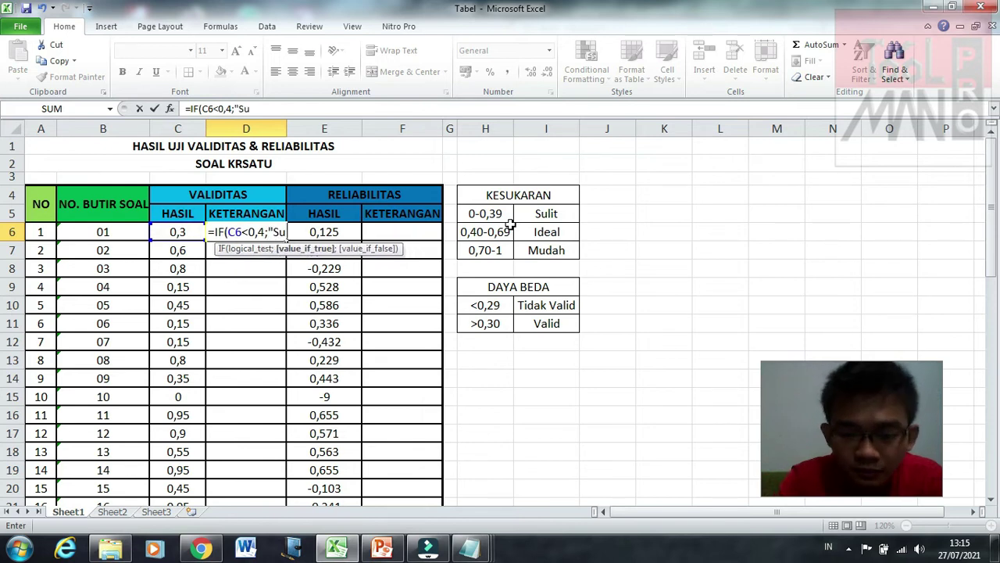
text(lit)
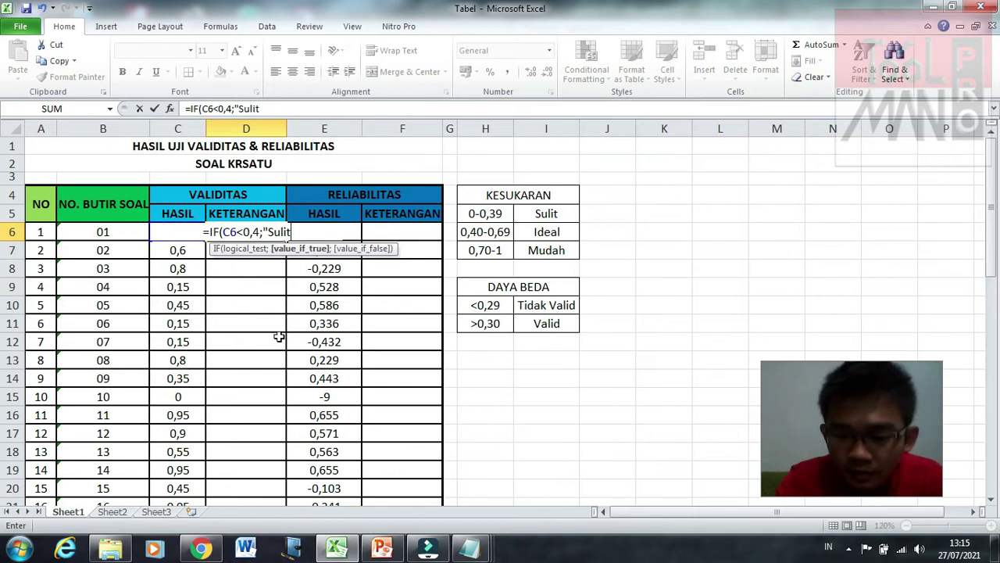
text(")
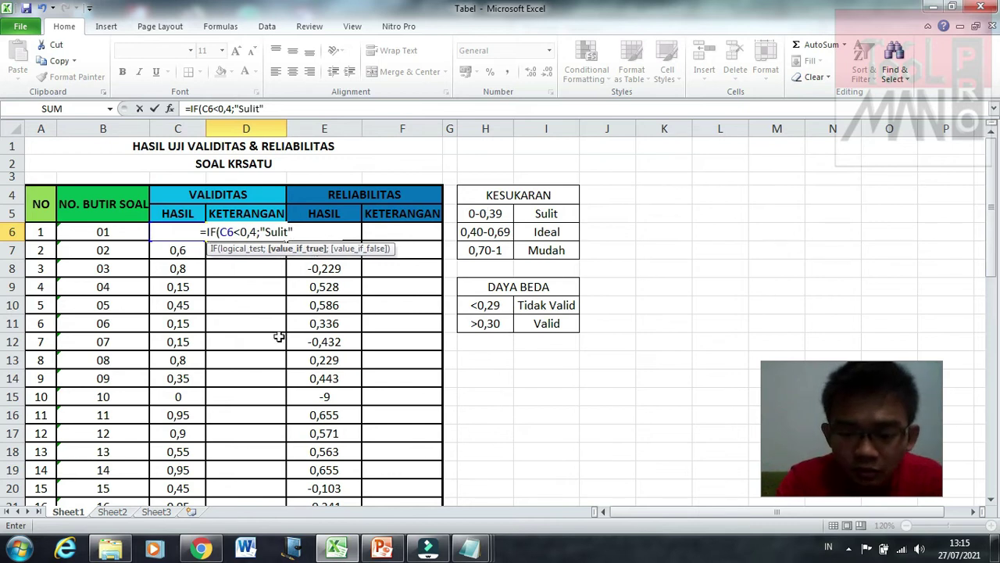
text(;I)
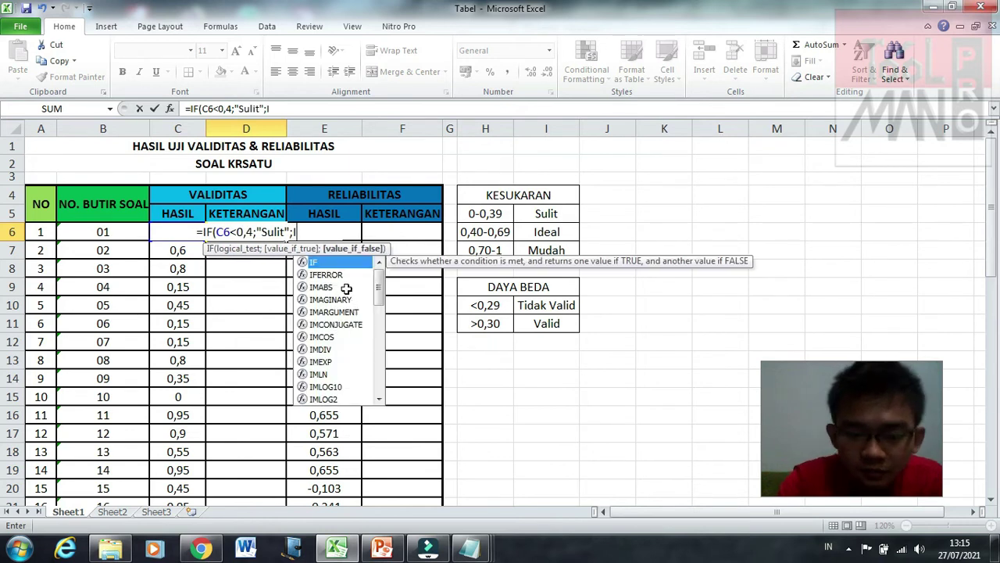
text(F)
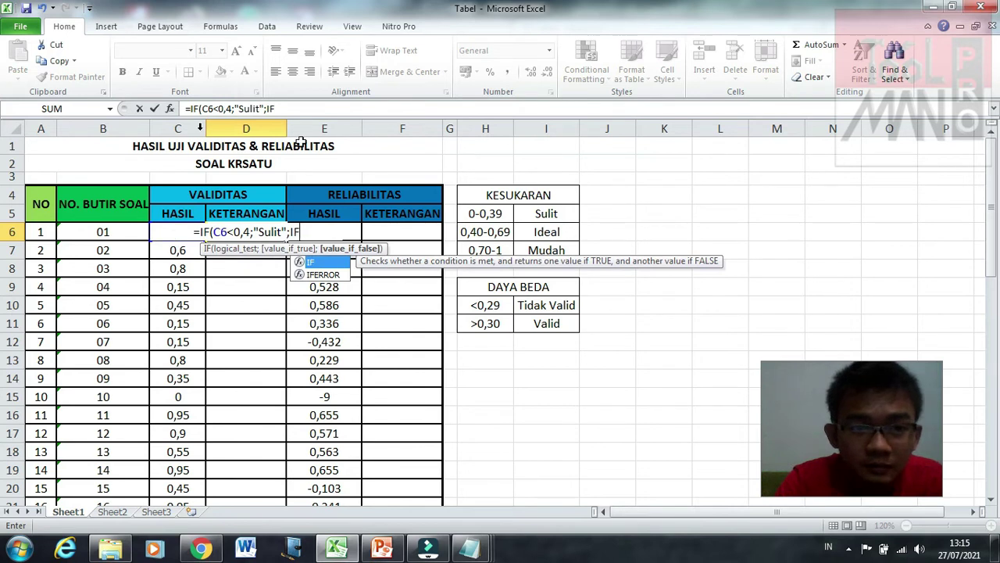
key(Escape)
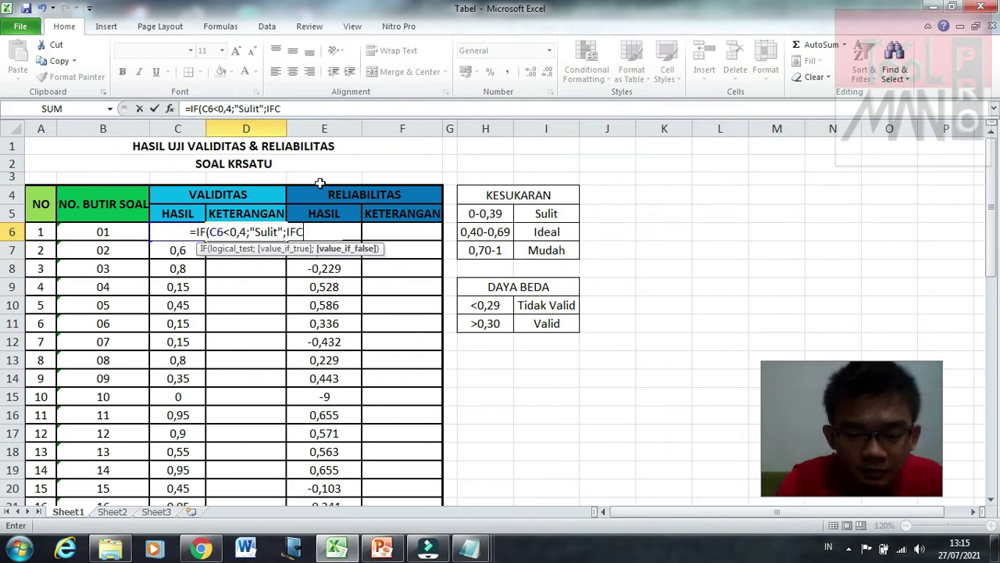
text(C6)
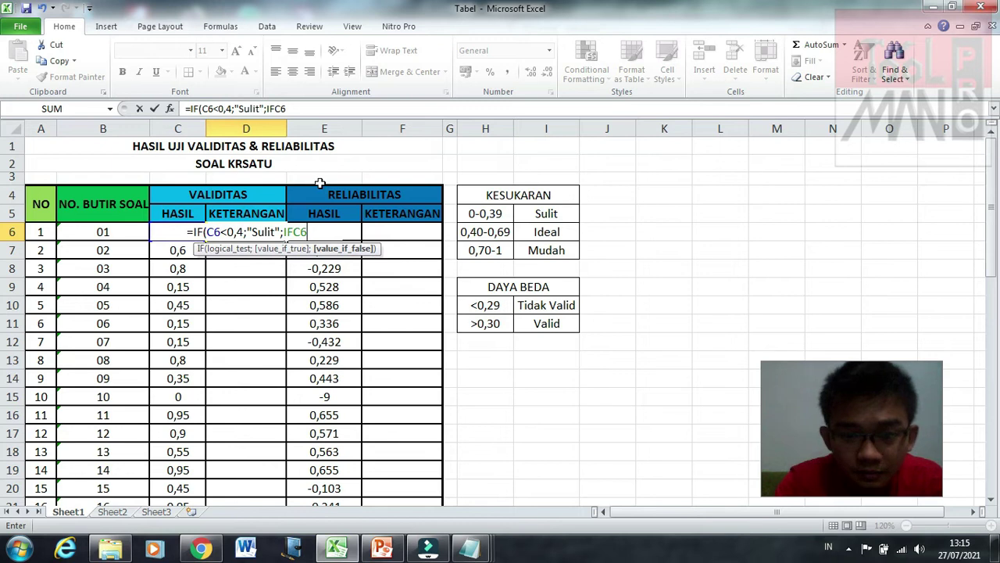
key(BackSpace)
key(BackSpace)
text(()
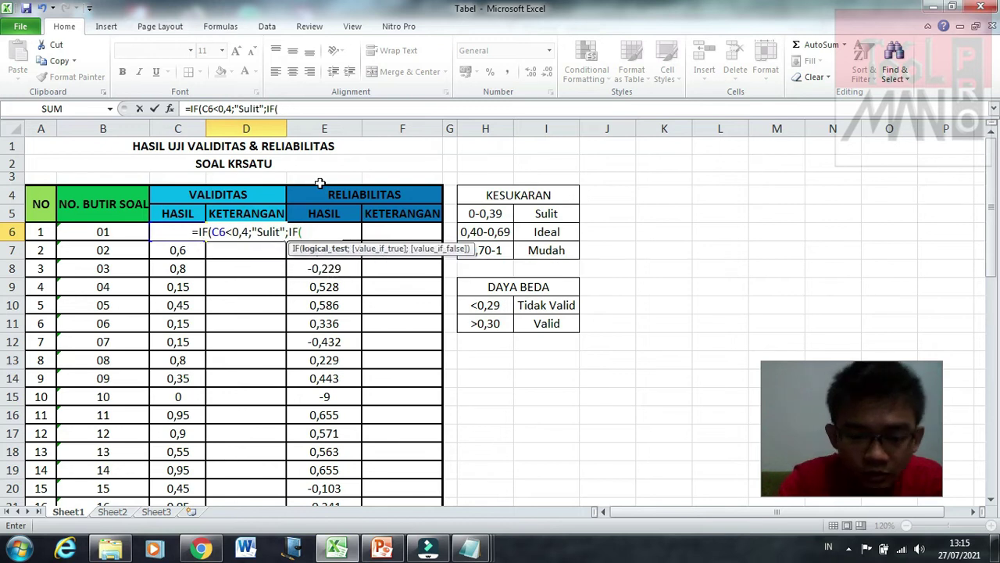
text(C6)
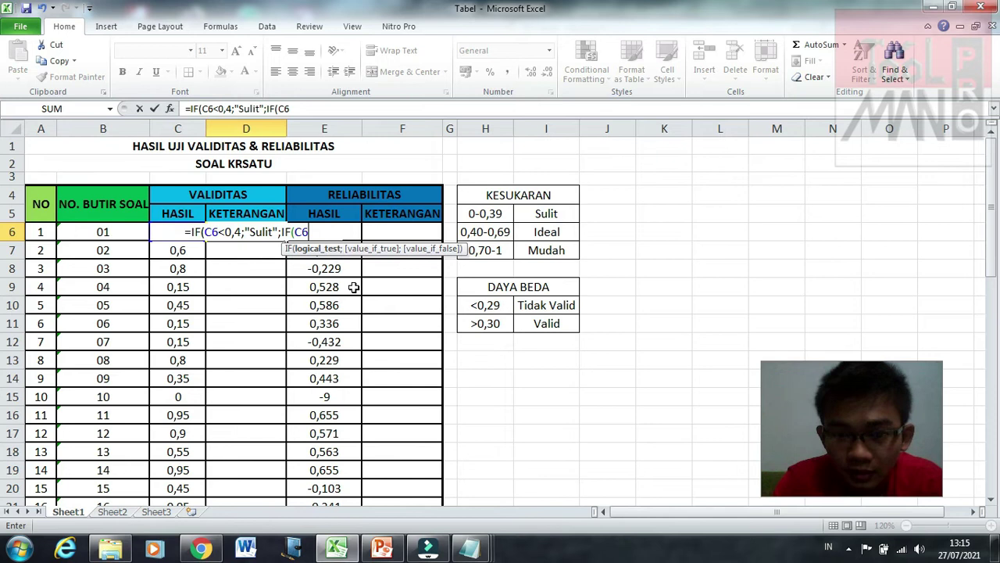
text(<)
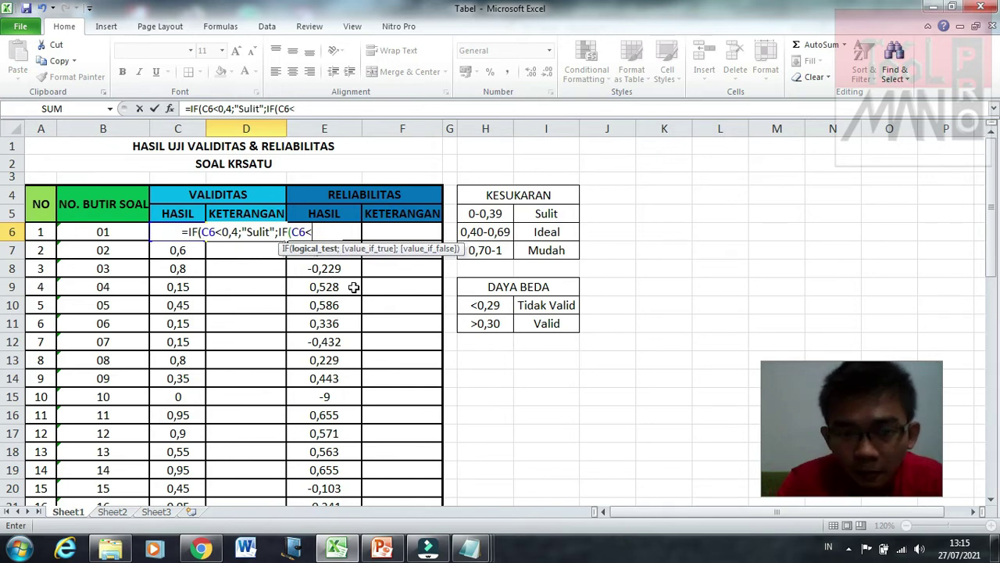
text(0)
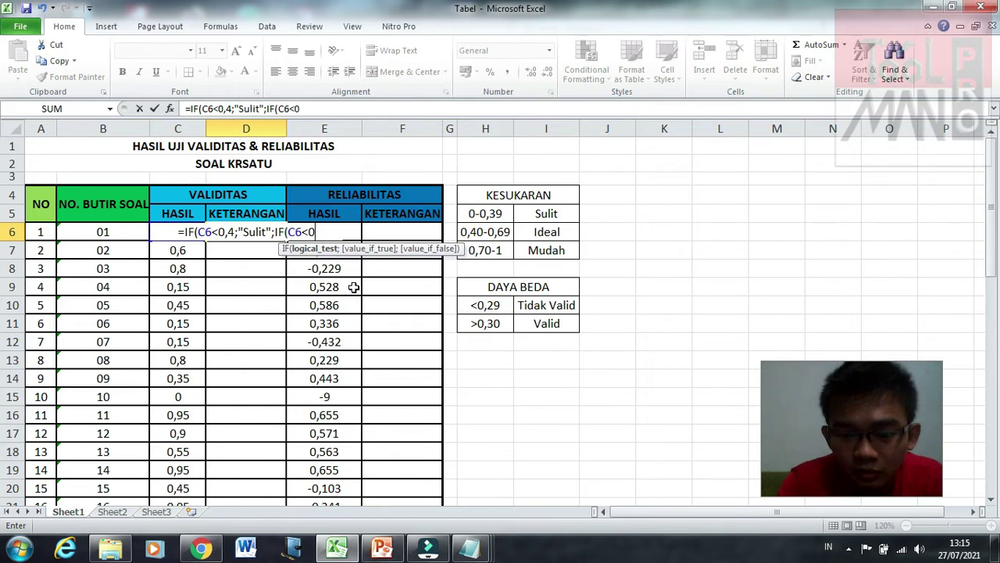
text(,7;")
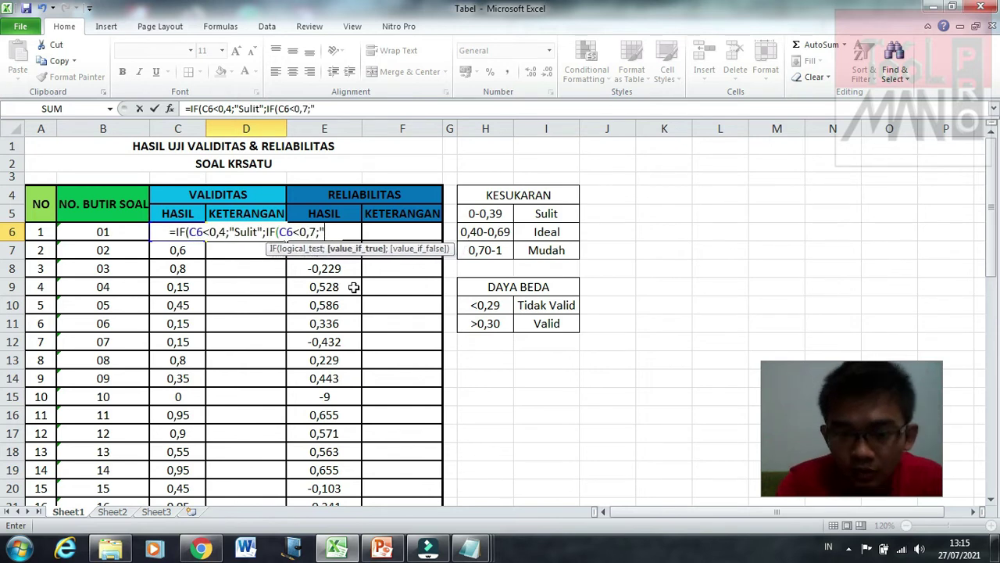
text(Ideal")
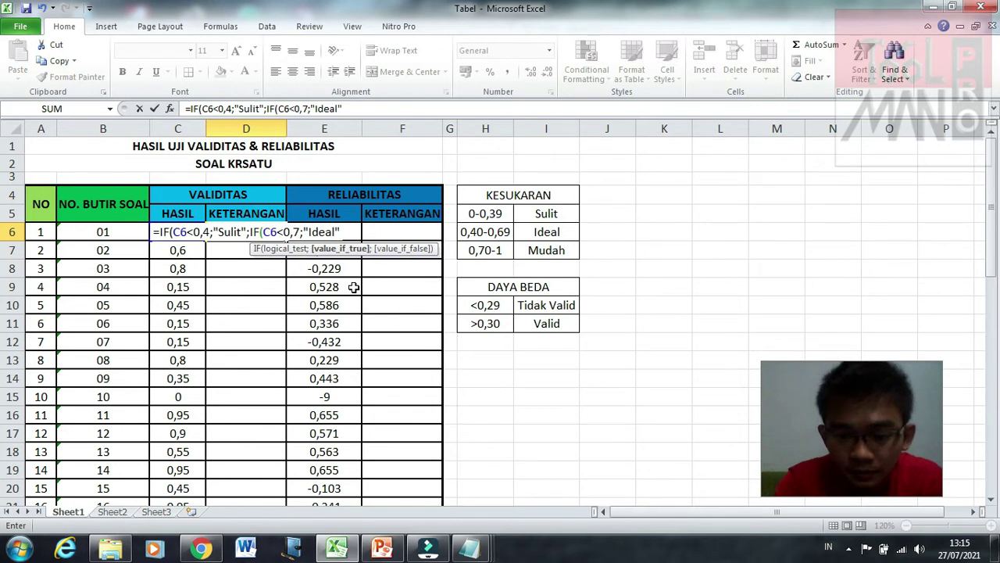
text(;)
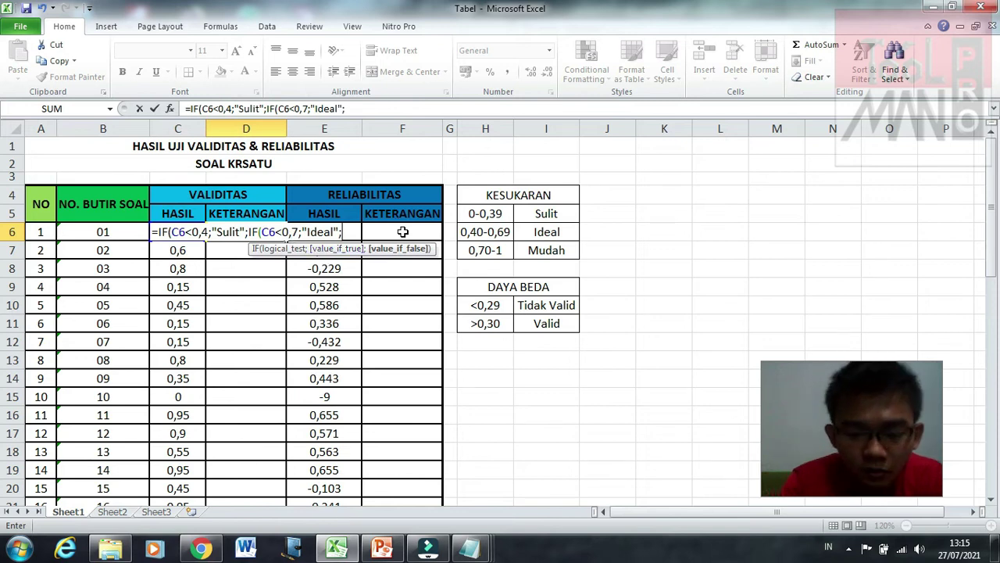
text("Mudah)
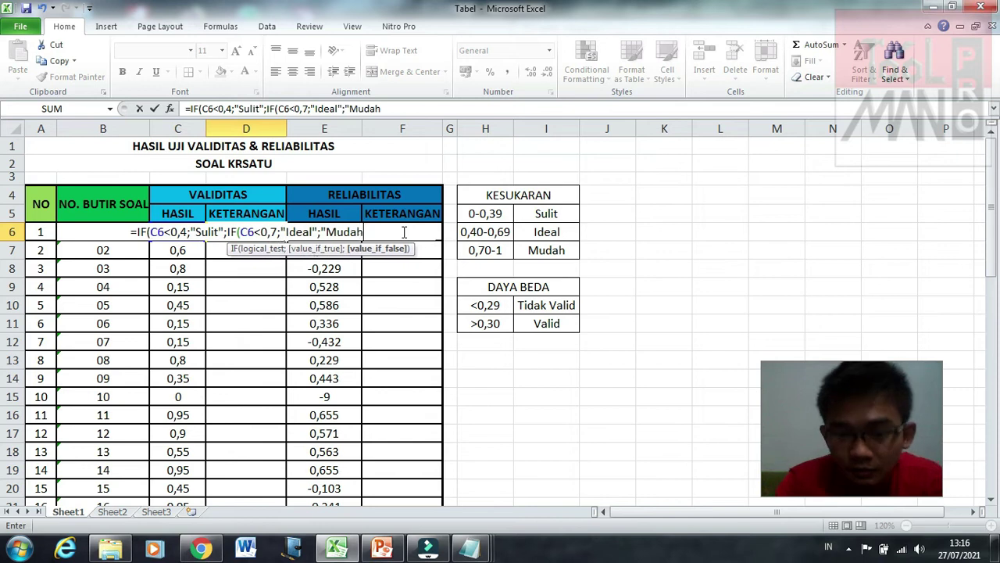
text(")
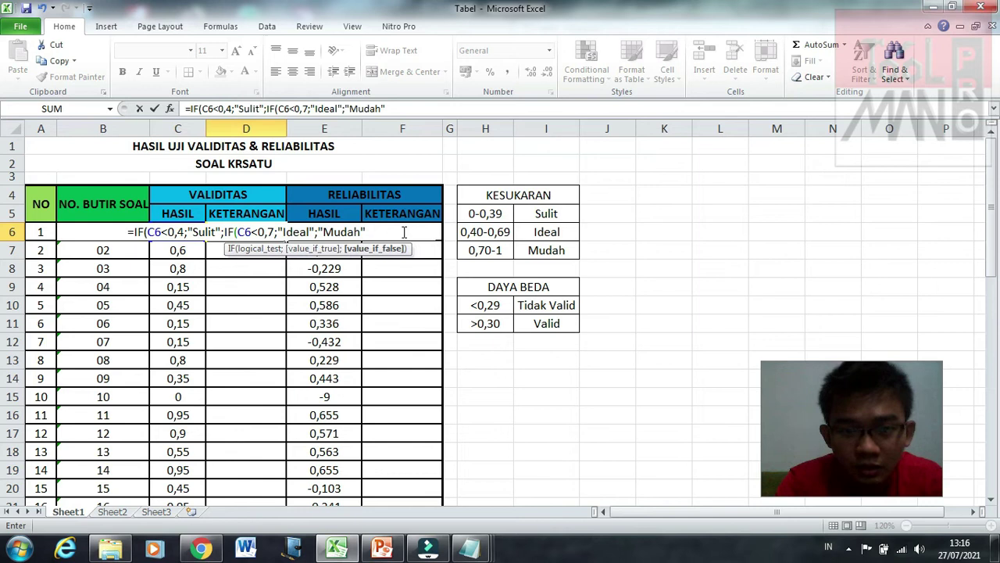
text()))
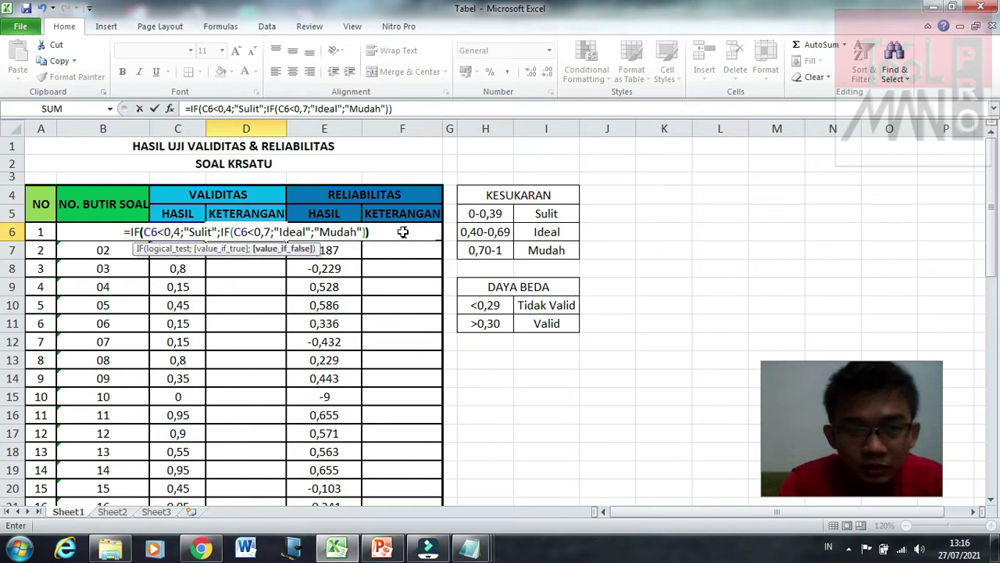
key(Return)
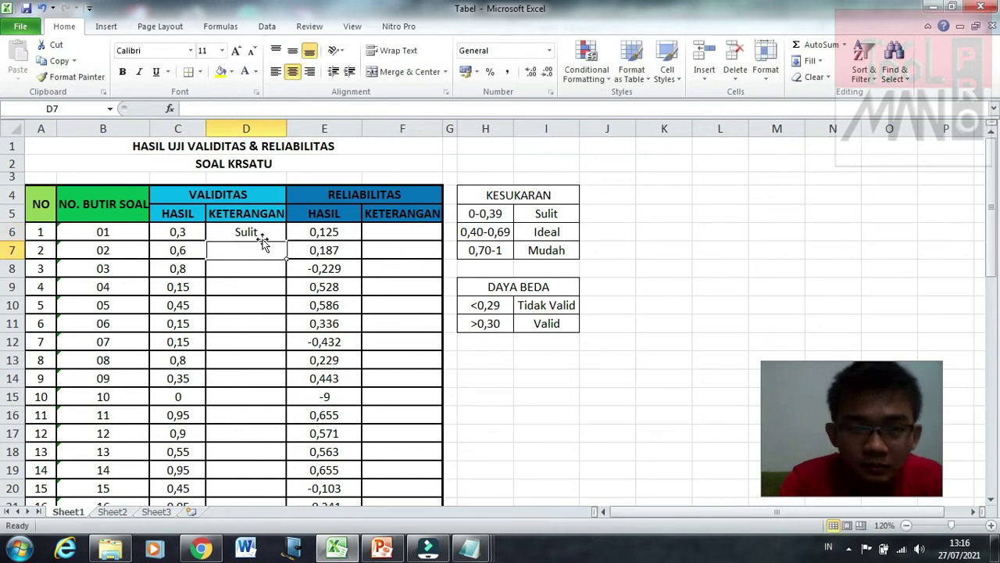
click(254, 232)
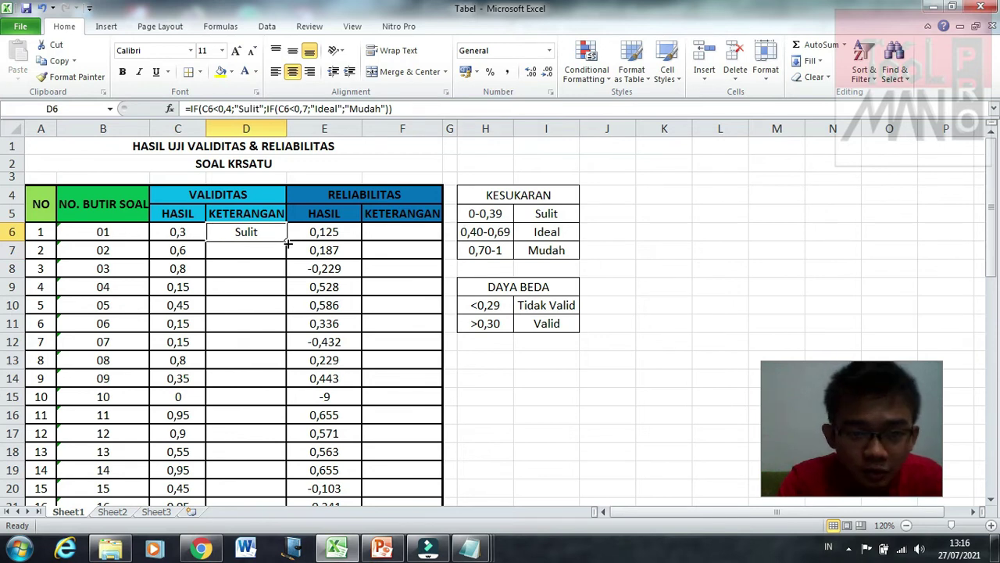
Step: Copy D6's difficulty formula down to D45 so each item shows Sulit, Ideal or Mudah
drag(287, 241, 274, 461)
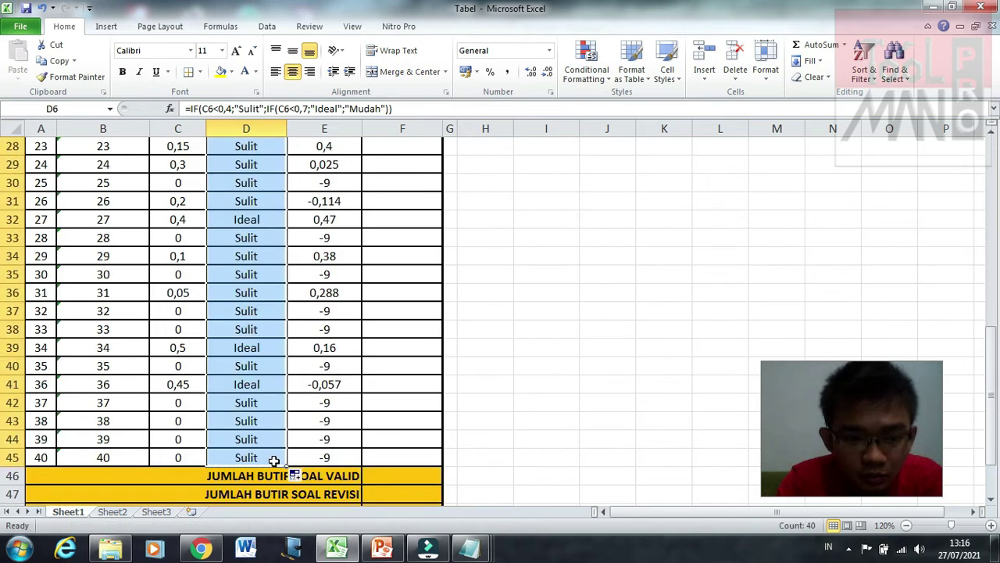
click(270, 420)
click(271, 384)
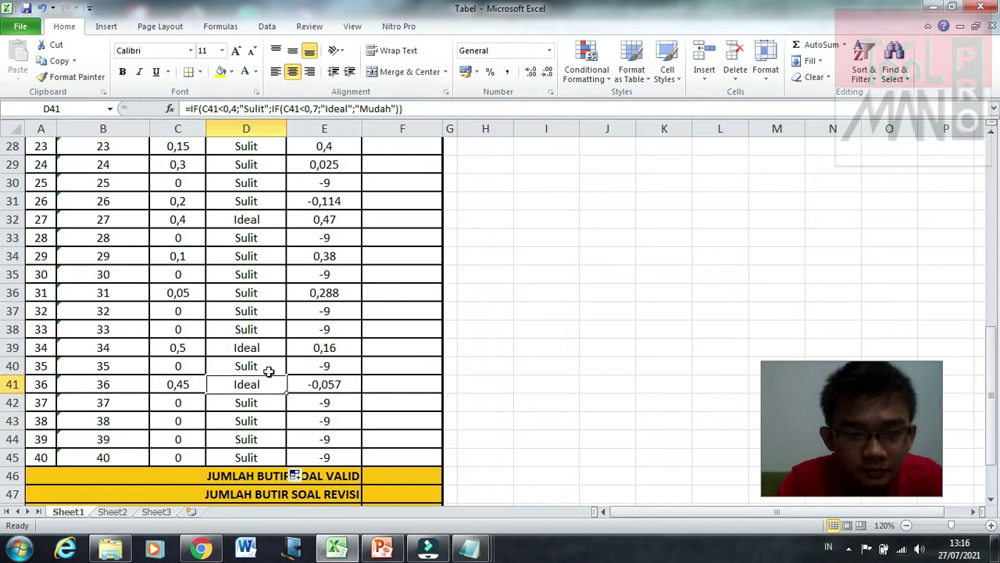
scroll(270, 349, up, 8)
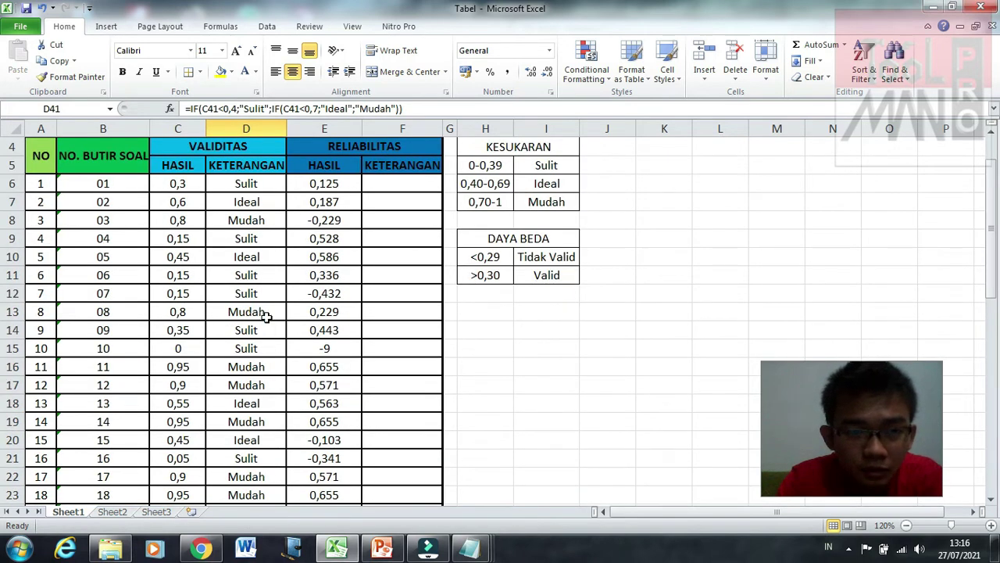
scroll(252, 405, down, 3)
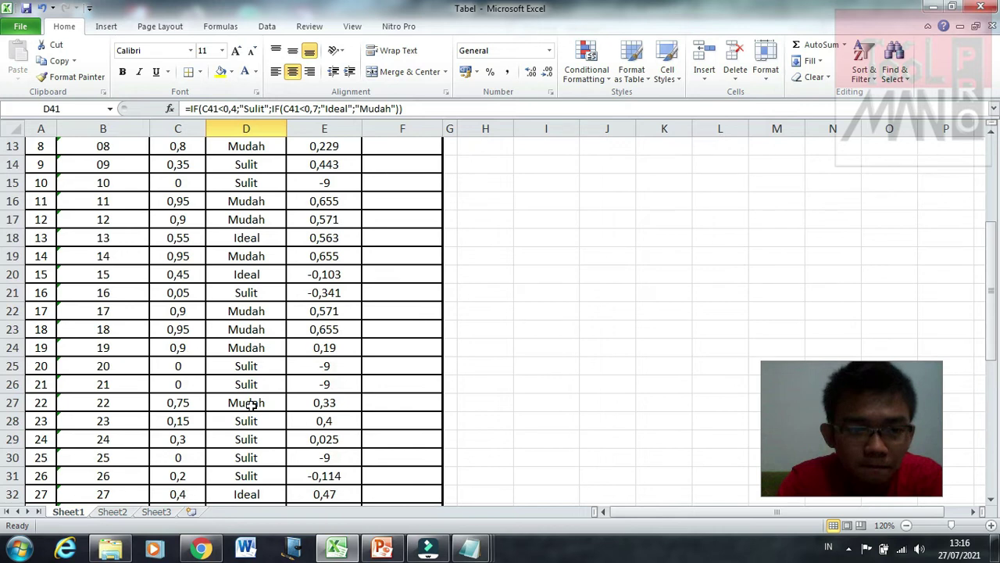
scroll(250, 404, up, 4)
click(417, 235)
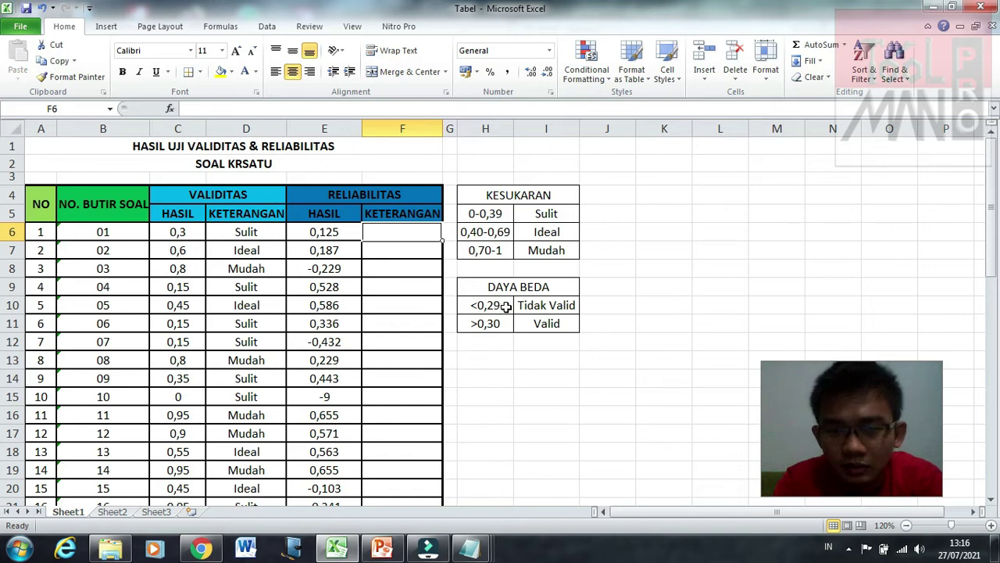
Step: Change the Tidak Valid cut-off in H10 from <0,29 to <0,30
click(507, 307)
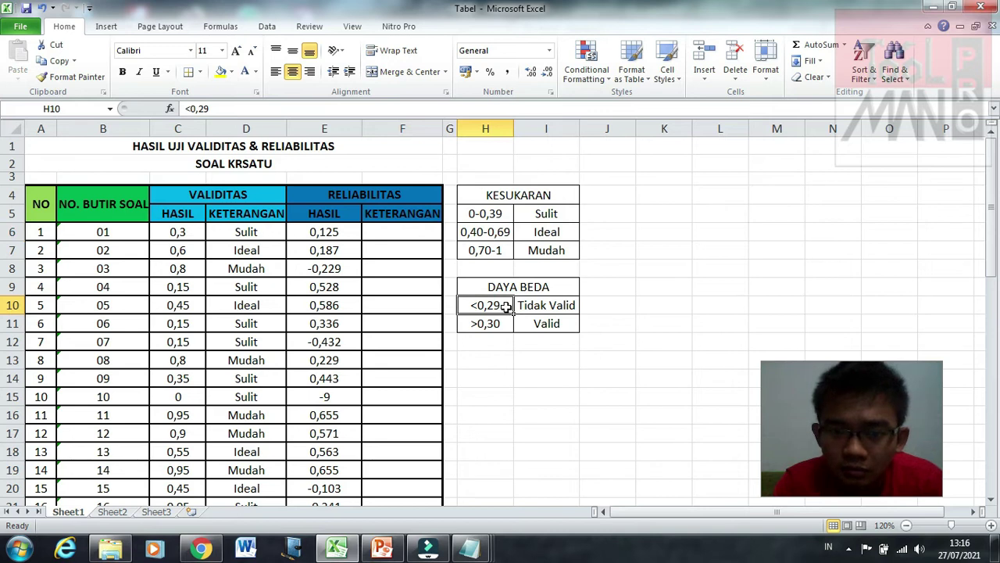
double_click(506, 307)
key(BackSpace)
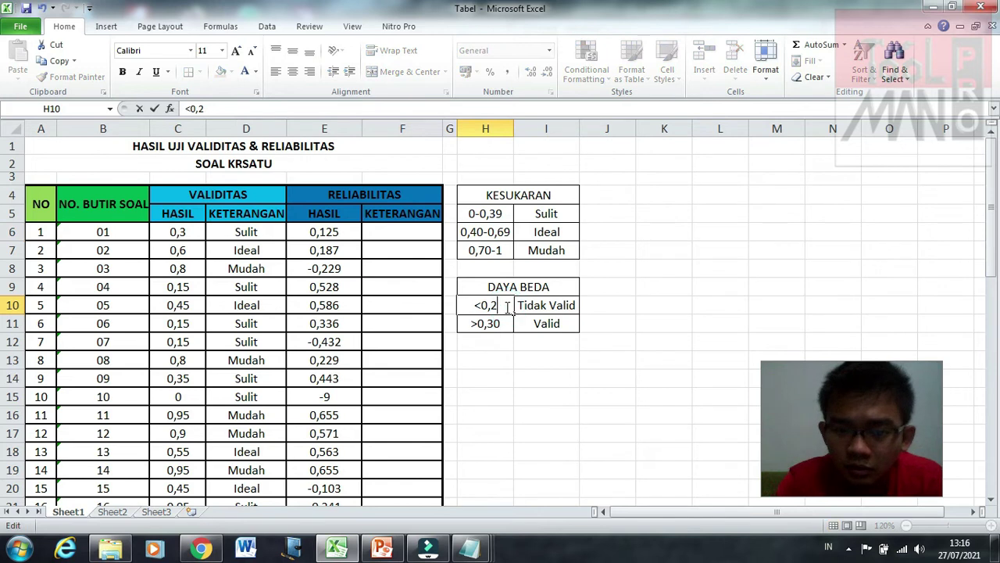
key(BackSpace)
text(30)
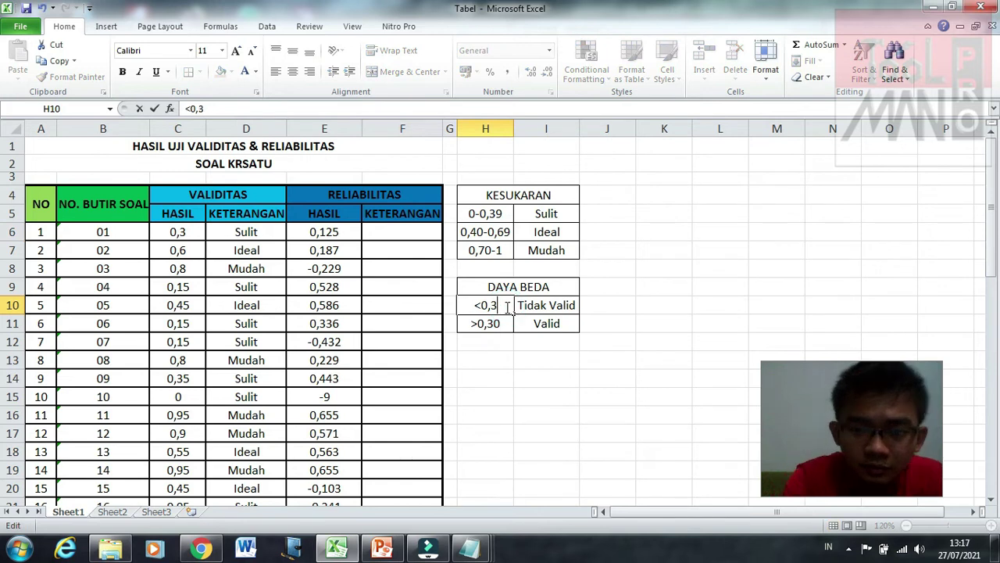
key(Return)
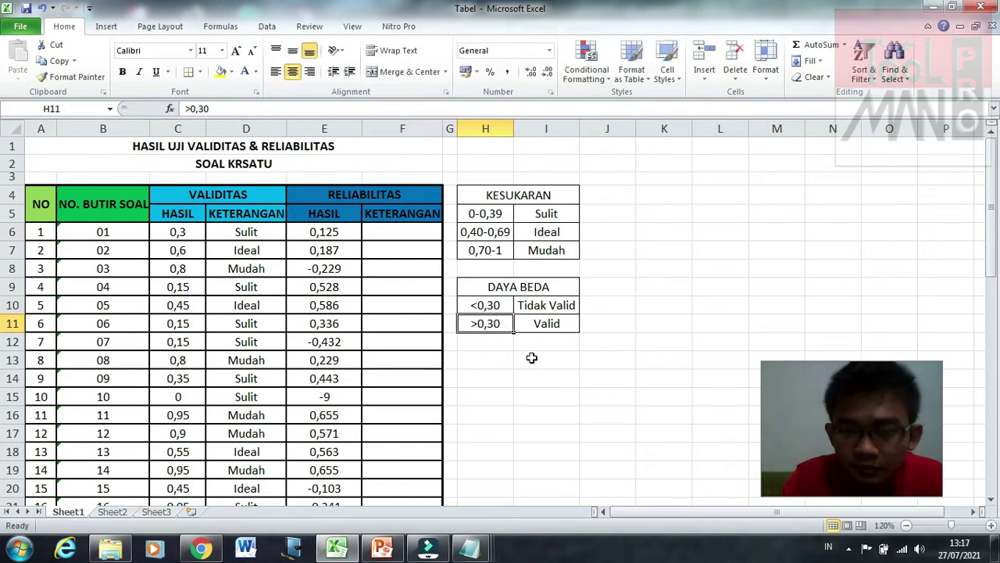
click(532, 357)
click(508, 305)
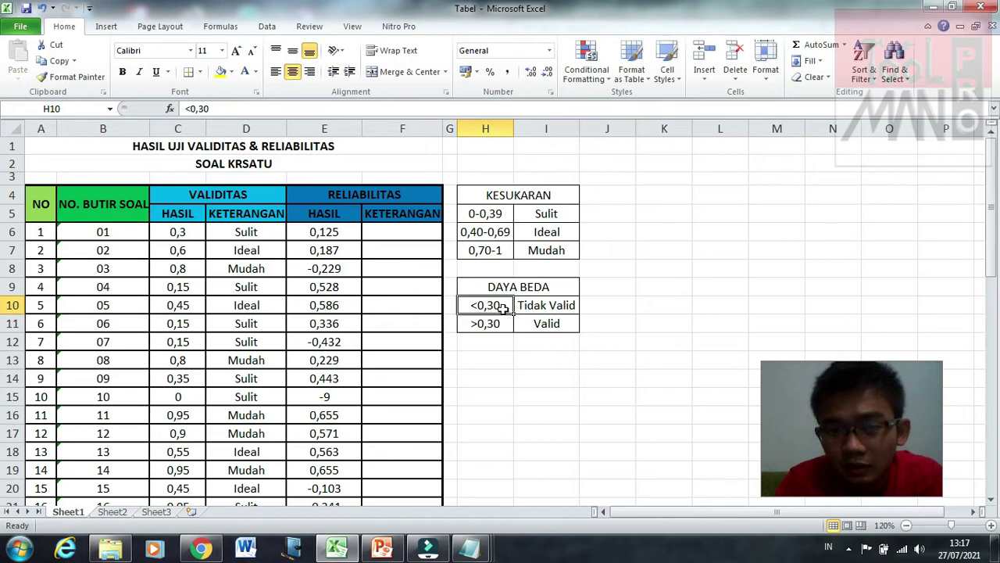
click(523, 308)
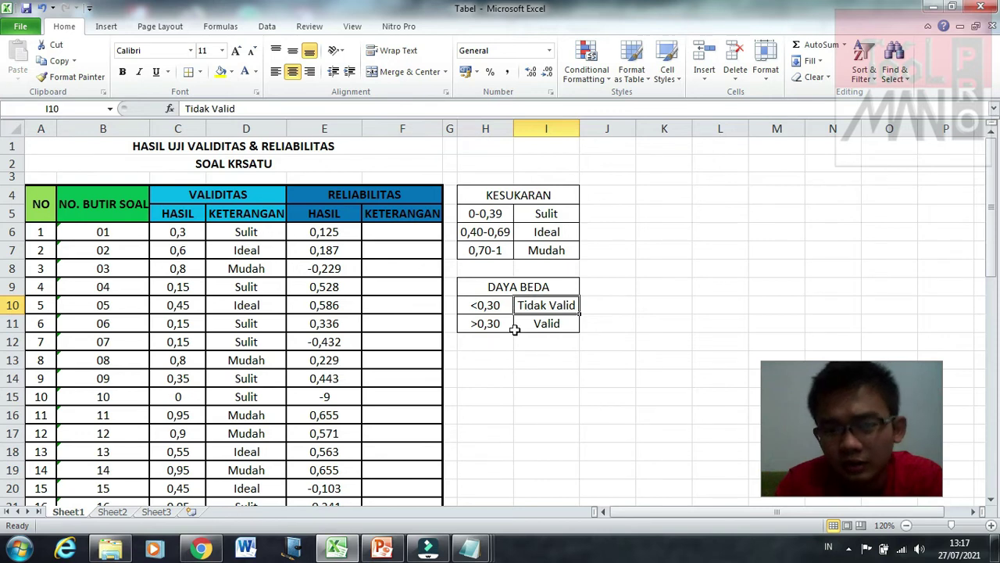
Step: Change the Valid cut-off in H11 from >0,30 to >0,299
click(504, 325)
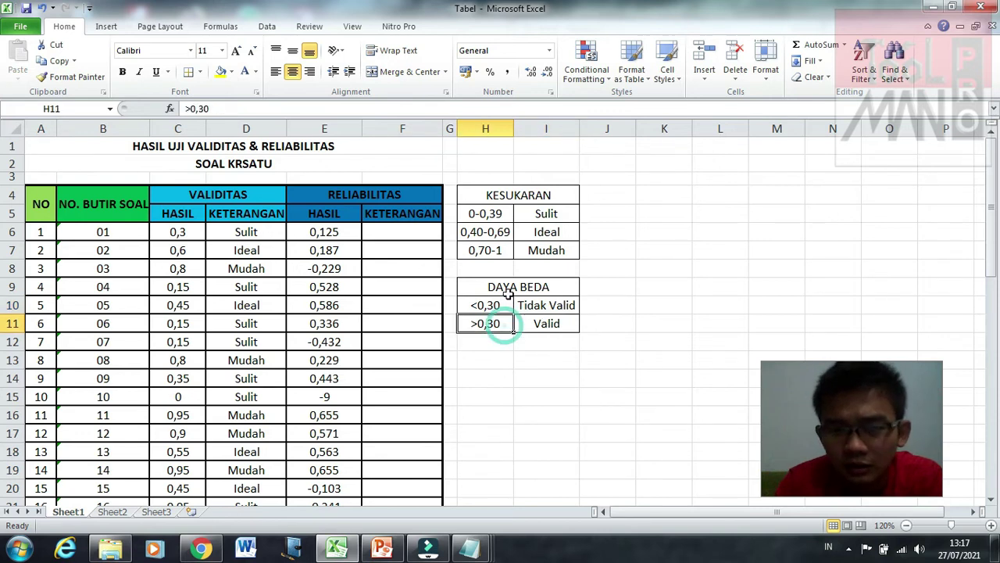
double_click(505, 323)
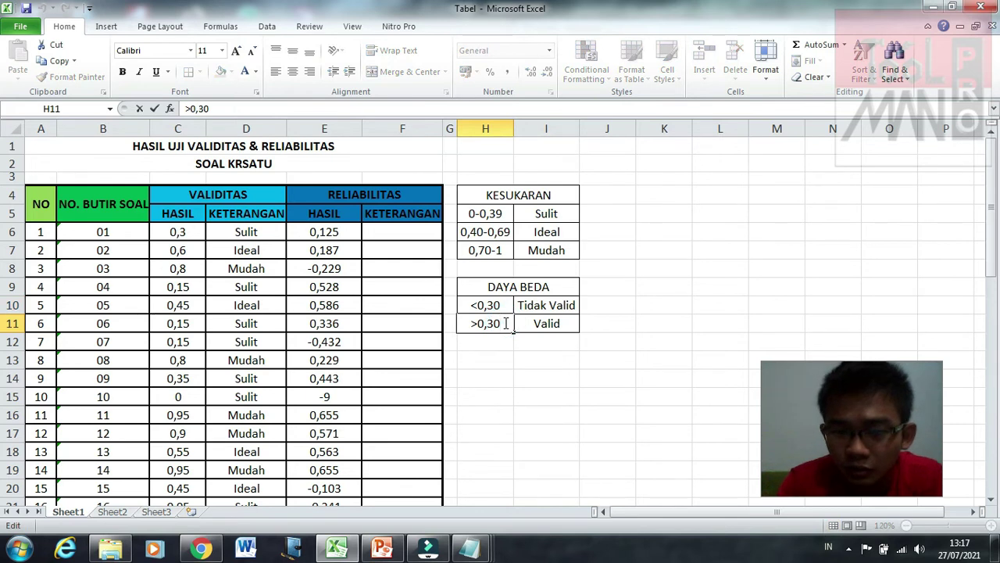
key(BackSpace)
key(BackSpace)
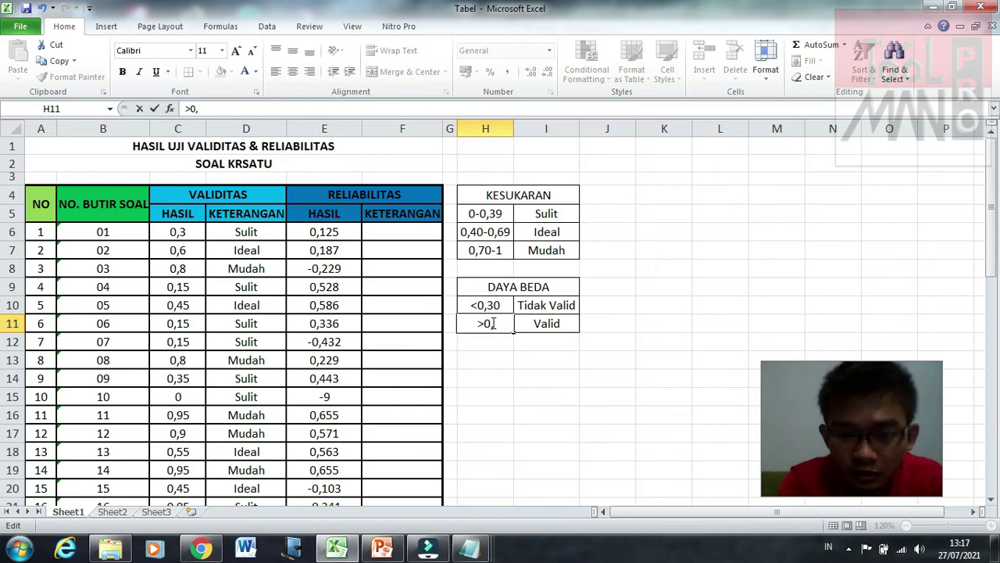
scroll(490, 323, right, 3)
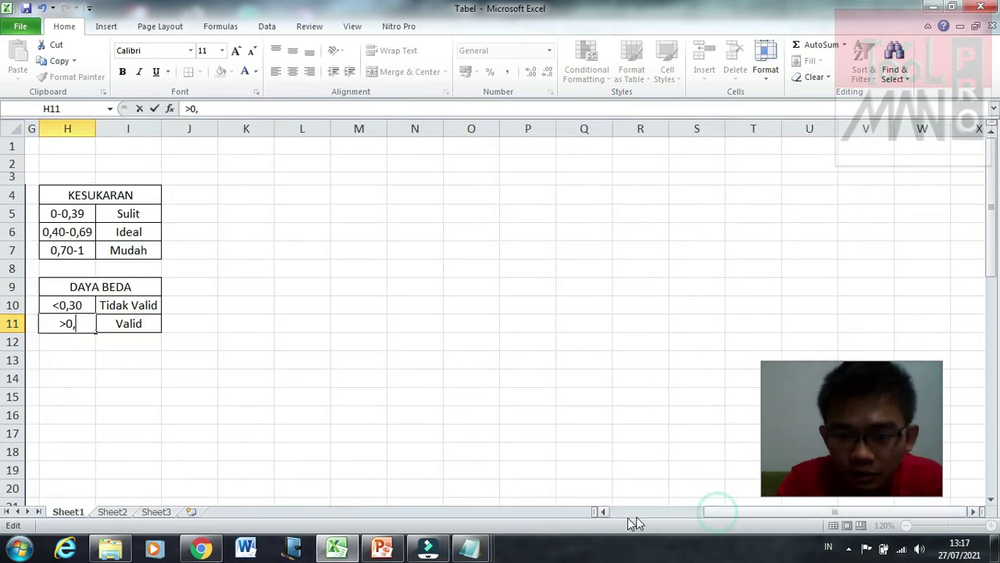
scroll(560, 493, left, 3)
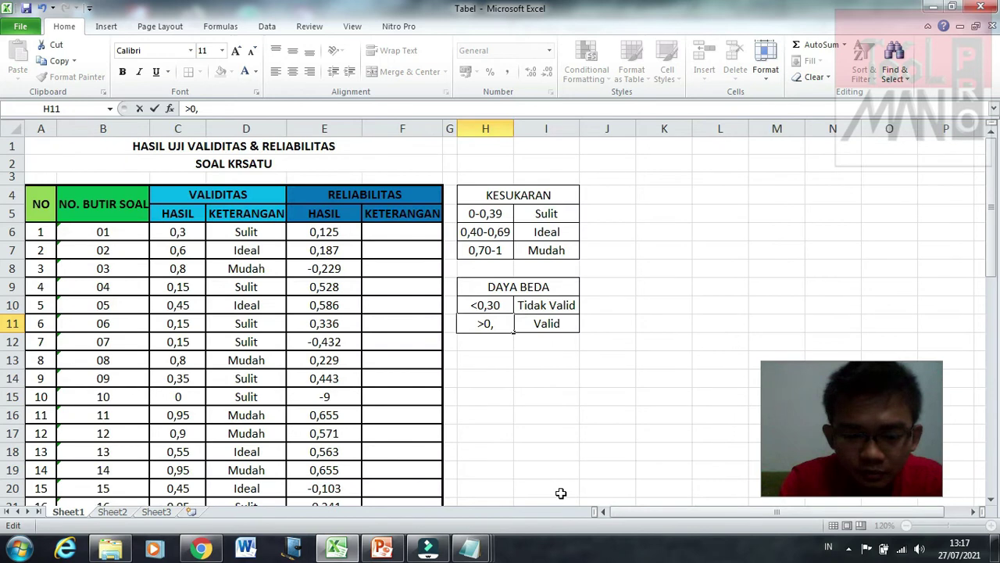
text(2)
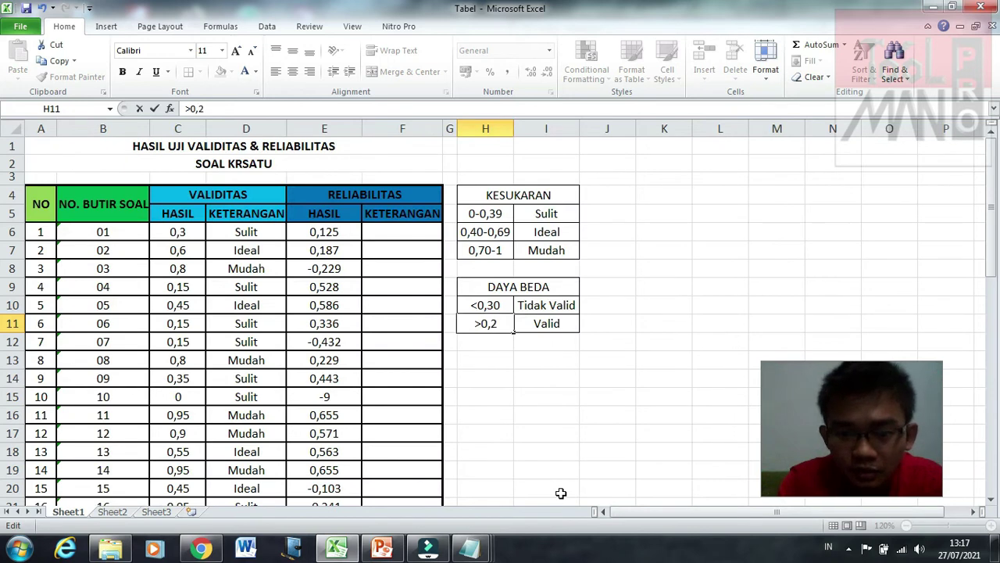
text(99)
key(Return)
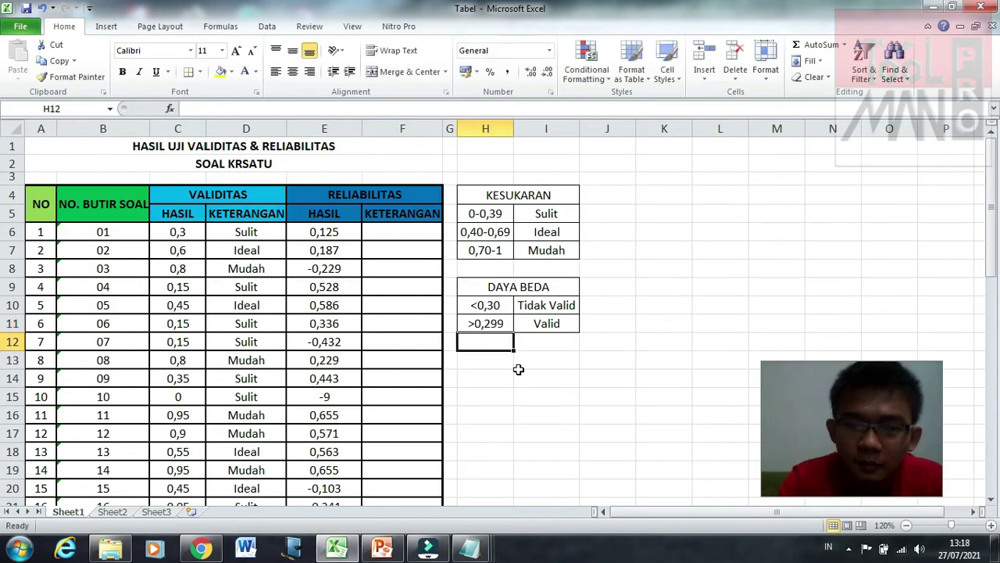
click(500, 322)
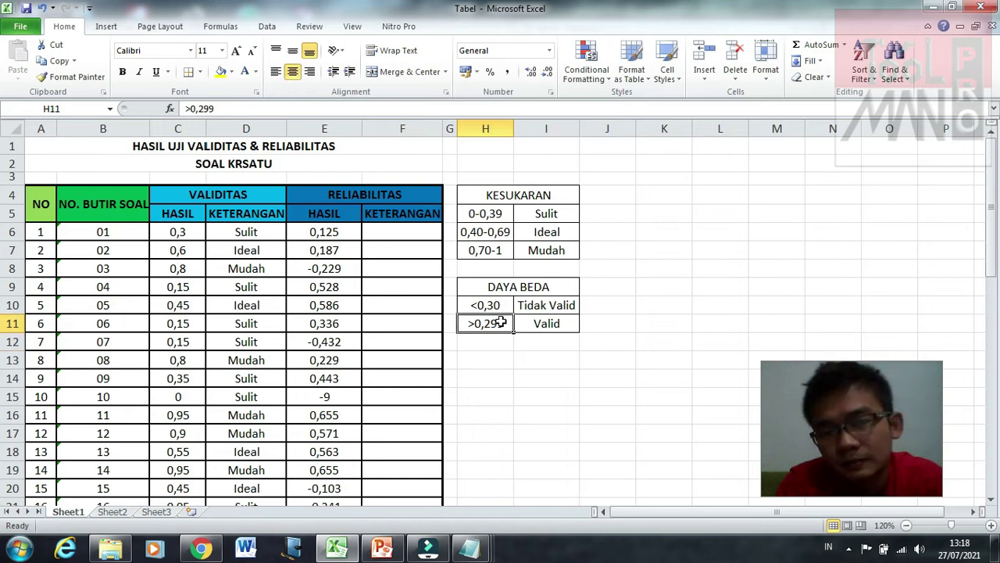
click(501, 305)
click(489, 416)
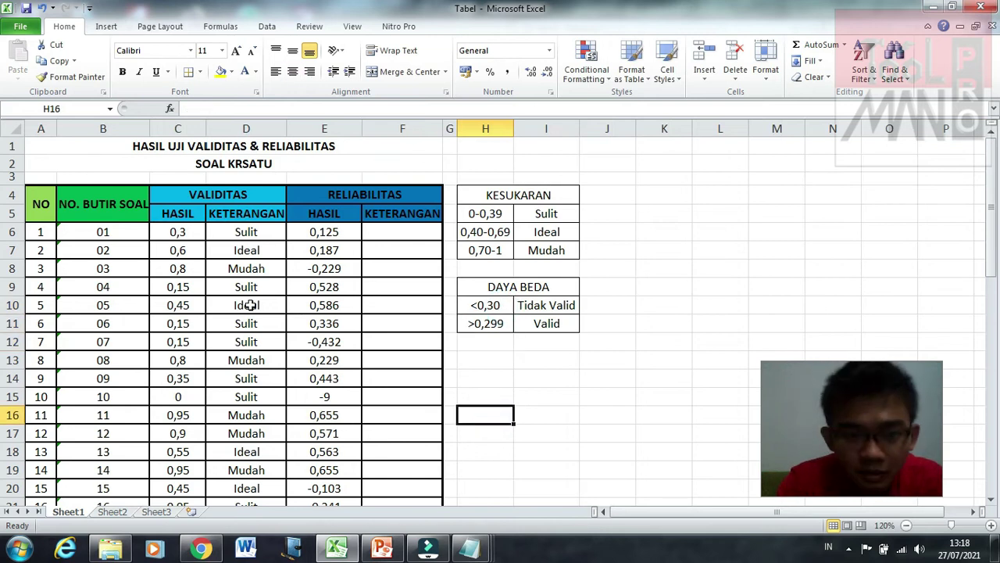
click(613, 520)
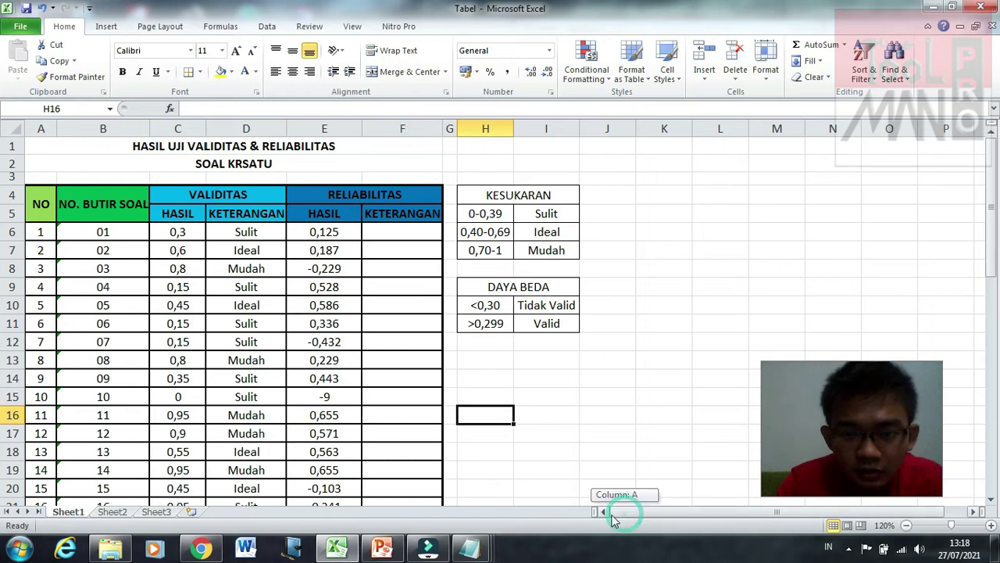
click(401, 234)
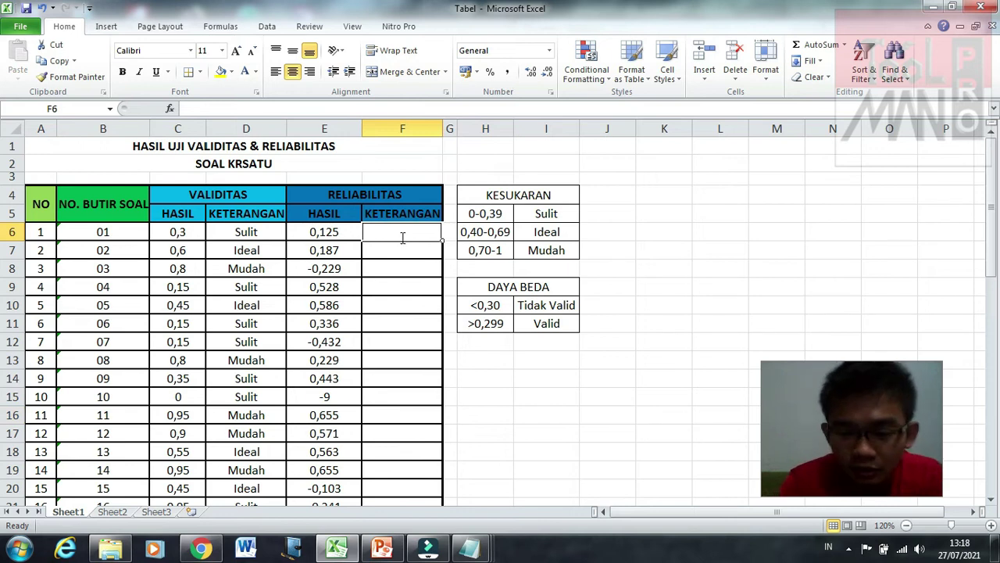
Step: Enter =IF(E6<0,3;"Tidak Valid";"Valid") in F6, which shows Tidak Valid for item 1
text(=)
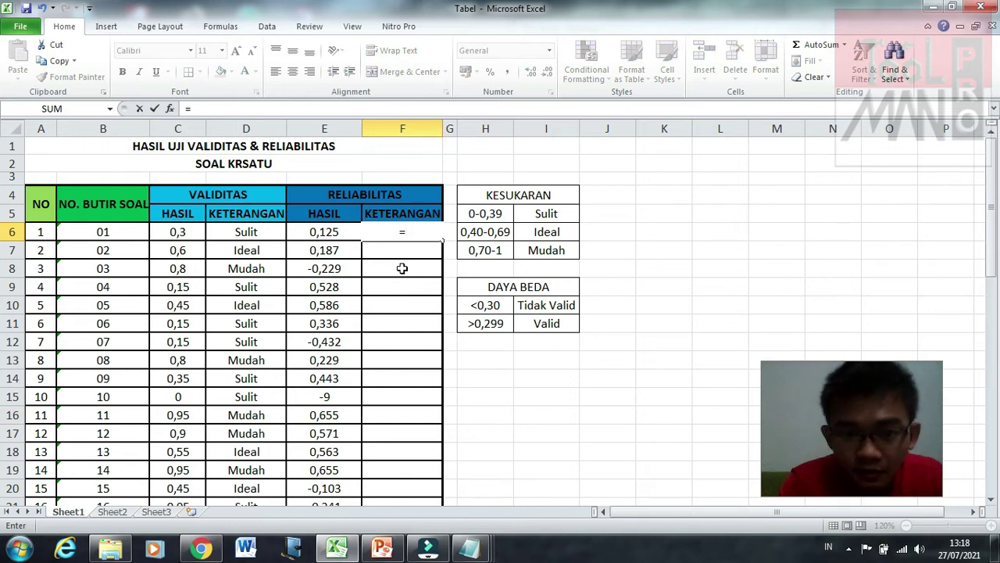
text(IF()
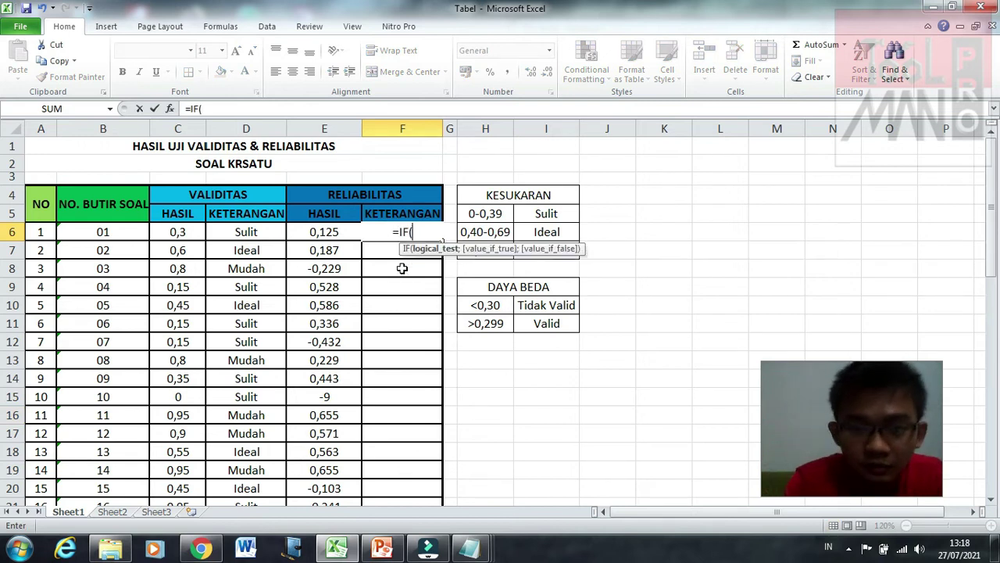
click(342, 234)
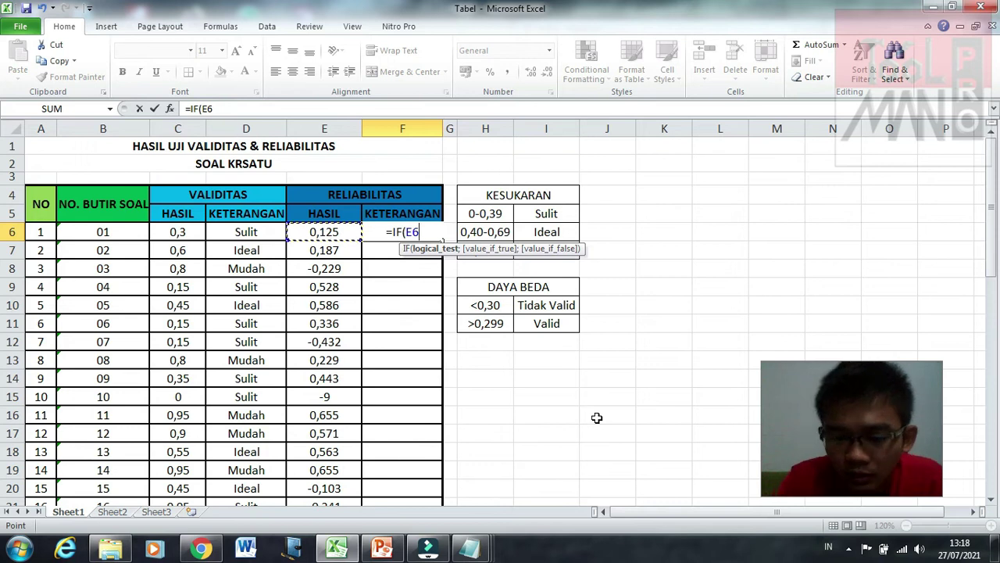
text(<0,3)
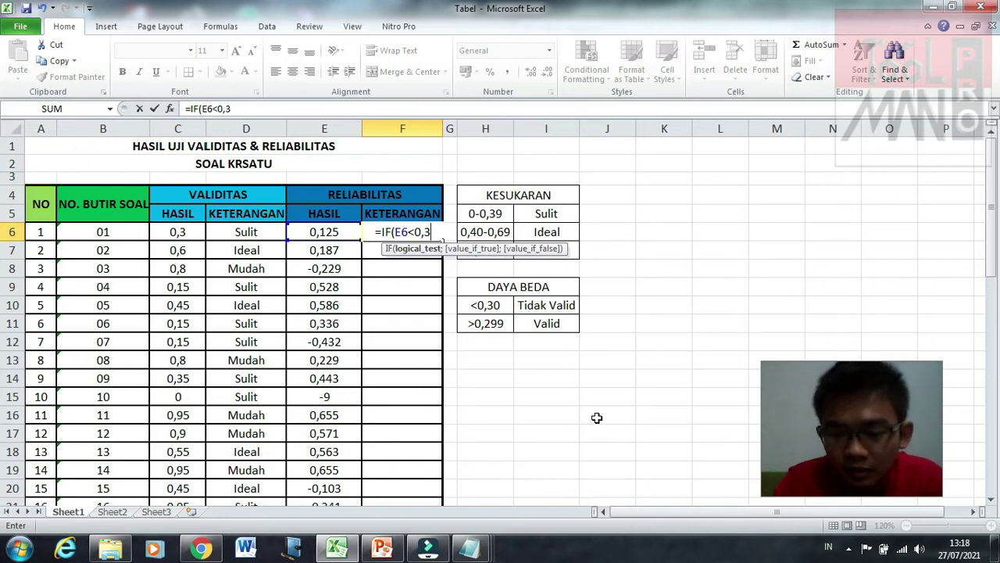
text(;"Tida)
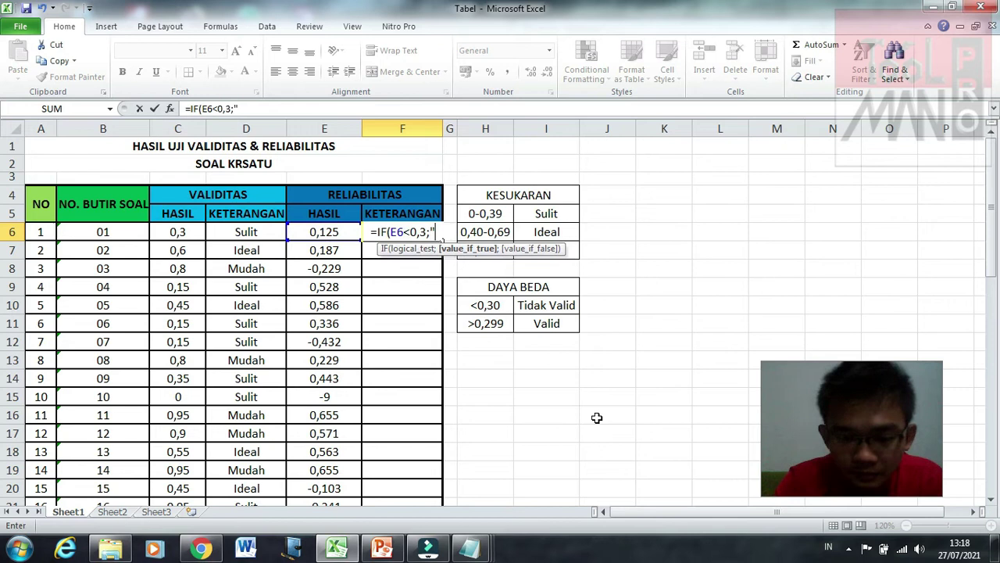
text(k)
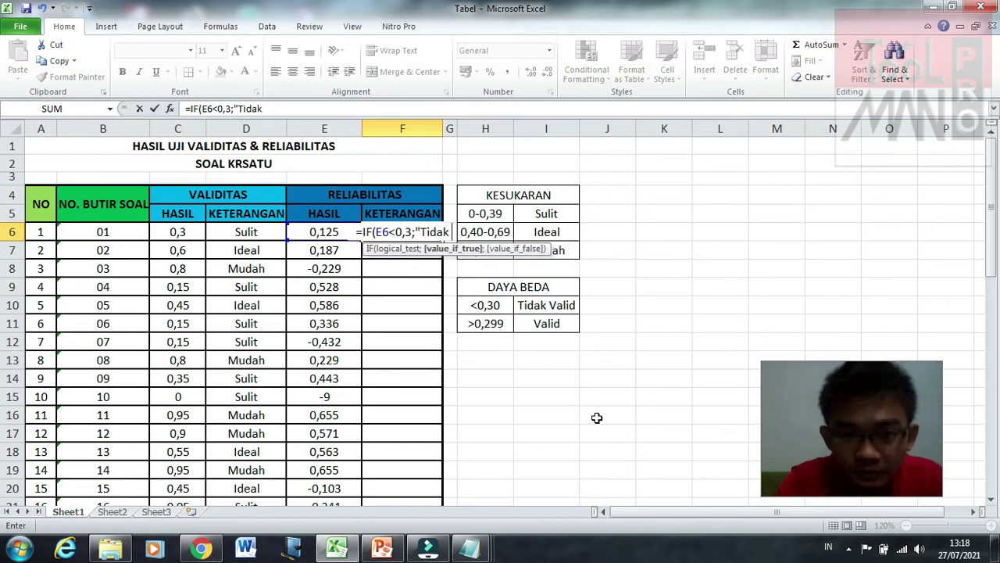
text( Valid)
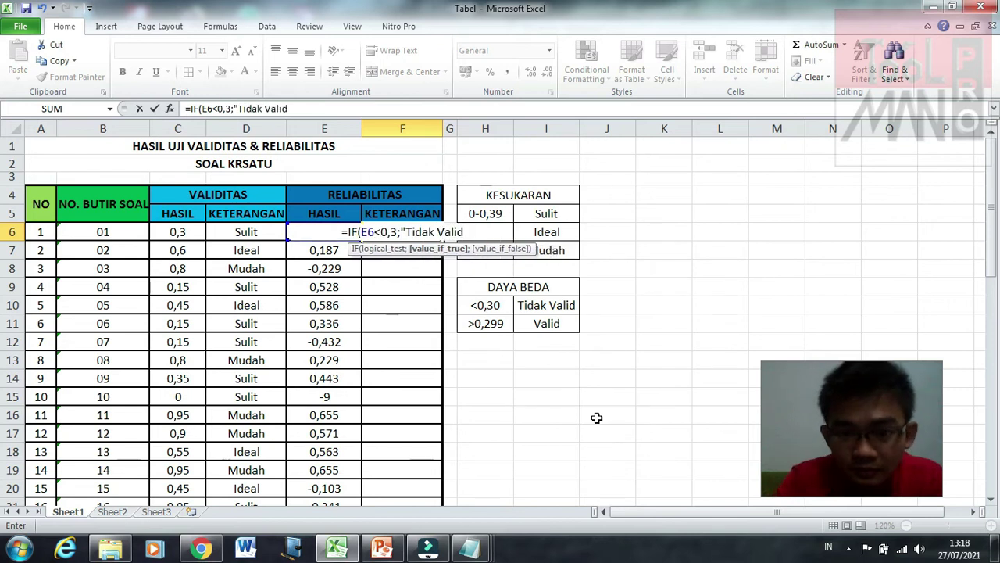
text(;)
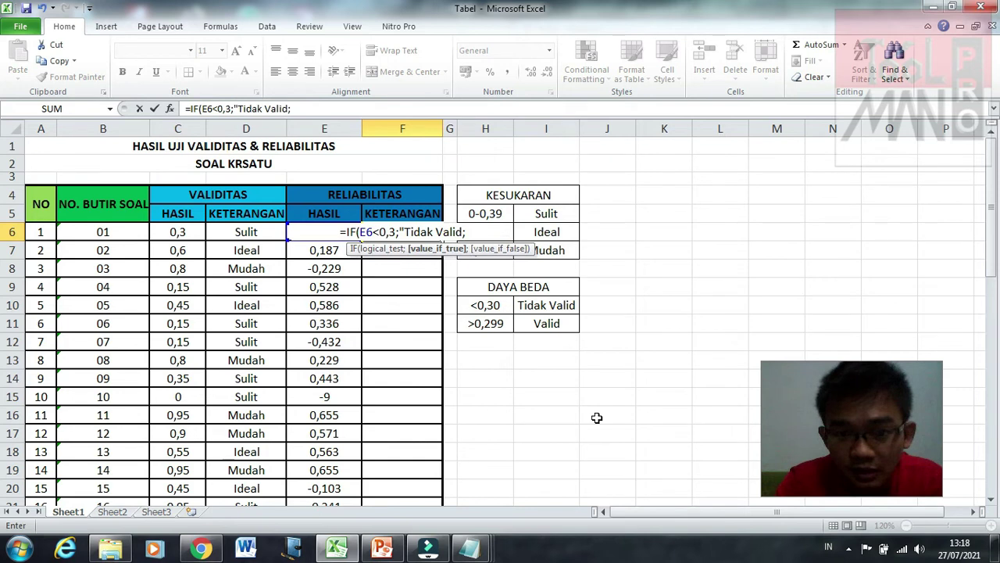
text(V)
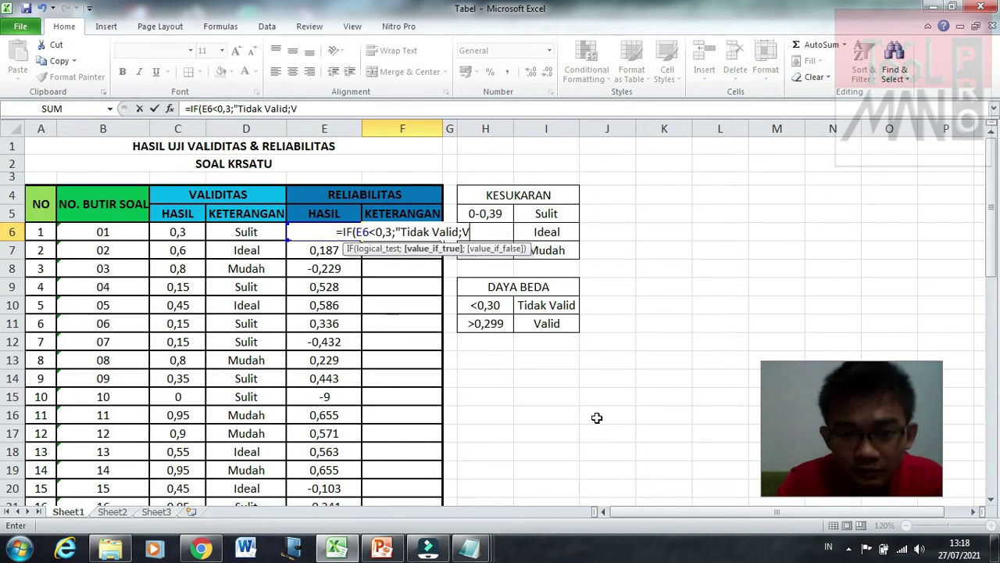
key(BackSpace)
key(BackSpace)
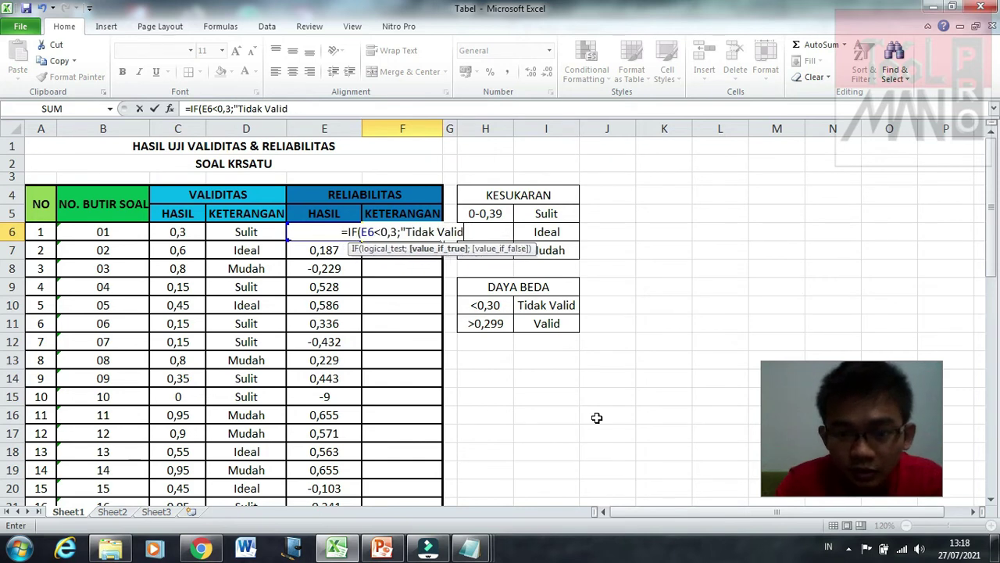
text(";")
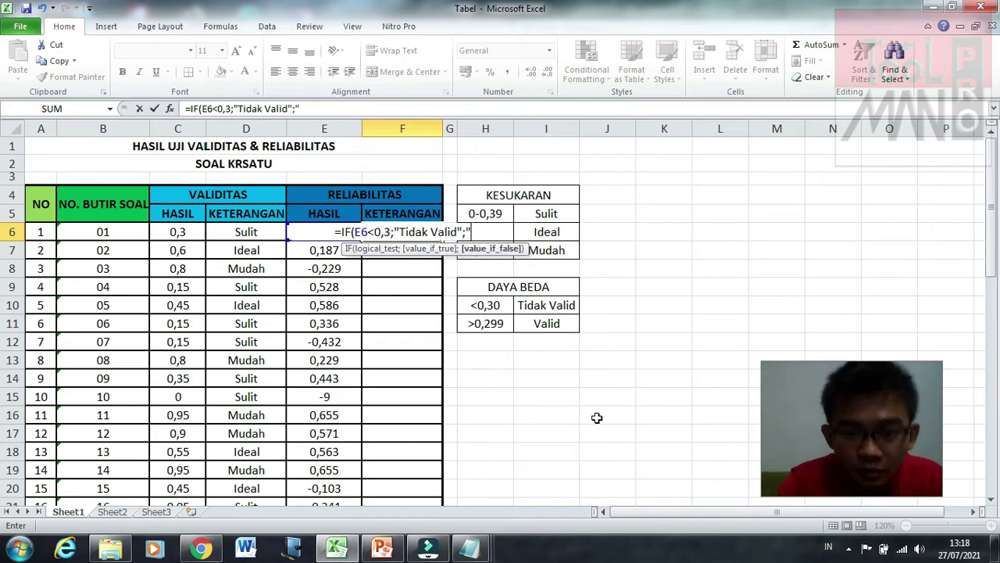
text(Valid)
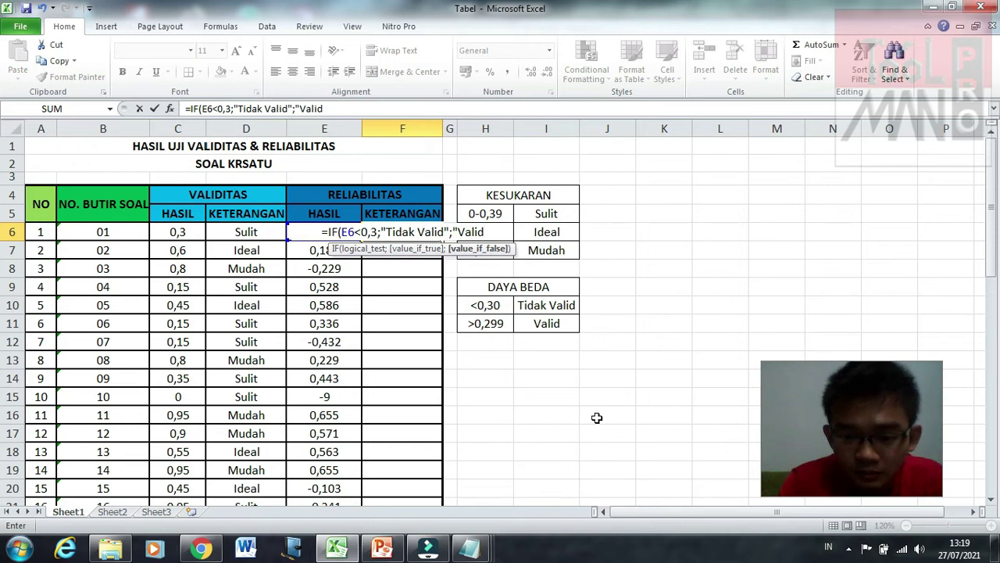
text(")
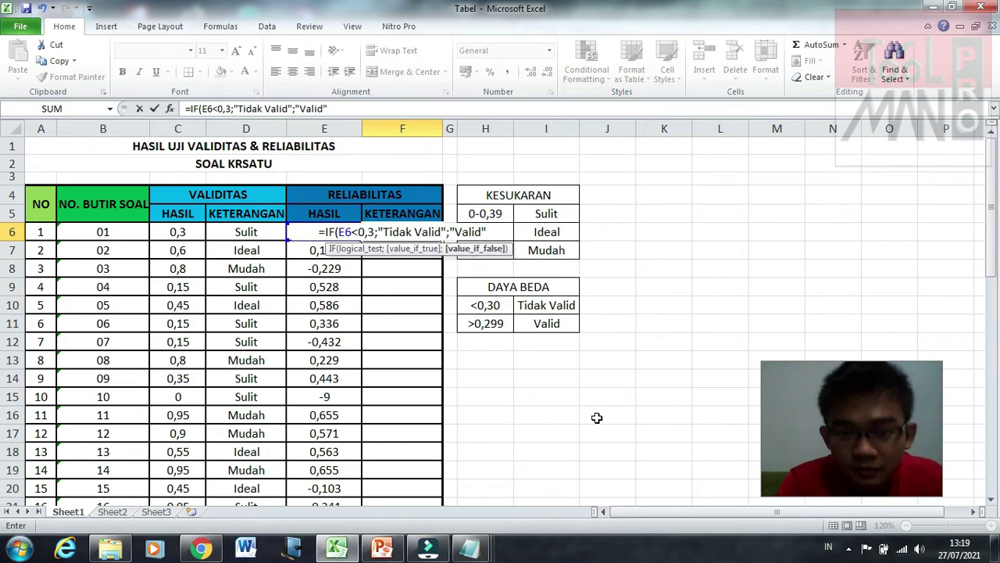
key(Return)
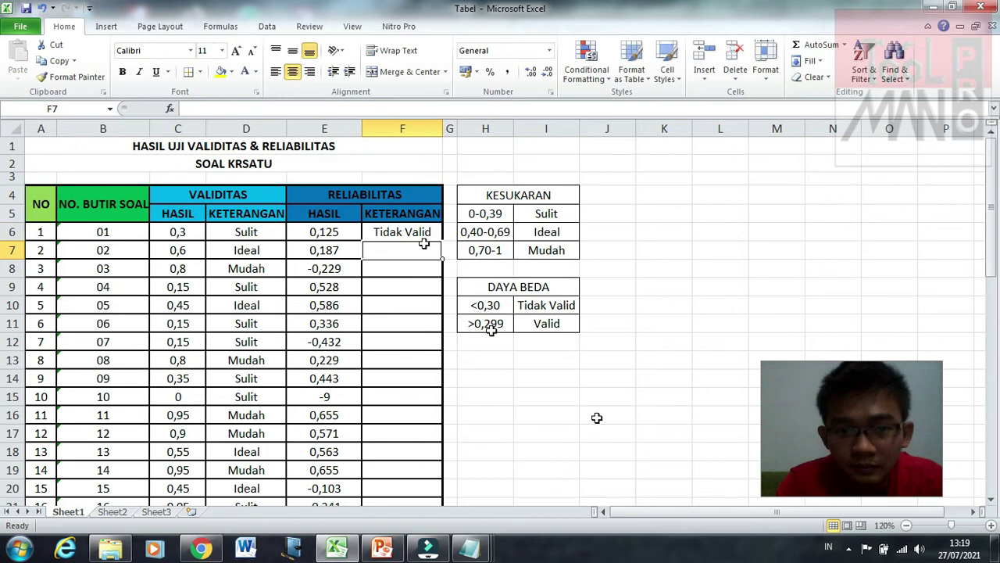
Step: Copy F6's Valid/Tidak Valid formula down to F45 and check the resulting labels
click(422, 231)
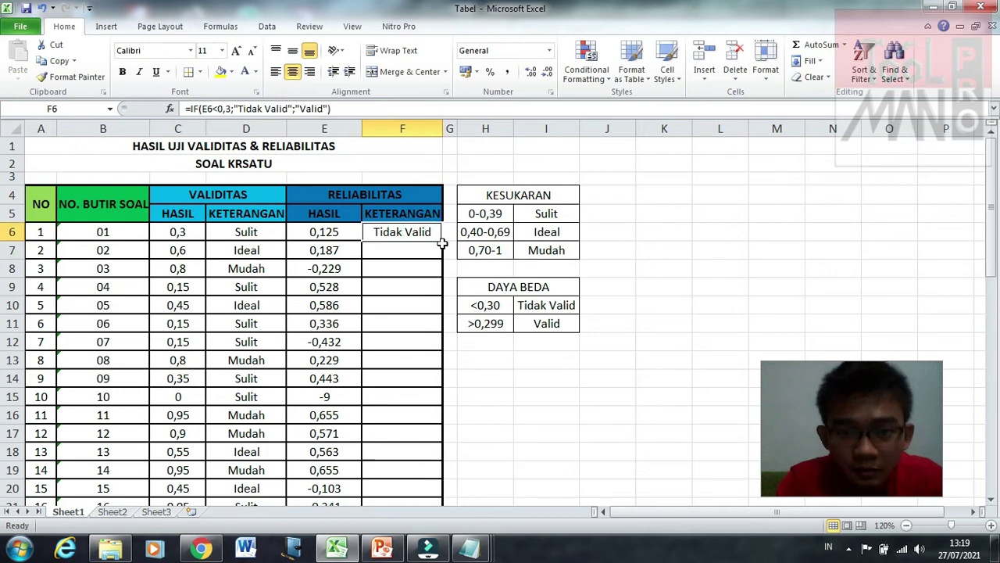
drag(442, 244, 432, 442)
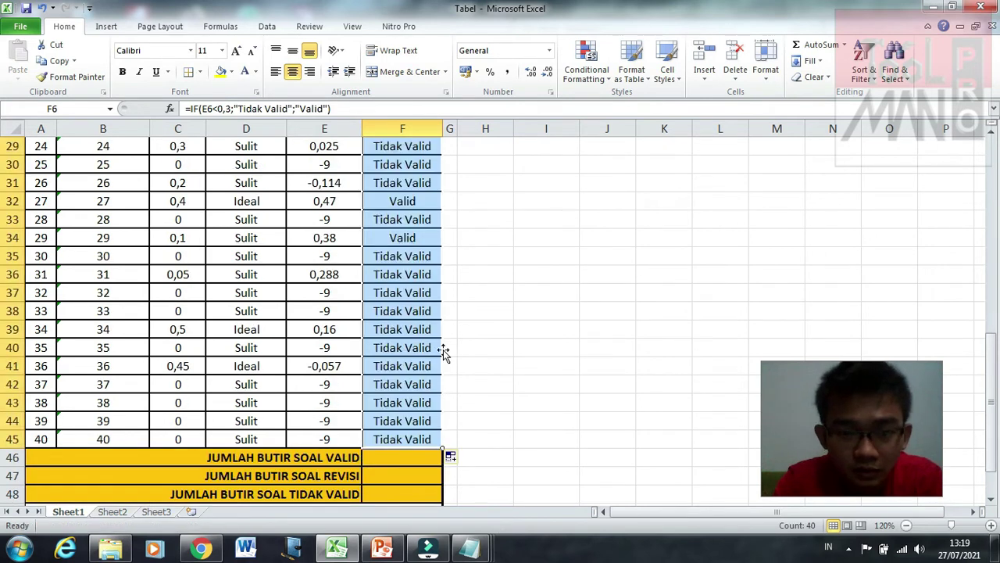
click(402, 257)
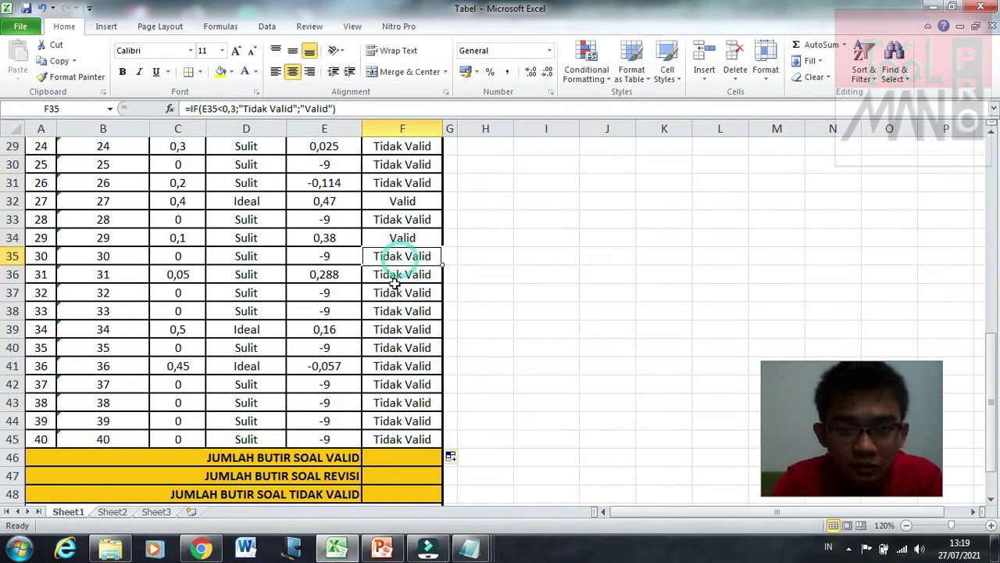
scroll(483, 326, up, 9)
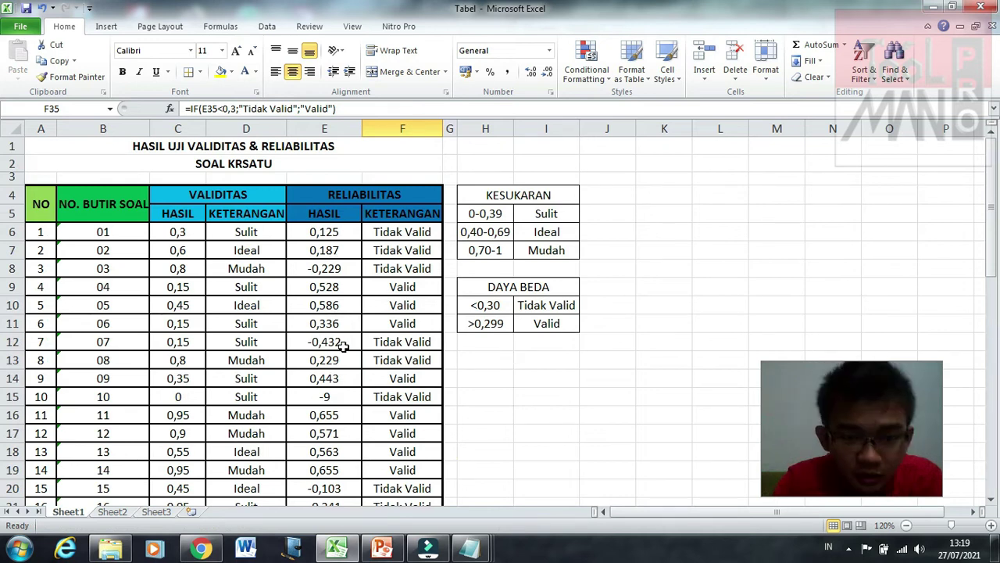
click(342, 380)
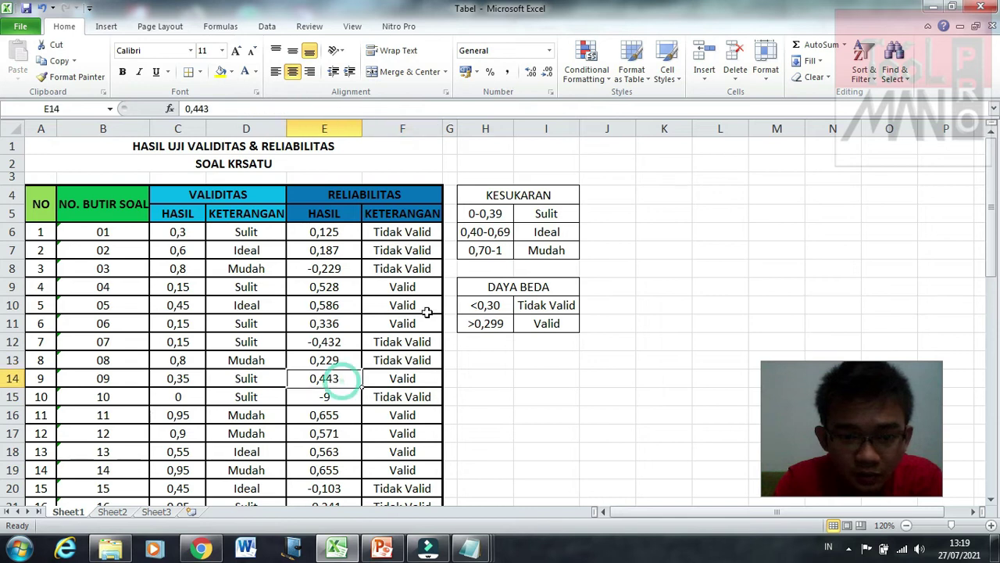
scroll(404, 350, down, 3)
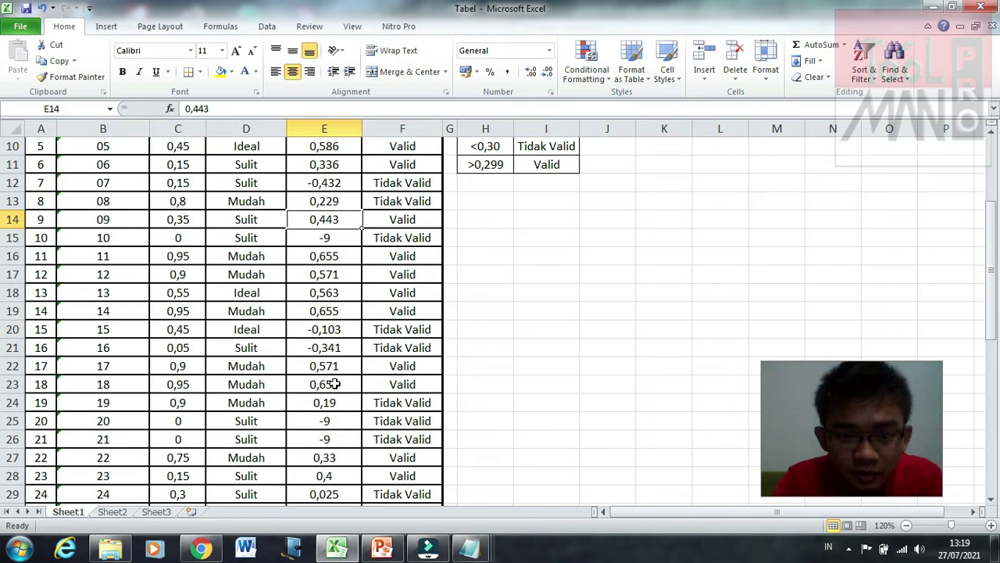
scroll(330, 407, down, 1)
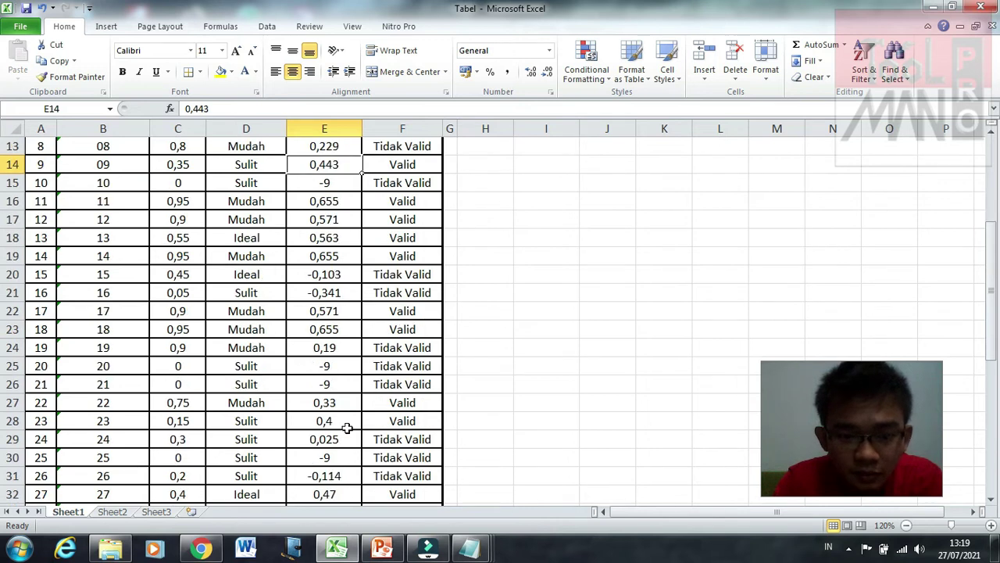
scroll(347, 427, down, 1)
scroll(347, 428, down, 4)
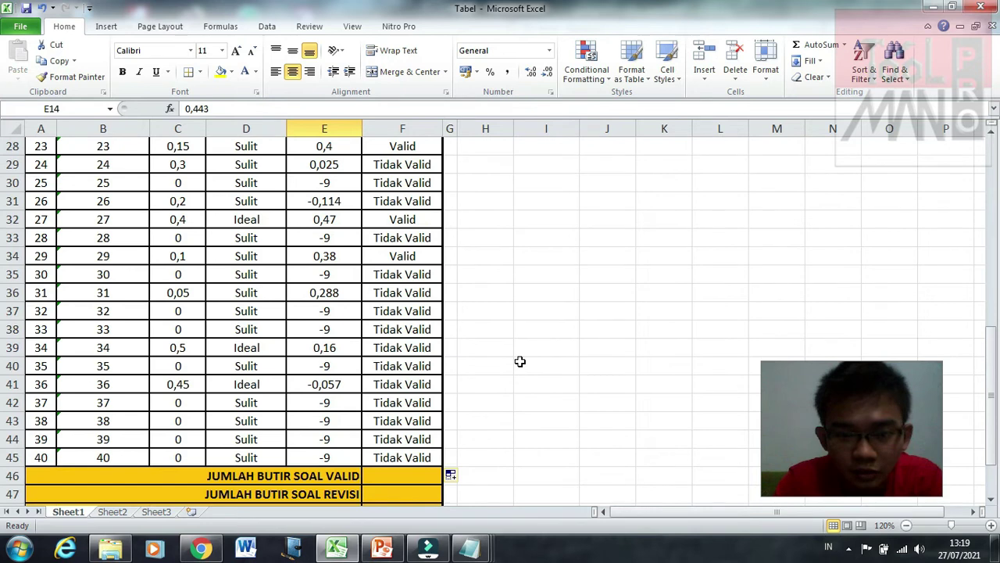
scroll(519, 361, down, 4)
scroll(519, 361, up, 1)
click(521, 362)
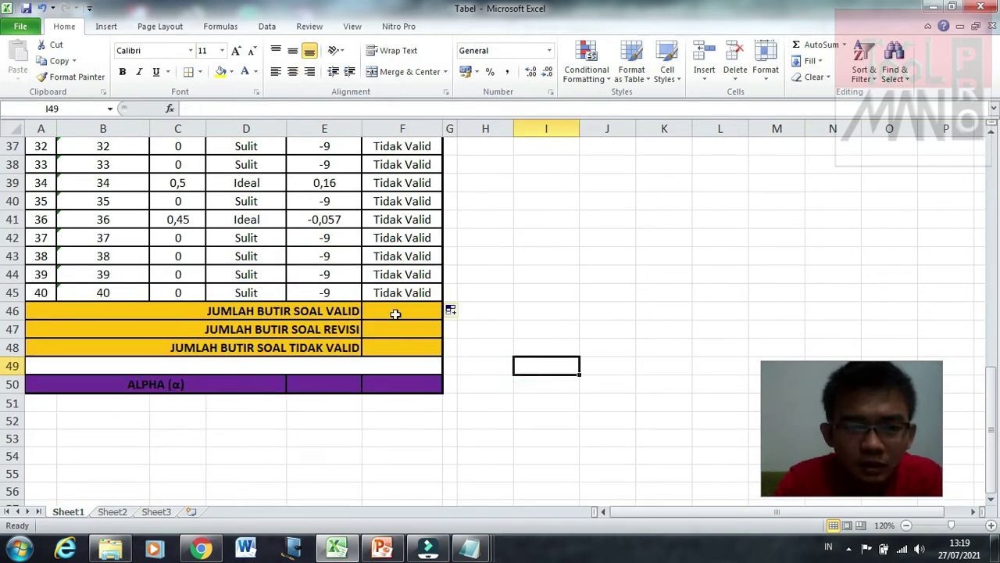
Step: Enter =COUNTIF(F6:F45;"Valid") in F46 so the valid-item total shows 14
click(395, 312)
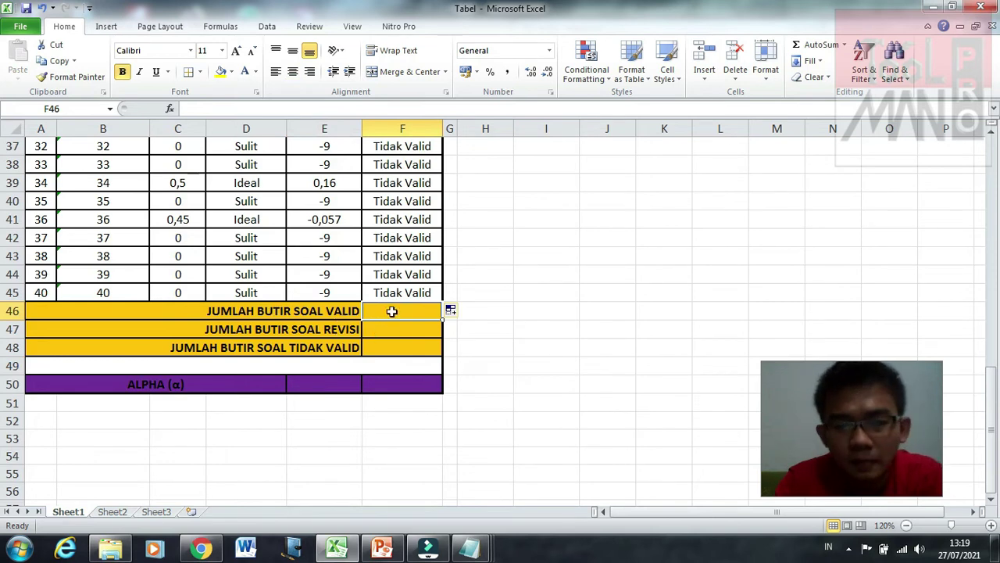
text(=)
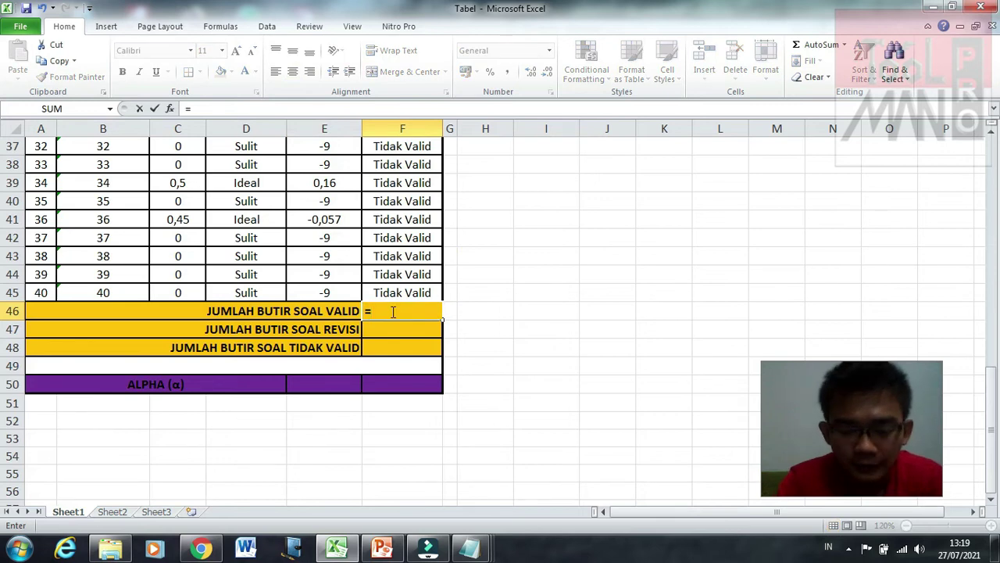
text(COUNTIF()
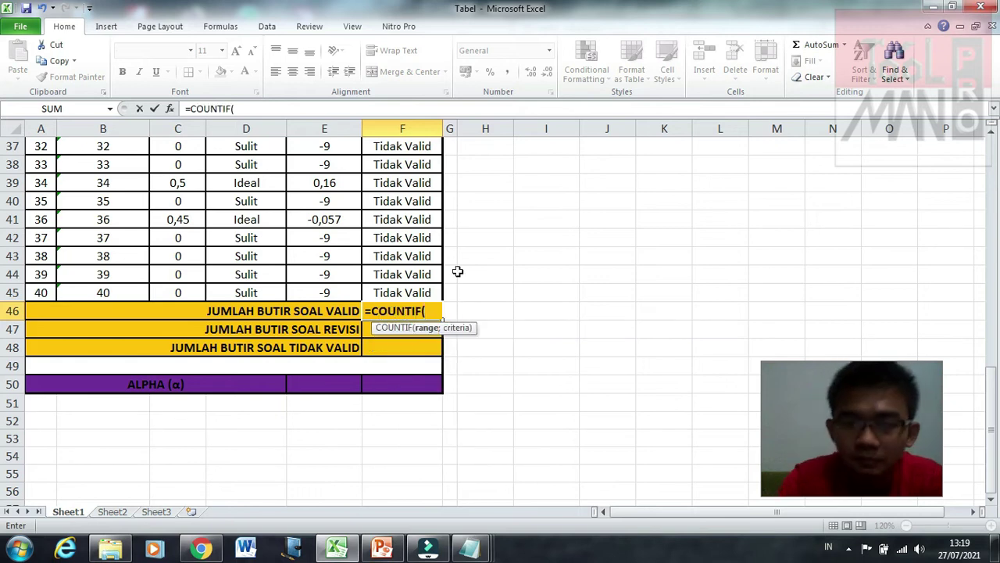
scroll(457, 271, up, 11)
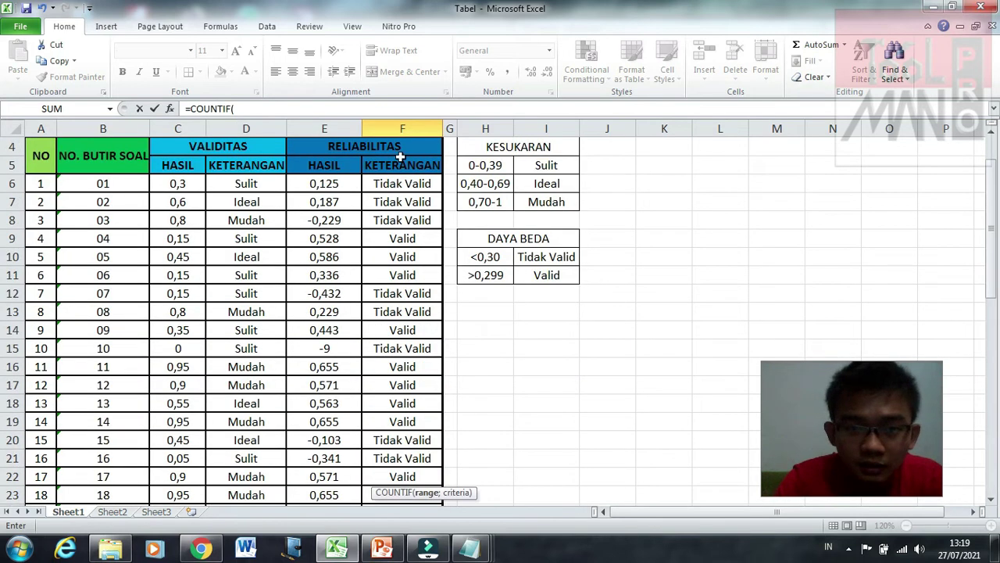
click(396, 186)
drag(402, 332, 408, 459)
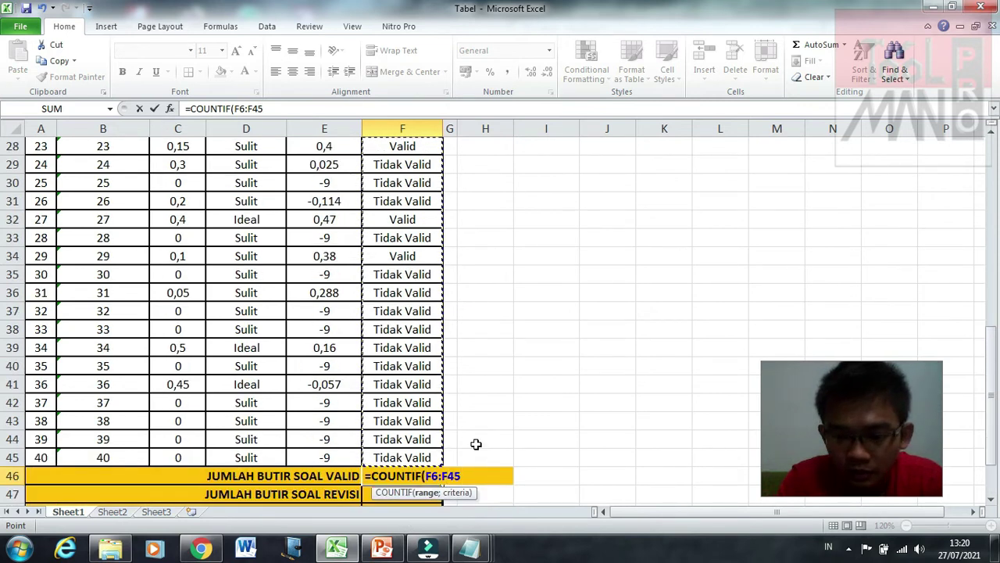
text(;)
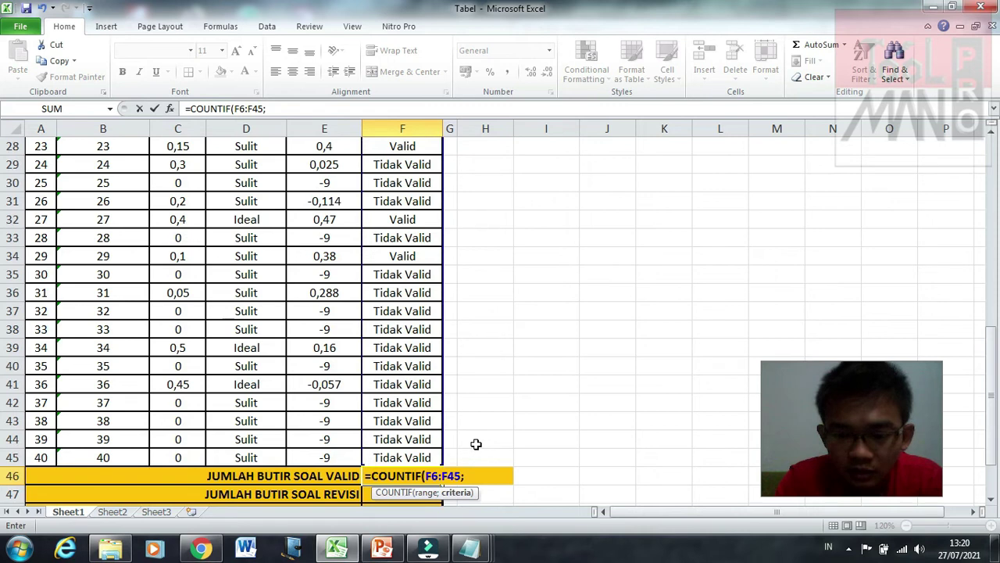
text(")
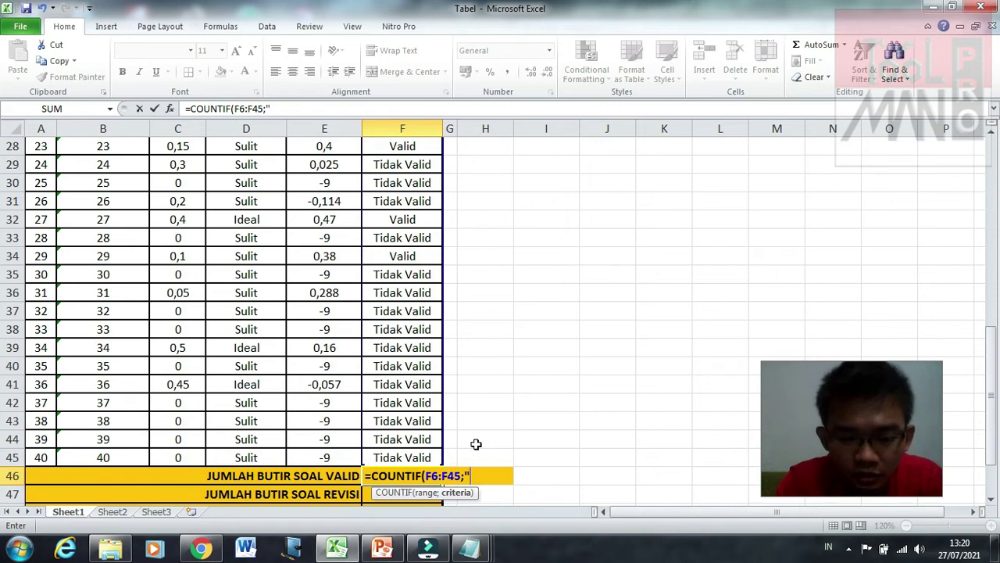
text(Valid)
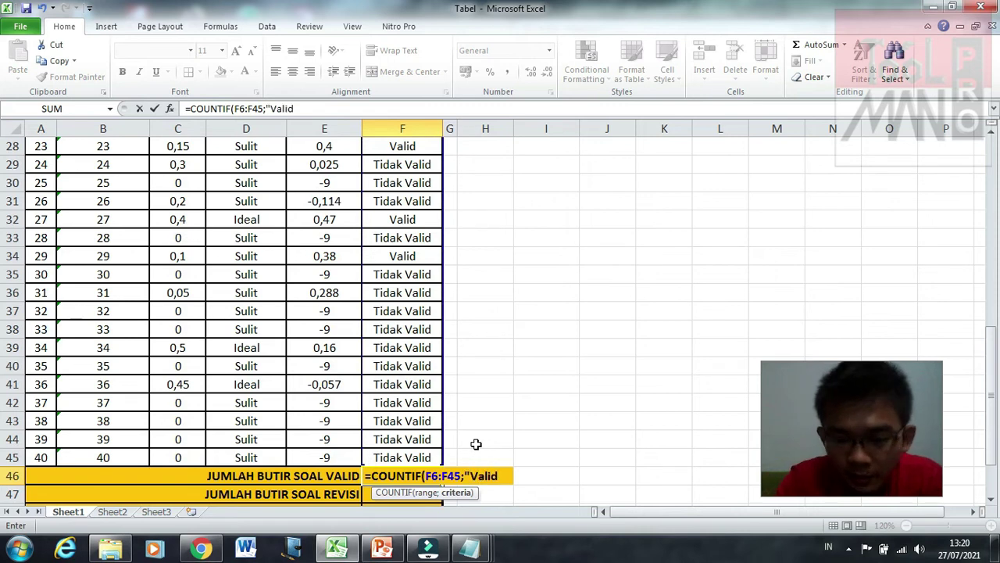
text("))
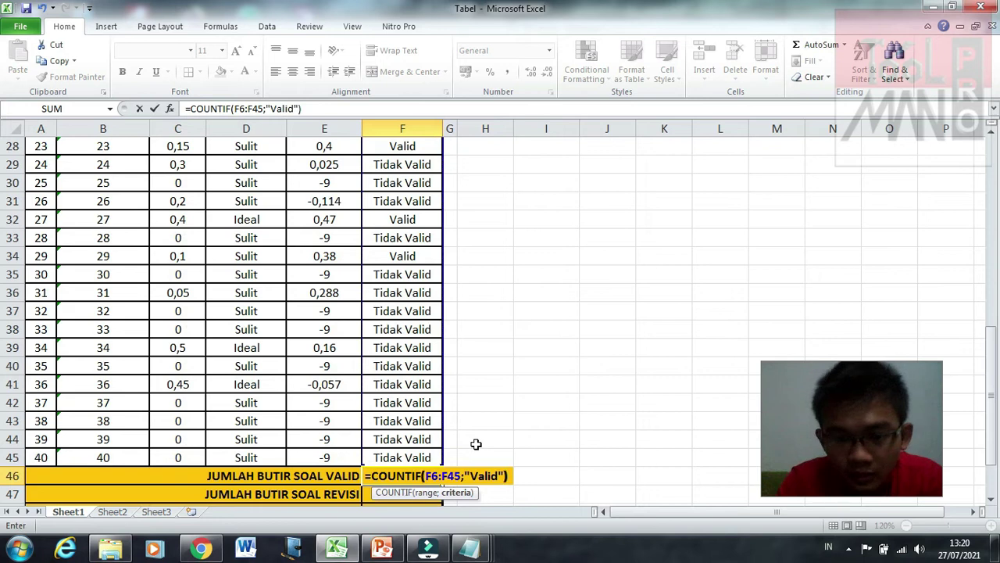
key(Return)
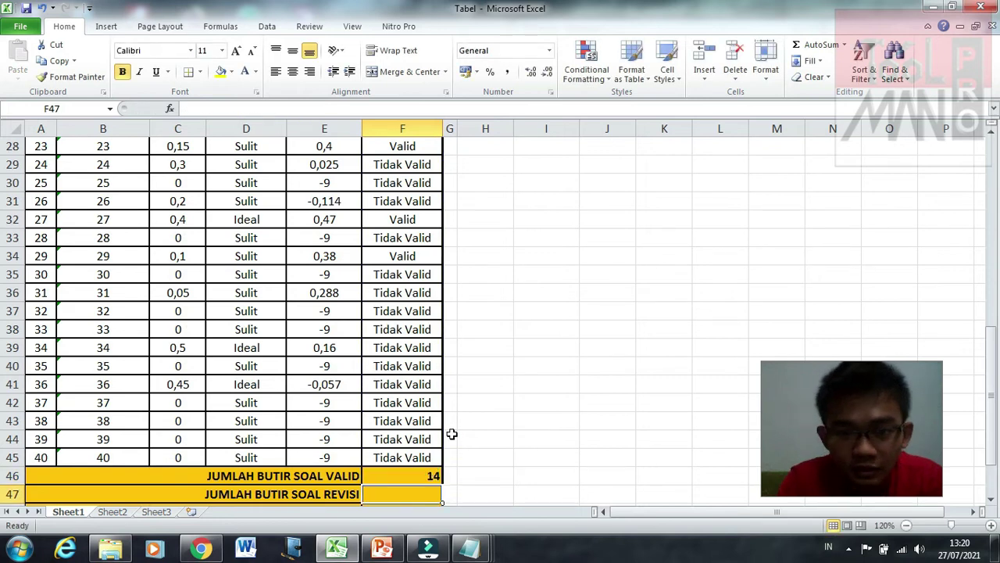
scroll(452, 434, up, 2)
scroll(452, 434, up, 6)
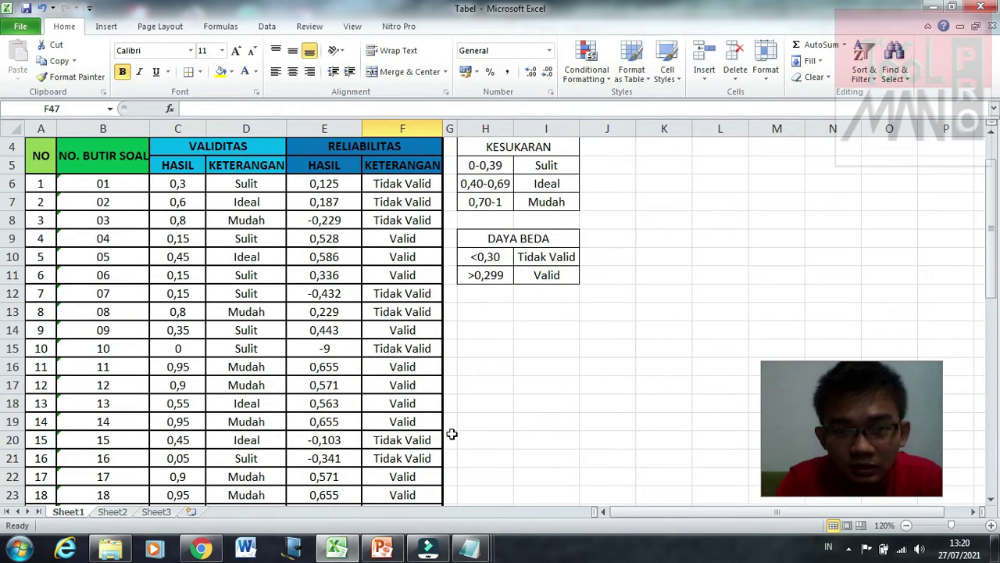
scroll(452, 434, down, 7)
scroll(452, 434, down, 4)
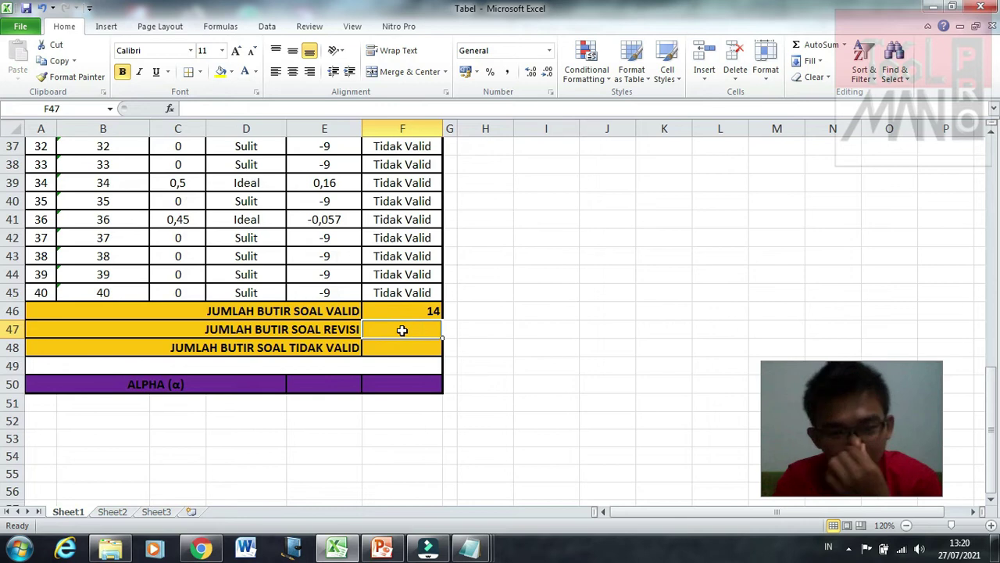
Step: Enter 0 as the REVISI item count and shrink the empty row 49 above ALPHA
text(0)
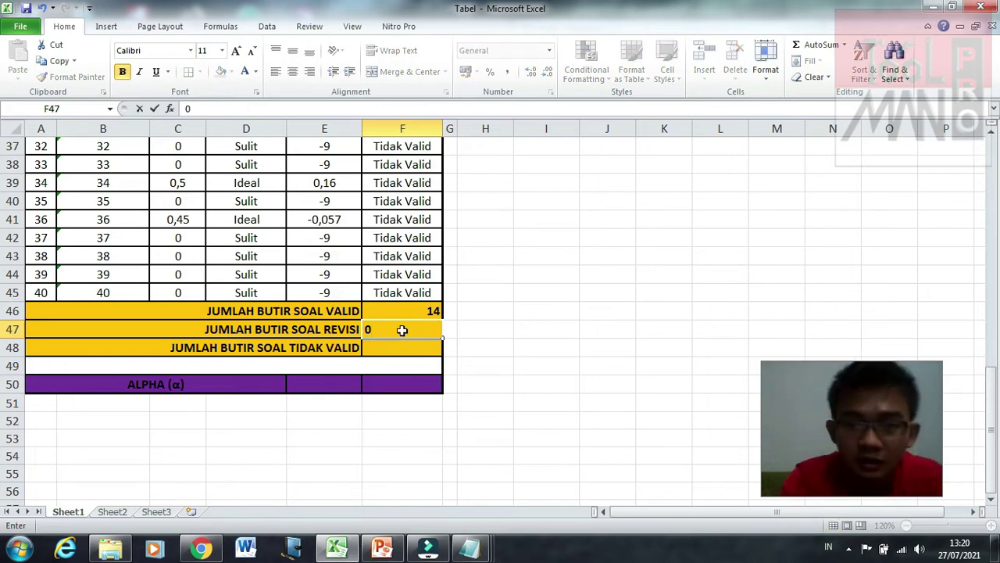
key(Return)
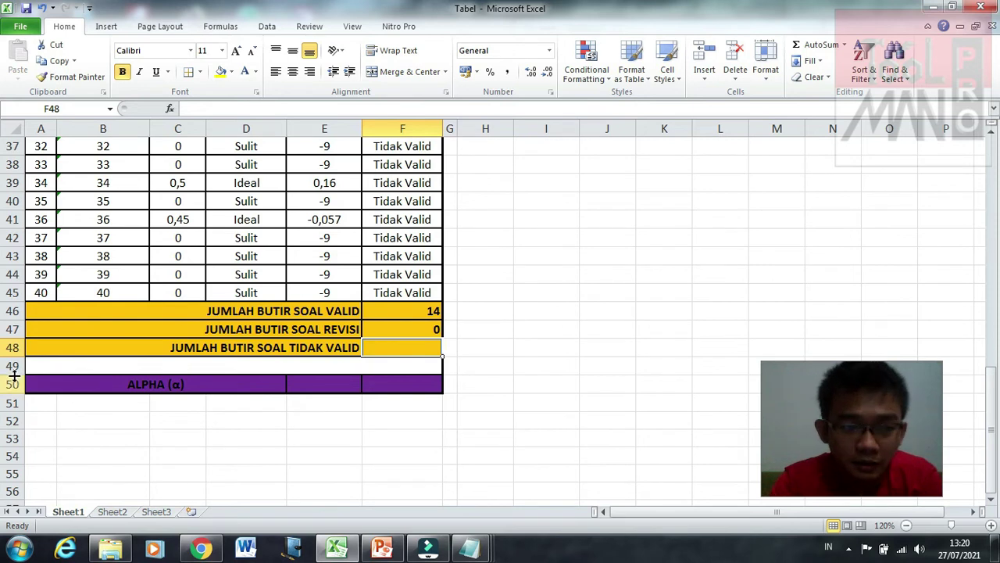
drag(14, 375, 14, 363)
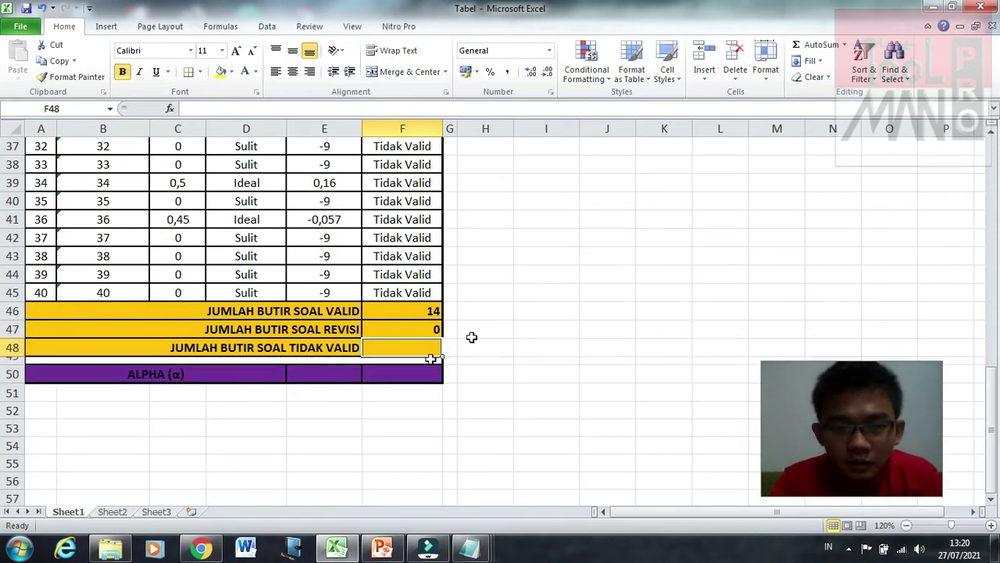
Step: Enter =COUNTIF(F6:F45;"Tidak Valid") in the invalid-items total cell, showing 26
text(=)
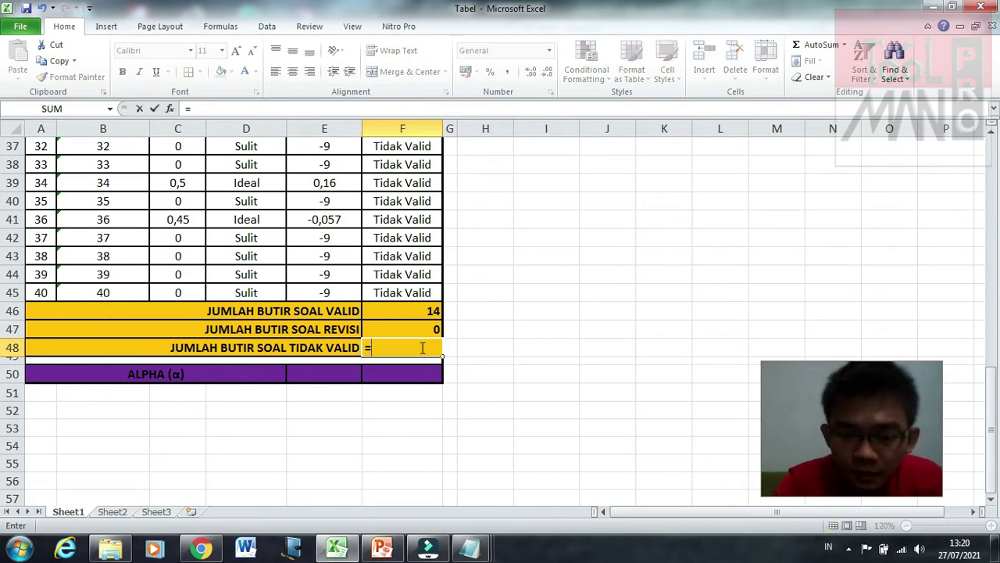
text(COU)
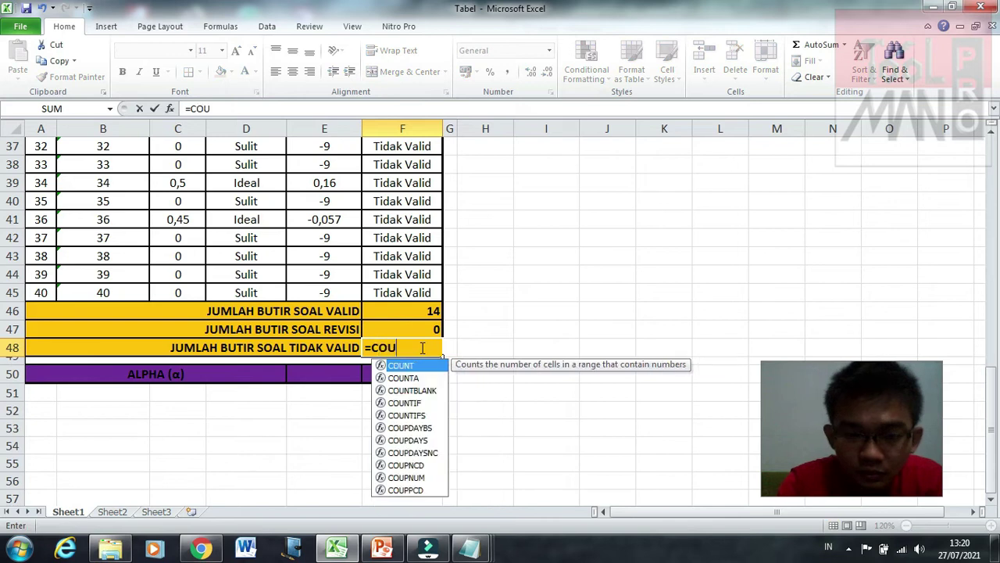
text(NTIF)
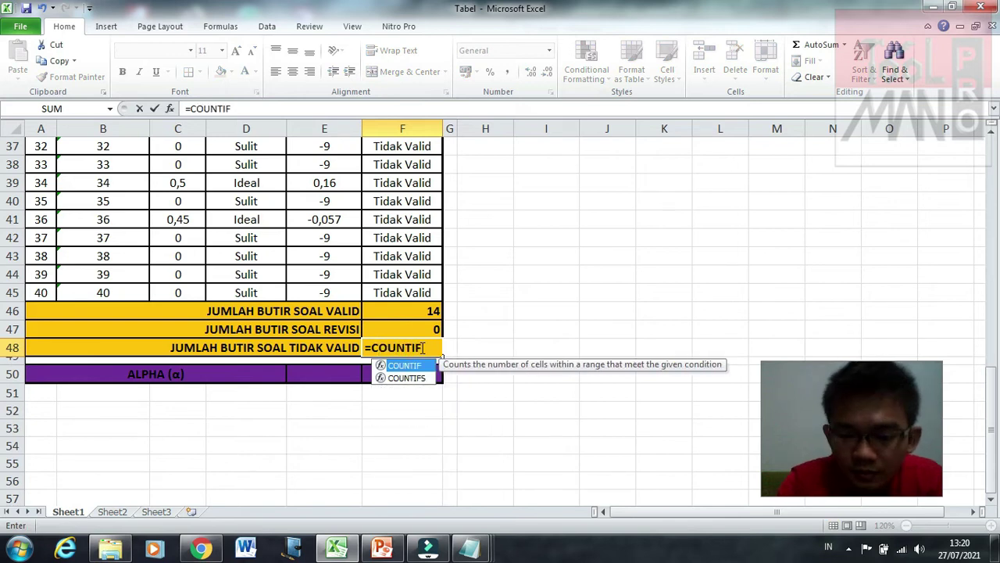
text(()
scroll(496, 327, up, 11)
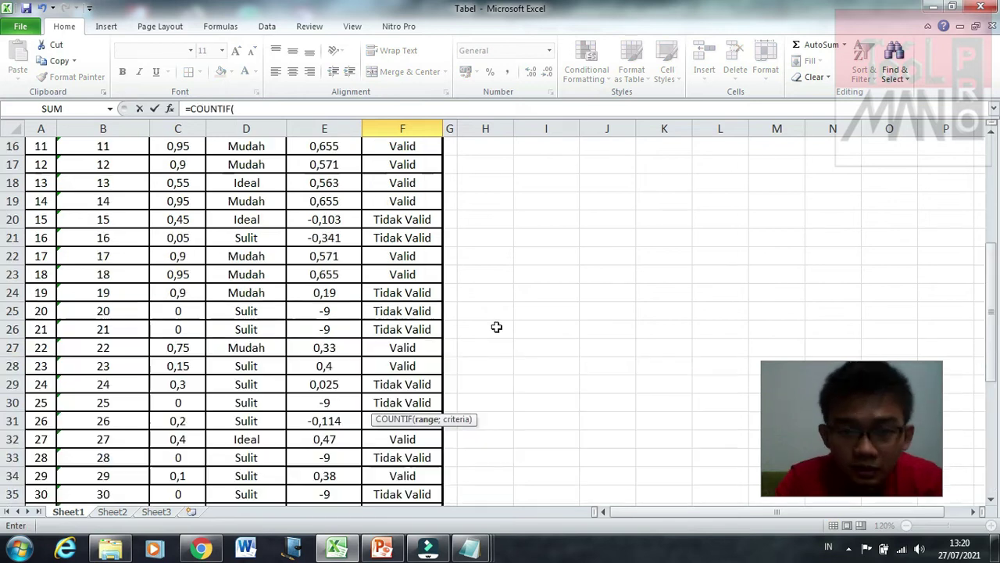
drag(403, 183, 398, 441)
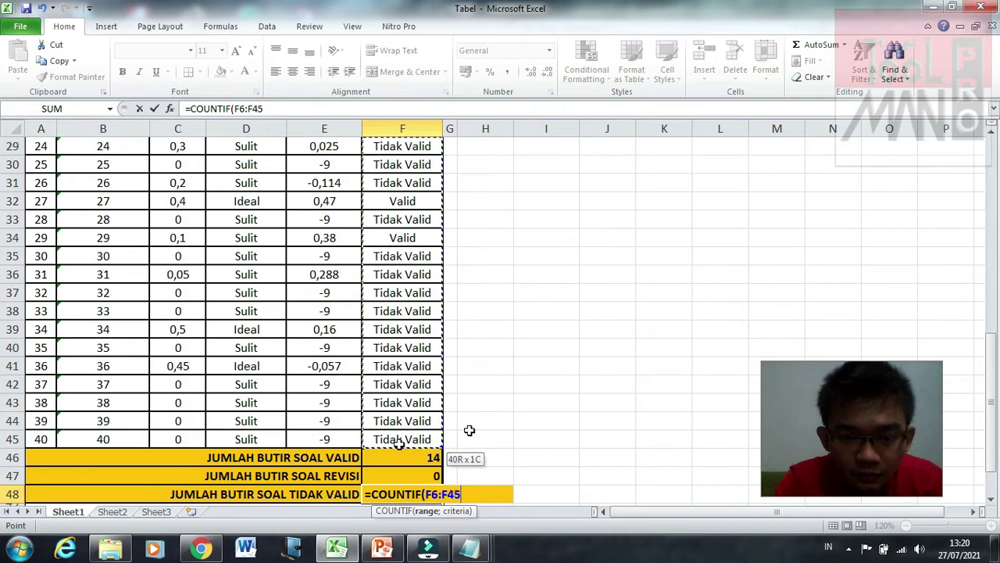
text(;")
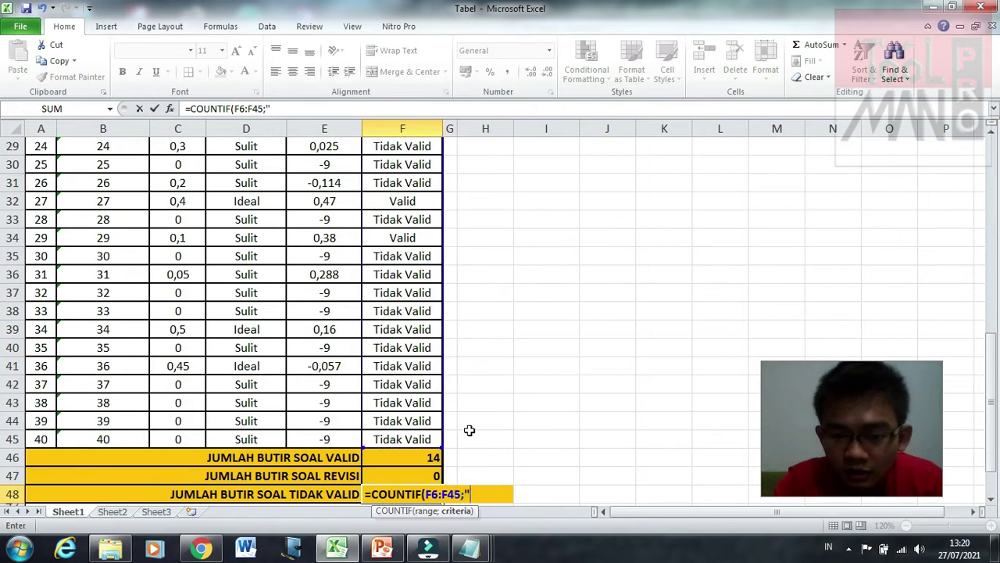
text(Tidak )
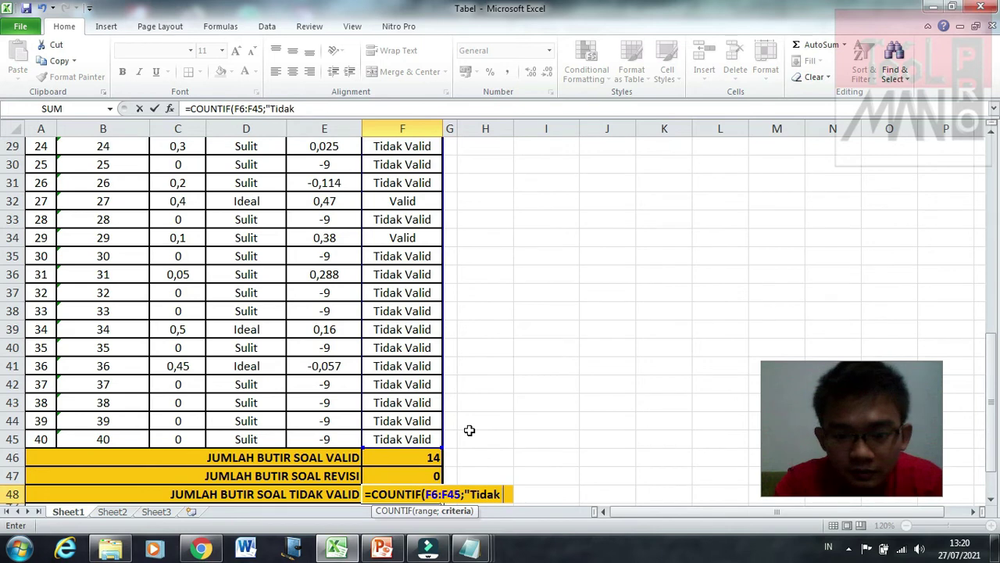
text(Valid"))
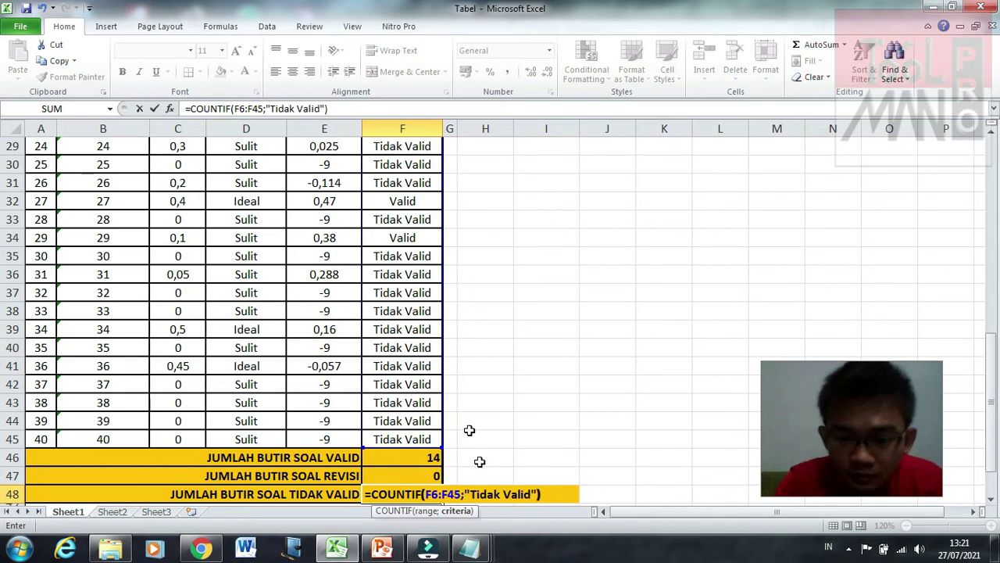
key(Return)
click(434, 475)
click(516, 458)
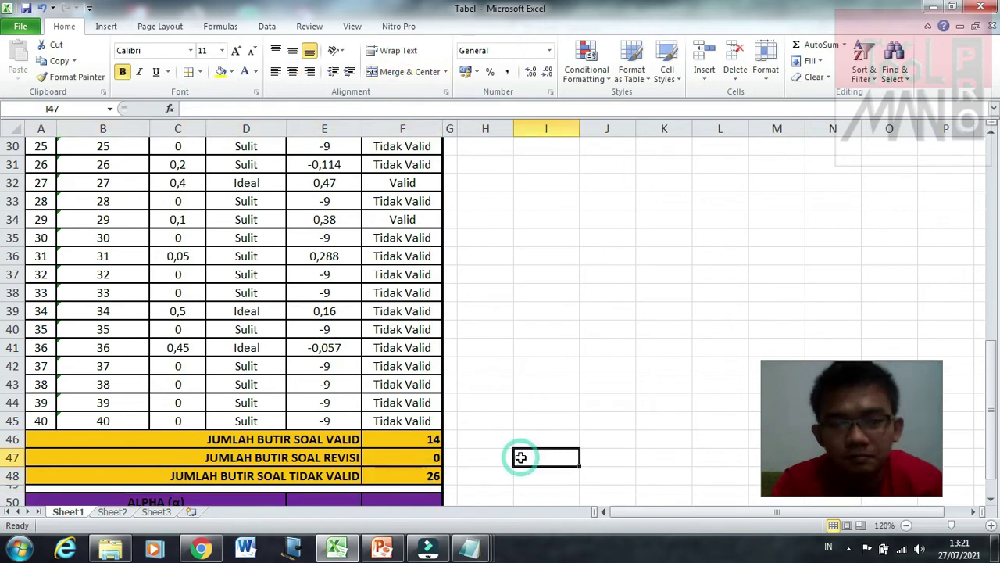
scroll(521, 457, down, 2)
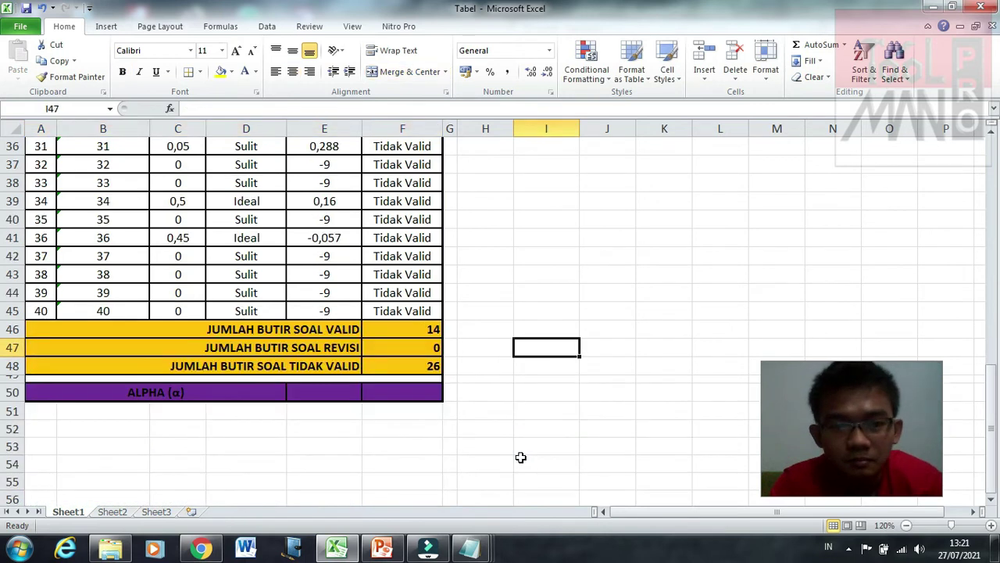
scroll(521, 457, up, 12)
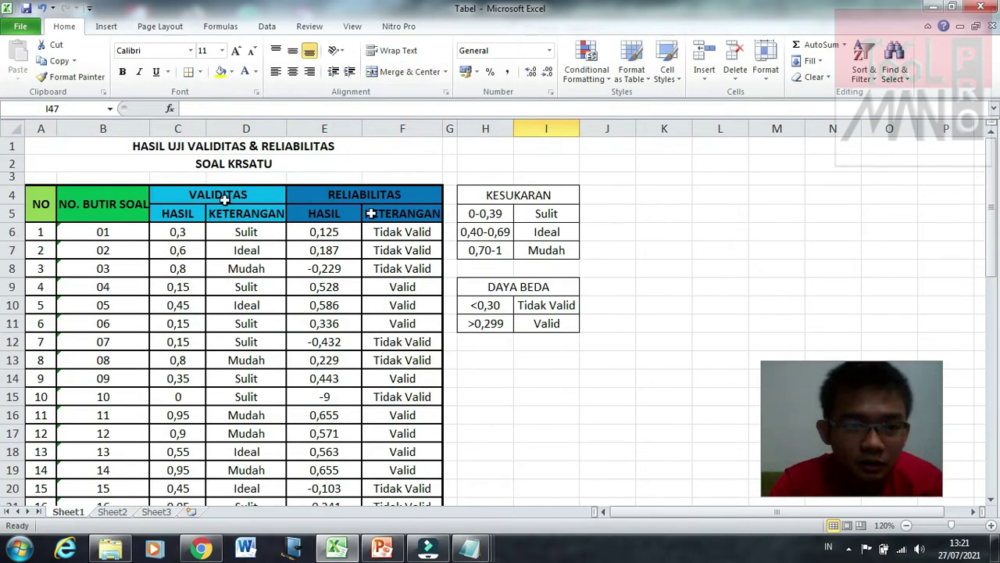
scroll(510, 432, down, 12)
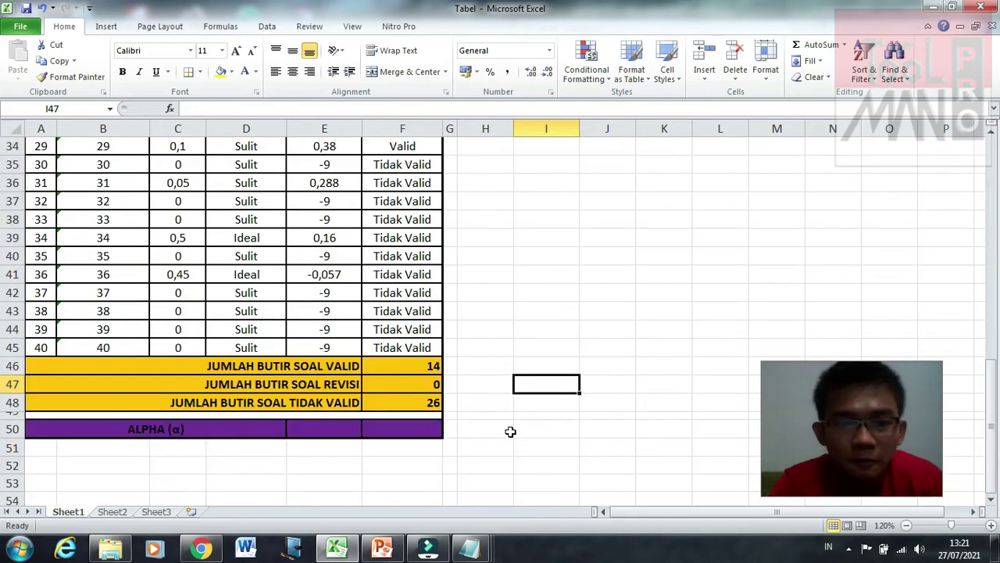
click(290, 455)
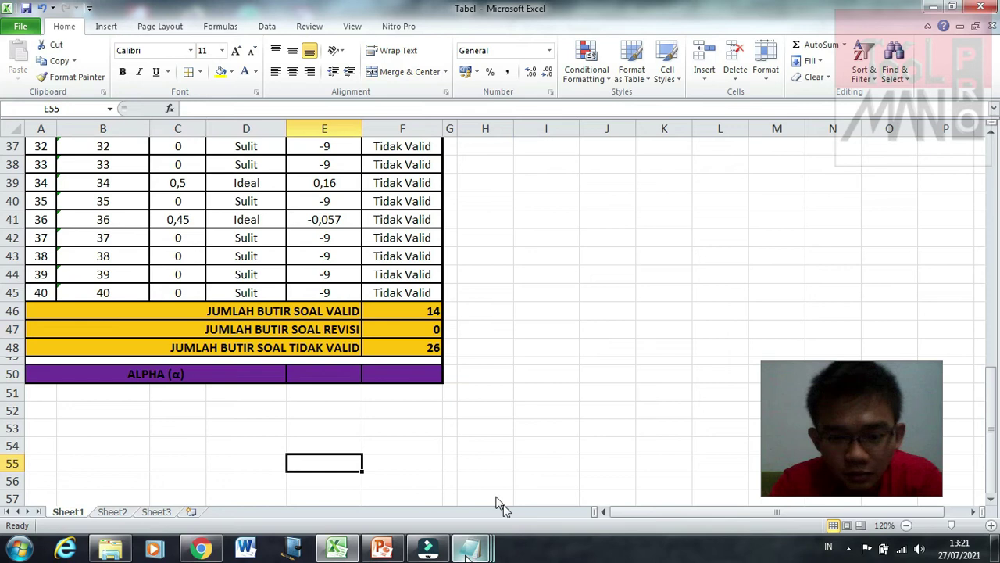
mouse_move(469, 547)
click(406, 504)
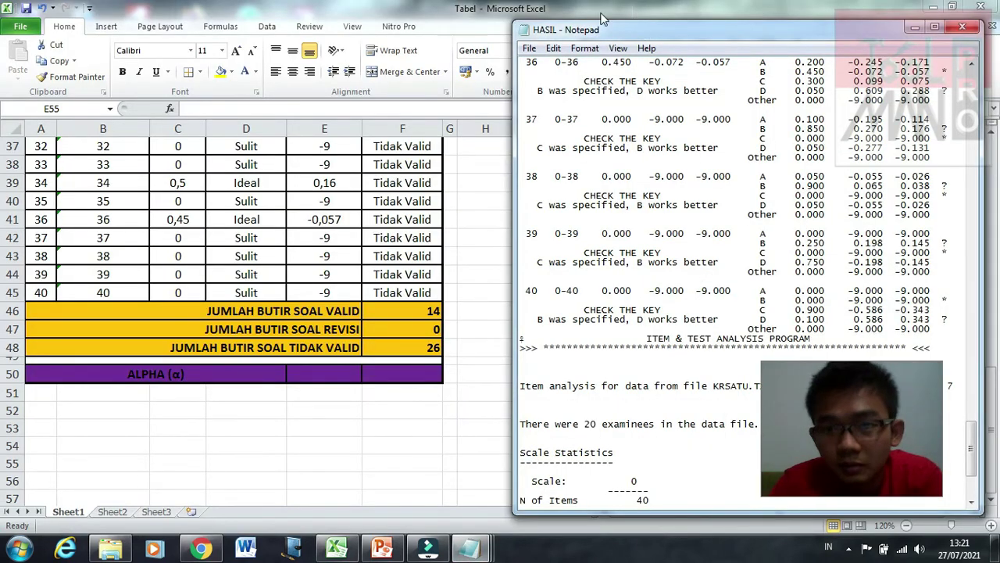
drag(602, 17, 556, 3)
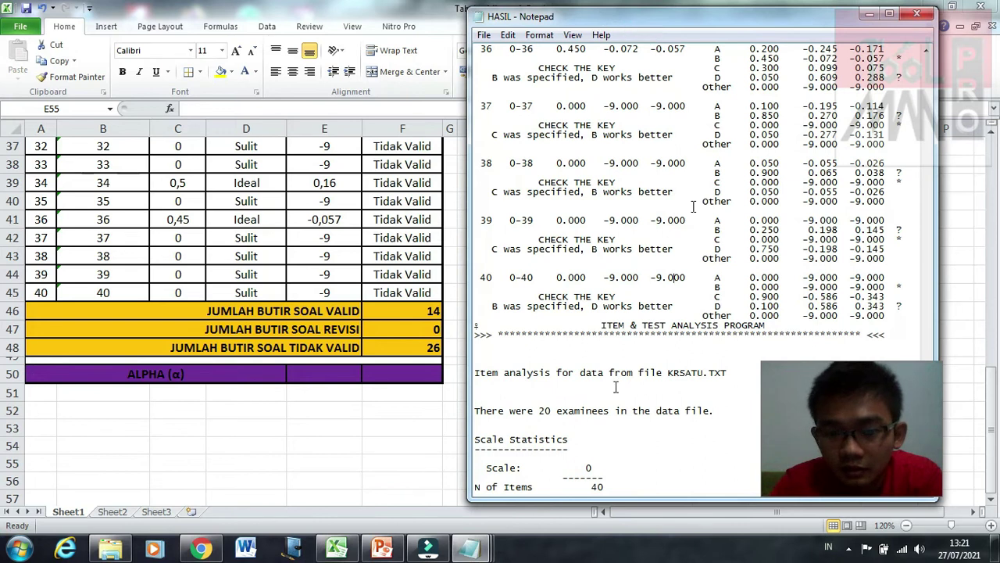
scroll(616, 386, down, 5)
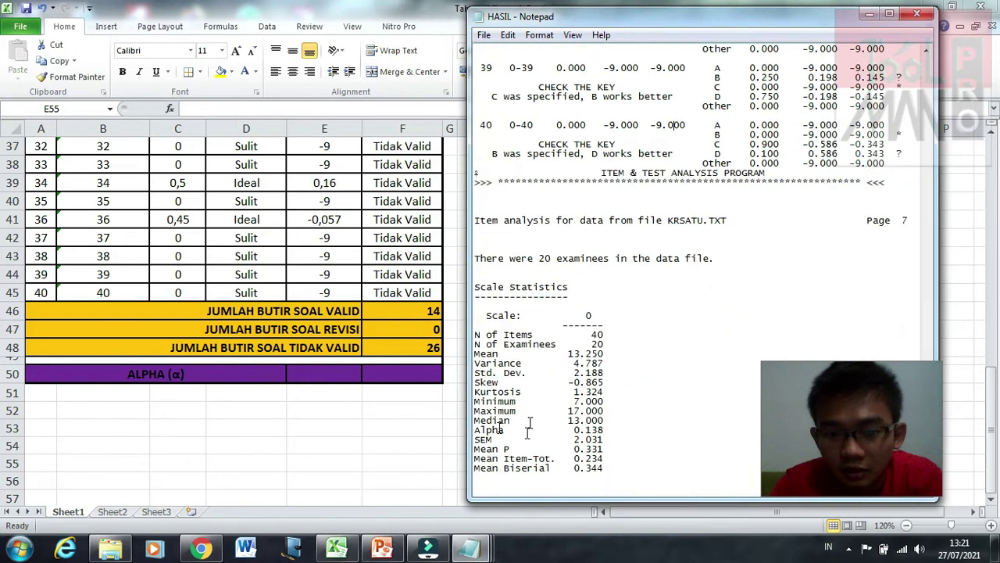
drag(529, 430, 474, 430)
click(606, 430)
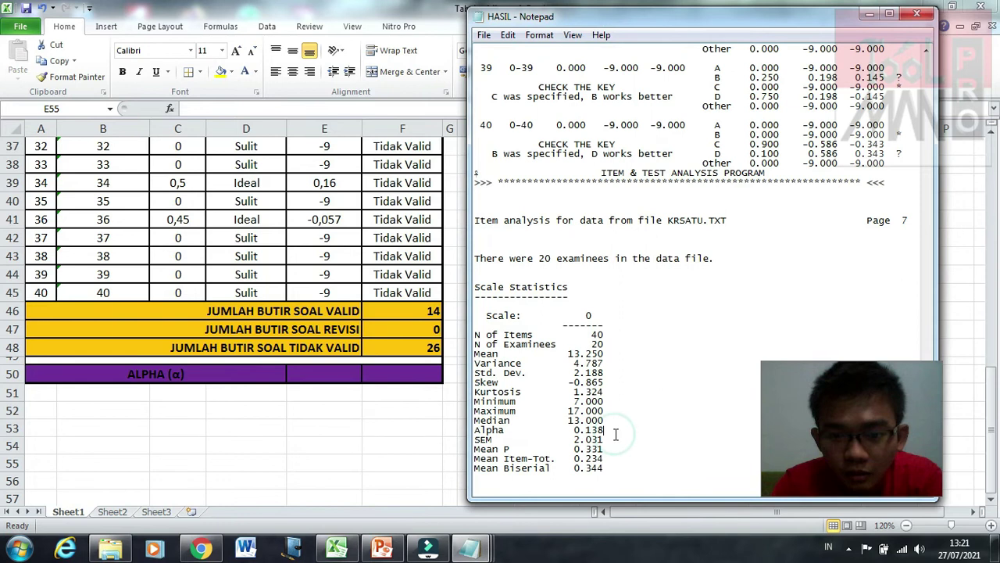
click(331, 371)
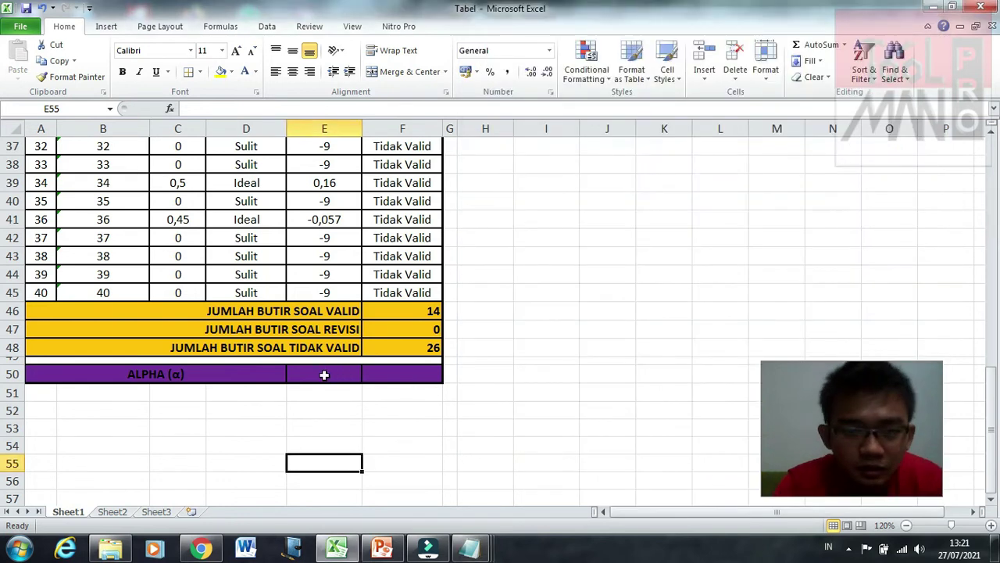
Step: Enter the Alpha value 0,138 in E50 and check it against the HASIL output
click(325, 375)
text(0,)
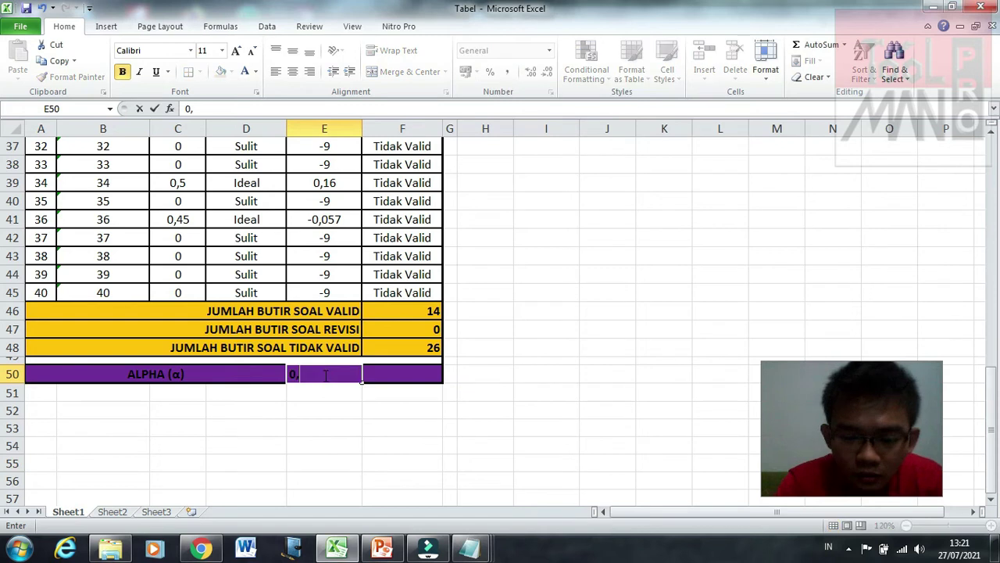
text(138)
click(356, 441)
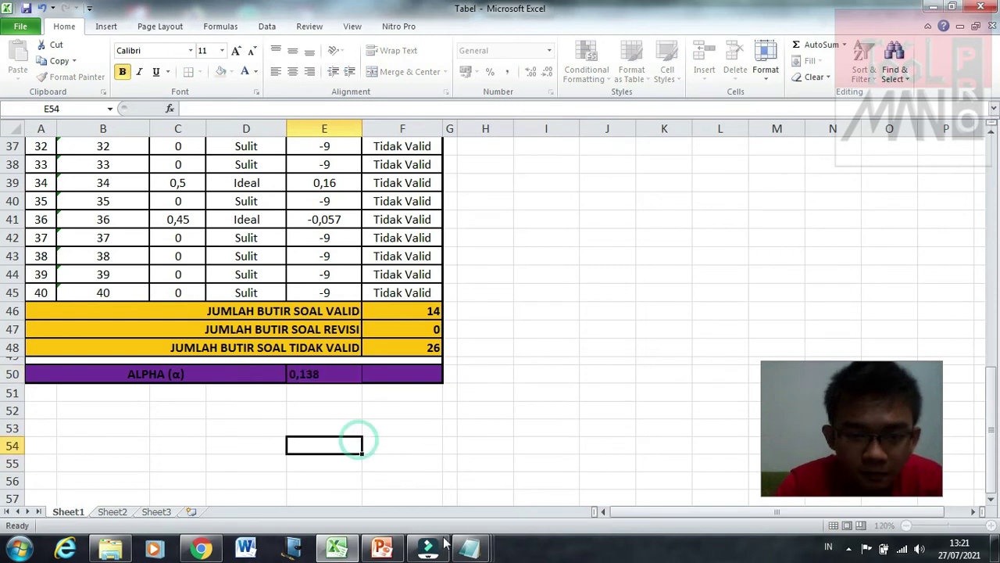
mouse_move(485, 553)
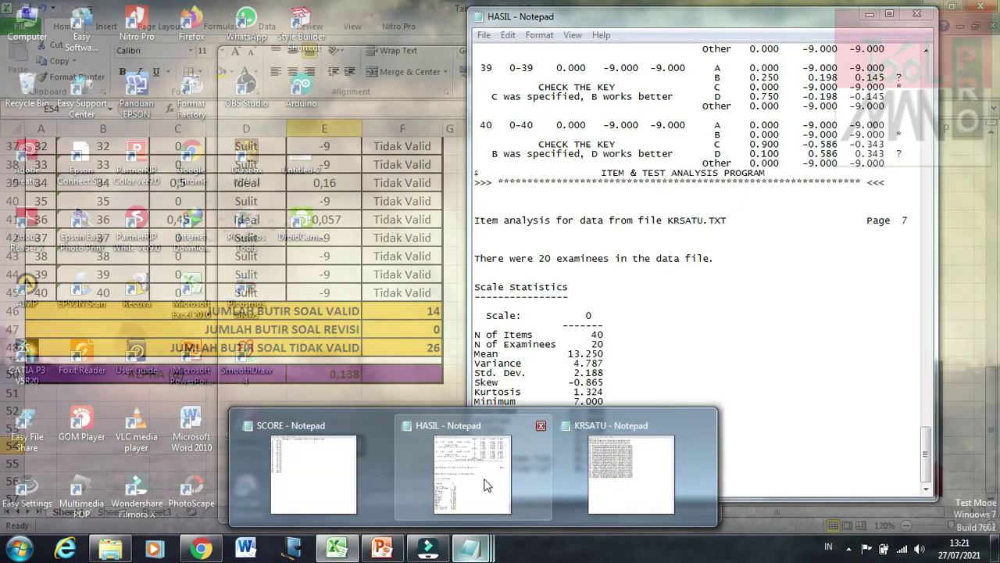
click(487, 482)
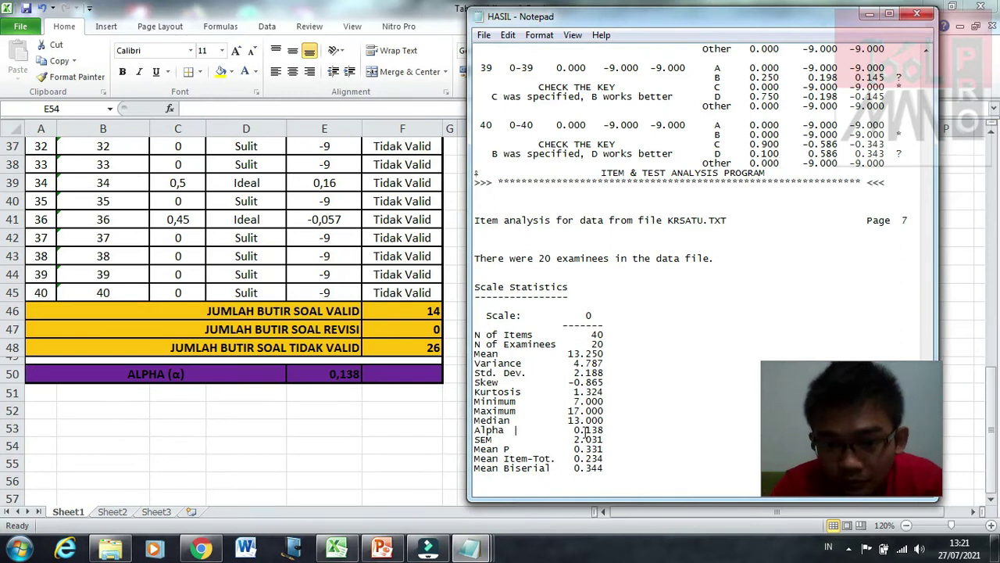
click(361, 426)
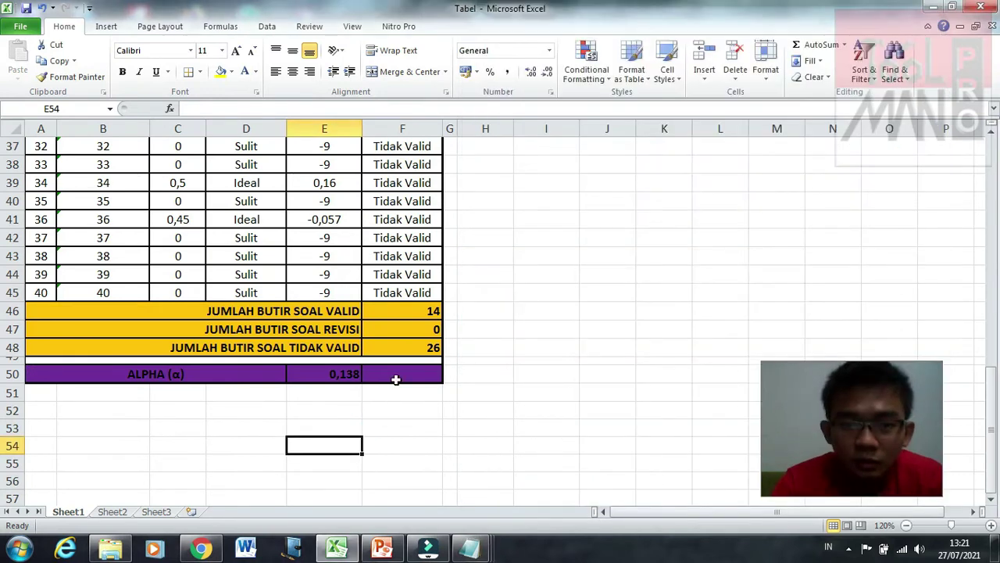
Step: Switch to the reliability lecture slides in PowerPoint
click(396, 379)
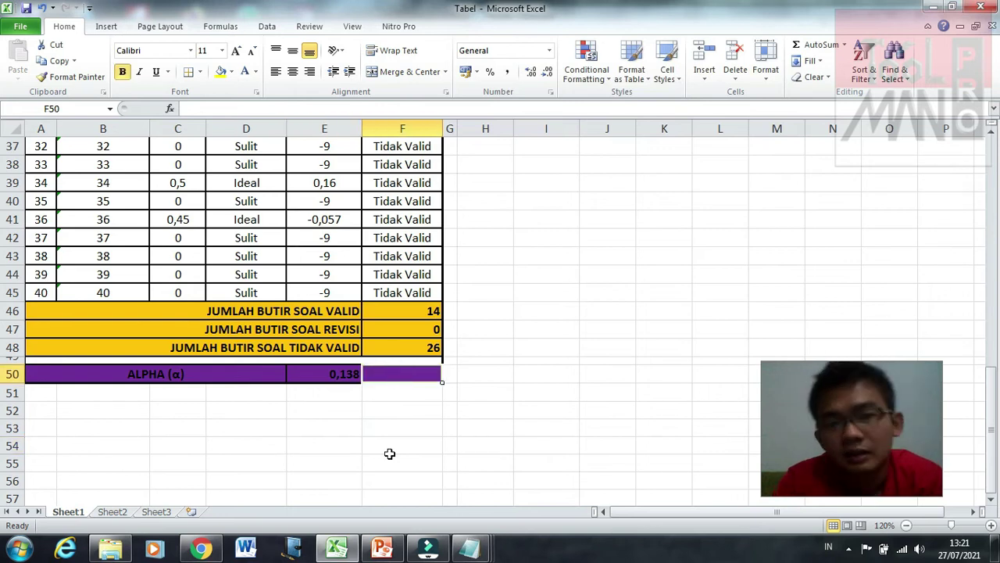
scroll(426, 489, up, 12)
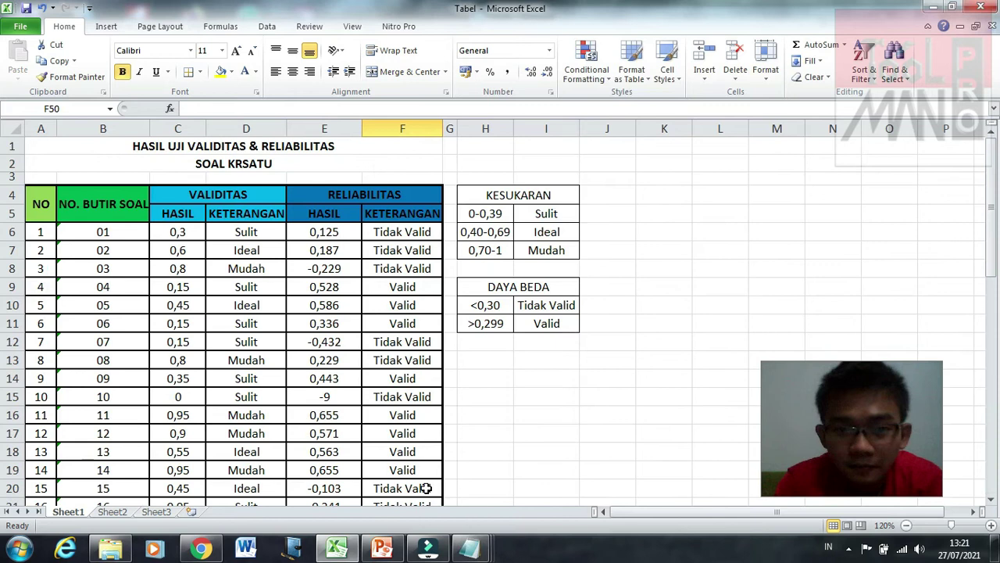
scroll(426, 489, down, 5)
scroll(426, 489, down, 6)
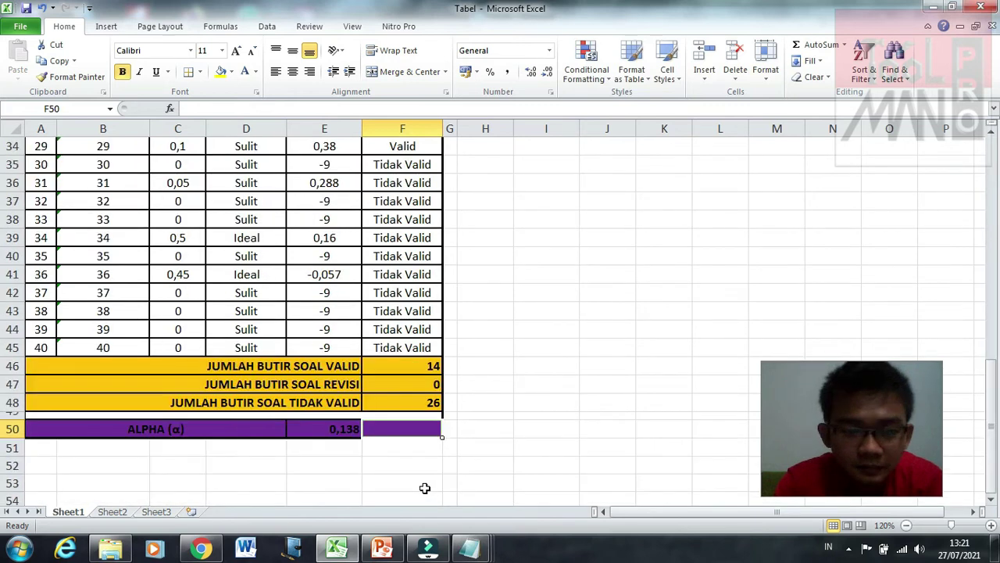
click(325, 499)
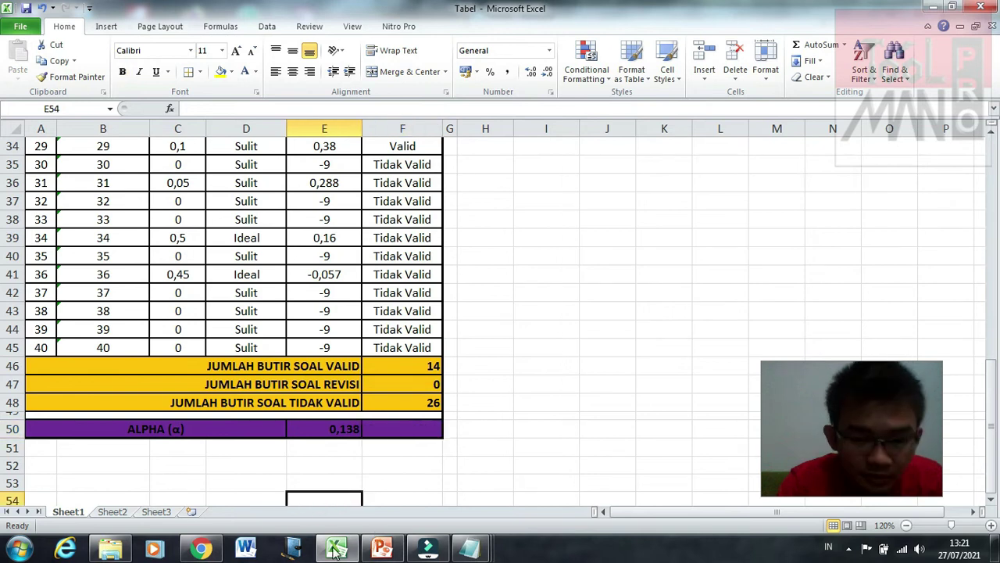
mouse_move(382, 545)
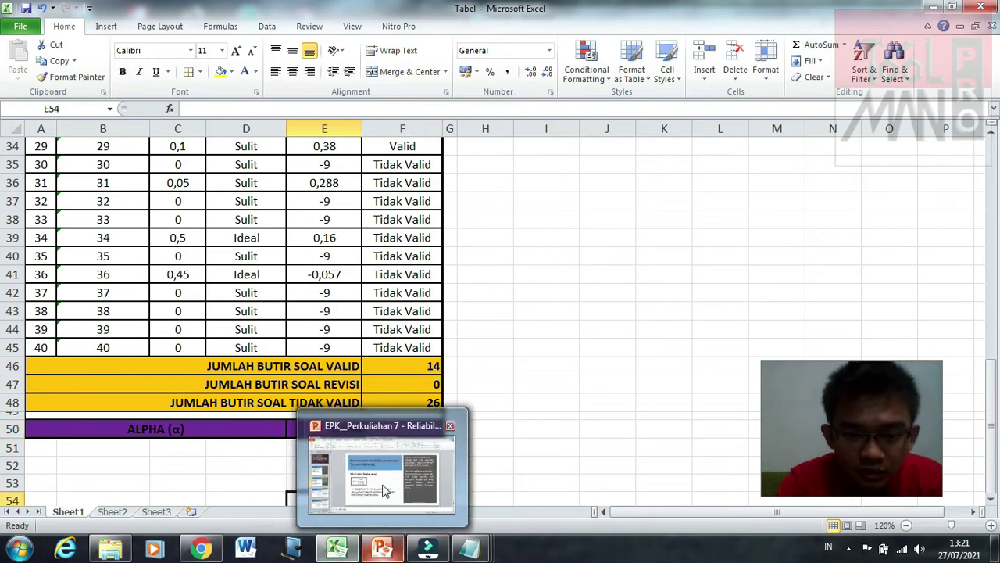
click(382, 492)
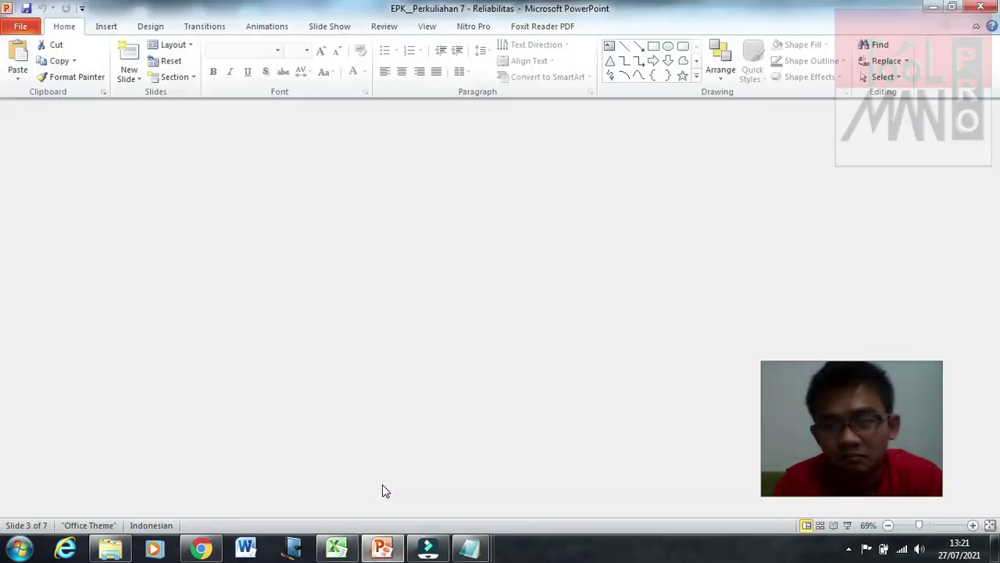
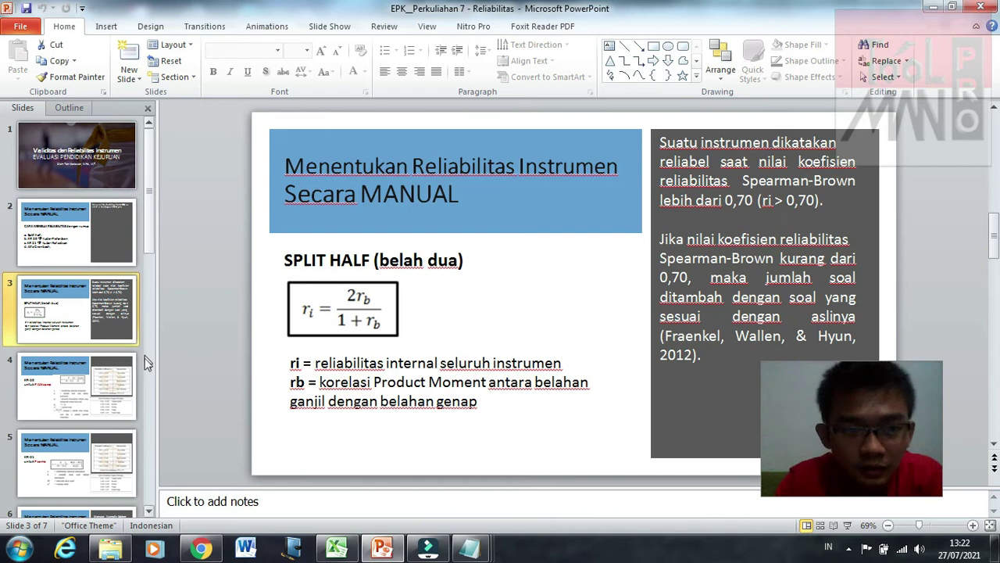
Step: Show the Alpha Cronbach slide (slide 6), then bring the Tabel workbook to the front
scroll(124, 377, down, 3)
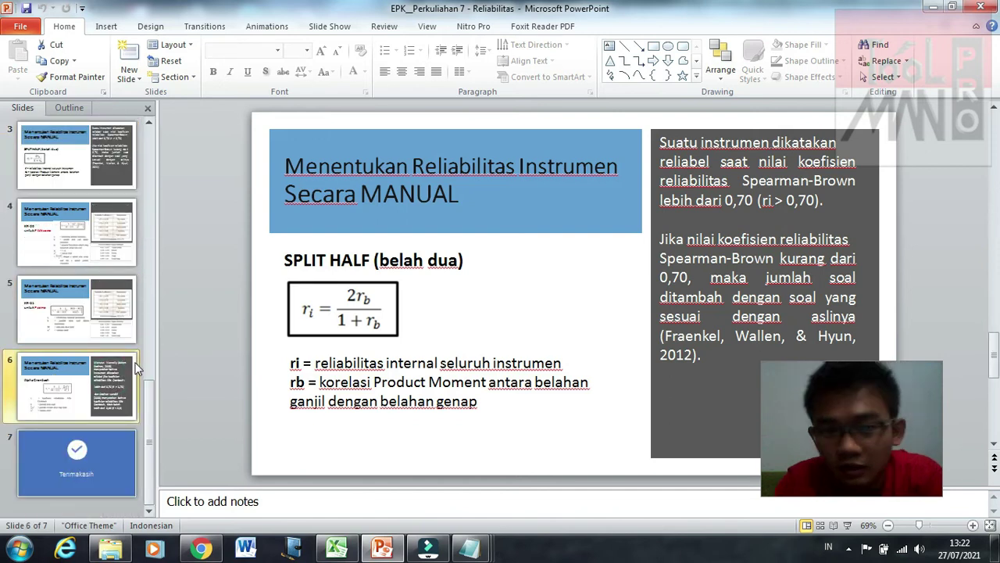
click(129, 373)
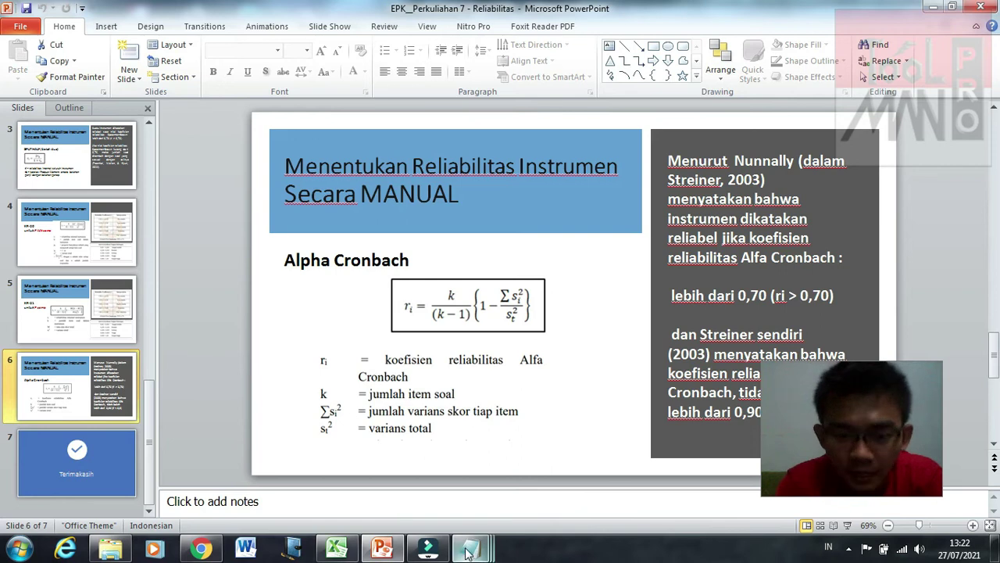
mouse_move(350, 553)
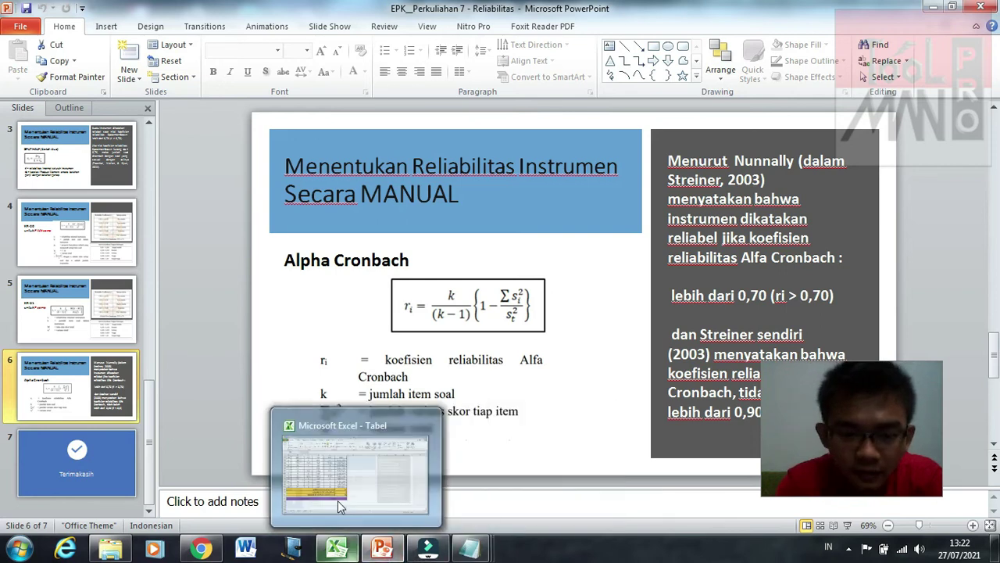
click(338, 500)
Step: Bold the alpha 0,138 in E50 and enter 'Tidak Reliabel' in F50
click(346, 429)
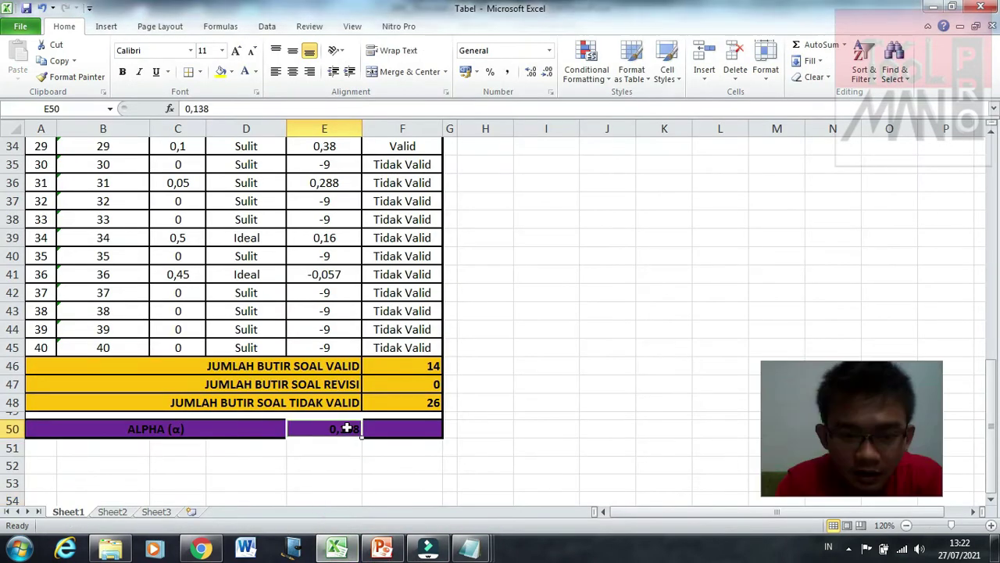
key(ctrl+b)
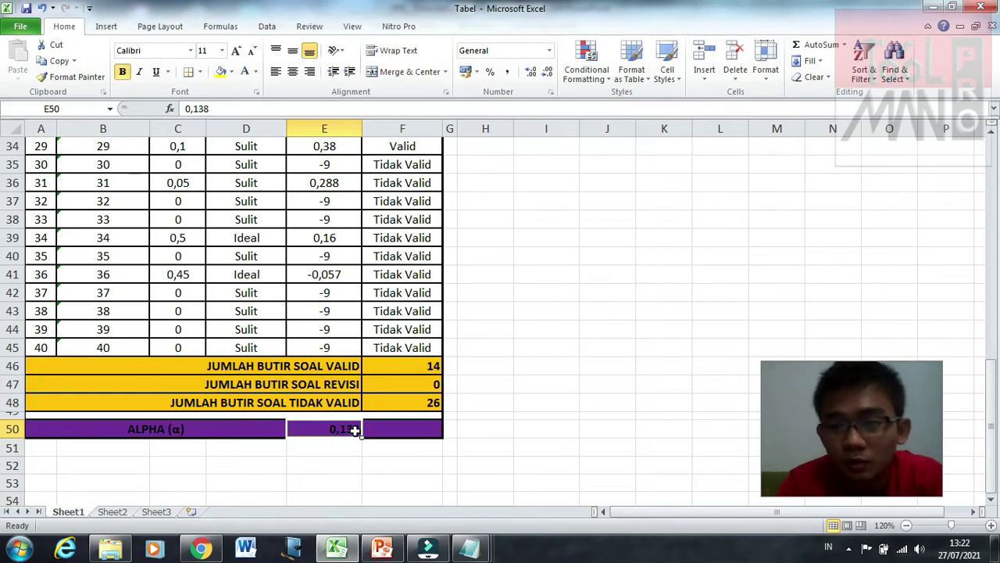
click(396, 429)
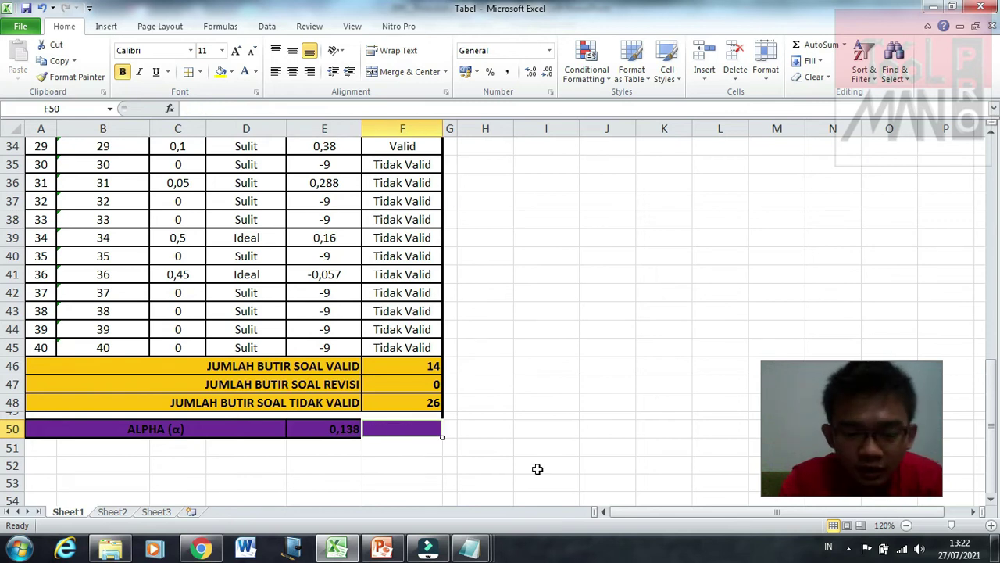
text(Tidak)
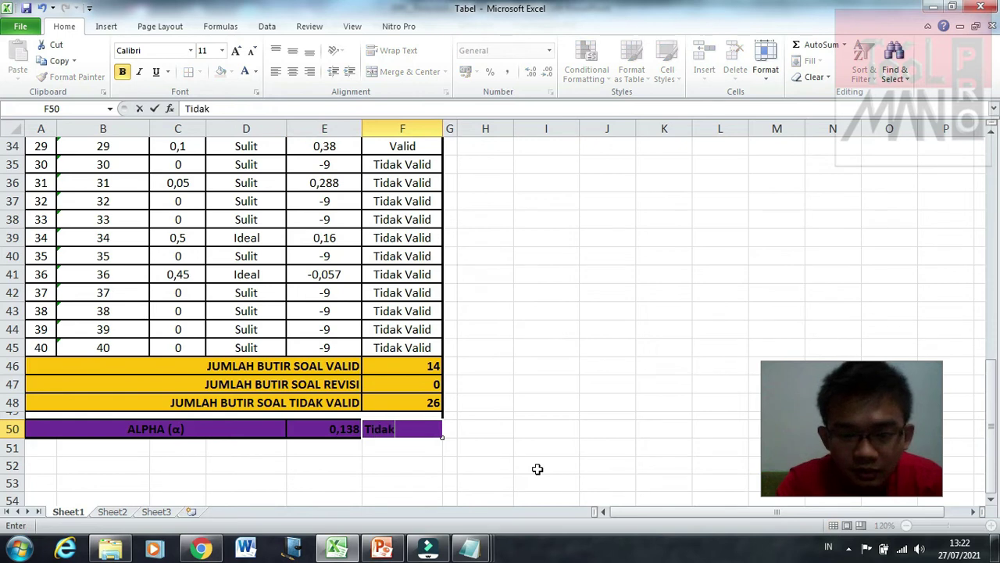
text( Reliabel)
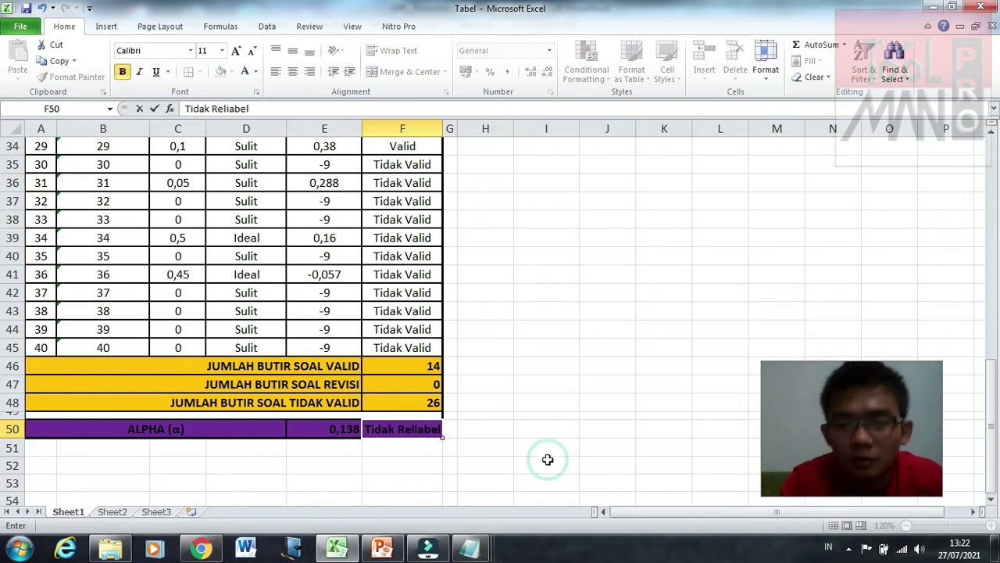
click(547, 461)
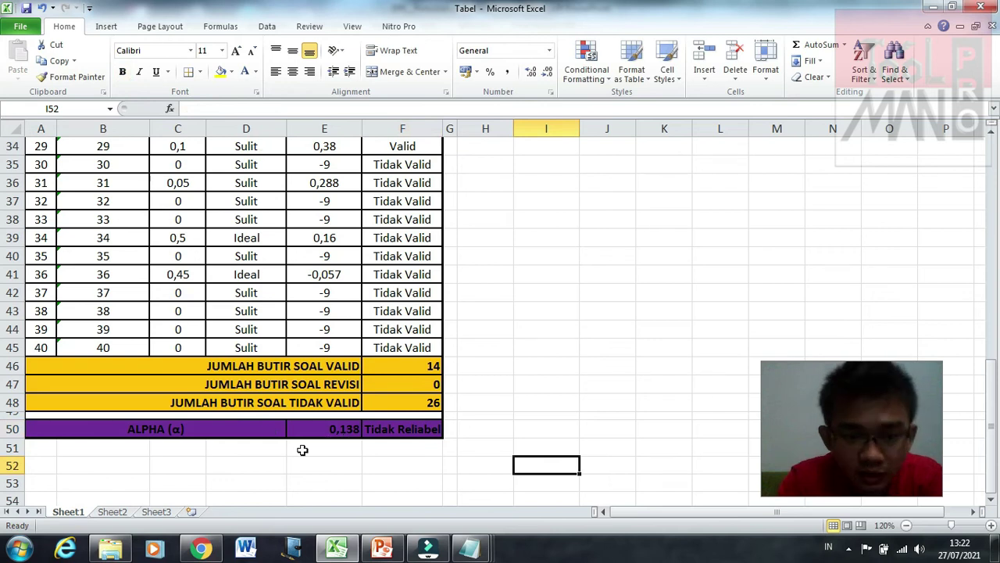
Step: Check the F50 verdict against the alpha and the IF formula in F43, then return to the sheet's top
click(409, 430)
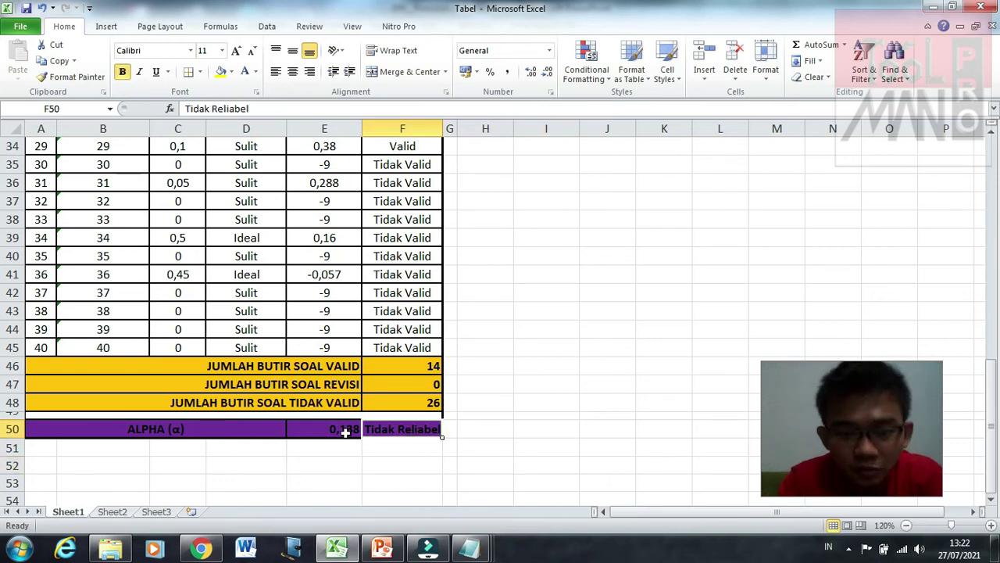
click(353, 430)
click(393, 427)
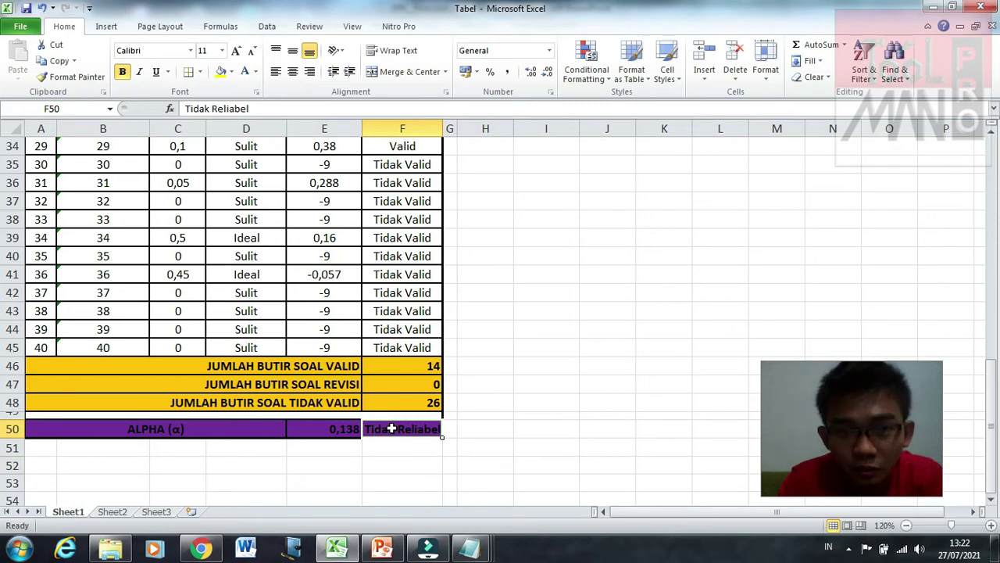
click(404, 313)
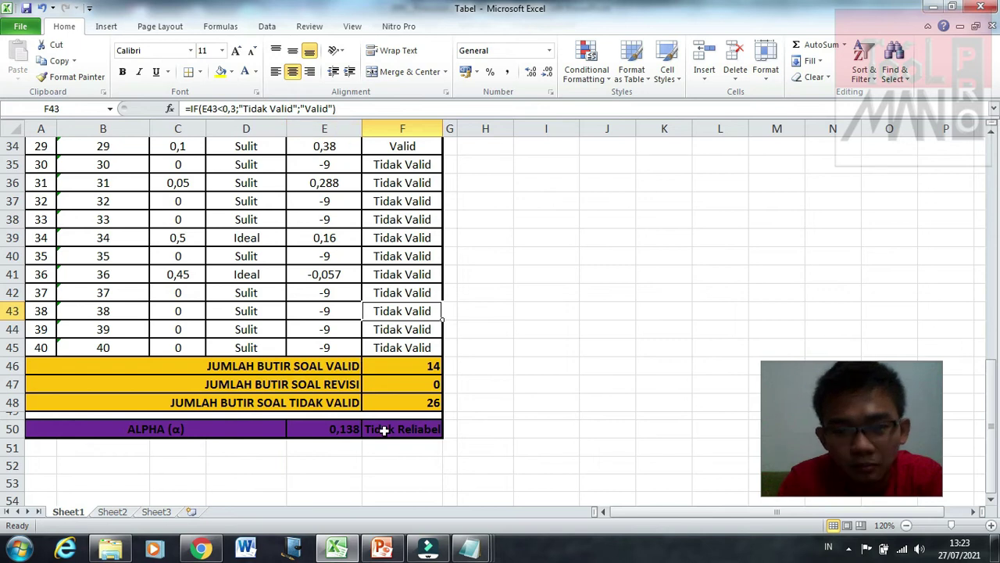
click(422, 447)
click(320, 455)
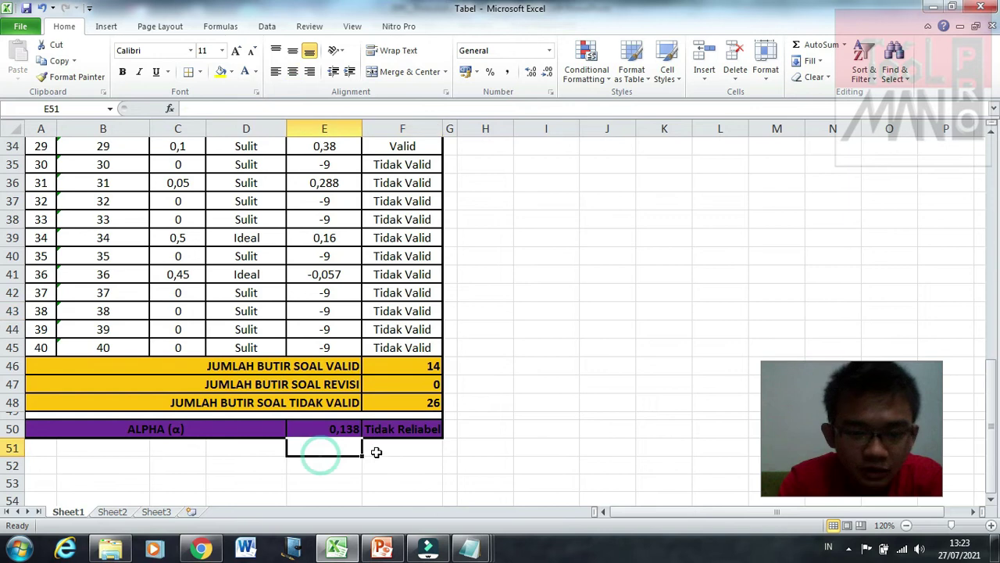
scroll(391, 454, down, 2)
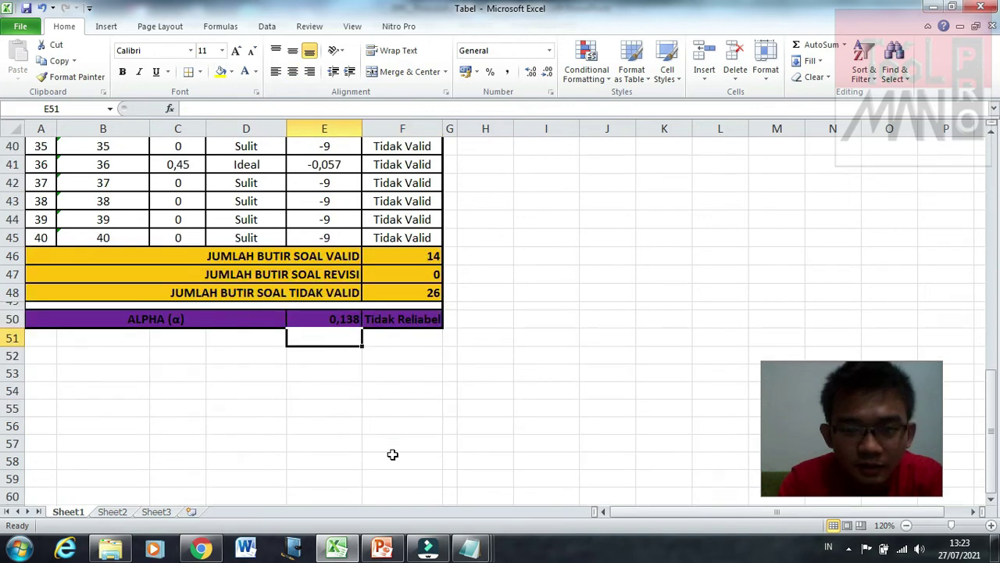
scroll(392, 454, up, 1)
click(392, 454)
scroll(392, 454, up, 12)
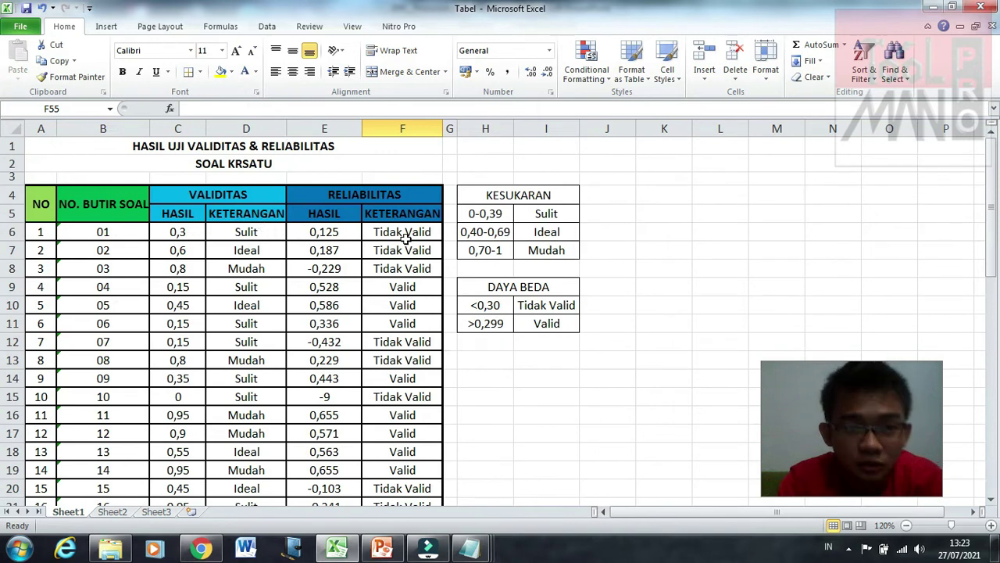
click(518, 415)
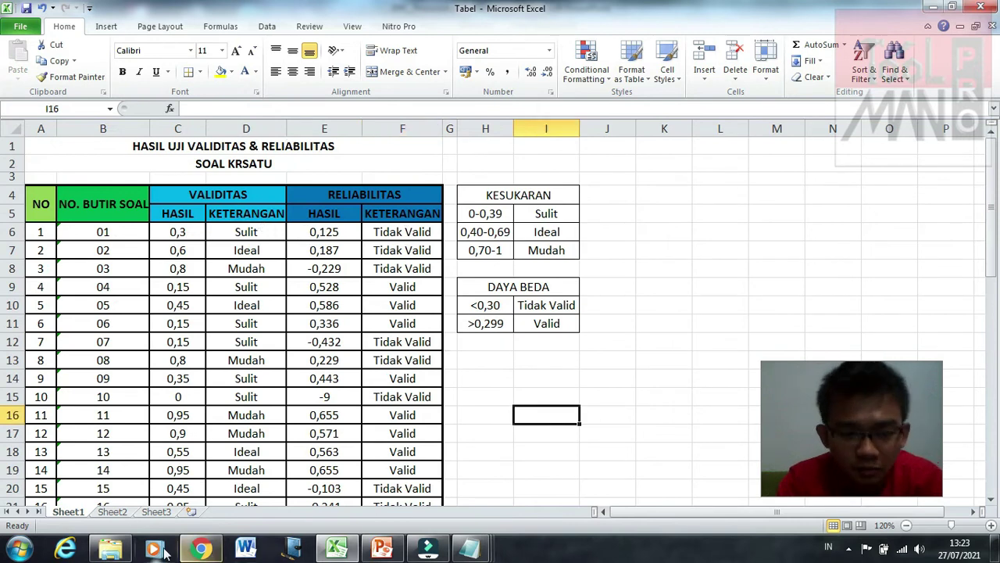
Step: Bring the ITEMAN folder forward and look over the HASIL and KRSATU files
mouse_move(110, 550)
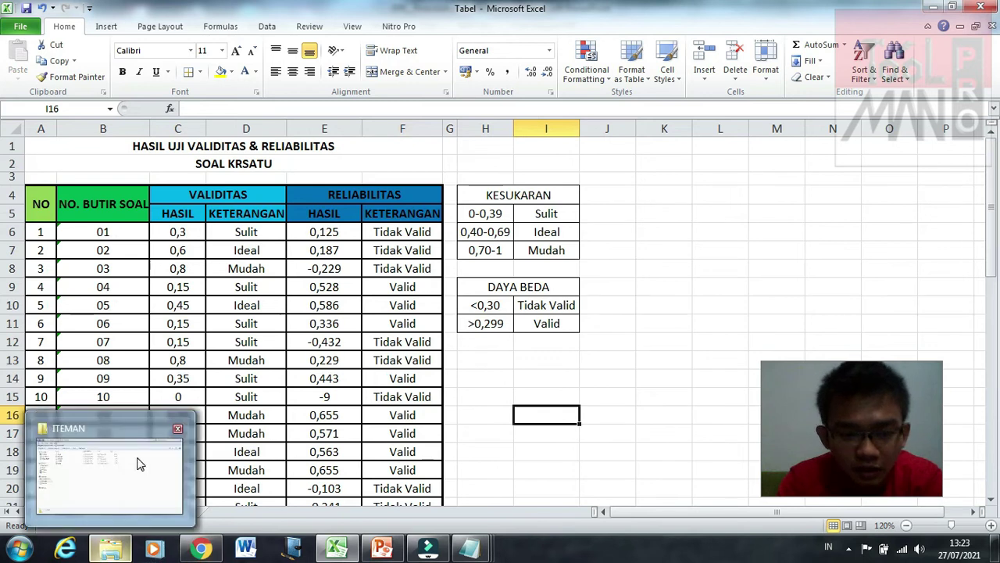
click(137, 464)
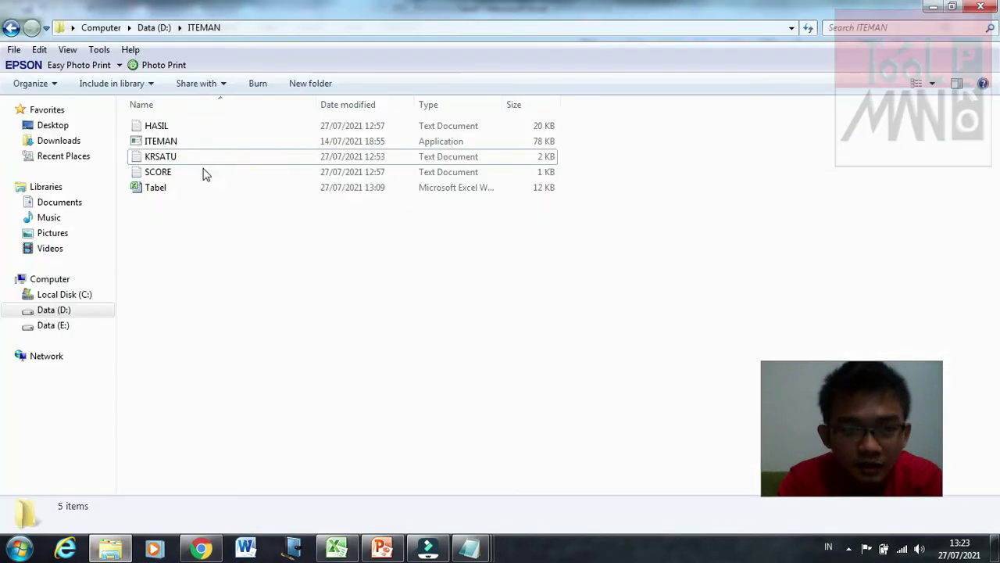
click(211, 126)
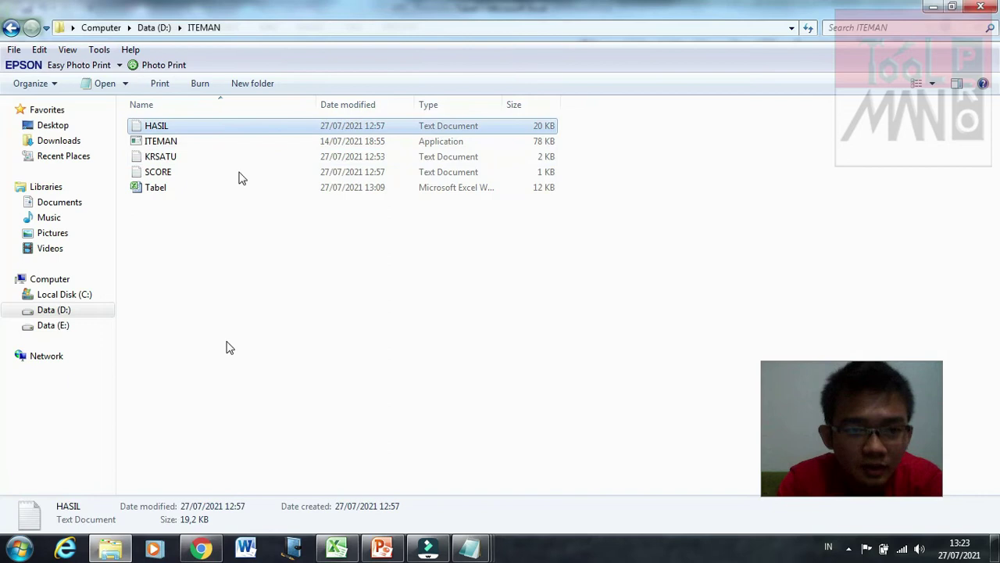
click(303, 291)
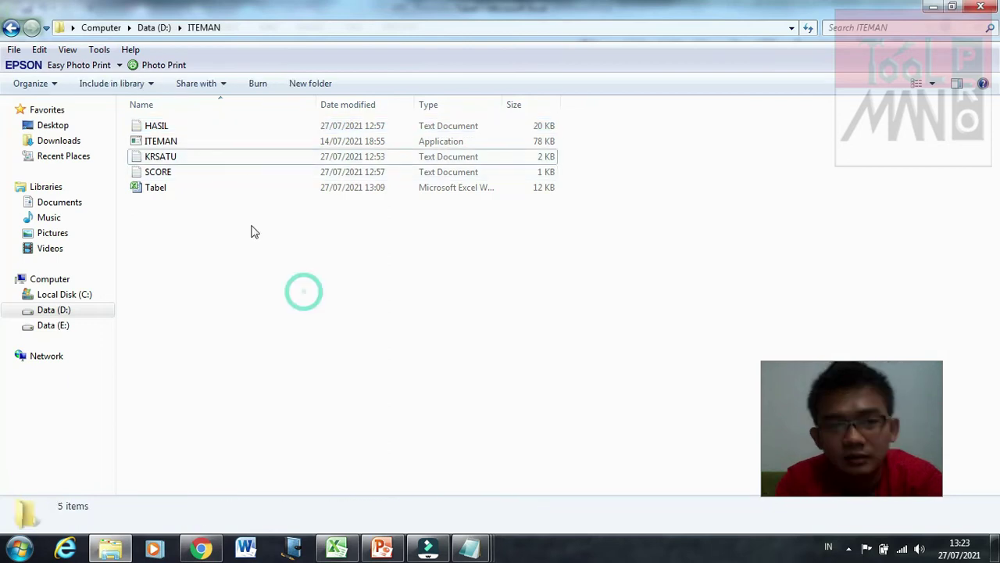
click(239, 159)
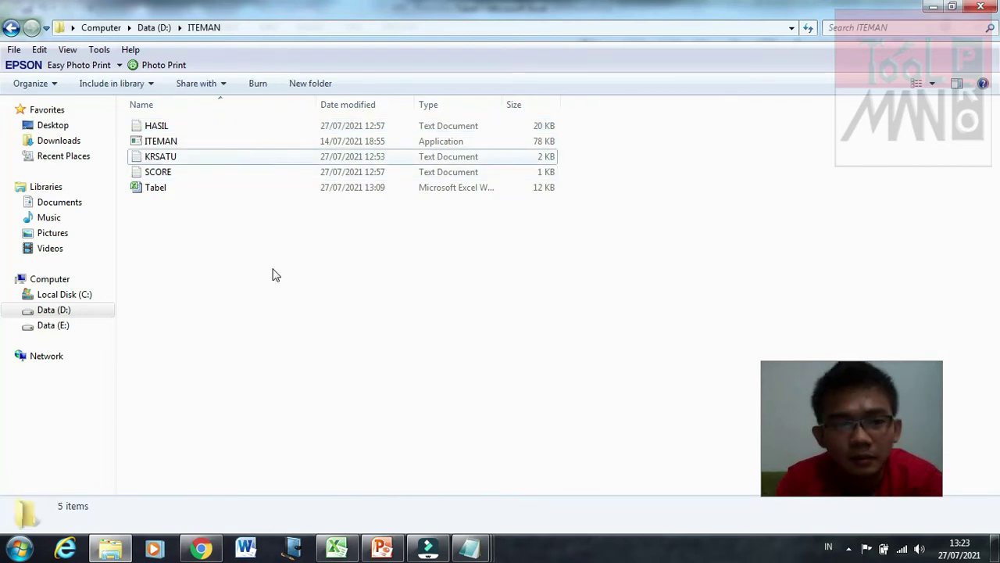
click(304, 353)
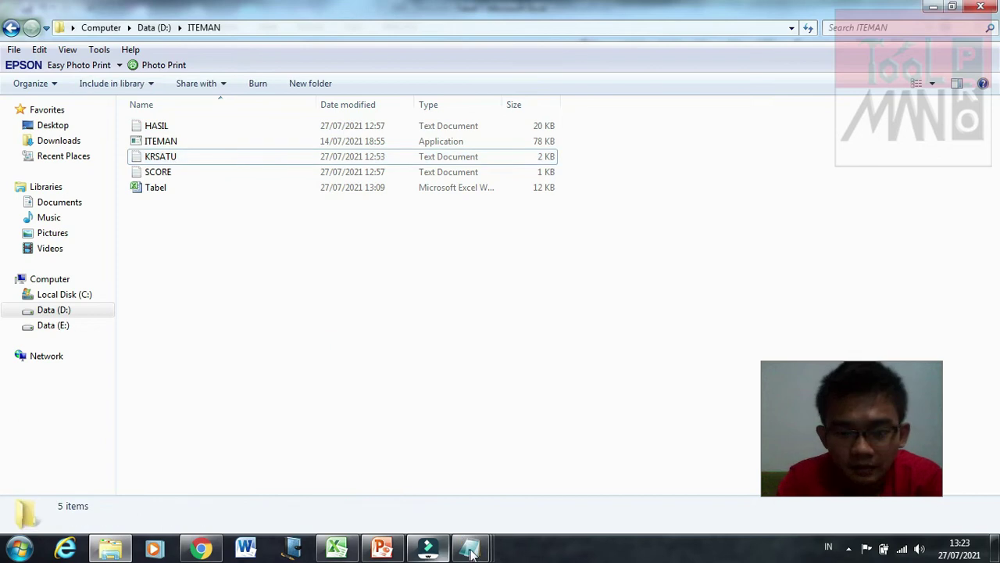
Step: Check the F17 validity formula in Tabel and show the HASIL output beside the table
mouse_move(379, 549)
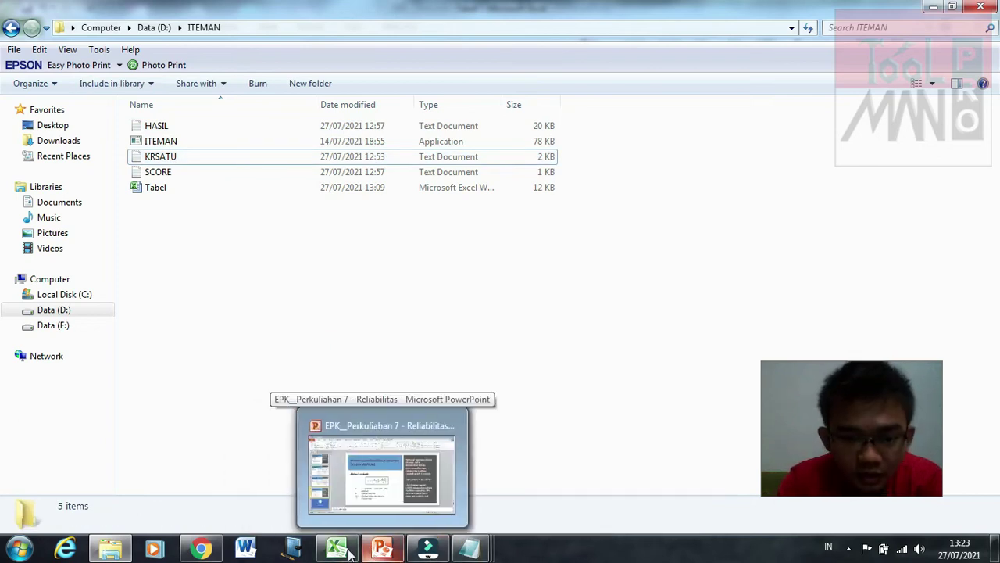
mouse_move(349, 552)
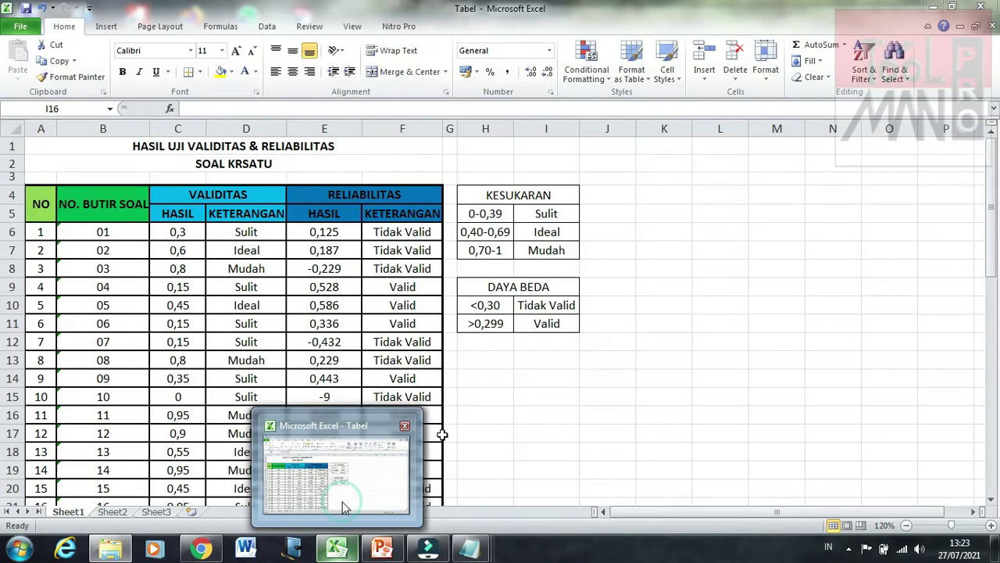
click(341, 500)
click(442, 435)
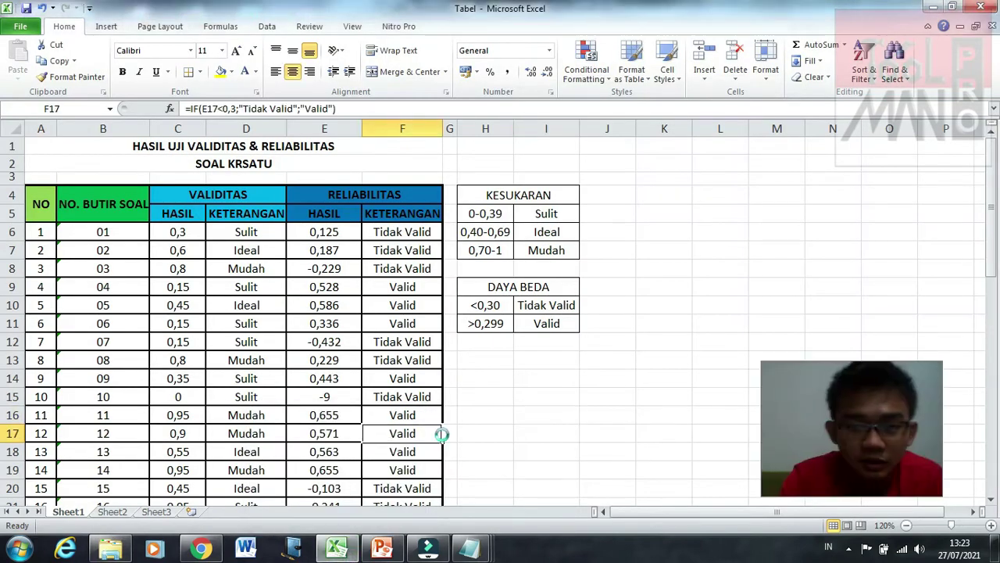
mouse_move(485, 552)
click(496, 481)
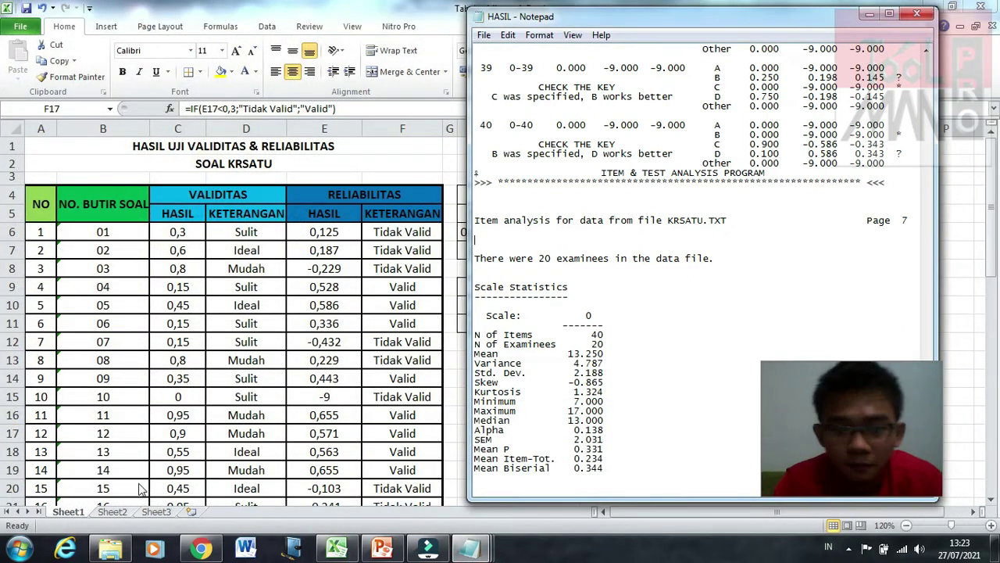
Step: Return to the ITEMAN folder, then bring the HASIL - Notepad results window forward
click(110, 550)
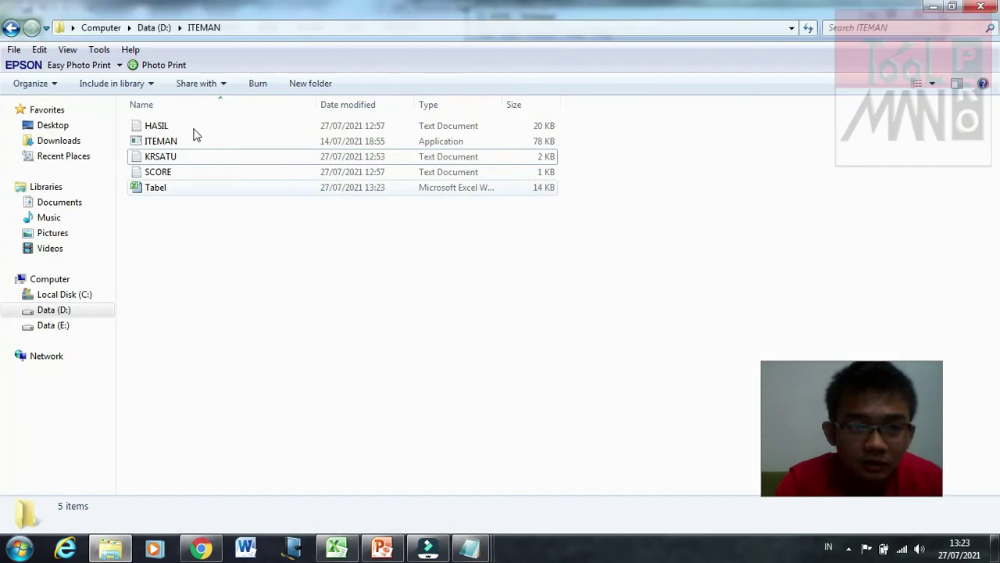
click(181, 286)
click(194, 268)
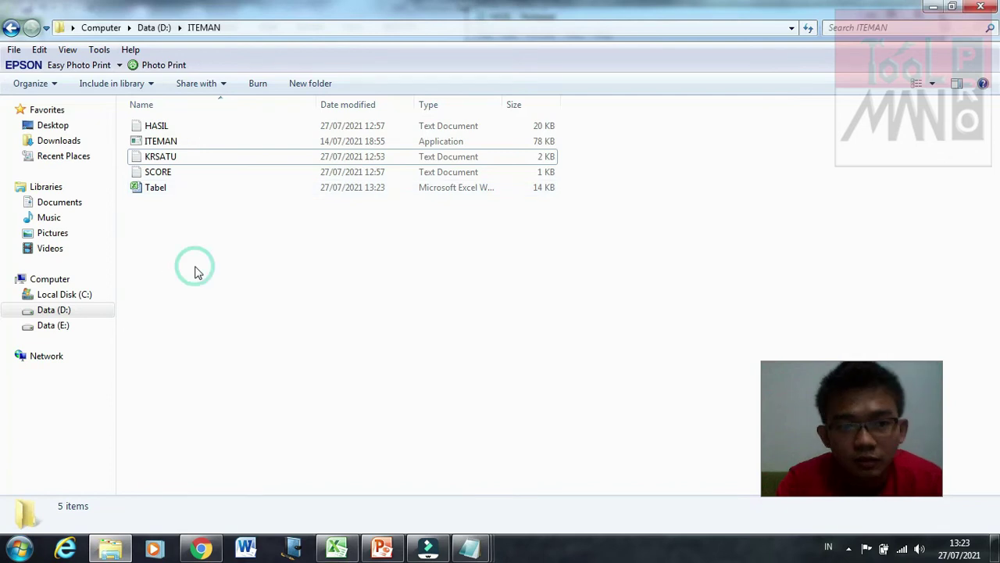
click(396, 379)
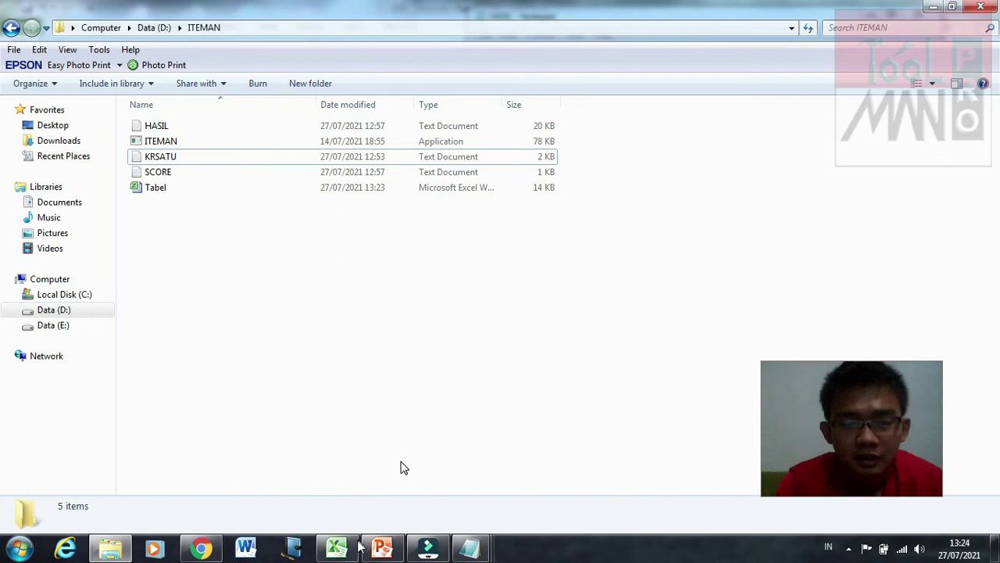
mouse_move(469, 547)
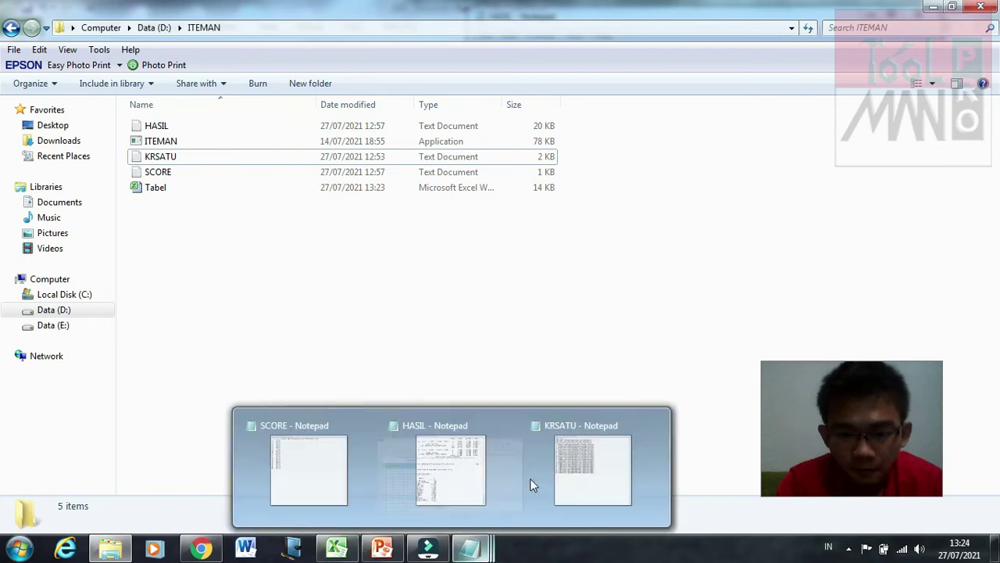
mouse_move(530, 485)
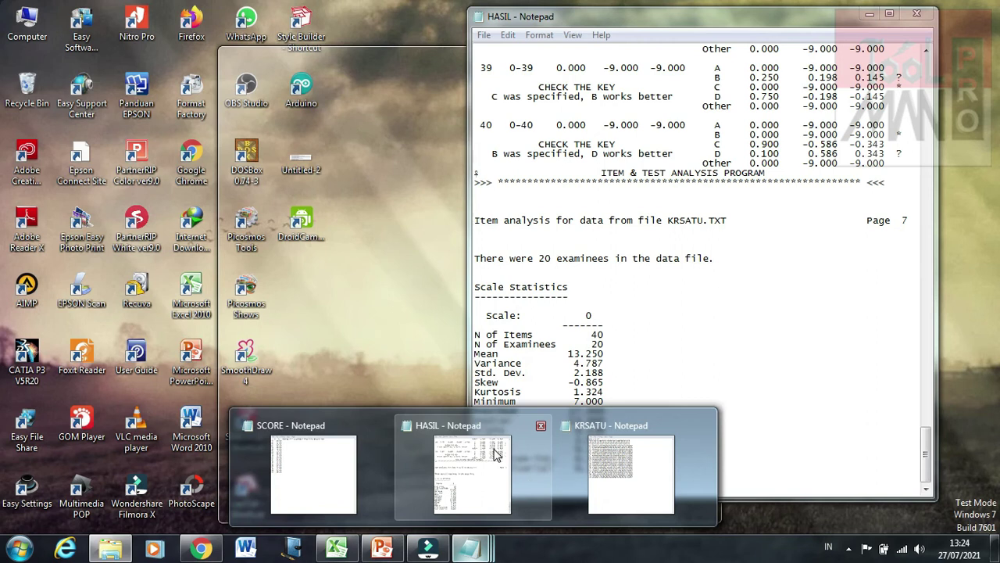
mouse_move(620, 483)
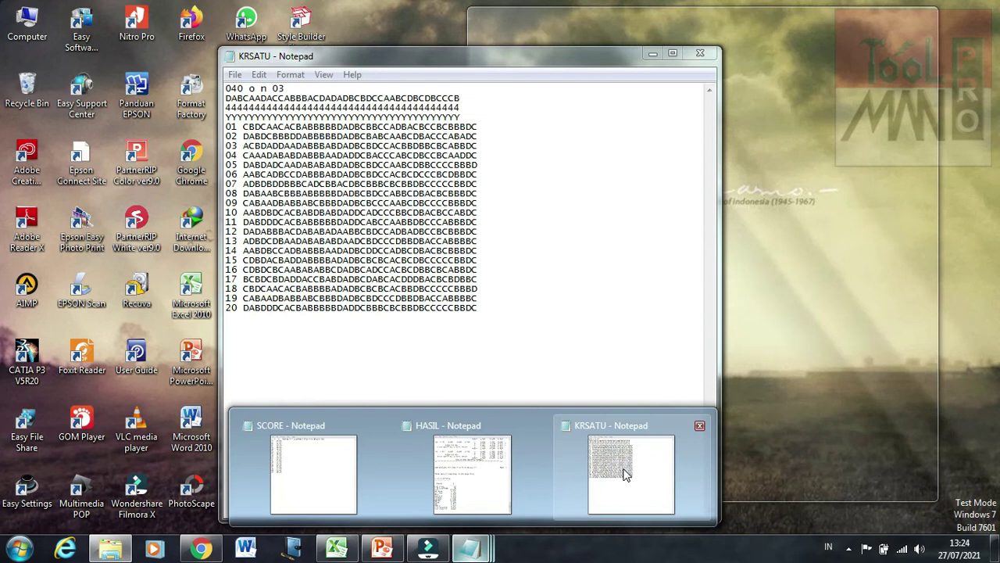
mouse_move(508, 463)
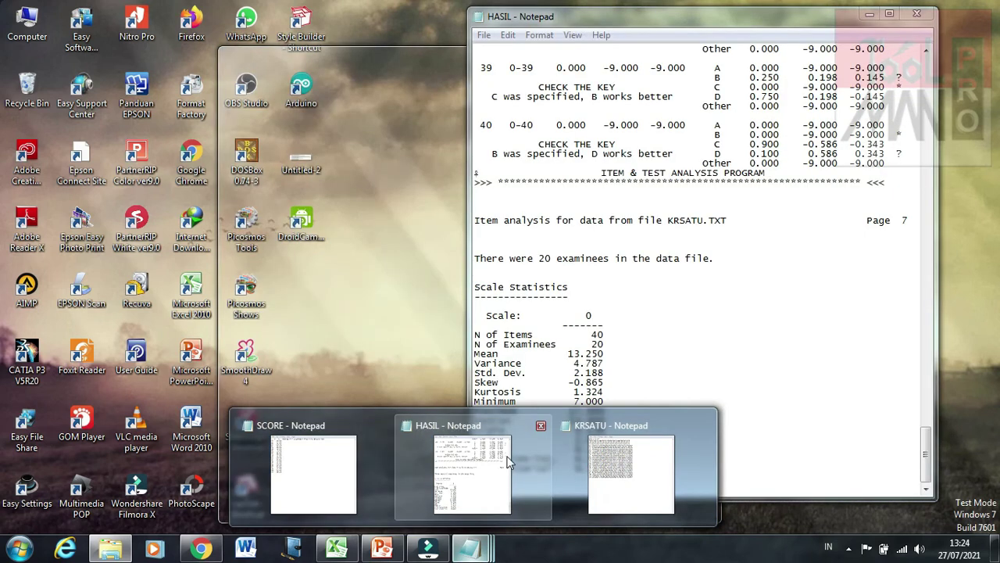
click(508, 462)
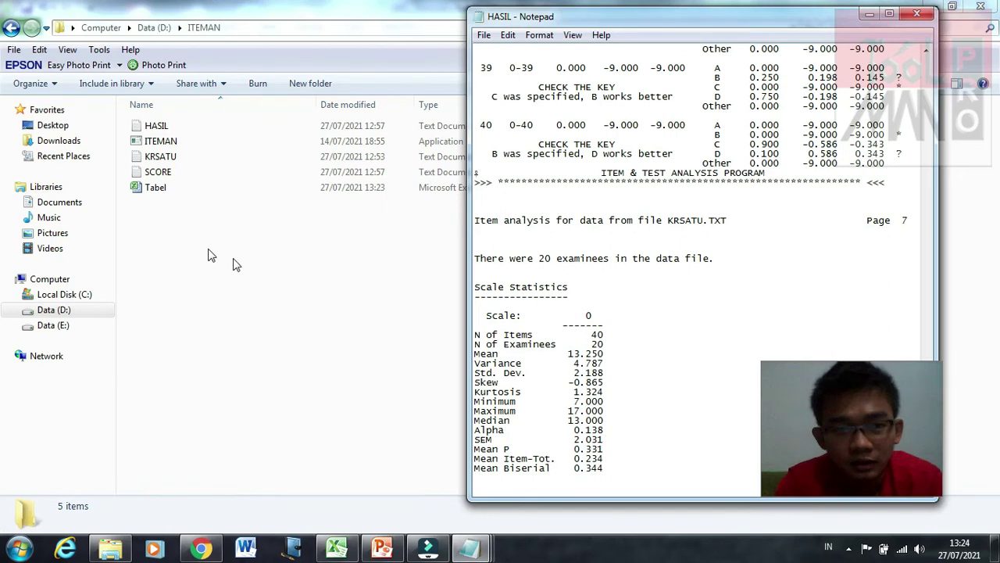
Step: Start Save As for the HASIL results with the file type set to All Files
click(639, 287)
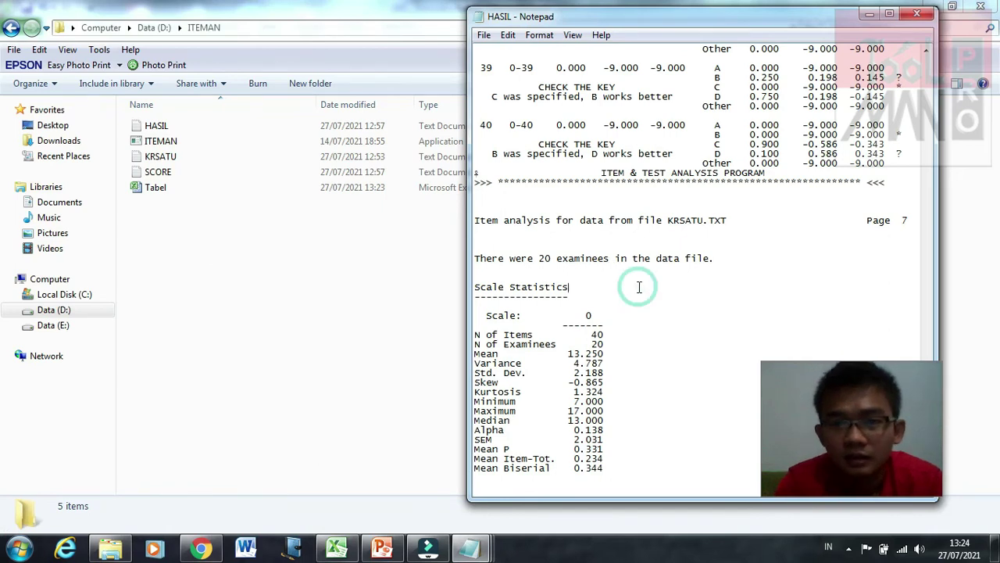
scroll(640, 286, up, 20)
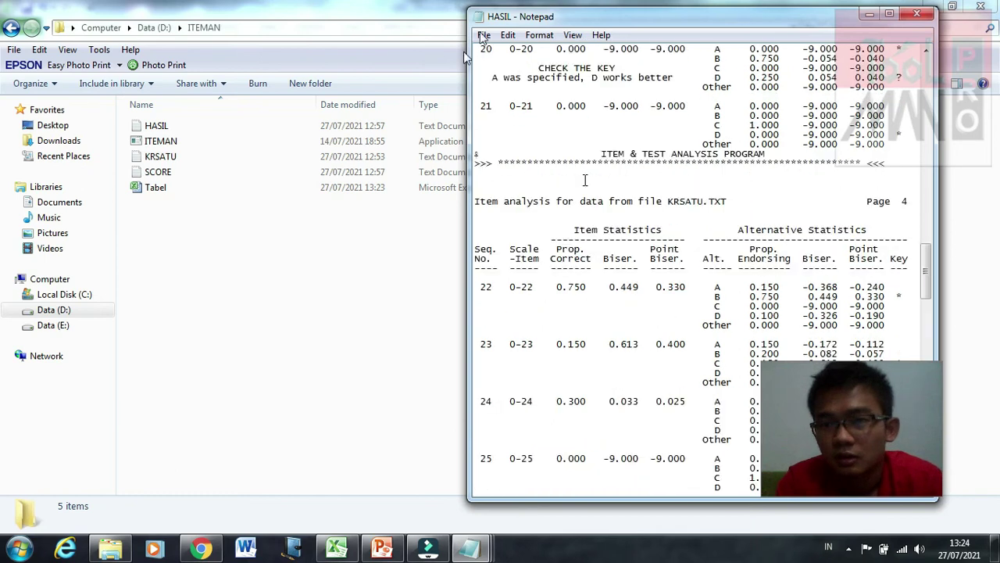
scroll(483, 38, up, 10)
click(483, 36)
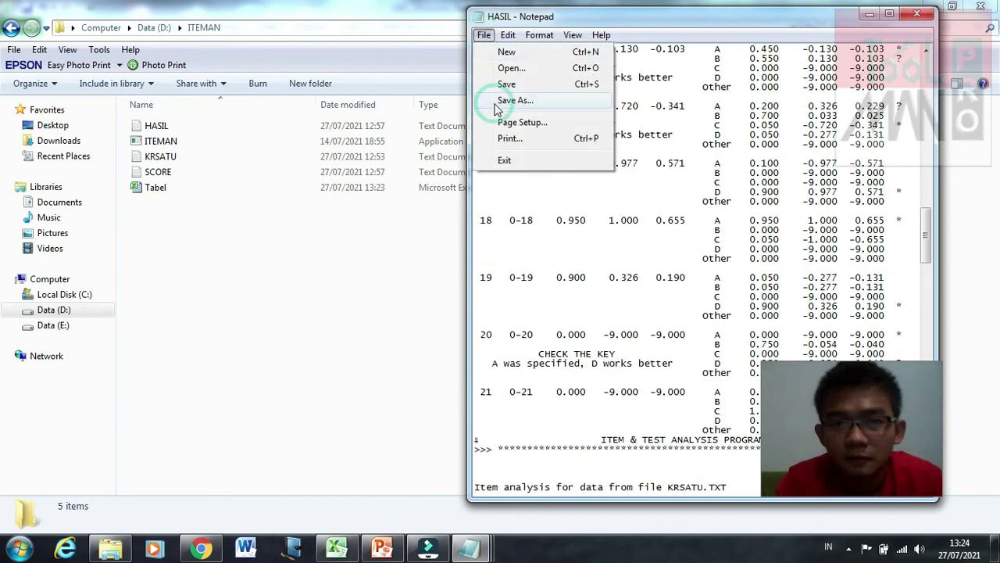
click(525, 251)
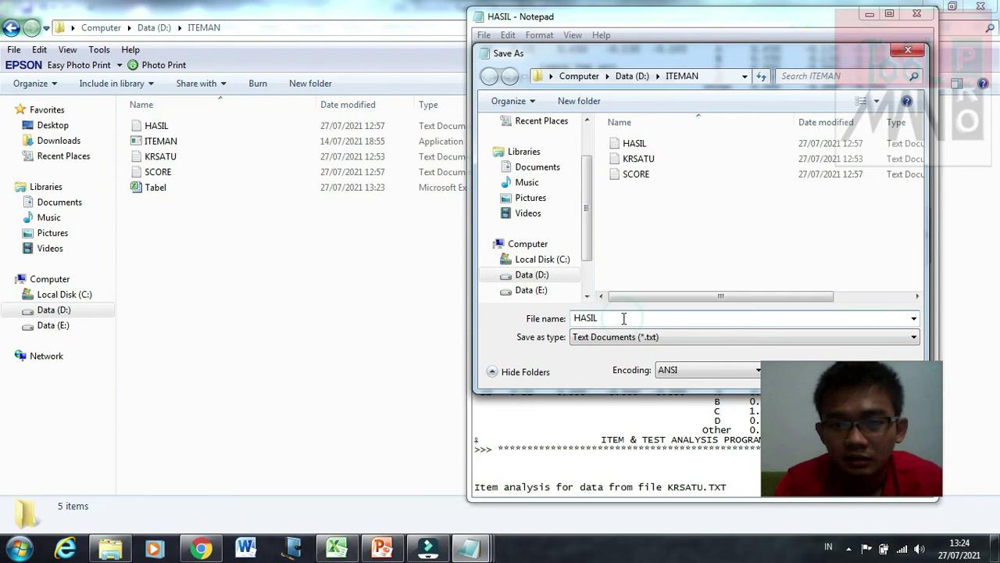
click(624, 340)
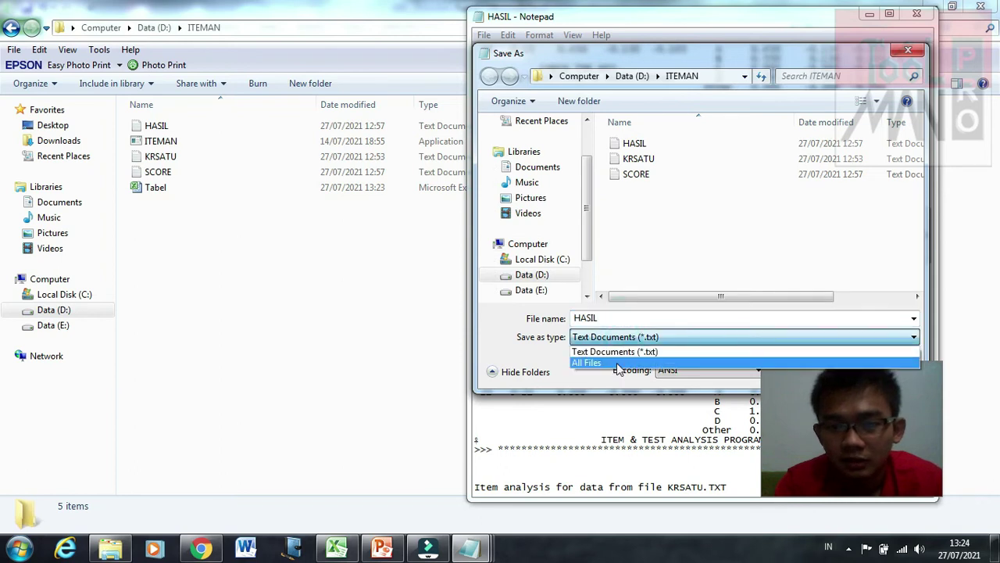
click(626, 319)
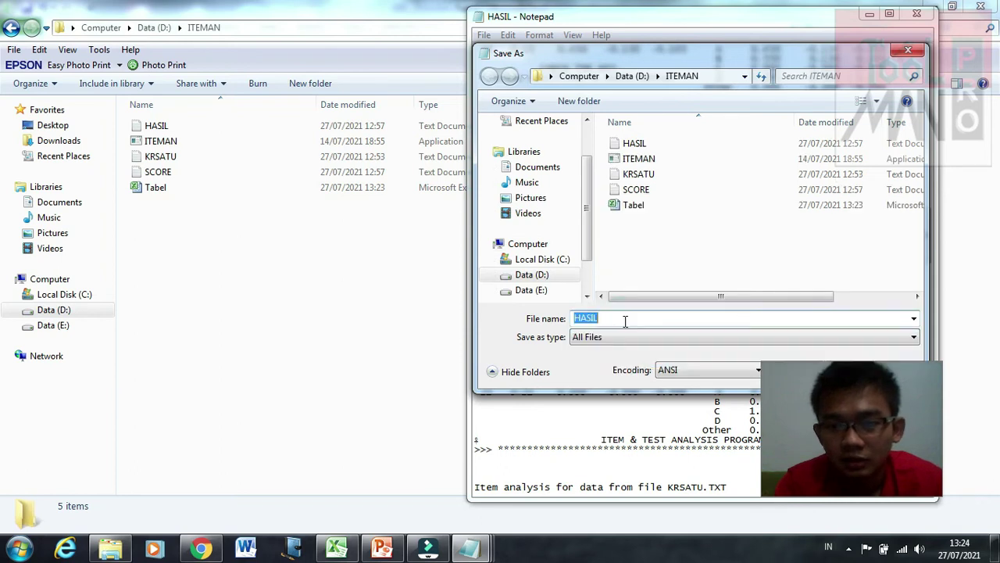
Step: Save the results as HASIL.doc in the ITEMAN folder and close Notepad
click(627, 318)
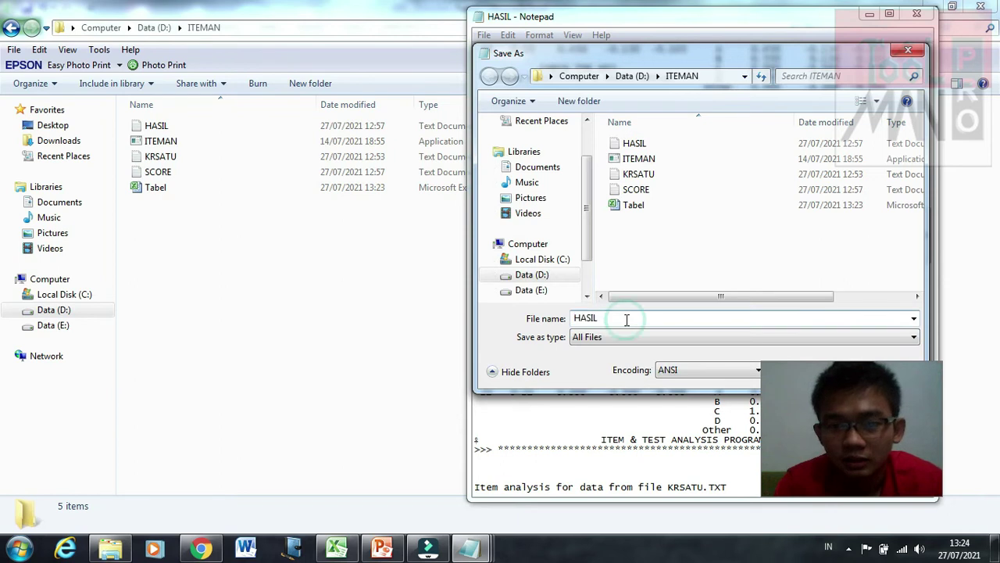
text(.)
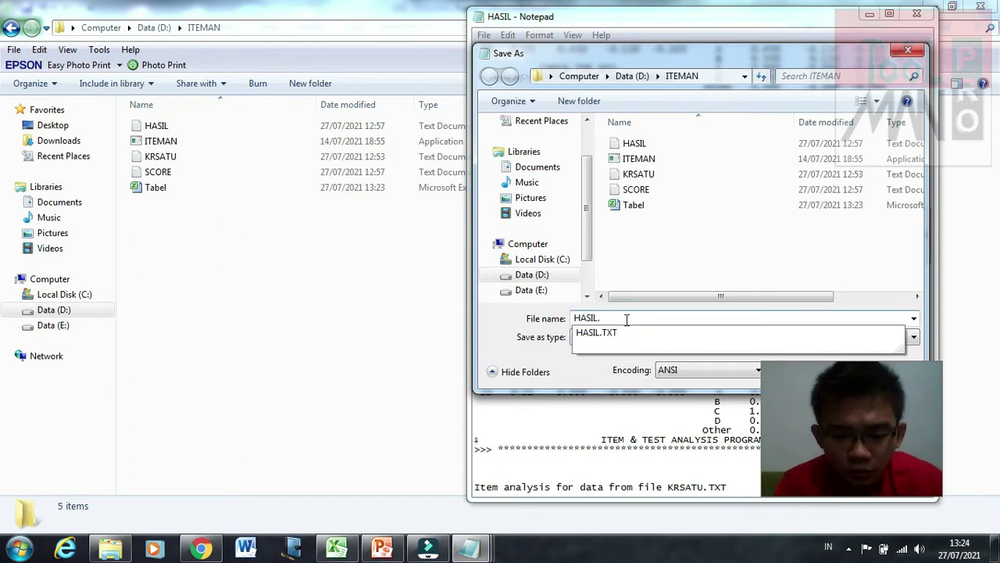
text(c)
key(BackSpace)
text(doc)
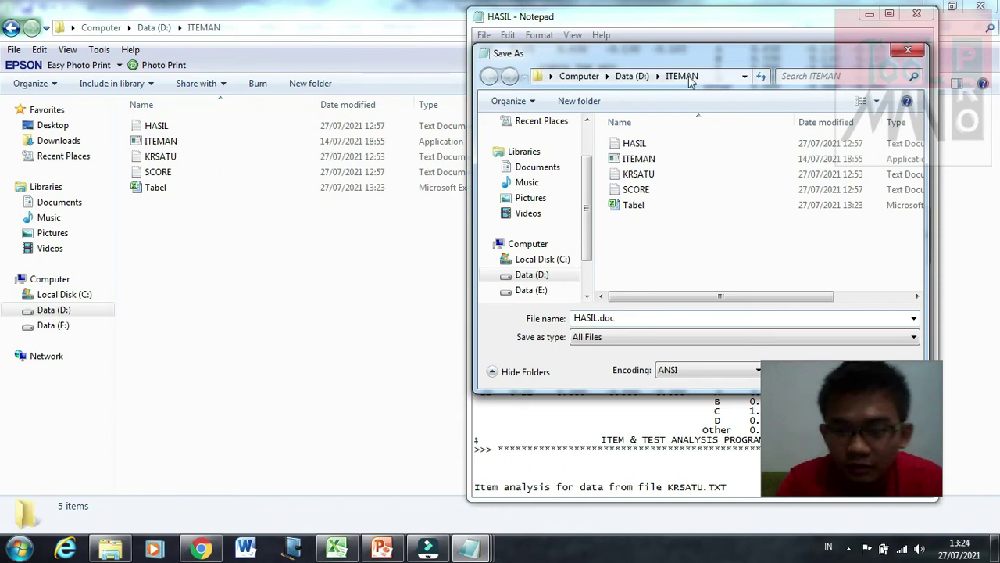
drag(690, 52, 440, 44)
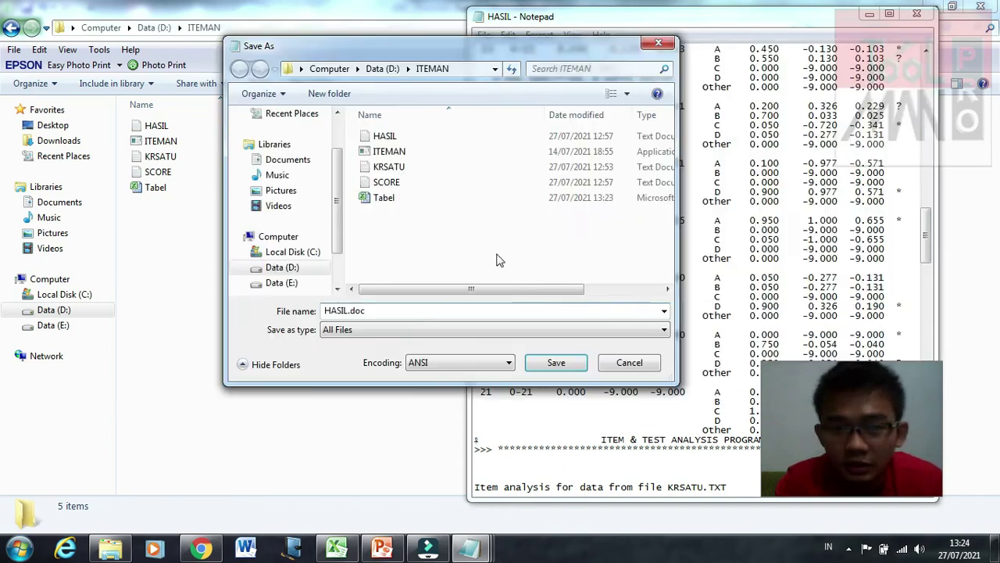
click(554, 366)
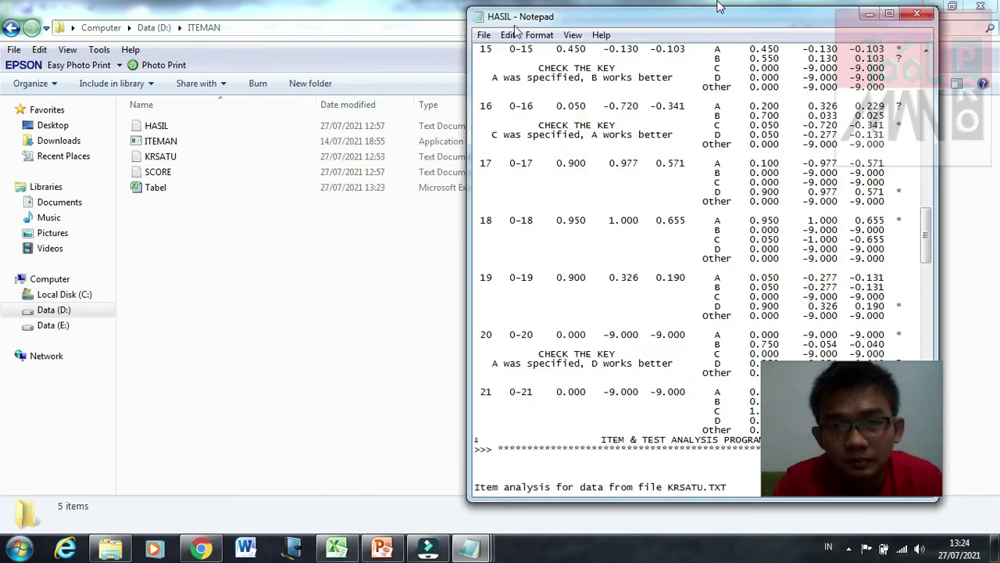
click(917, 13)
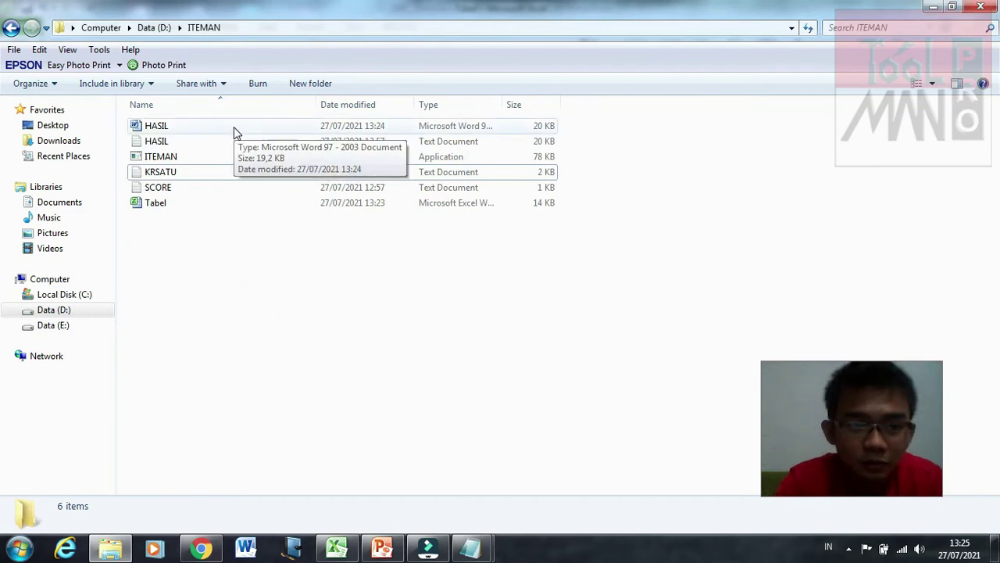
Step: Open HASIL.doc, the Word 97-2003 copy, from the ITEMAN folder in Word
double_click(236, 130)
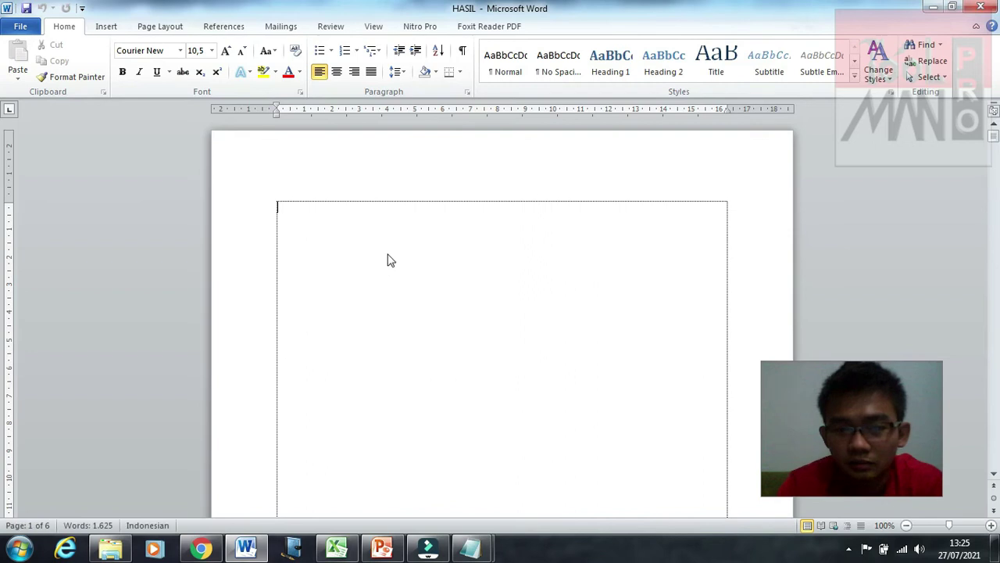
Step: Scroll through the 13-page HASIL report to review how its pages break
scroll(387, 254, down, 2)
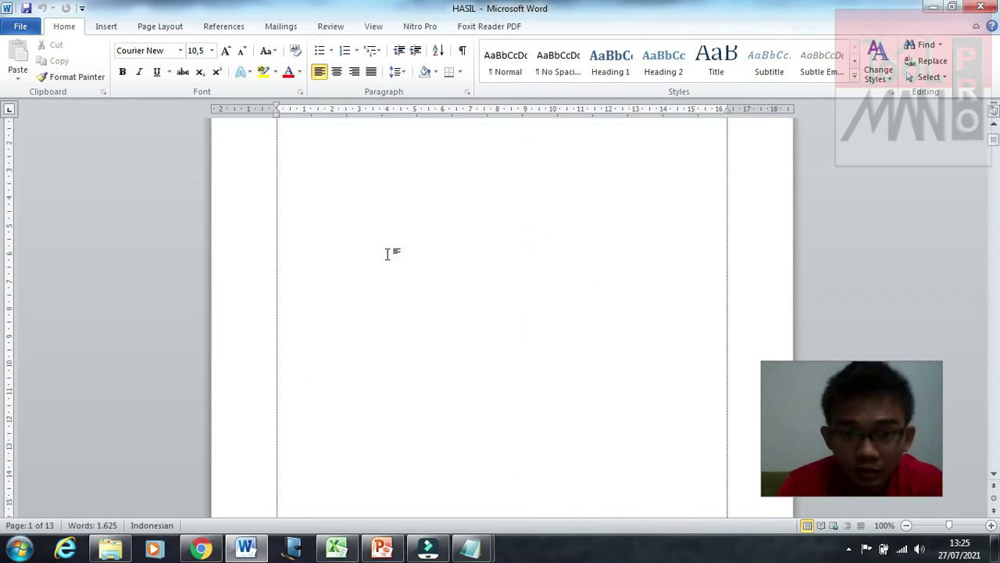
scroll(387, 254, up, 2)
scroll(371, 341, down, 2)
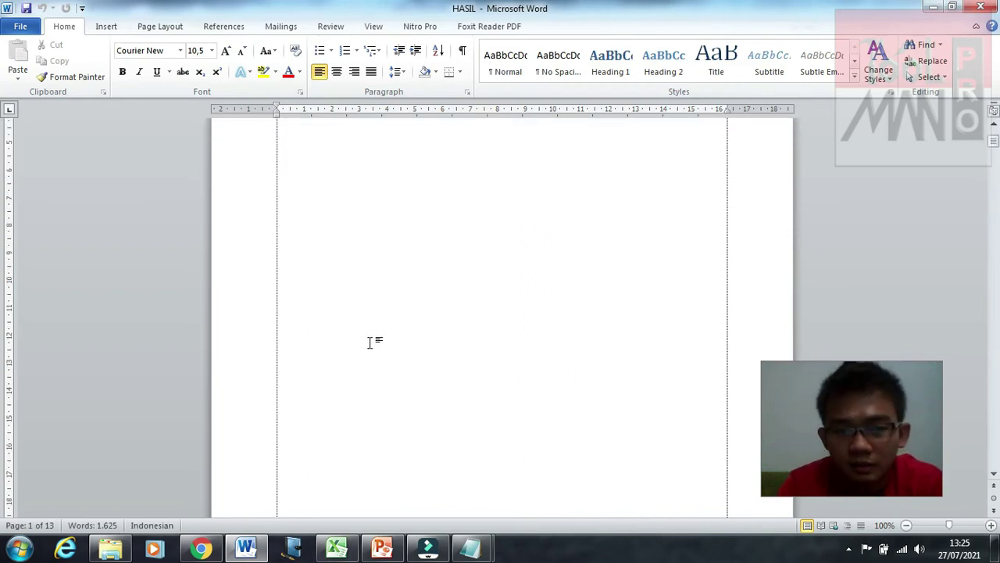
scroll(371, 341, down, 15)
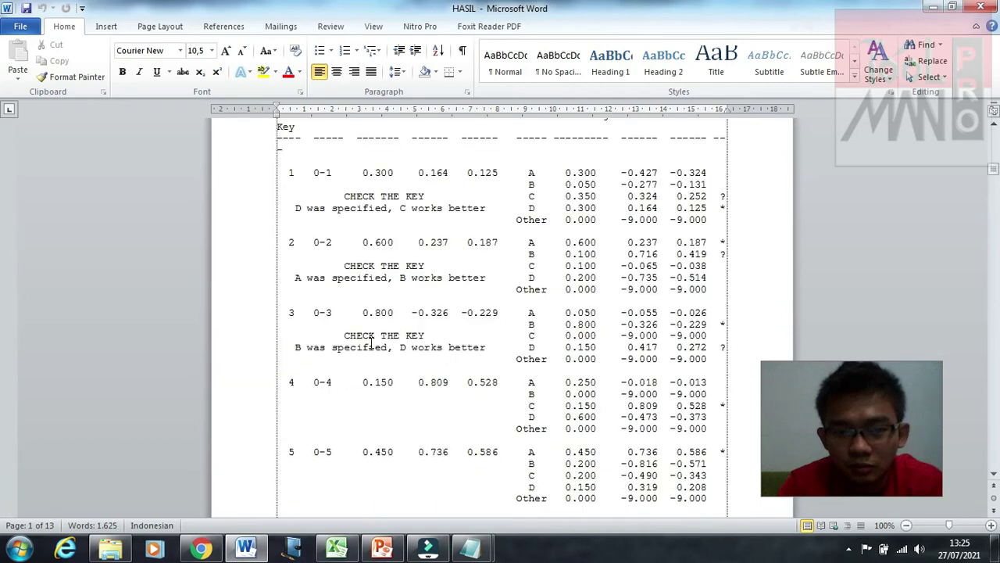
scroll(370, 342, up, 7)
scroll(370, 342, down, 1)
scroll(371, 342, down, 15)
scroll(370, 342, down, 15)
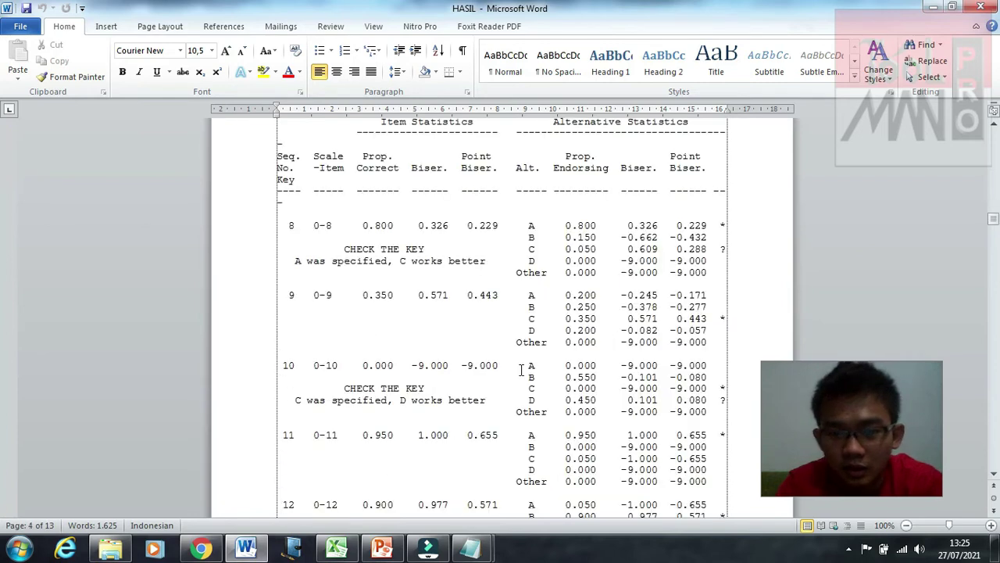
scroll(521, 370, down, 15)
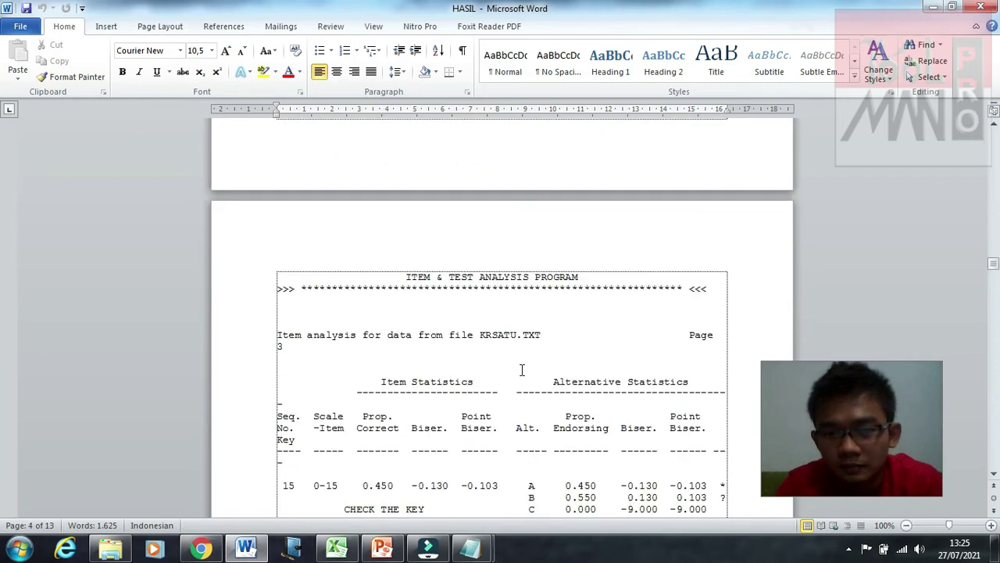
scroll(522, 370, down, 10)
click(489, 346)
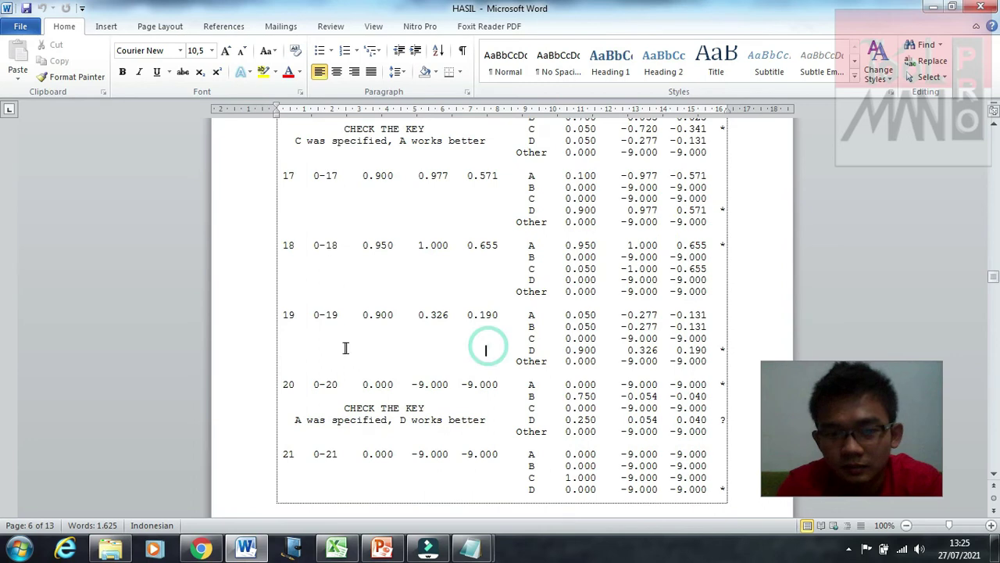
scroll(603, 213, down, 2)
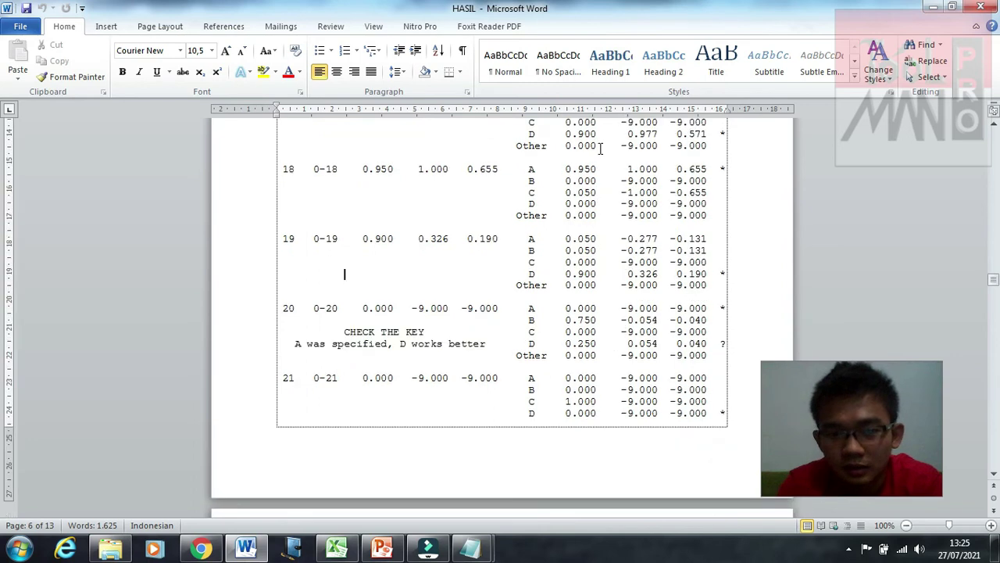
scroll(599, 148, up, 1)
scroll(599, 149, down, 13)
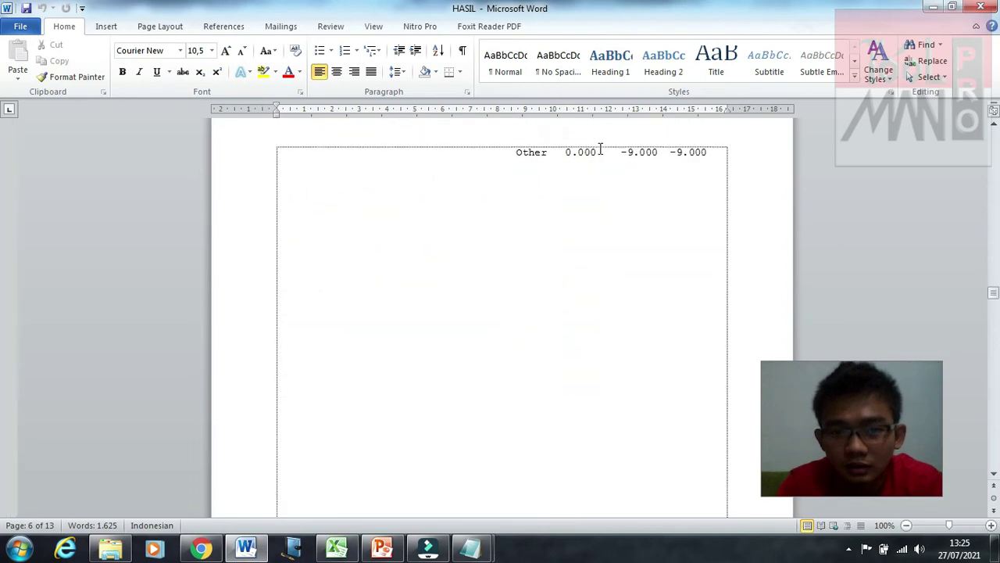
scroll(534, 252, up, 3)
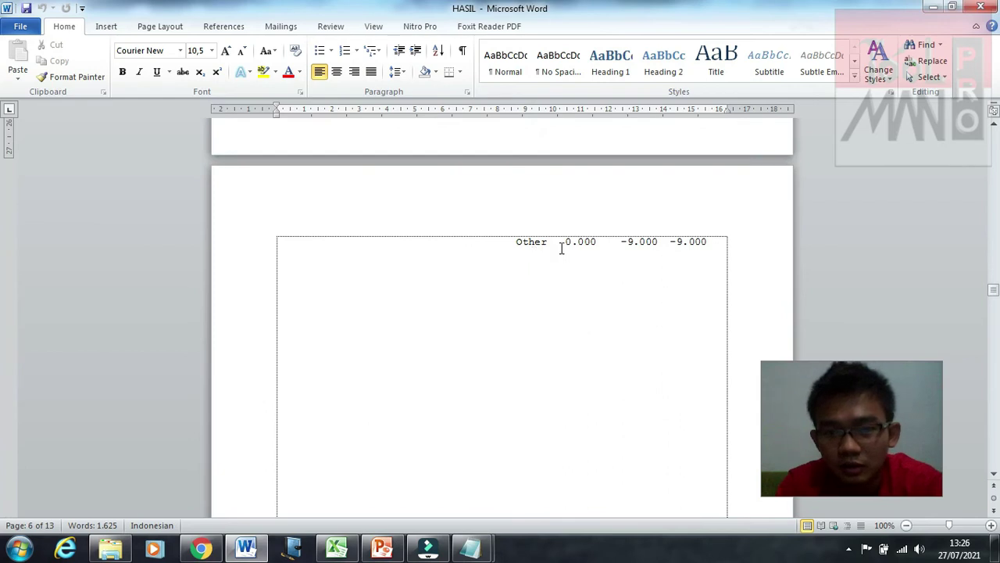
scroll(561, 248, up, 3)
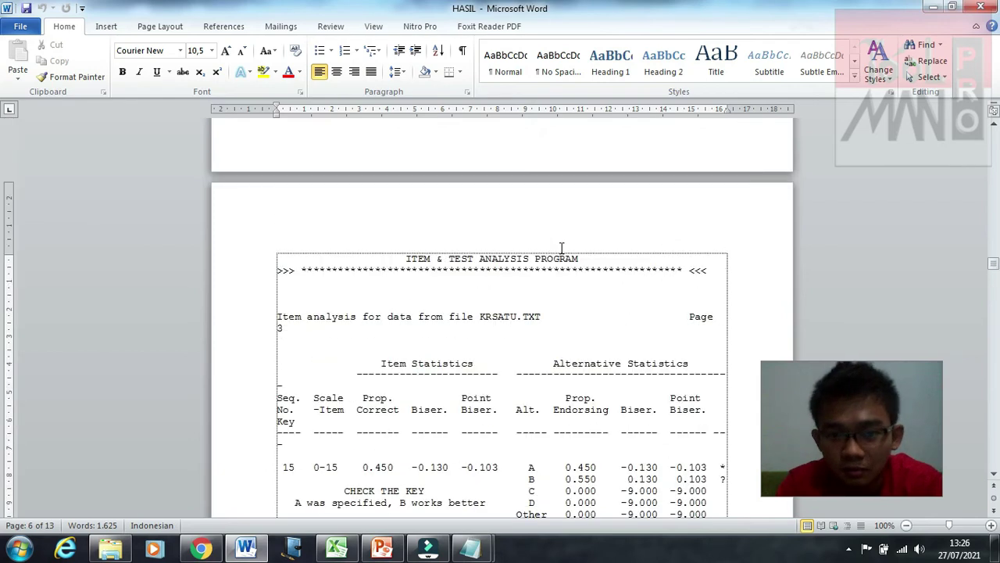
scroll(561, 248, down, 10)
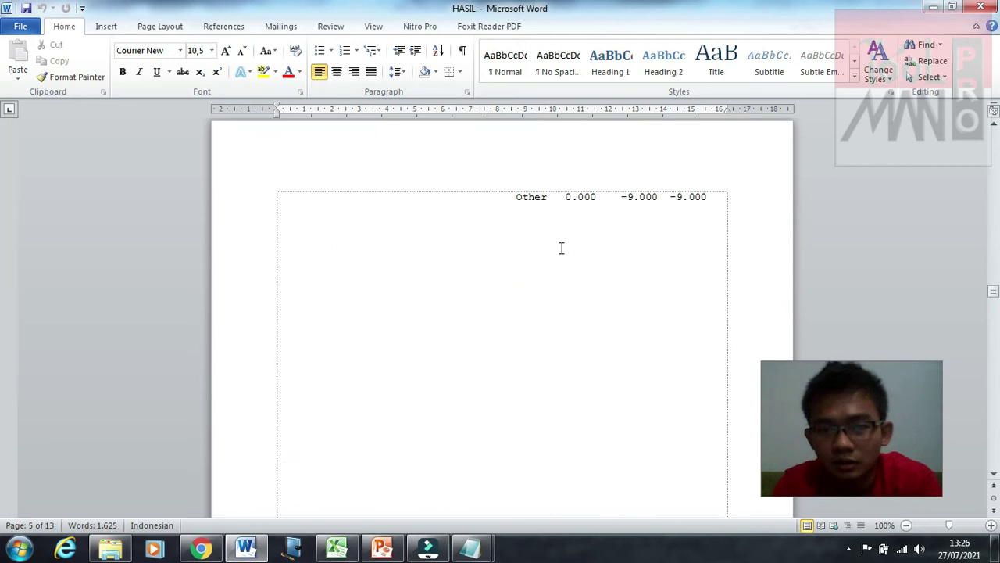
scroll(561, 248, up, 10)
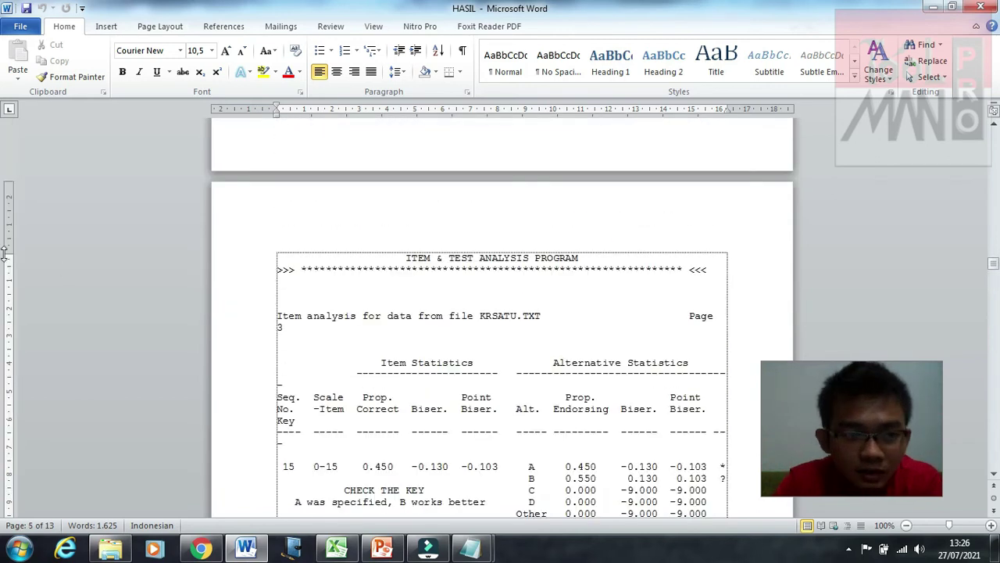
Step: Drag the margin boundaries on the vertical ruler to lower the bottom margin
drag(4, 252, 4, 244)
scroll(287, 244, down, 15)
scroll(288, 245, down, 8)
scroll(288, 245, up, 11)
scroll(287, 244, down, 2)
scroll(288, 244, up, 1)
click(365, 264)
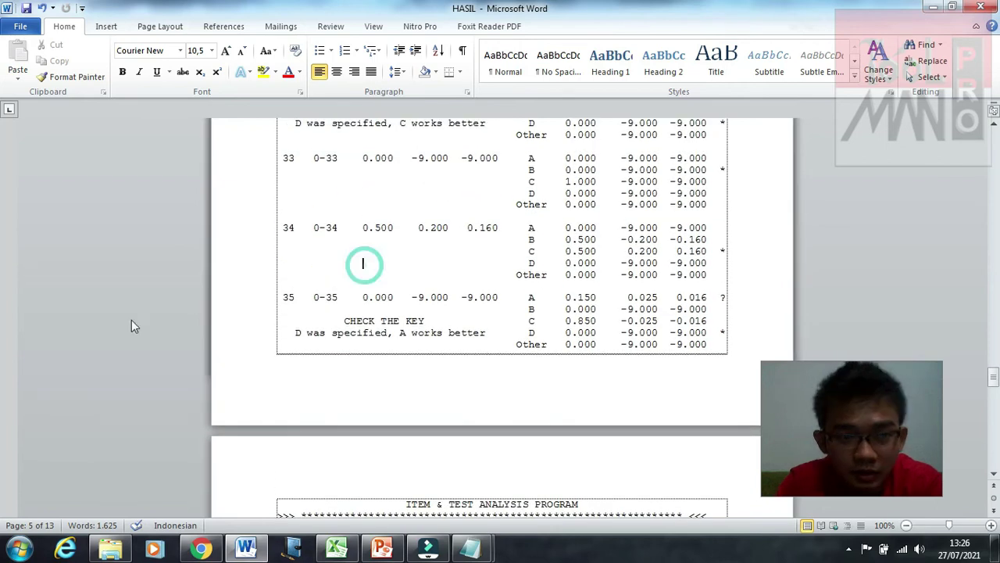
drag(14, 355, 14, 360)
Step: Scroll back through the report to confirm it now fits on 8 pages
scroll(393, 346, up, 12)
scroll(393, 349, up, 8)
scroll(393, 349, down, 20)
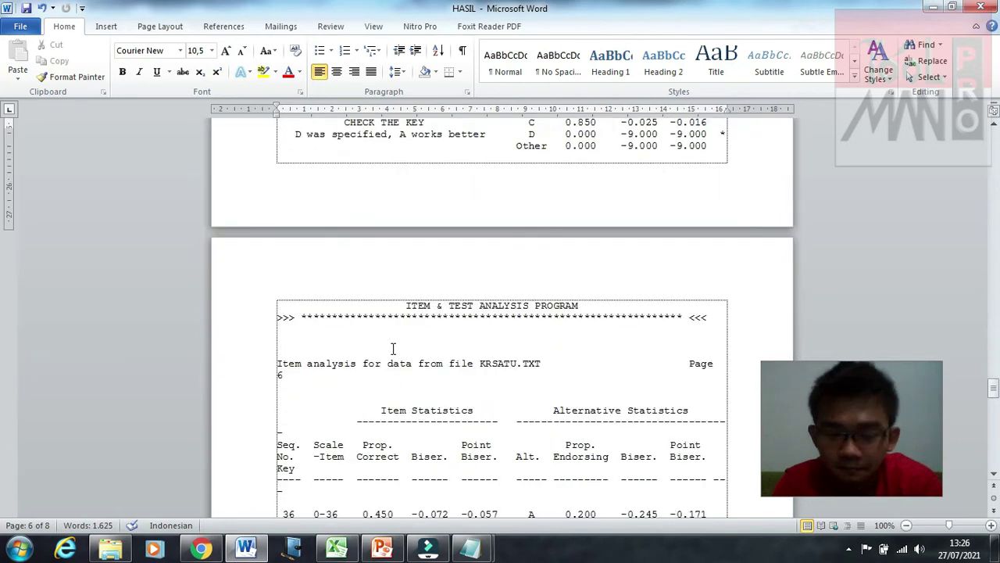
scroll(393, 348, up, 15)
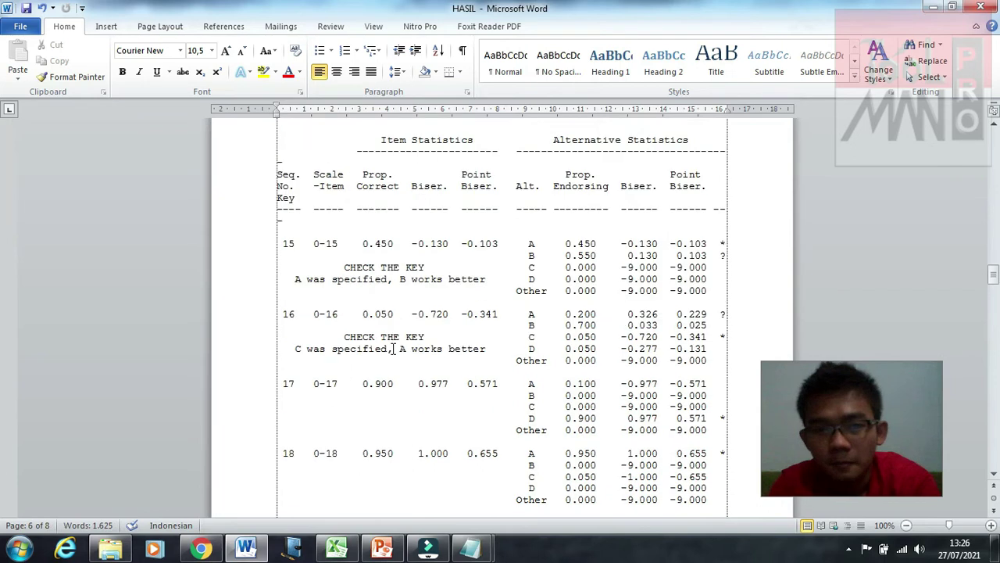
scroll(393, 349, up, 8)
scroll(393, 348, up, 5)
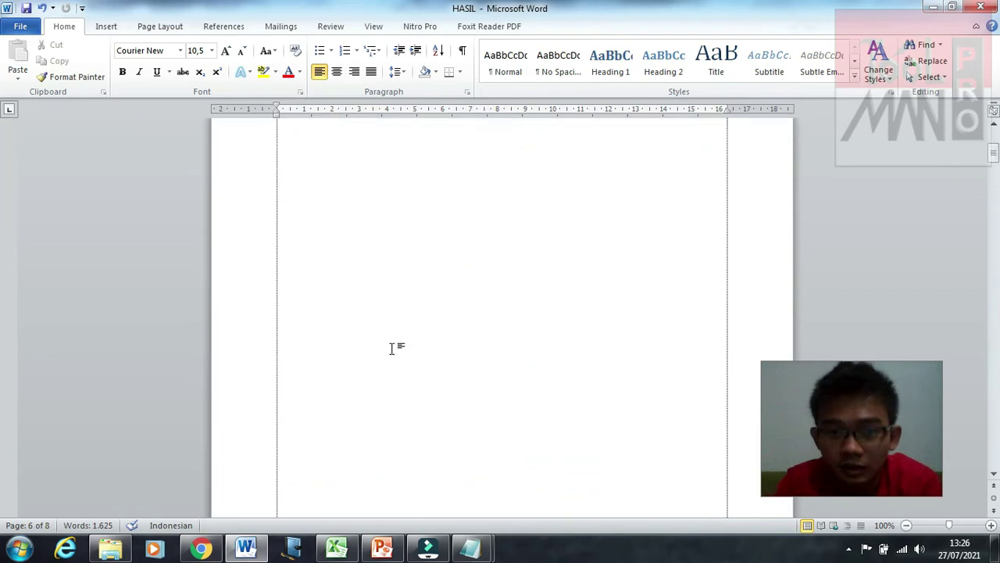
scroll(393, 349, up, 7)
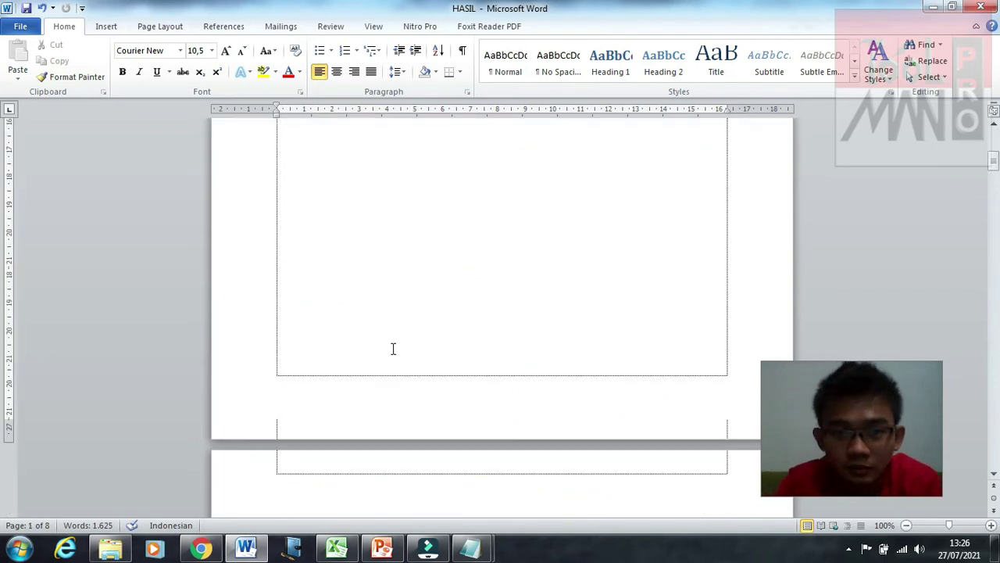
scroll(393, 349, down, 15)
scroll(393, 348, down, 15)
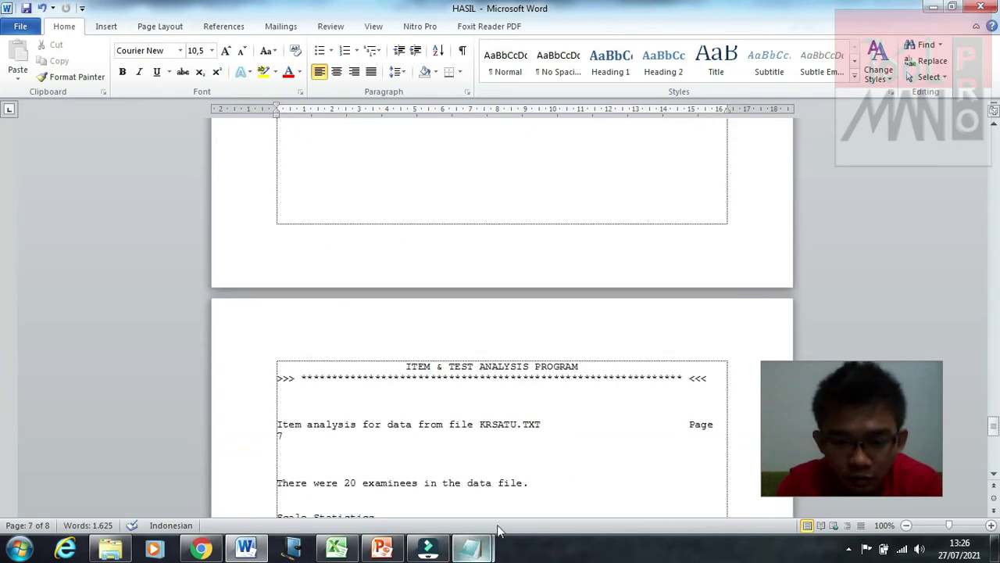
Step: Bring the KRSATU data forward and start Save As with the file type set to All Files
mouse_move(473, 550)
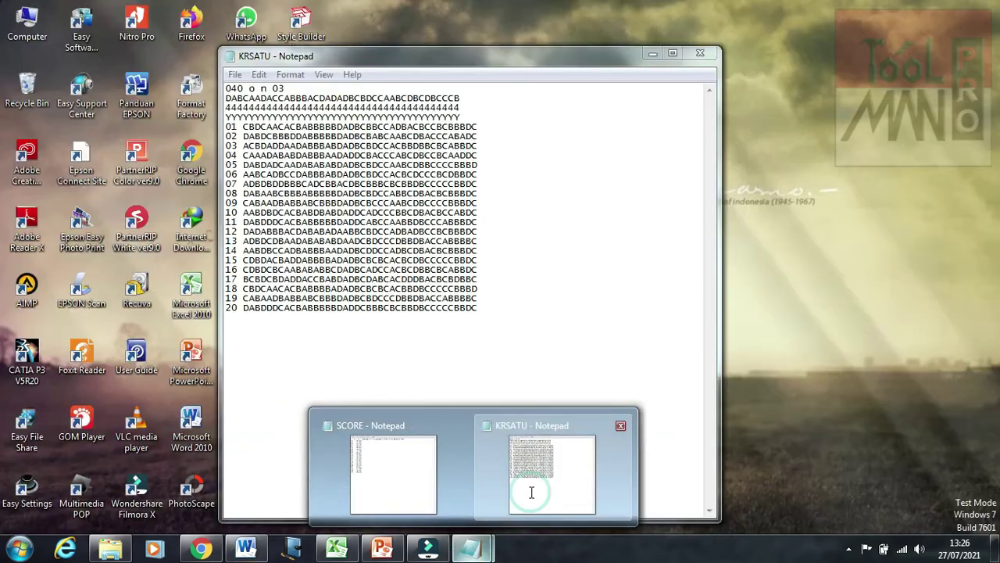
click(532, 493)
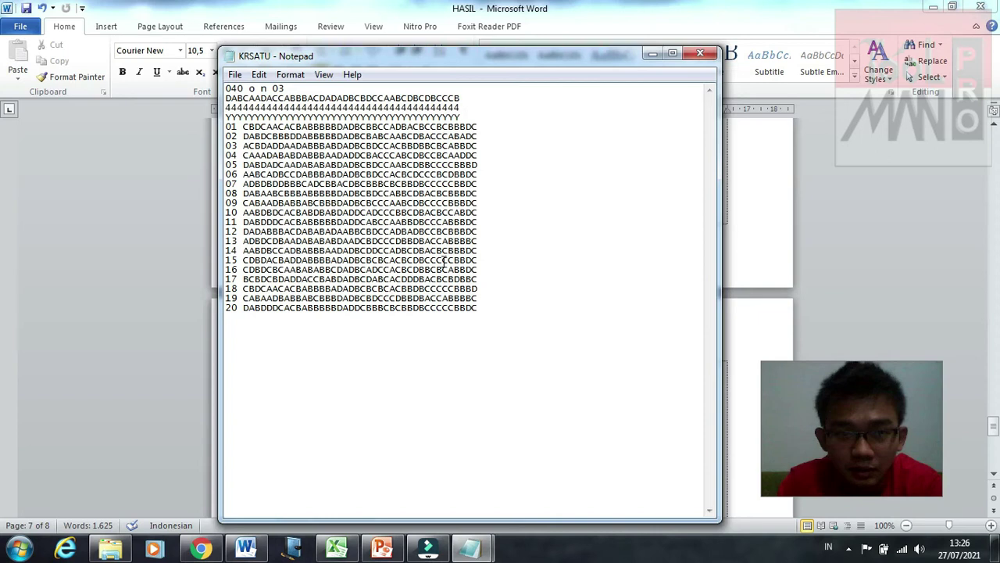
click(529, 298)
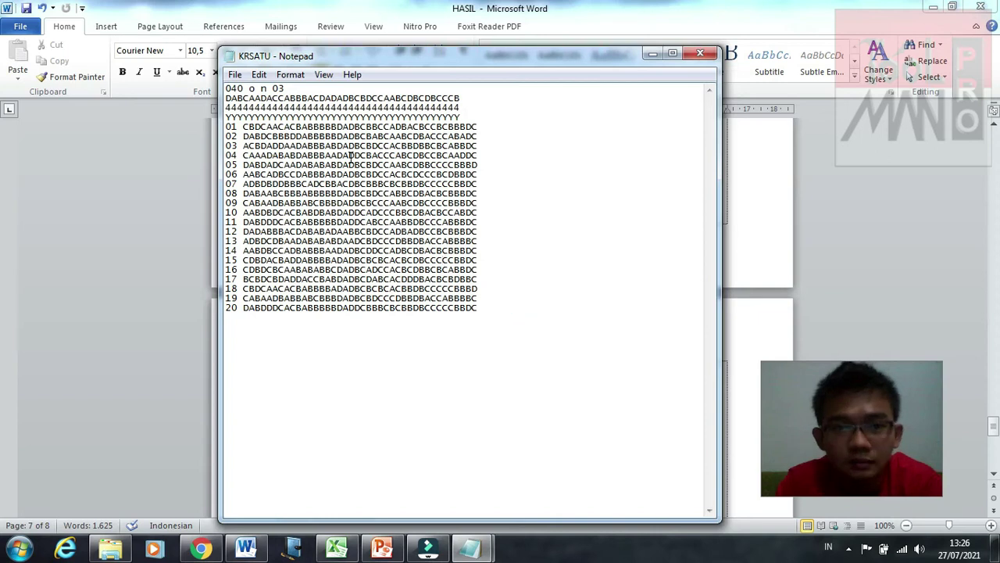
click(235, 74)
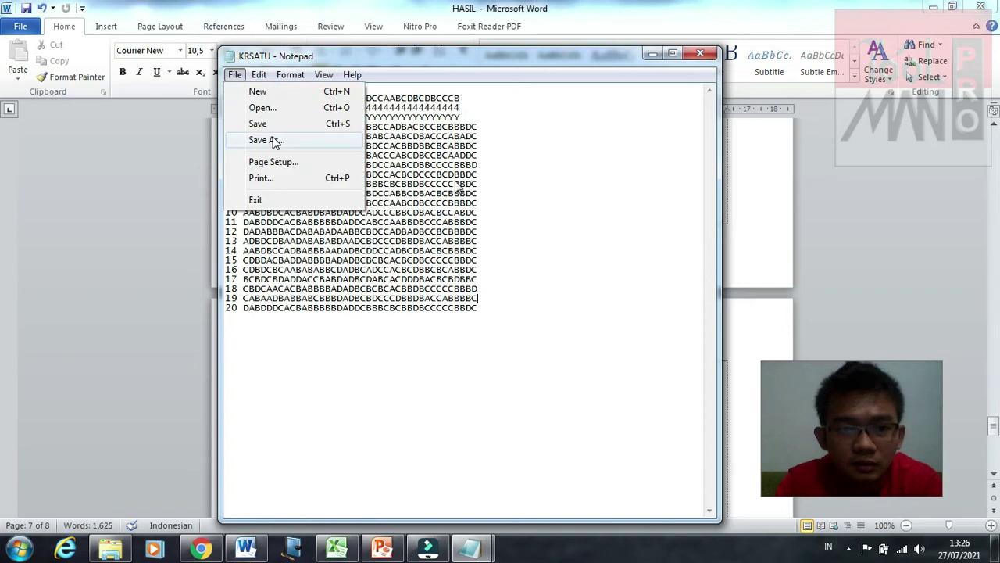
click(274, 140)
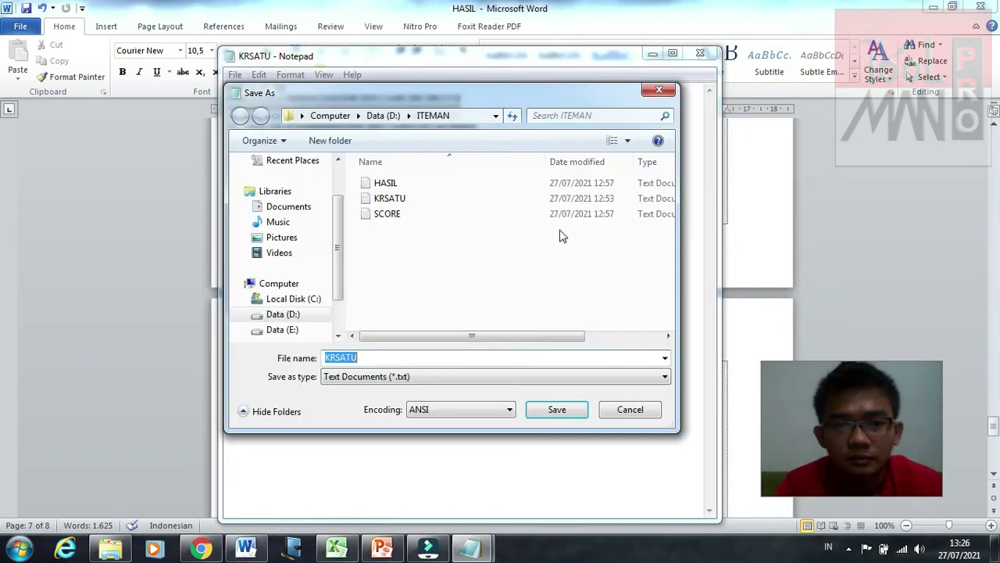
click(407, 353)
click(406, 376)
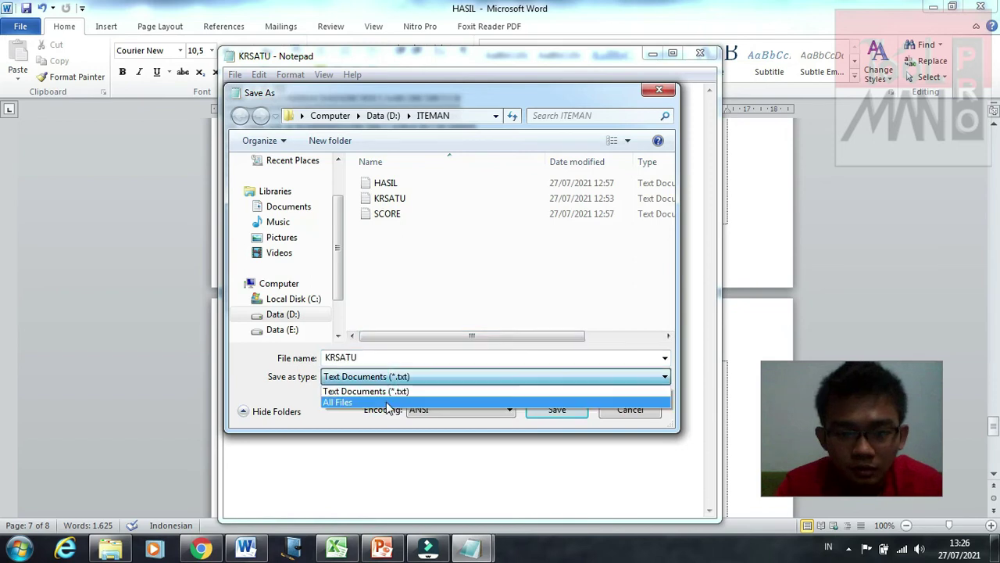
click(383, 405)
Step: Save the data as KRSATU.doc and close Notepad
click(382, 357)
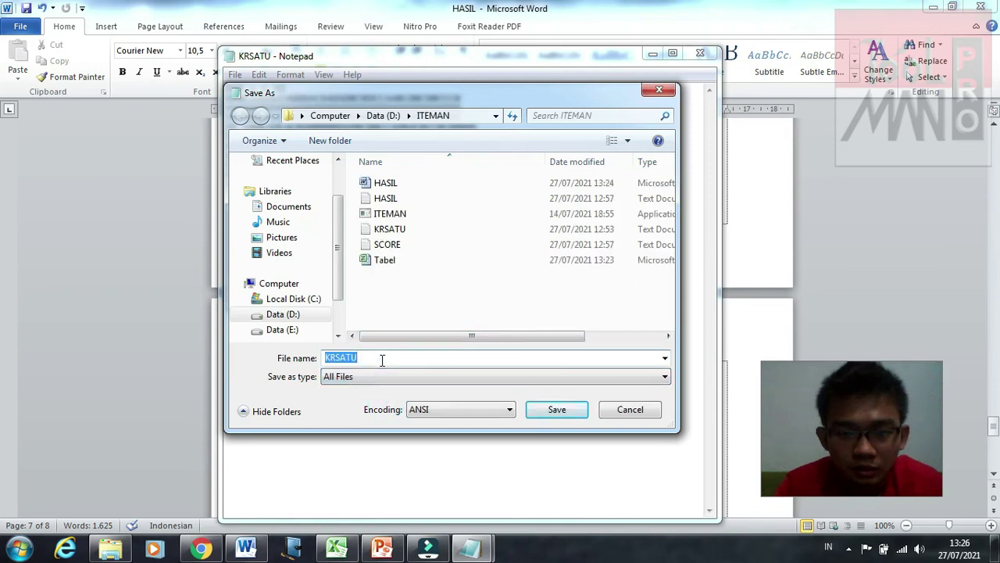
click(382, 357)
text(.do)
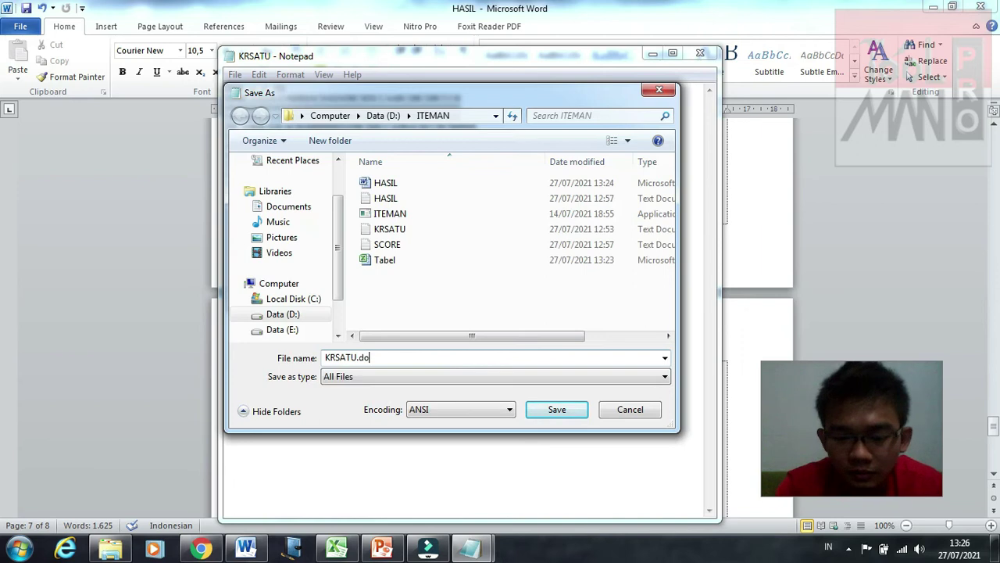
text(c)
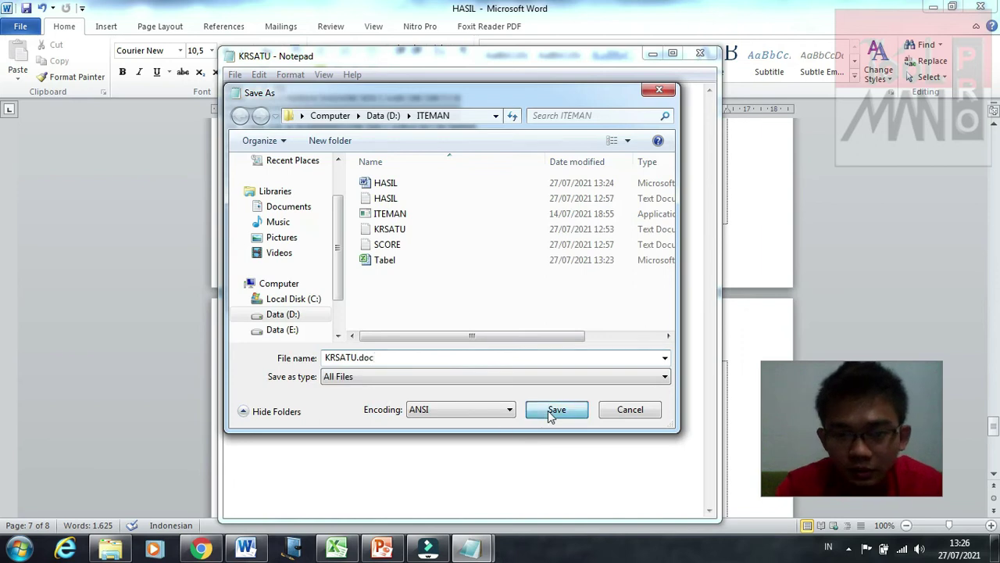
click(554, 411)
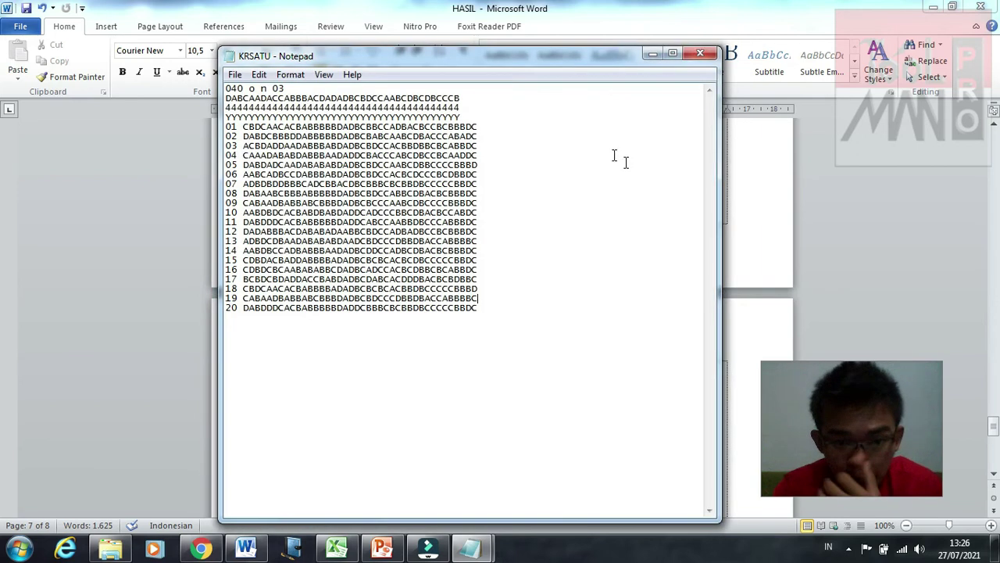
click(701, 51)
Step: Open KRSATU.doc from ITEMAN, select all its answer data for copying, and return to HASIL
click(110, 549)
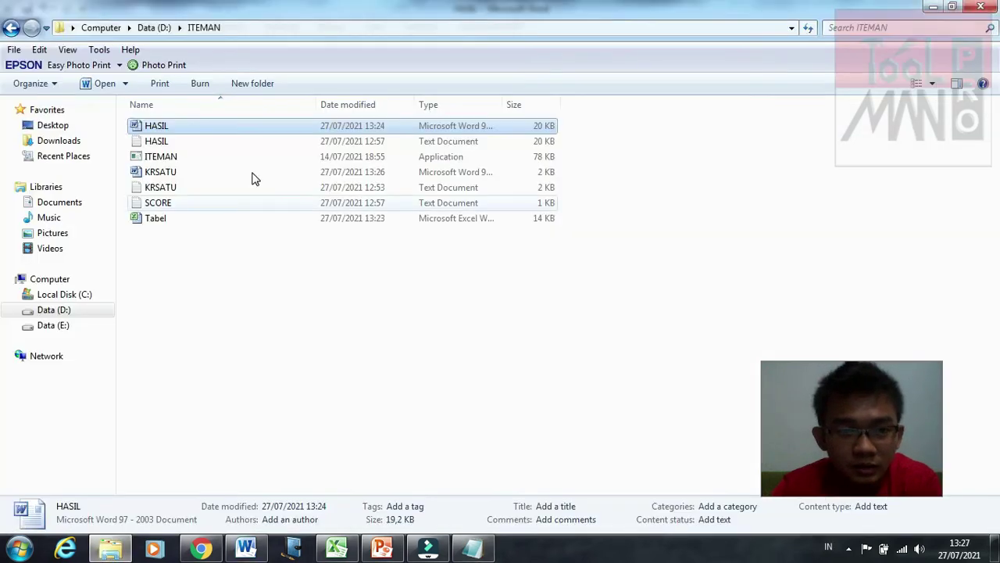
double_click(252, 172)
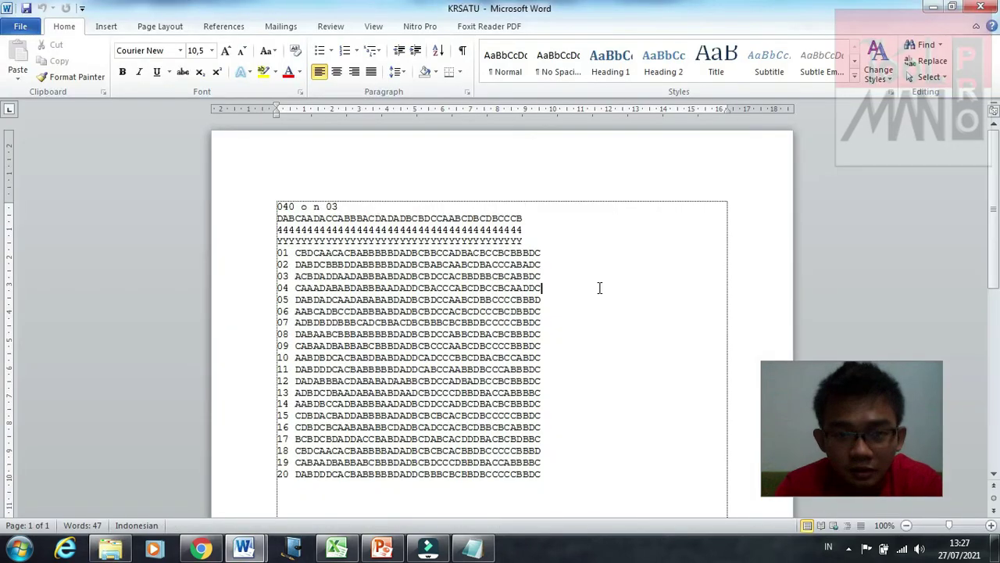
key(ctrl+a)
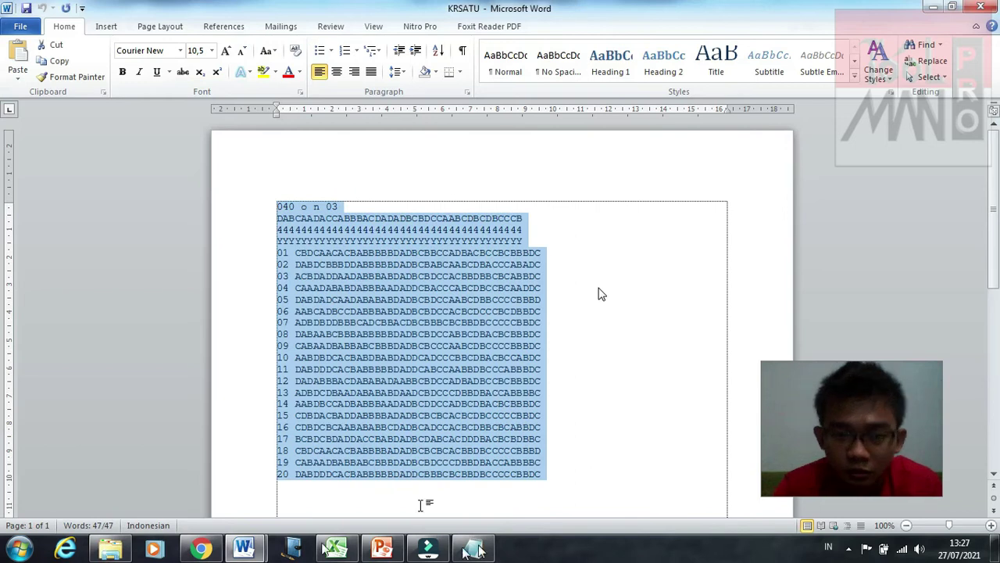
mouse_move(243, 549)
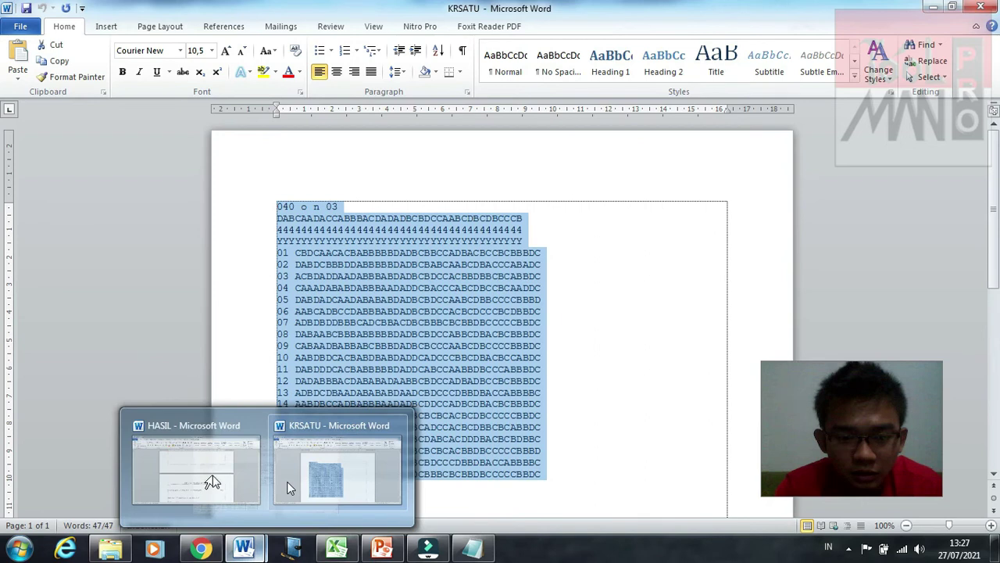
click(211, 477)
Step: Paste the KRSATU answer data at the start of HASIL and add an empty line above it
scroll(466, 161, up, 2)
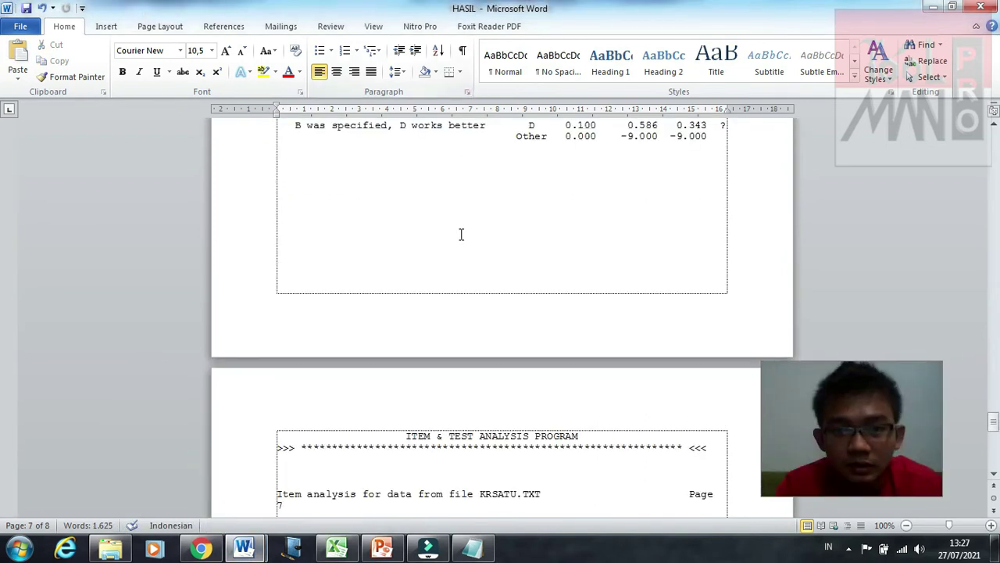
scroll(460, 232, down, 3)
scroll(461, 234, up, 10)
scroll(461, 234, up, 20)
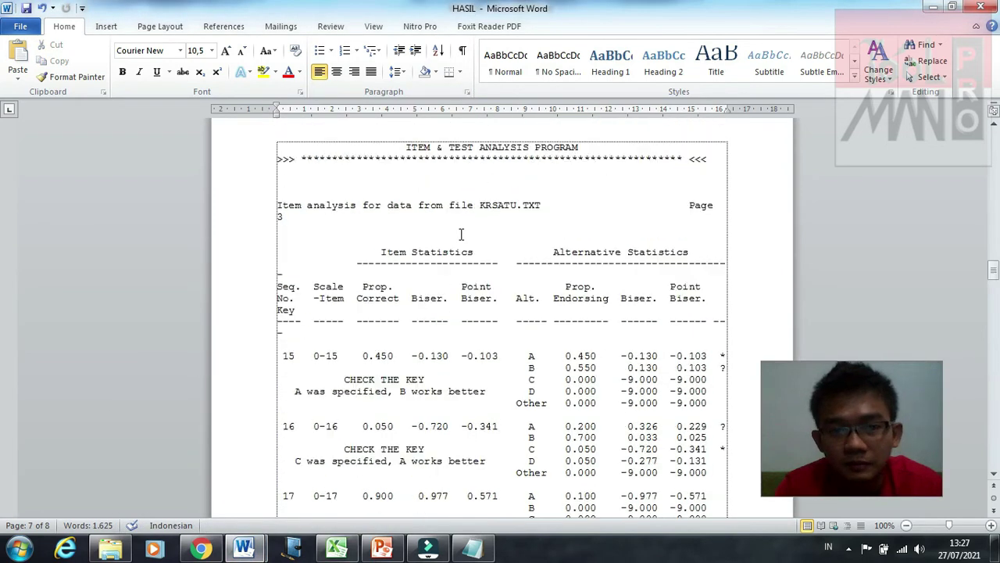
key(ctrl+Home)
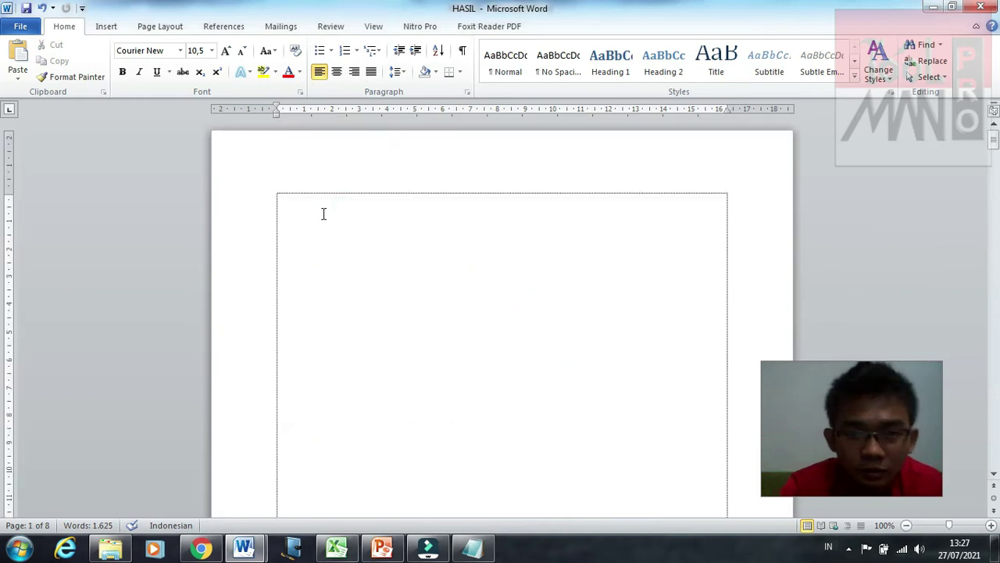
key(ctrl+v)
click(277, 199)
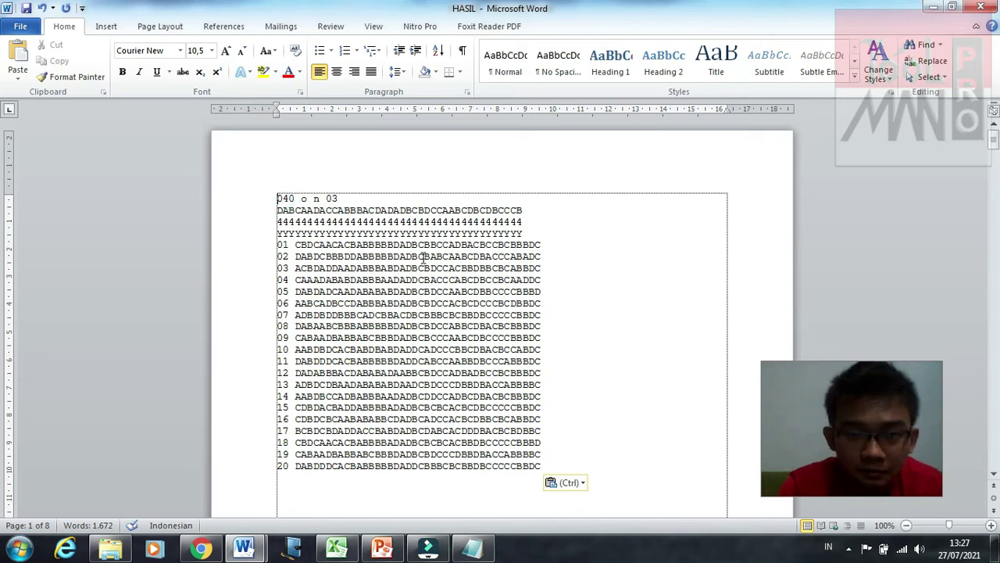
key(Return)
key(Return)
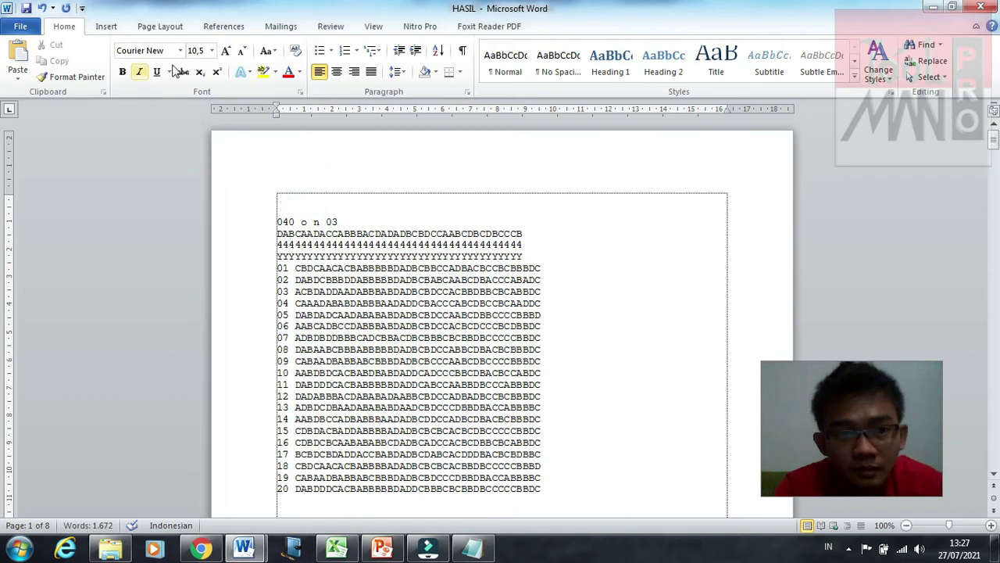
Step: Set the empty first line's font to Calibri, 12 pt
click(211, 50)
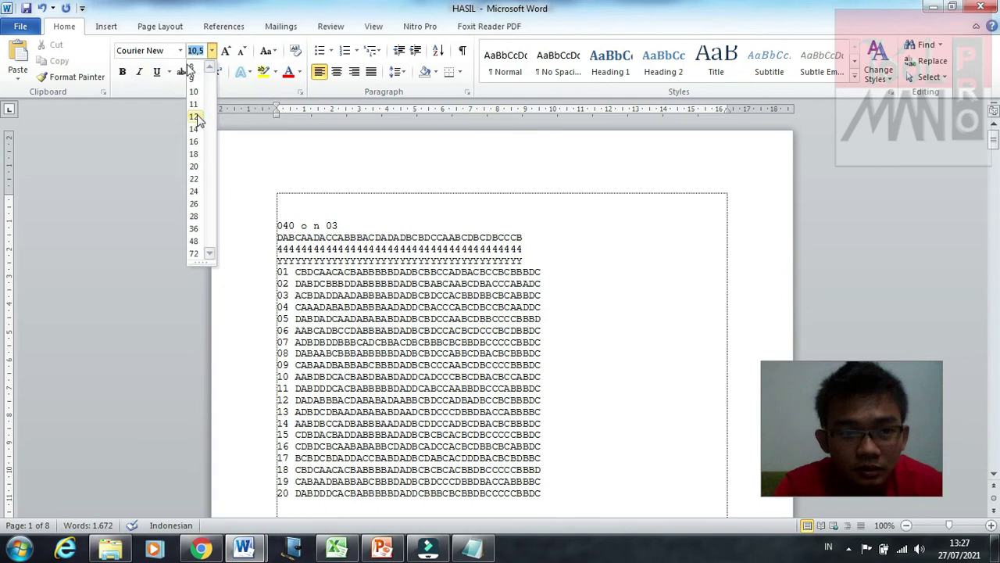
click(197, 117)
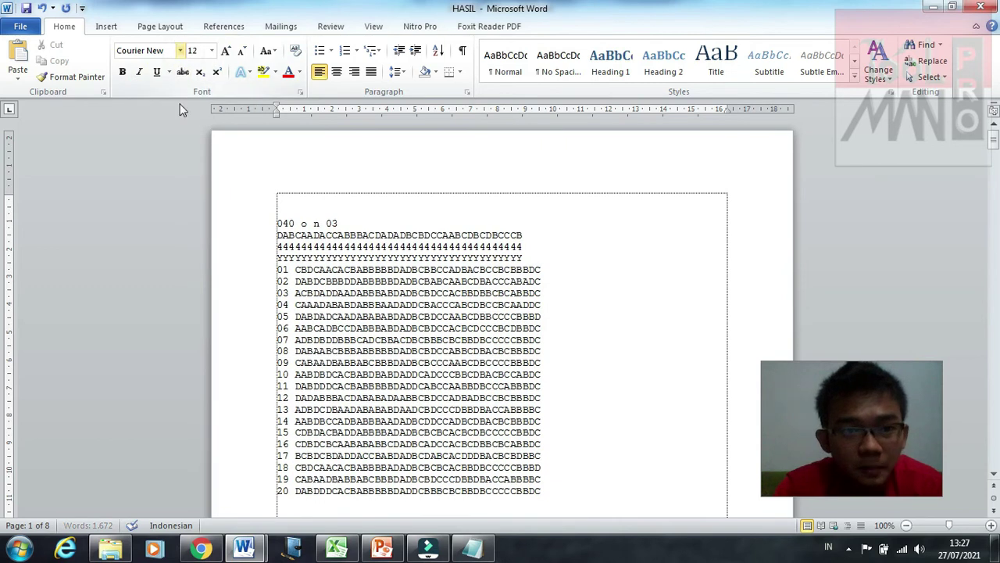
click(180, 52)
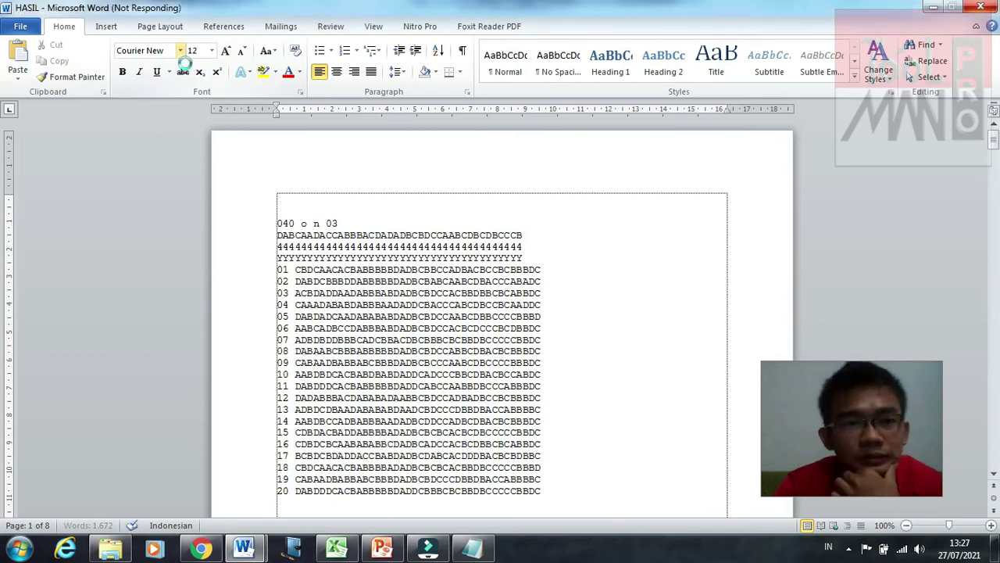
drag(829, 406, 873, 429)
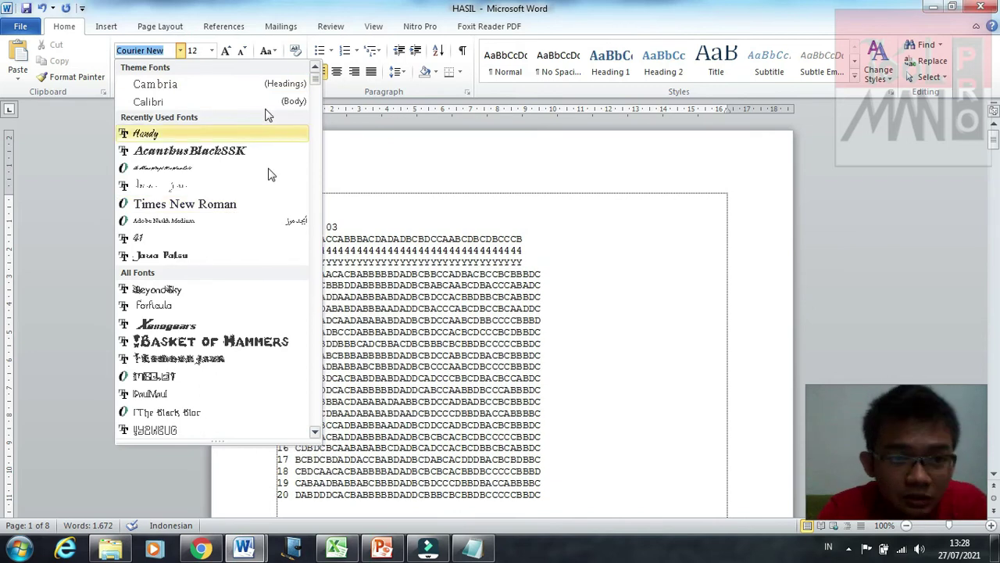
click(208, 102)
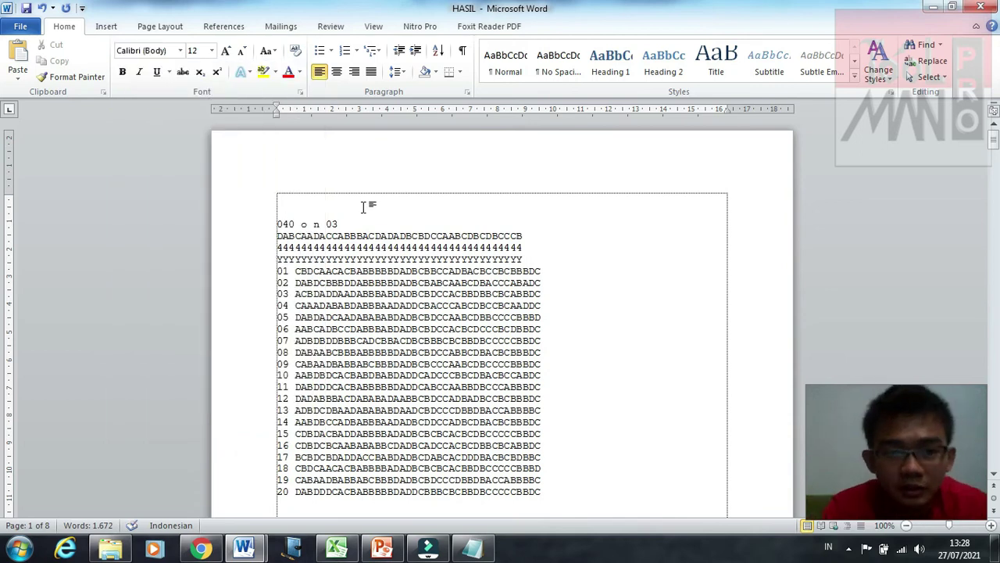
Step: Type tabbed Nama, NPM and Kelas lines with the student's name, student number and class 6 PVTMO D
text(Nama)
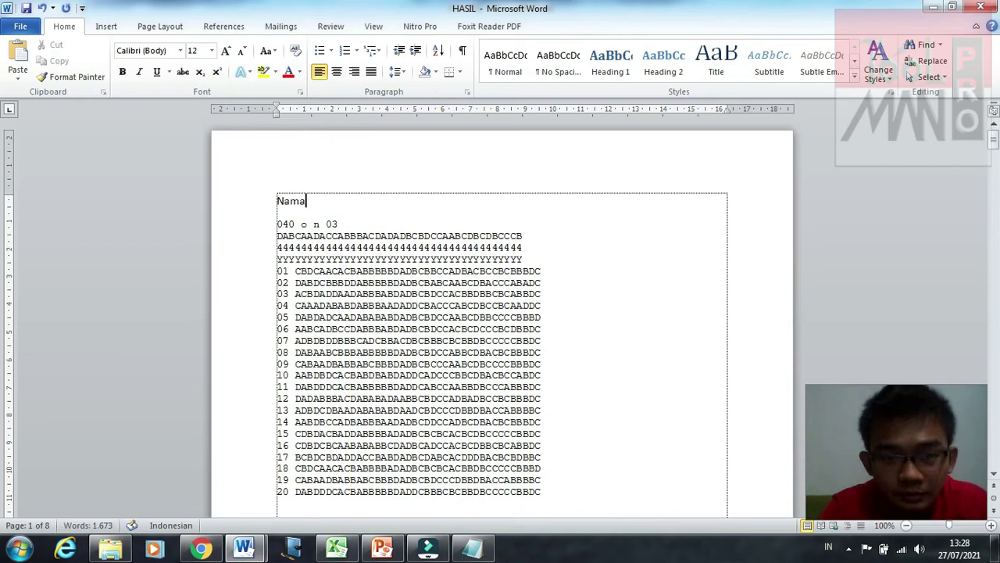
key(Caps_Lock)
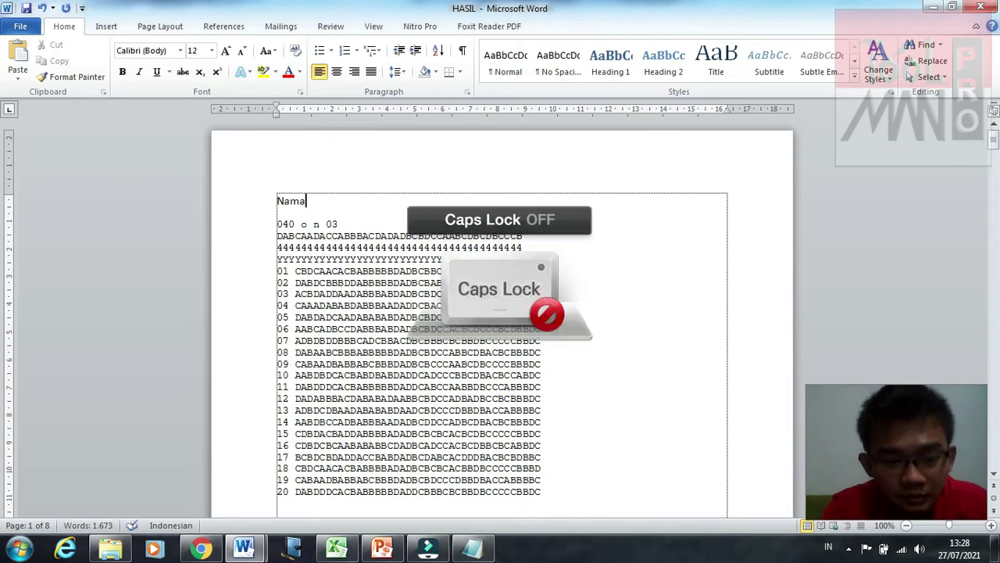
key(Tab)
key(Tab)
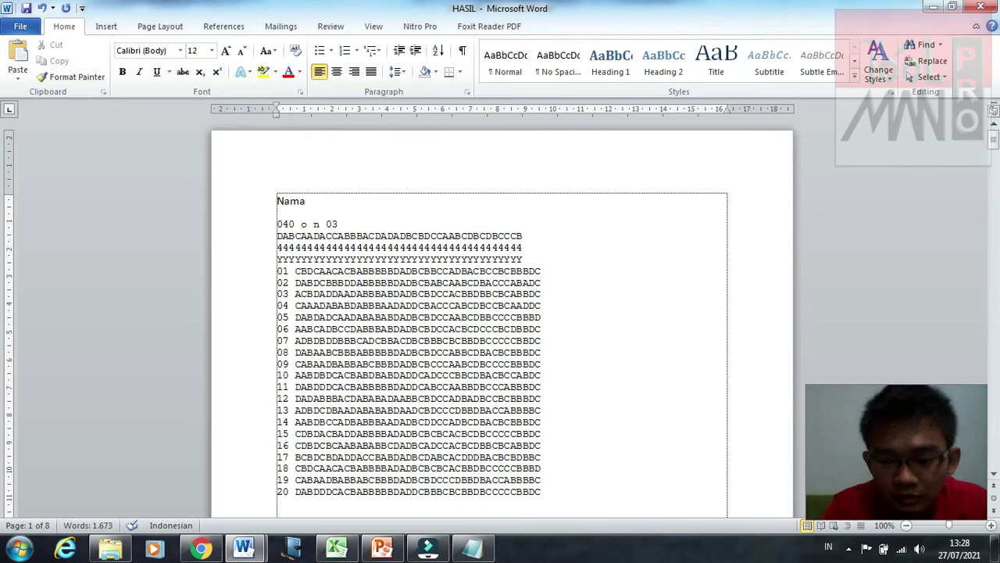
text(:)
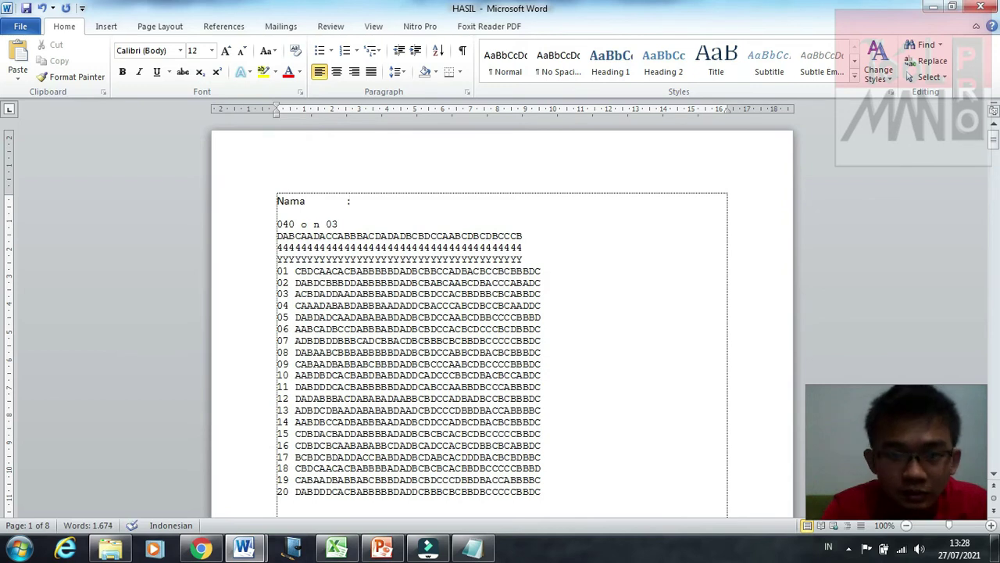
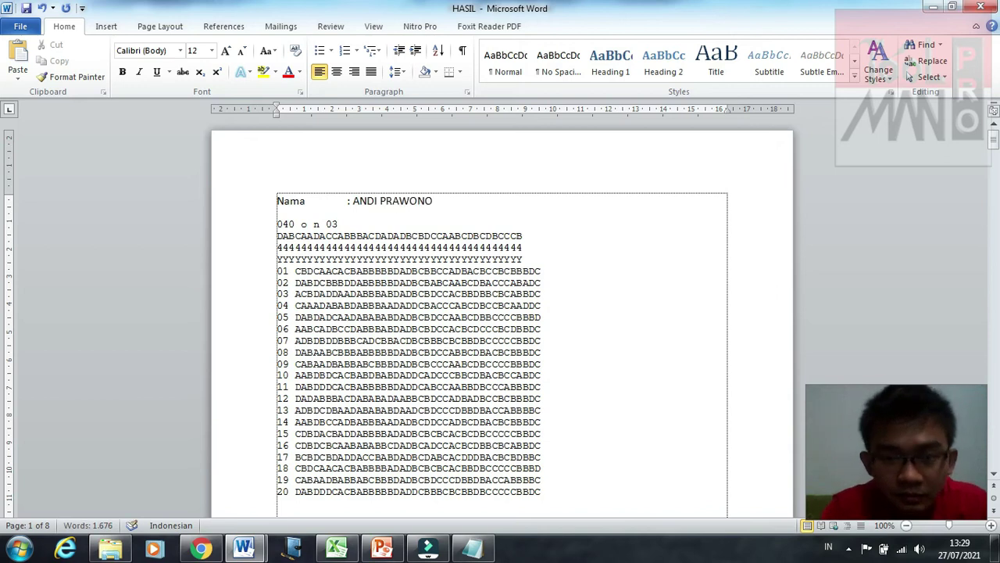
key(Return)
text(N)
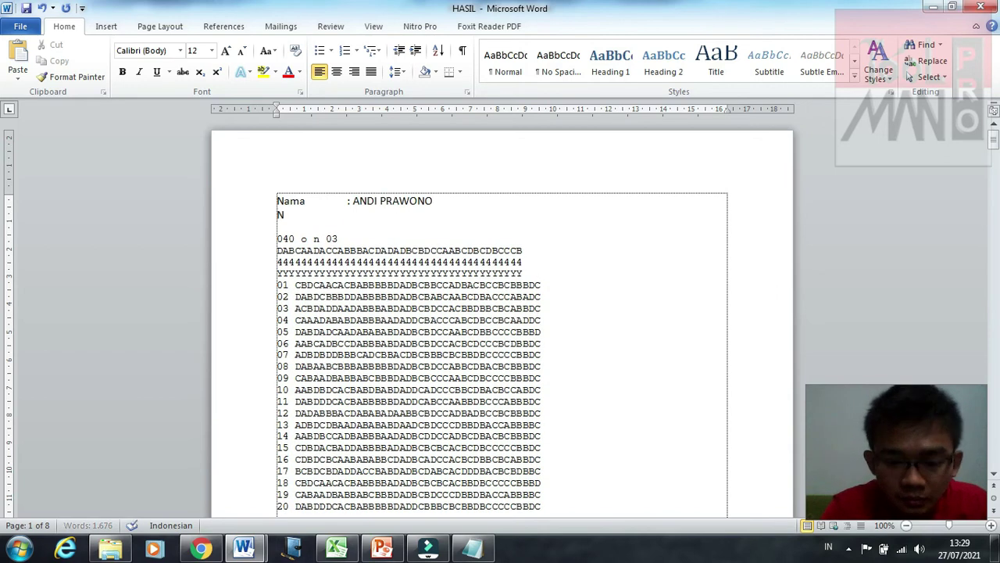
text(PM)
key(Tab)
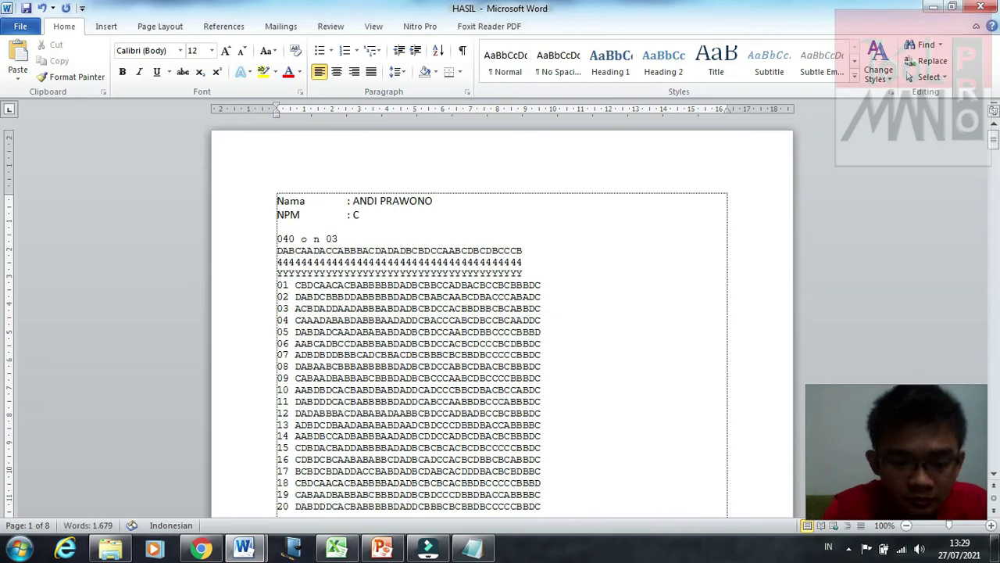
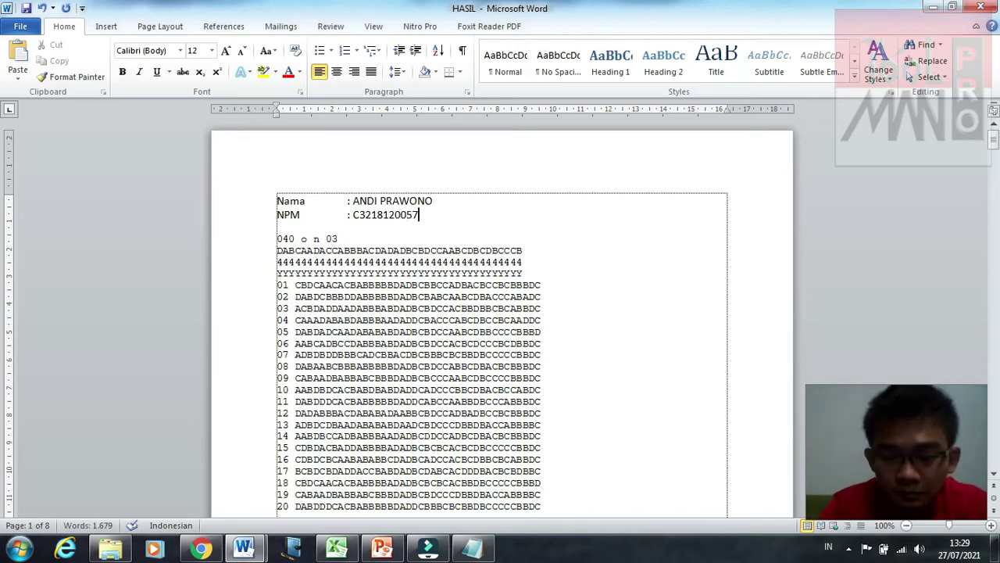
key(Return)
text(Kelas)
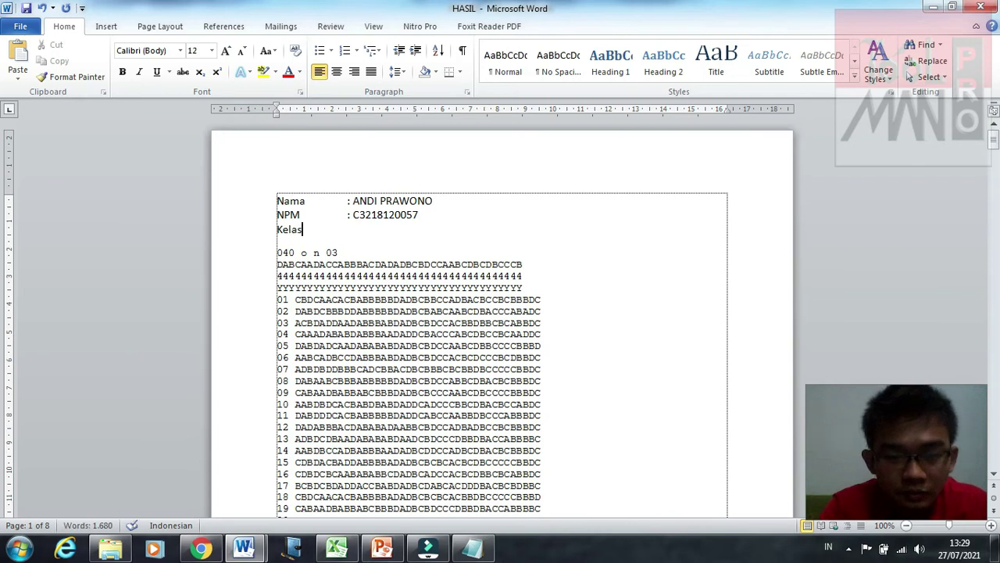
key(Tab)
text(:)
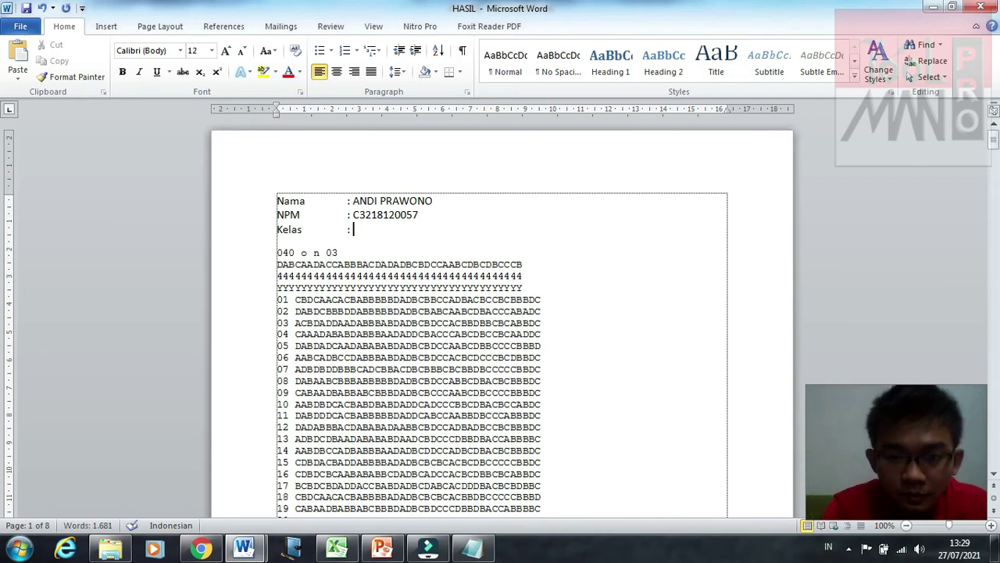
text( 6 P)
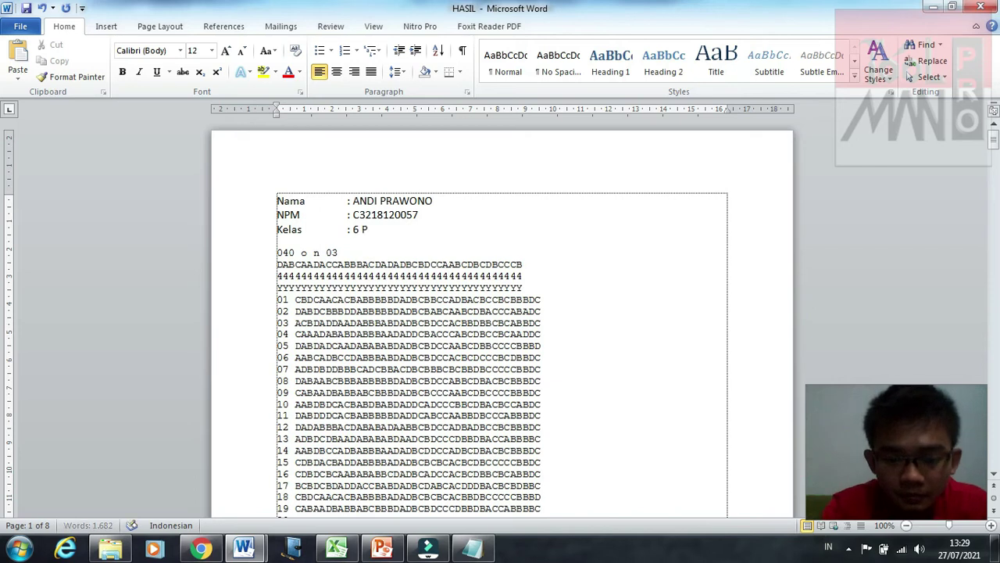
text(VTMO D)
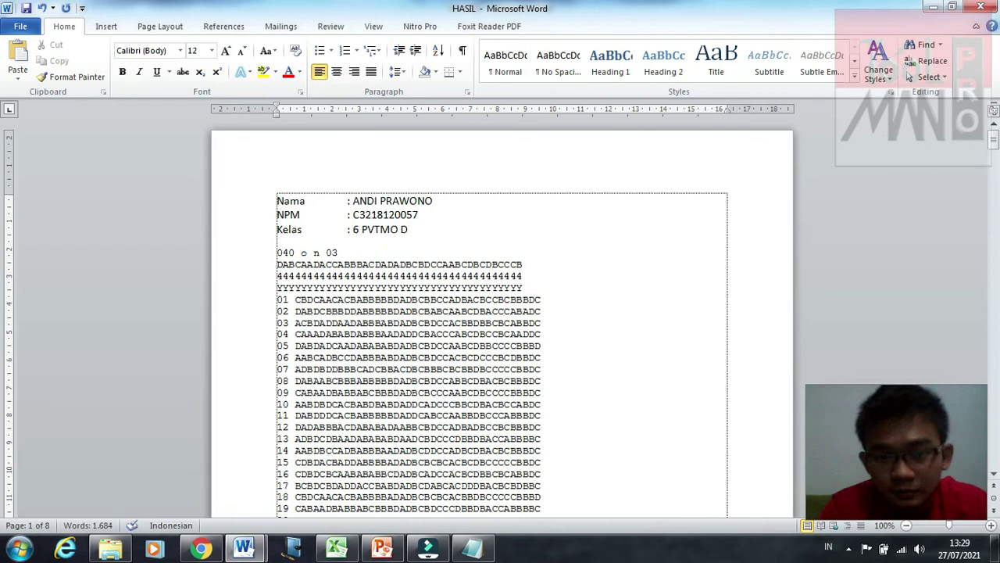
key(Return)
Step: Delete the extra tab before the Nama, NPM and Kelas colons
click(346, 202)
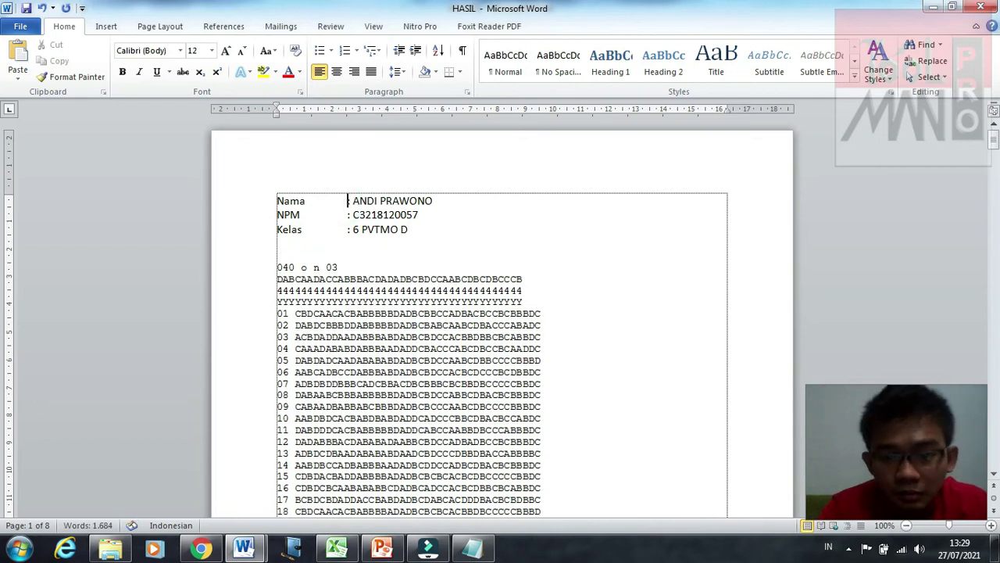
key(BackSpace)
click(342, 216)
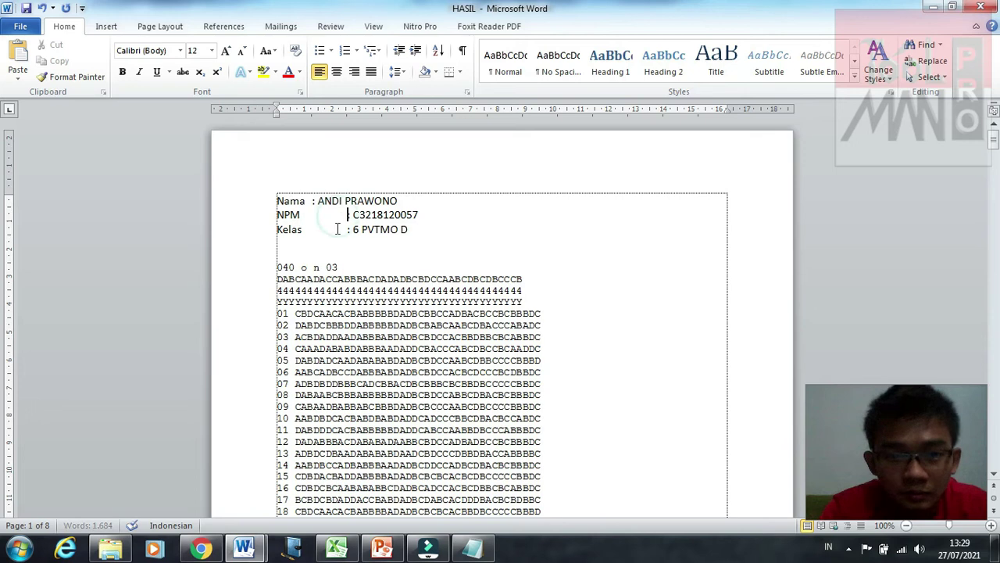
key(BackSpace)
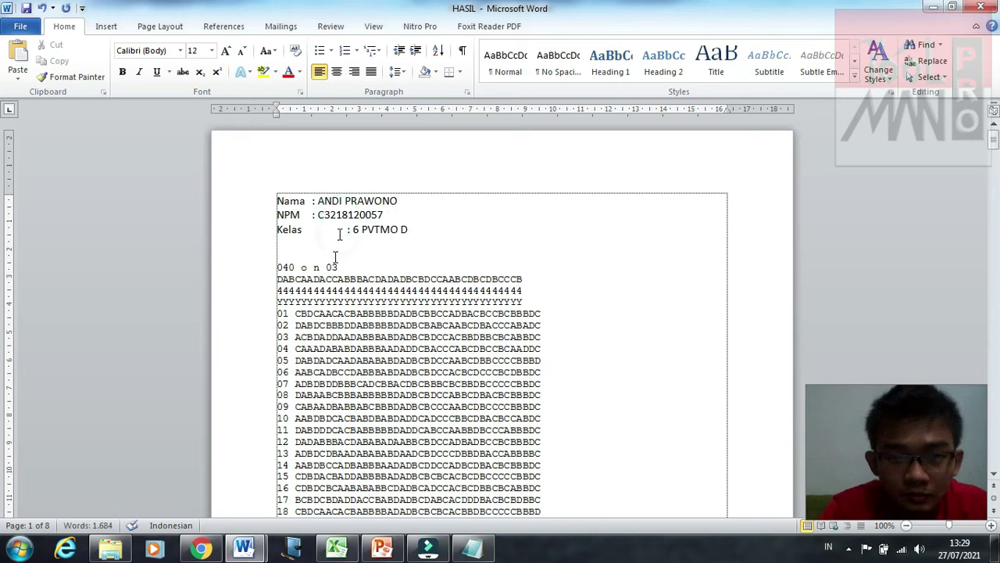
key(BackSpace)
click(326, 249)
key(Up)
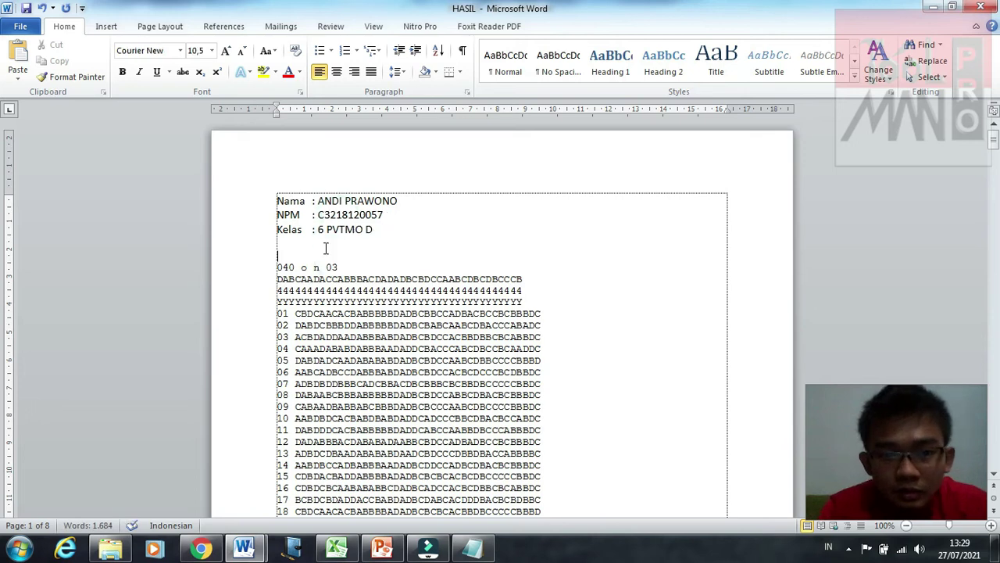
Step: Type the heading lines 'UAS EVALUASI PENDIDIKAN KEJURUAN' and 'UNIVERSITAS IVET 2021', then a blank line
click(320, 254)
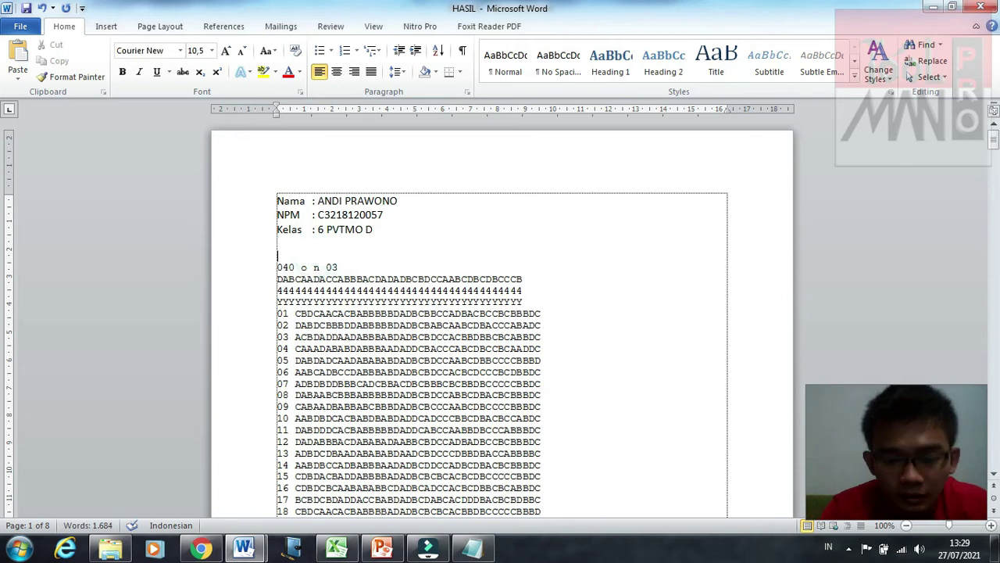
text(UA)
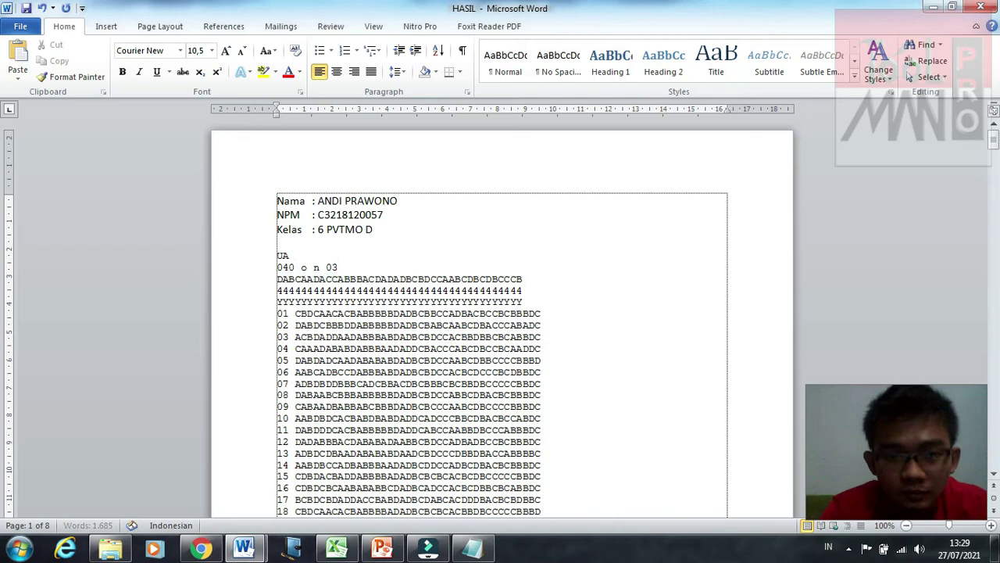
key(BackSpace)
key(BackSpace)
key(BackSpace)
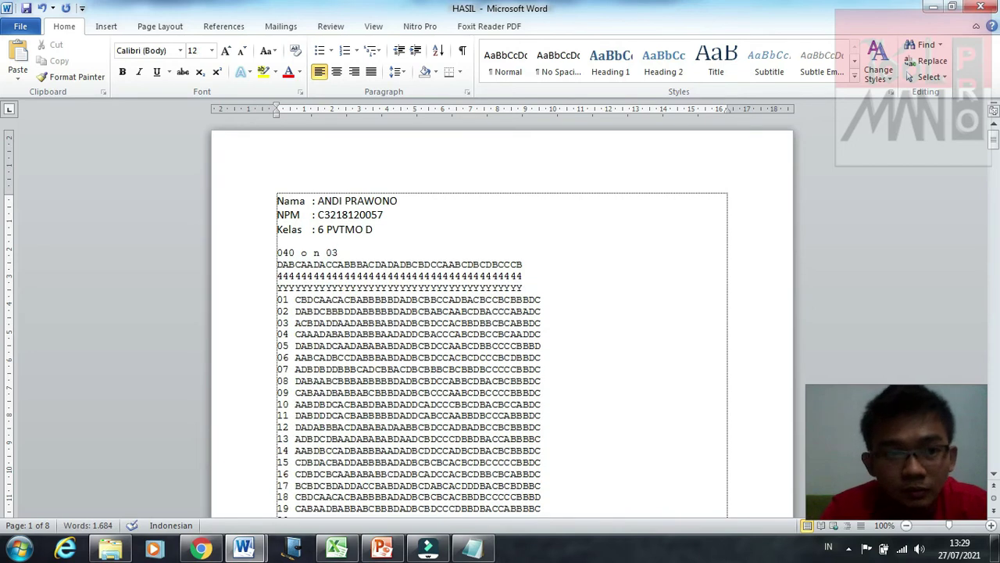
key(Return)
text(UAS)
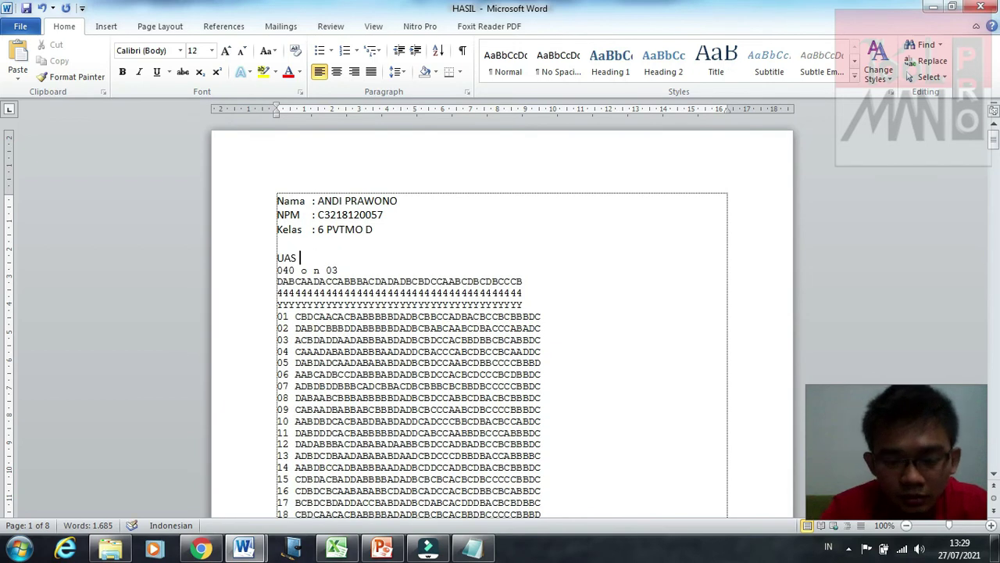
key(Caps_Lock)
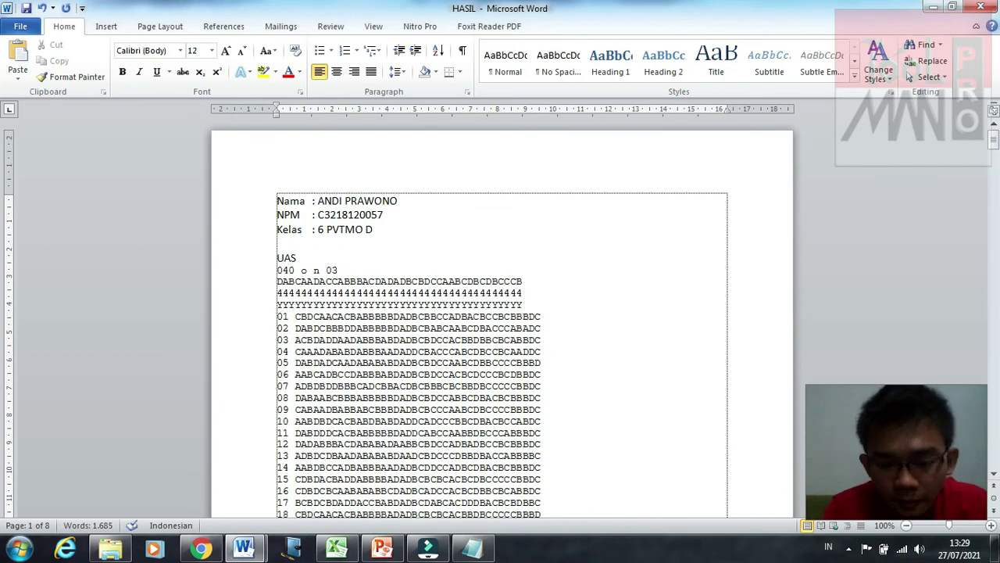
text(EVAL)
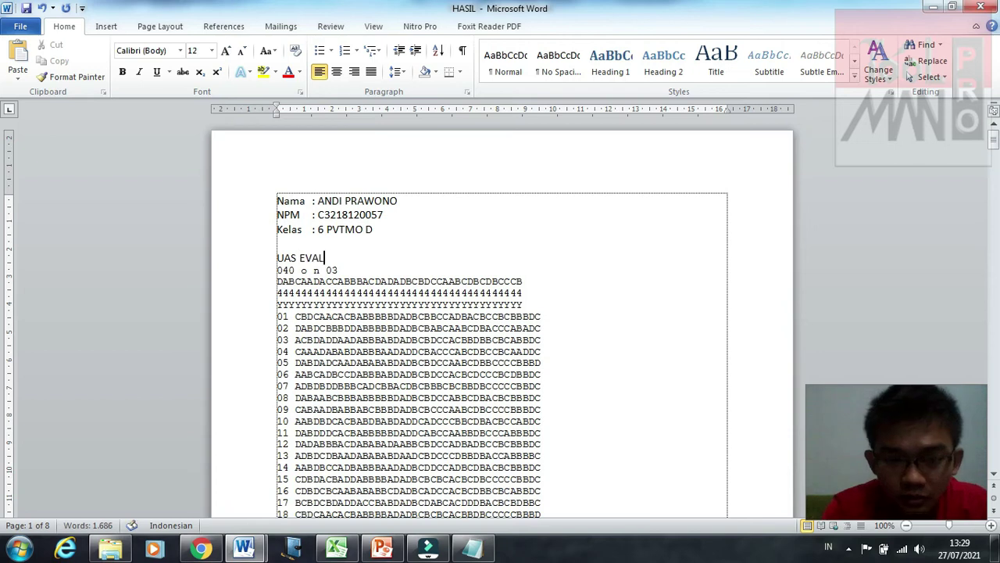
text(UASI PE)
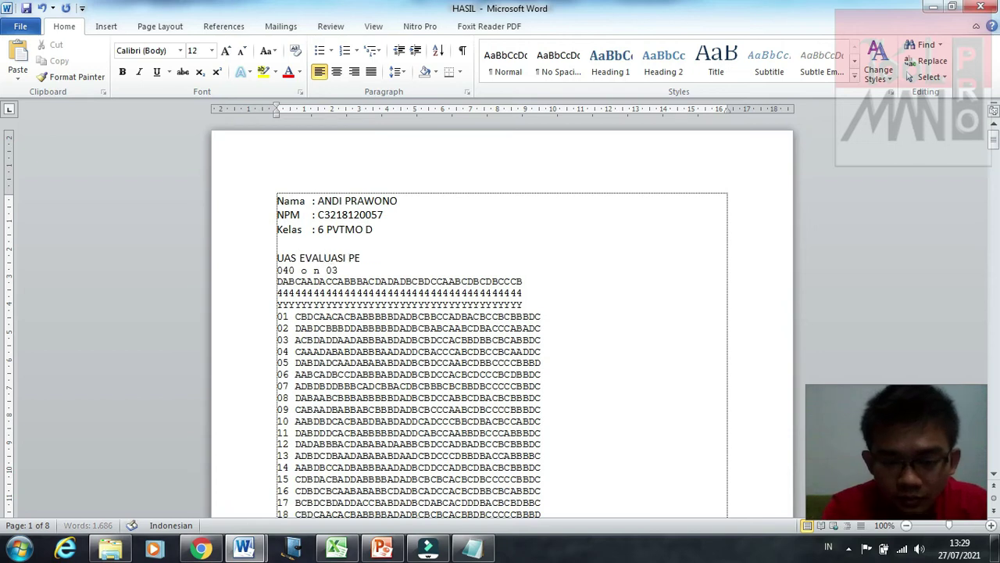
text(NDIDIKAN KEJURUAN)
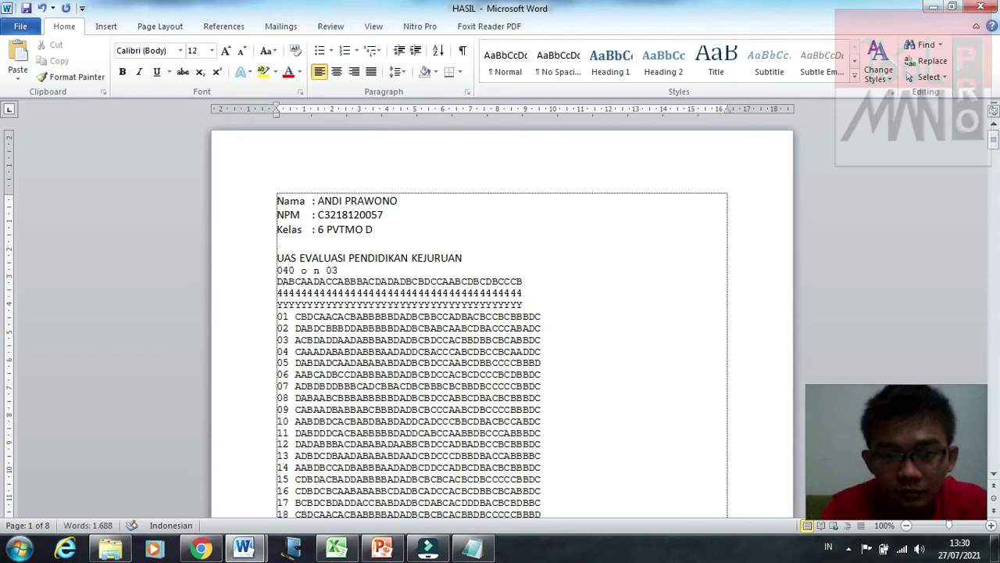
key(Return)
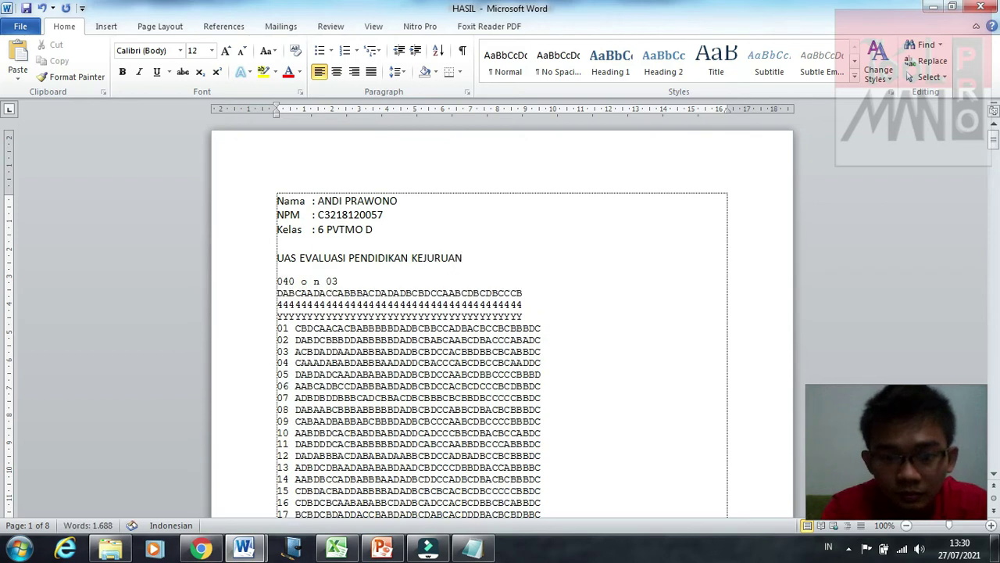
text(UNIVERSIT)
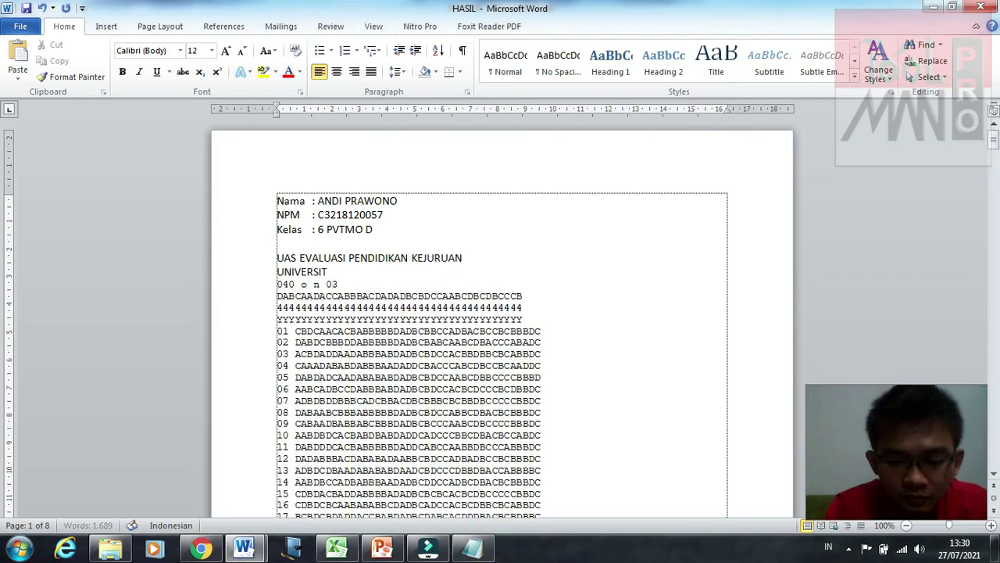
text(AS IVET)
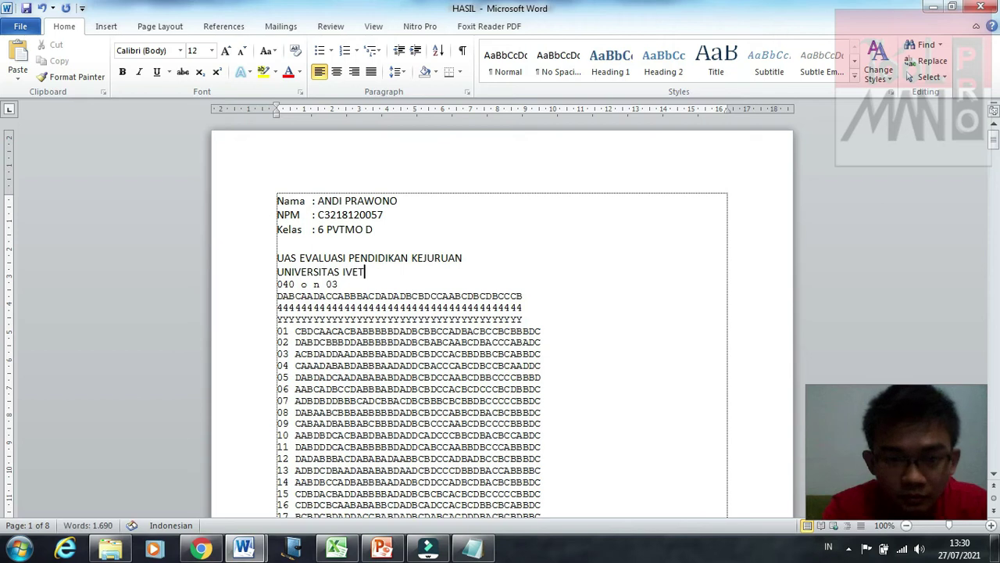
text( 2021)
key(Return)
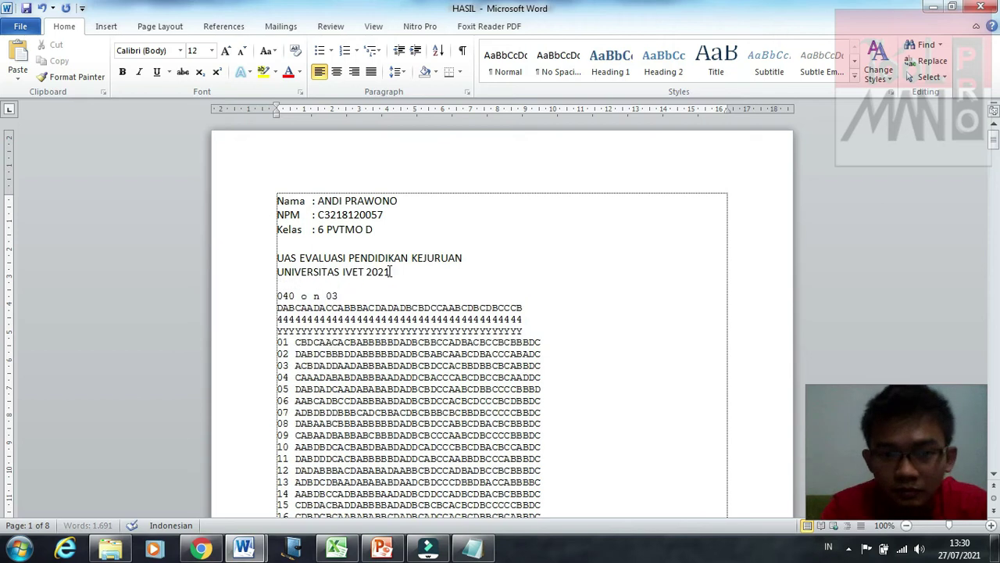
Step: Centre the two heading lines and make the student details and heading bold
drag(279, 258, 389, 272)
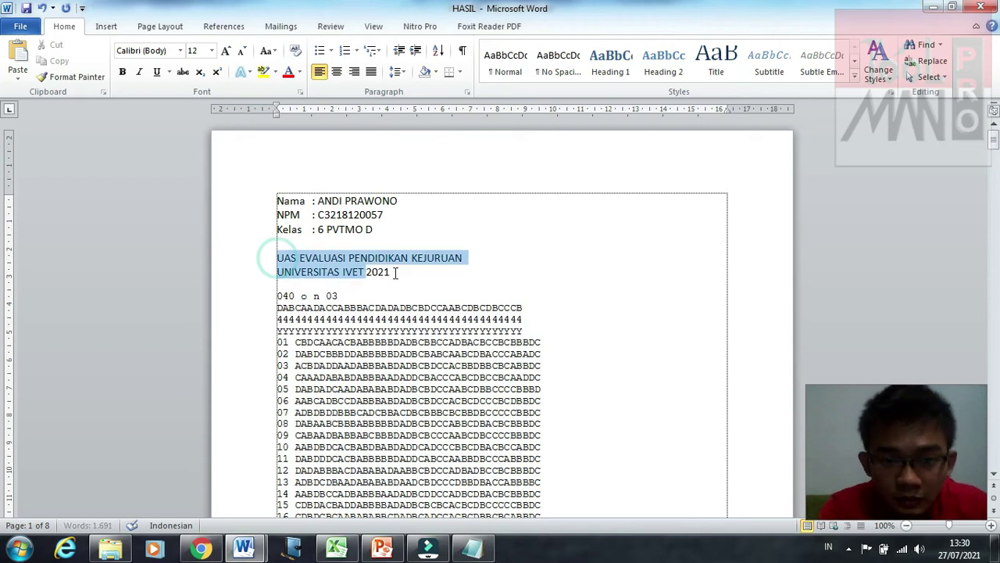
click(336, 71)
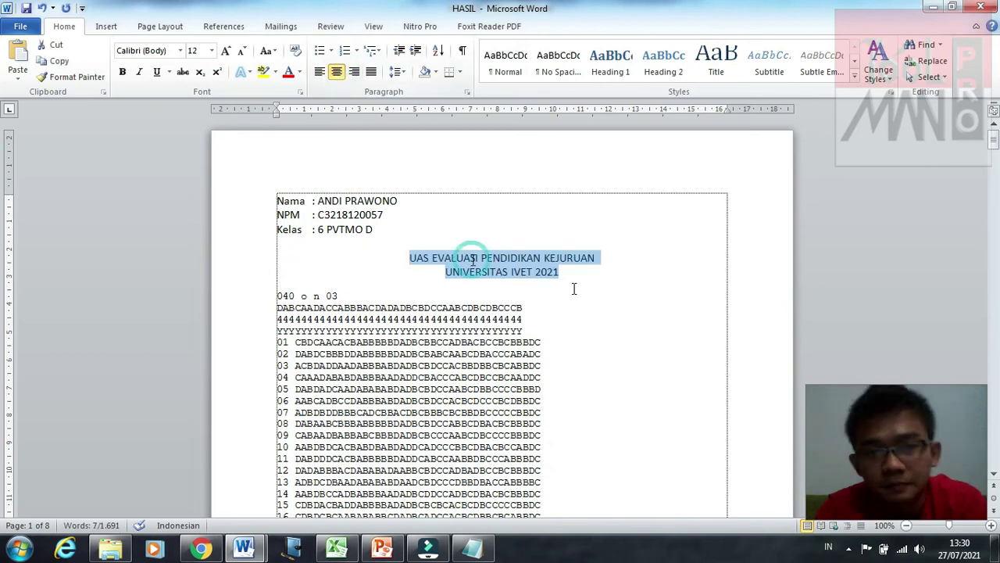
click(471, 258)
drag(561, 274, 287, 192)
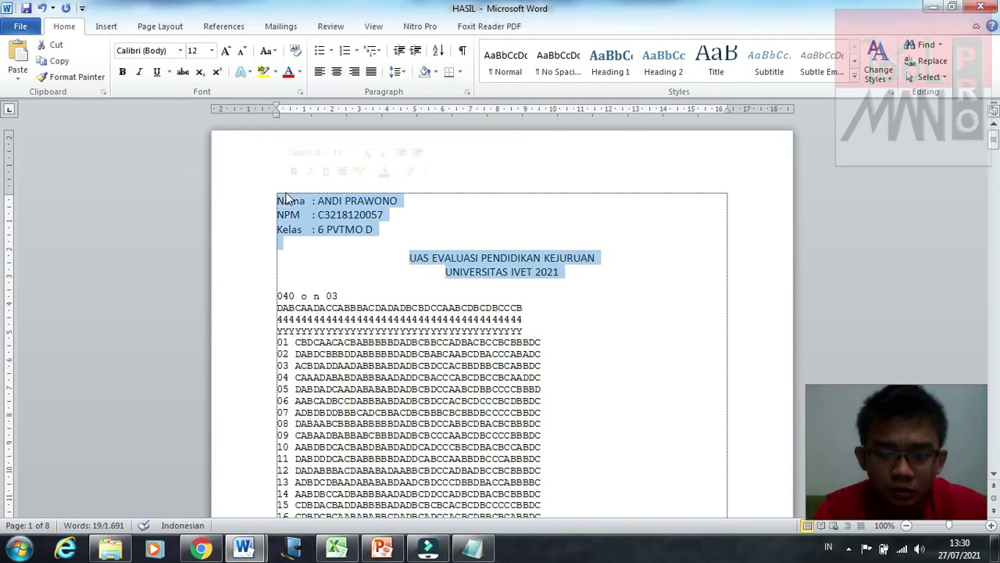
key(ctrl+b)
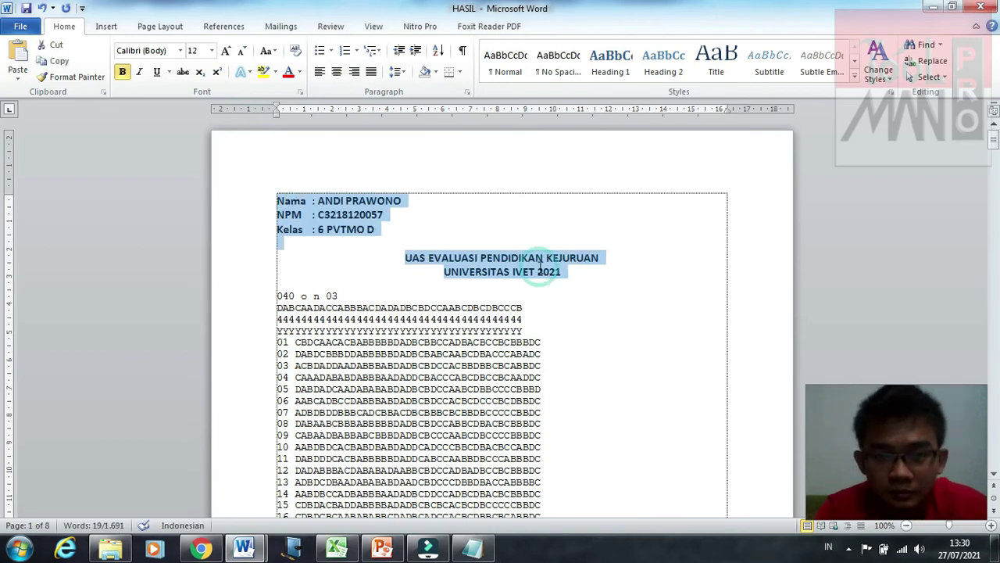
click(539, 271)
Step: Set the answer data, from 040 o n 03 through row 20, to 16 pt
scroll(538, 266, down, 15)
scroll(425, 232, up, 10)
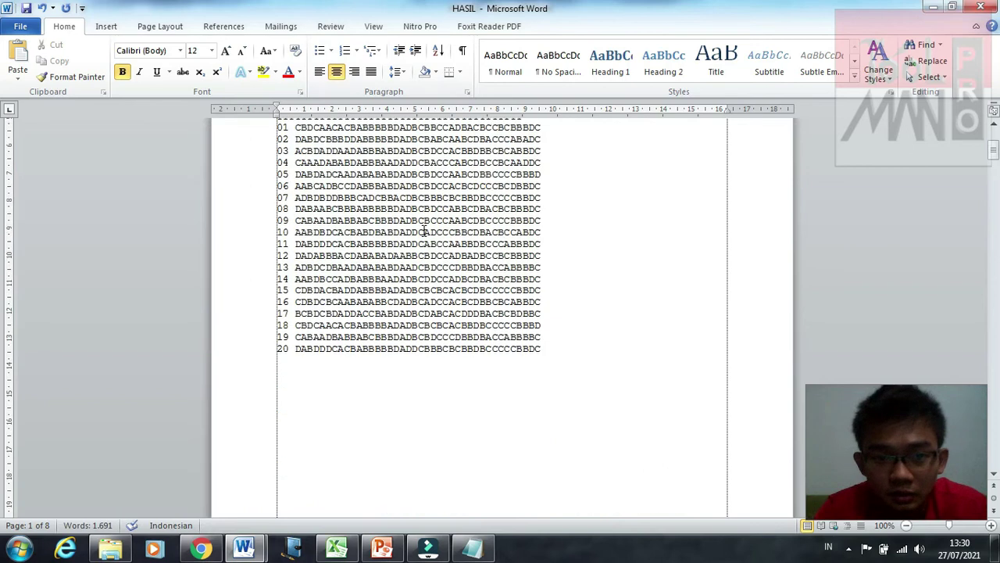
scroll(425, 232, up, 2)
click(275, 167)
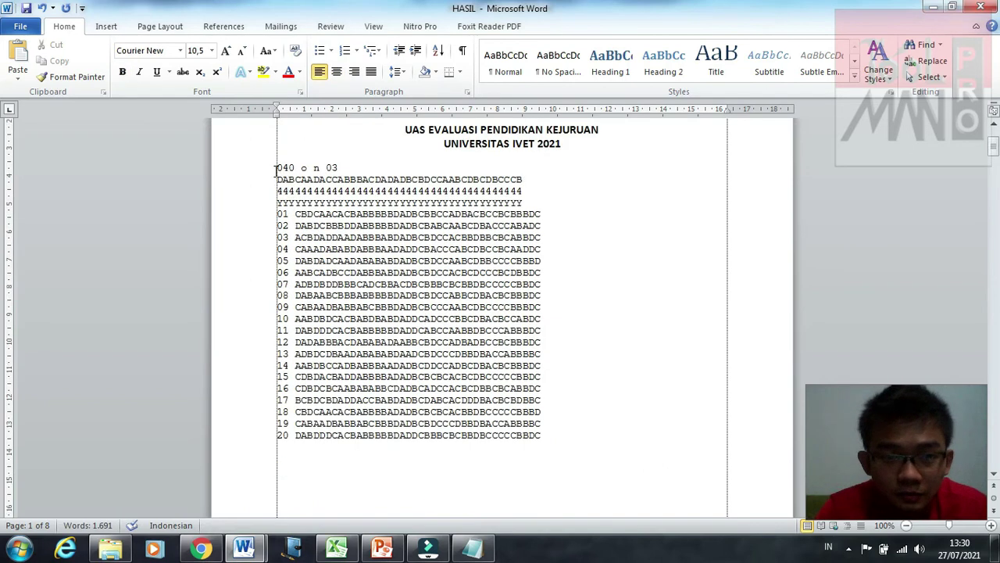
drag(364, 248, 549, 444)
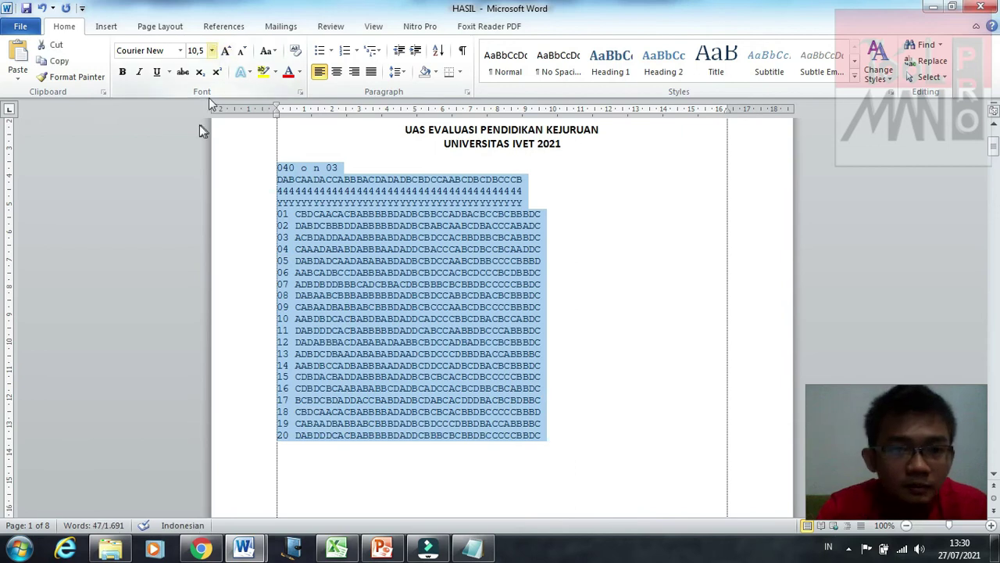
click(211, 50)
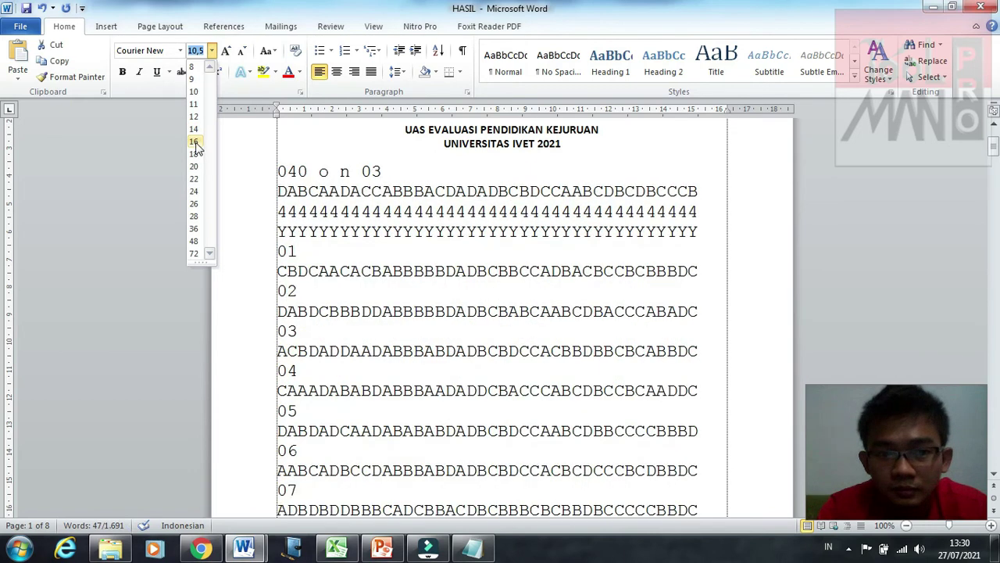
click(195, 142)
click(725, 305)
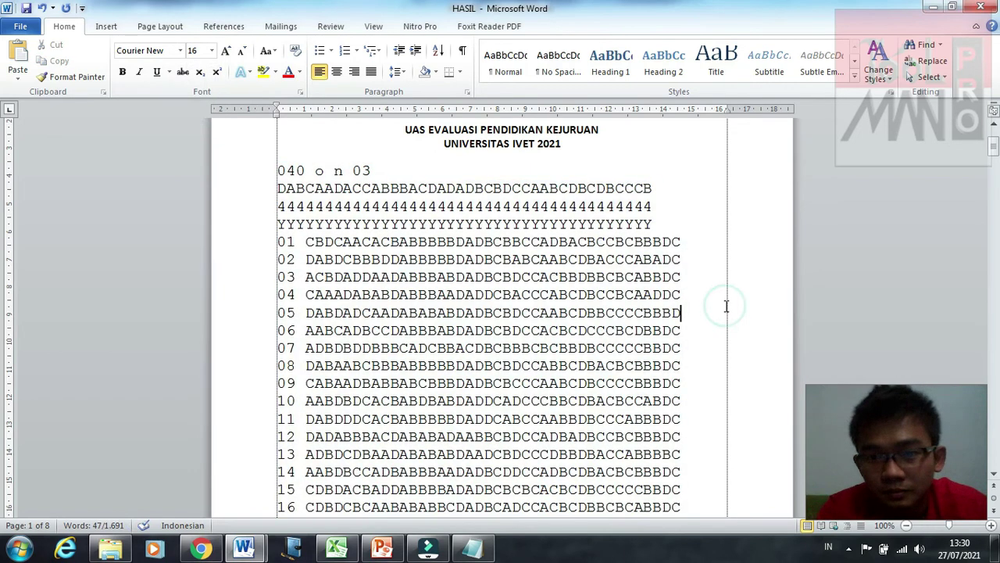
scroll(725, 305, up, 3)
scroll(726, 305, down, 15)
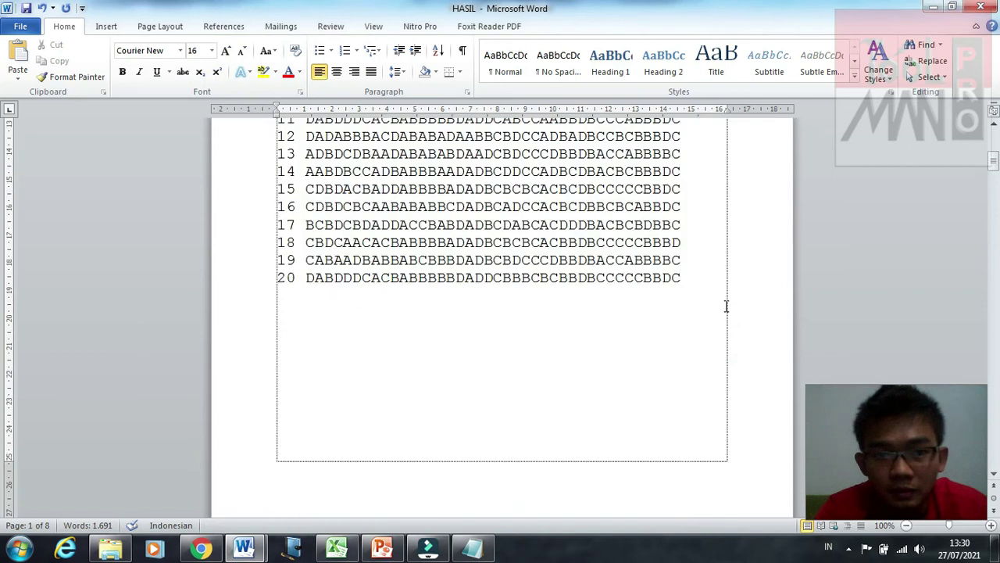
scroll(726, 306, up, 15)
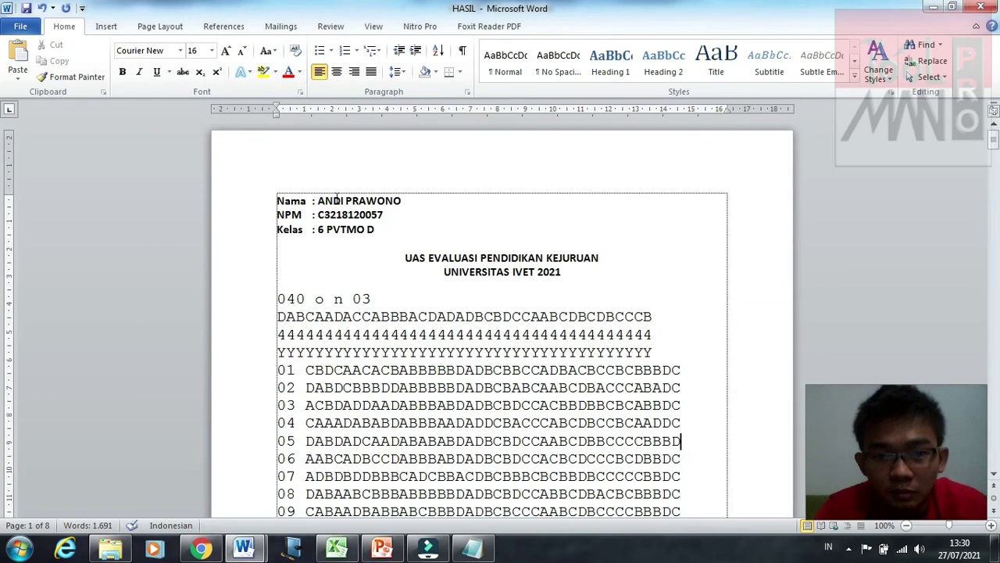
Step: Set the student details and heading to 16 pt
drag(277, 200, 602, 274)
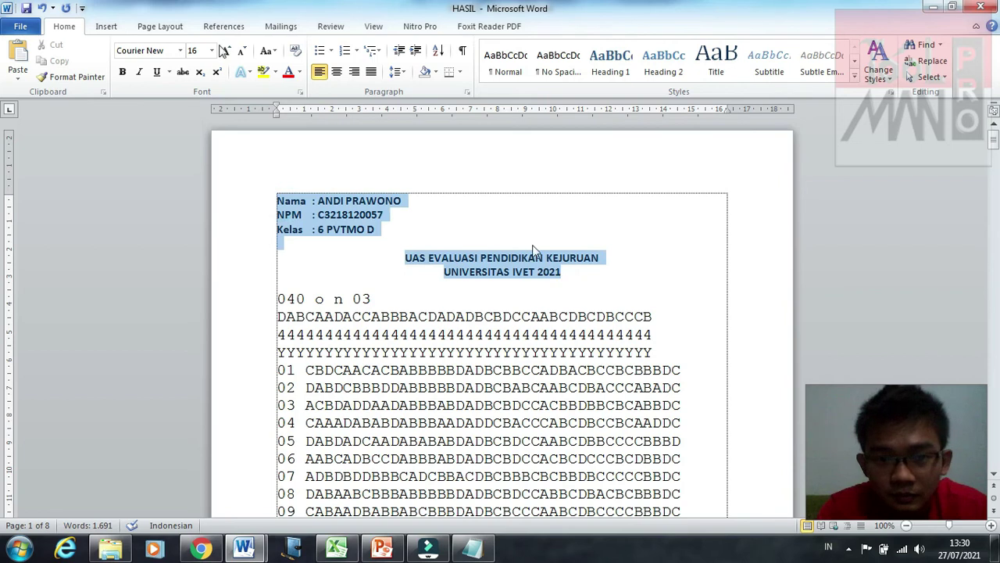
click(212, 51)
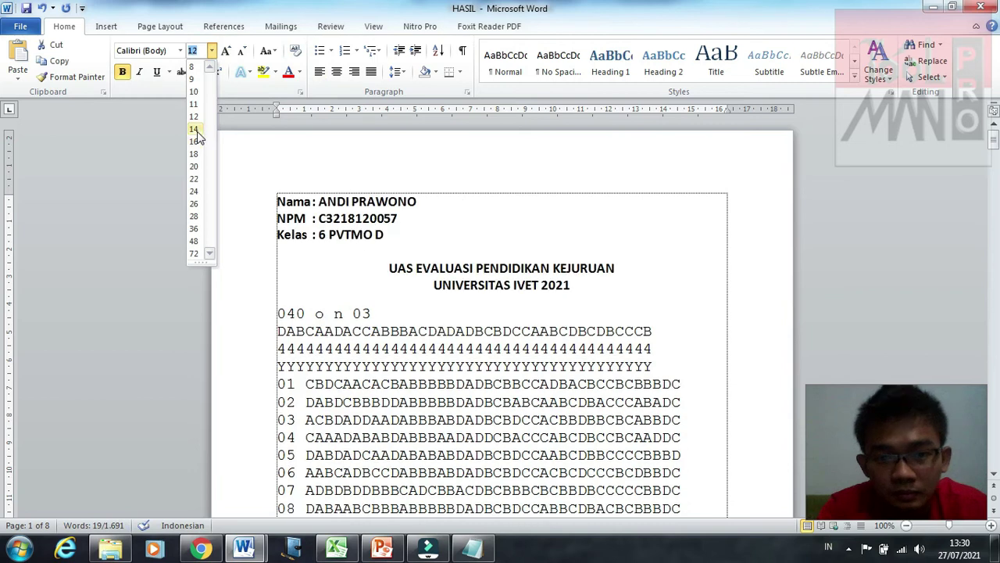
click(196, 130)
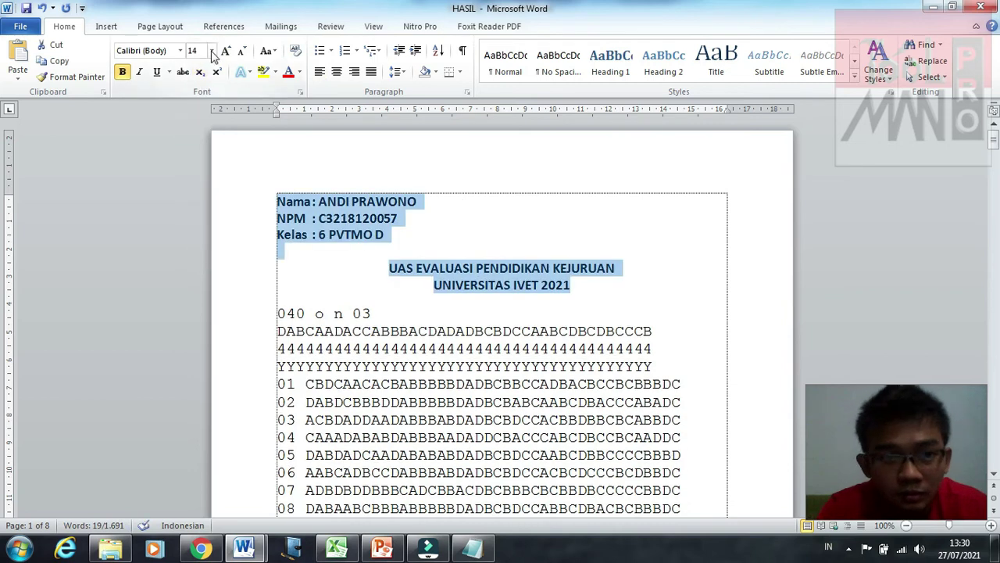
click(212, 51)
key(Return)
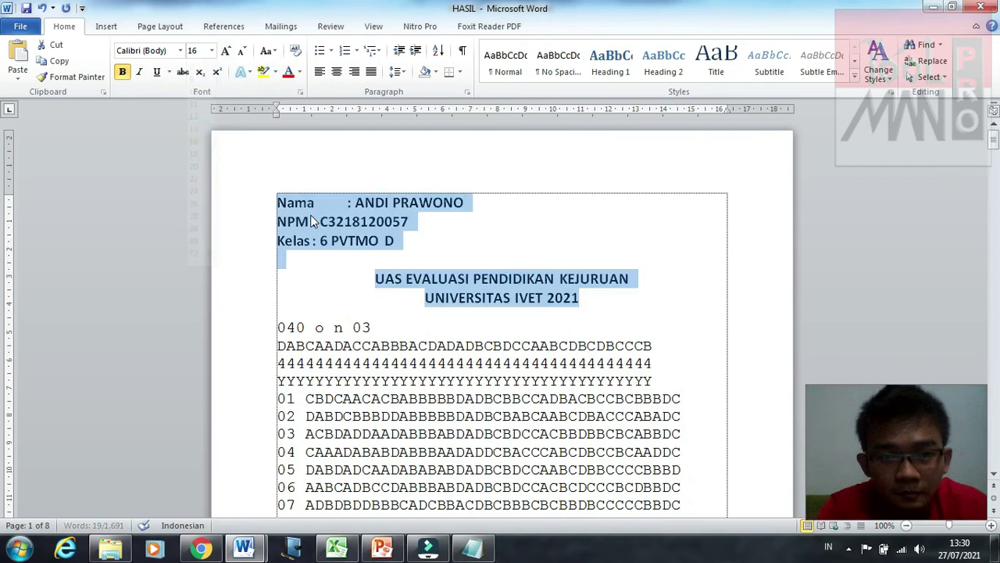
Step: Add a tab after NPM and after Kelas so their colons line up with Nama's
click(312, 222)
key(Tab)
key(Tab)
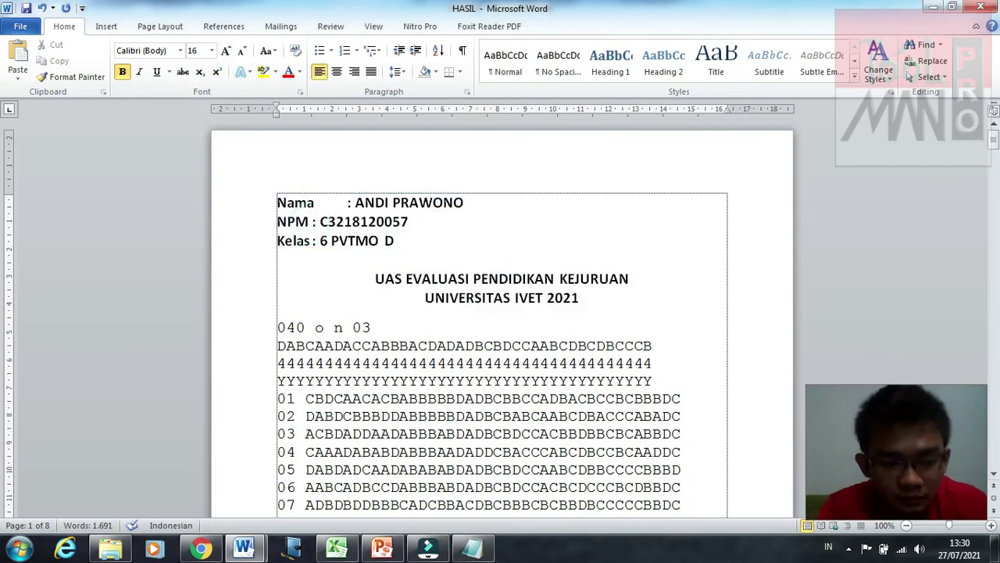
click(312, 245)
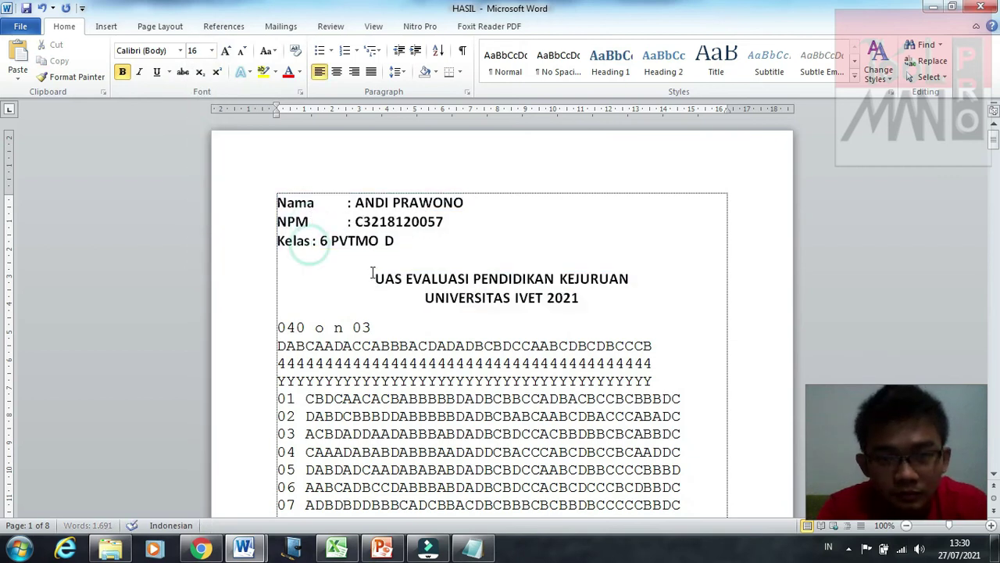
key(Tab)
key(Tab)
scroll(372, 273, down, 2)
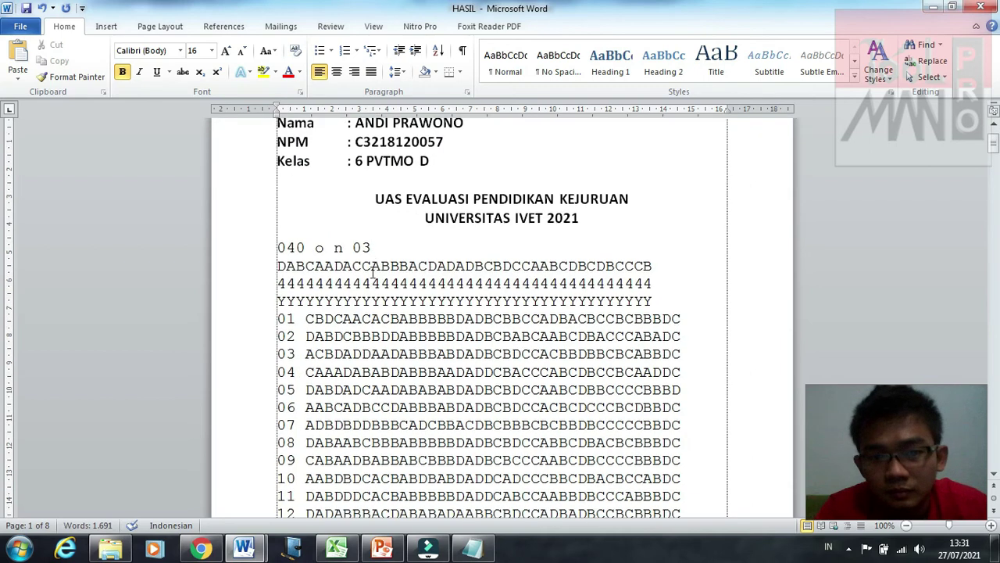
scroll(372, 273, down, 15)
scroll(372, 273, up, 3)
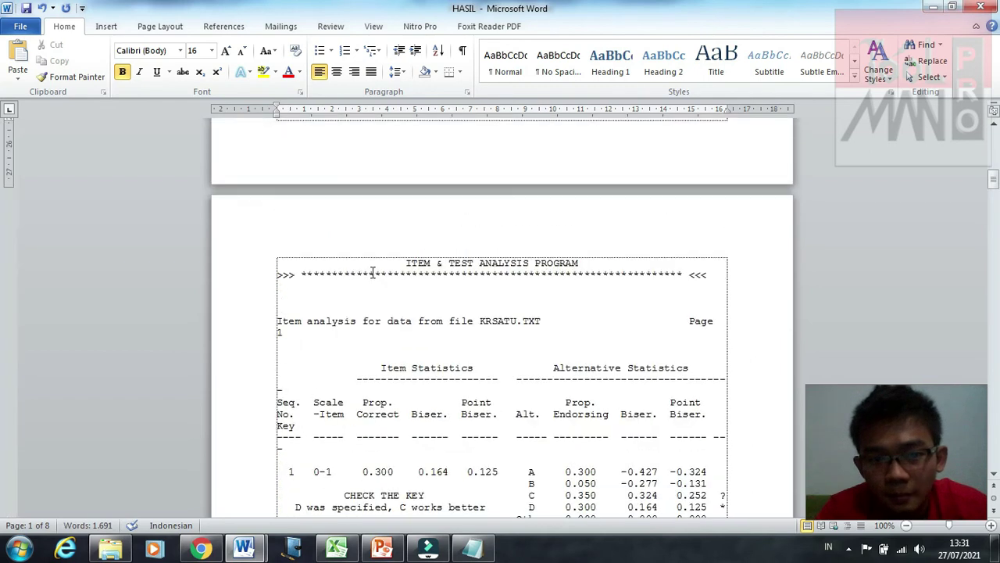
scroll(372, 273, up, 12)
scroll(328, 265, down, 1)
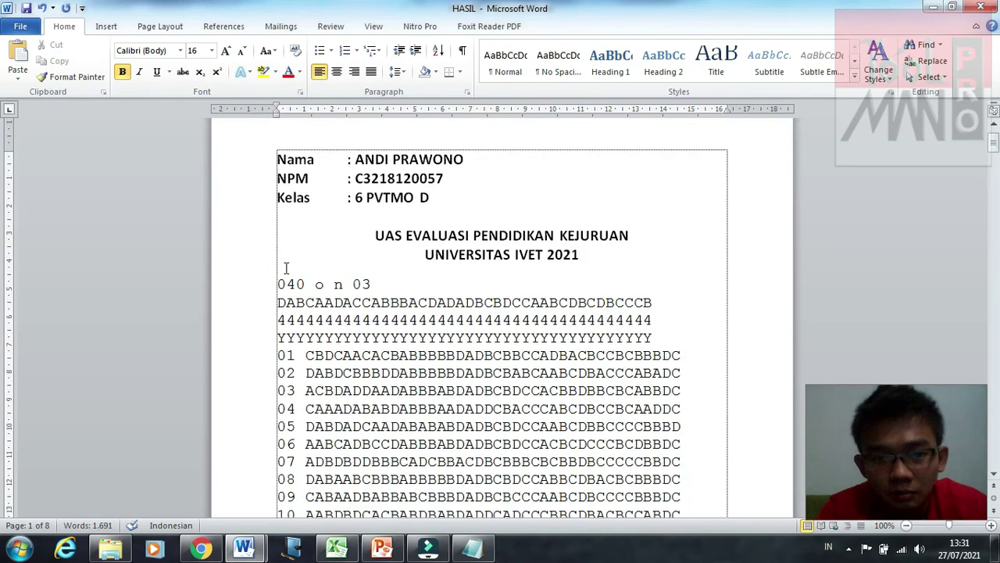
Step: Add a 16 pt '***BANK DATA***' label above the answer data and a blank line below the heading
click(282, 268)
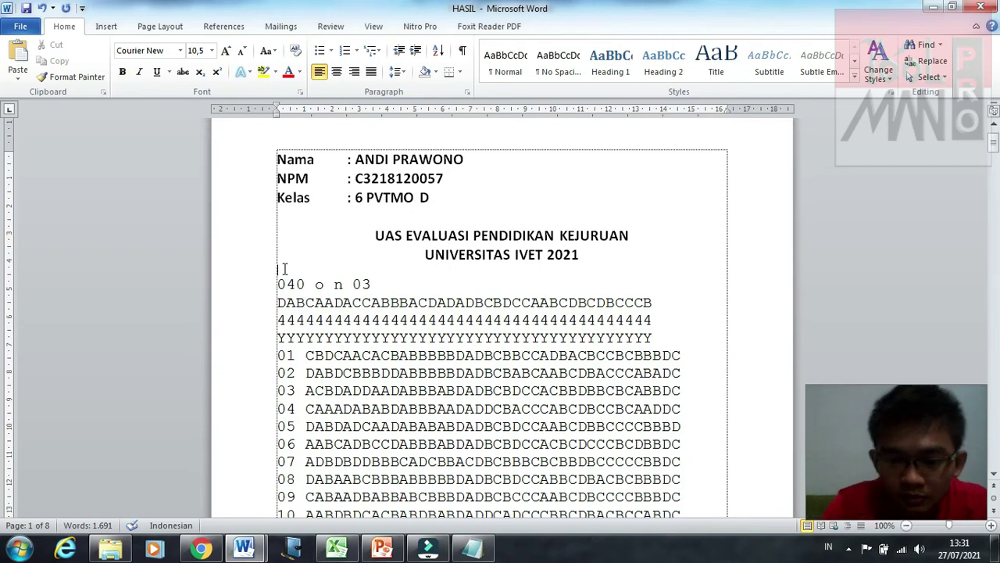
text(***bA)
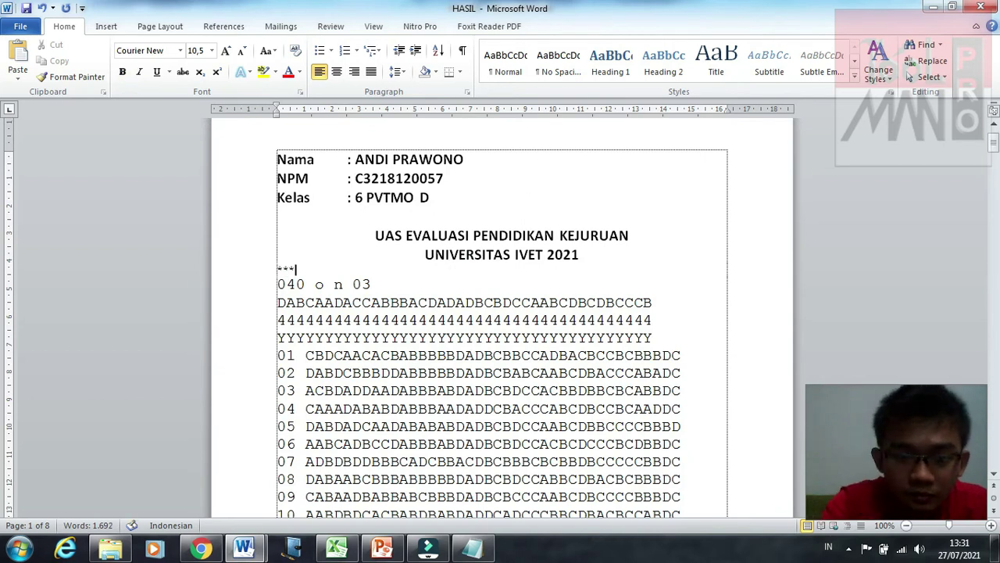
key(BackSpace)
key(BackSpace)
text(BANK DATA)
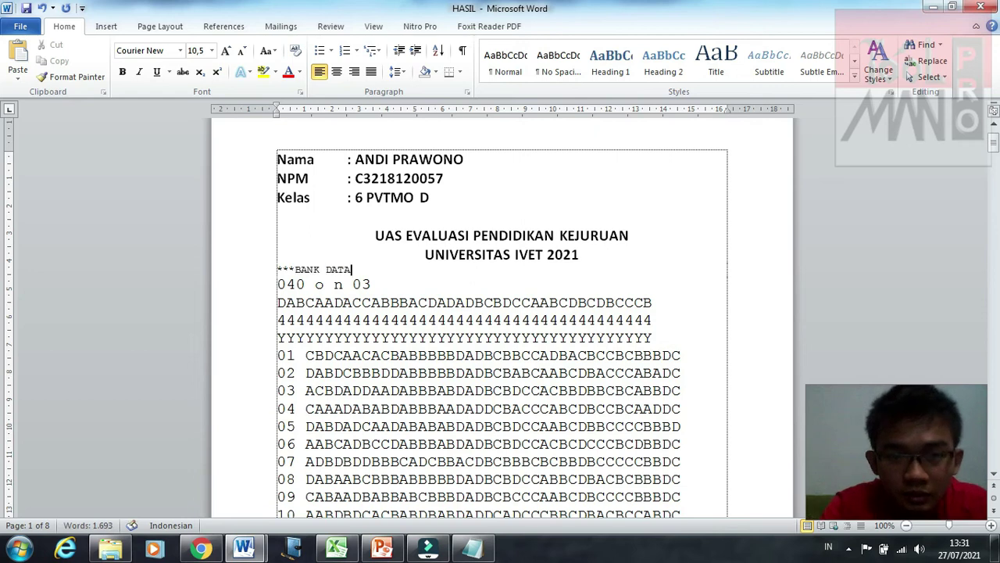
text(***)
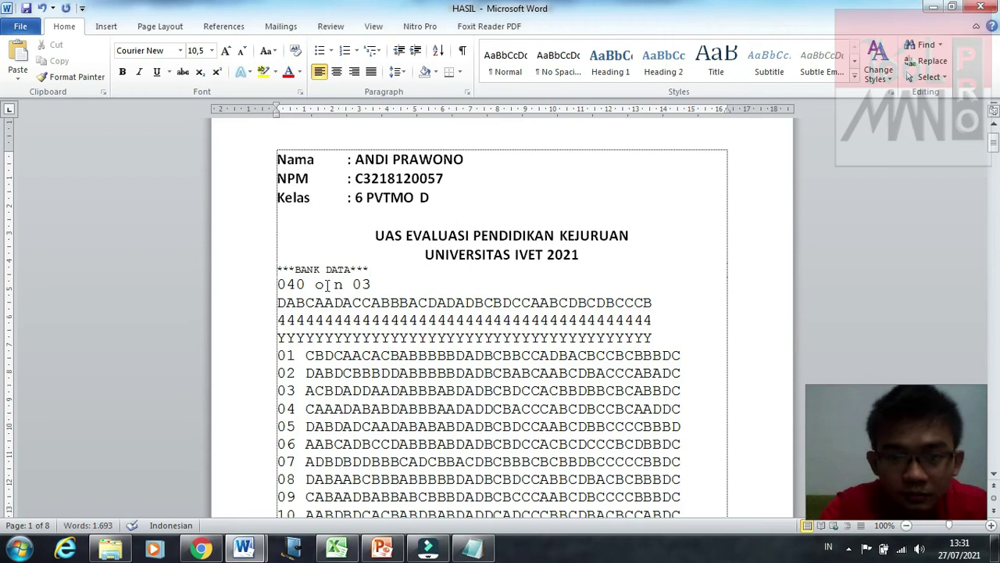
drag(277, 269, 379, 271)
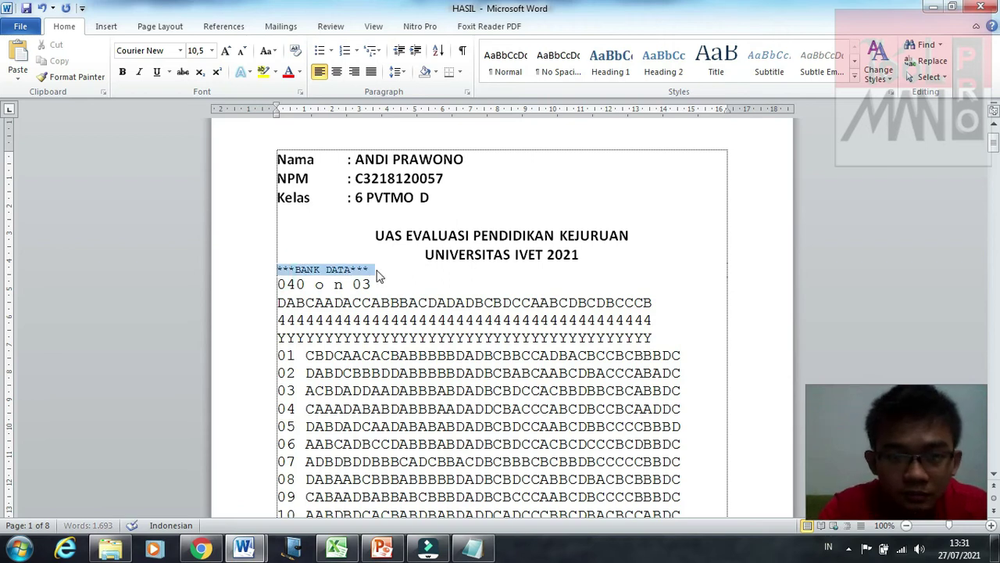
click(211, 51)
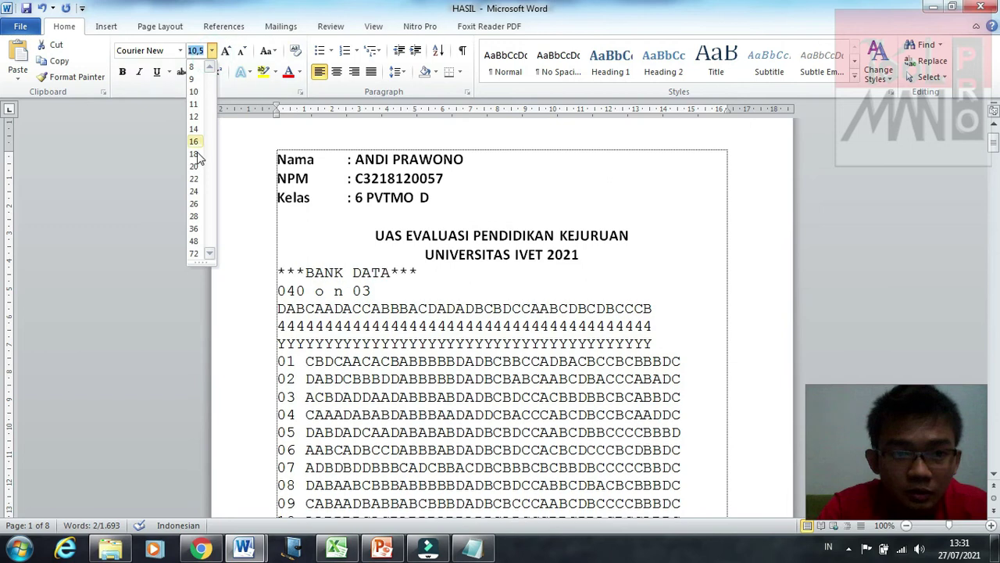
click(193, 141)
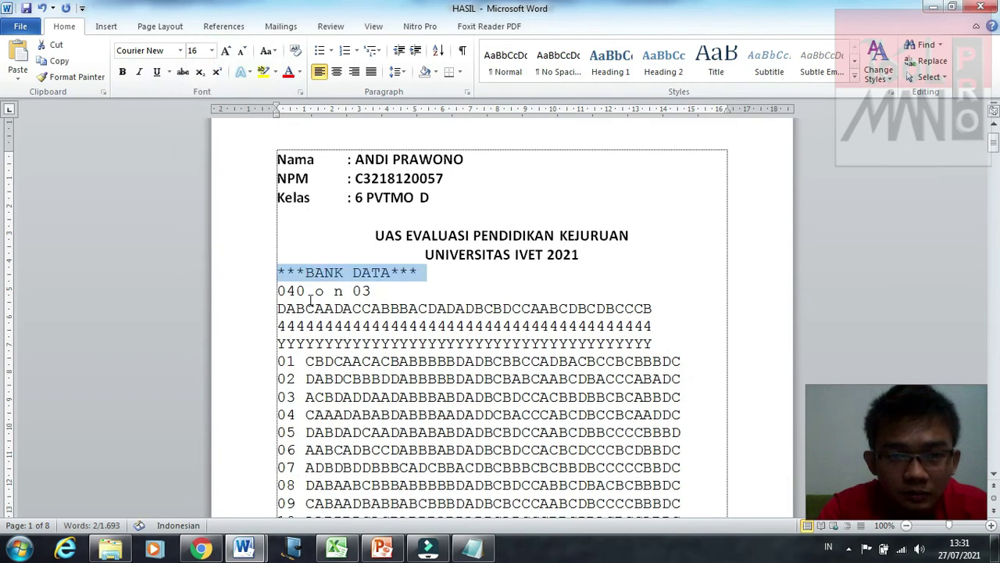
click(305, 308)
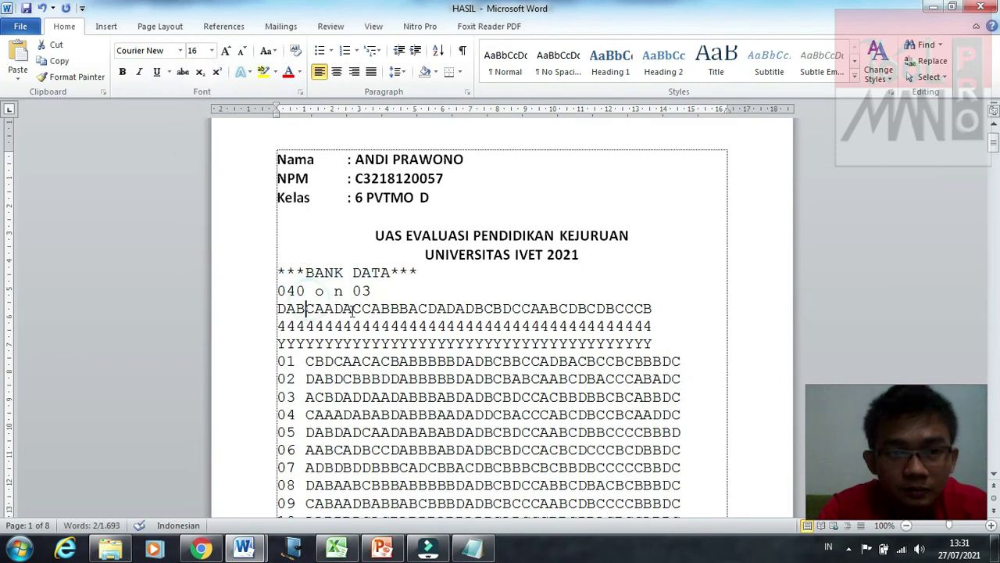
click(597, 262)
key(Return)
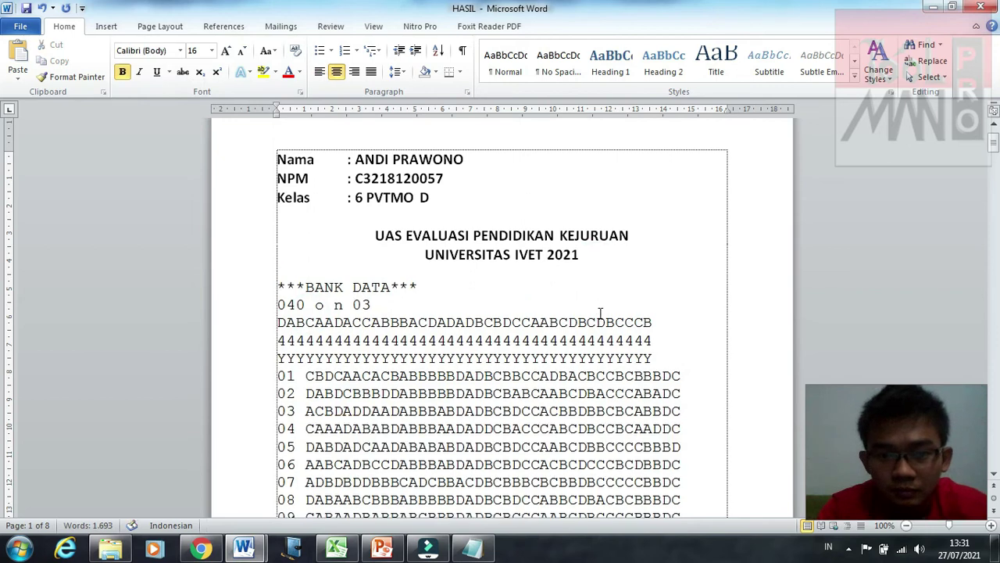
Step: Place the cursor on the empty line after the scale summary statistics at the document end
scroll(600, 311, down, 15)
scroll(599, 313, down, 2)
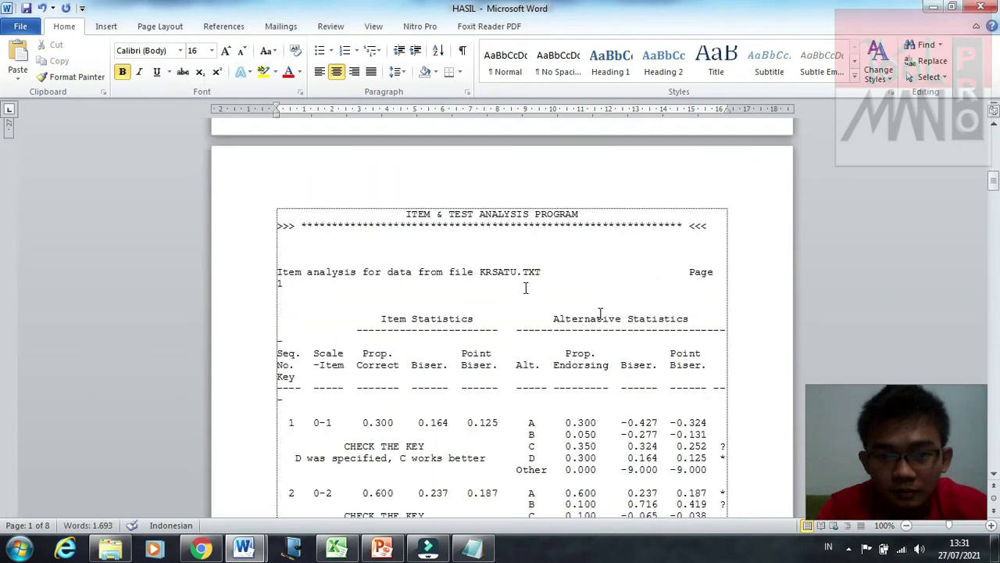
scroll(527, 286, up, 1)
scroll(526, 288, down, 3)
scroll(526, 289, up, 3)
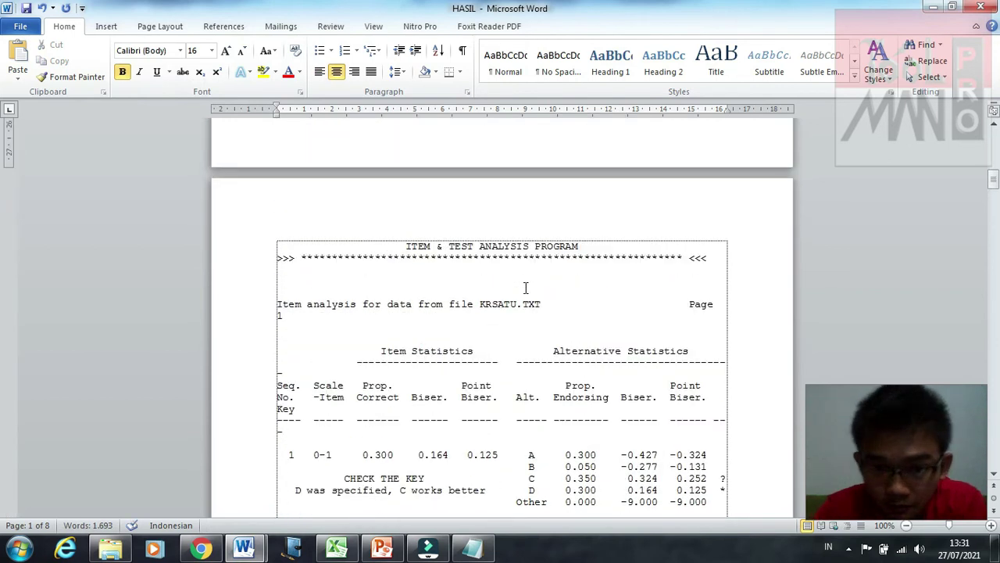
scroll(526, 288, down, 8)
scroll(526, 289, up, 9)
scroll(526, 289, down, 12)
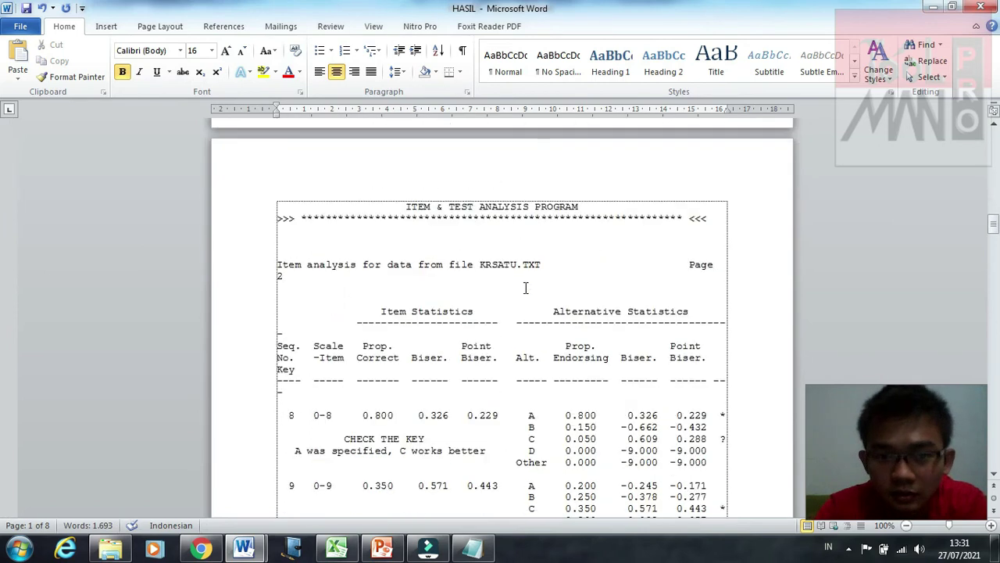
scroll(526, 288, down, 20)
scroll(526, 288, down, 20)
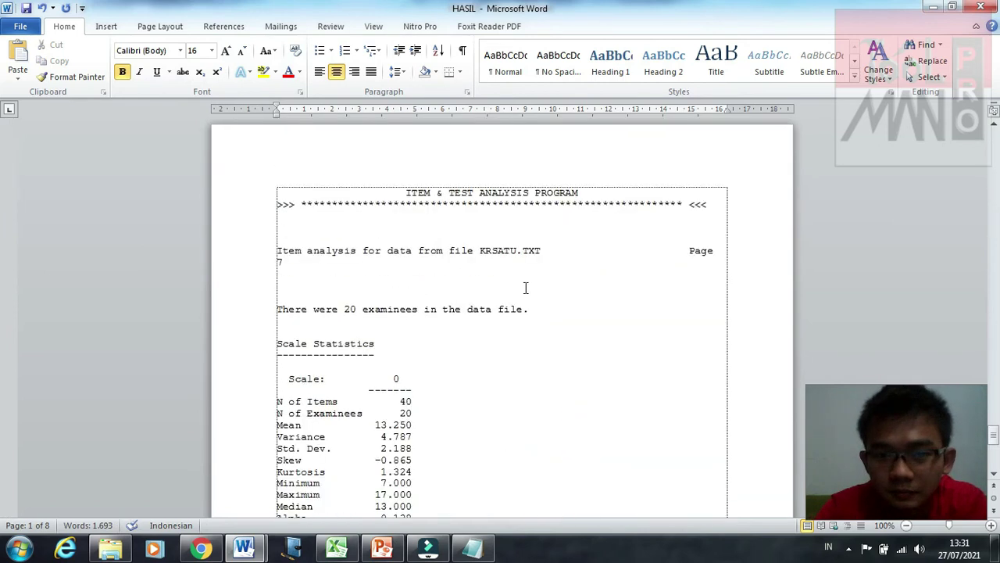
click(483, 363)
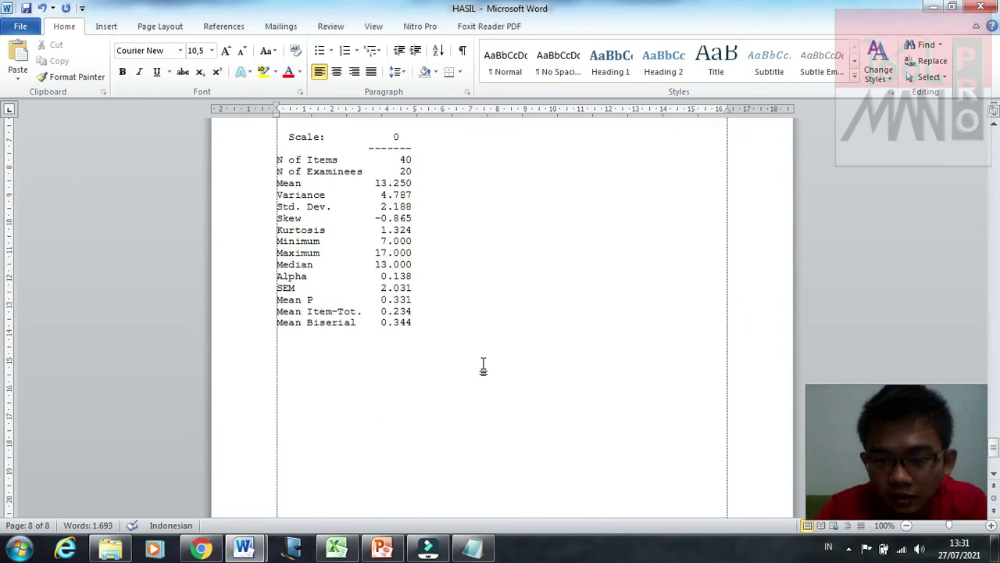
scroll(484, 365, down, 3)
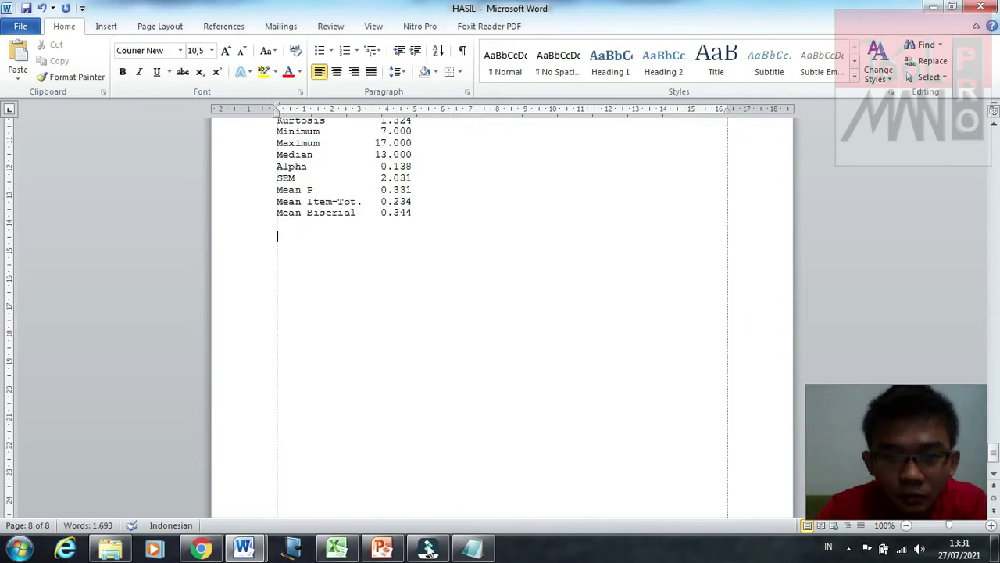
Step: Copy the whole SCORE examinee score list from Notepad and paste it below the summary statistics
key(alt+Tab)
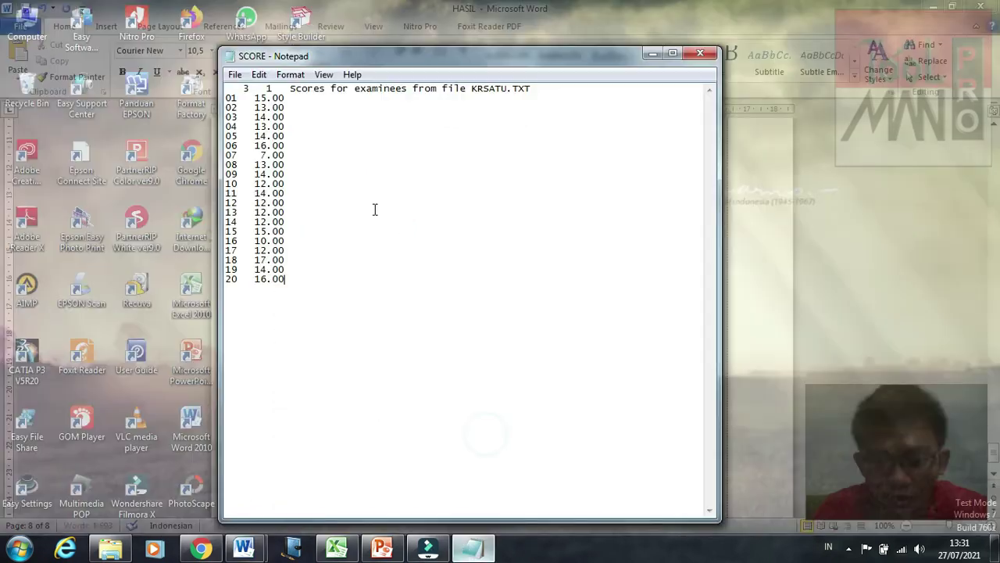
key(ctrl+a)
key(ctrl+c)
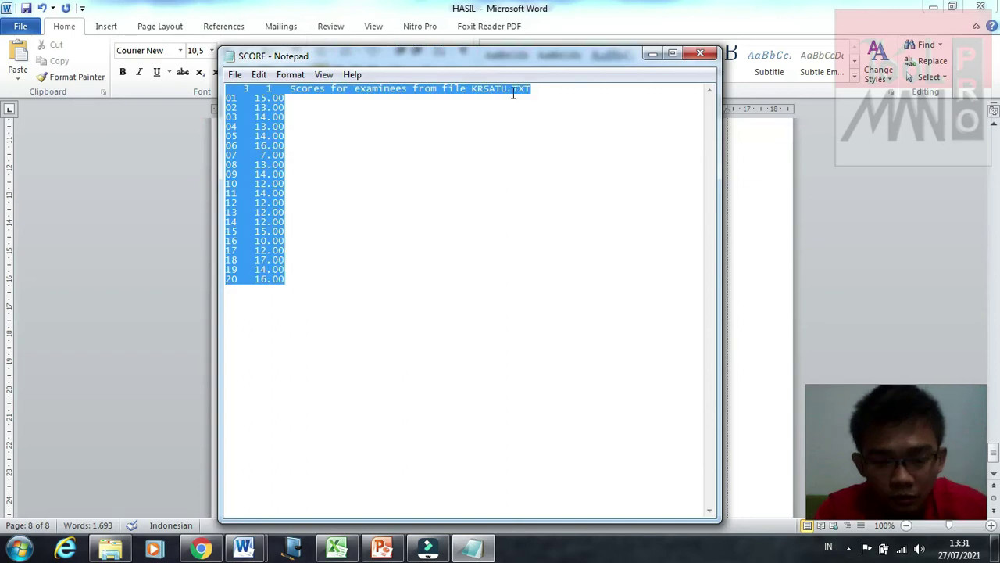
click(655, 59)
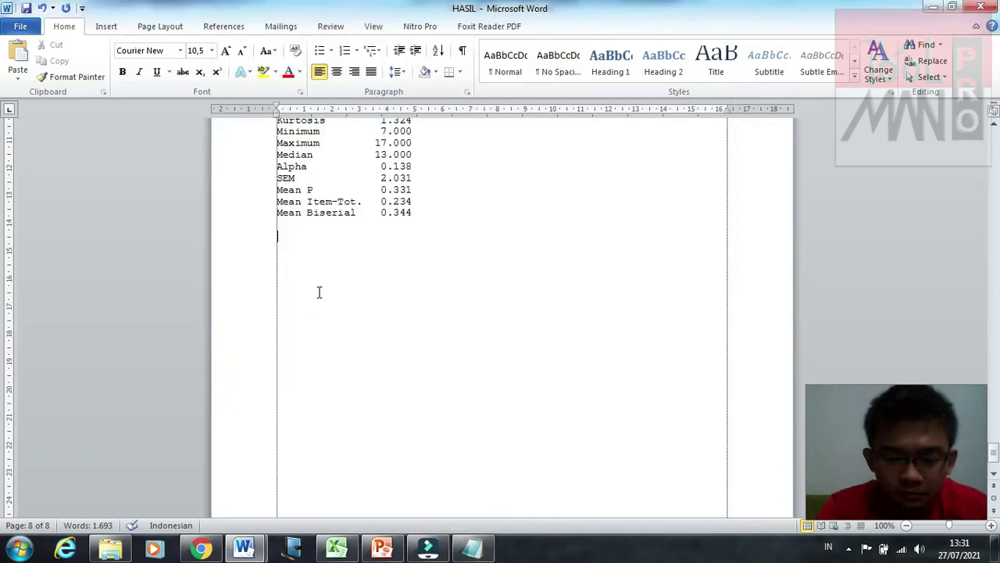
key(ctrl+v)
click(427, 294)
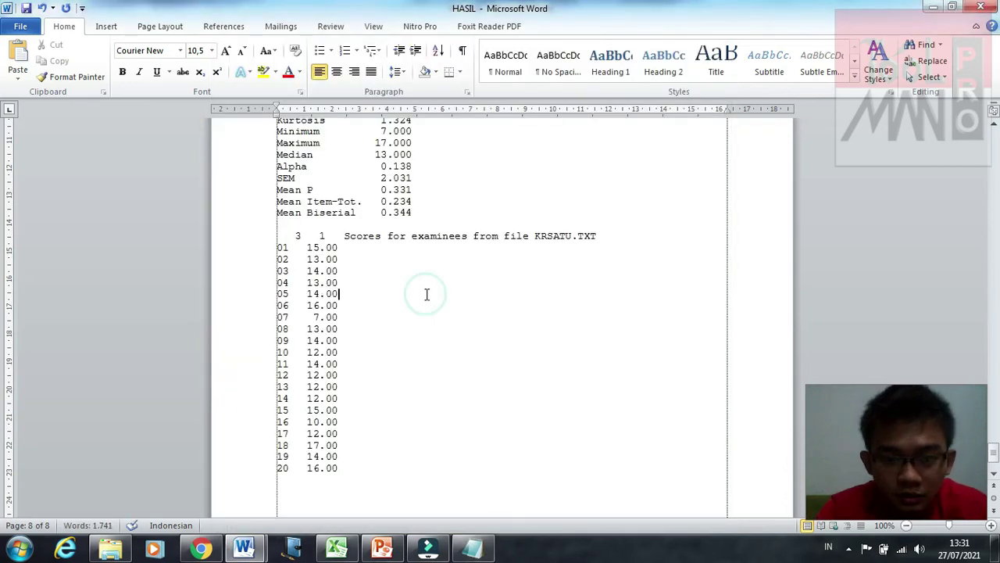
scroll(427, 294, down, 3)
scroll(426, 293, up, 1)
scroll(328, 422, down, 1)
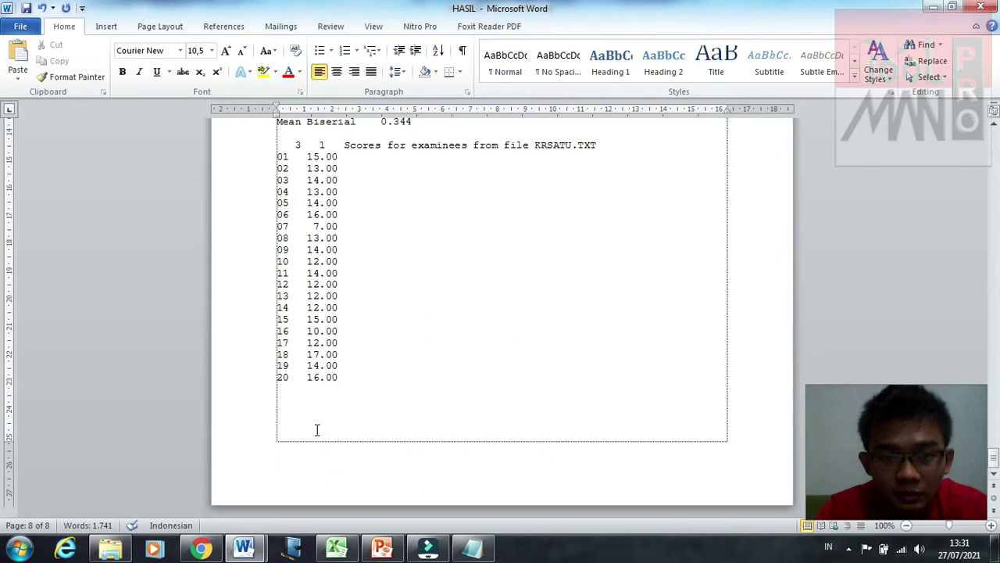
click(372, 397)
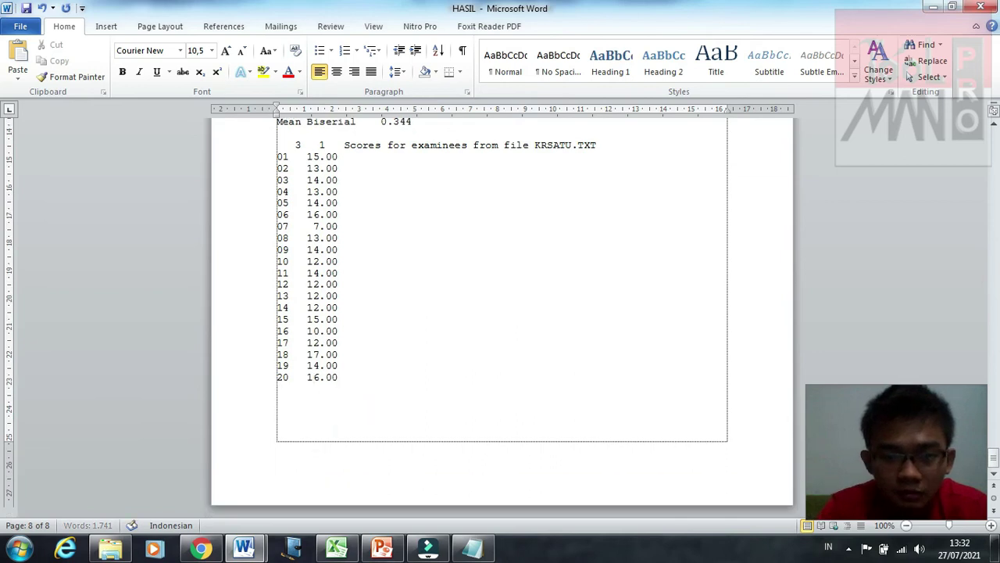
scroll(408, 402, down, 3)
scroll(407, 402, down, 4)
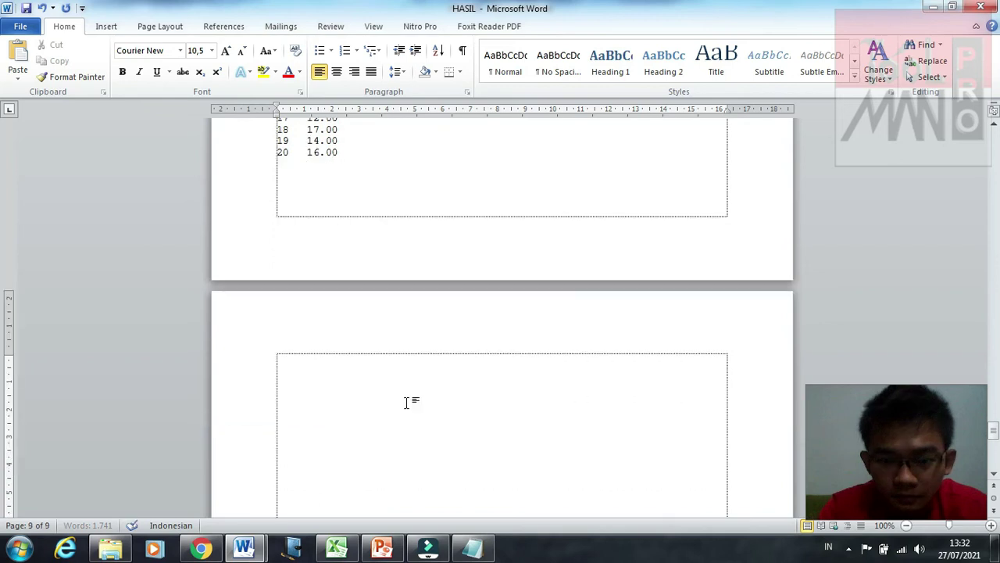
Step: Copy the validity and reliability results table A1:F50 from the Tabel workbook
scroll(408, 403, down, 3)
mouse_move(337, 547)
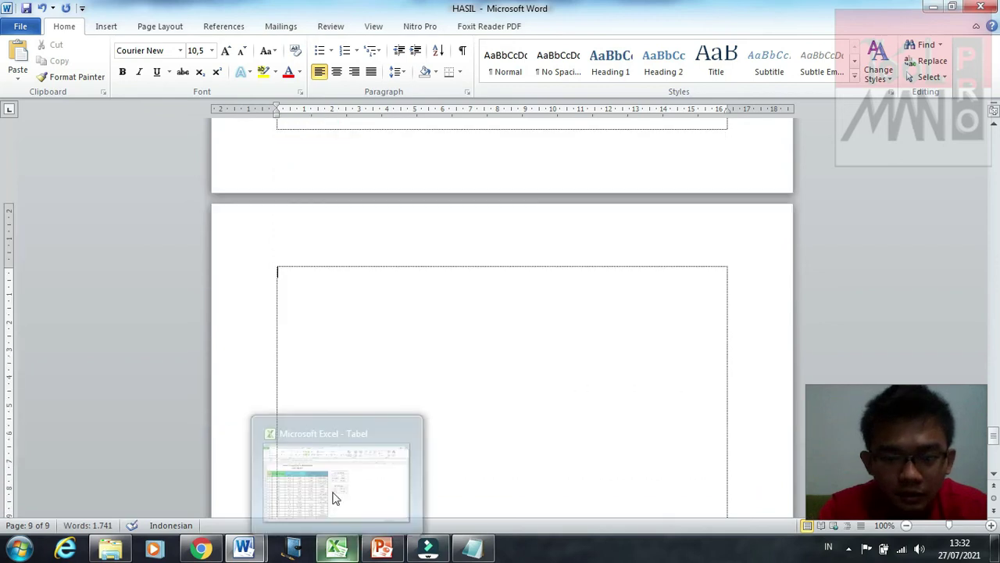
click(335, 498)
drag(224, 146, 442, 494)
drag(225, 521, 218, 450)
key(ctrl+c)
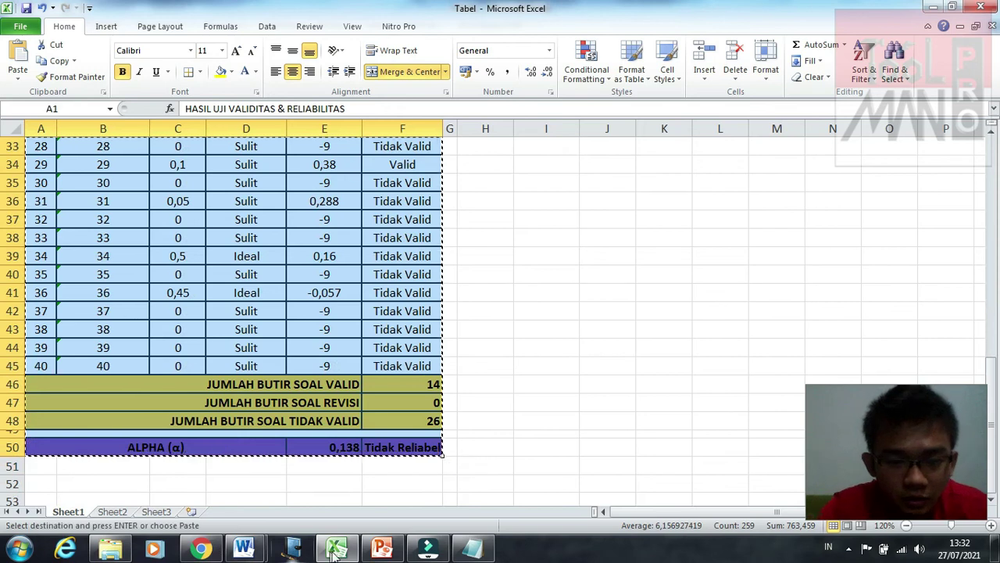
Step: Paste the results table into the empty text box on the report's last page
mouse_move(244, 549)
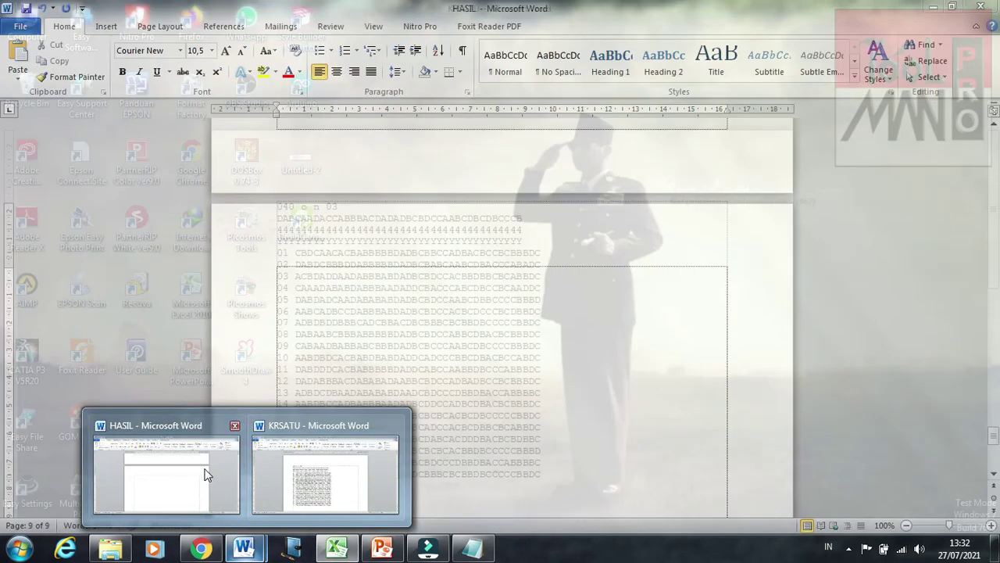
mouse_move(284, 485)
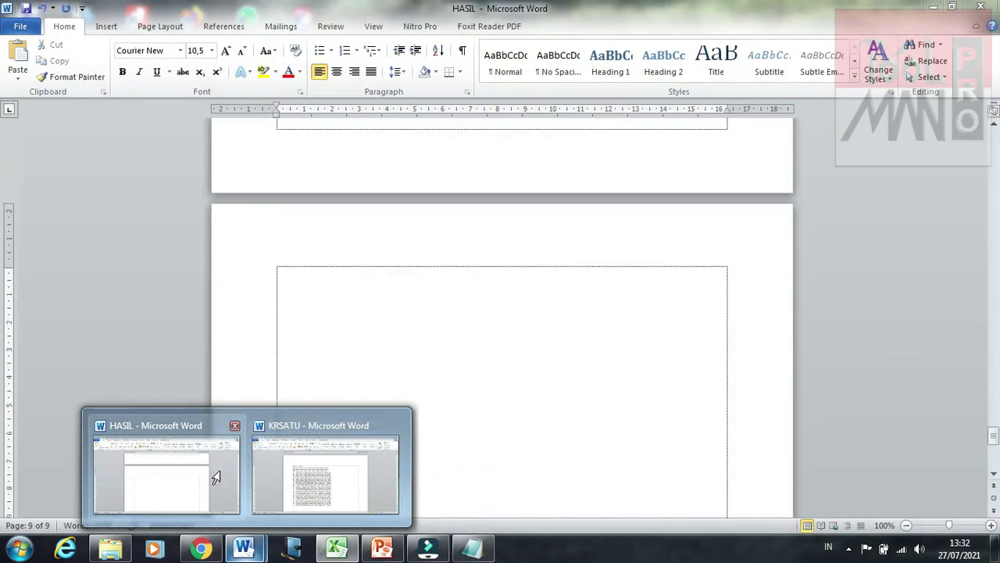
click(211, 476)
click(337, 359)
click(429, 357)
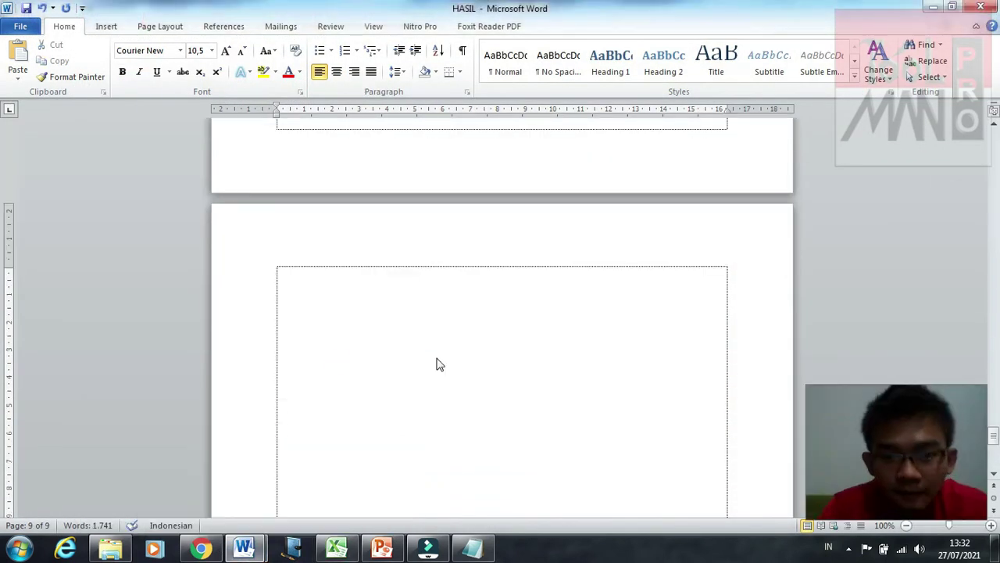
key(ctrl+v)
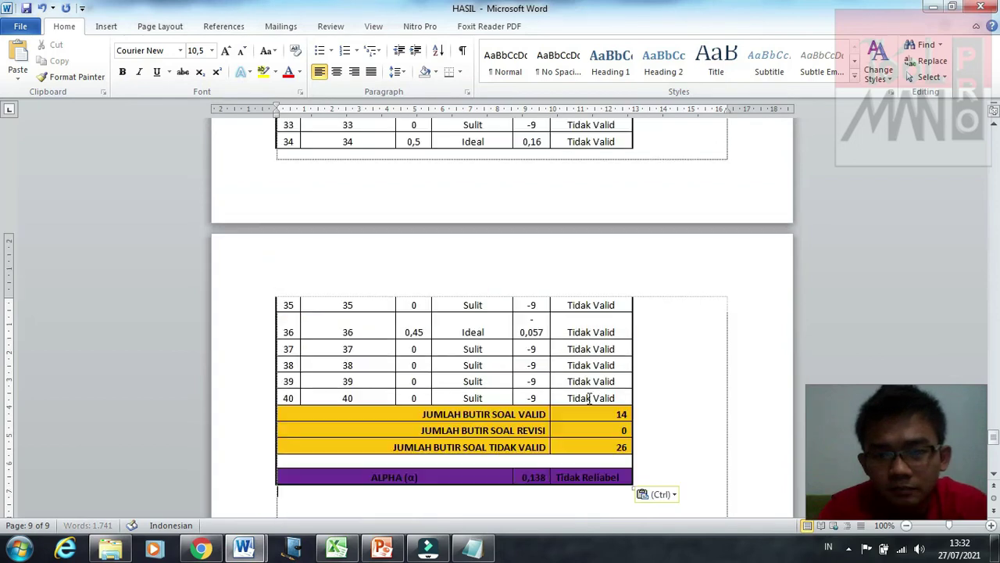
scroll(590, 398, up, 15)
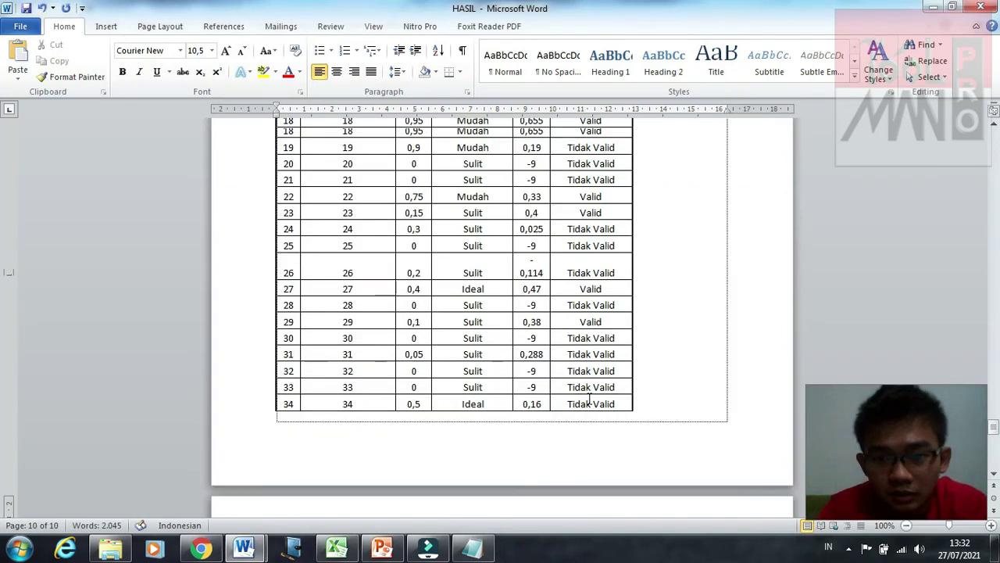
click(443, 389)
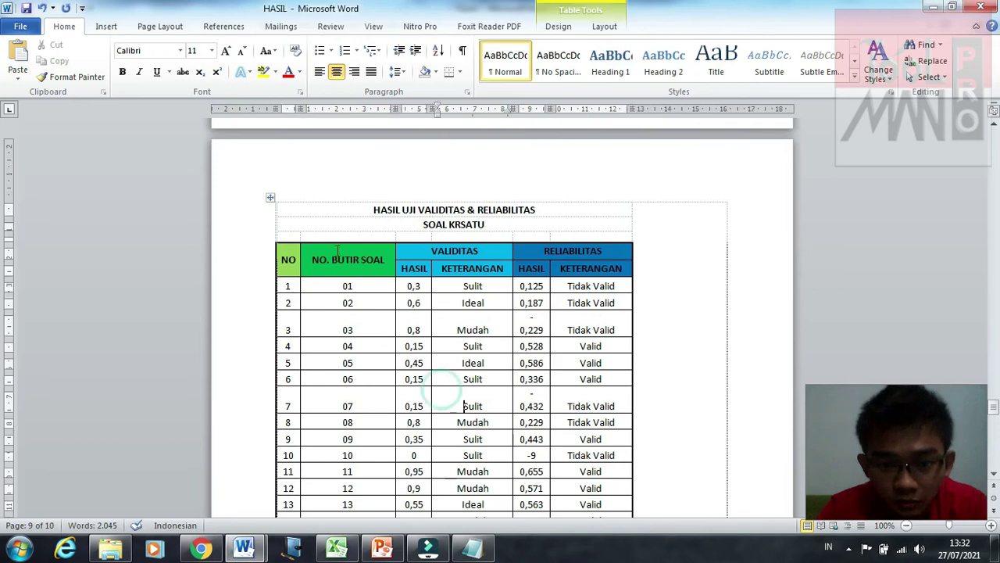
scroll(332, 327, up, 3)
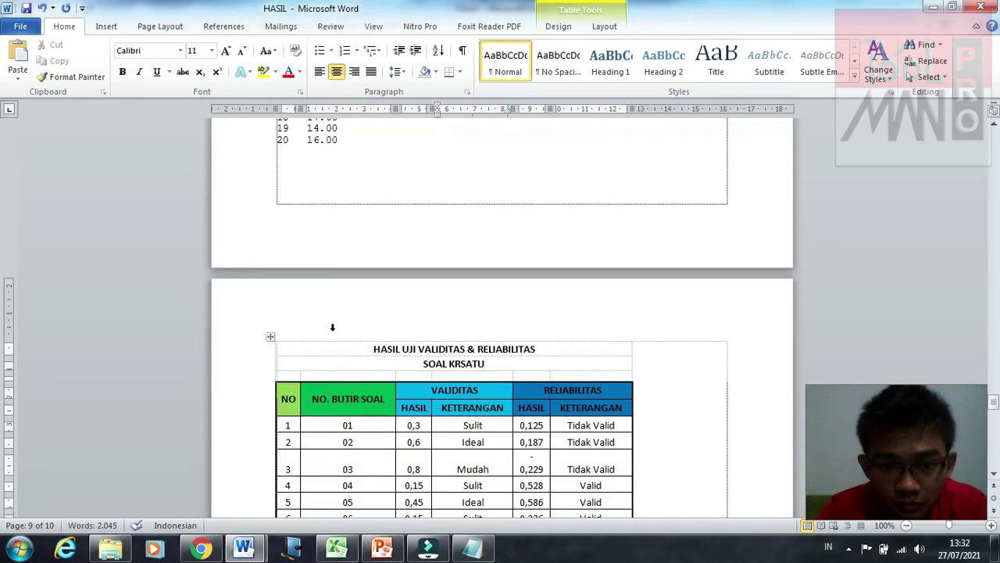
click(270, 336)
scroll(550, 424, down, 20)
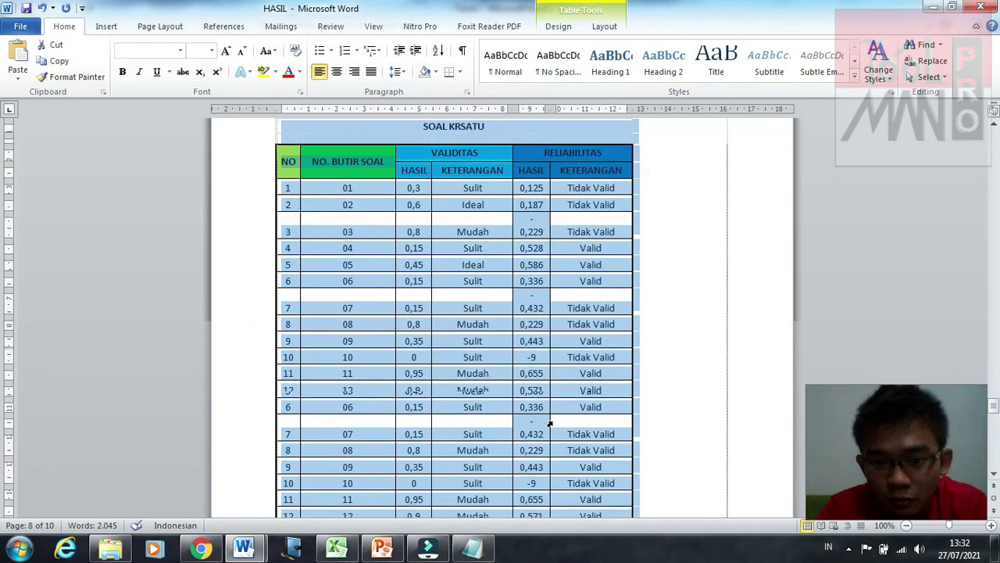
key(ctrl+v)
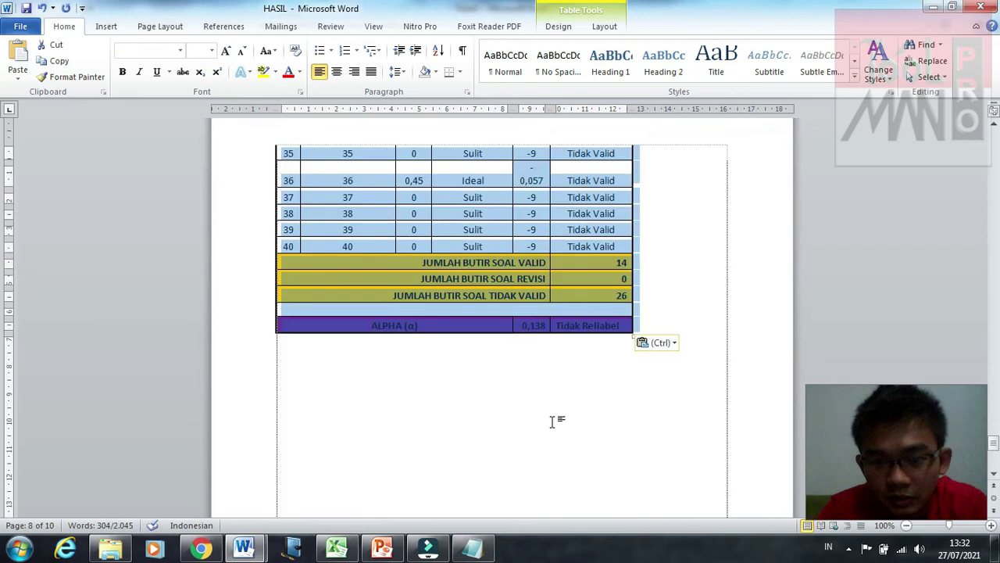
drag(630, 402, 724, 508)
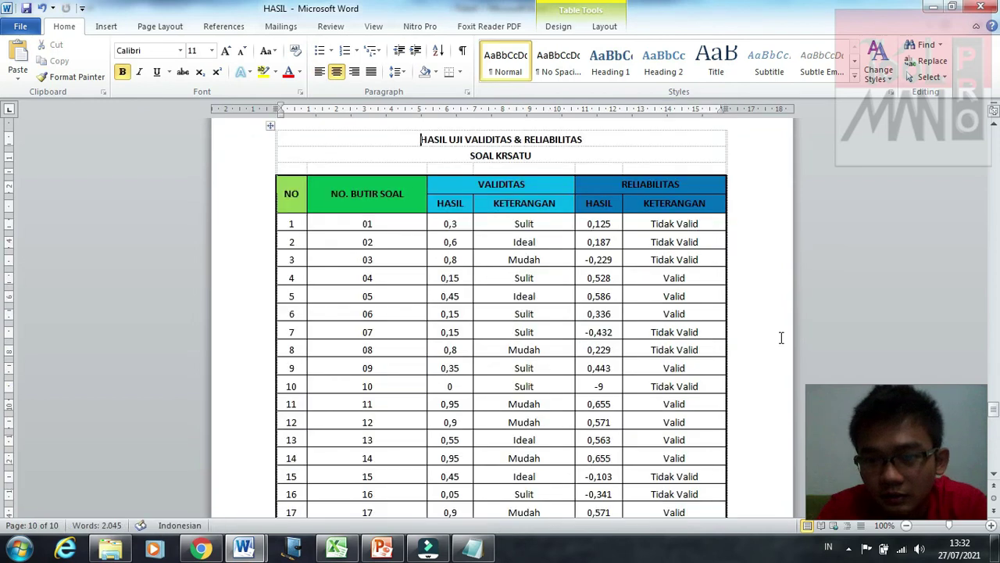
click(770, 285)
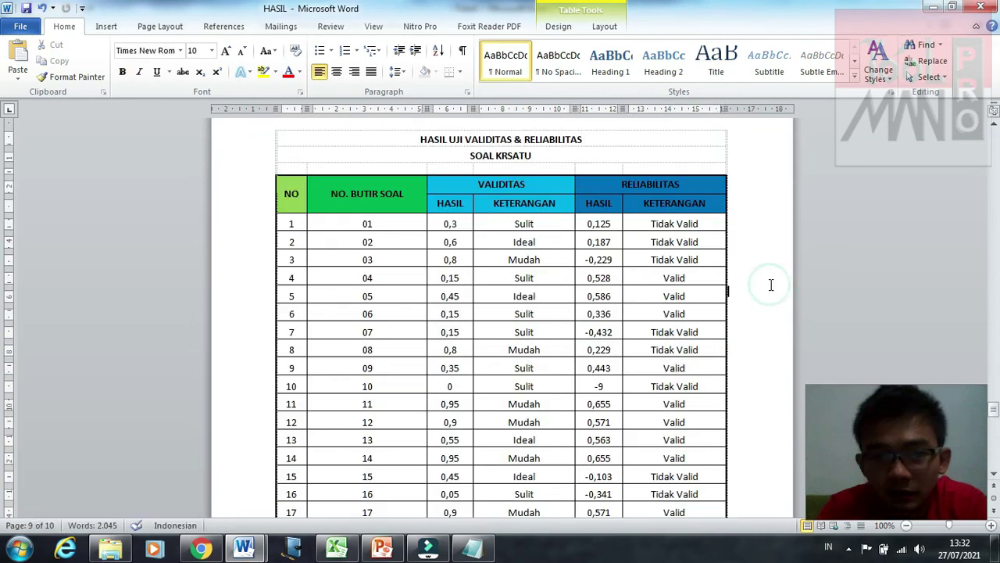
scroll(770, 284, up, 5)
scroll(771, 284, down, 15)
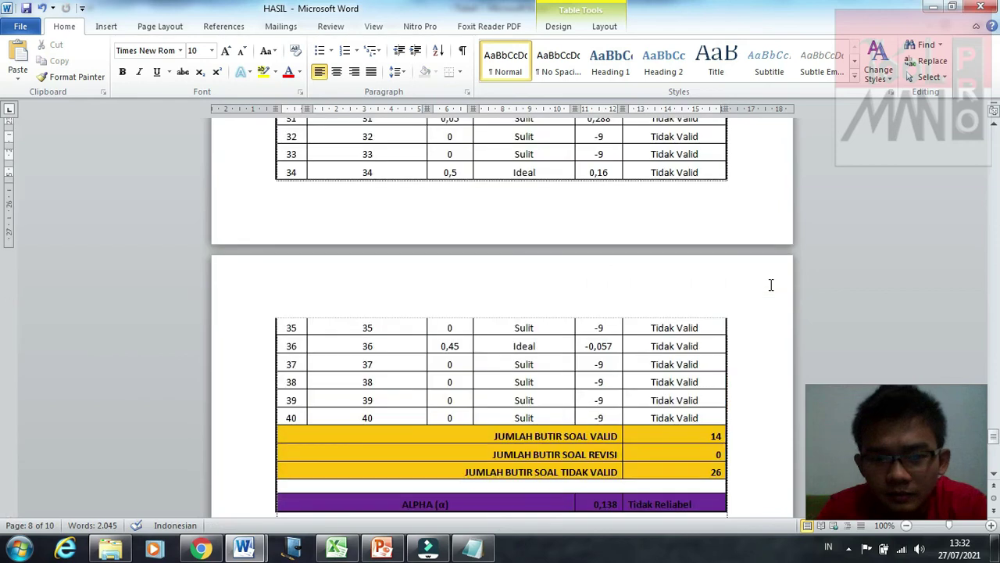
scroll(771, 285, down, 3)
scroll(770, 285, up, 1)
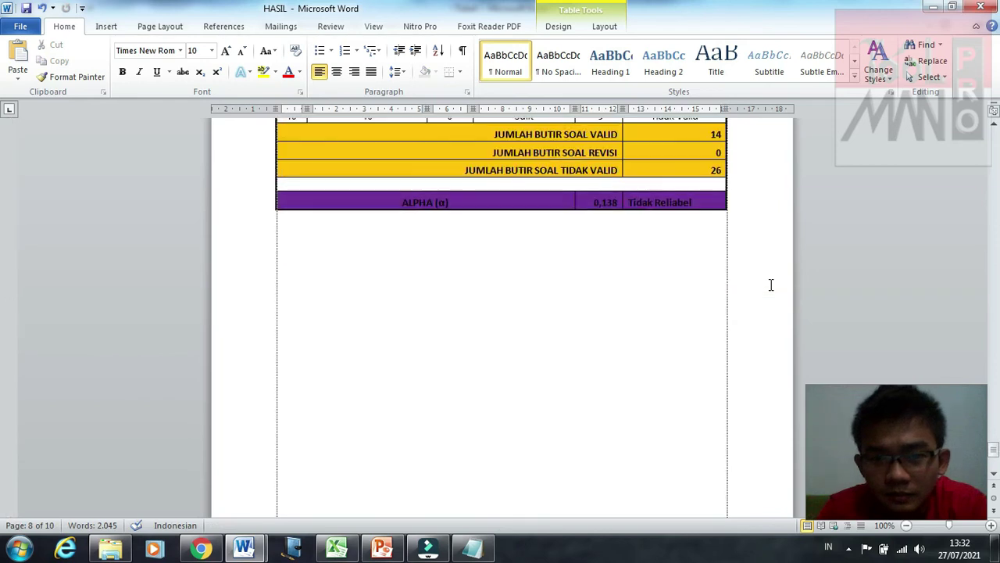
scroll(771, 284, up, 20)
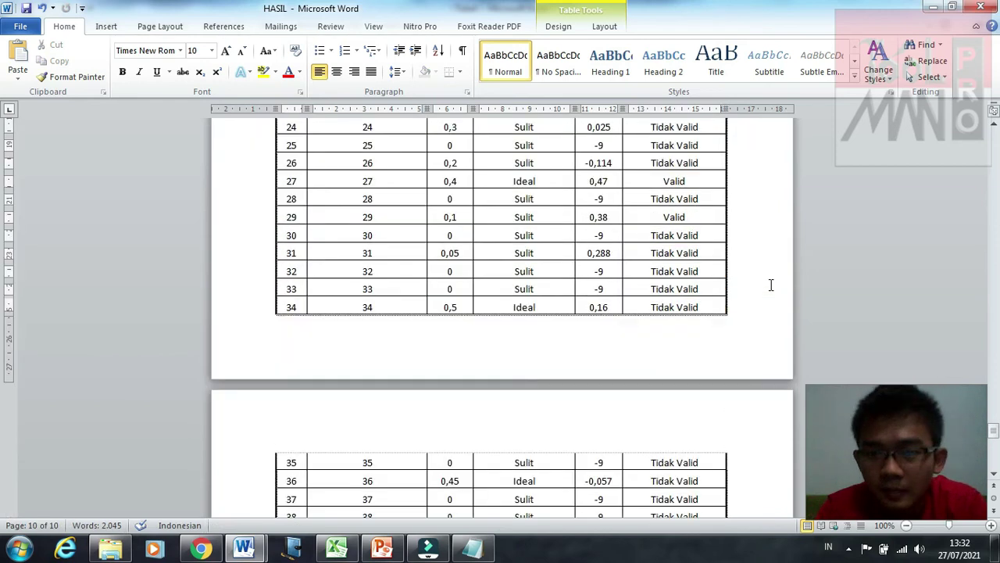
scroll(770, 284, up, 10)
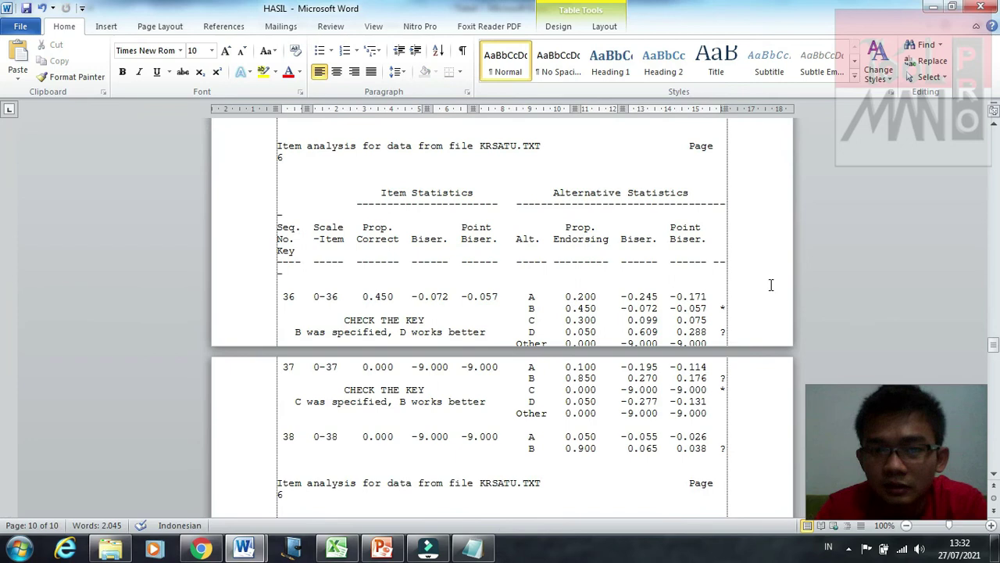
scroll(771, 285, up, 20)
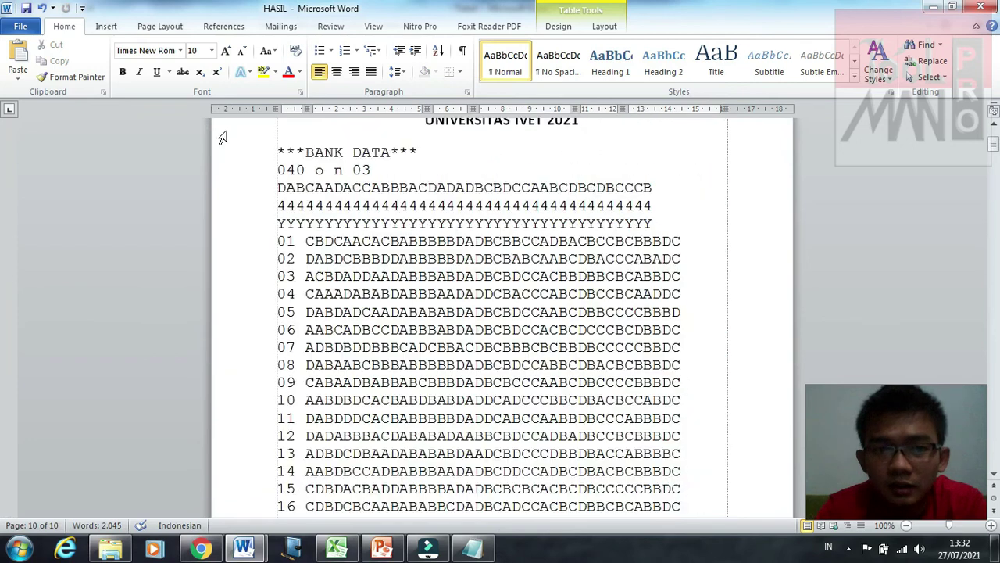
scroll(261, 187, up, 4)
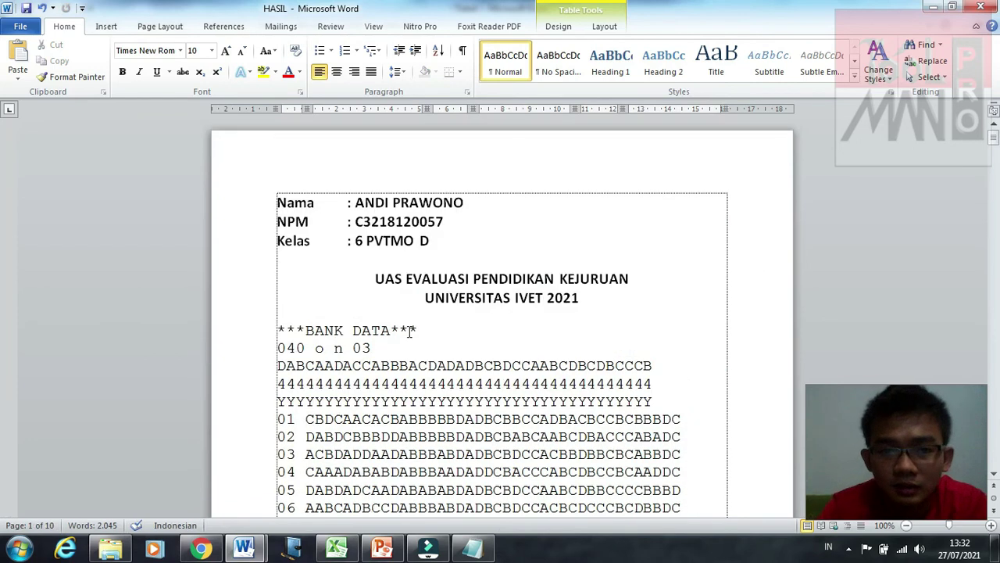
scroll(409, 331, down, 20)
scroll(413, 286, up, 10)
click(406, 280)
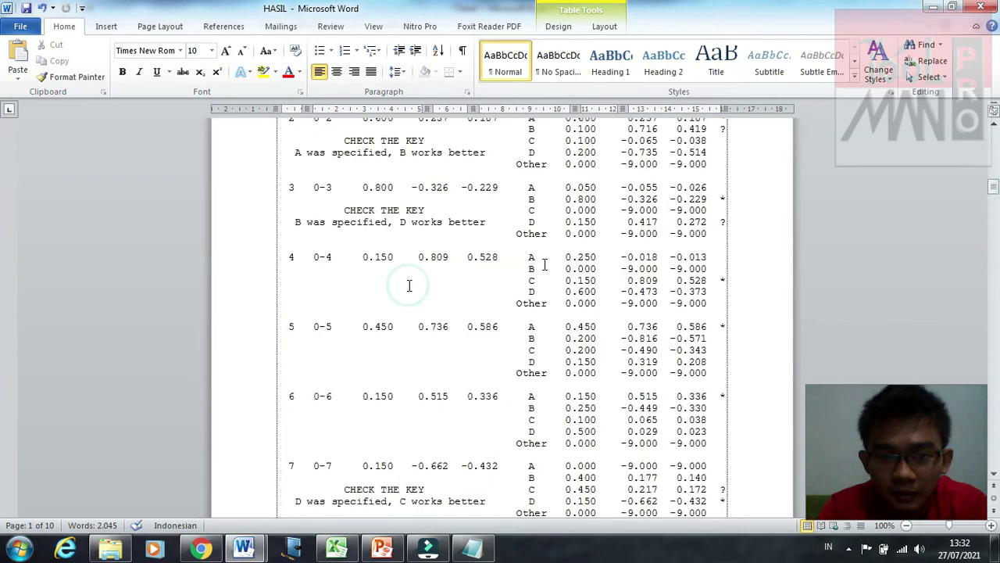
scroll(409, 234, up, 7)
scroll(404, 230, down, 1)
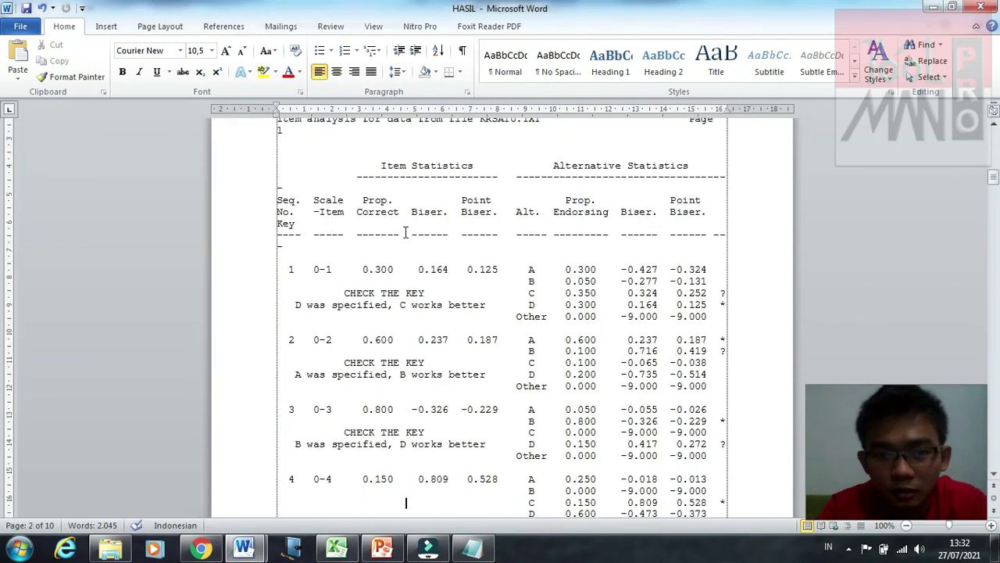
scroll(405, 233, up, 15)
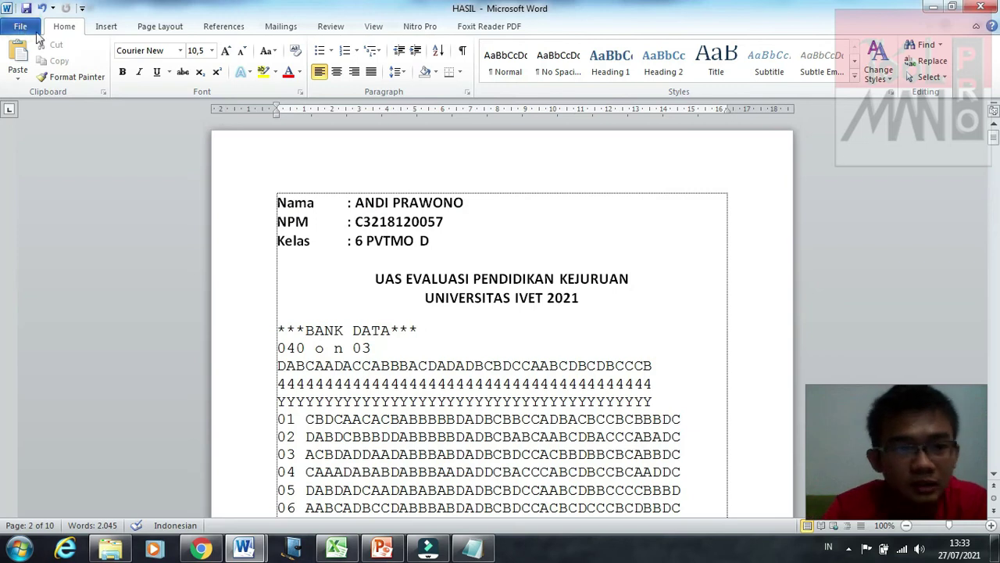
Step: Save the report as a Word 97-2003 Document named 'UAS EPK', the student's name and number, and 2021
click(21, 26)
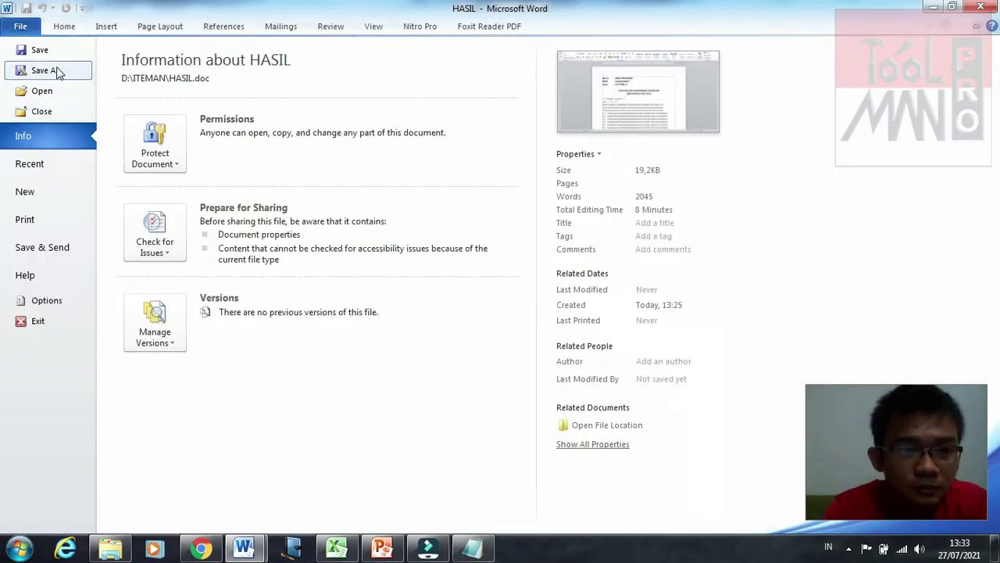
click(39, 49)
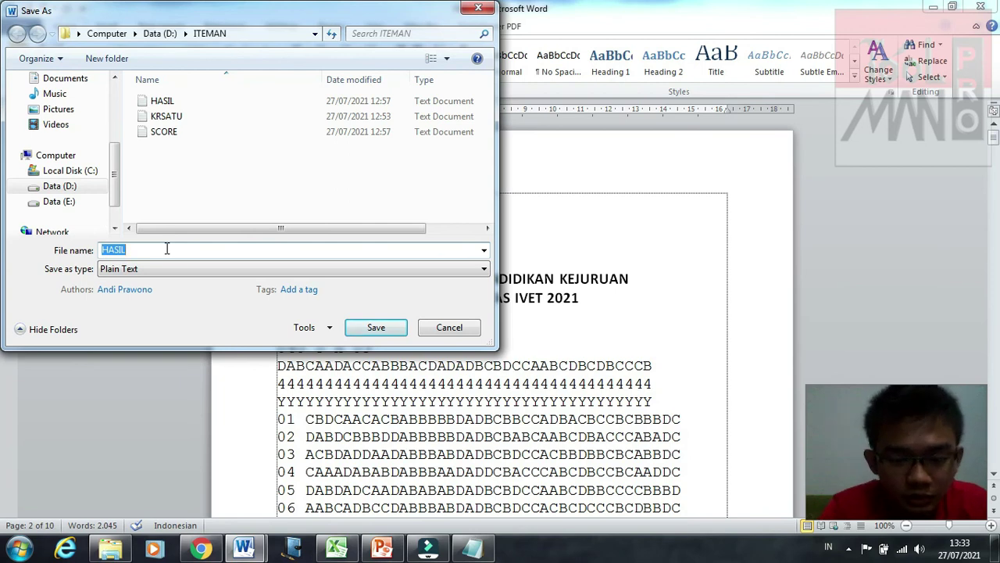
click(166, 248)
key(BackSpace)
key(BackSpace)
key(BackSpace)
key(BackSpace)
key(BackSpace)
text(UAS E)
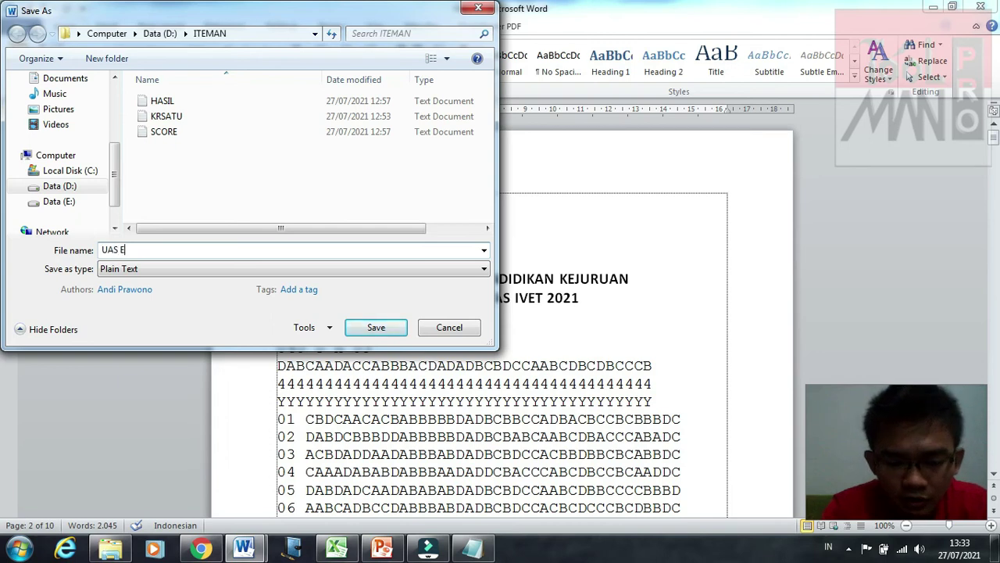
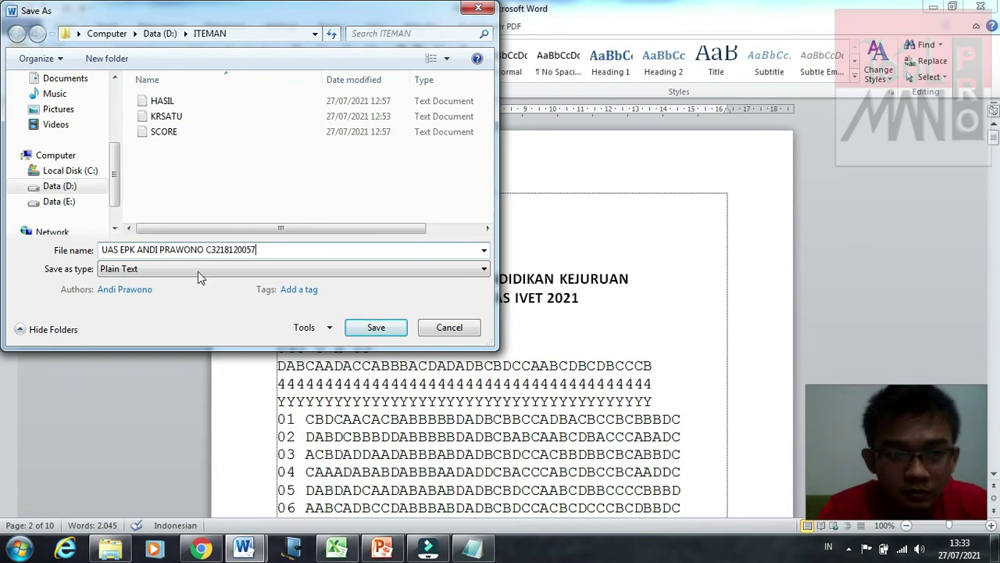
text( 2021)
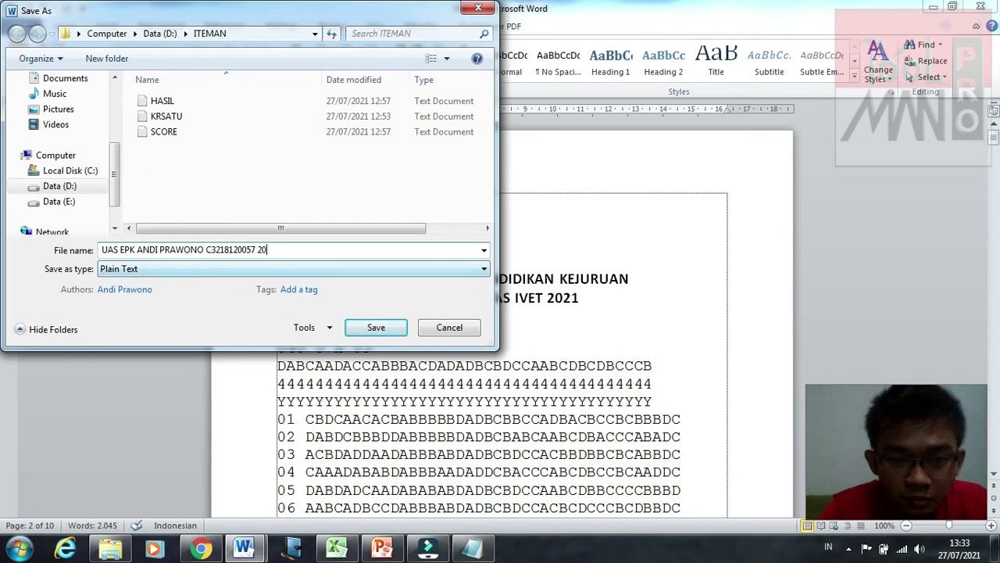
click(234, 269)
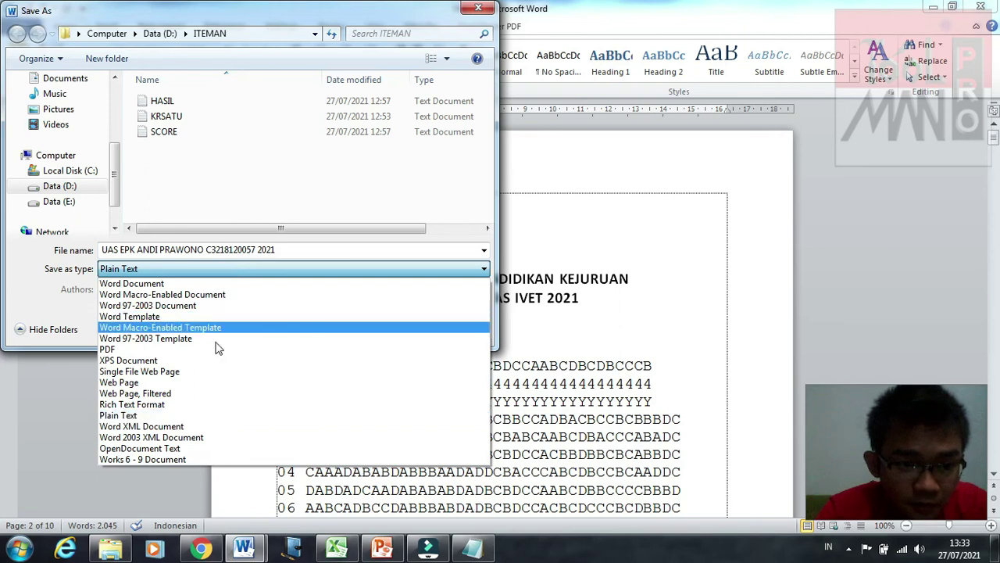
click(234, 305)
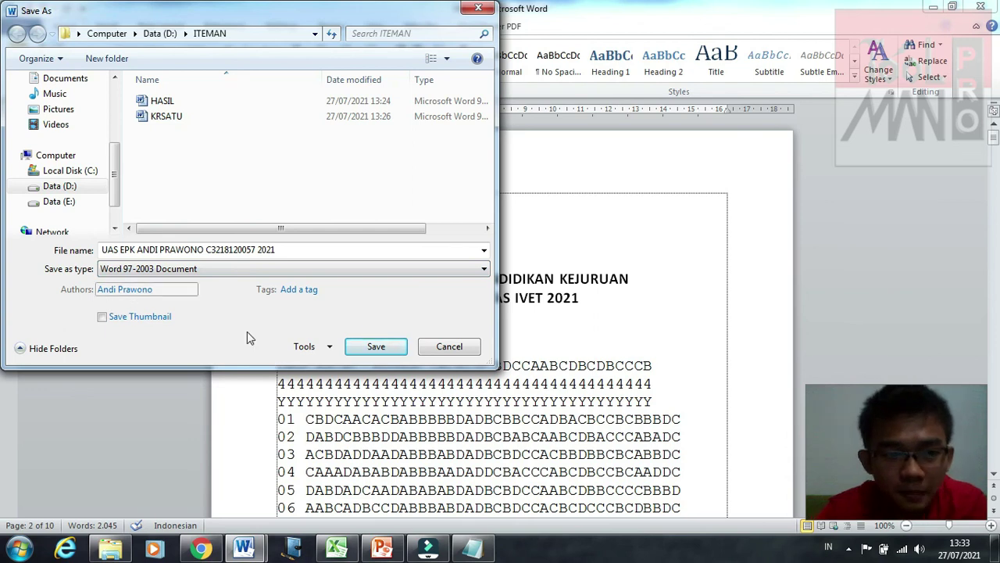
click(376, 349)
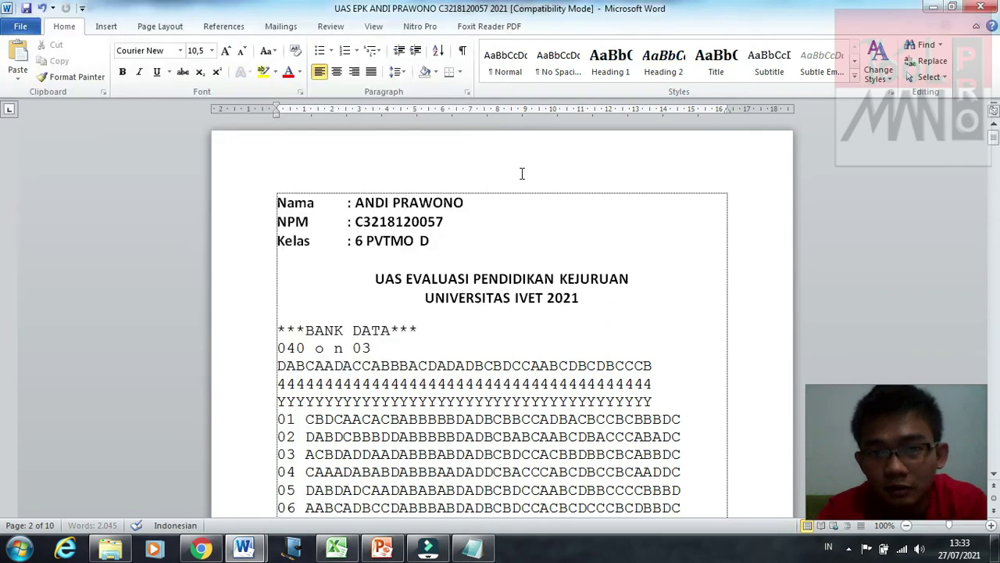
scroll(522, 173, down, 20)
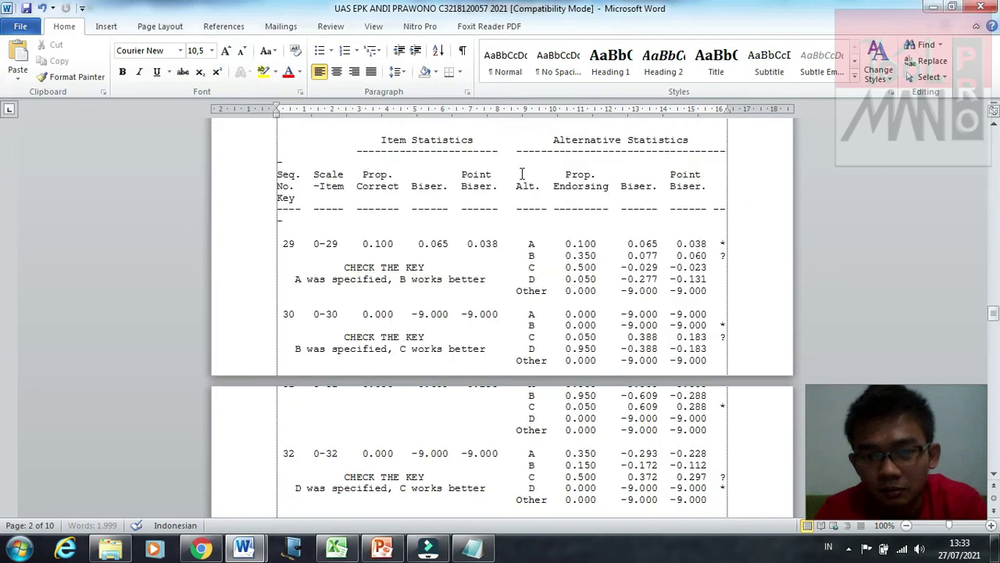
scroll(522, 172, down, 15)
scroll(522, 172, up, 10)
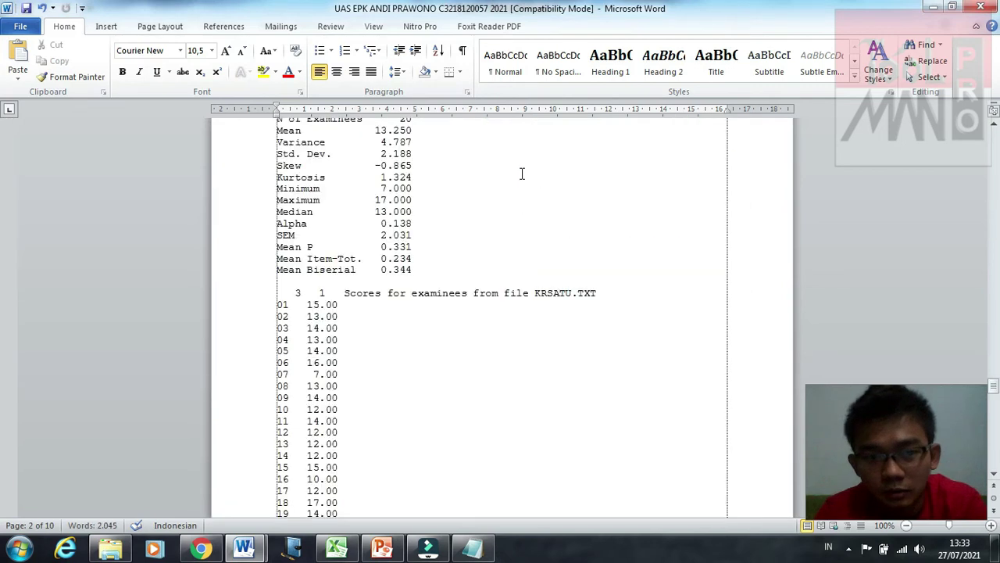
scroll(522, 173, up, 20)
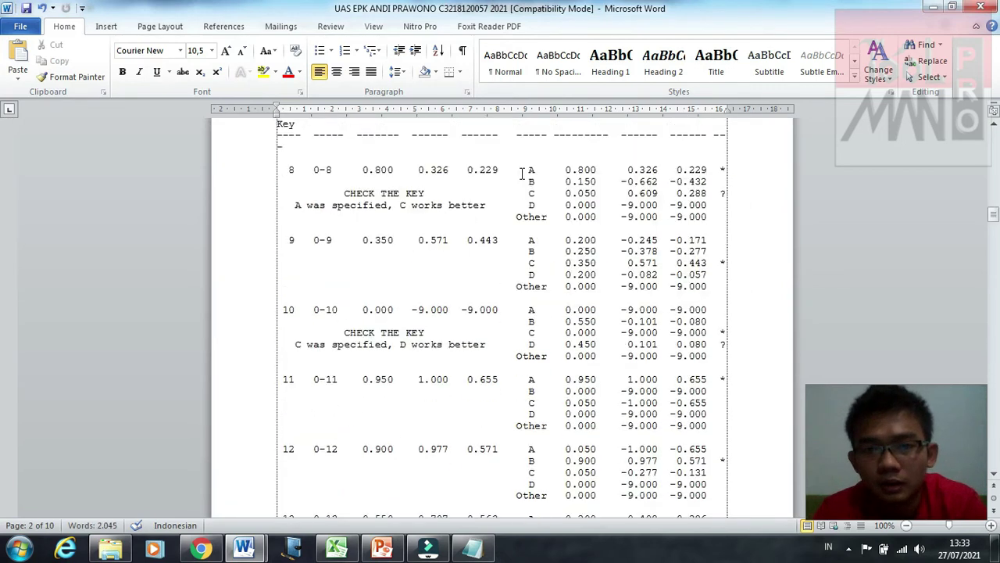
Step: Create a PDF of the report with Foxit's Create PDF, keeping the suggested file name
click(467, 28)
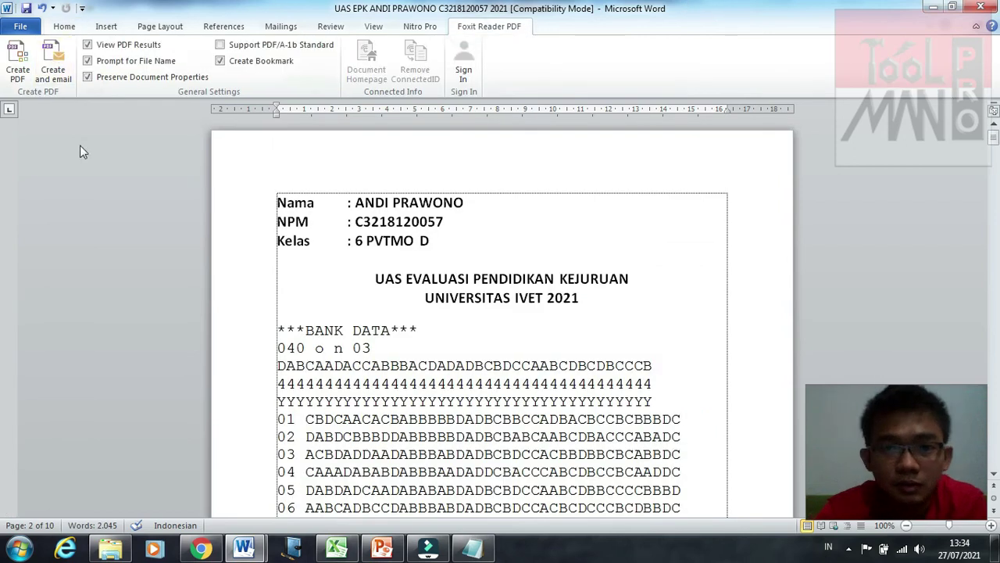
click(19, 66)
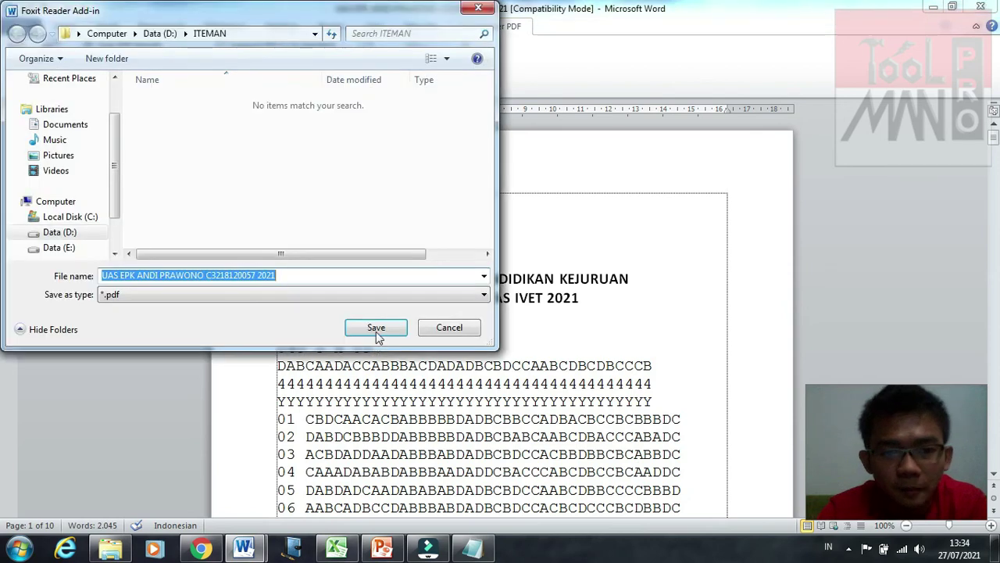
click(377, 331)
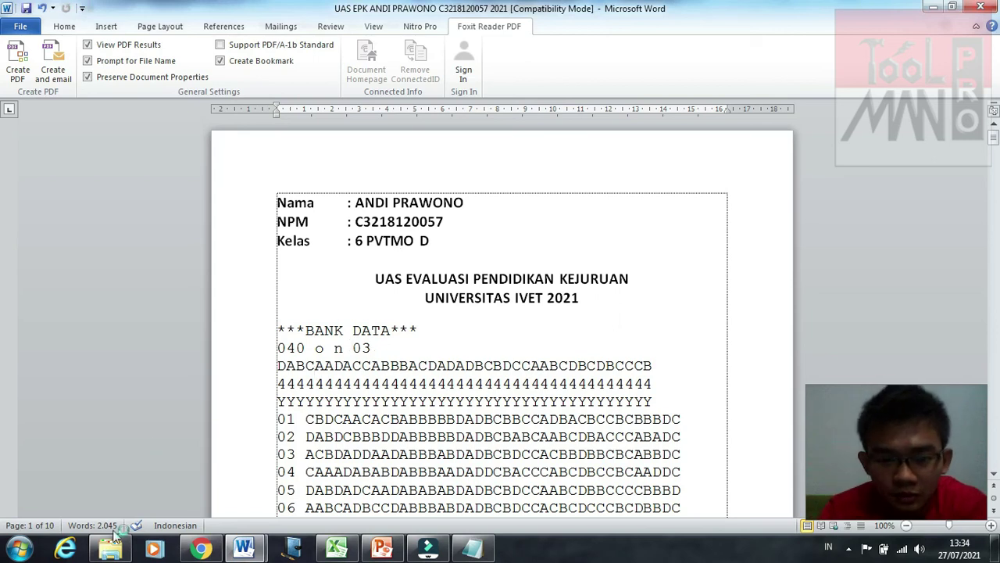
Step: Bring the ITEMAN Explorer window to the front and clear the KRSATU file selection
mouse_move(114, 550)
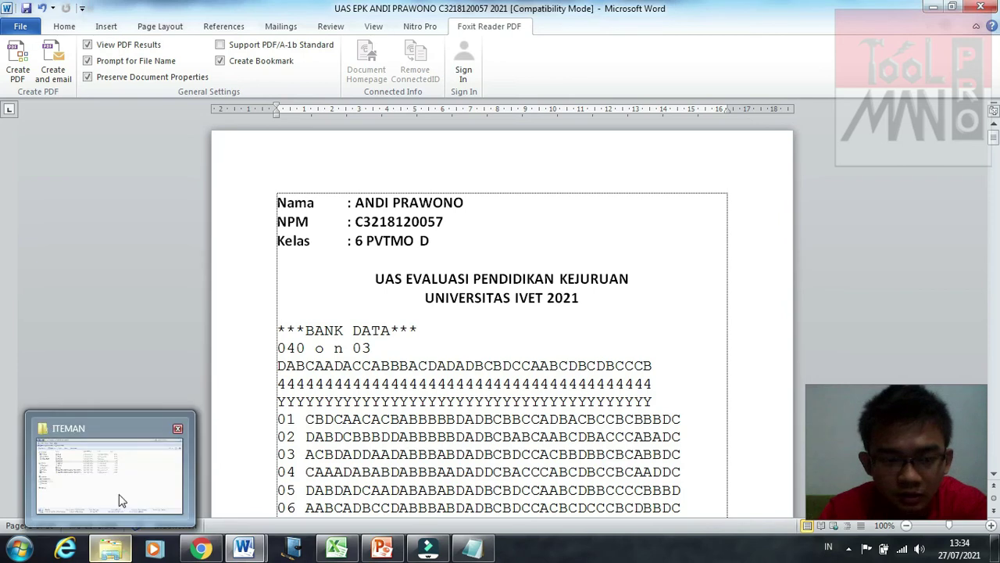
click(134, 489)
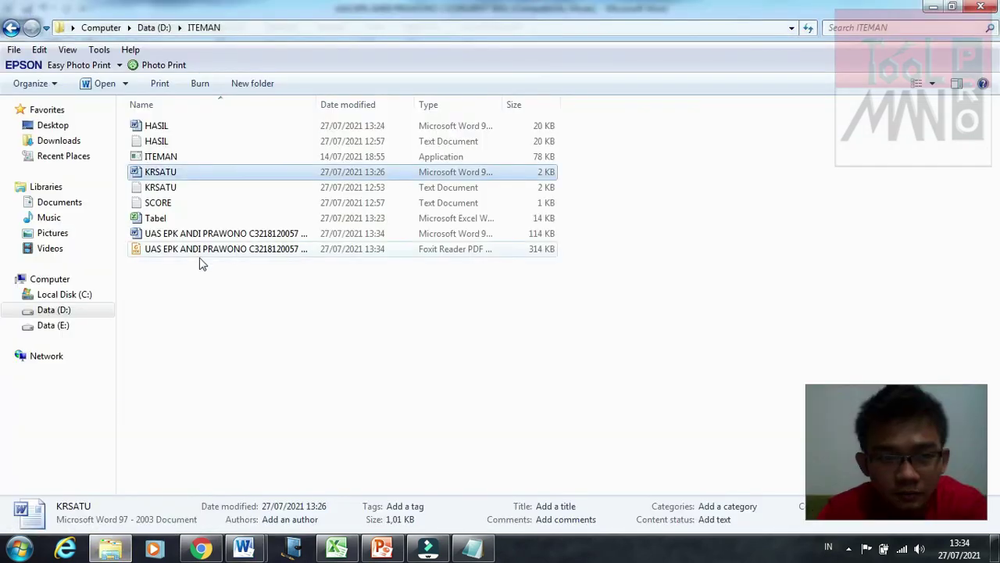
click(209, 187)
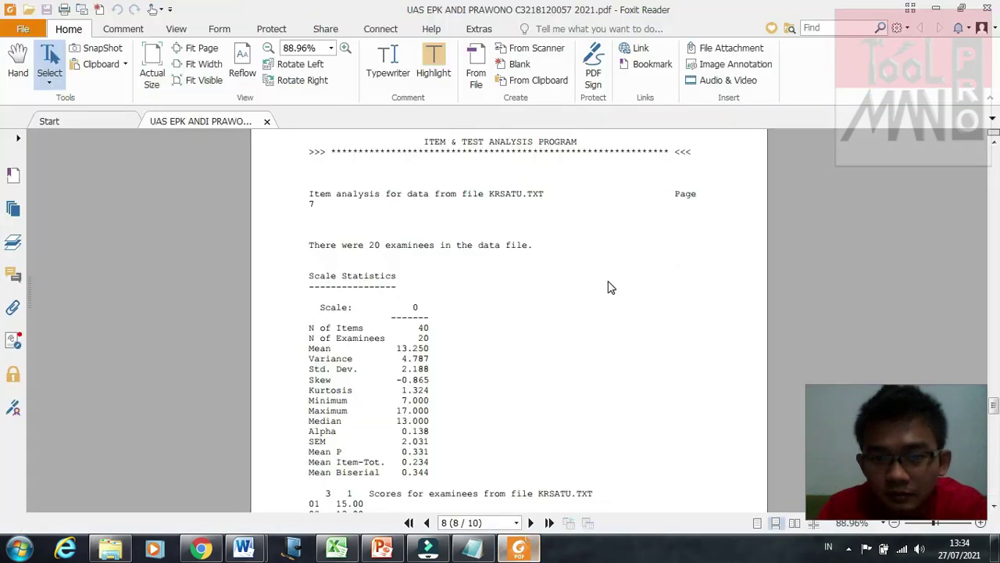
Step: Page through the exported report PDF in Foxit Reader to the examinee score listing
scroll(611, 288, up, 10)
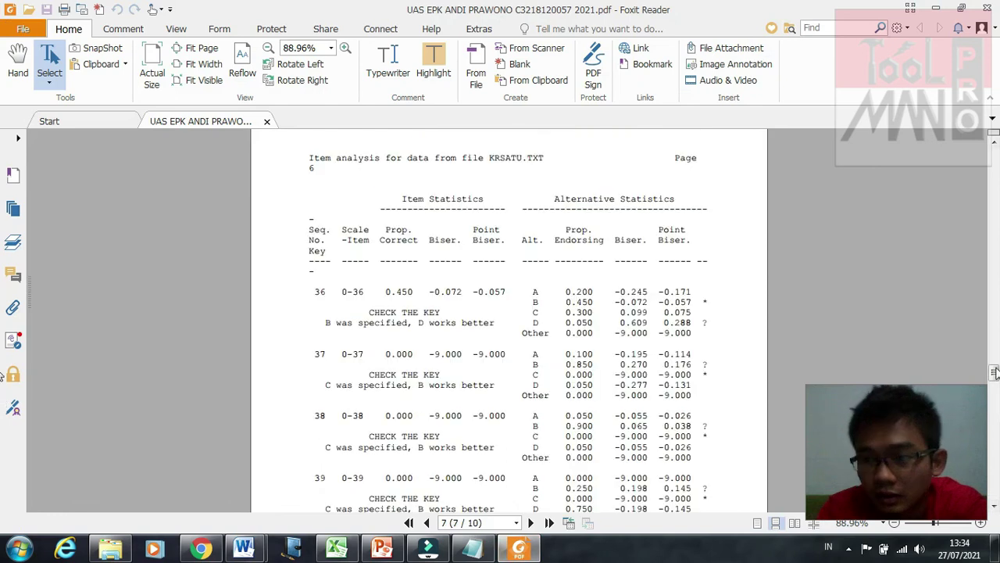
drag(994, 374, 994, 156)
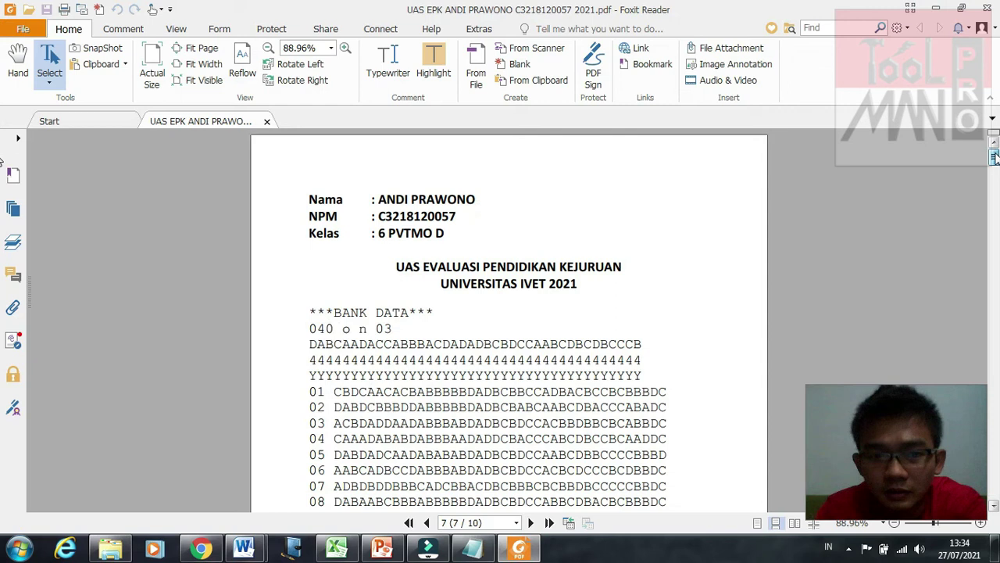
scroll(996, 168, down, 2)
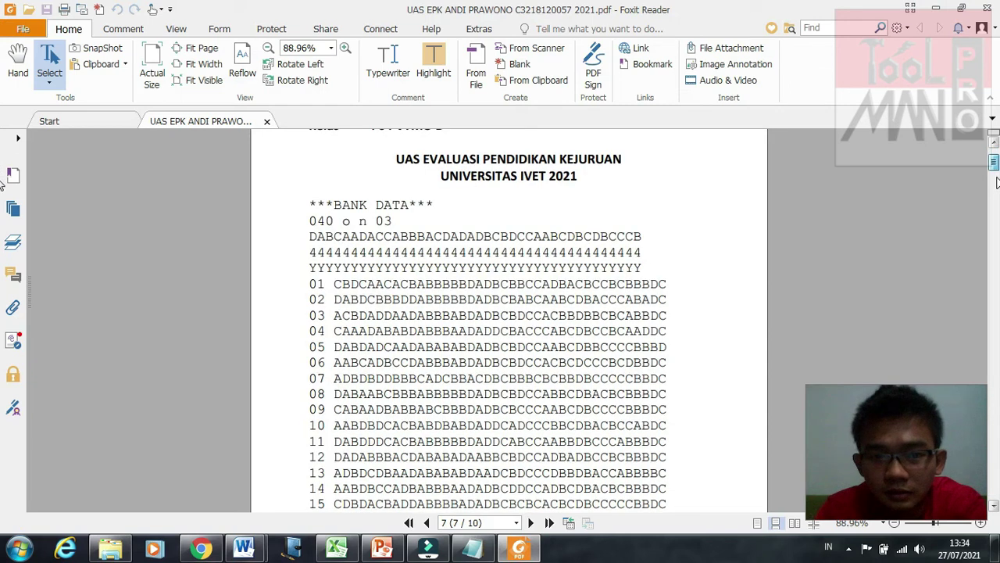
click(996, 200)
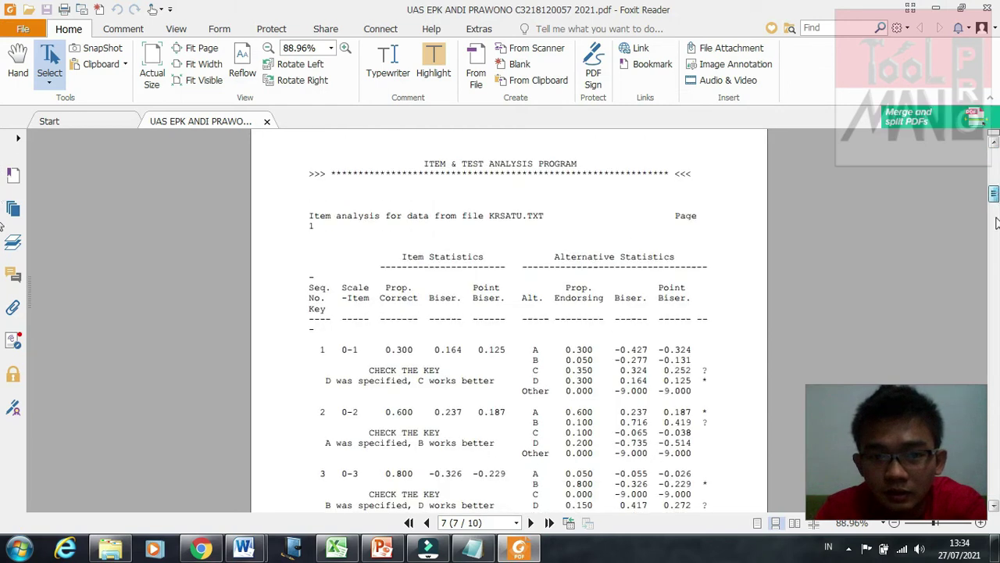
click(995, 258)
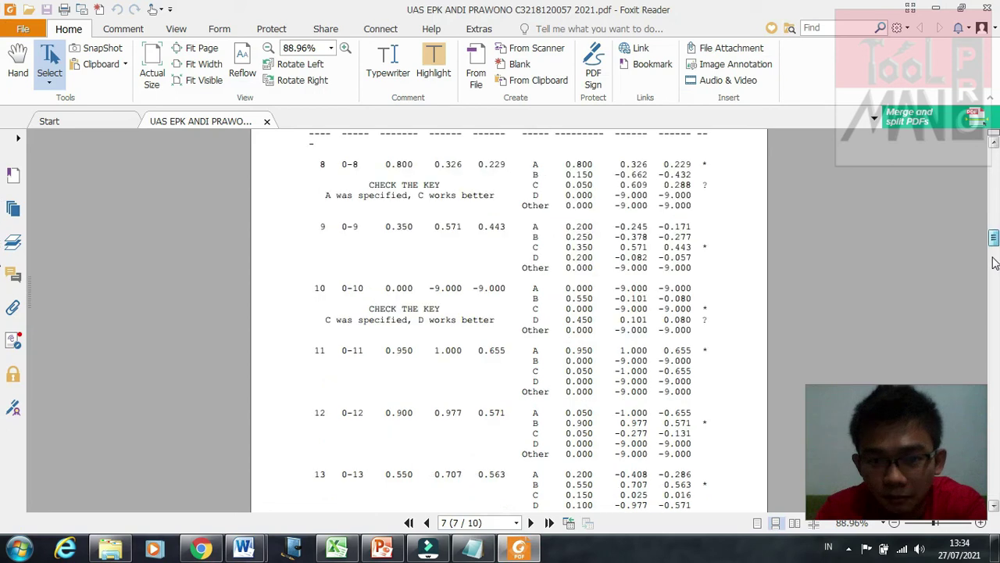
click(996, 263)
click(995, 269)
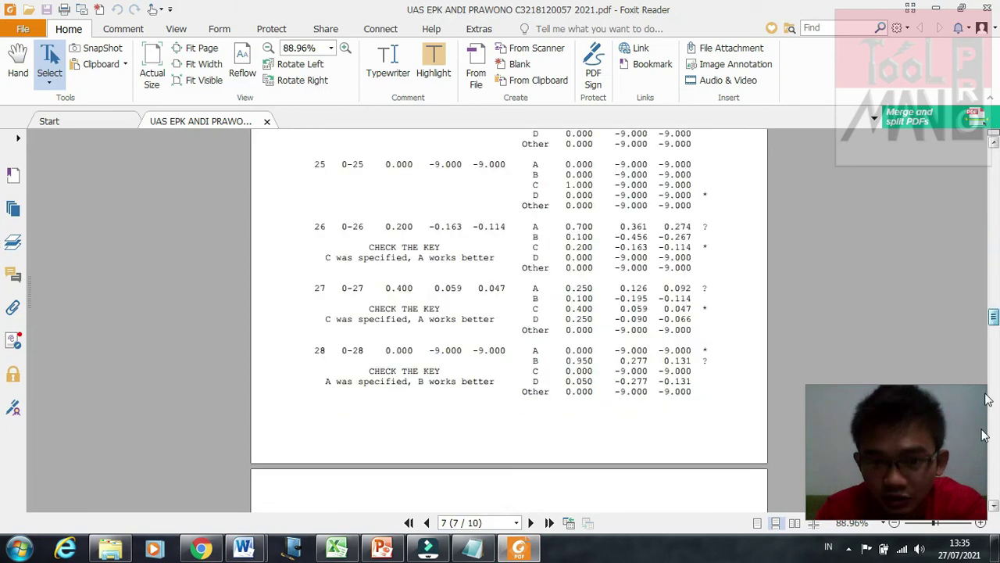
click(993, 422)
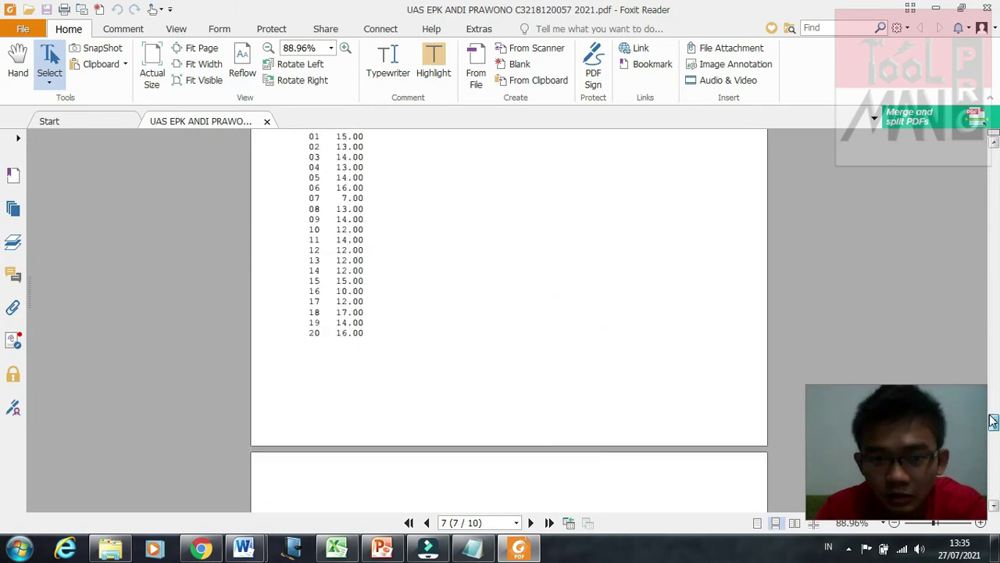
Step: Look over the validity and reliability table, then return to the ITEMAN folder window
scroll(987, 446, up, 3)
click(988, 445)
scroll(989, 442, up, 1)
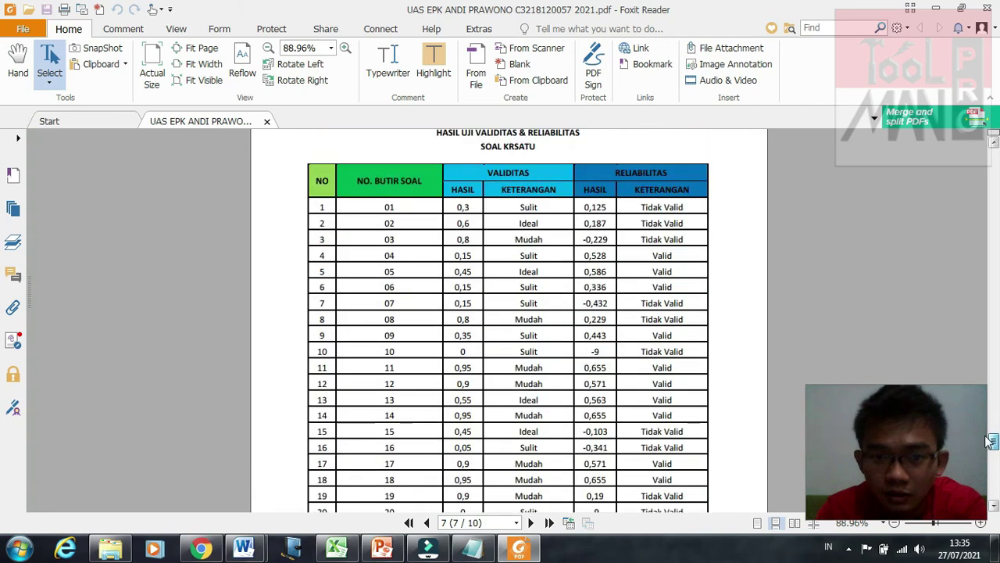
scroll(989, 442, up, 1)
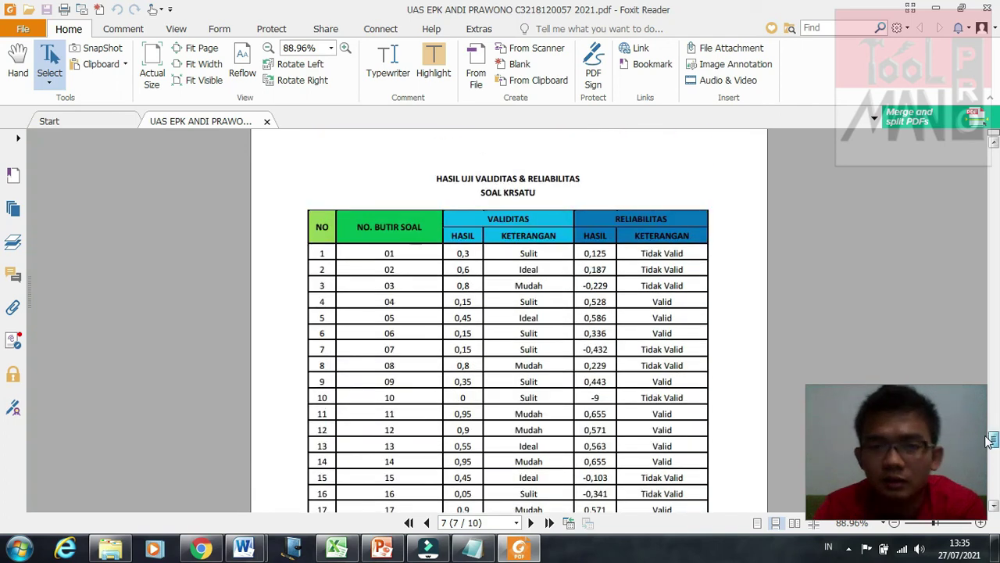
scroll(989, 442, down, 1)
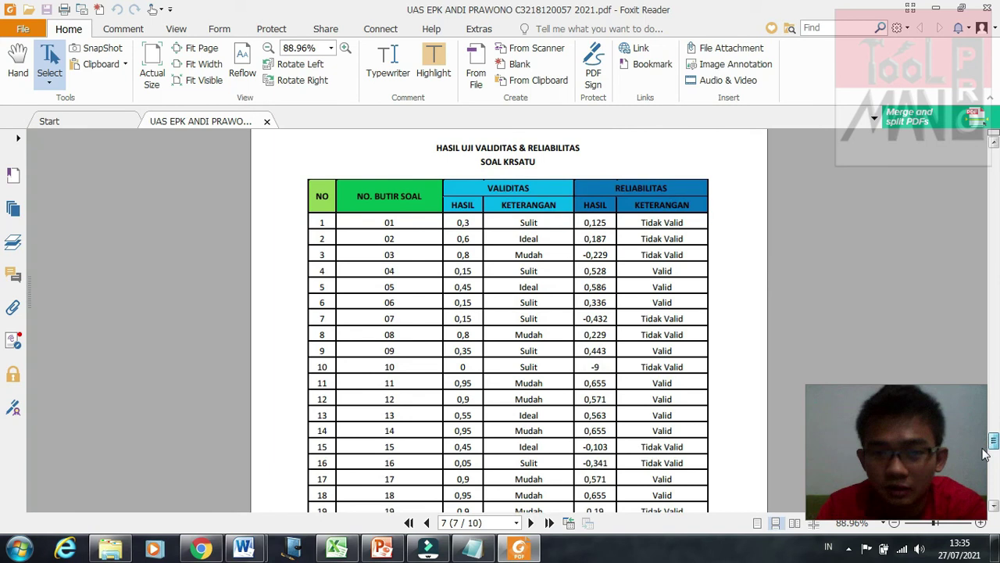
click(989, 461)
scroll(999, 378, up, 5)
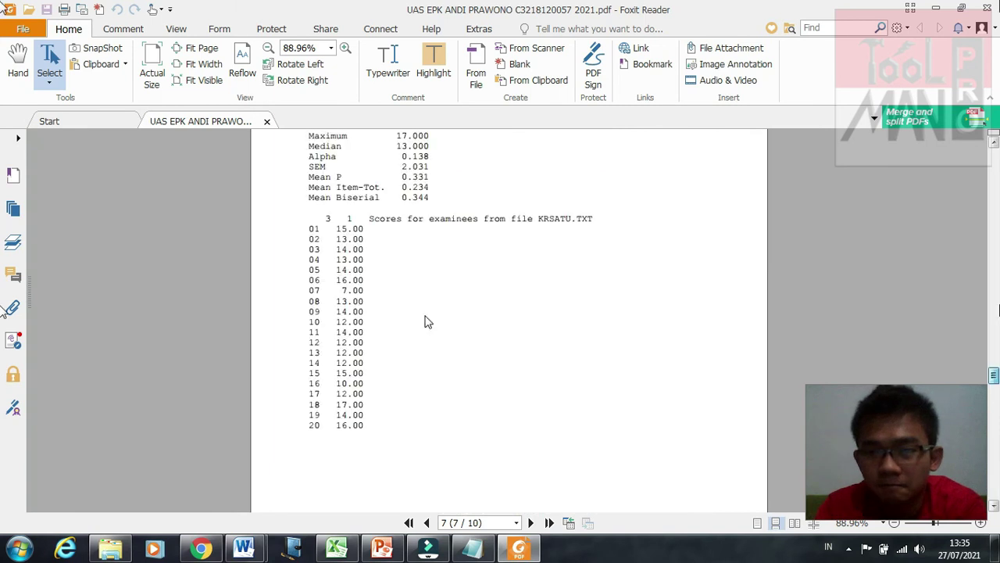
scroll(328, 440, up, 10)
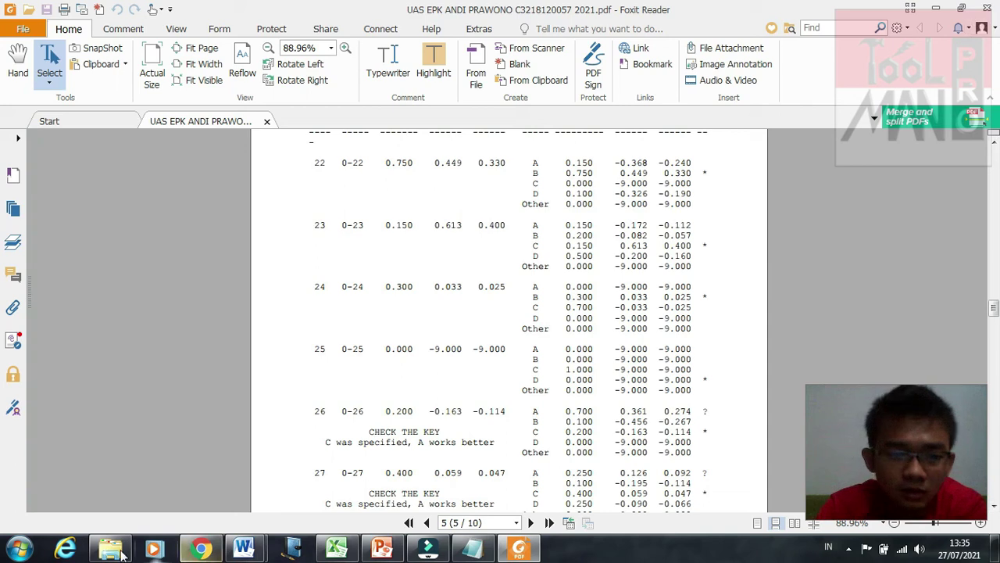
mouse_move(111, 549)
click(151, 470)
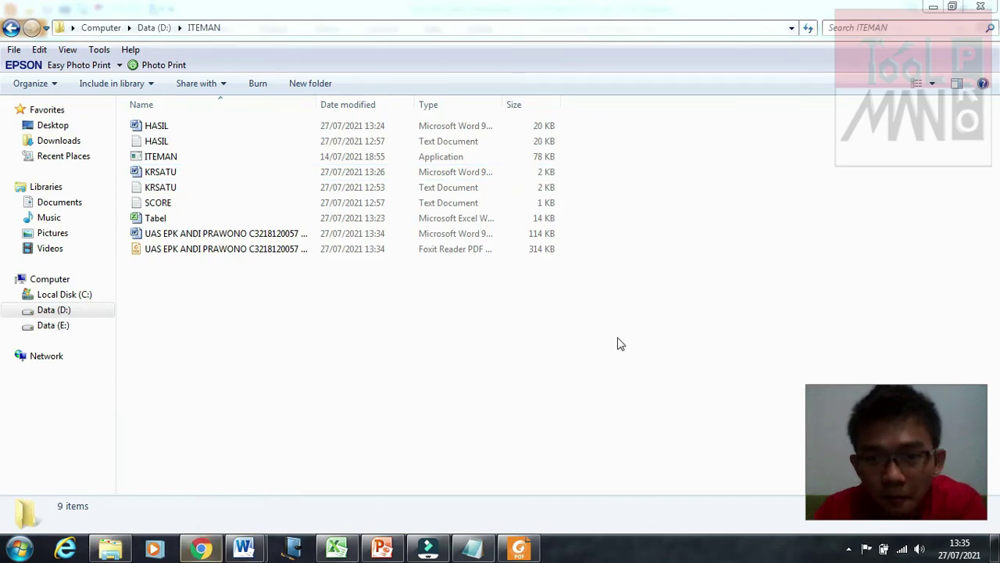
Step: Switch to Google Chrome showing the kuliah.ivet.ac.id Kuliah Daring login page
mouse_move(196, 554)
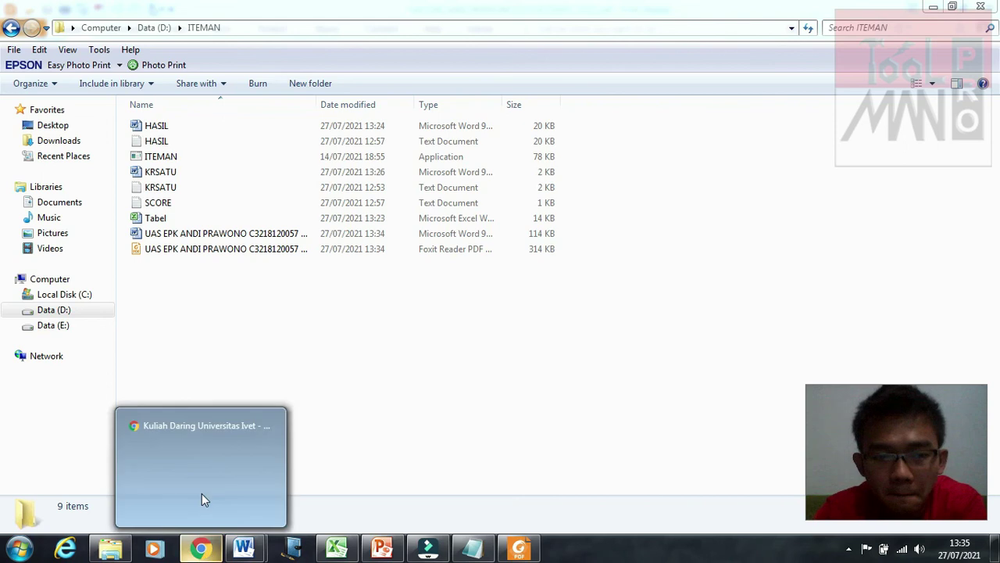
click(214, 476)
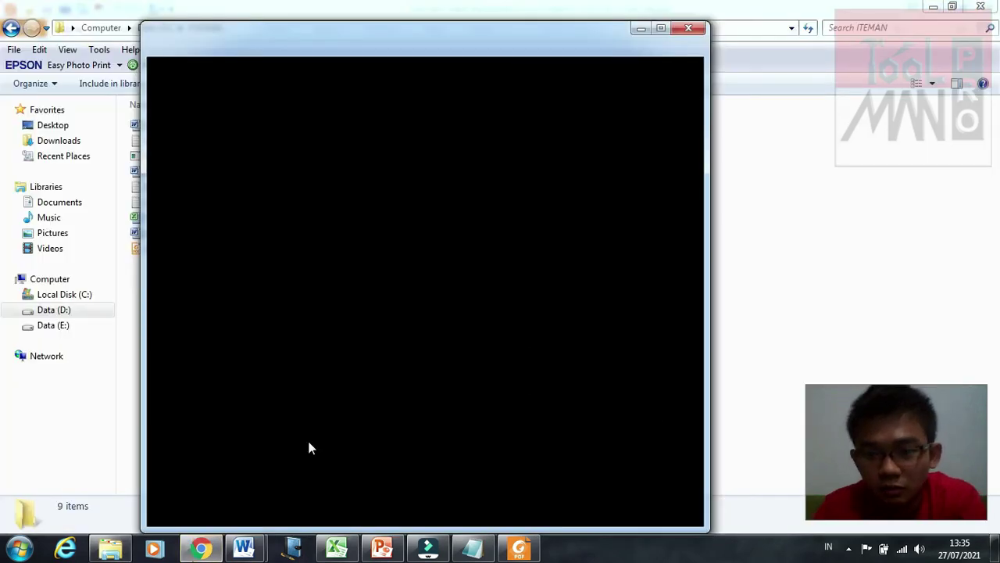
mouse_move(201, 547)
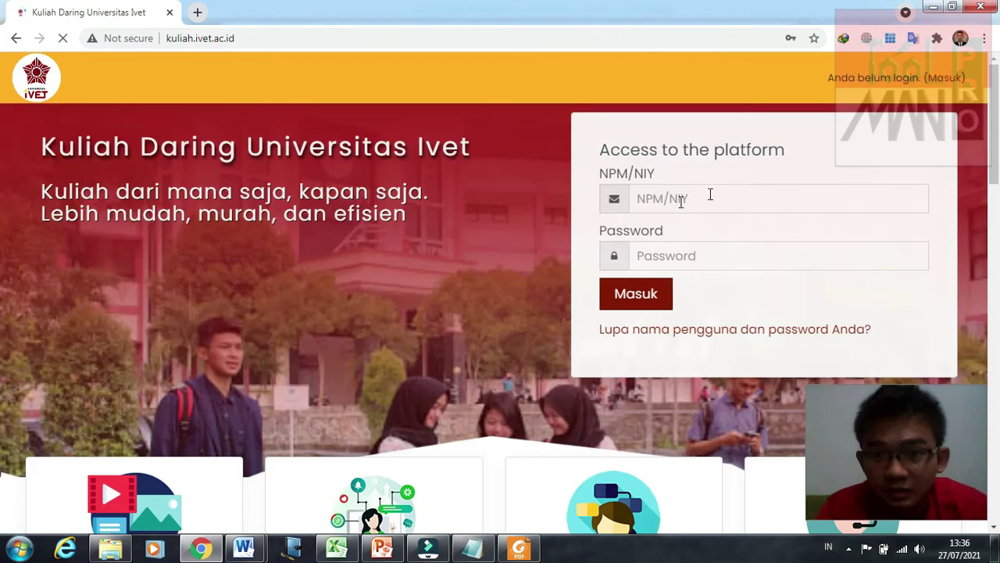
Step: Log in with the autofilled student credentials and open EVALUASI PENDIDIKAN KEJURUAN down to Perkuliahan 15
click(710, 196)
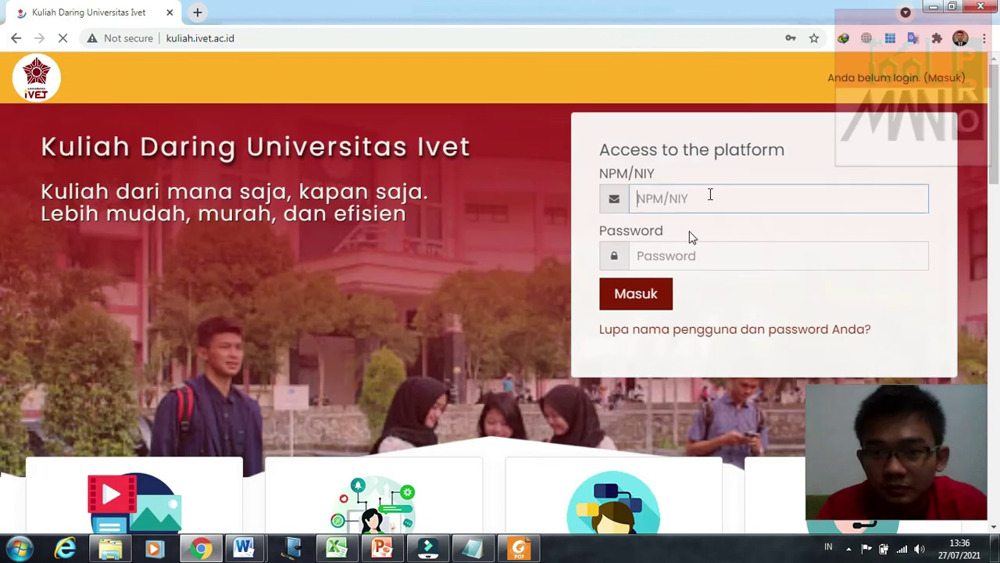
click(647, 293)
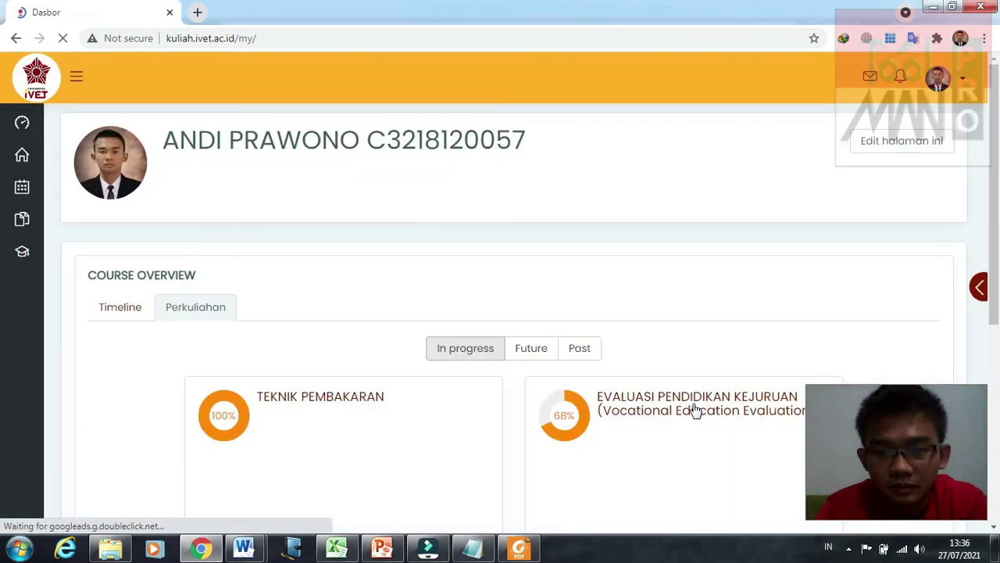
click(691, 407)
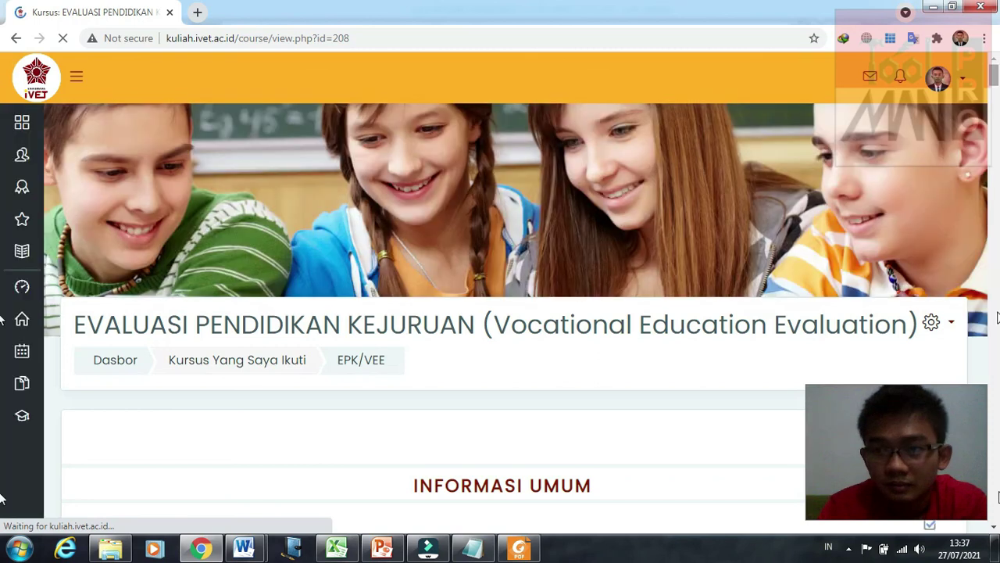
drag(997, 316, 999, 494)
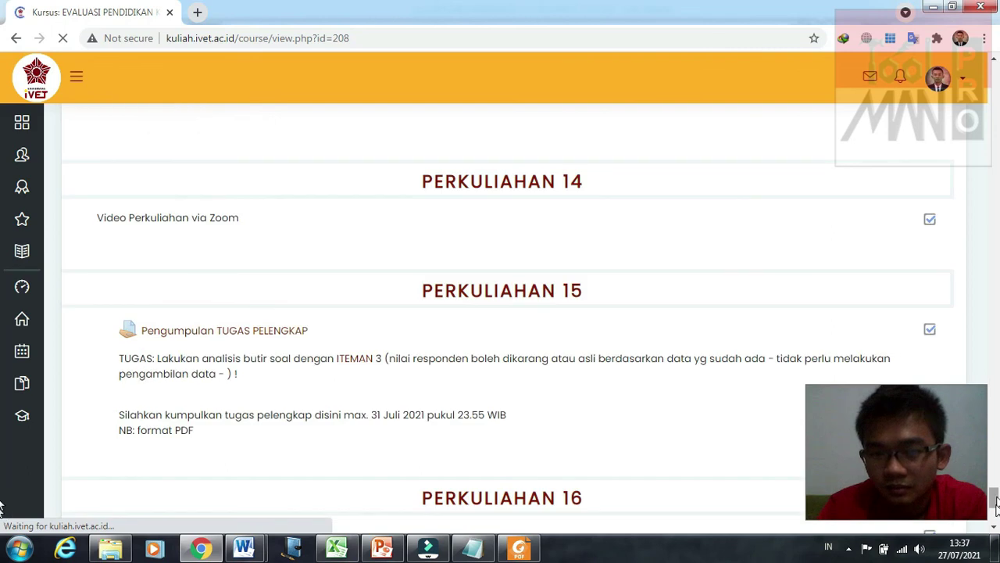
scroll(985, 500, down, 2)
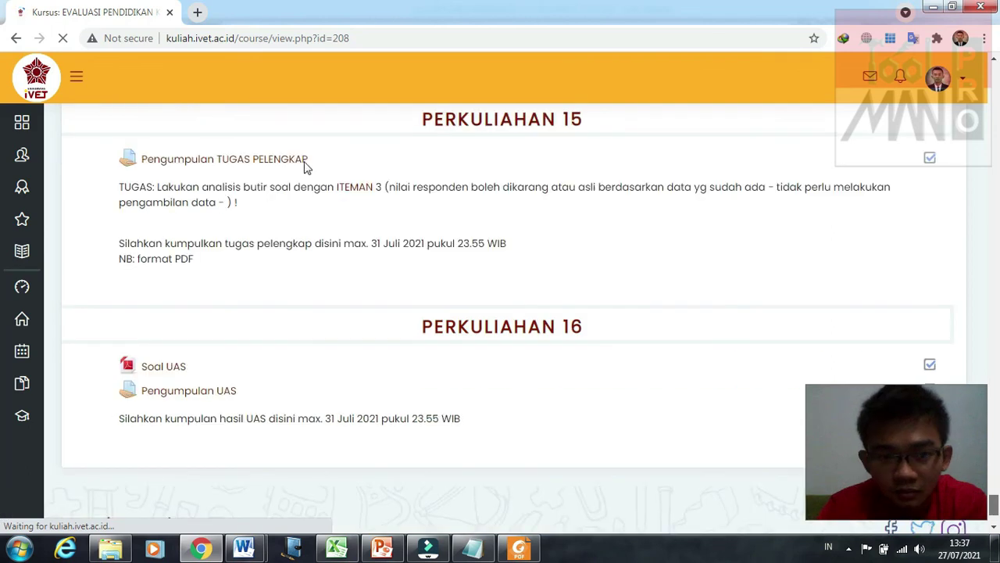
Step: Open the Pengumpulan TUGAS PELENGKAP assignment and choose Edit submission
click(197, 164)
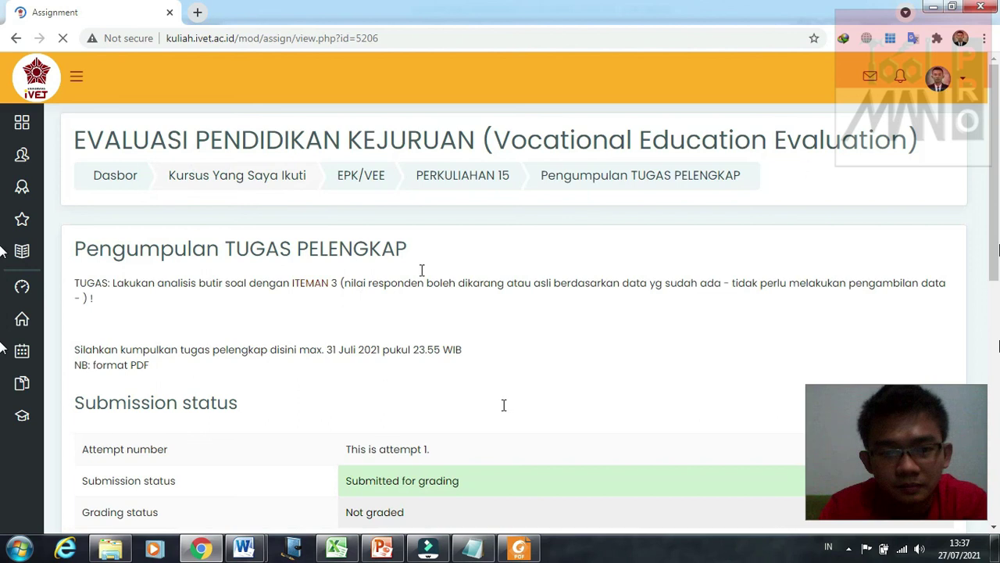
scroll(504, 404, down, 4)
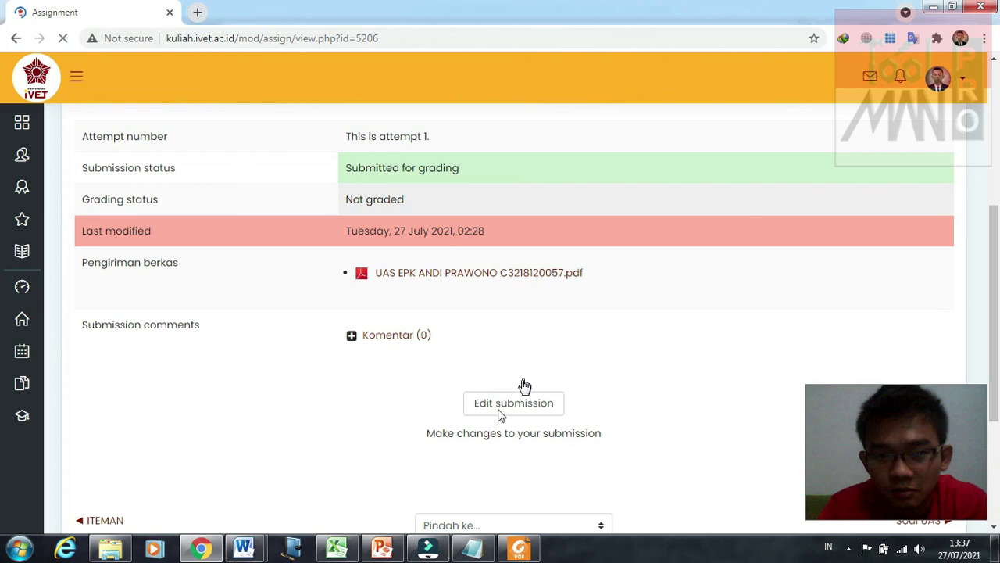
click(503, 404)
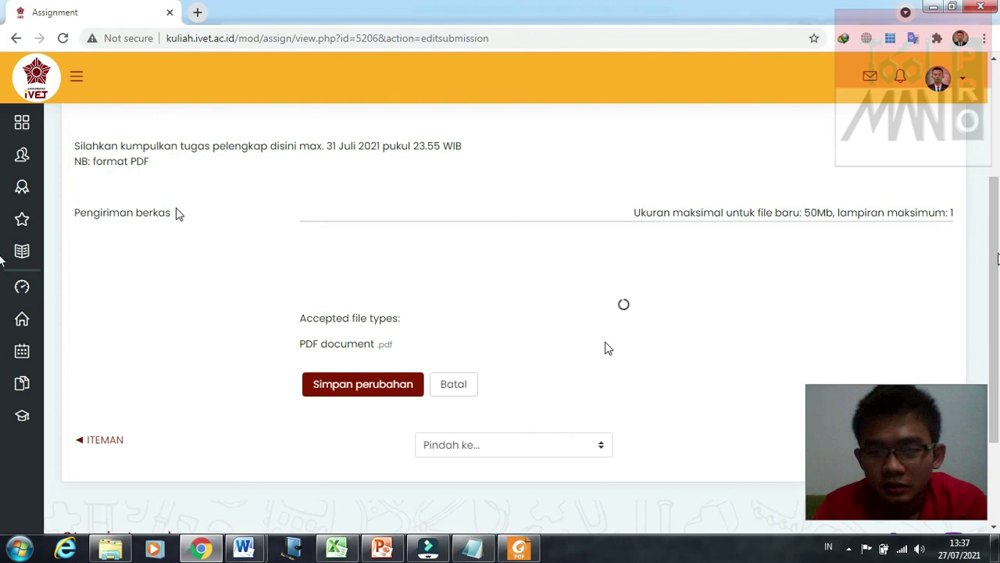
Step: Delete the previously submitted PDF from the submission files with Hapus
scroll(1, 226, down, 1)
scroll(2, 173, up, 1)
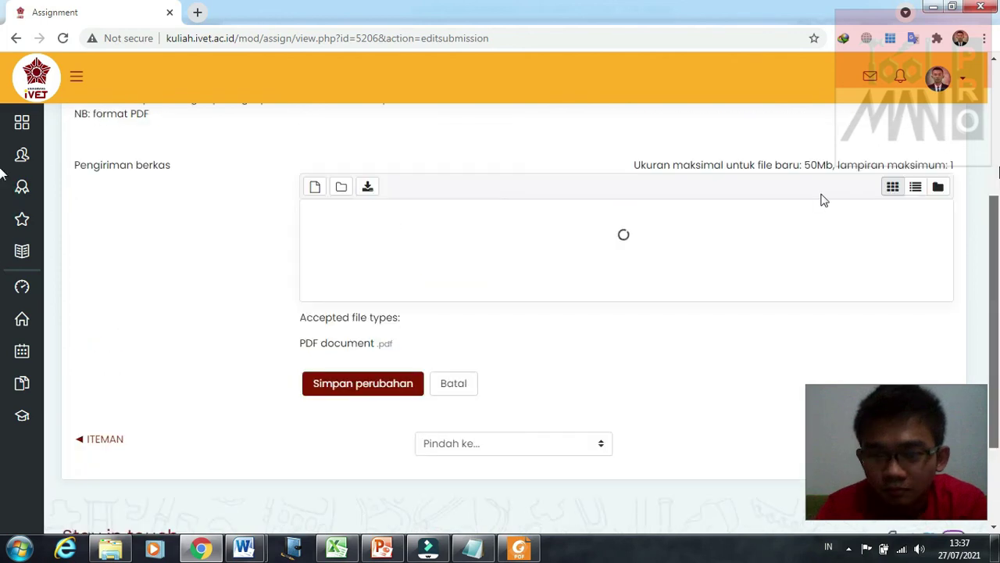
scroll(358, 376, up, 1)
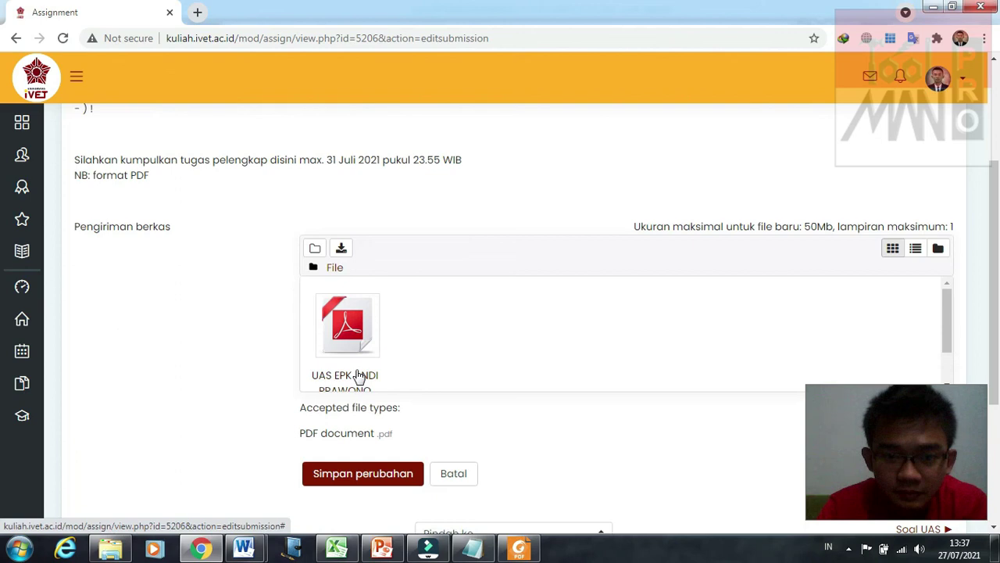
click(358, 376)
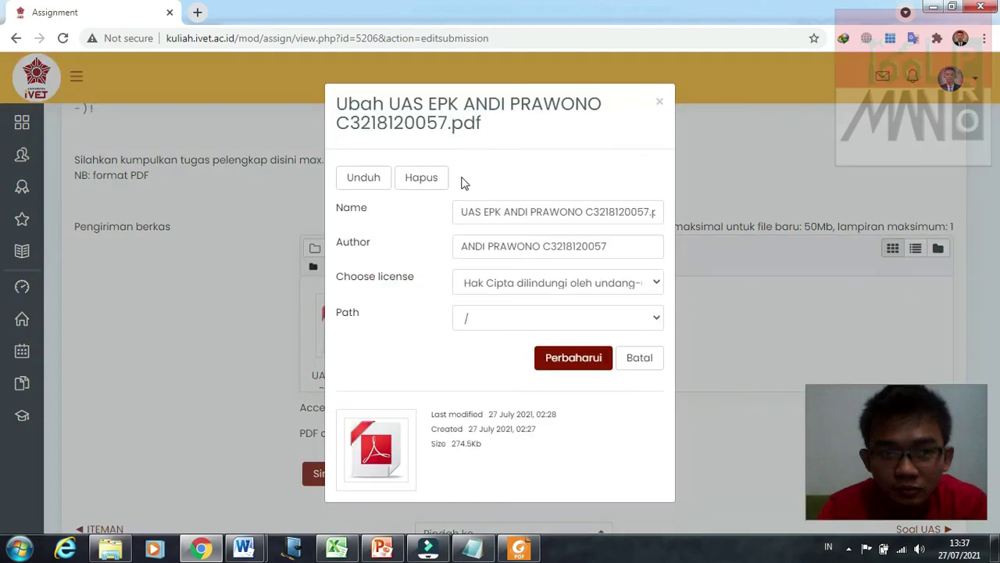
click(435, 180)
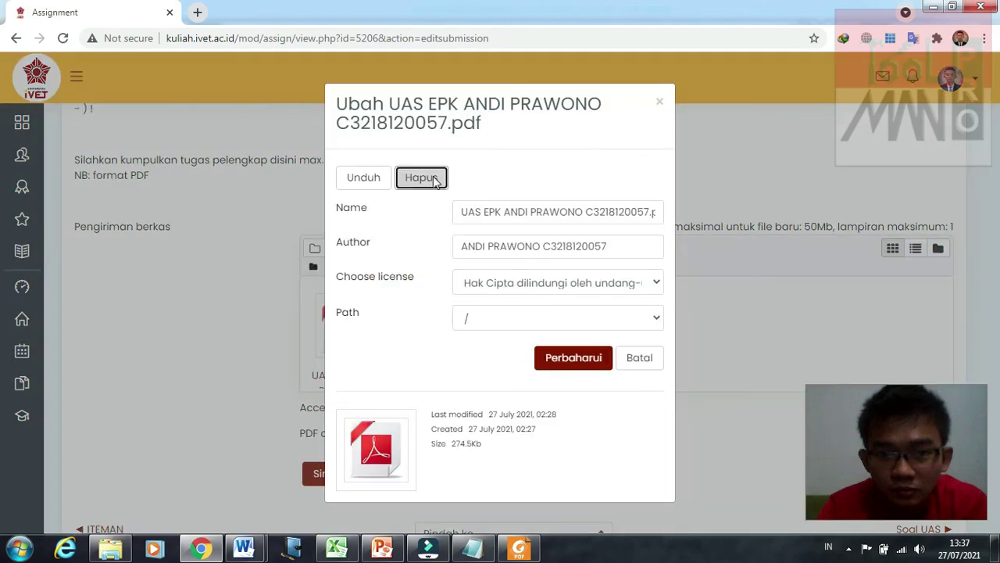
click(473, 325)
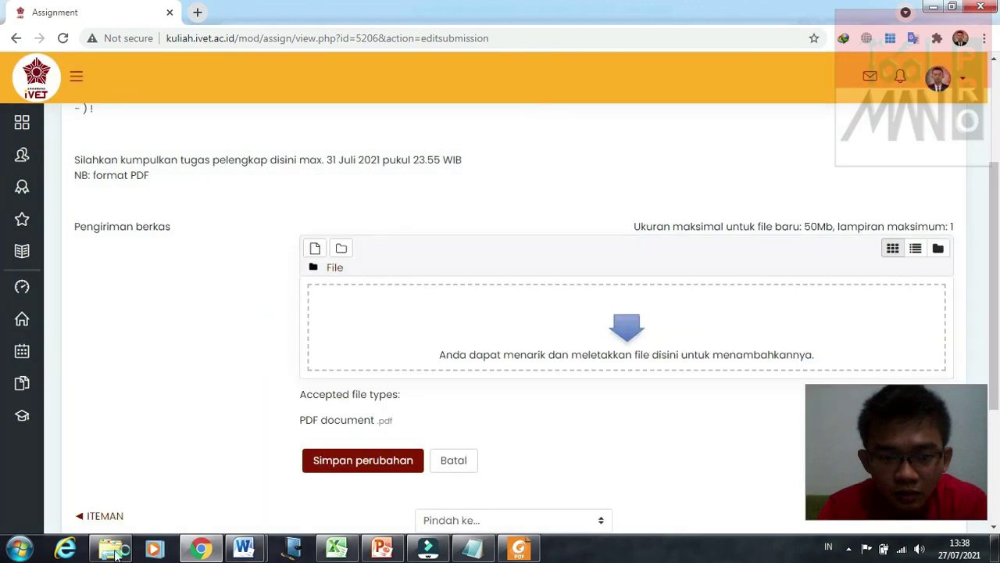
Step: Drag the exported UAS EPK report PDF from the ITEMAN folder into the upload area
click(114, 551)
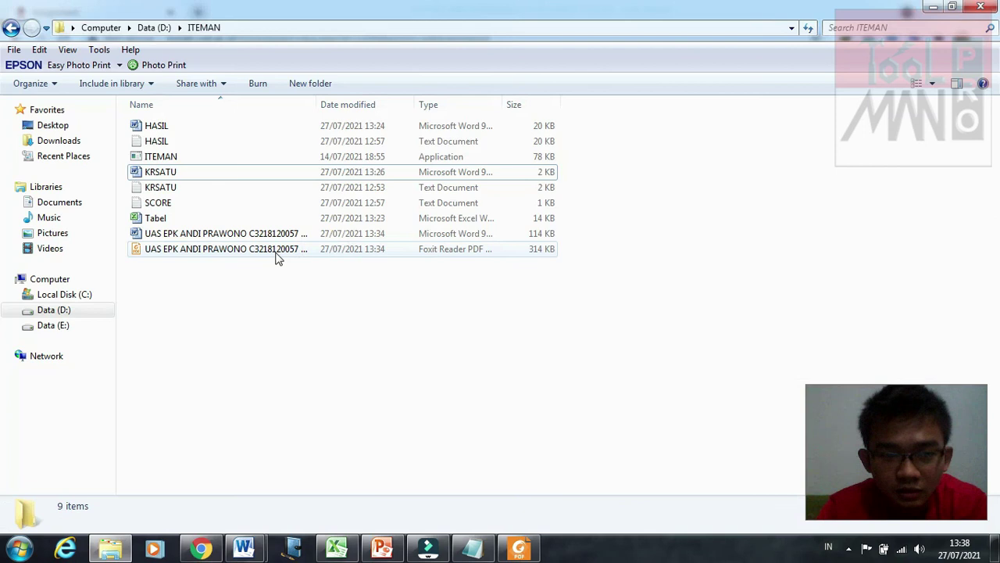
click(277, 253)
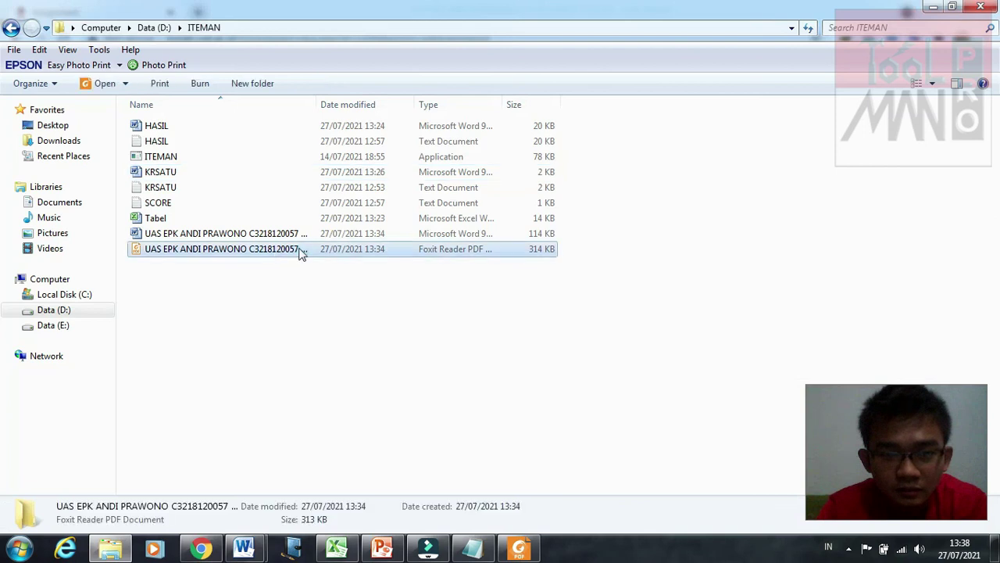
drag(291, 333, 613, 328)
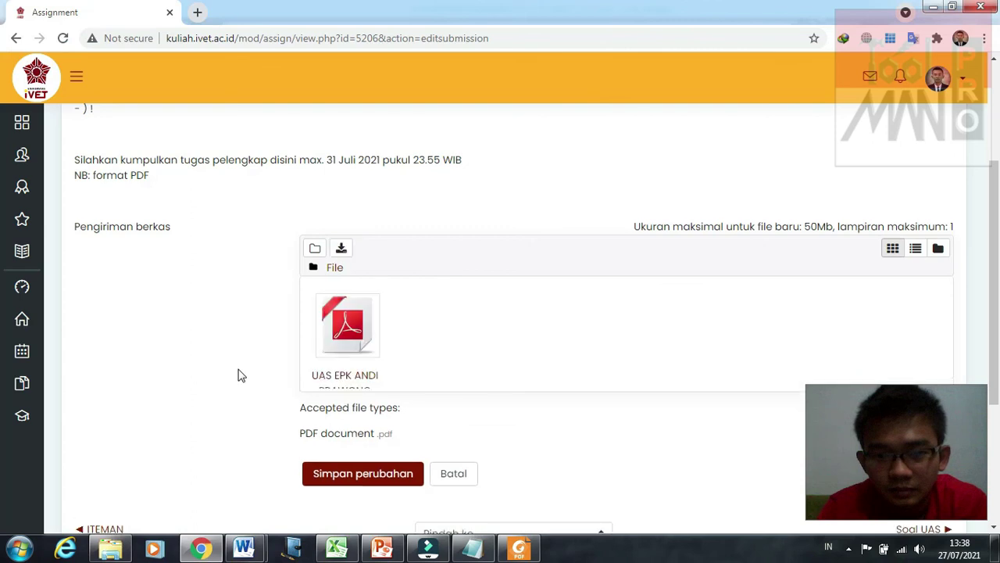
Step: Save the changes so the submission shows Submitted for grading, last modified 27 July 2021, 13:38
scroll(336, 413, down, 2)
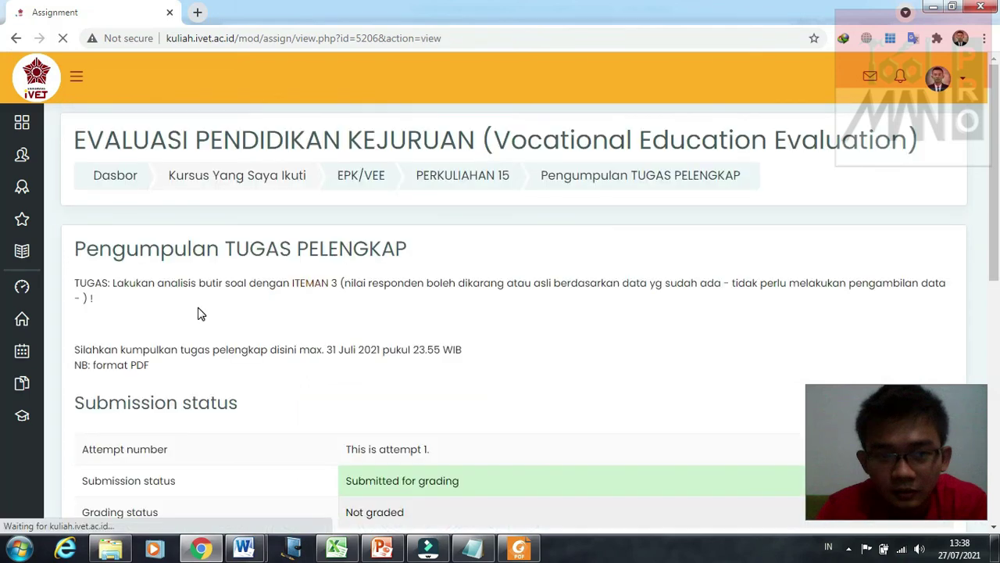
scroll(493, 238, down, 1)
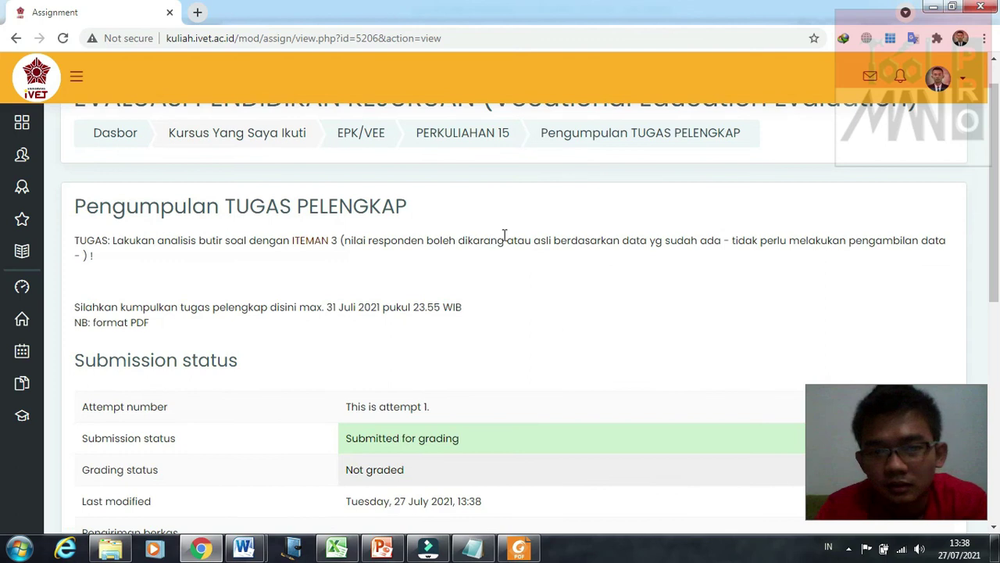
scroll(686, 244, up, 1)
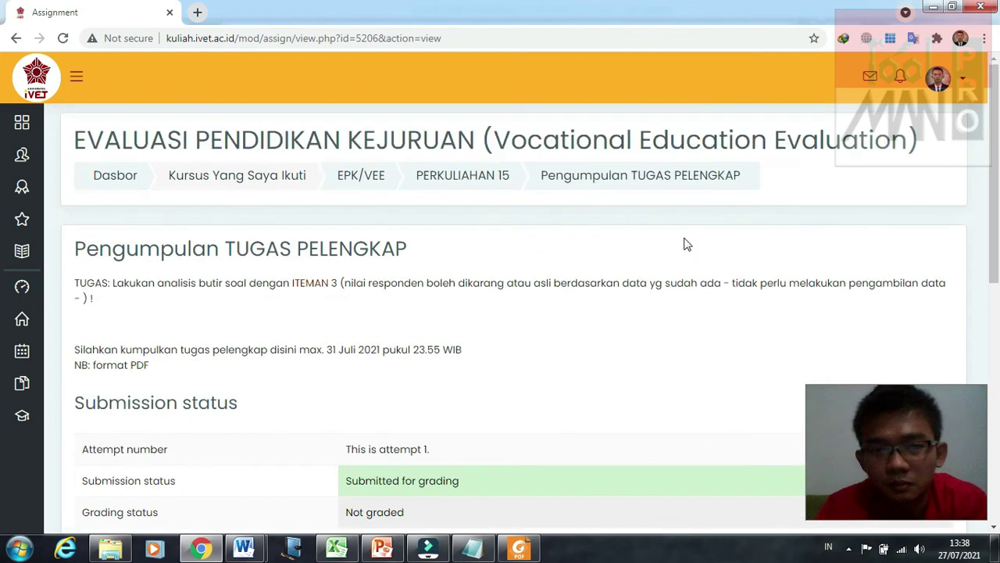